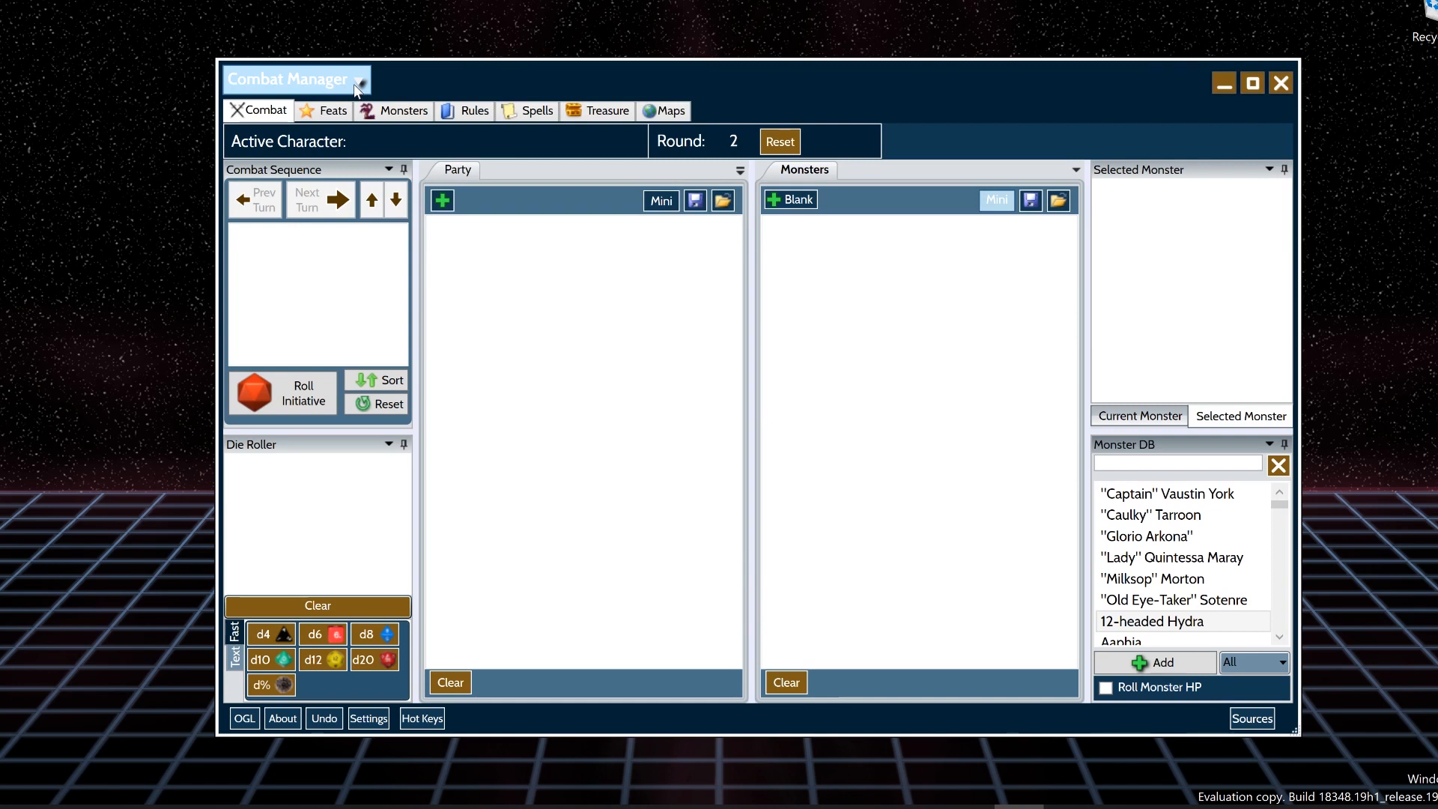
- Move the Party panel out of its place and restore the default combat tab layout
left_click(355, 84)
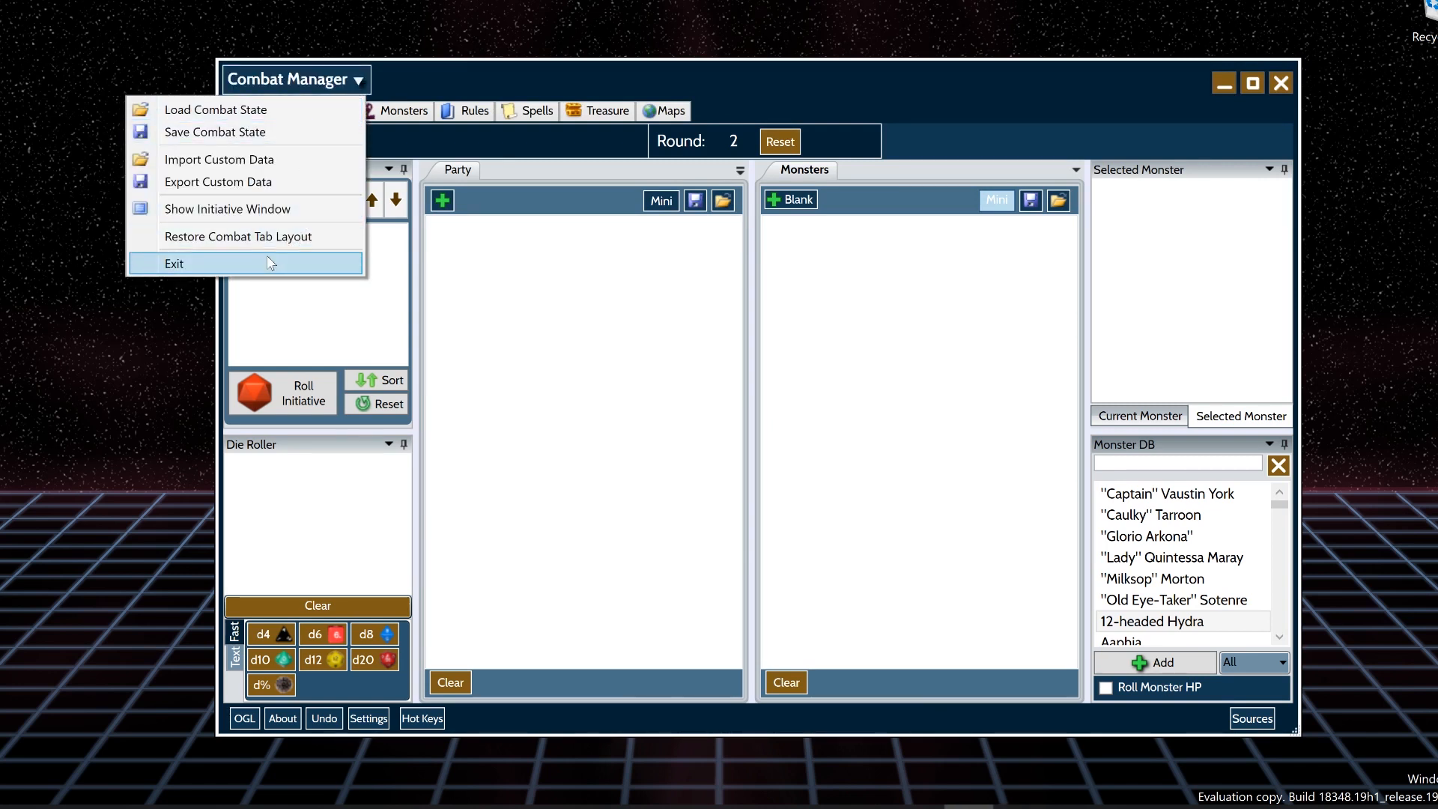
left_click(269, 236)
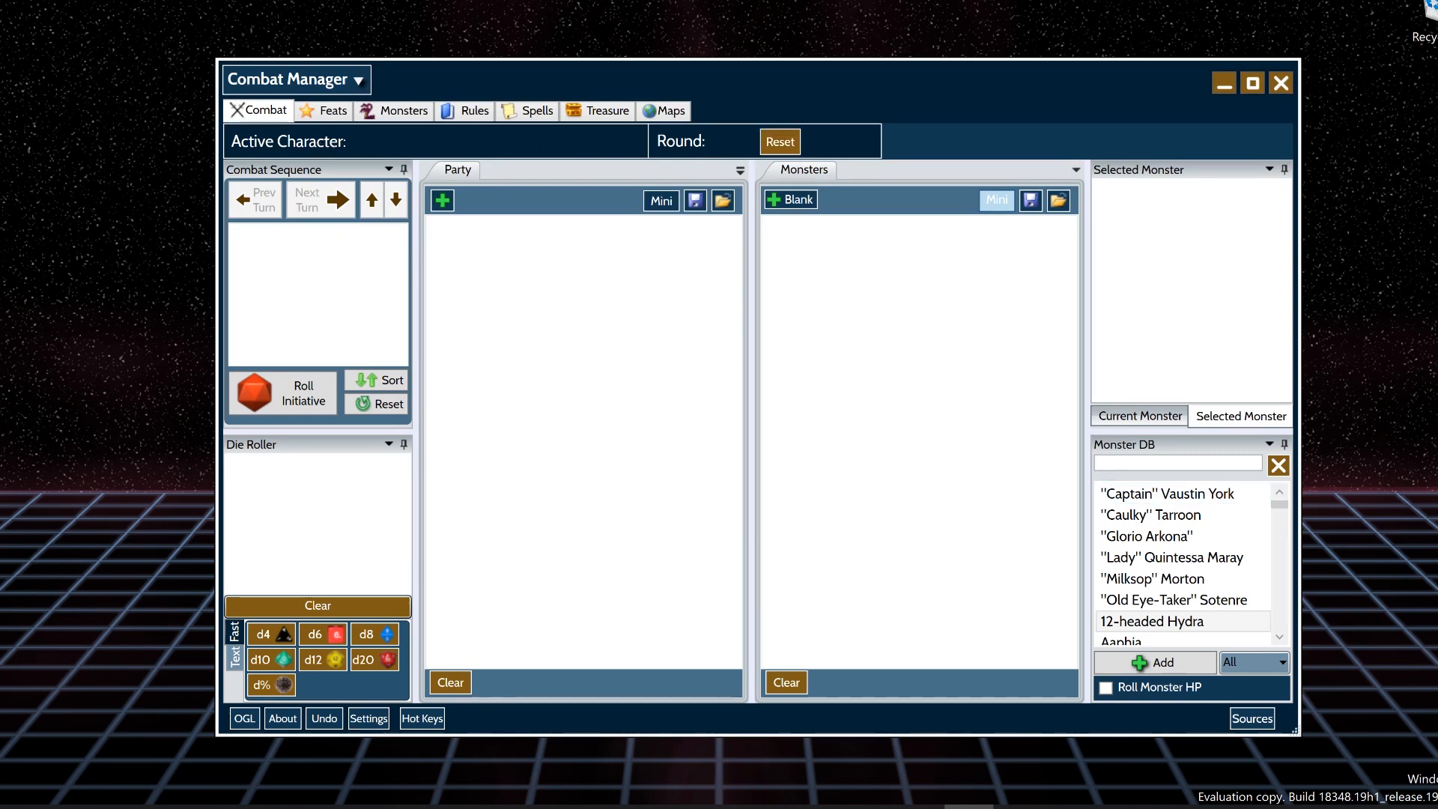
left_click_drag(457, 169, 101, 182)
left_click_drag(233, 176, 765, 395)
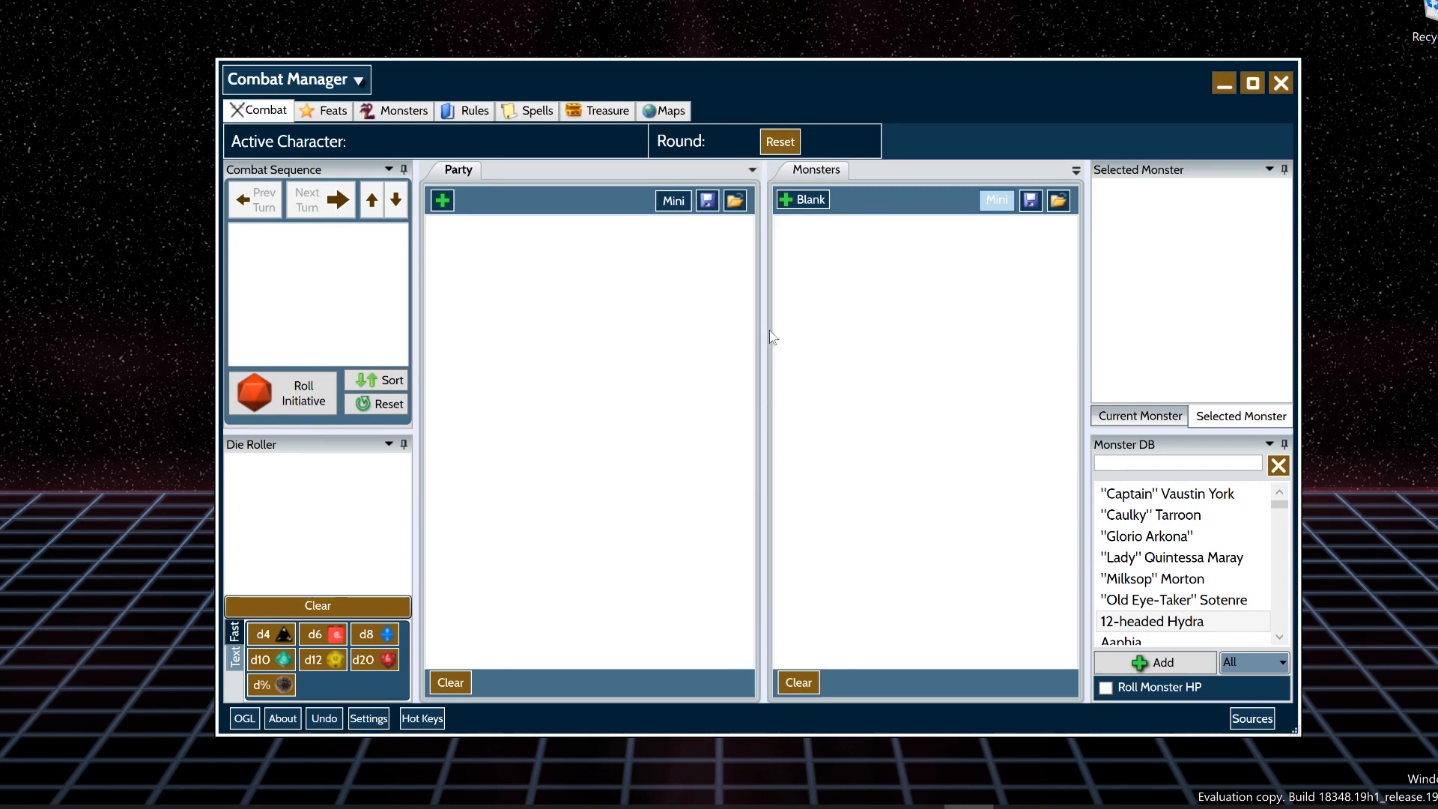
left_click(311, 84)
left_click(252, 237)
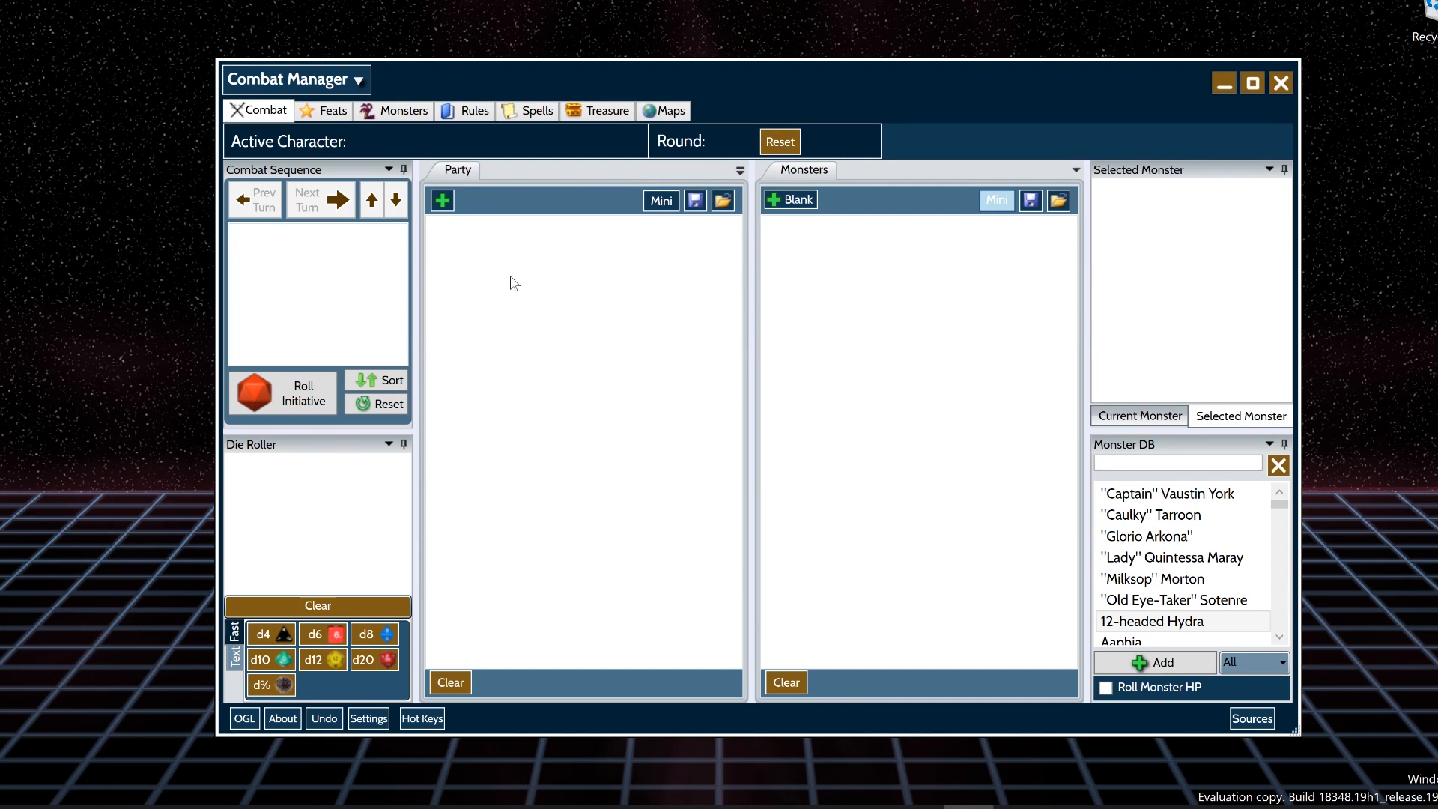
- Add four blank player characters to the party
left_click(443, 202)
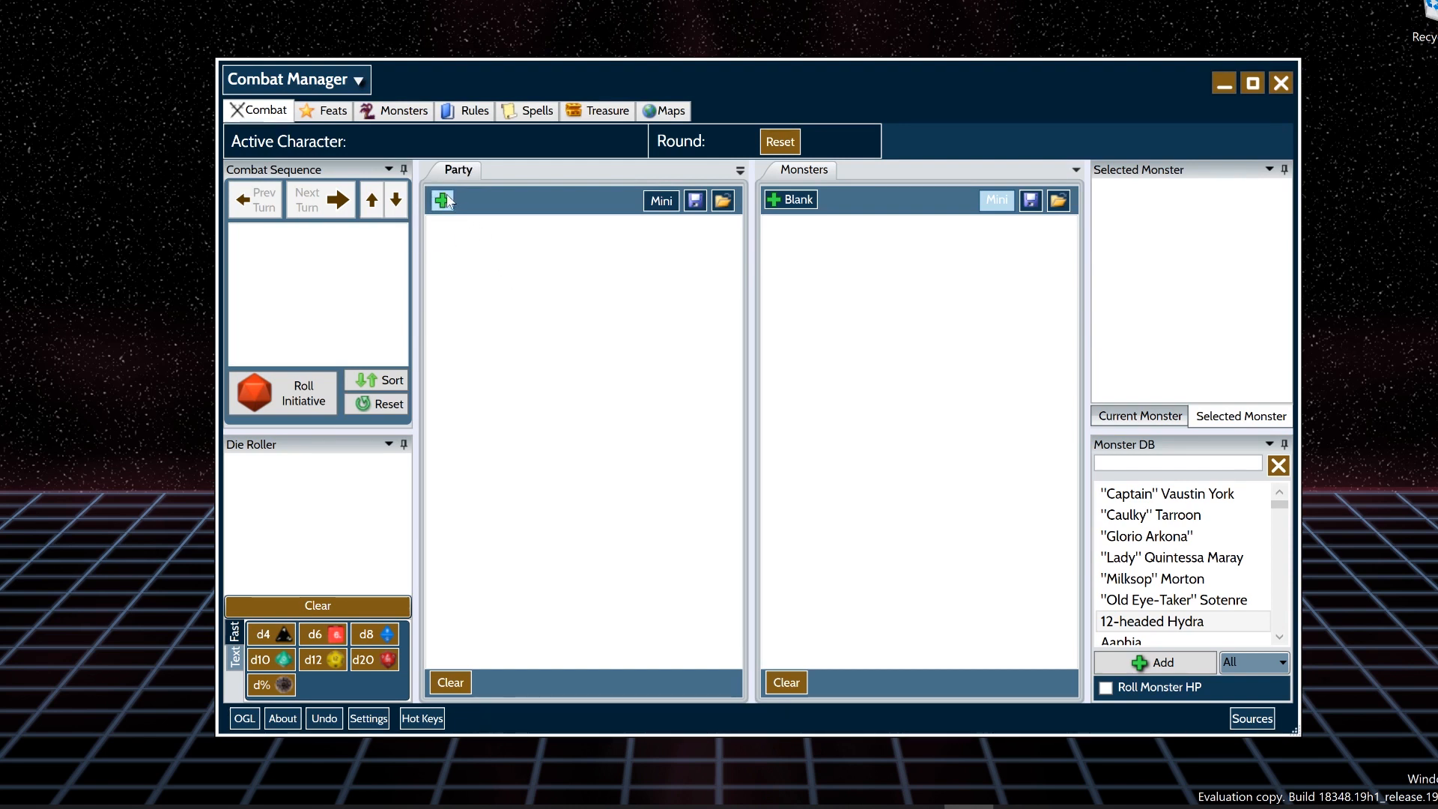
left_click(443, 201)
left_click(443, 200)
left_click(443, 201)
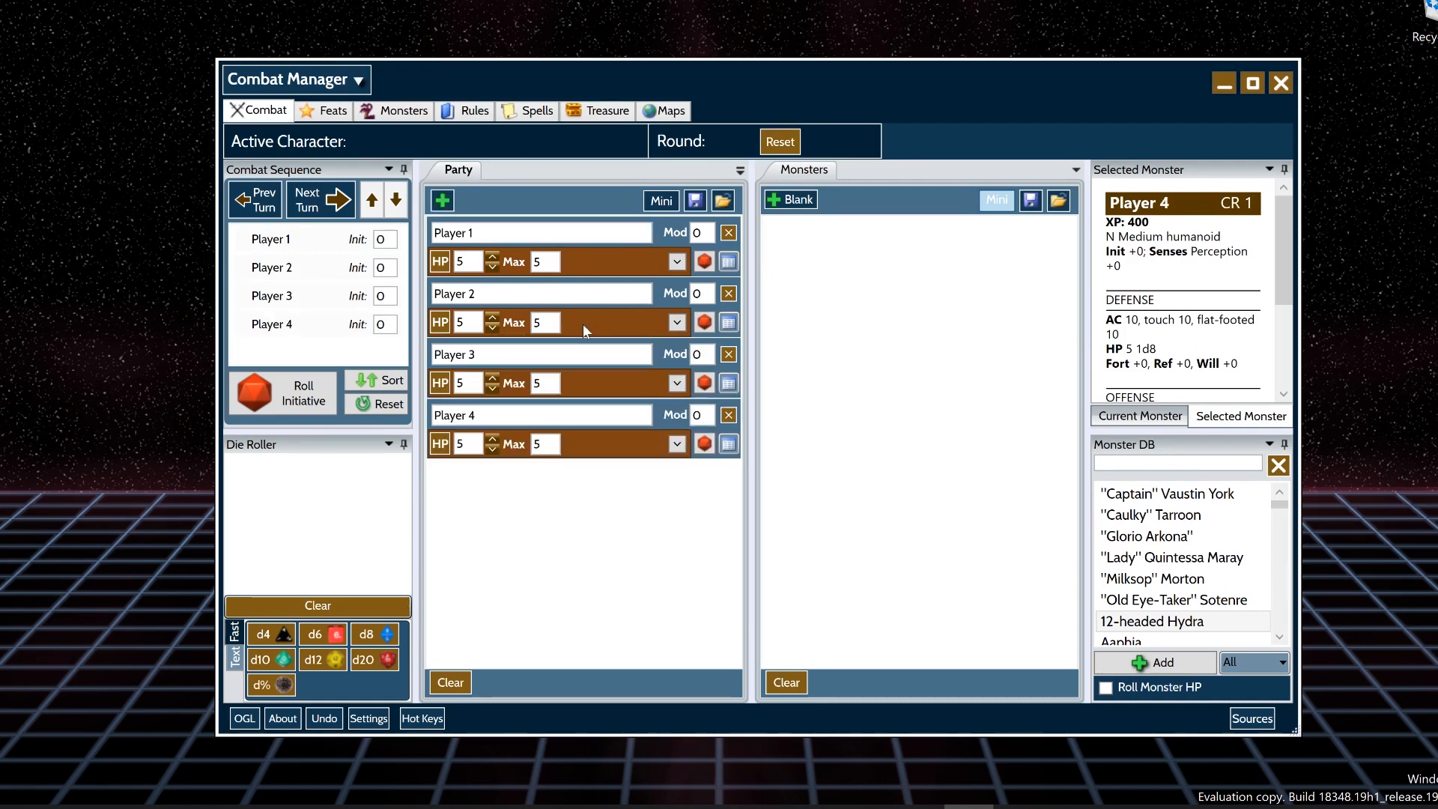
- Rename Player 1 and Player 2 in the party with the characters' first names
left_click(421, 220)
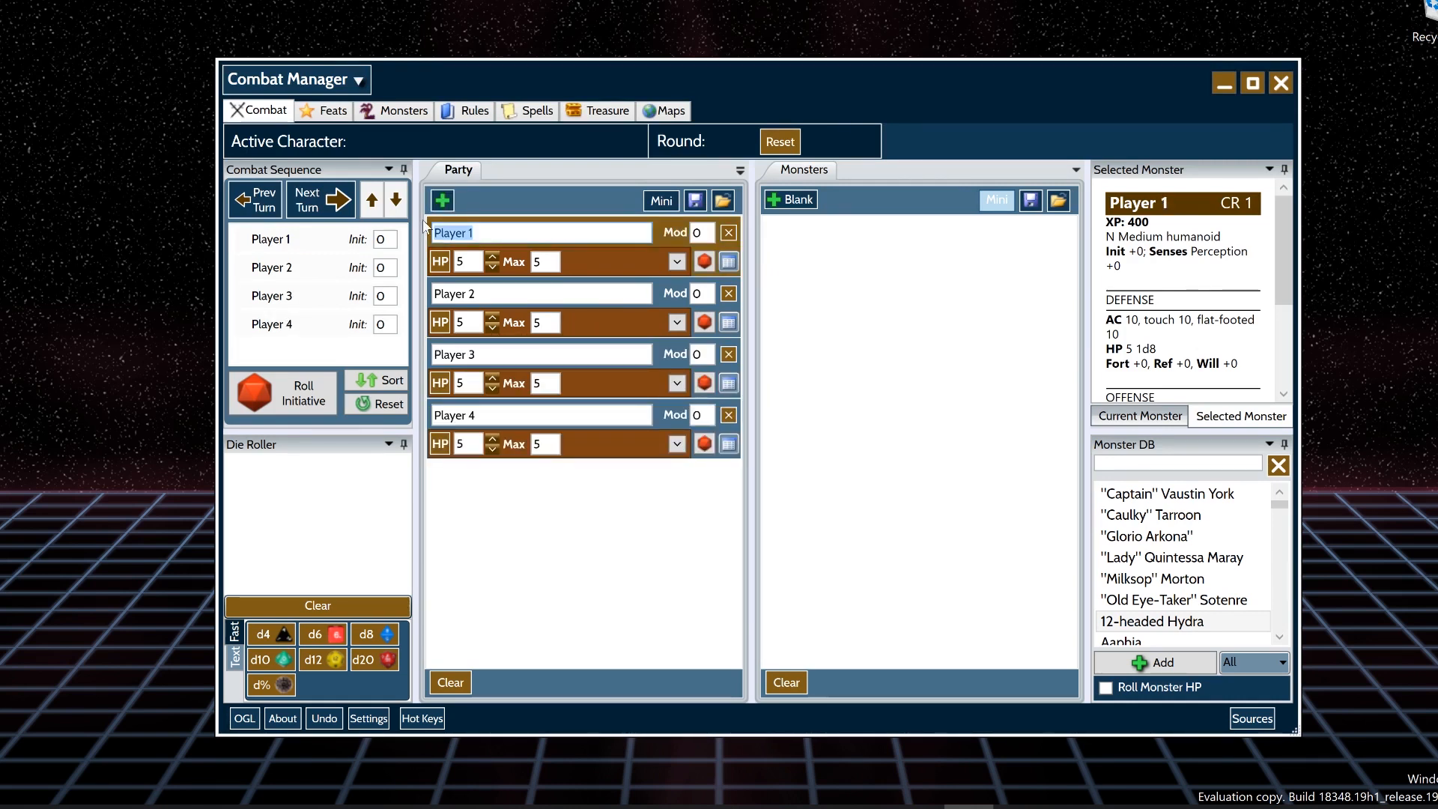
type("Bob")
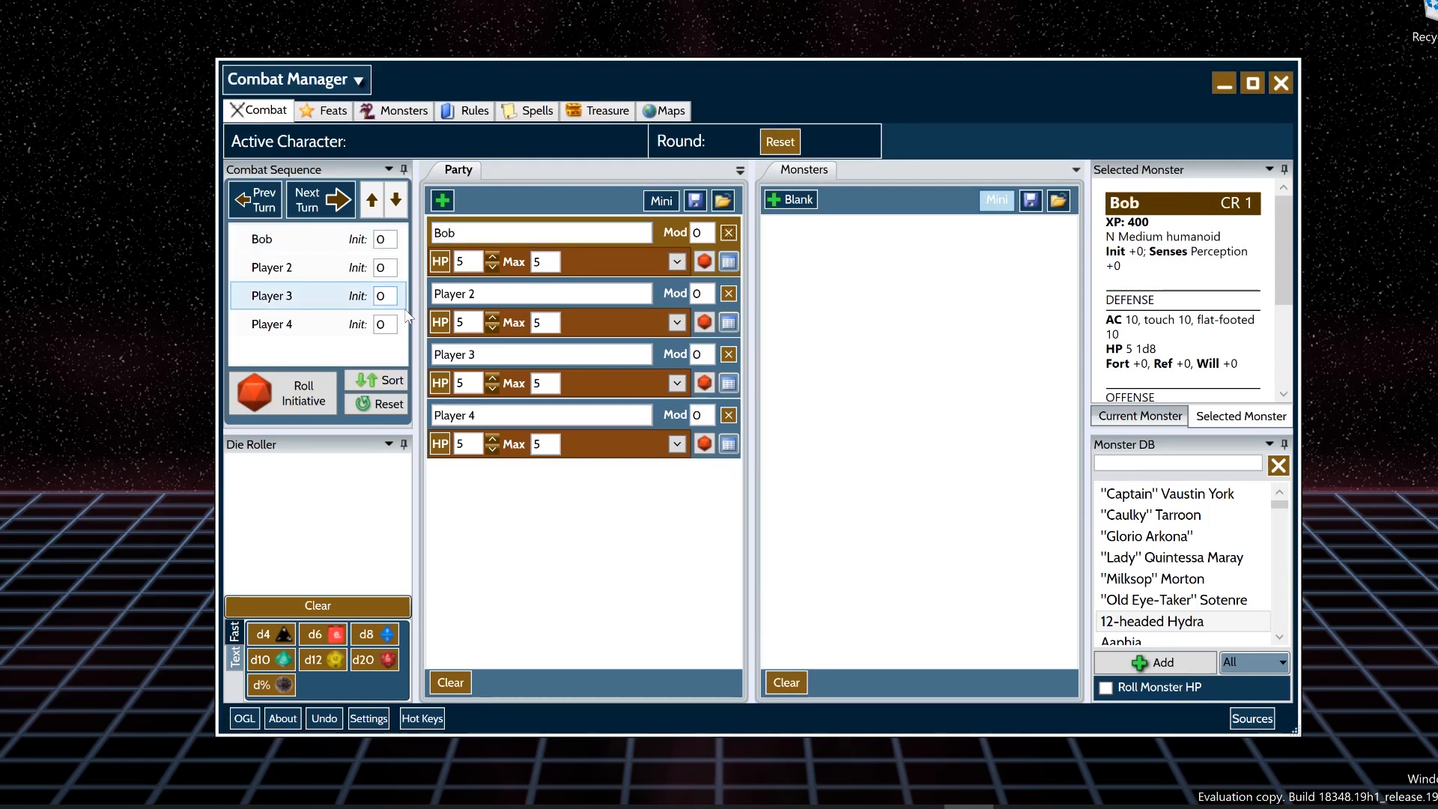
left_click(473, 292)
left_click_drag(475, 293, 371, 303)
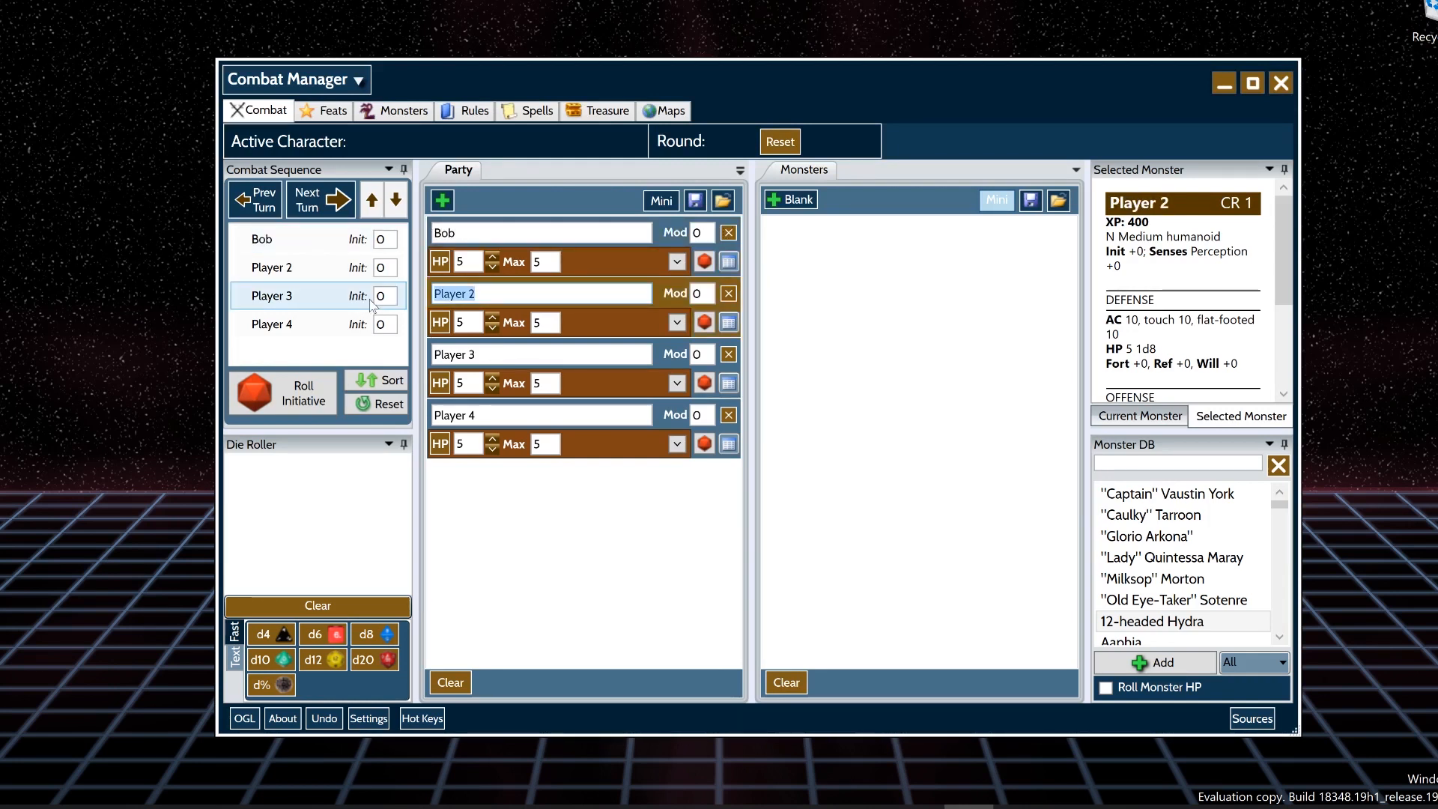
type("CArol")
key("BackSpace")
key("BackSpace")
key("BackSpace")
key("BackSpace")
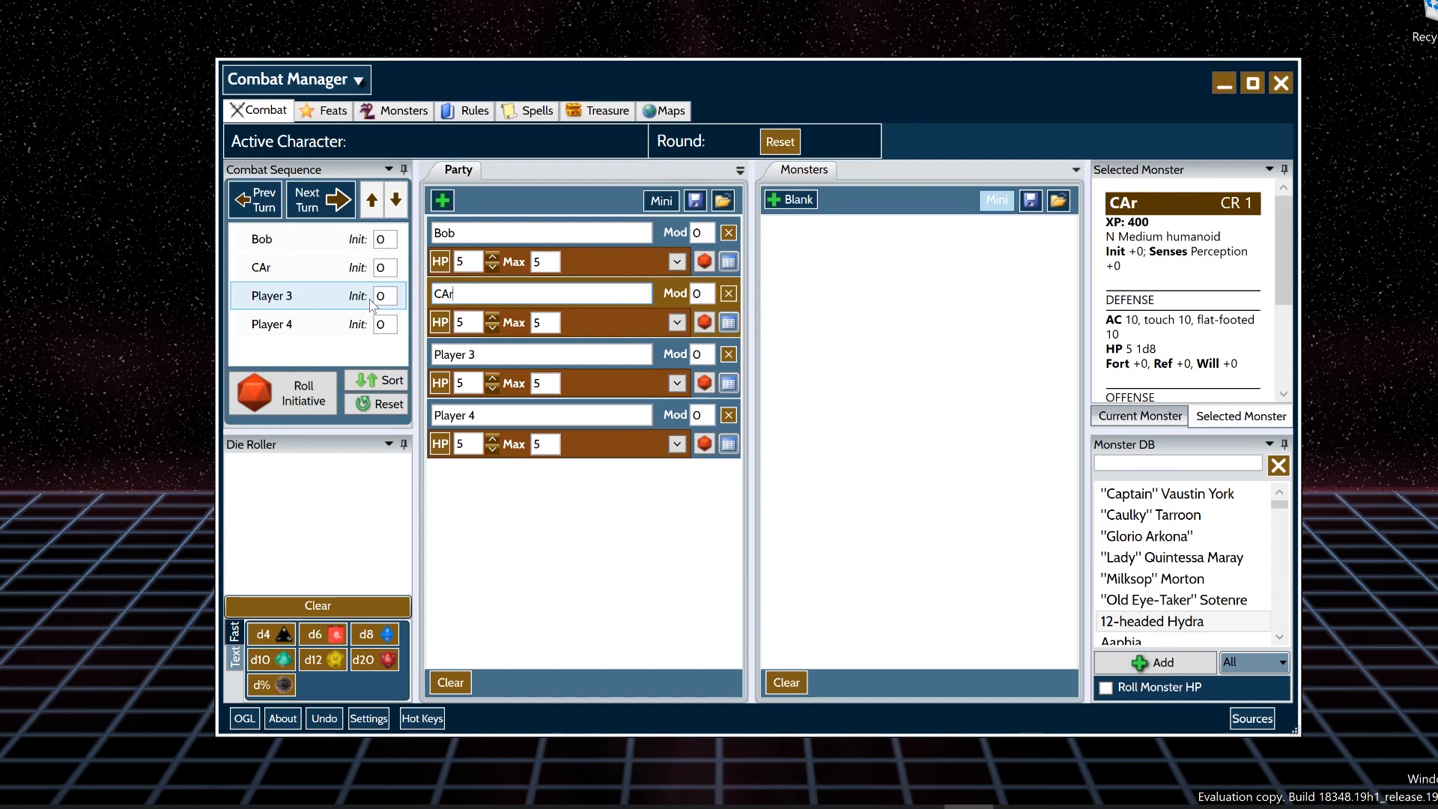
type("arol")
- Rename Player 3 and Player 4 in the party with the characters' first names
left_click(316, 336)
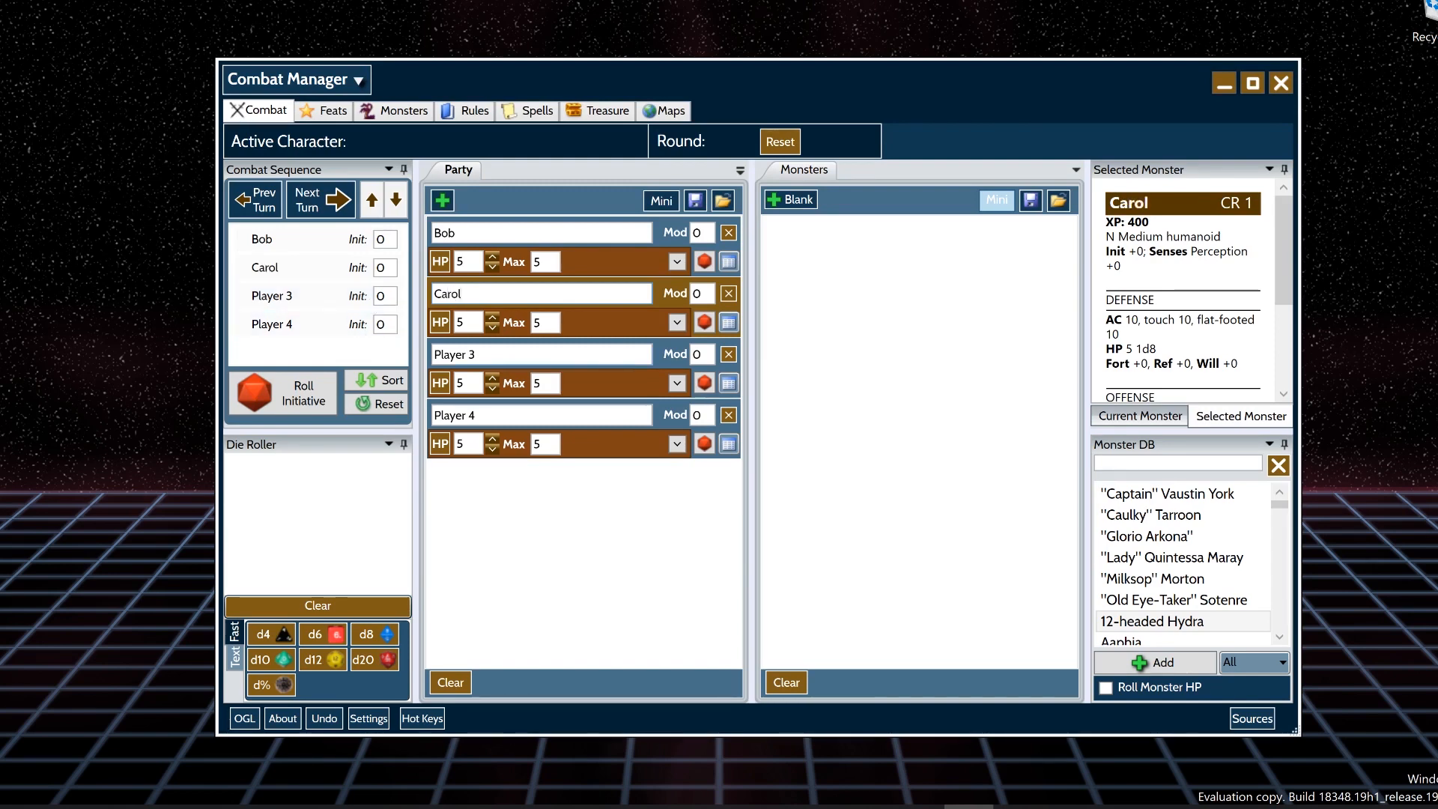
left_click_drag(479, 354, 371, 337)
type("Ted")
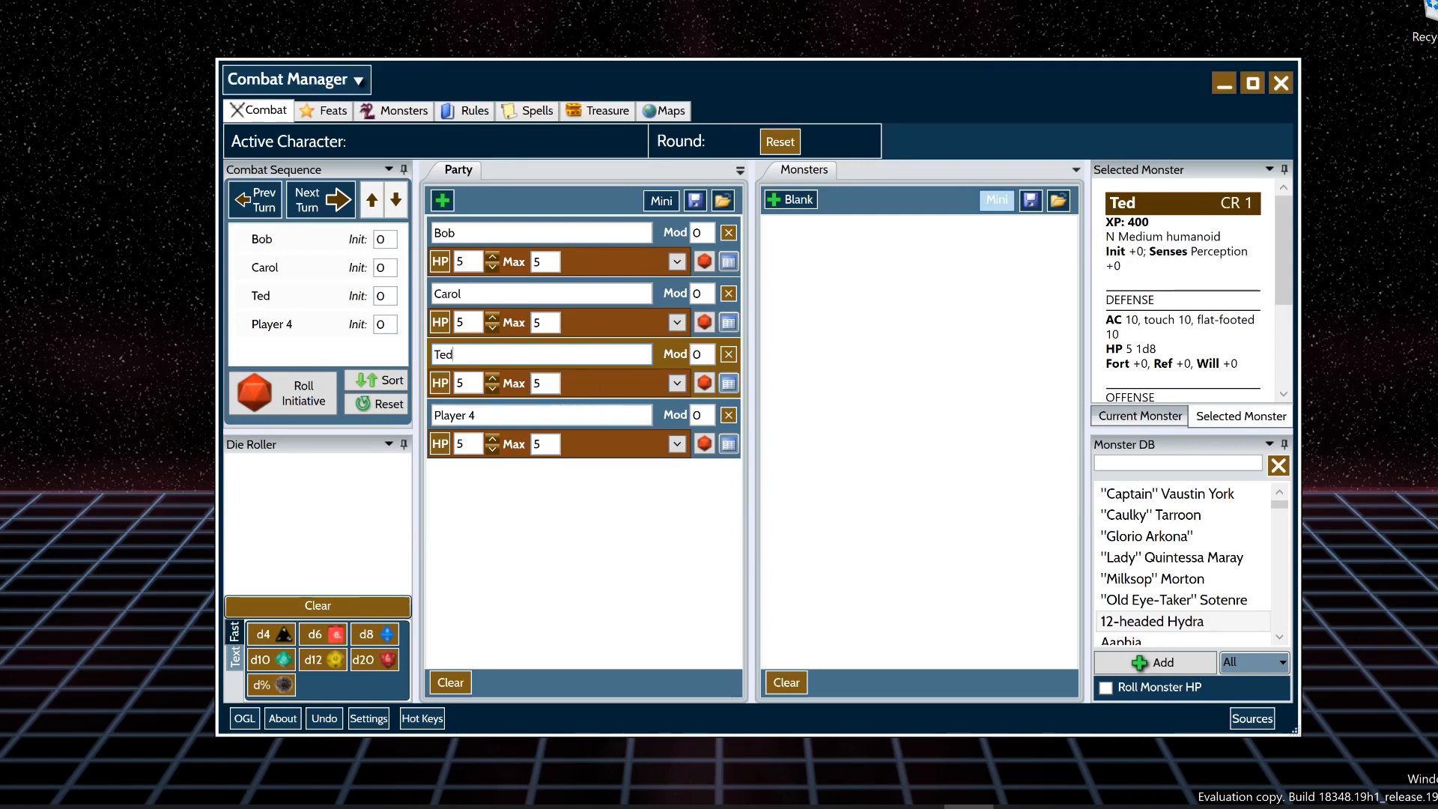
left_click_drag(479, 415, 434, 414)
type("Alice")
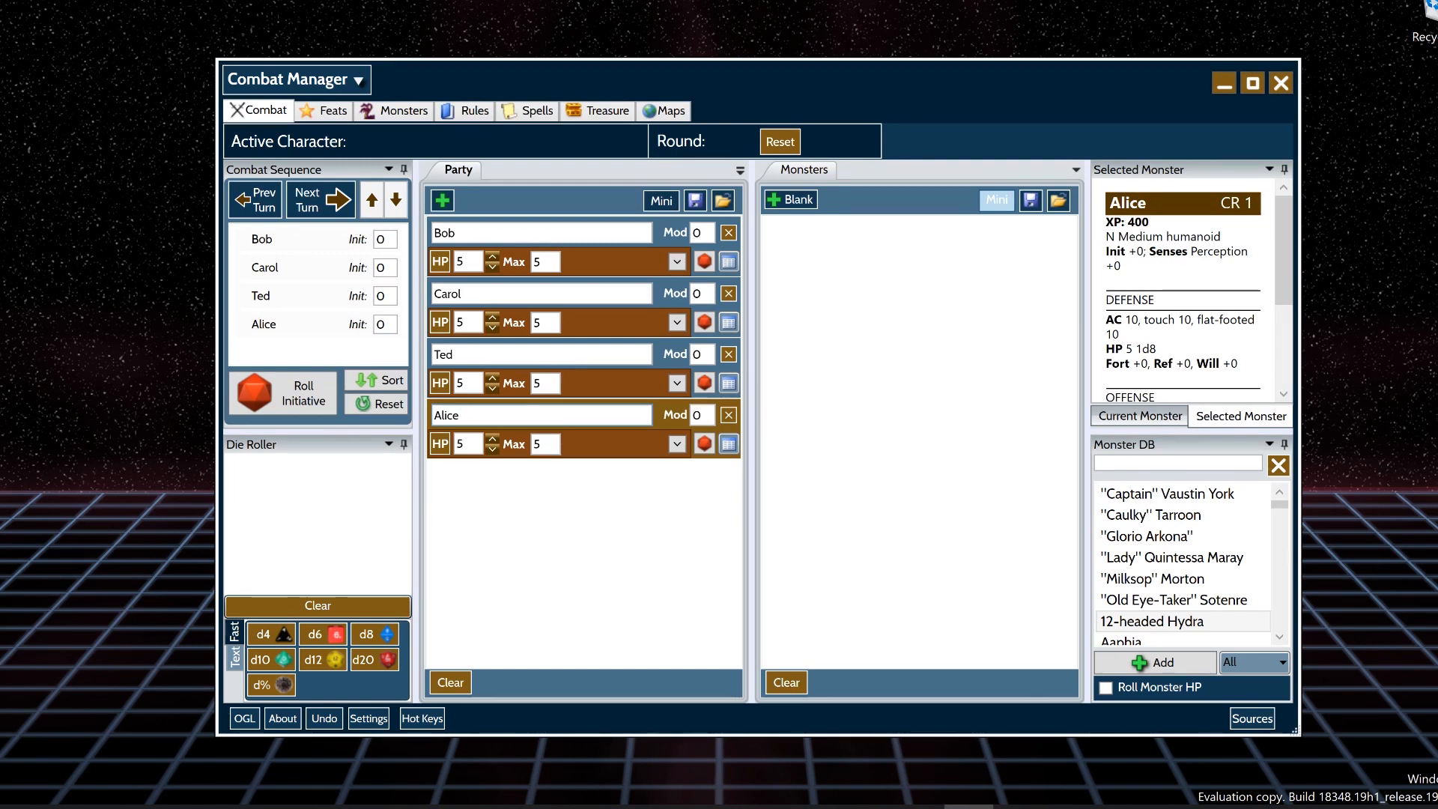
- Set the four party members' maximum HP, in list order, to 13, 13, 14 and 12
double_click(546, 261)
type("13")
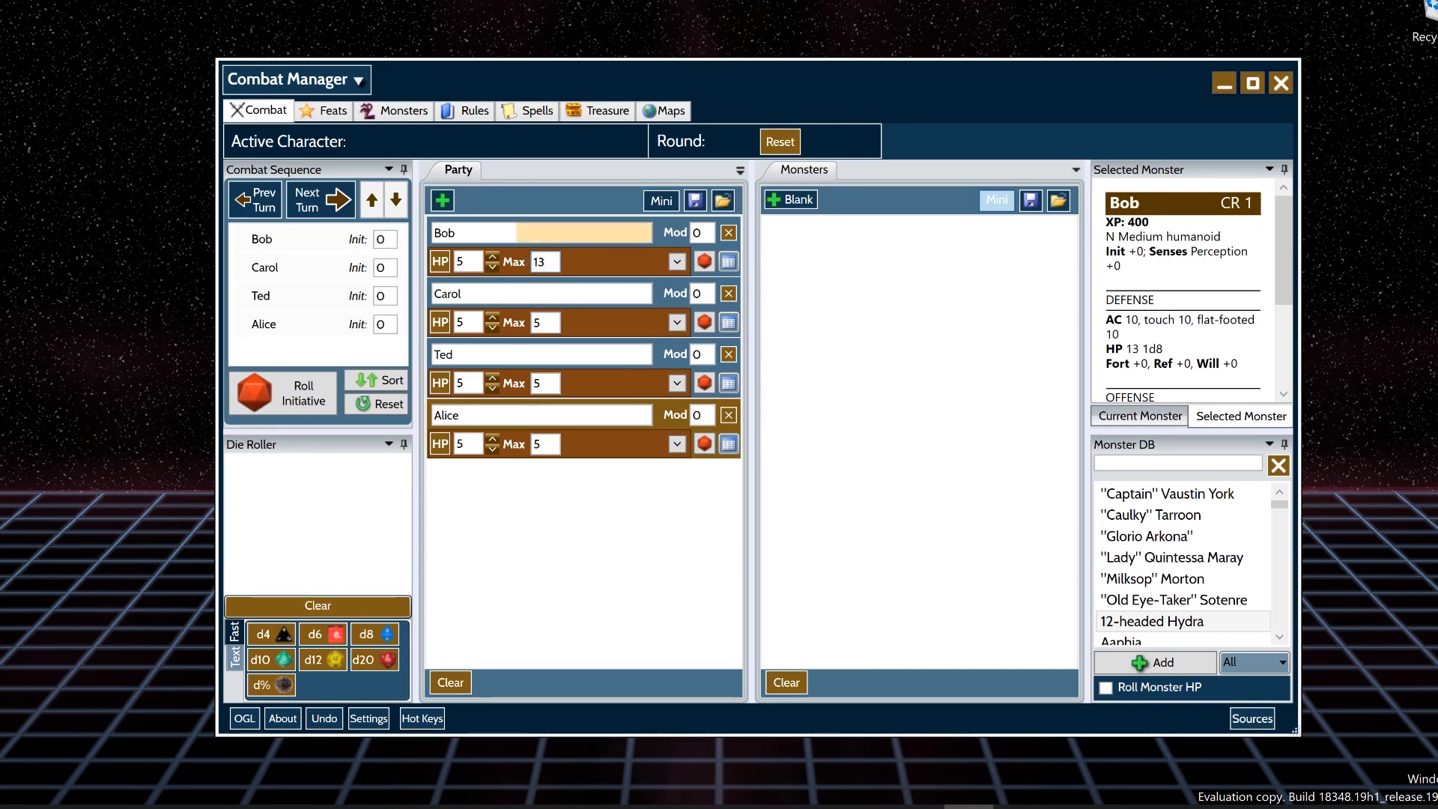
left_click_drag(553, 325, 521, 327)
type("13")
left_click_drag(552, 386, 529, 386)
type("1")
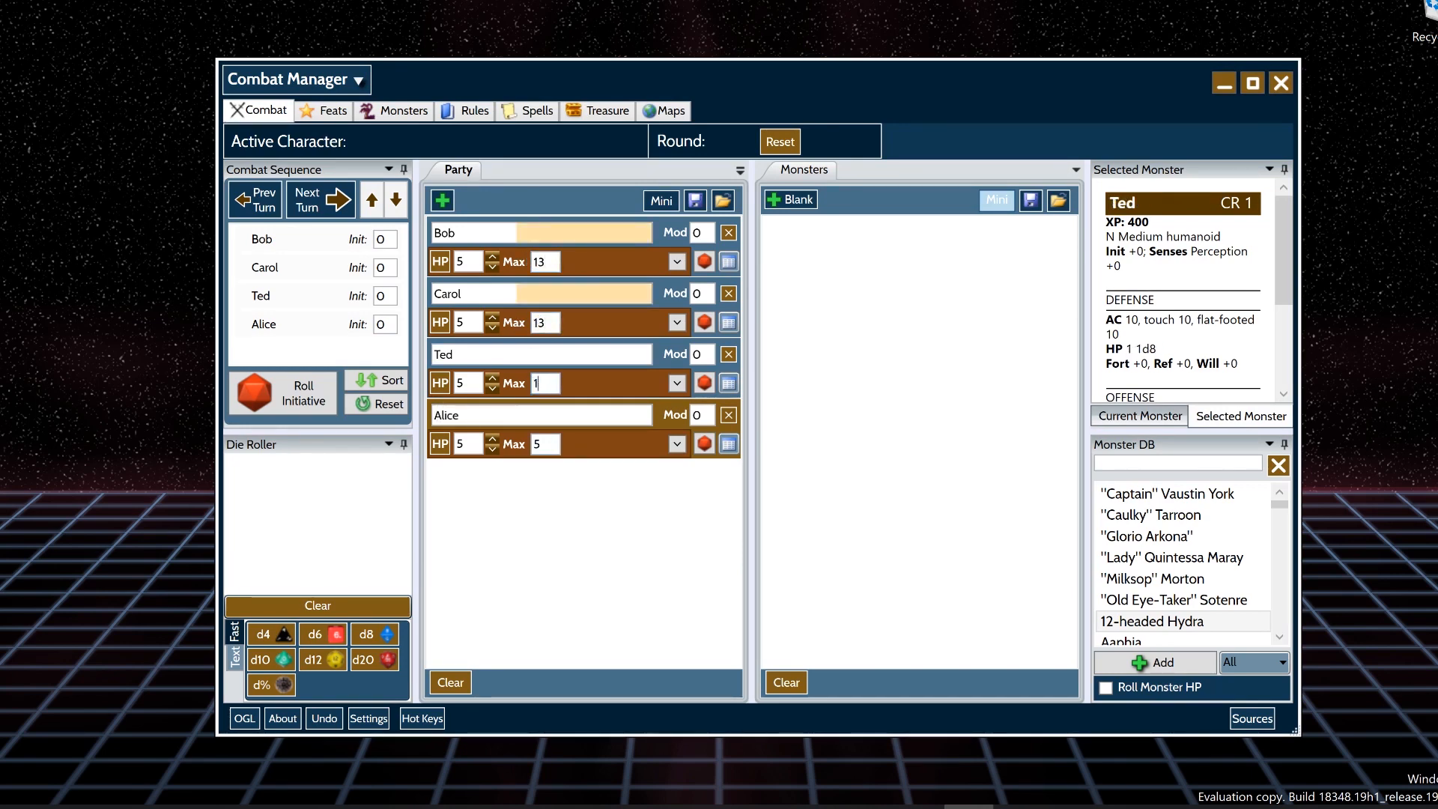
type("4")
double_click(538, 444)
type("12")
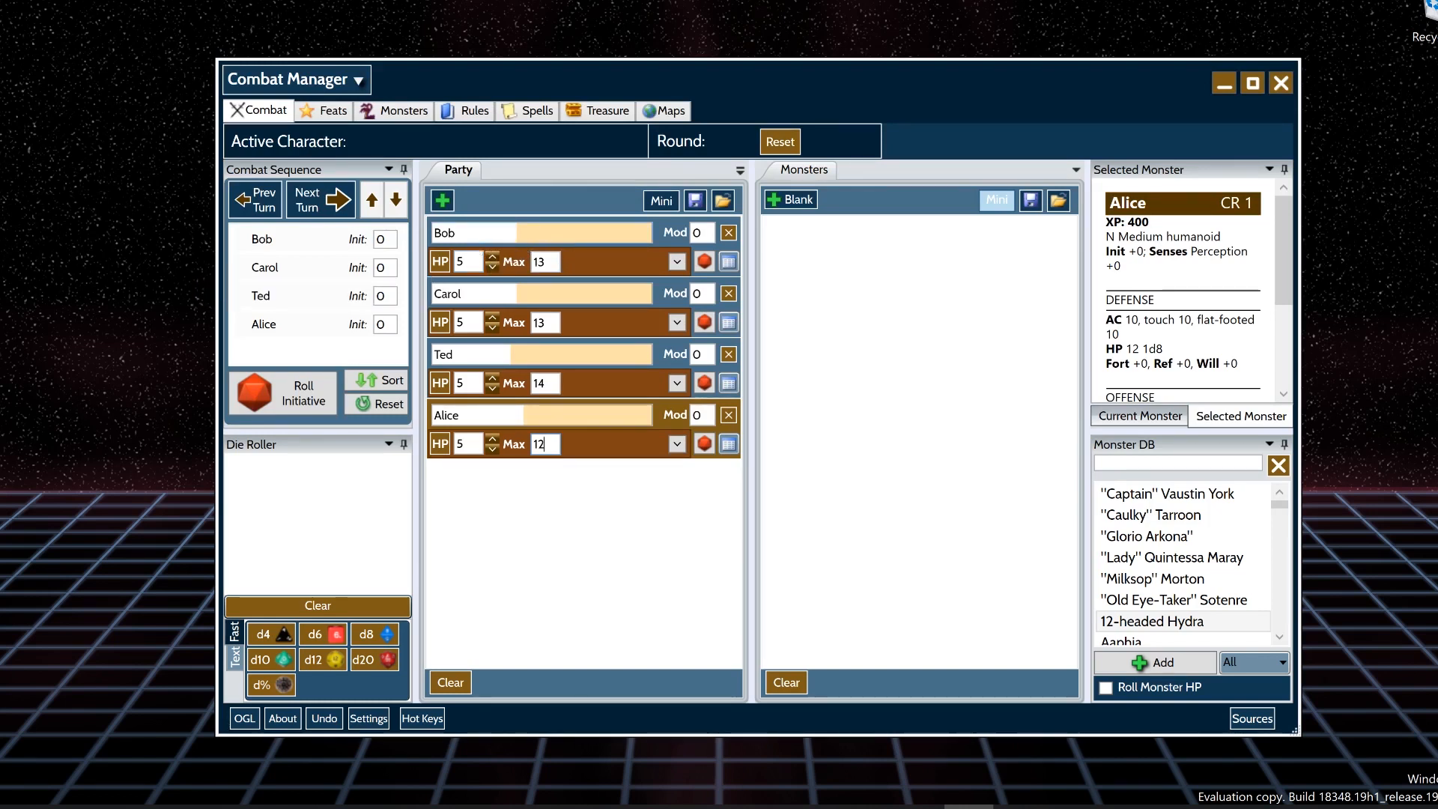
- Set the four party members' initiative modifiers, in list order, to 3, 5, -1 and 4
left_click(563, 262)
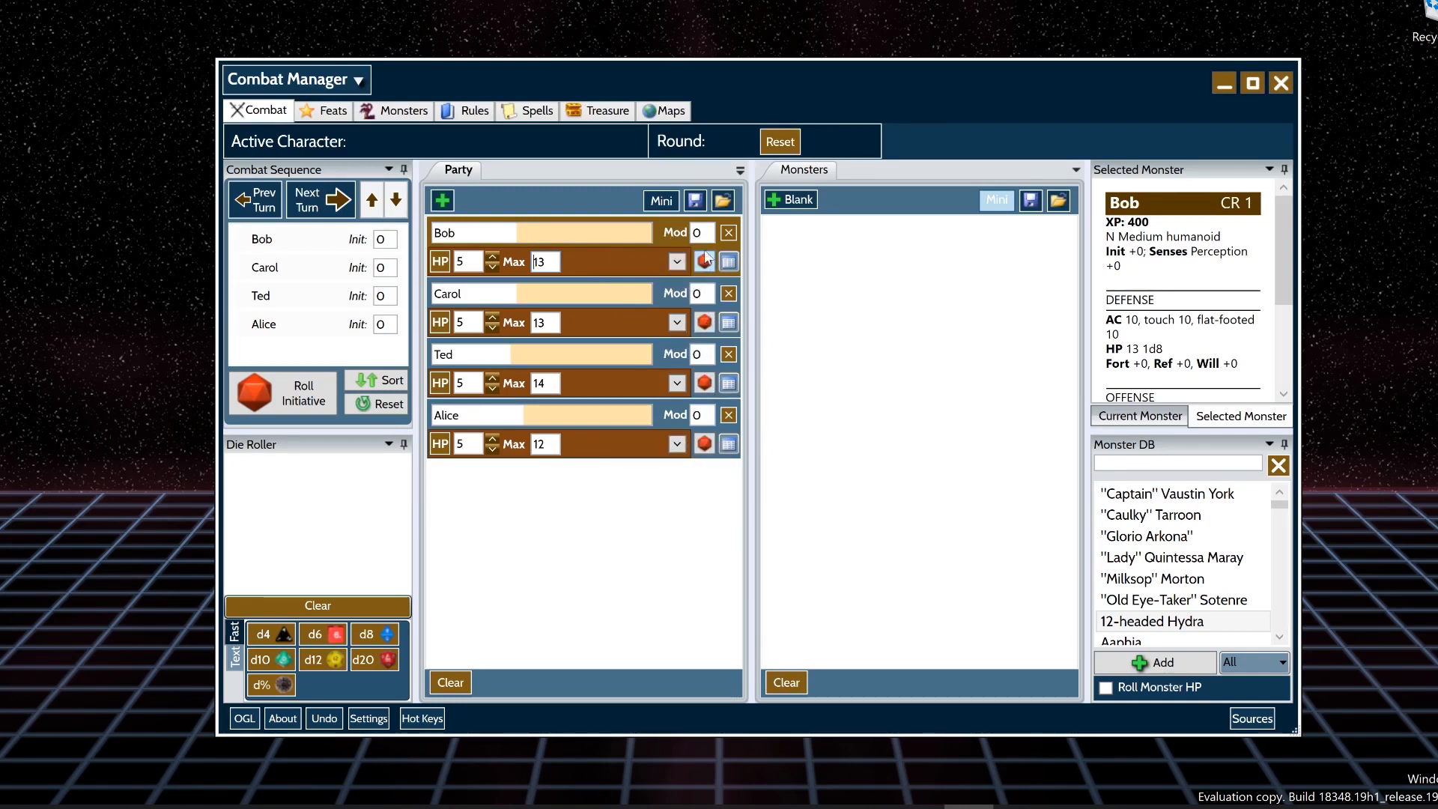
type("3")
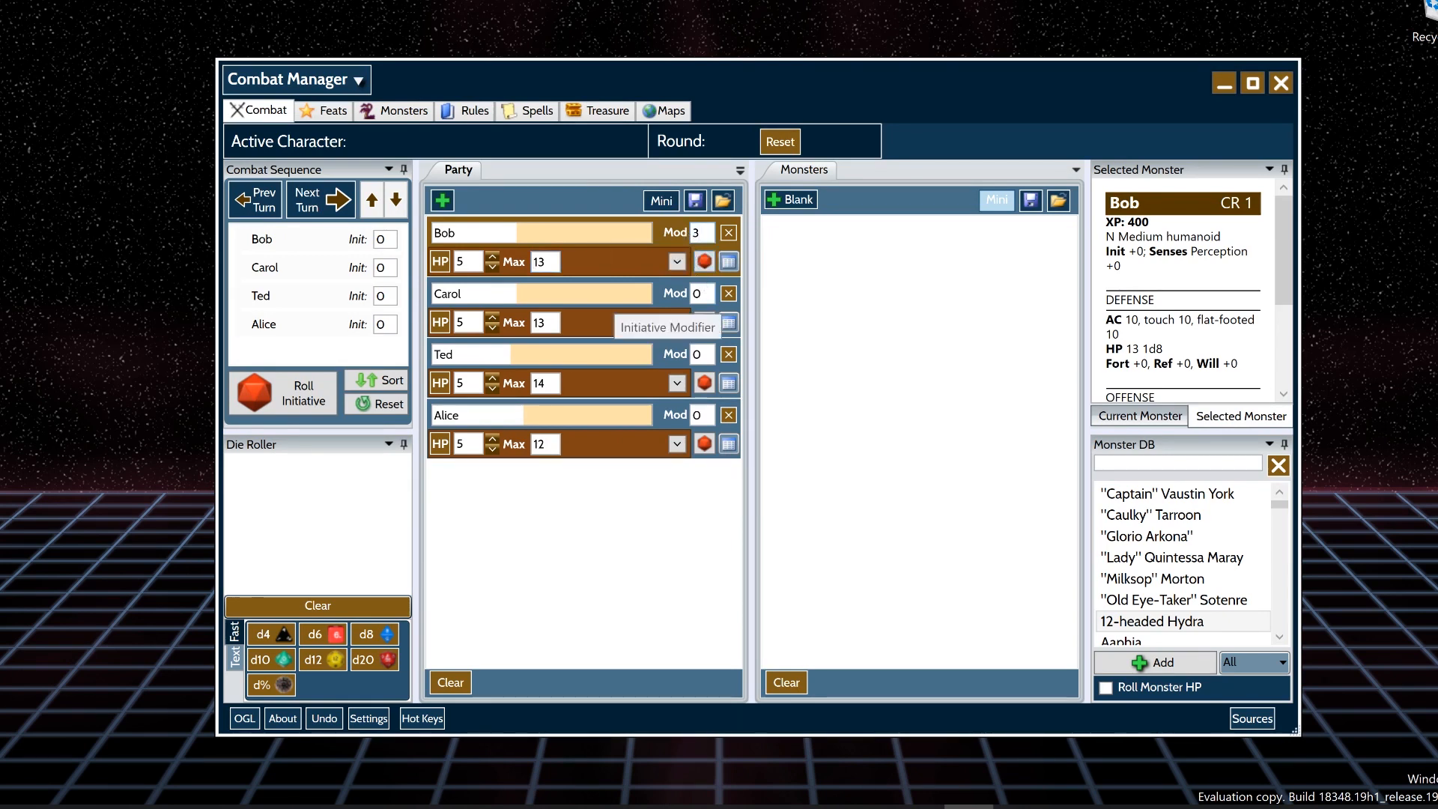
left_click(670, 294)
type("5")
left_click(683, 354)
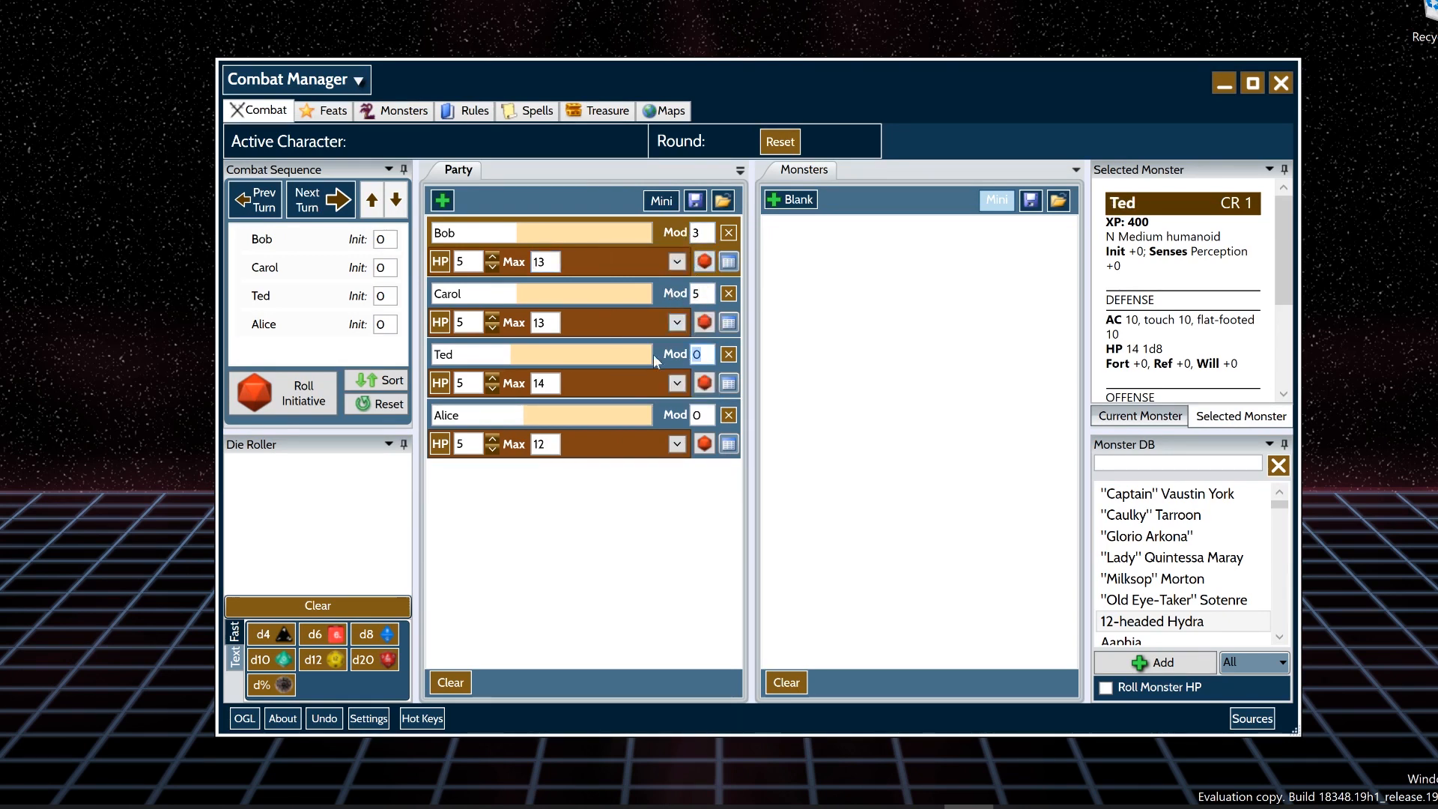
type("-1")
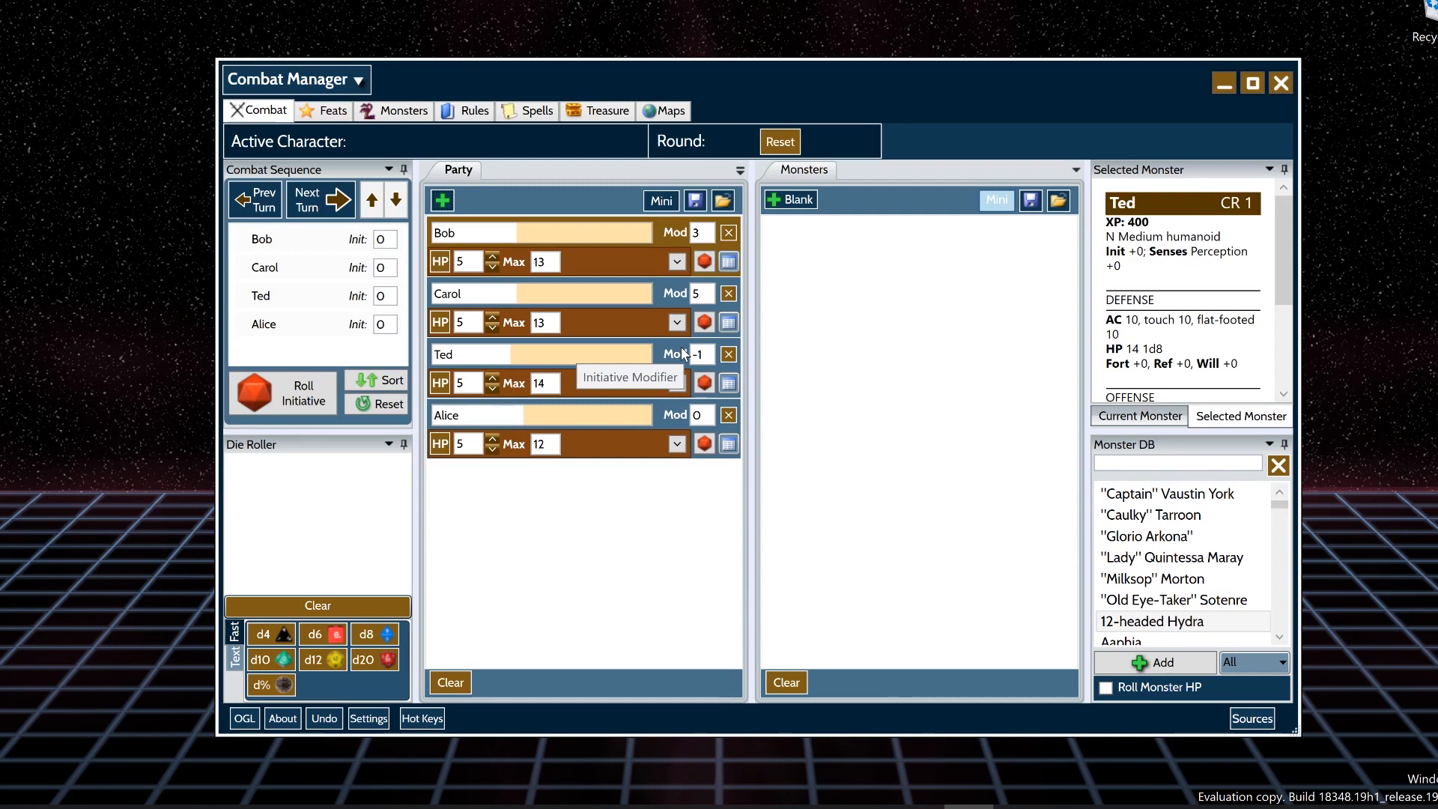
left_click(696, 415)
type("4")
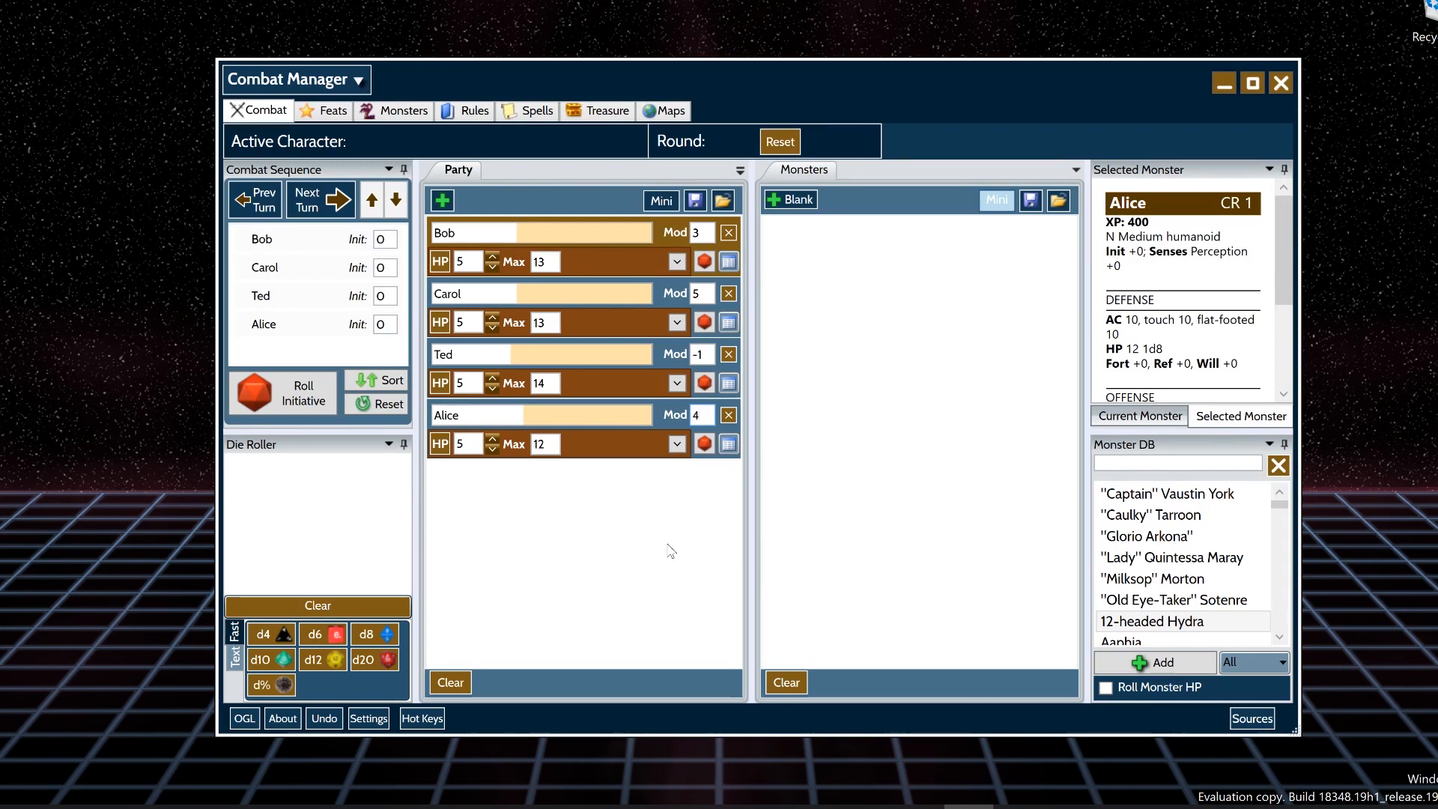
- Add a blank monster to the monsters list and name it "Blank Monster"
left_click(775, 204)
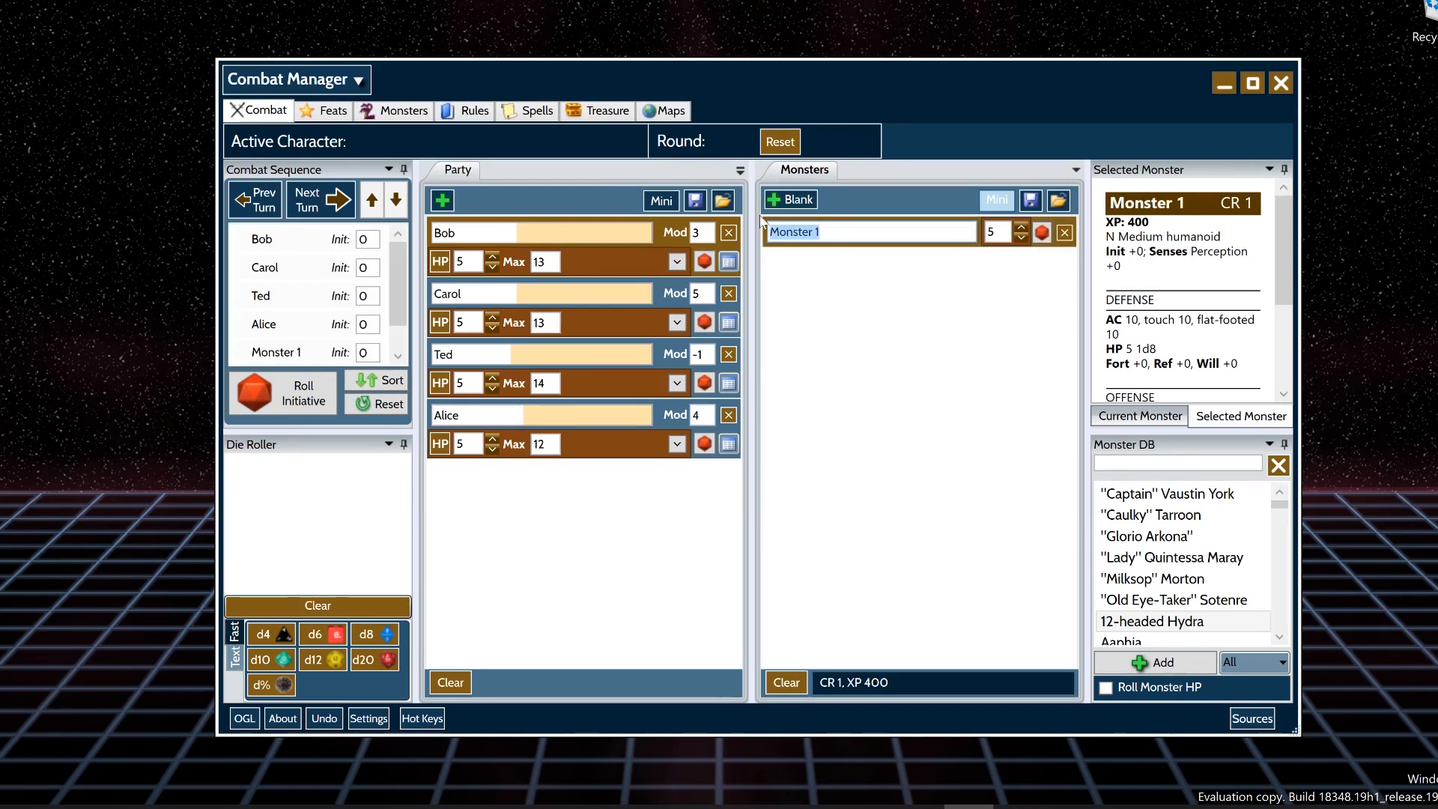
type("Blacnk")
key("BackSpace")
key("BackSpace")
key("BackSpace")
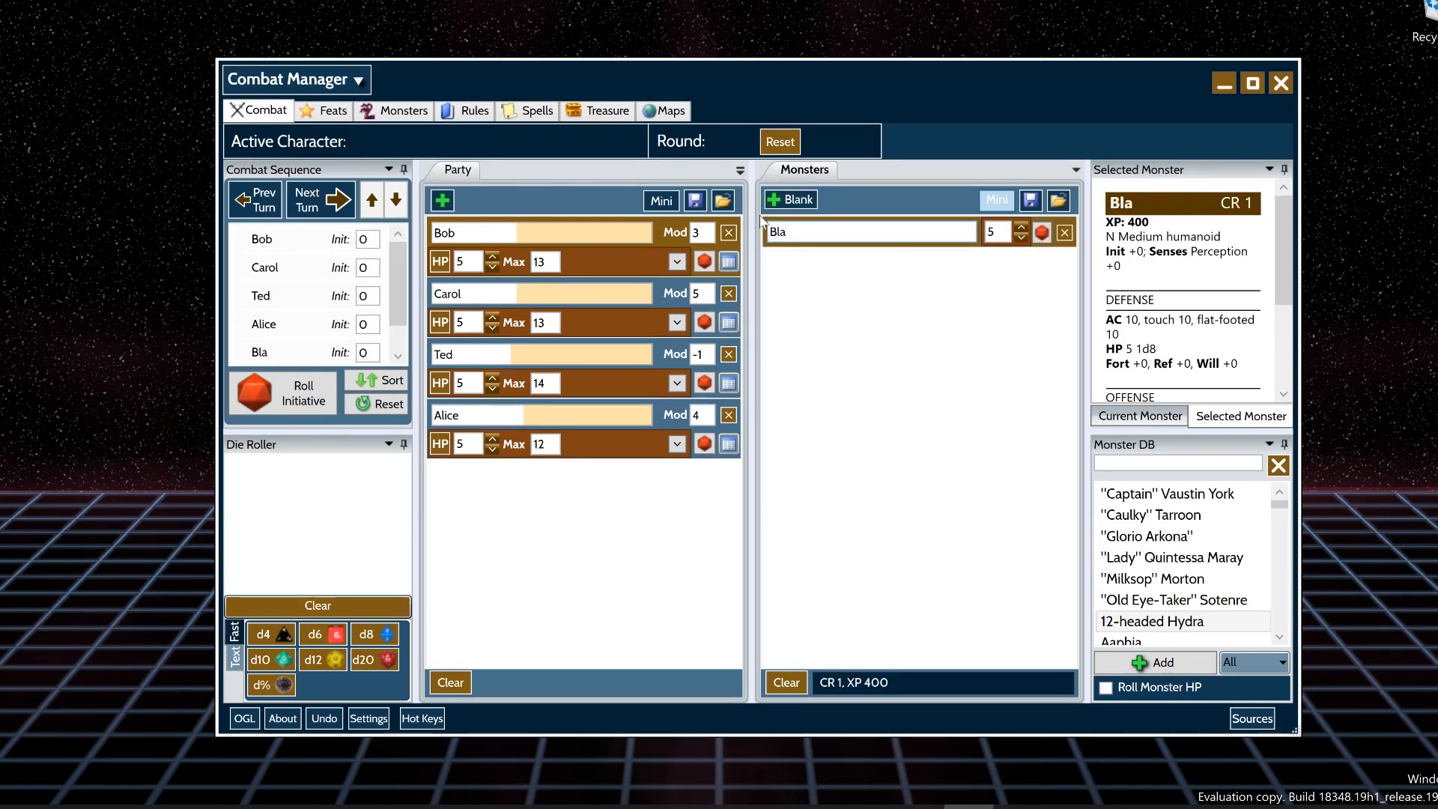
type("nk Monster")
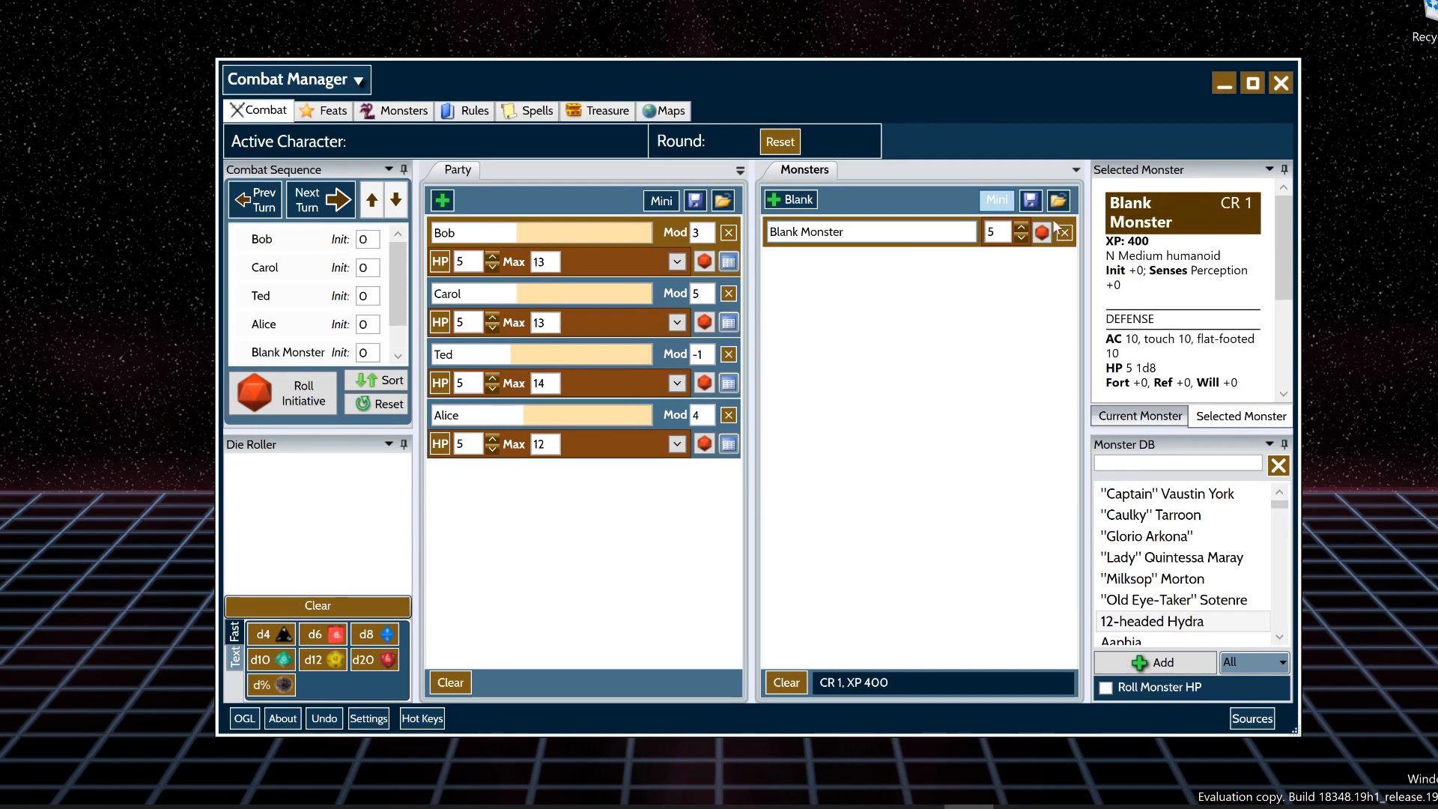
- Switch the monsters list out of mini view and set Blank Monster's maximum and current HP to 12
left_click(997, 199)
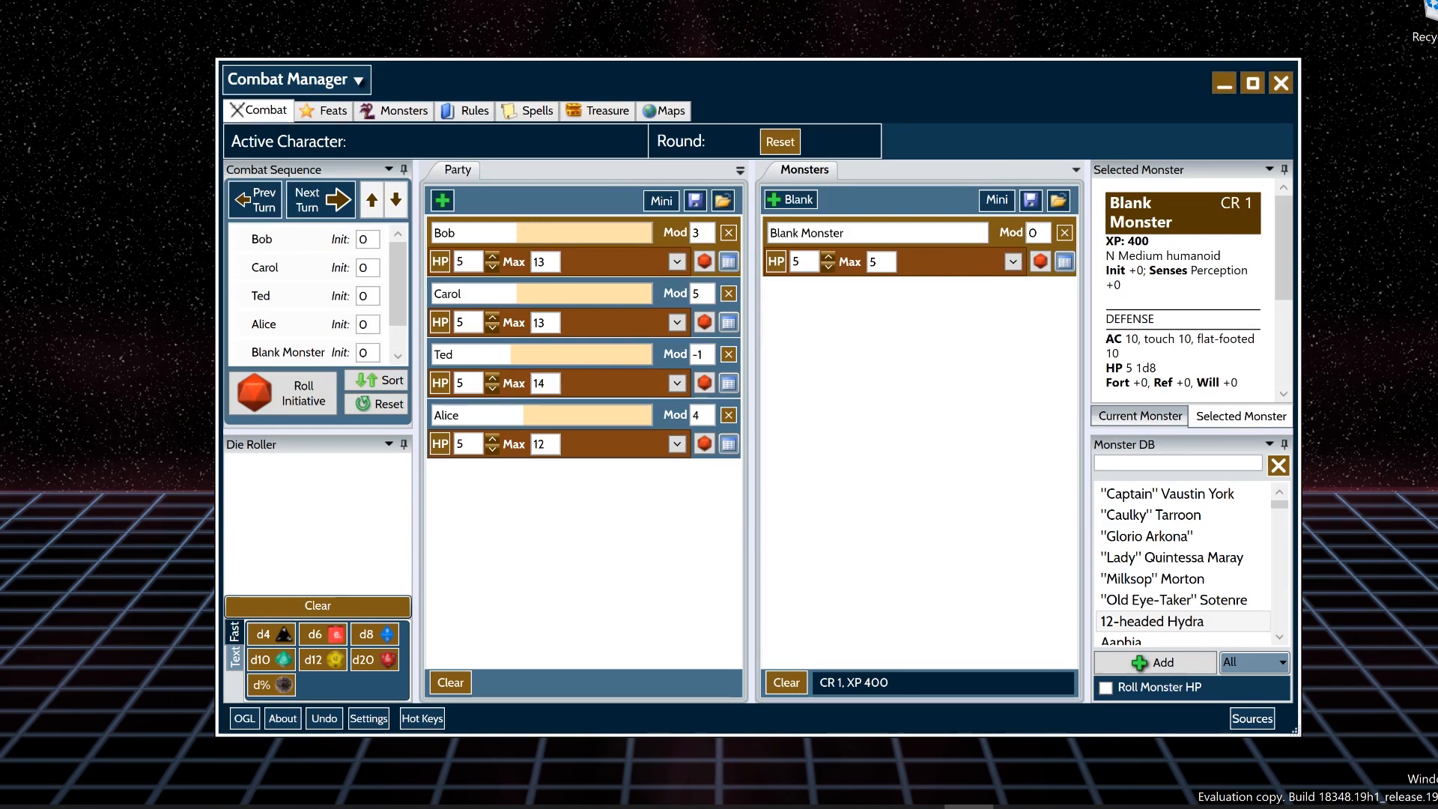
left_click(794, 261)
key("Tab")
type("12")
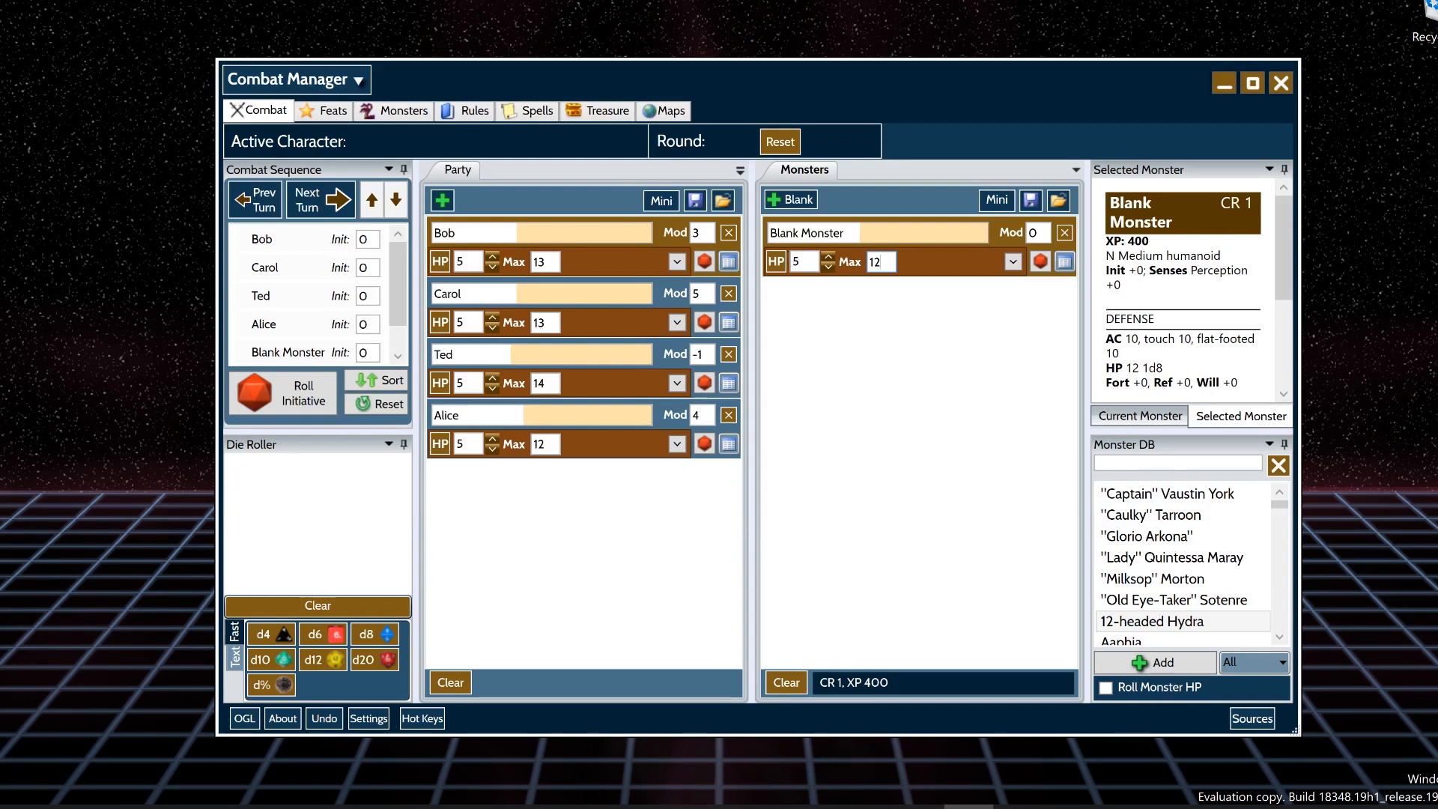
left_click(796, 262)
type("12")
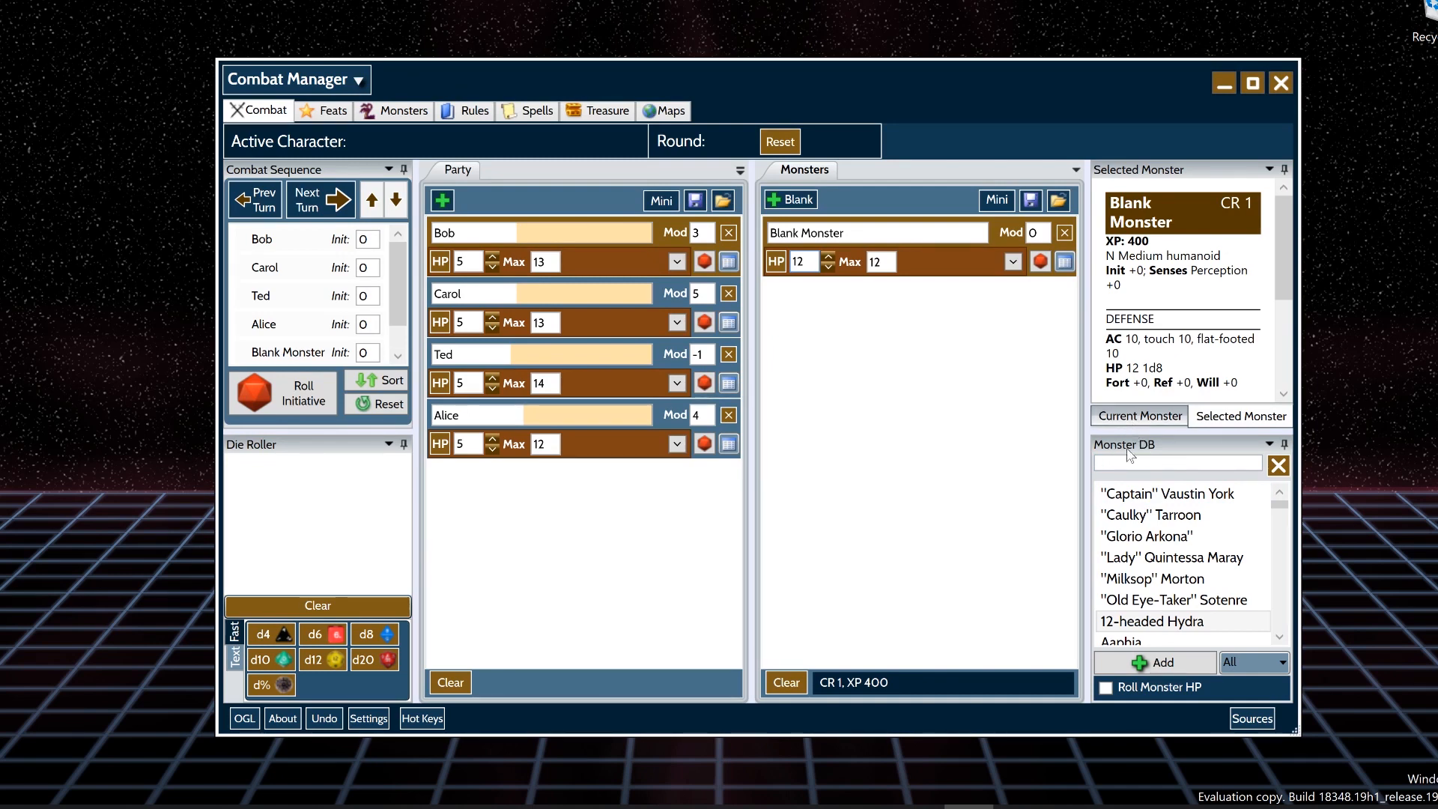
- Search the monster database for "kobold" and add the basic Kobold to the monsters list
left_click(1160, 463)
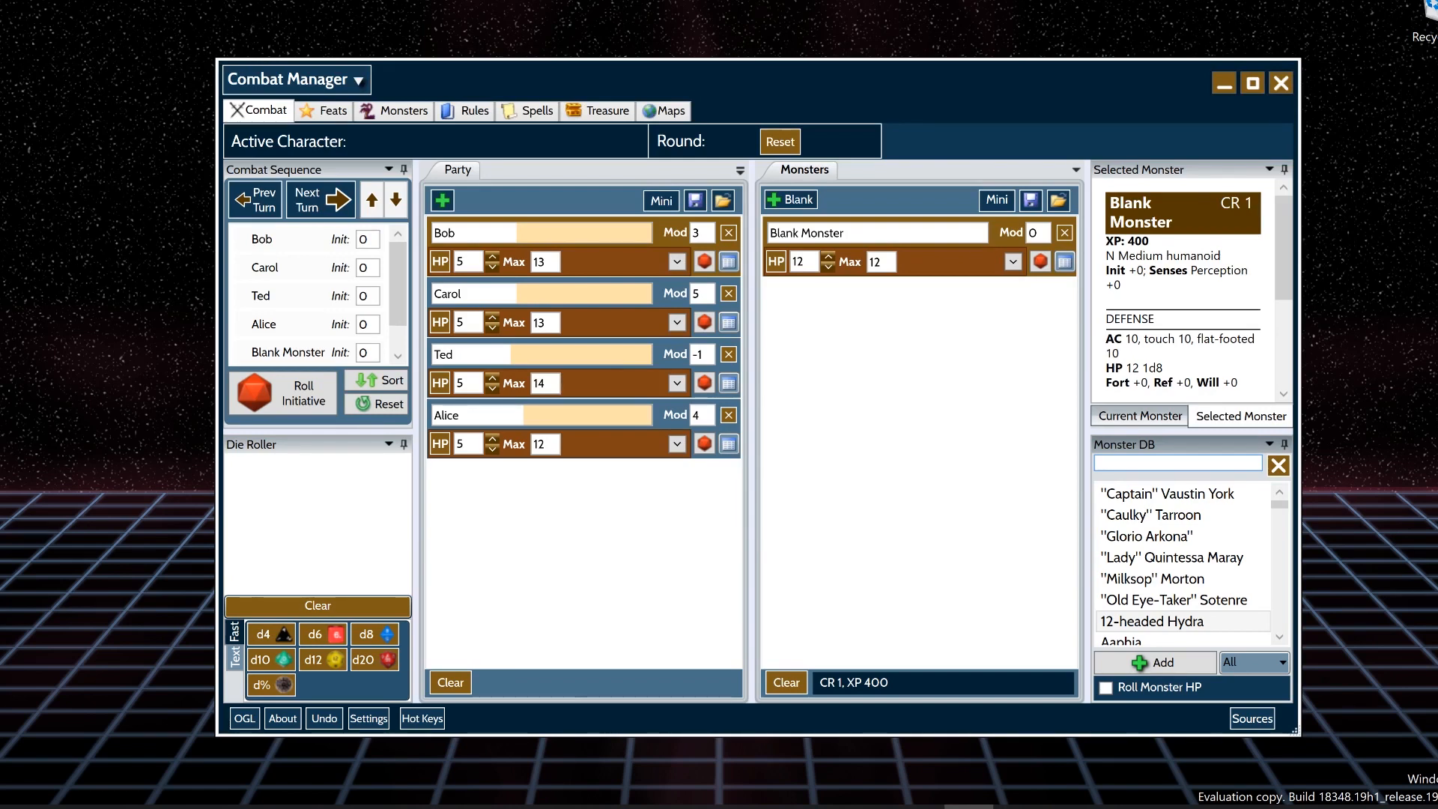
type("kobold")
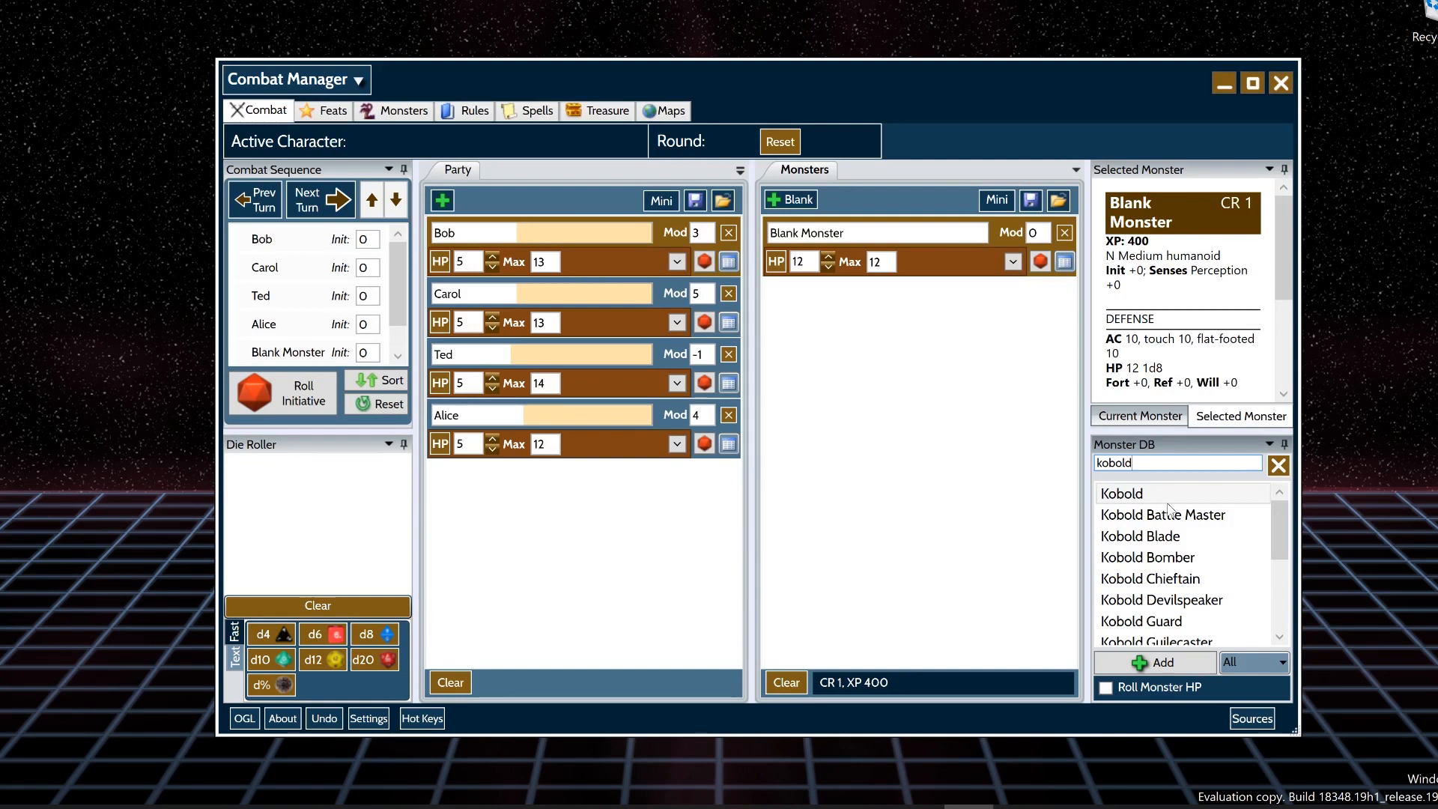
scroll(1154, 533, "down", 5)
scroll(1154, 533, "up", 3)
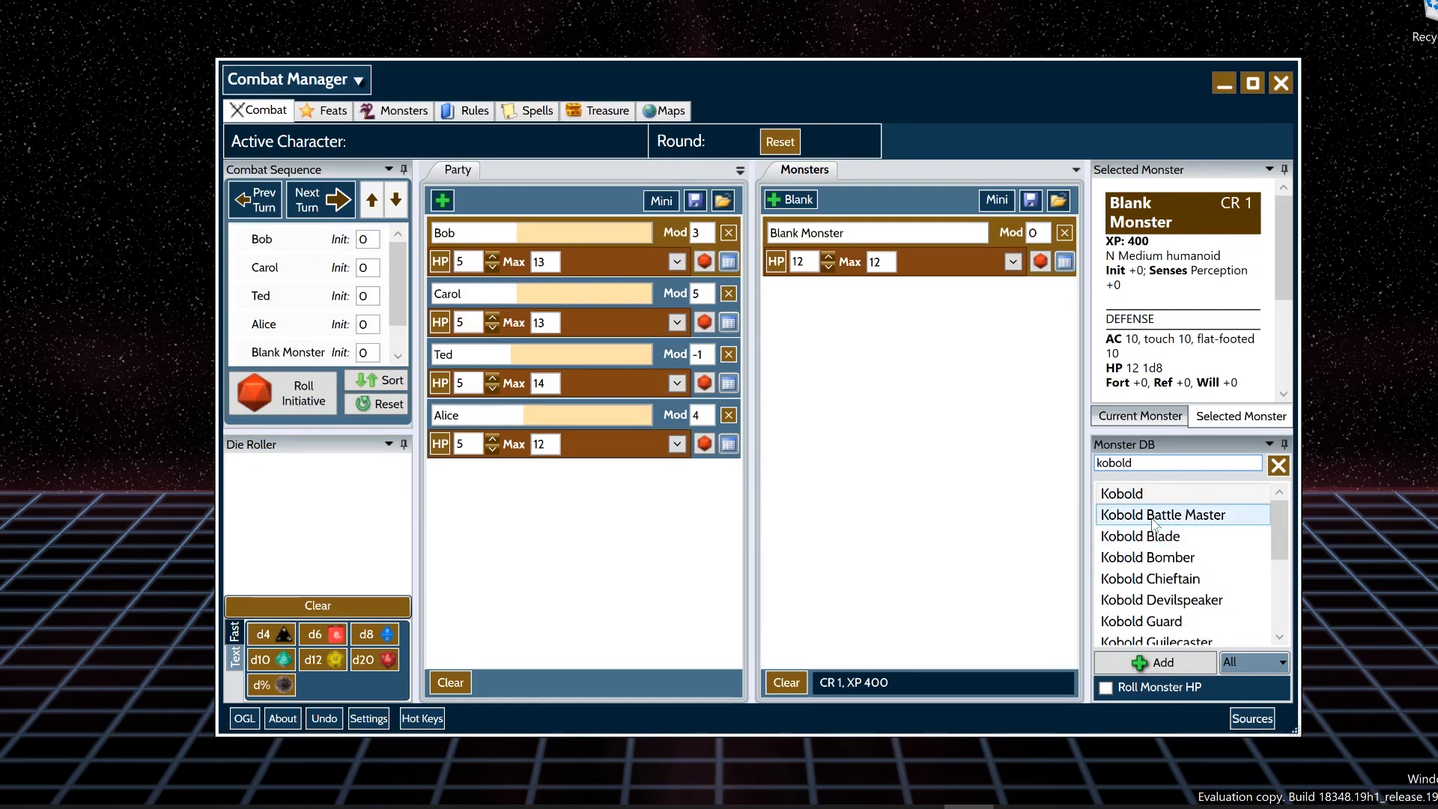
scroll(1155, 528, "down", 3)
scroll(1156, 524, "up", 3)
scroll(1156, 524, "down", 3)
scroll(1138, 502, "up", 3)
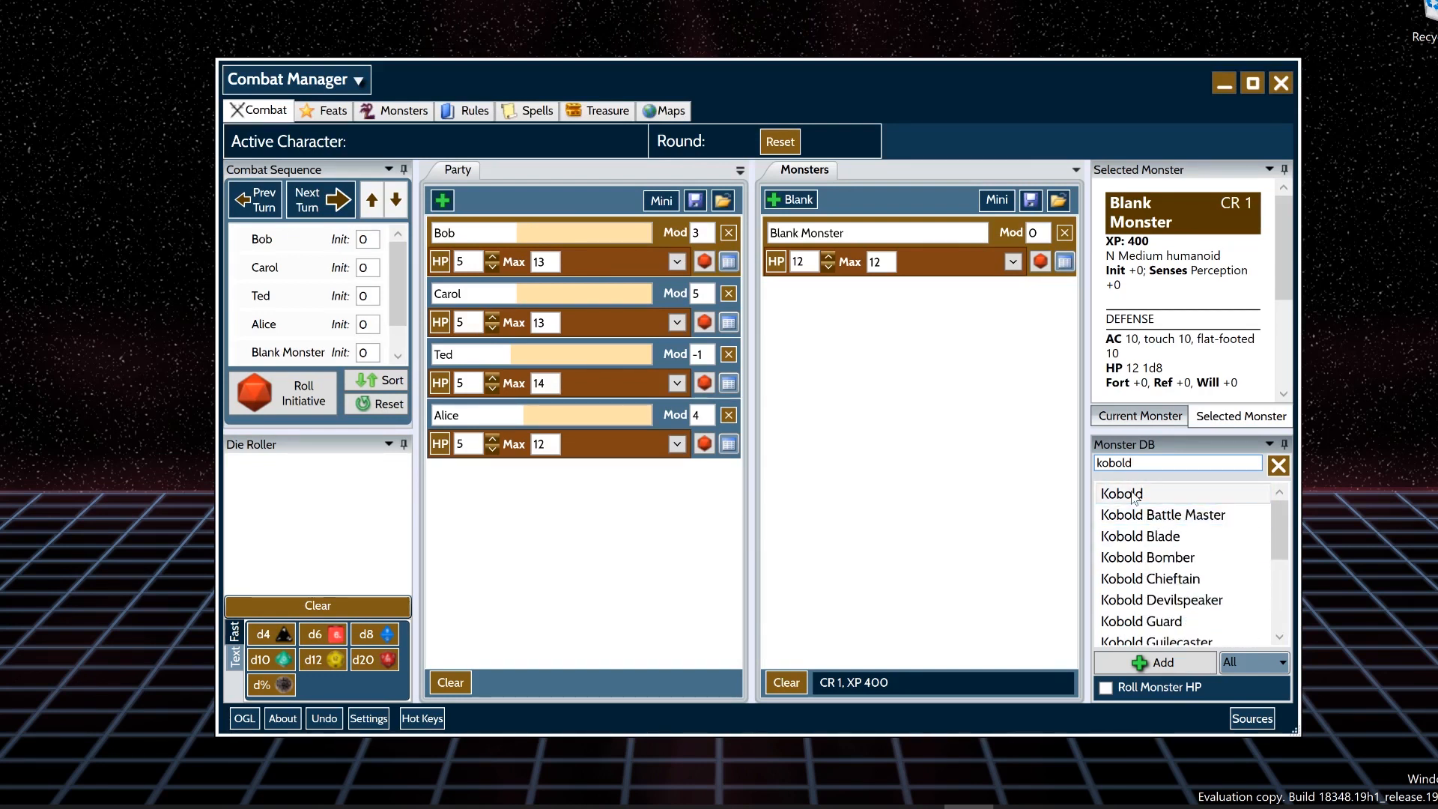
double_click(1133, 498)
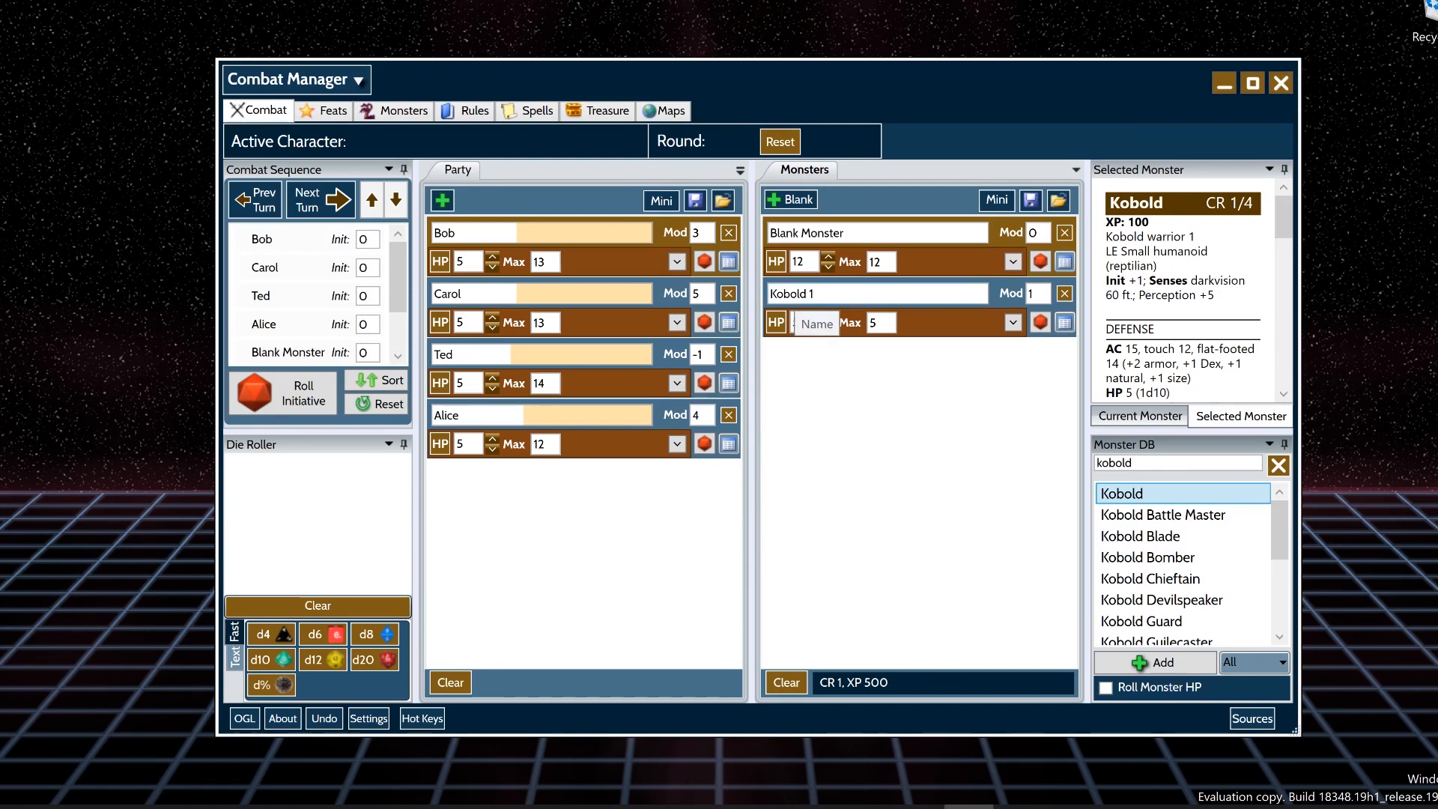
- Add a second Kobold to the monsters list and change the first Kobold's name to "Kobold 15"
left_click(822, 294)
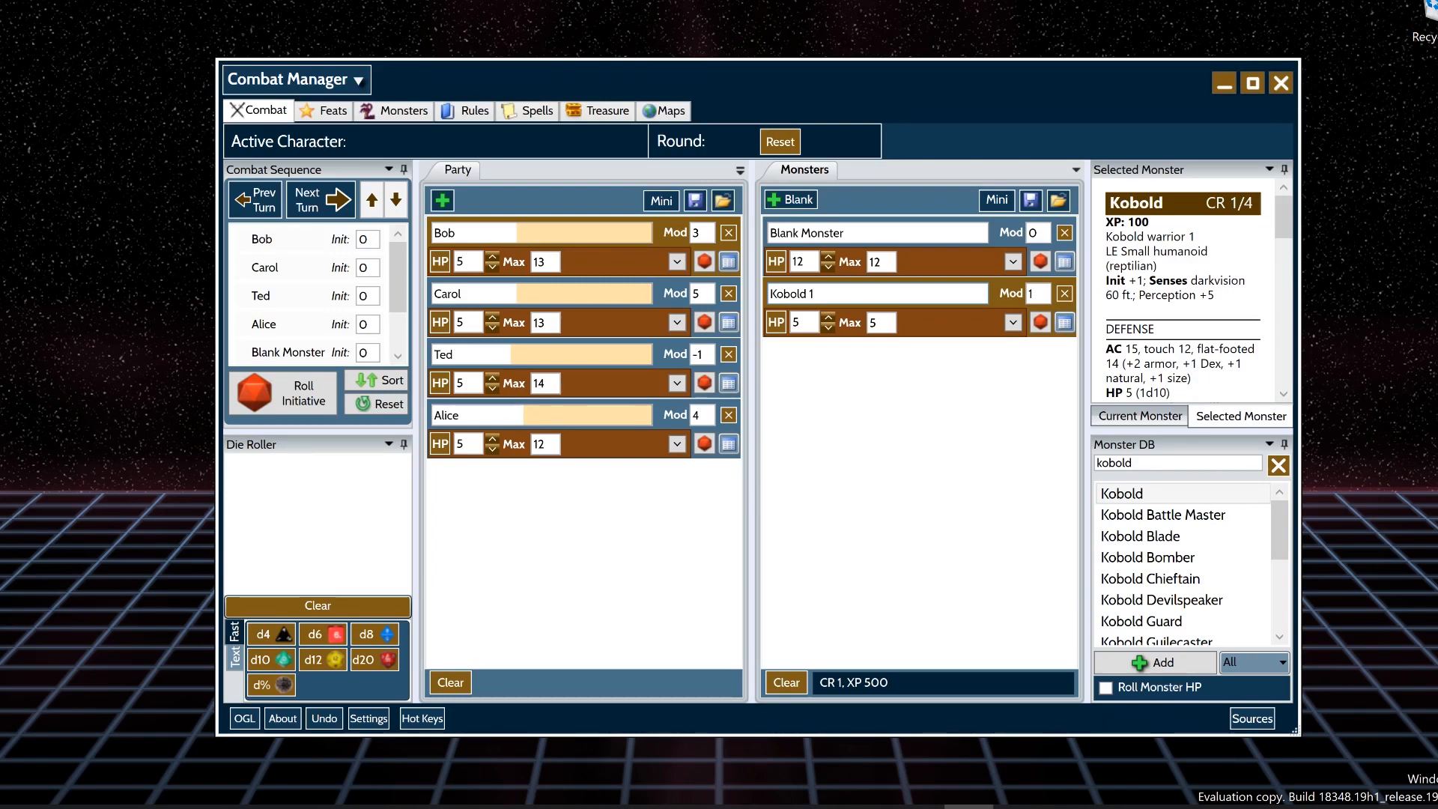
double_click(1122, 492)
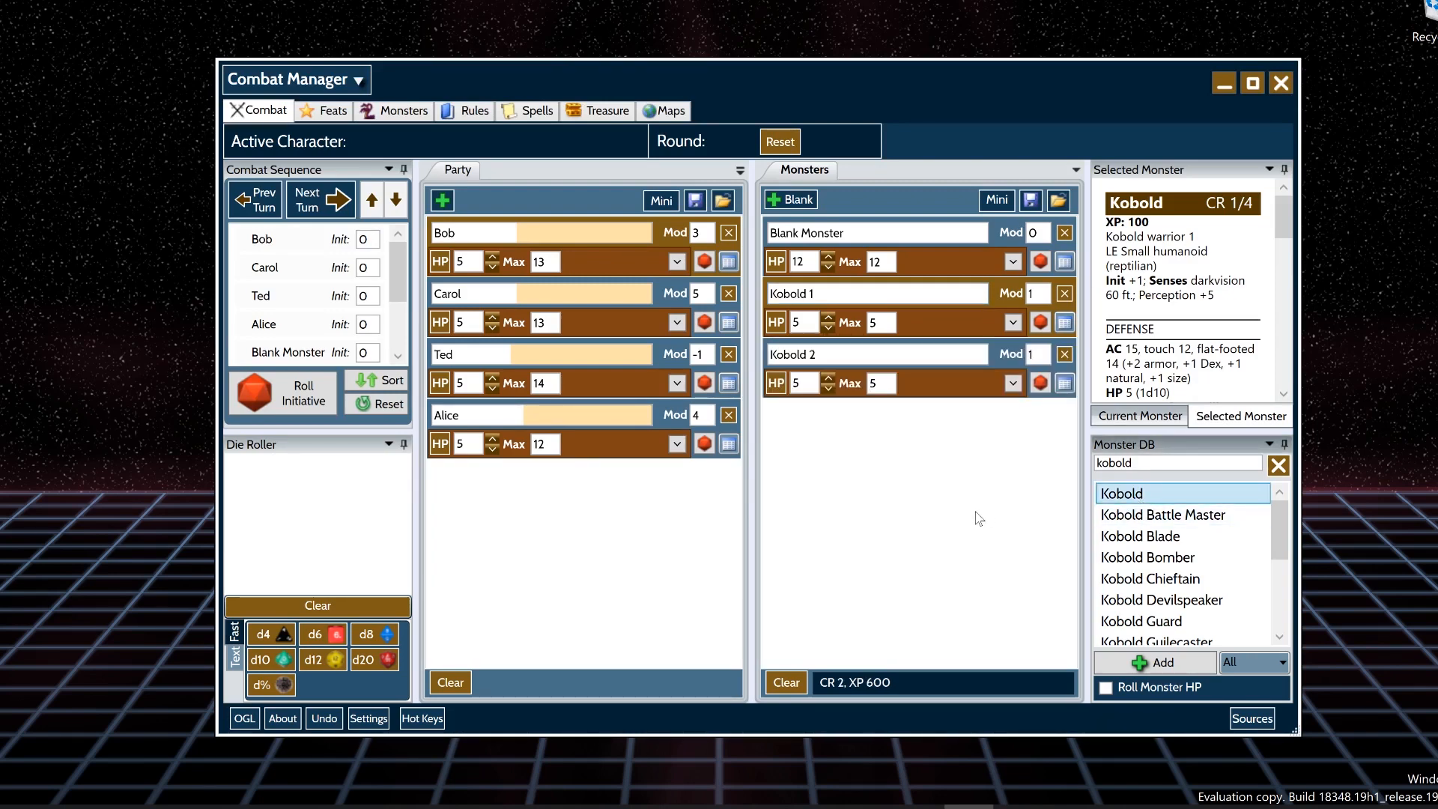
left_click(861, 291)
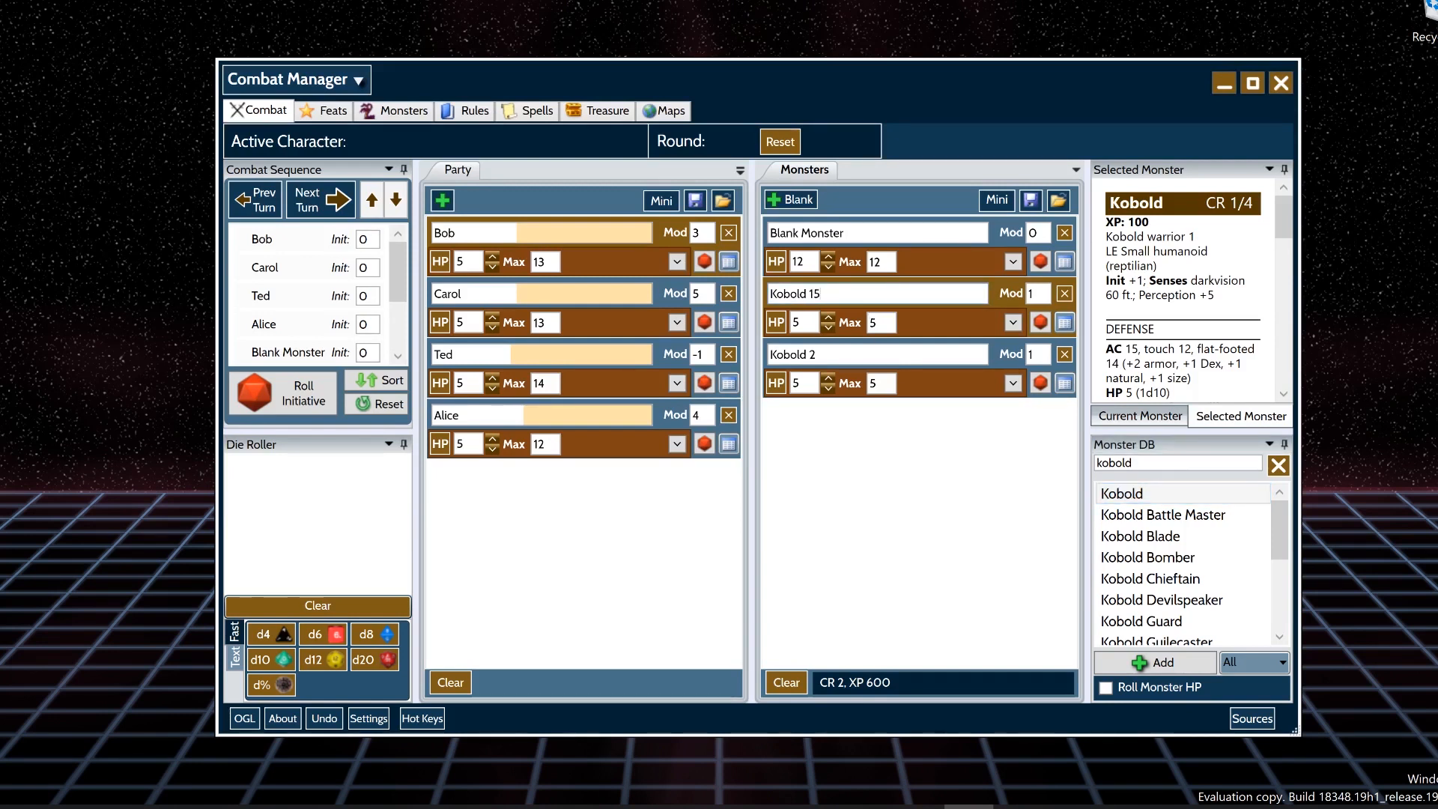
- Add a third basic Kobold from the monster database and select it in the monsters list
double_click(1135, 494)
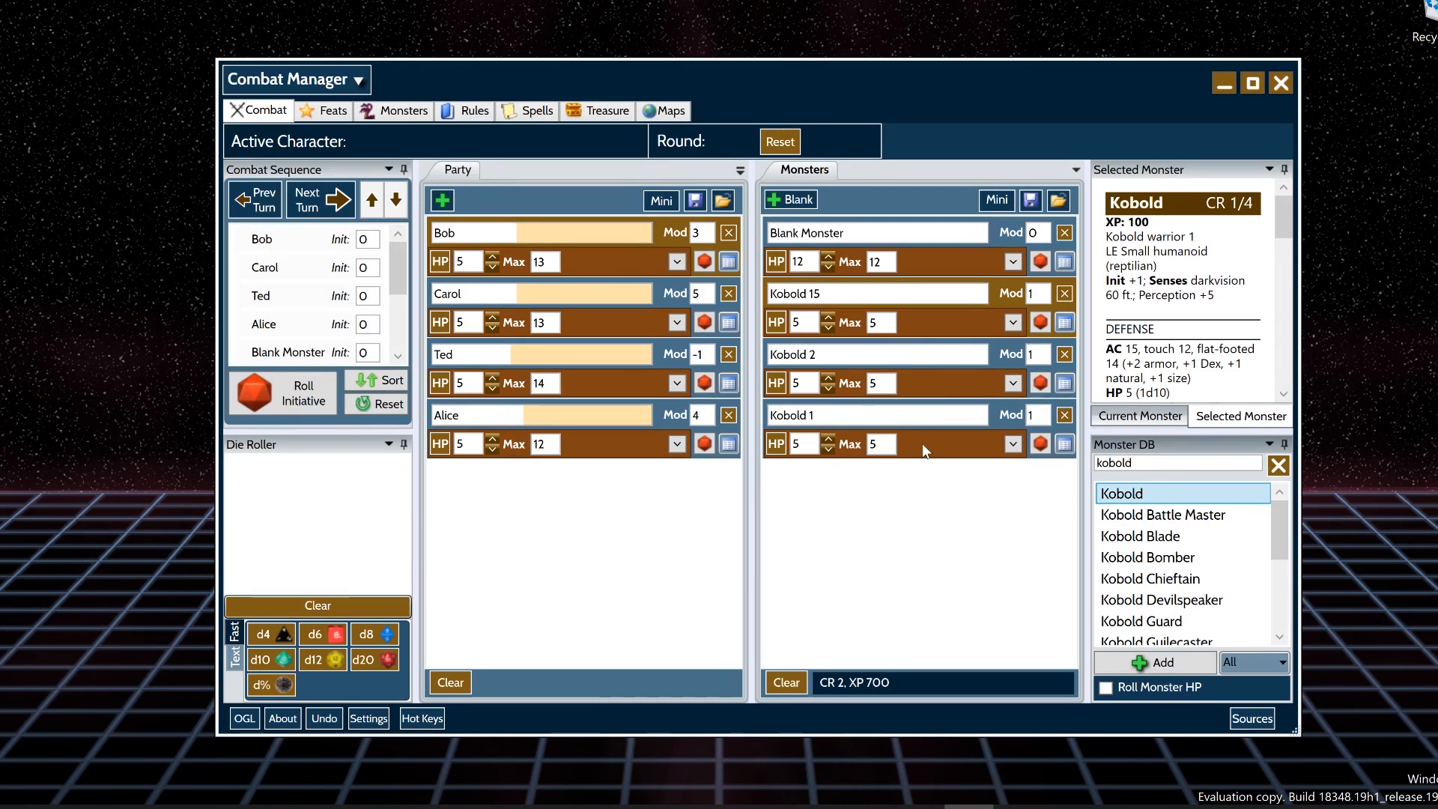
left_click(956, 444)
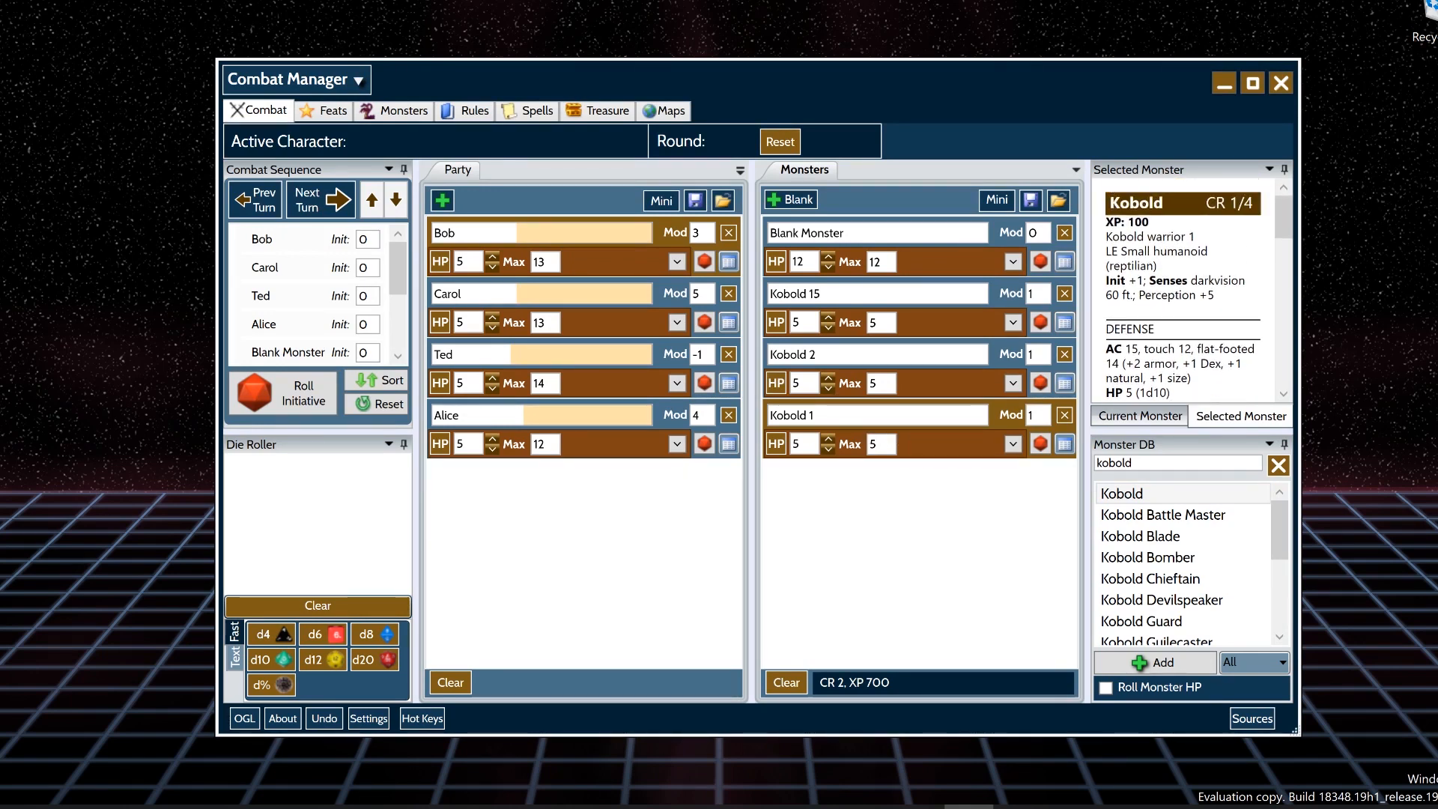
- Select several party members and monsters in turn to examine how their stat blocks are displayed
left_click(1131, 416)
left_click(1211, 421)
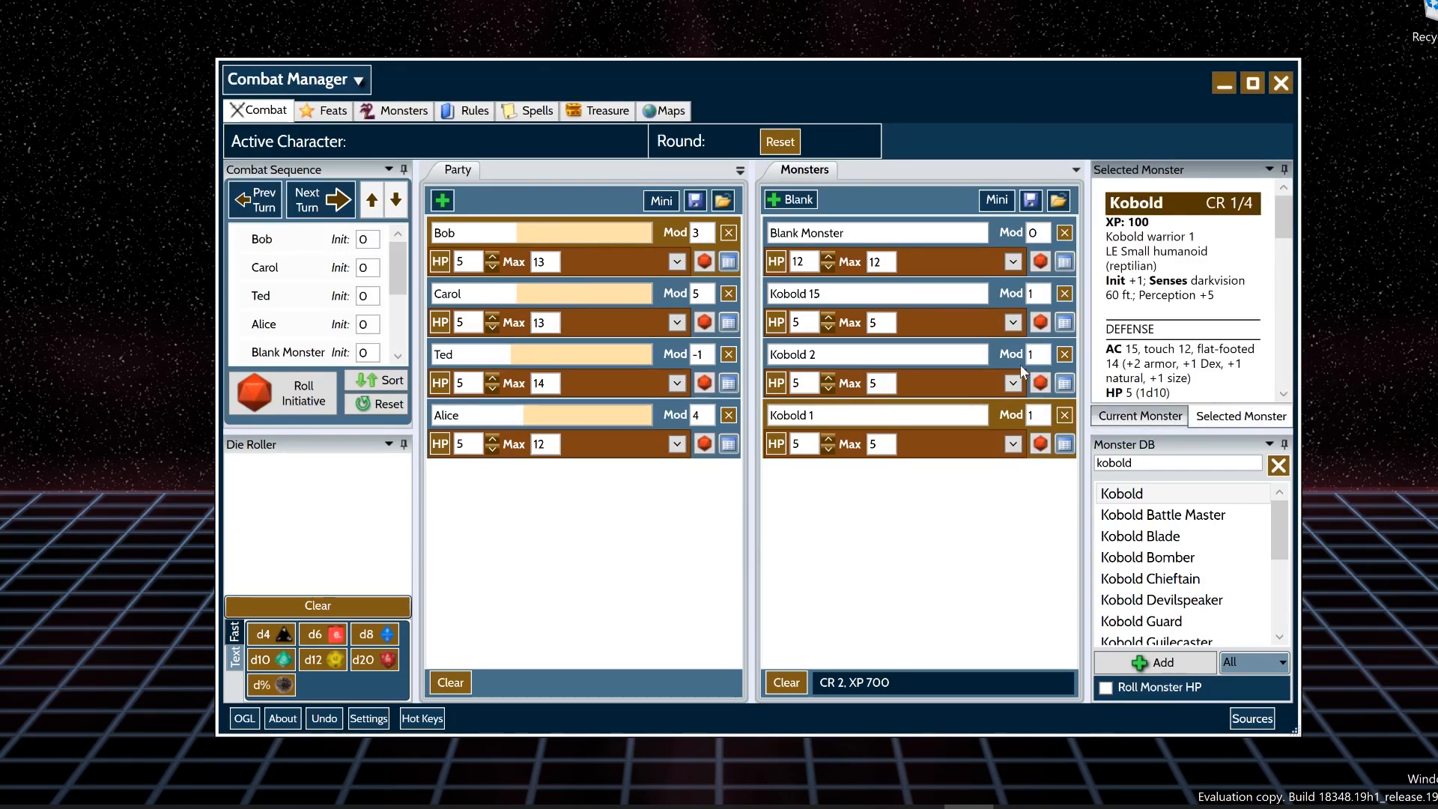
left_click(666, 336)
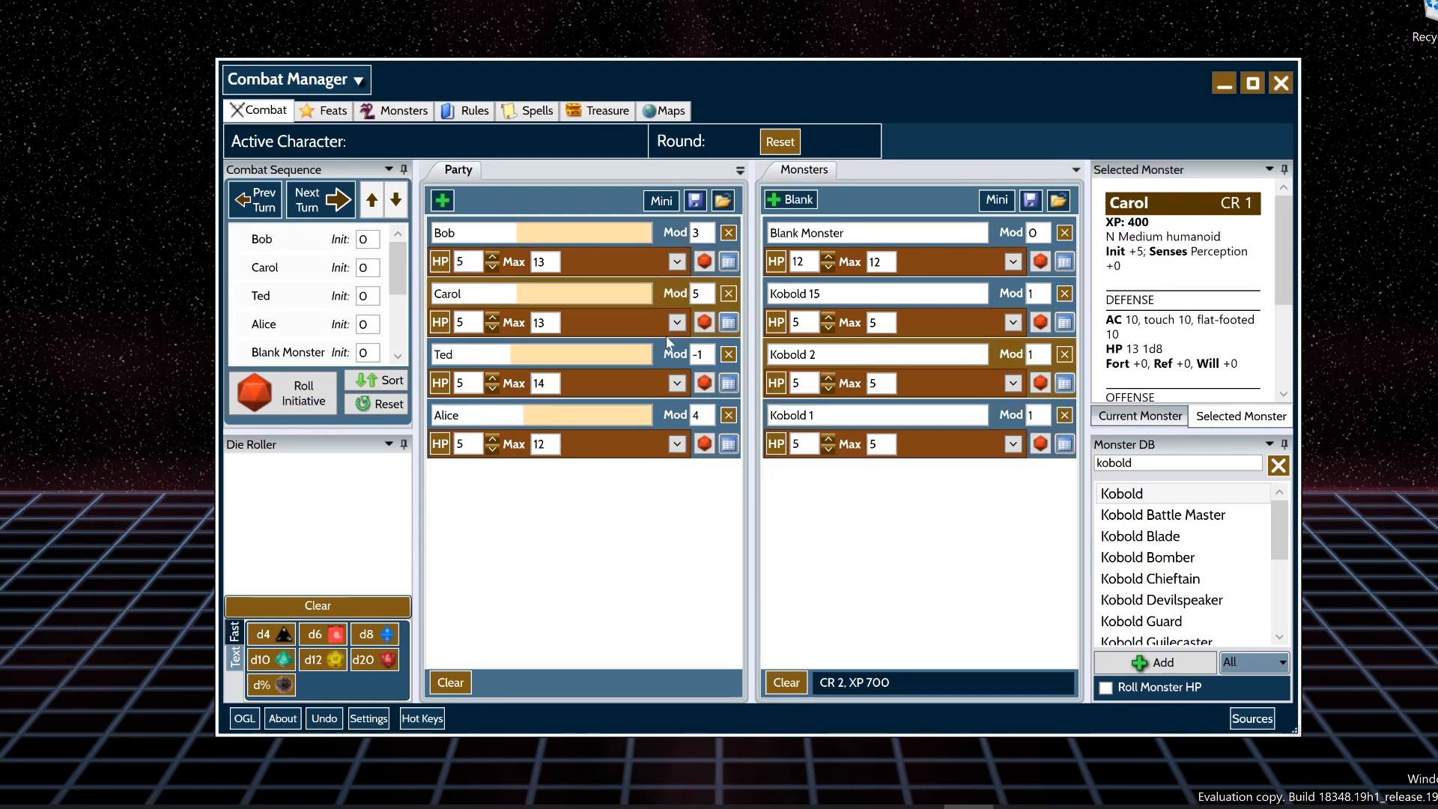
left_click(669, 414)
left_click(933, 382)
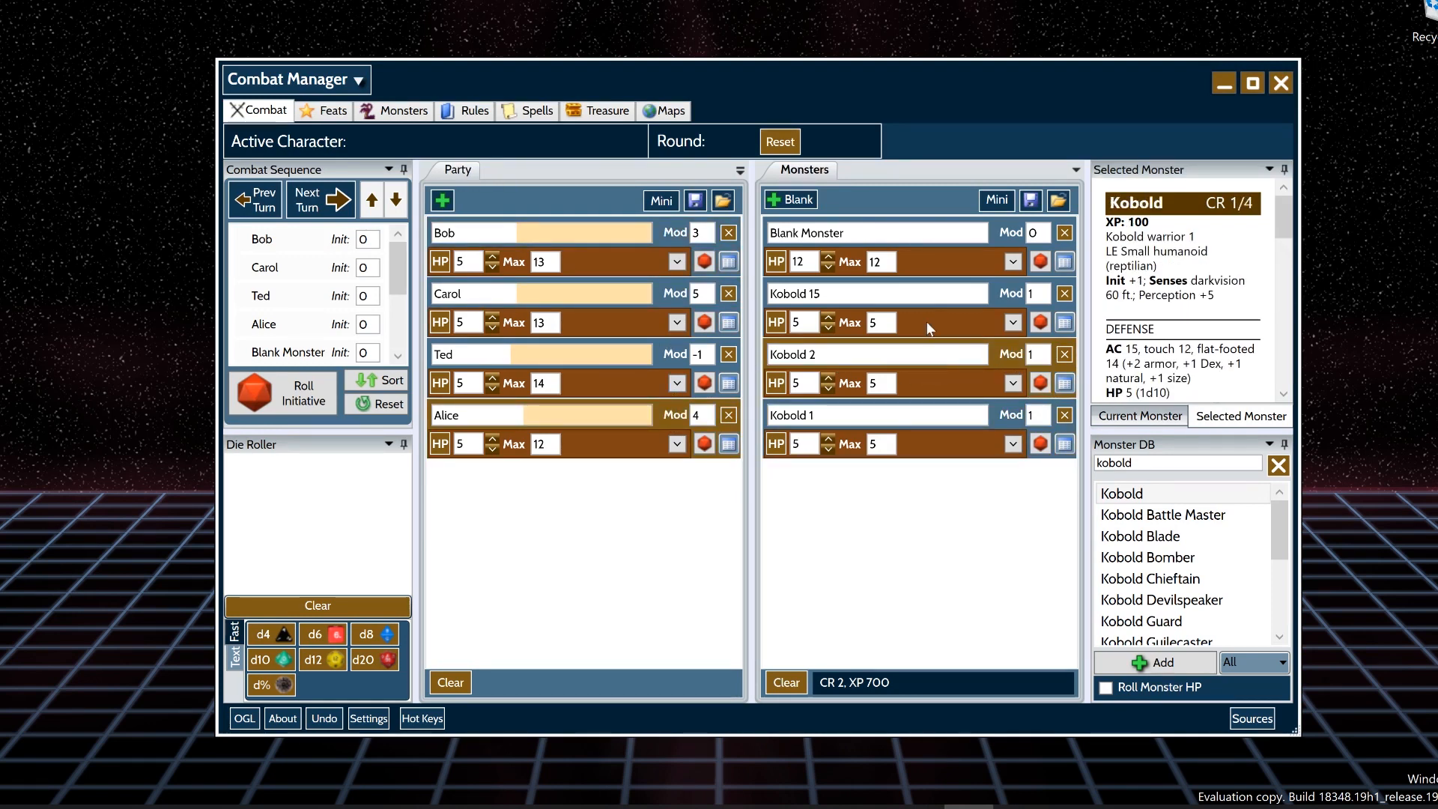
left_click(924, 255)
left_click(657, 299)
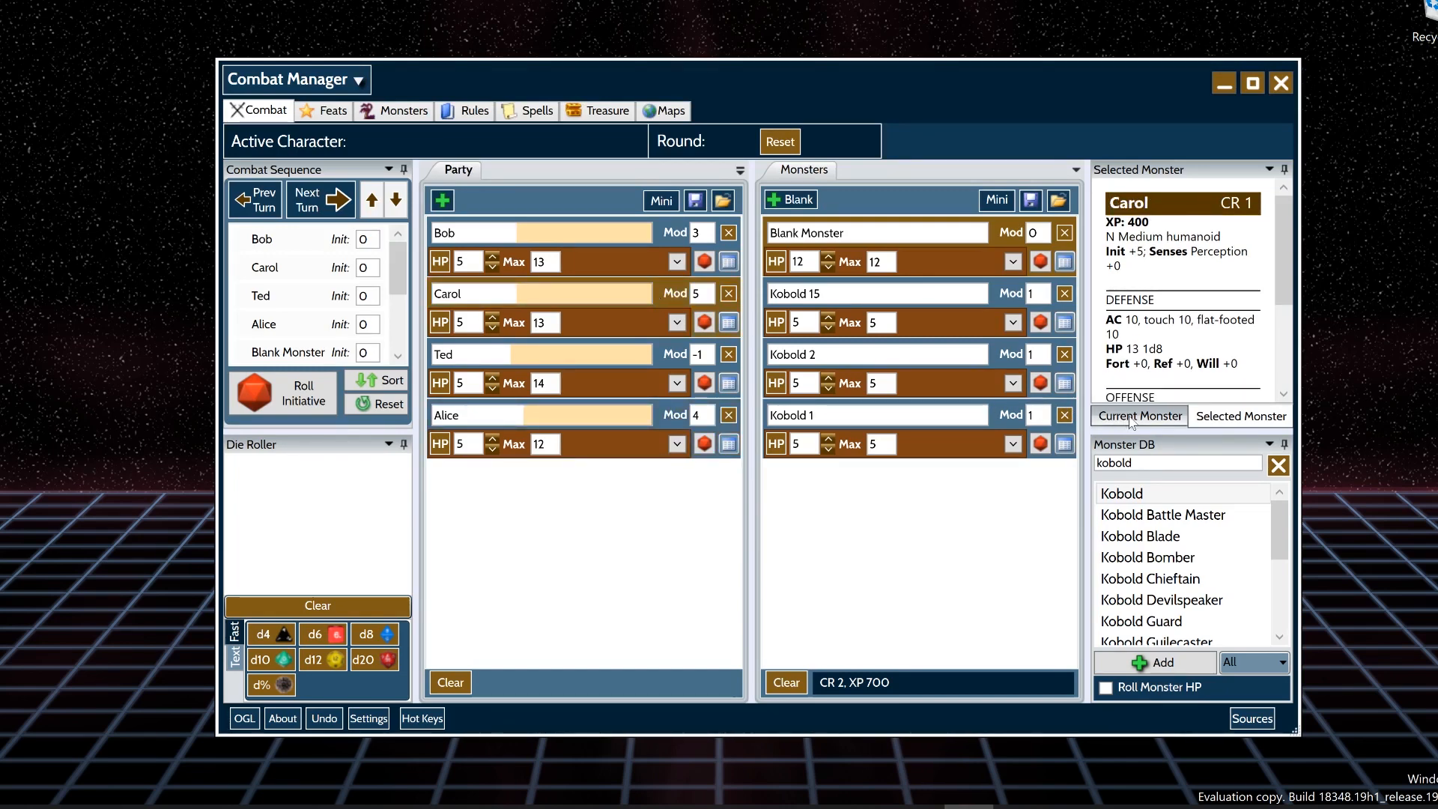
- Select Kobold 2 and read through its stat block, from defense and offense to ecology and special abilities
left_click(927, 397)
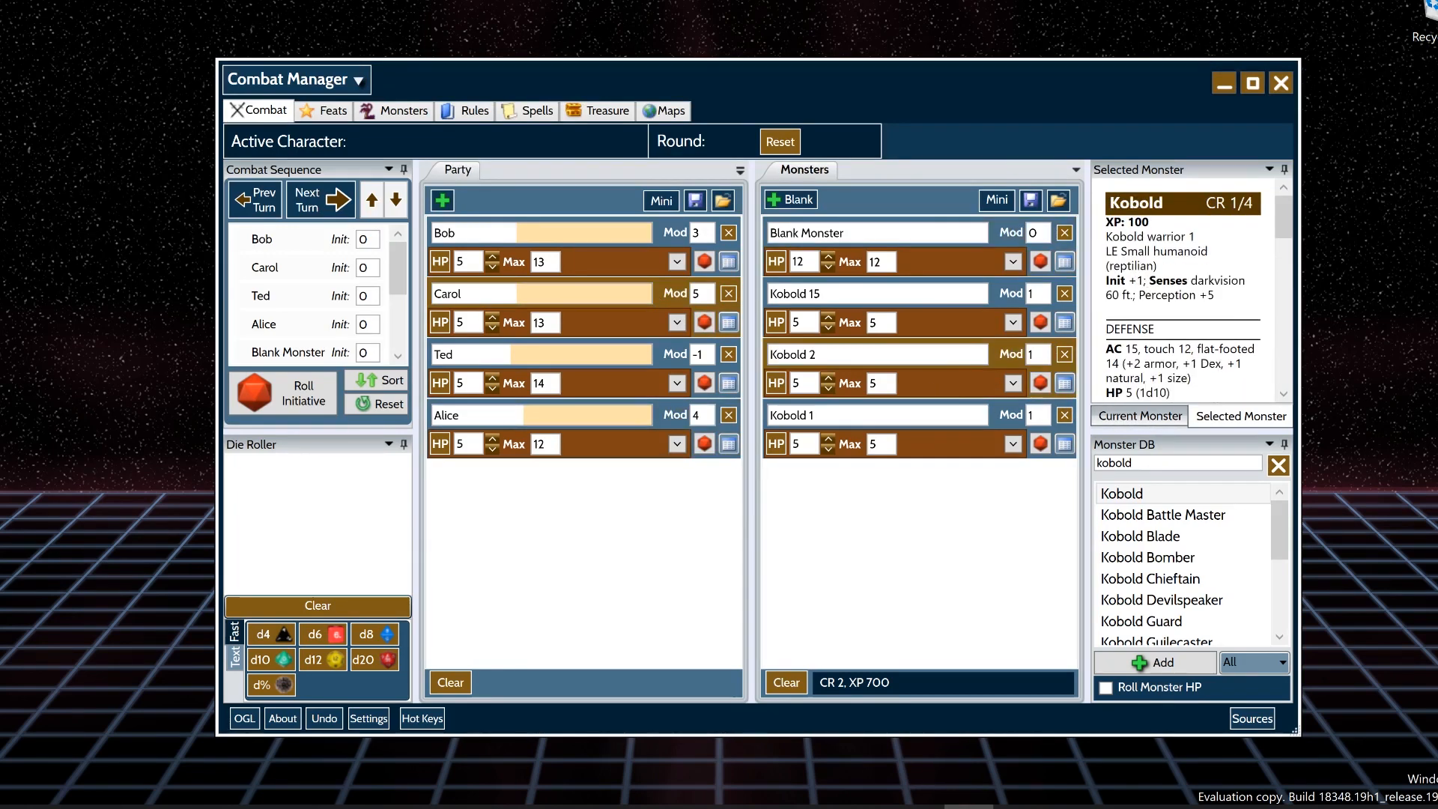
scroll(1183, 292, "down", 10)
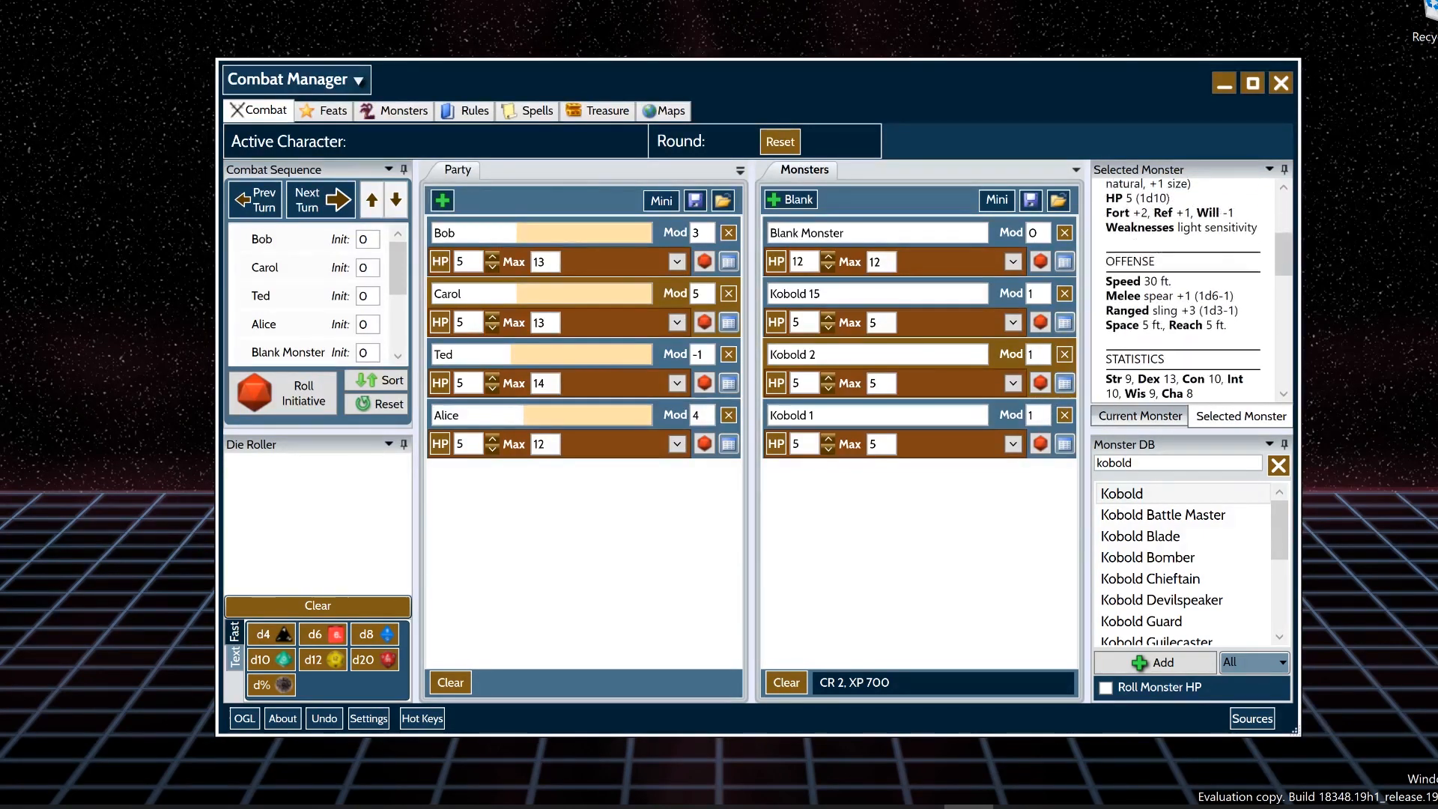
scroll(1183, 292, "down", 10)
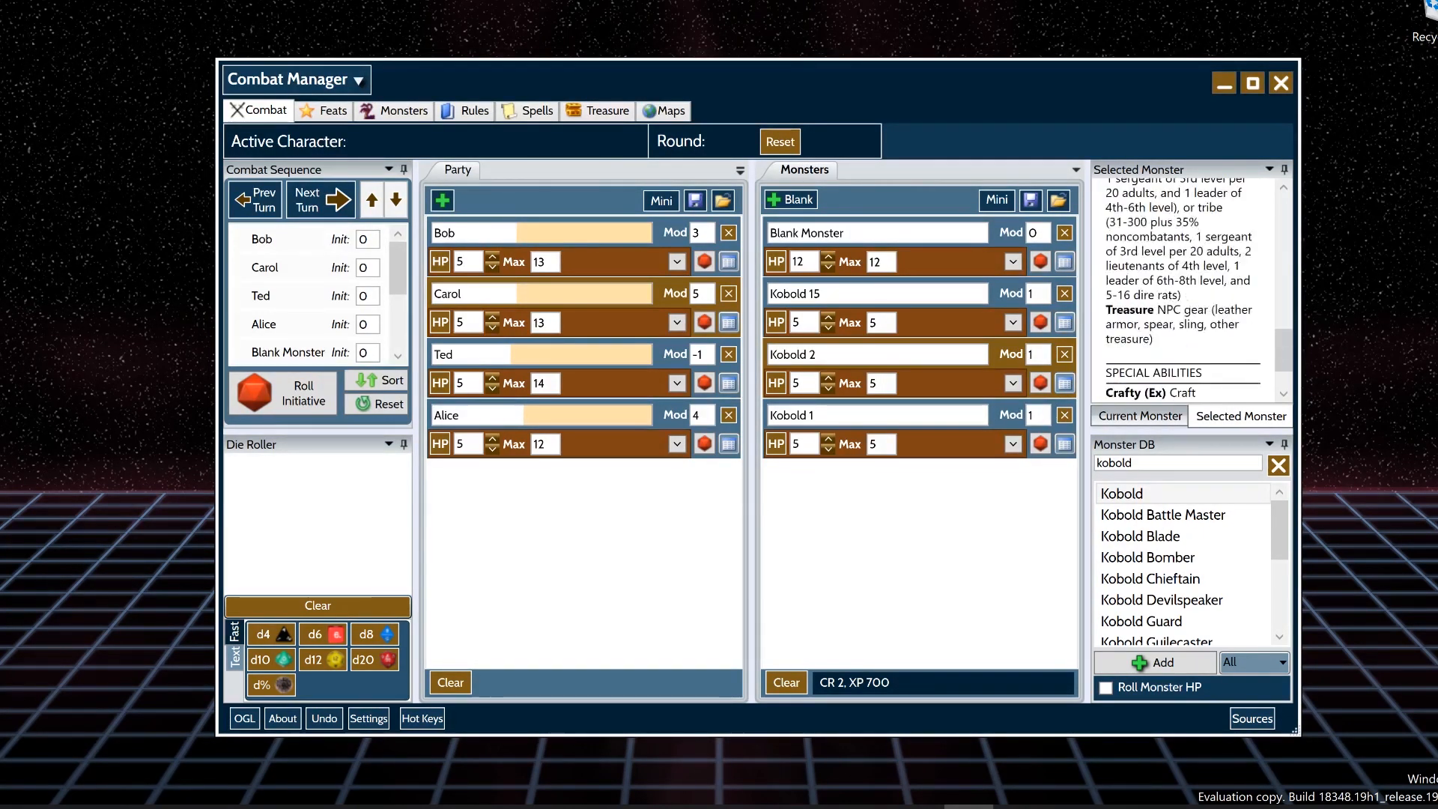
scroll(1148, 300, "up", 8)
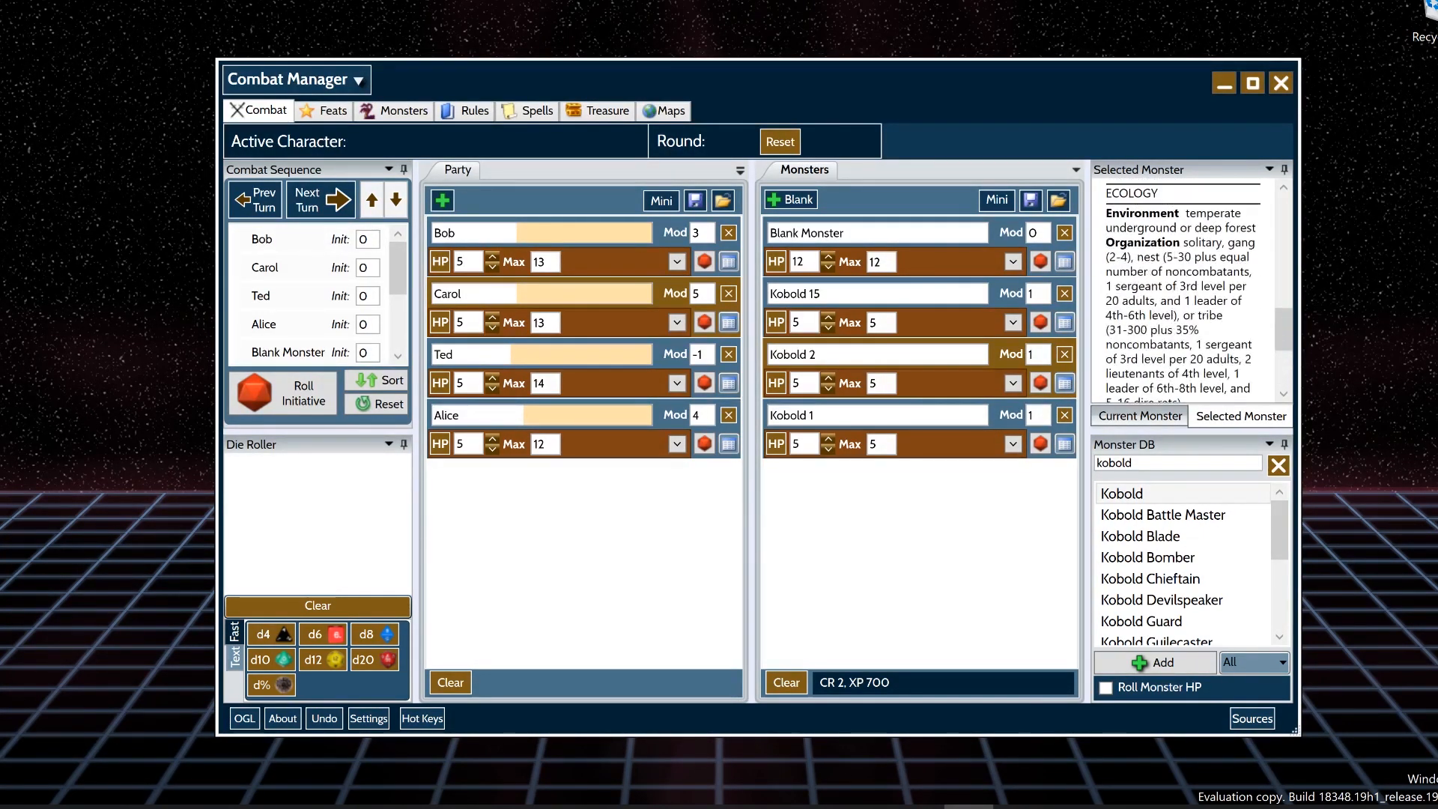
scroll(1148, 330, "up", 6)
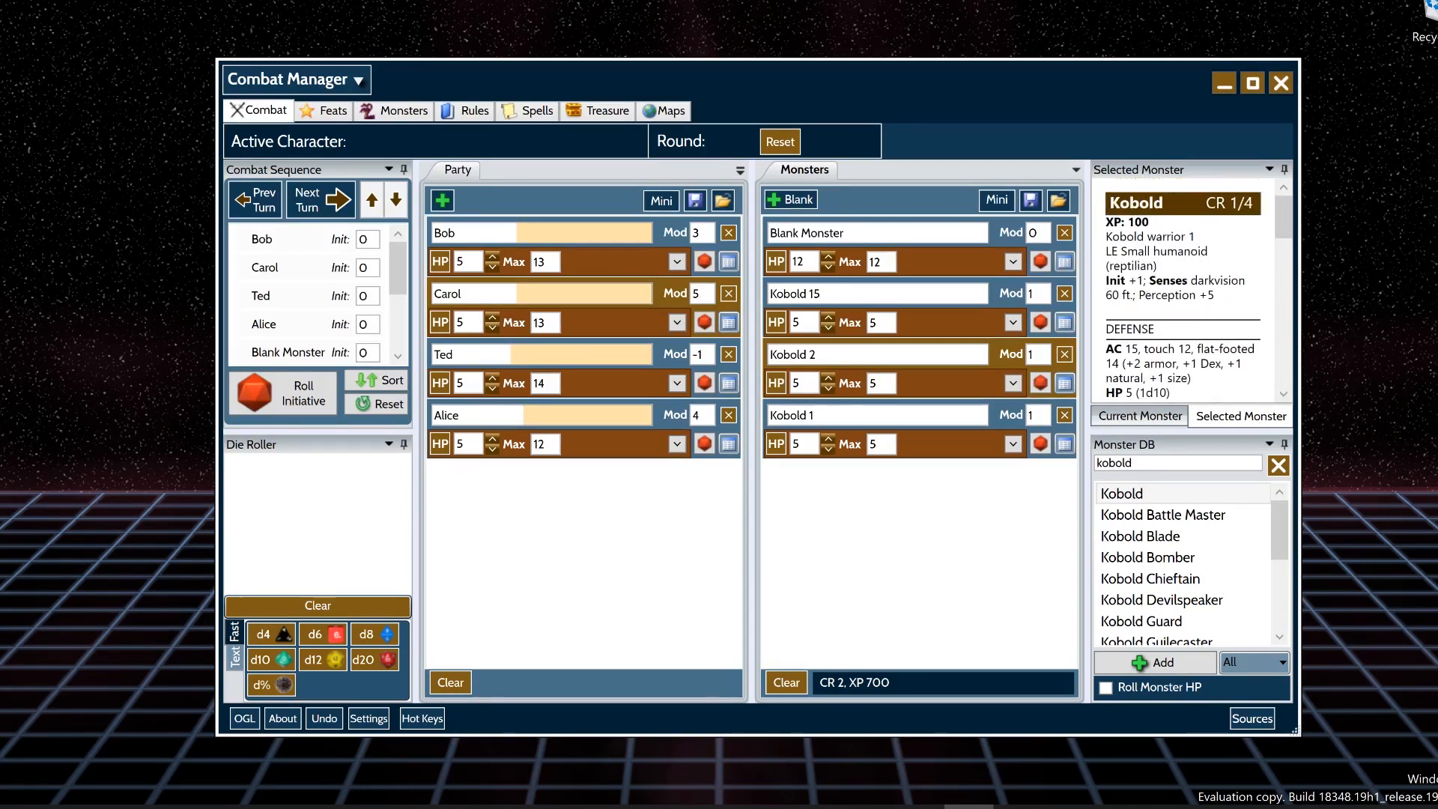
scroll(1183, 292, "down", 3)
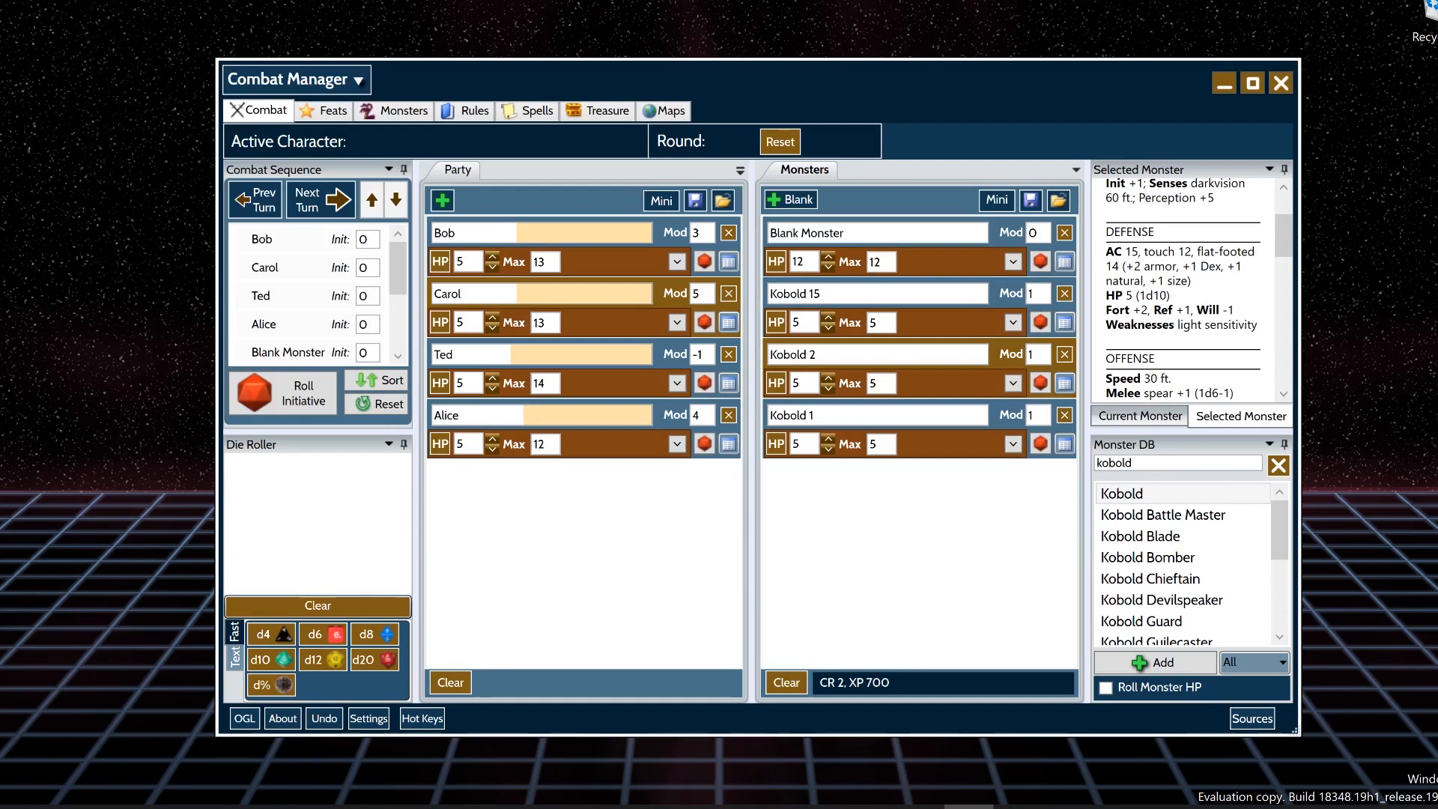
scroll(1183, 292, "down", 5)
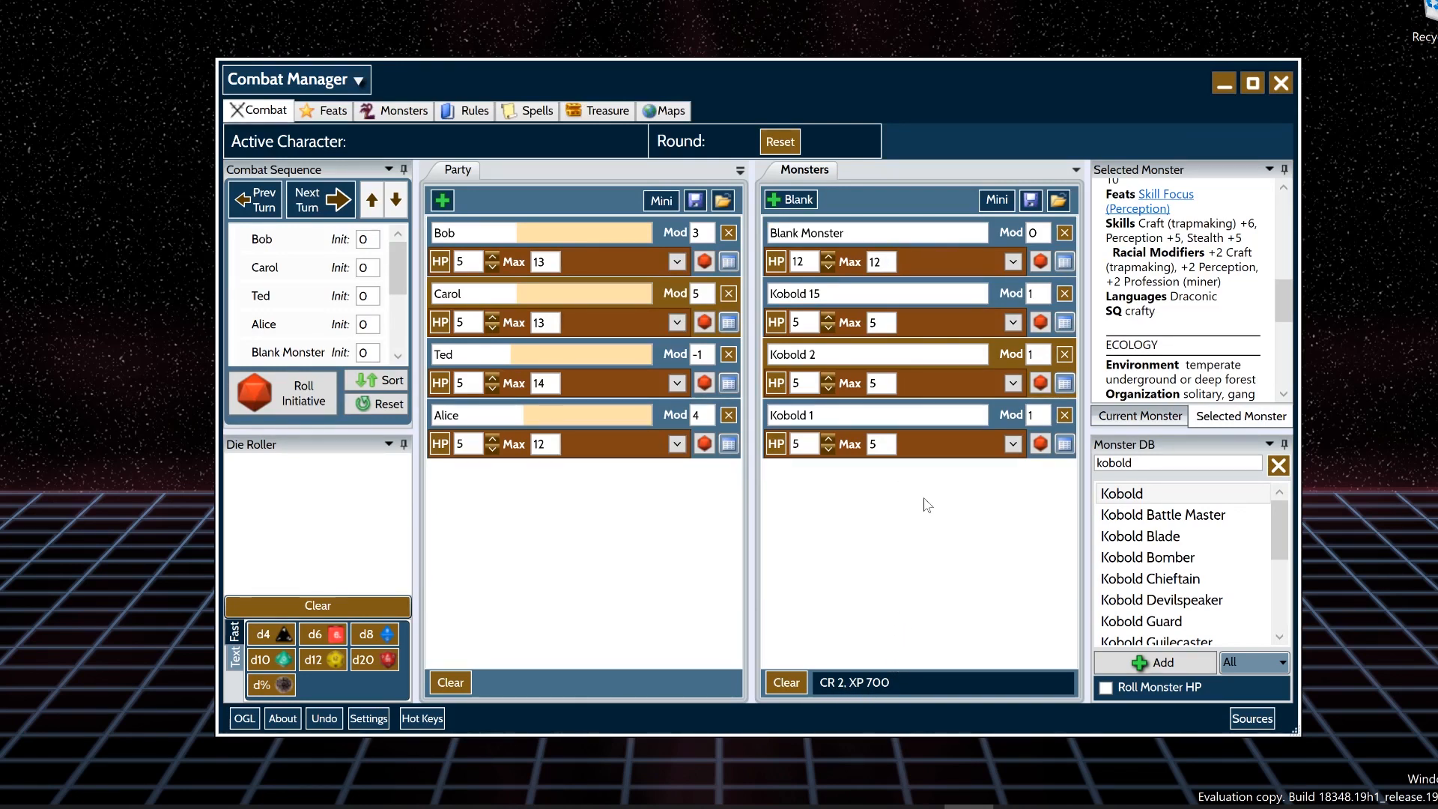
scroll(1184, 291, "up", 9)
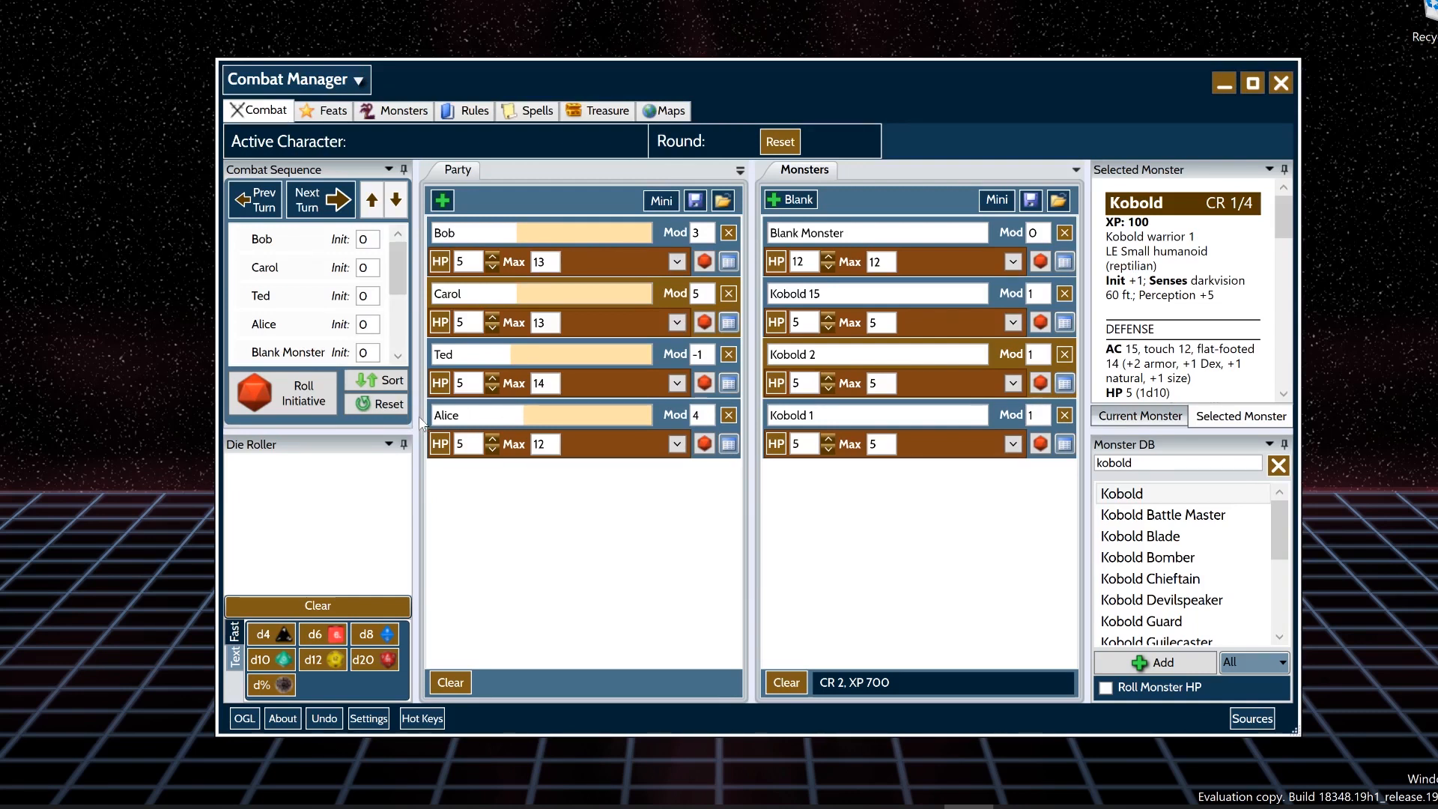
- Widen and lengthen the Combat Sequence area to fit all combatants and roll initiative for everyone
left_click_drag(418, 381, 474, 382)
left_click_drag(409, 433, 408, 486)
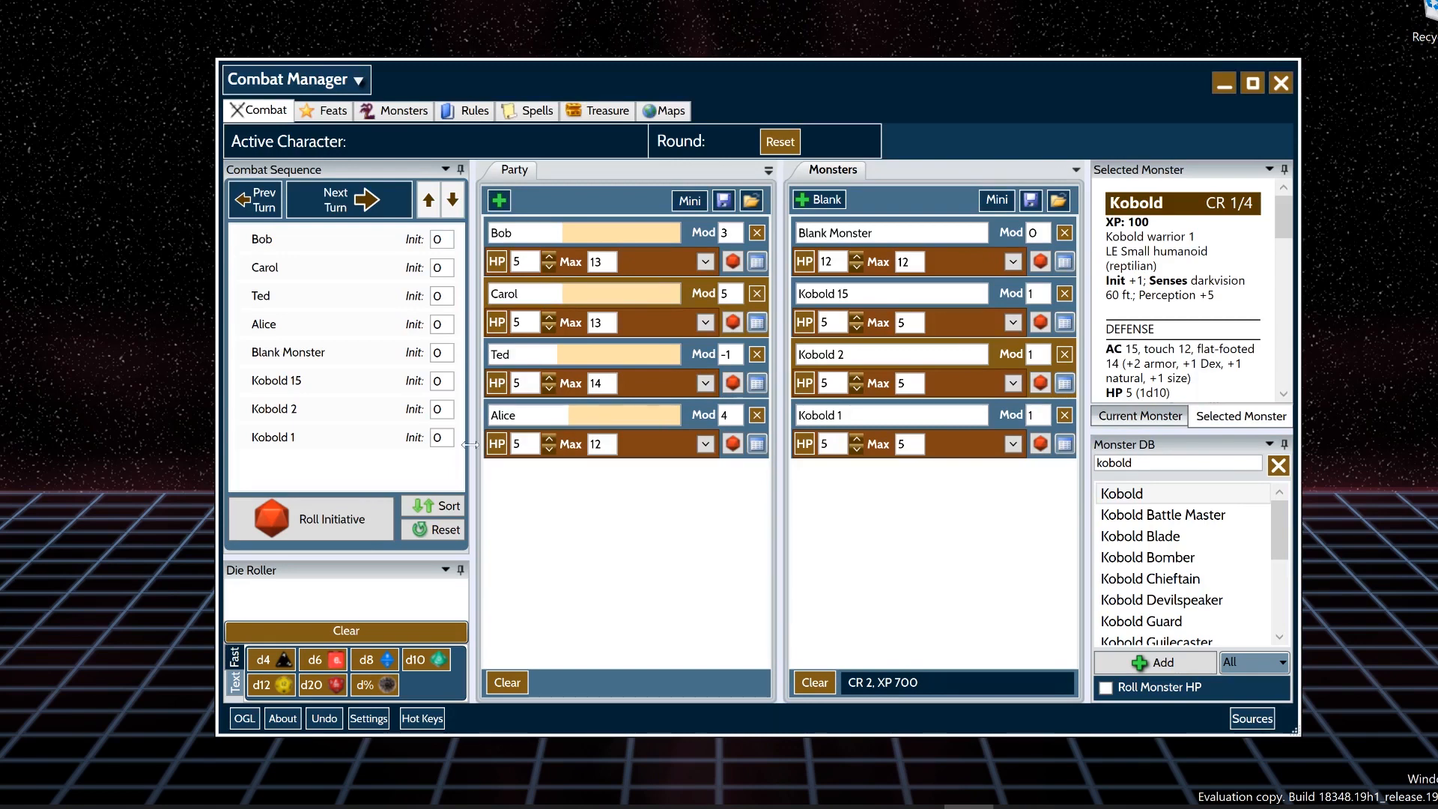
left_click(295, 522)
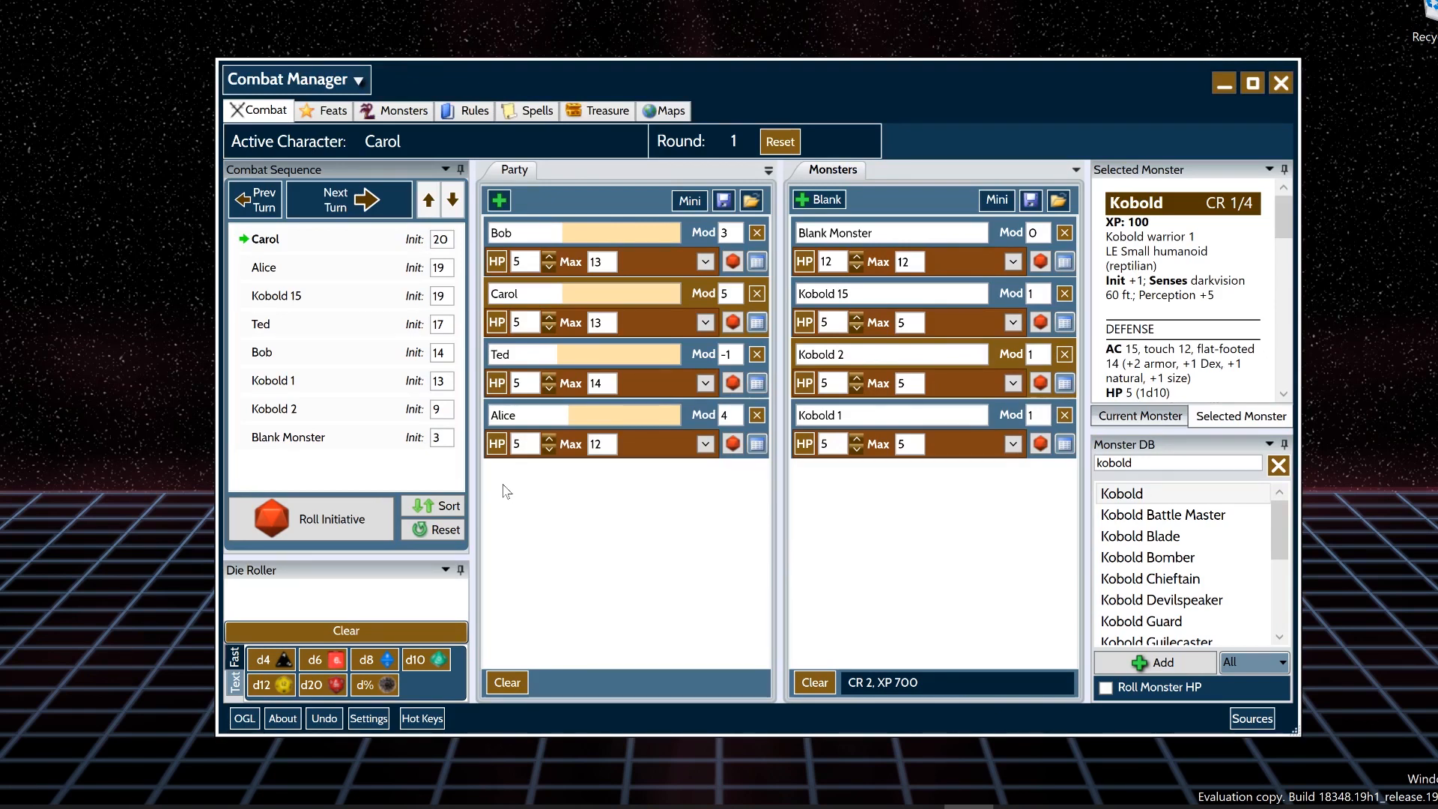
- Set the initiatives of the first, second and fourth combatants in the combat sequence to 5, 4 and 3
left_click(445, 239)
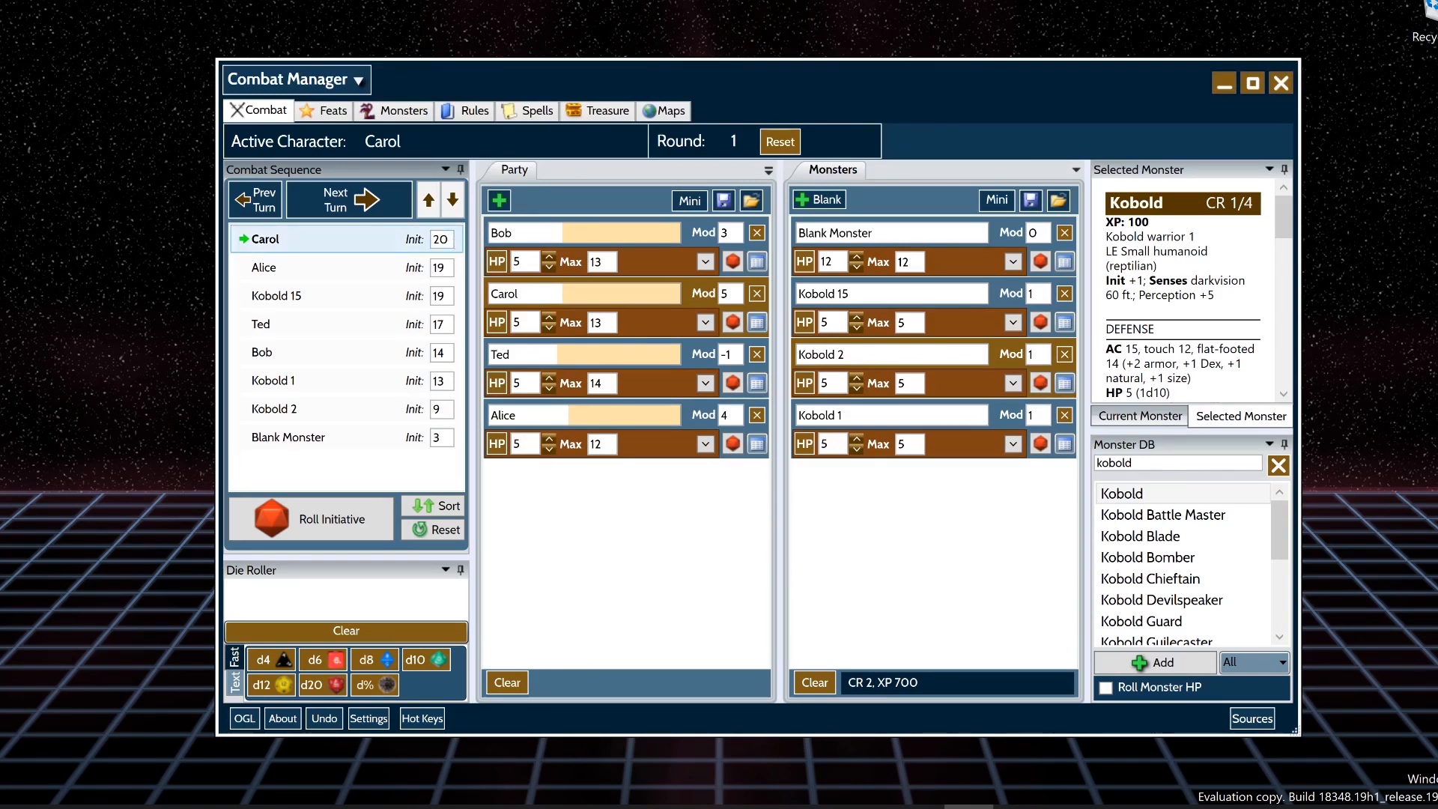
left_click_drag(448, 240, 425, 239)
type("5")
double_click(443, 268)
type("4")
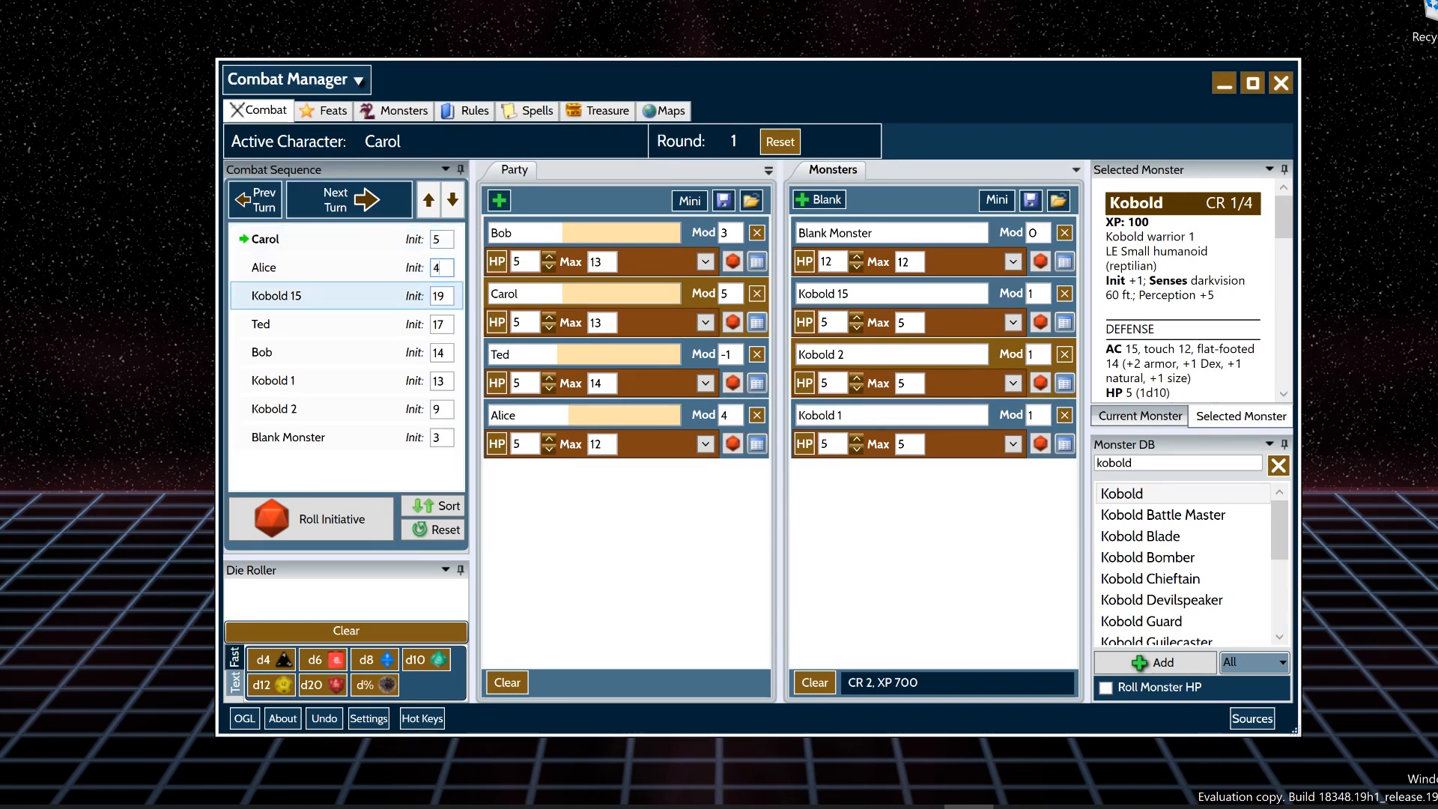
double_click(441, 325)
type("3")
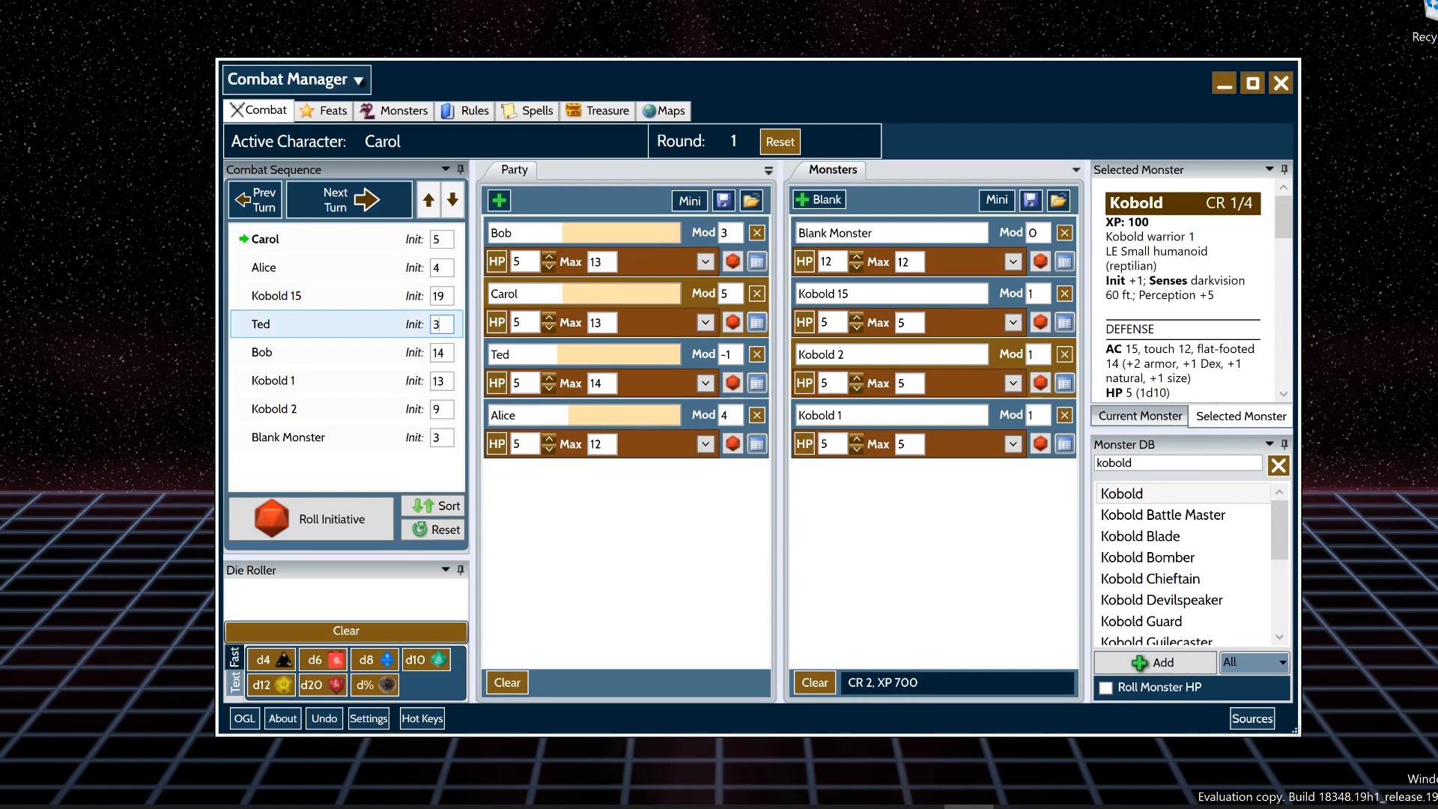
- Set the initiative of Kobold 15 to 2, the fifth combatant to 5 and Kobold 1 to 2
double_click(442, 297)
type("2")
double_click(442, 353)
type("5")
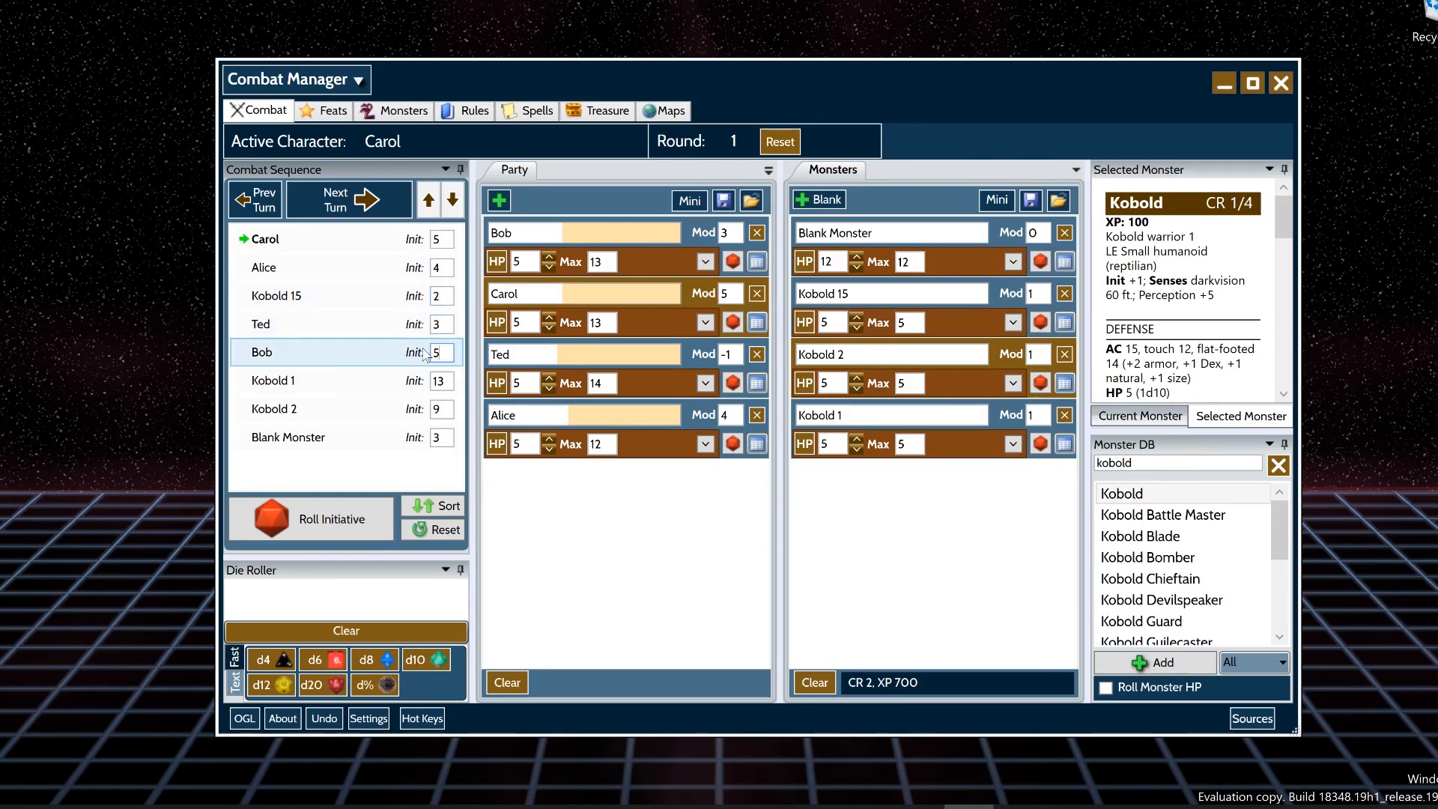
double_click(441, 381)
type("2")
- Set Kobold 2's initiative to 1 and Blank Monster's to 14, and sort the combat sequence
double_click(442, 410)
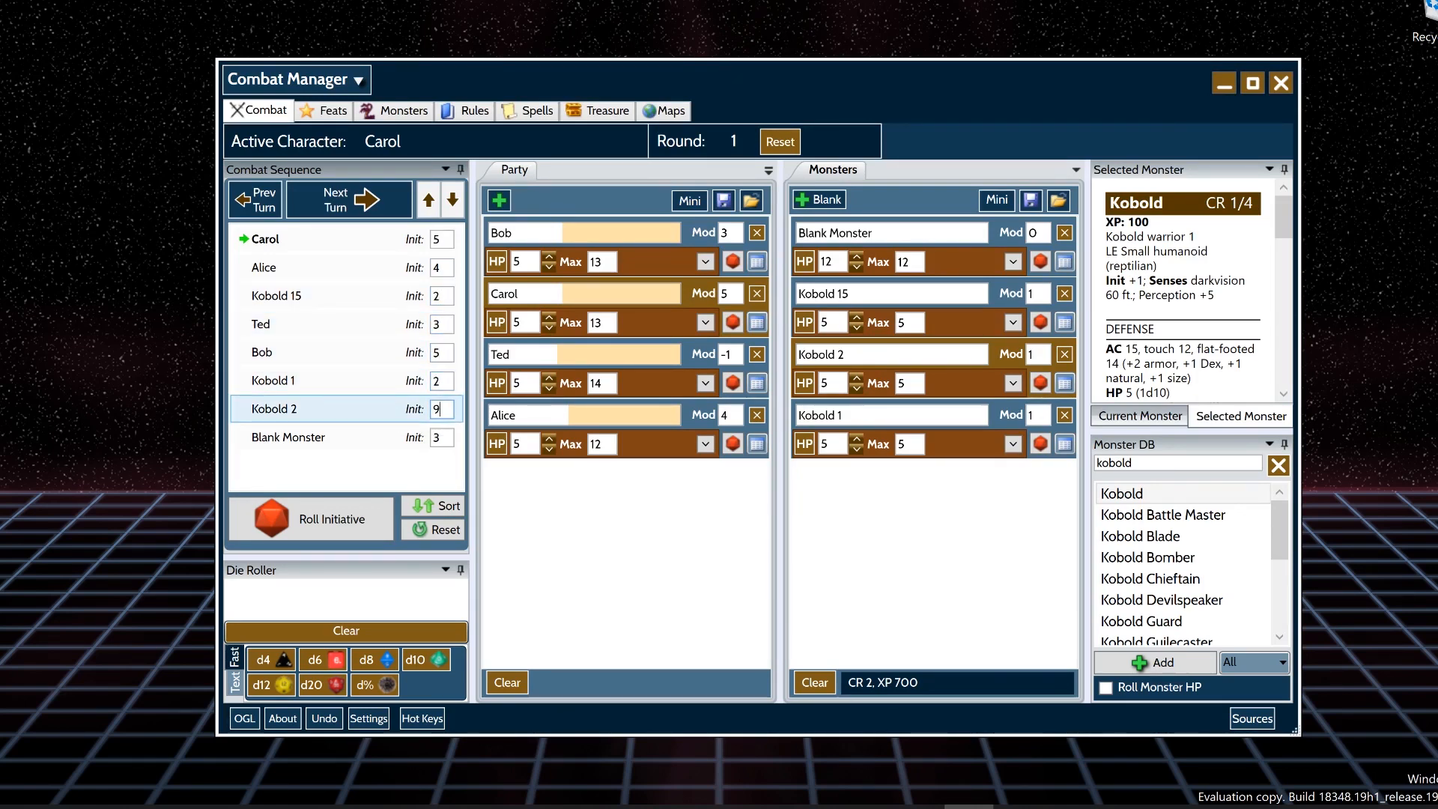
type("1")
double_click(441, 437)
type("14")
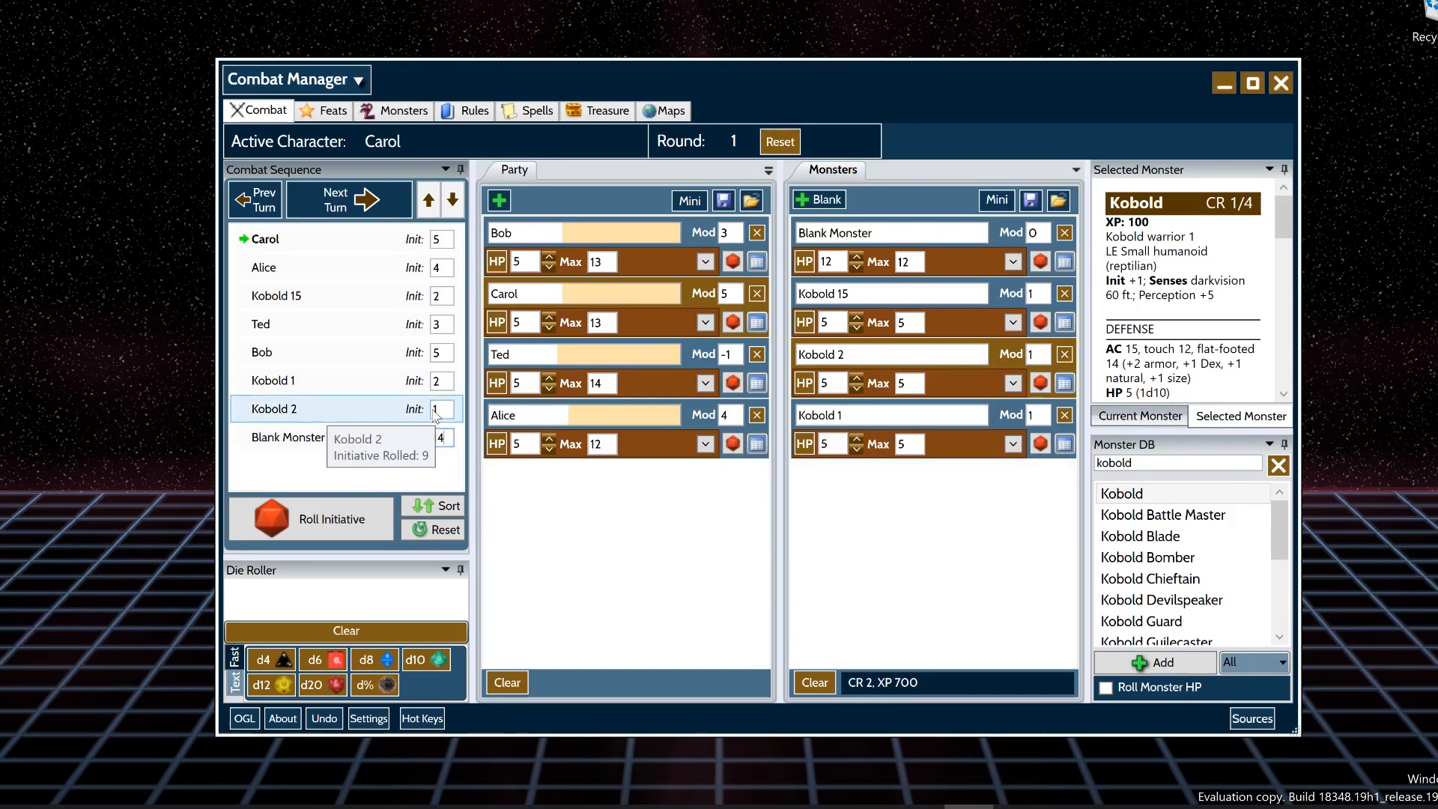
left_click(459, 509)
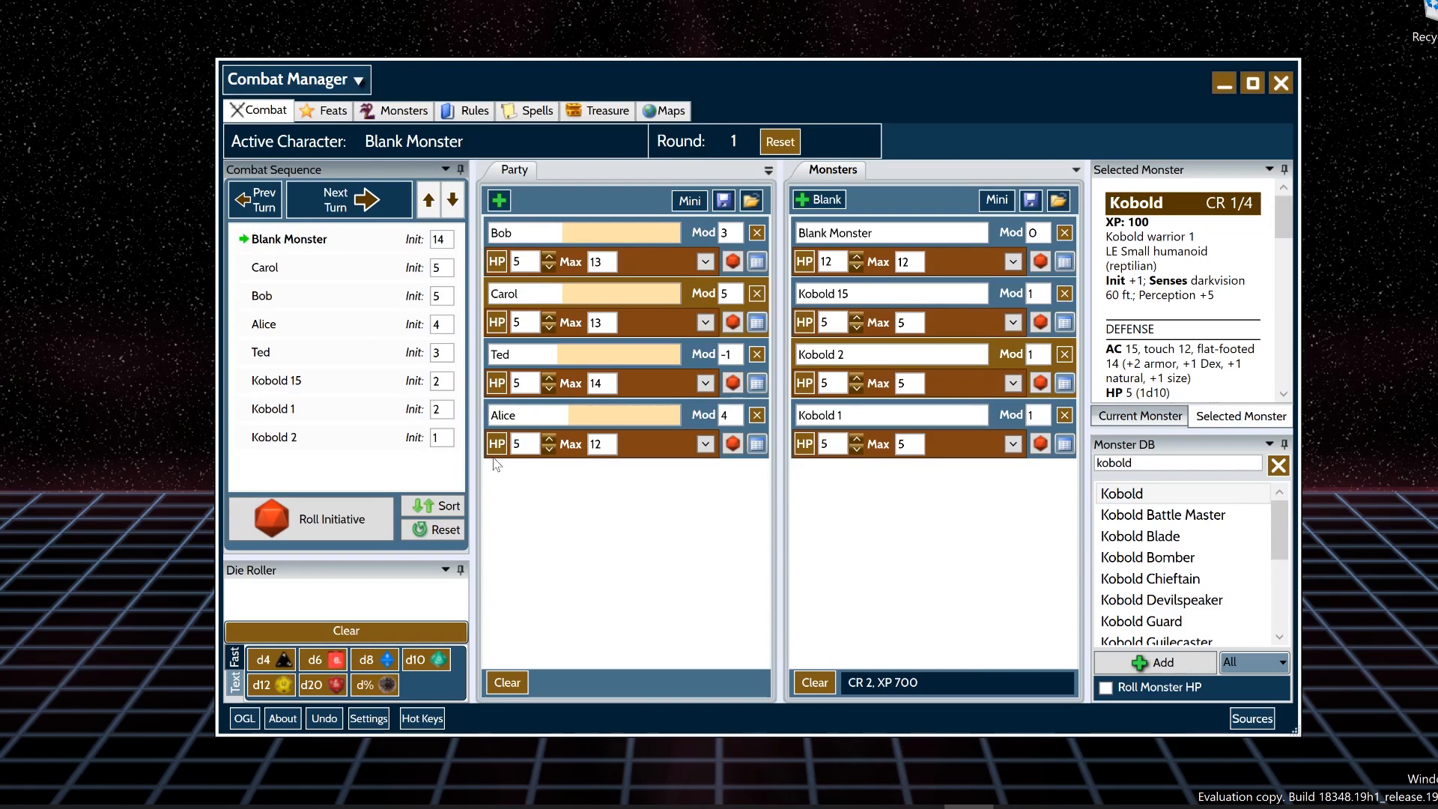
- Reroll initiative for everyone and set the second and third combatants' initiatives to 5 and 3
left_click(347, 519)
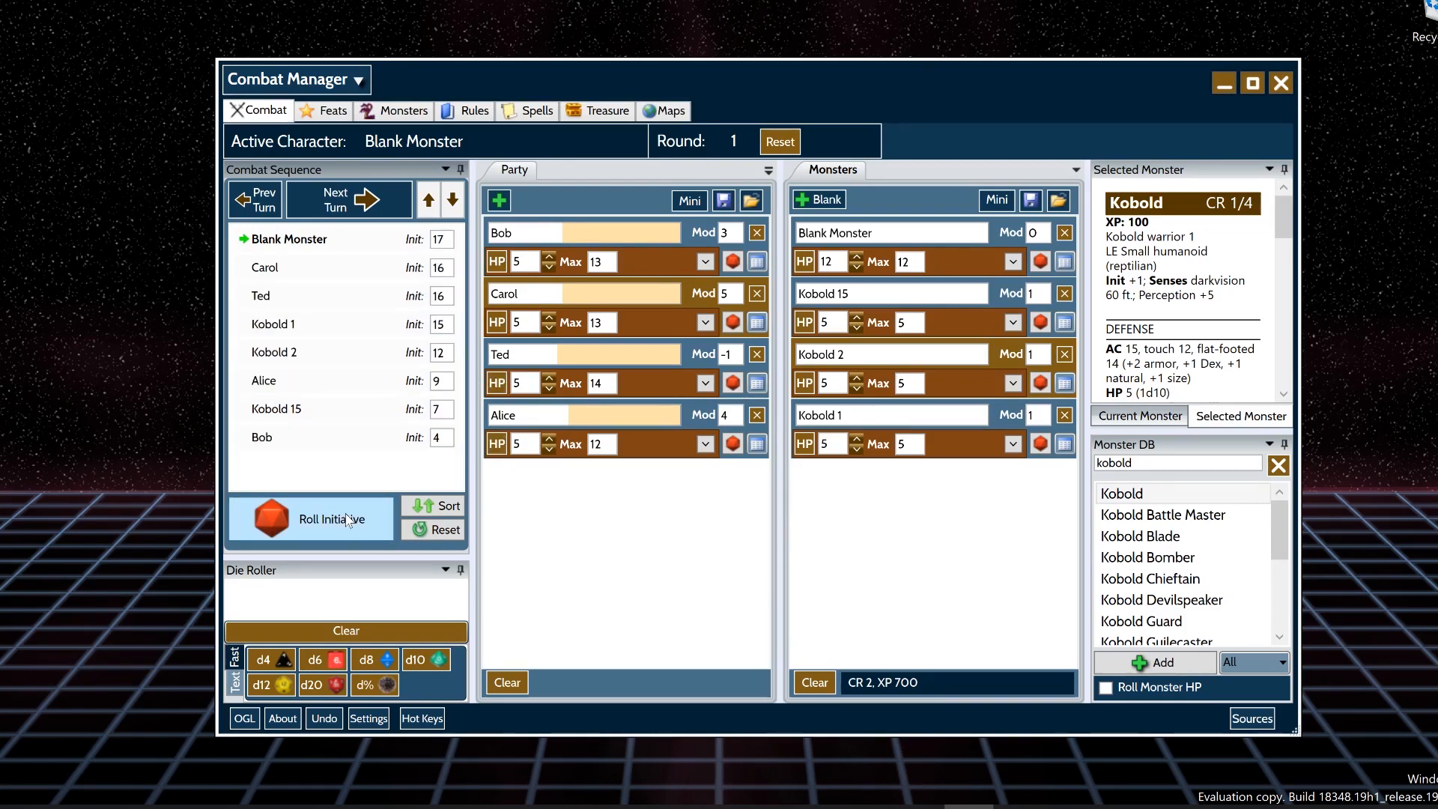
double_click(434, 268)
type("5")
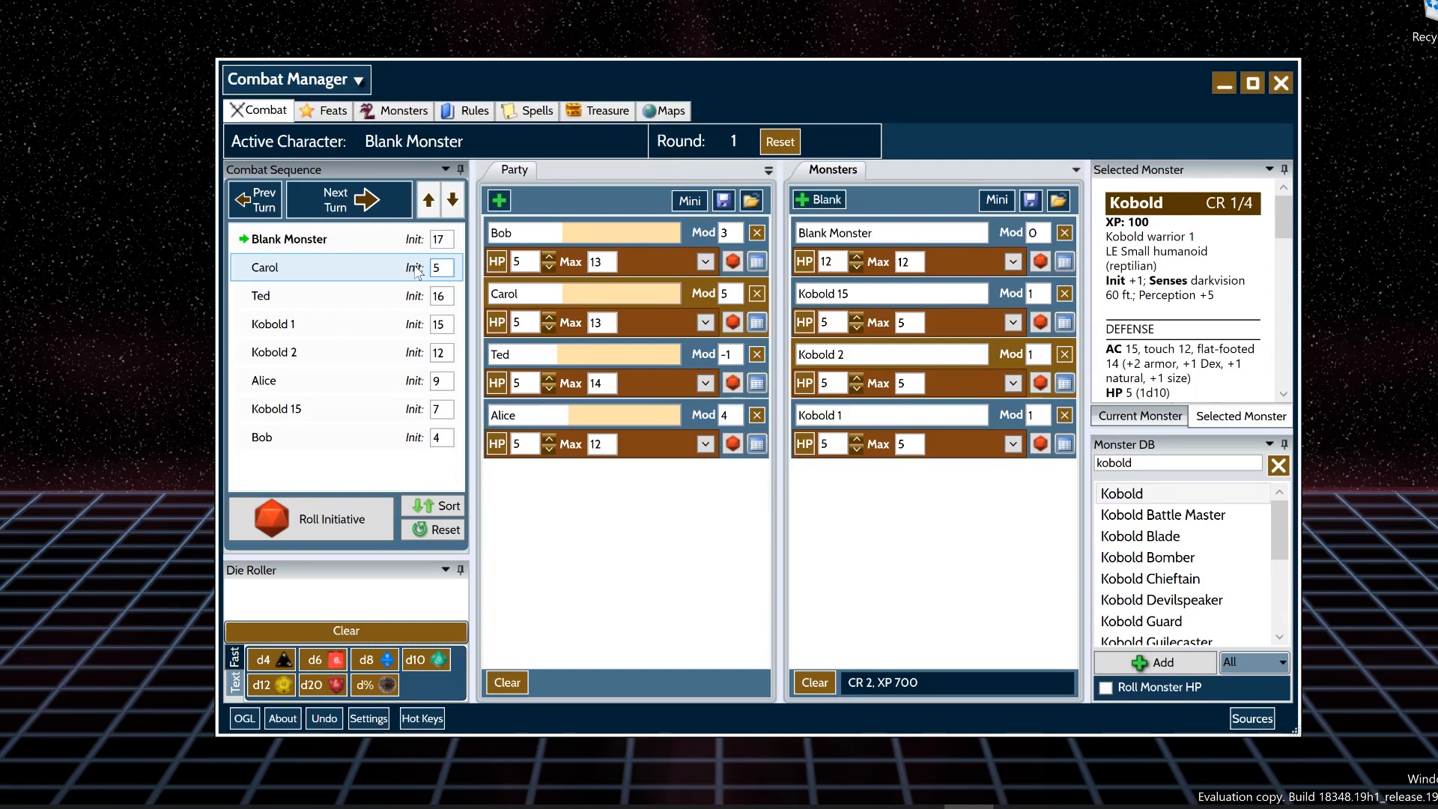
double_click(438, 296)
type("3")
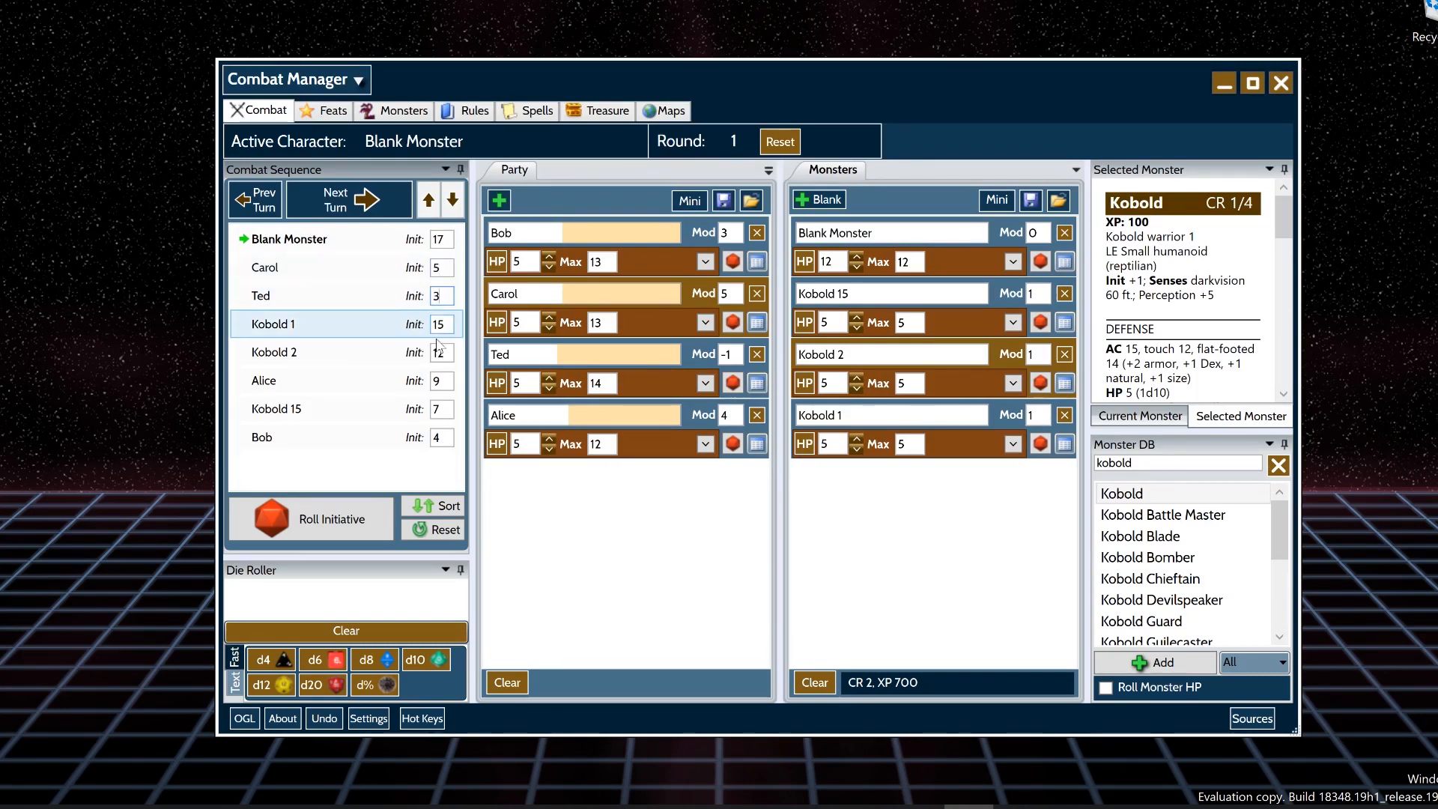
- Set the sixth combatant's initiative to 2 and the last combatant's to 1, and sort the combat sequence
double_click(441, 381)
type("2")
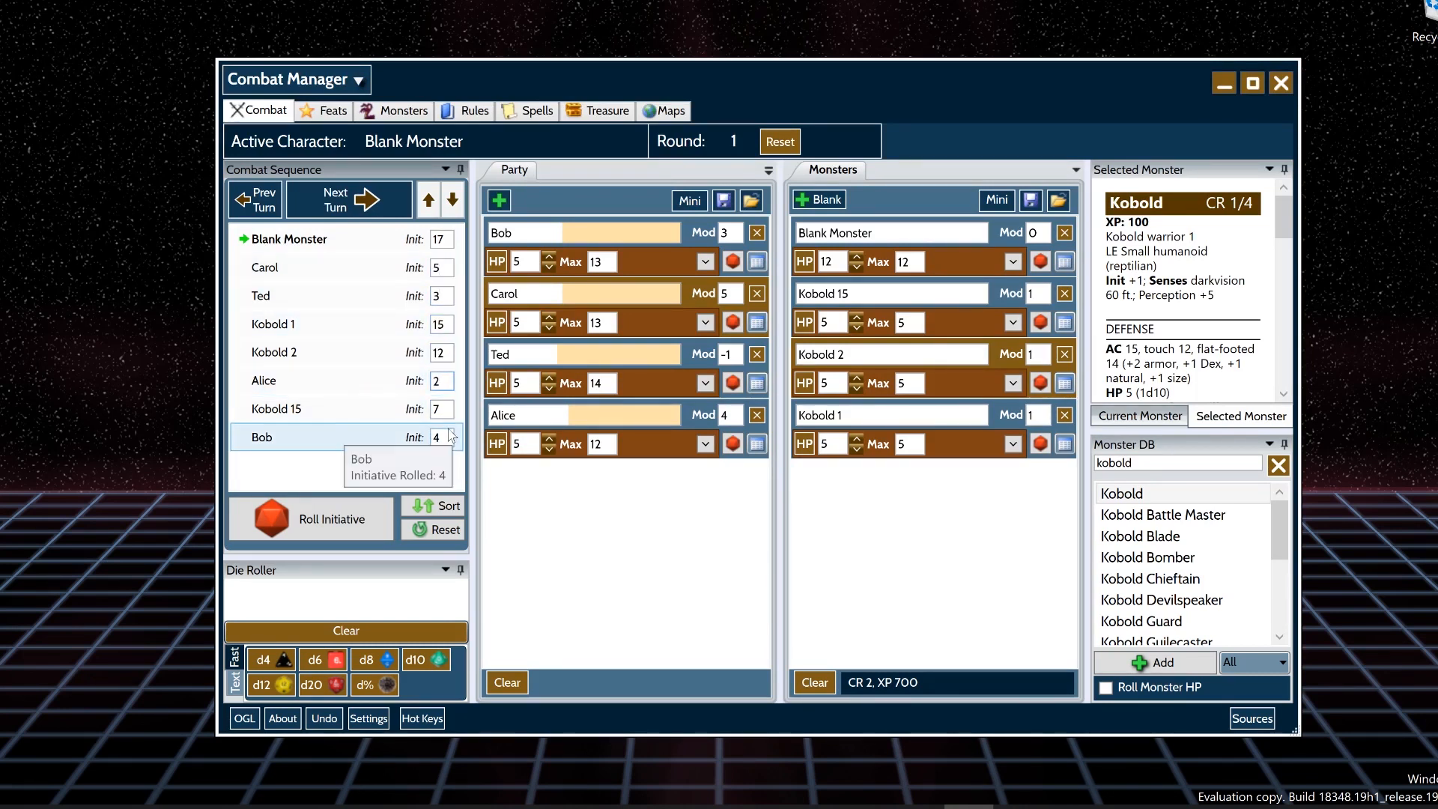
double_click(442, 437)
type("1")
left_click(453, 505)
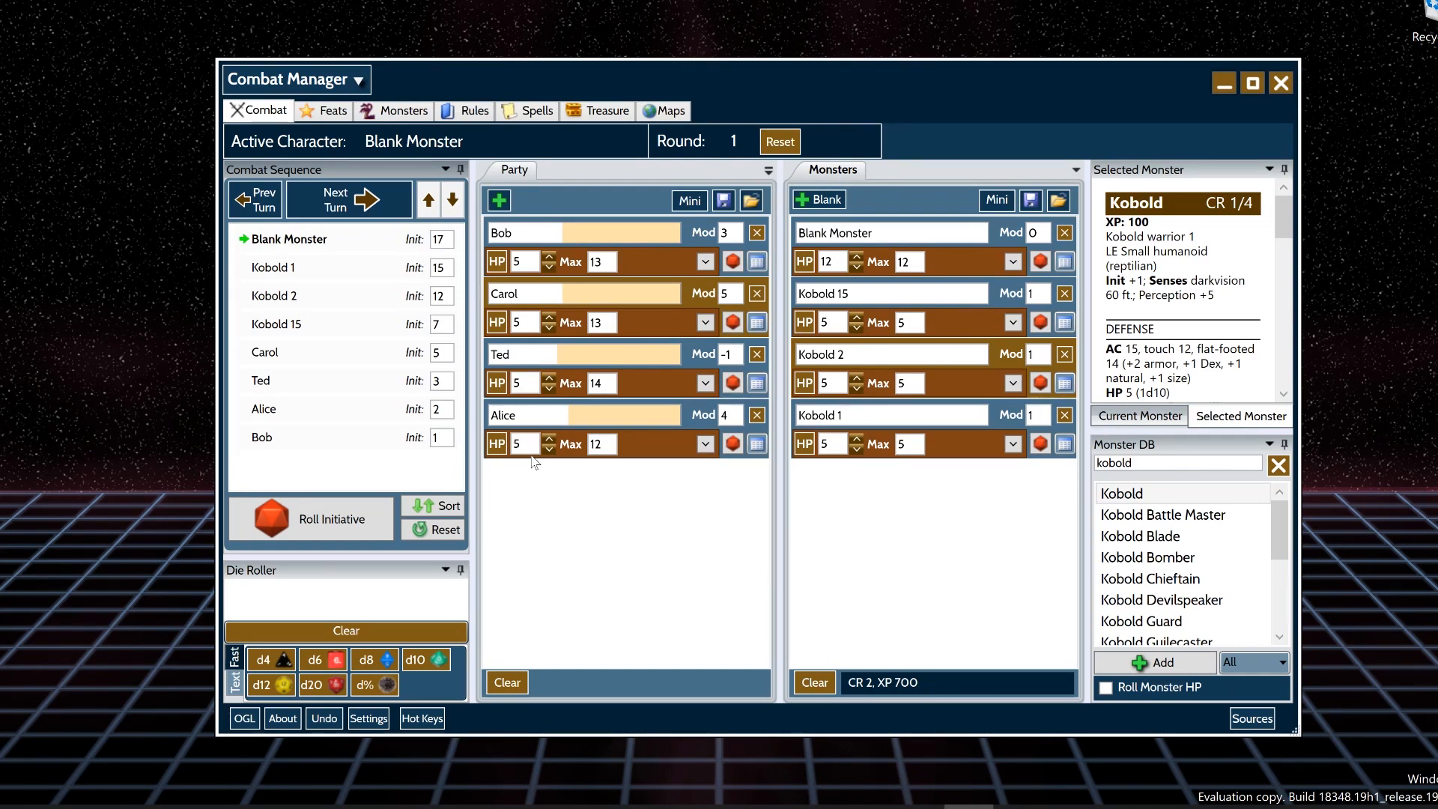
- Reset and reroll initiative for all combatants, and advance the combat turn by turn to Kobold 2
left_click(437, 530)
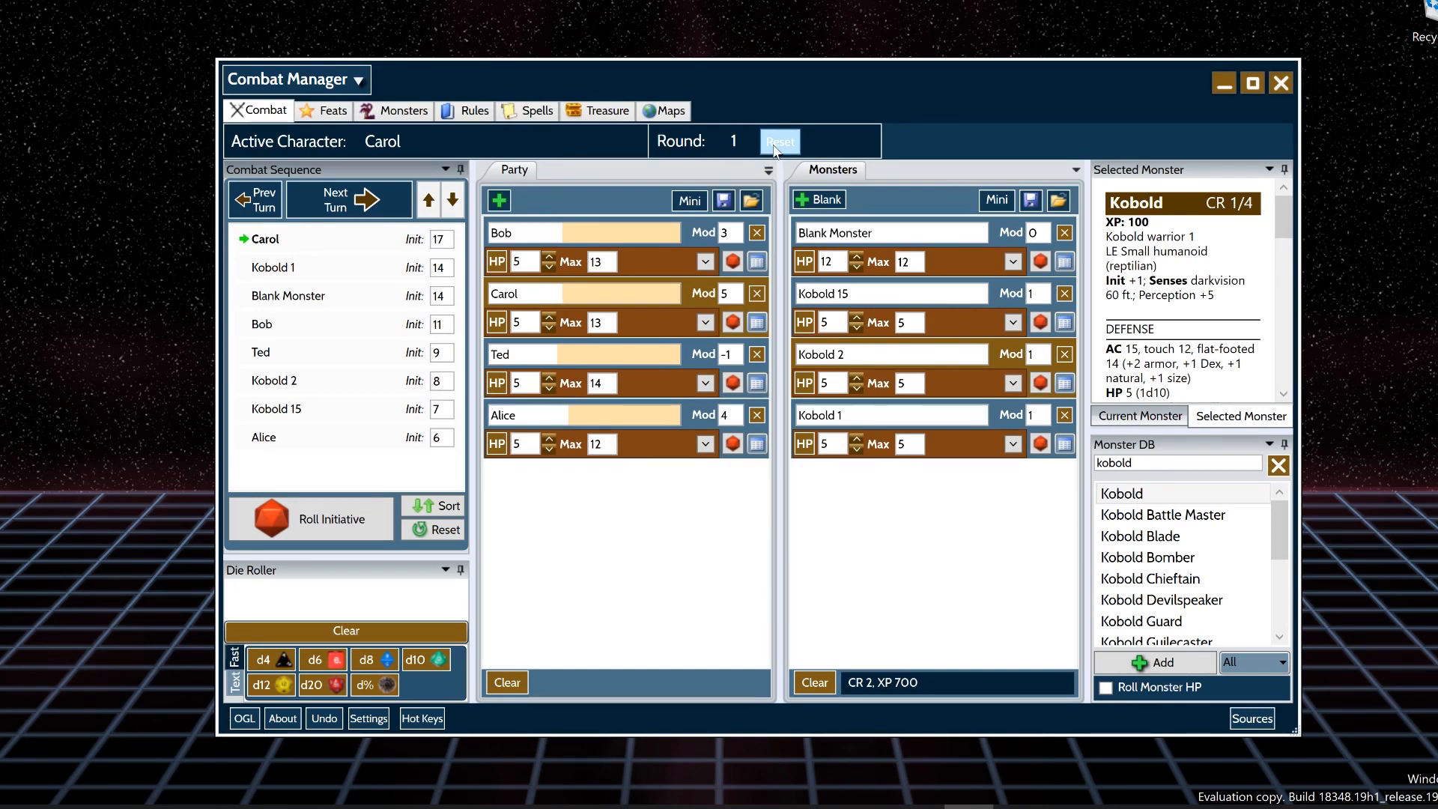
left_click(416, 209)
left_click(416, 209)
left_click(416, 209)
left_click(416, 210)
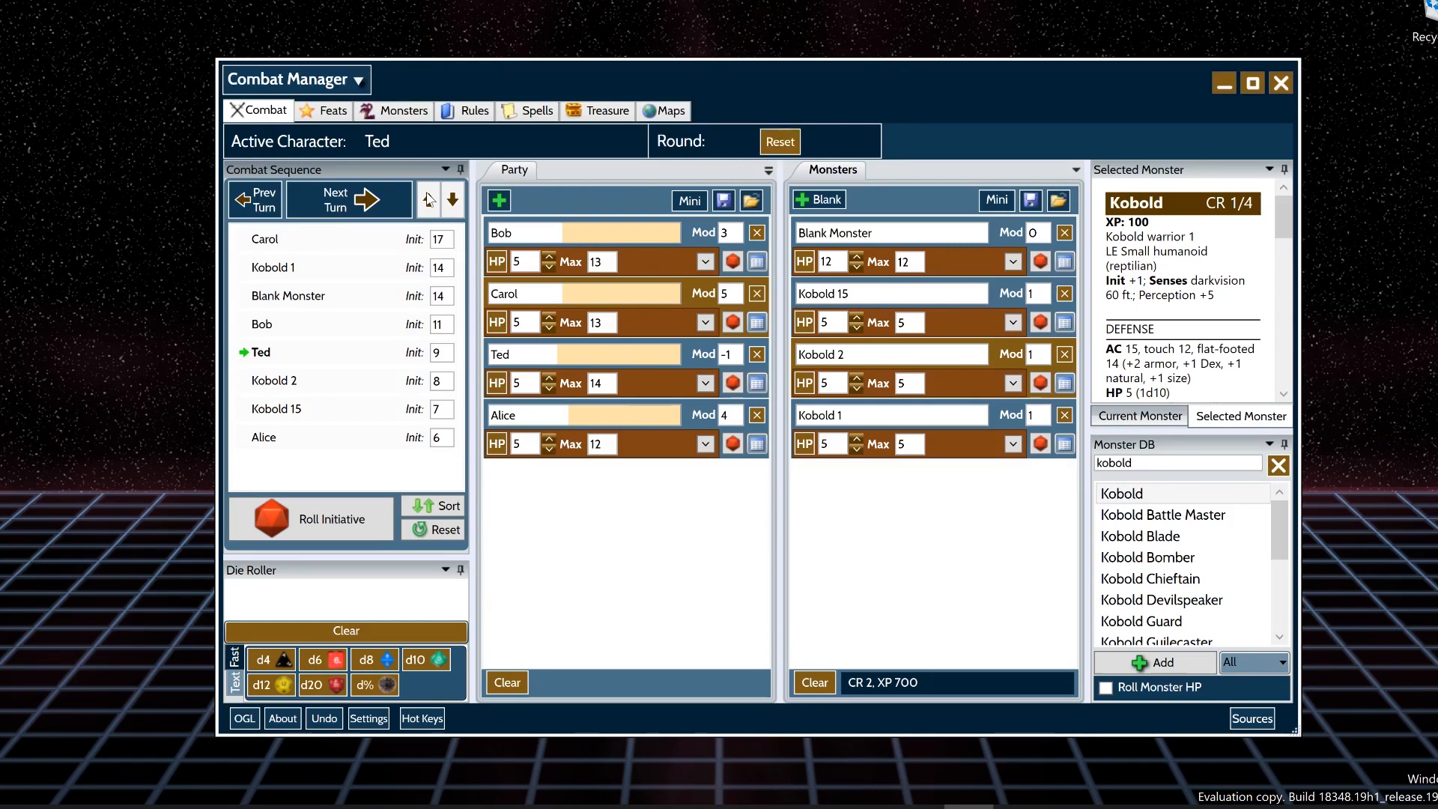
left_click(380, 196)
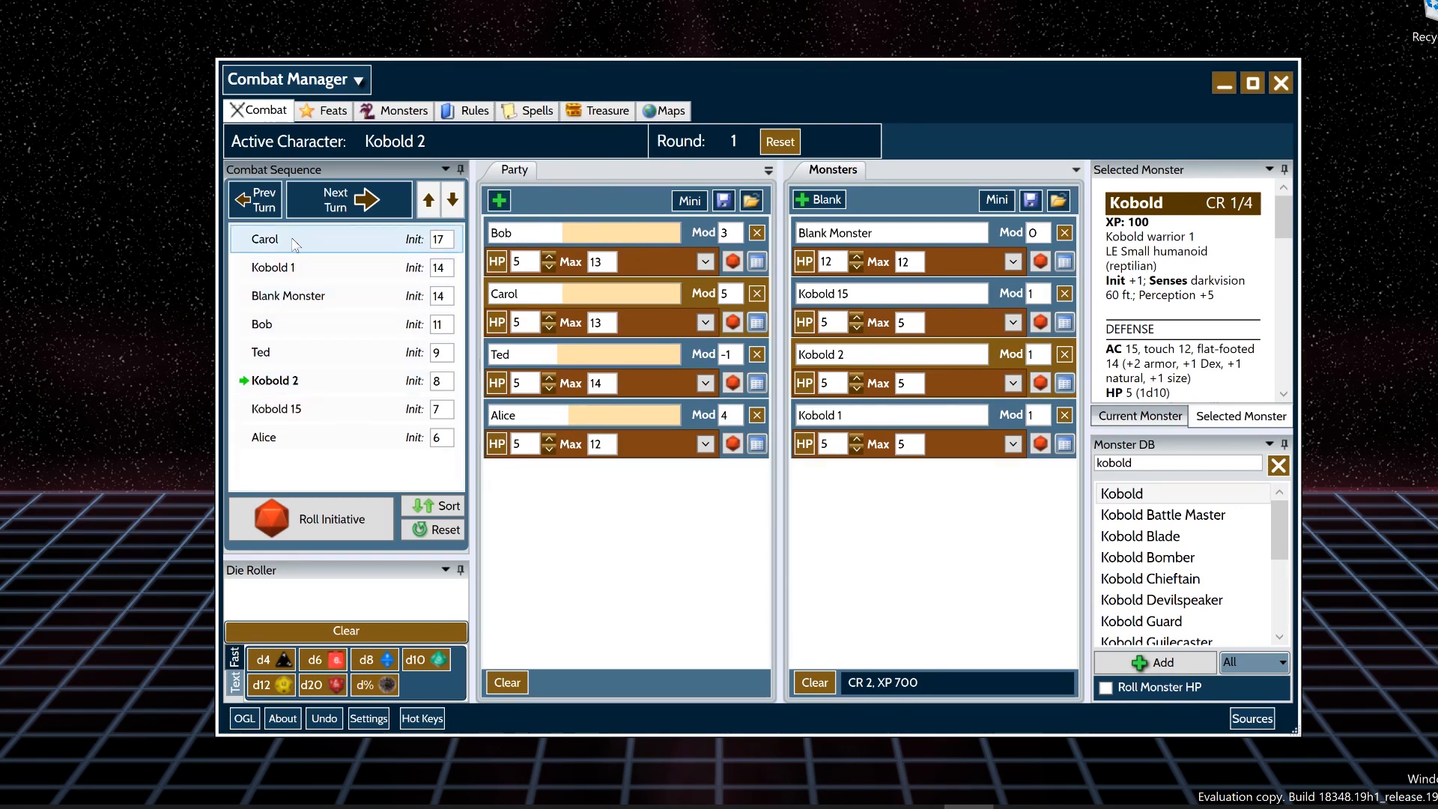
- Step the turns back into round 0 and advance once to the first combatant of round 1
left_click(260, 209)
left_click(262, 212)
left_click(262, 213)
left_click(263, 214)
left_click(262, 213)
left_click(263, 214)
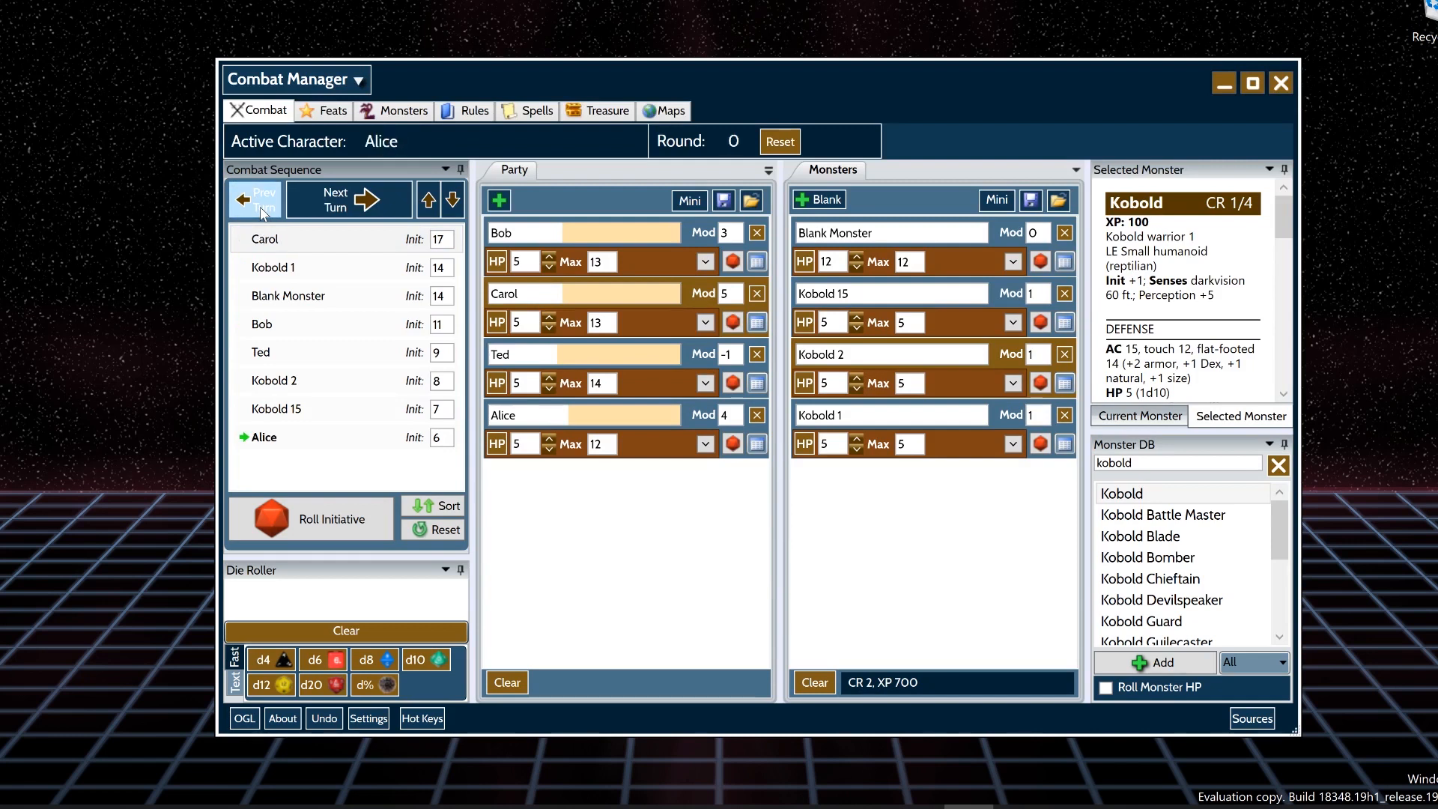
left_click(323, 212)
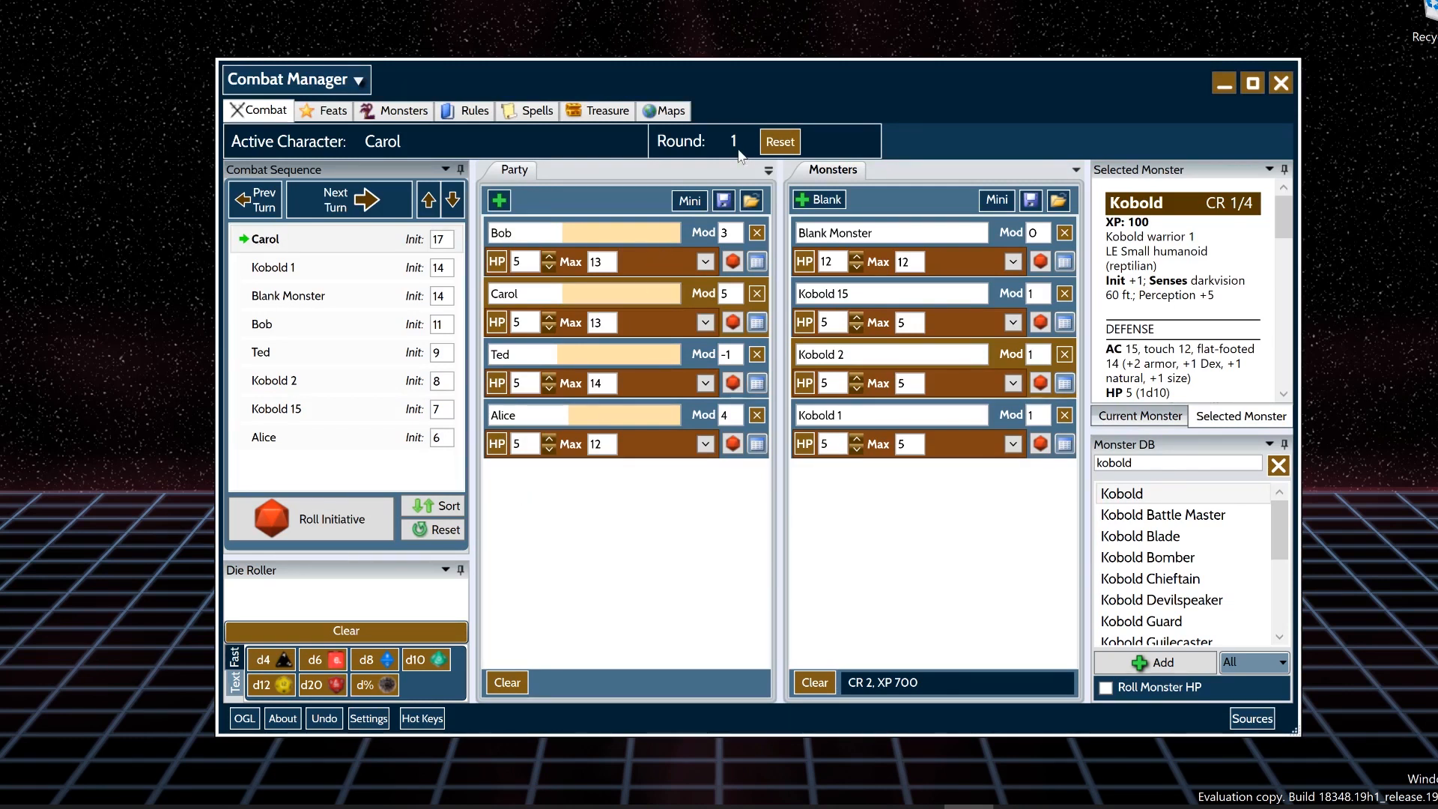
- Advance the turns to the last combatant in the sequence and go back one turn to Kobold 15
left_click(347, 195)
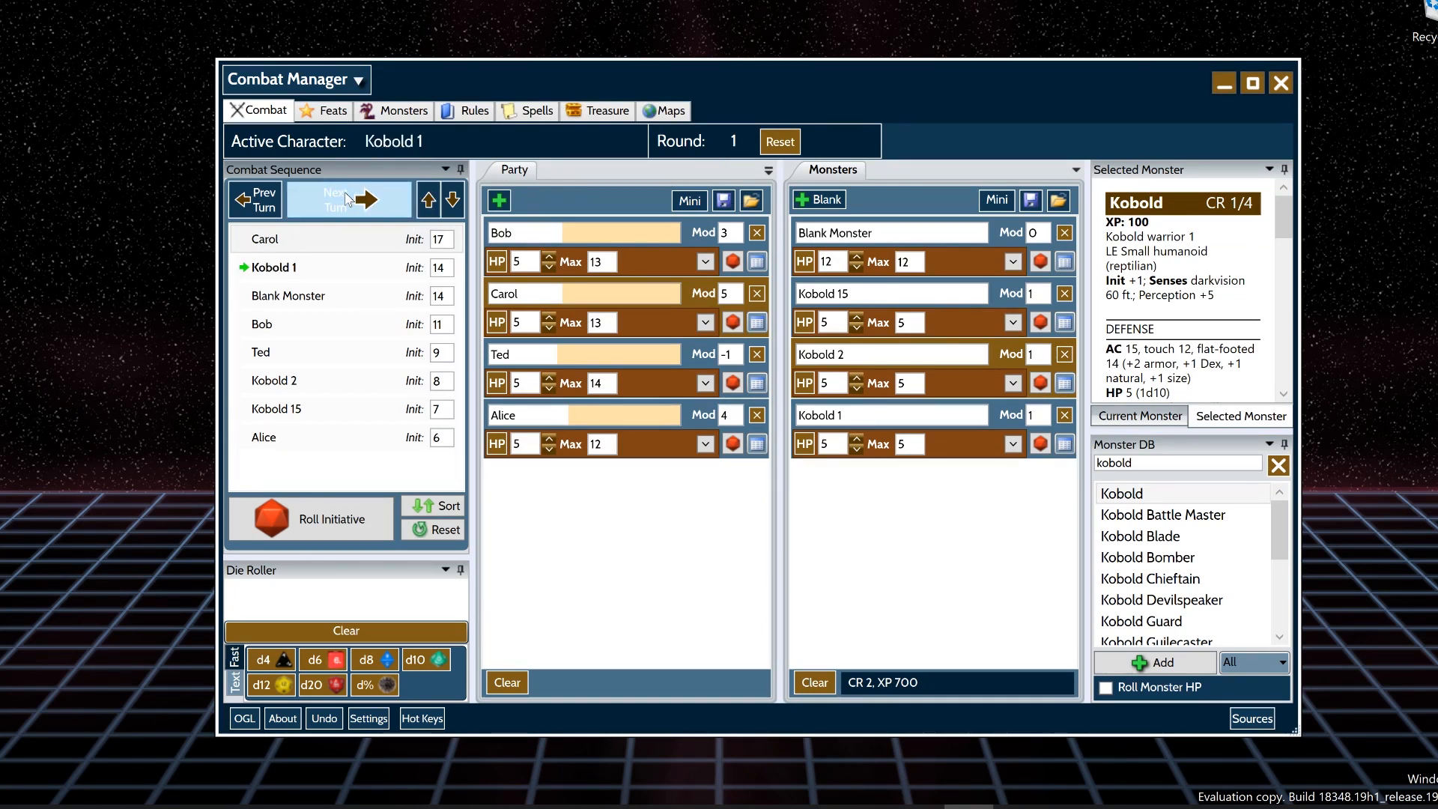
left_click(347, 197)
left_click(347, 197)
left_click(347, 197)
left_click(347, 197)
left_click(347, 197)
left_click(347, 197)
left_click(272, 199)
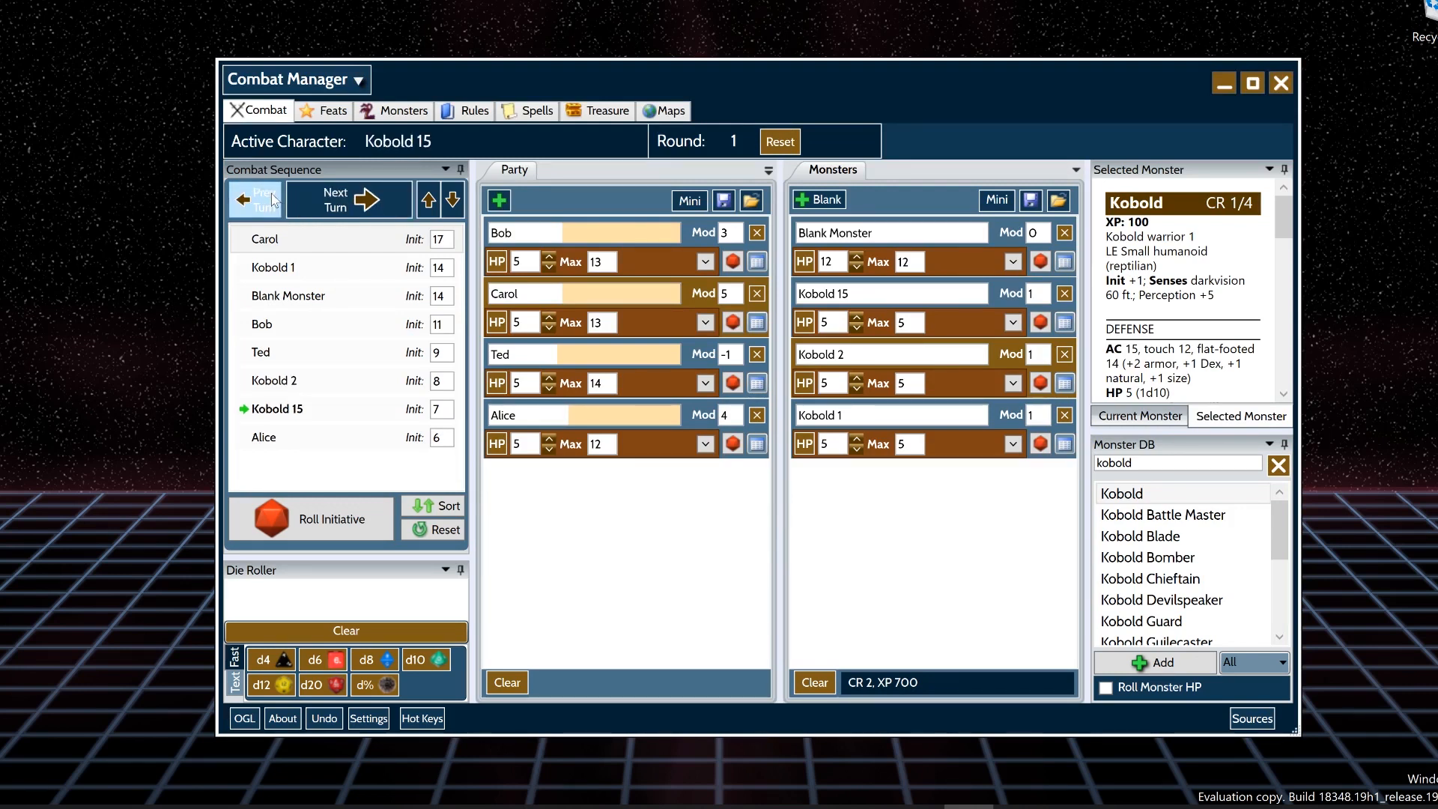
- Step the turns backward from round 1 through the earlier rounds to Kobold 15 in round -2
left_click(273, 199)
left_click(272, 199)
left_click(273, 199)
left_click(272, 199)
left_click(272, 199)
left_click(273, 199)
left_click(272, 199)
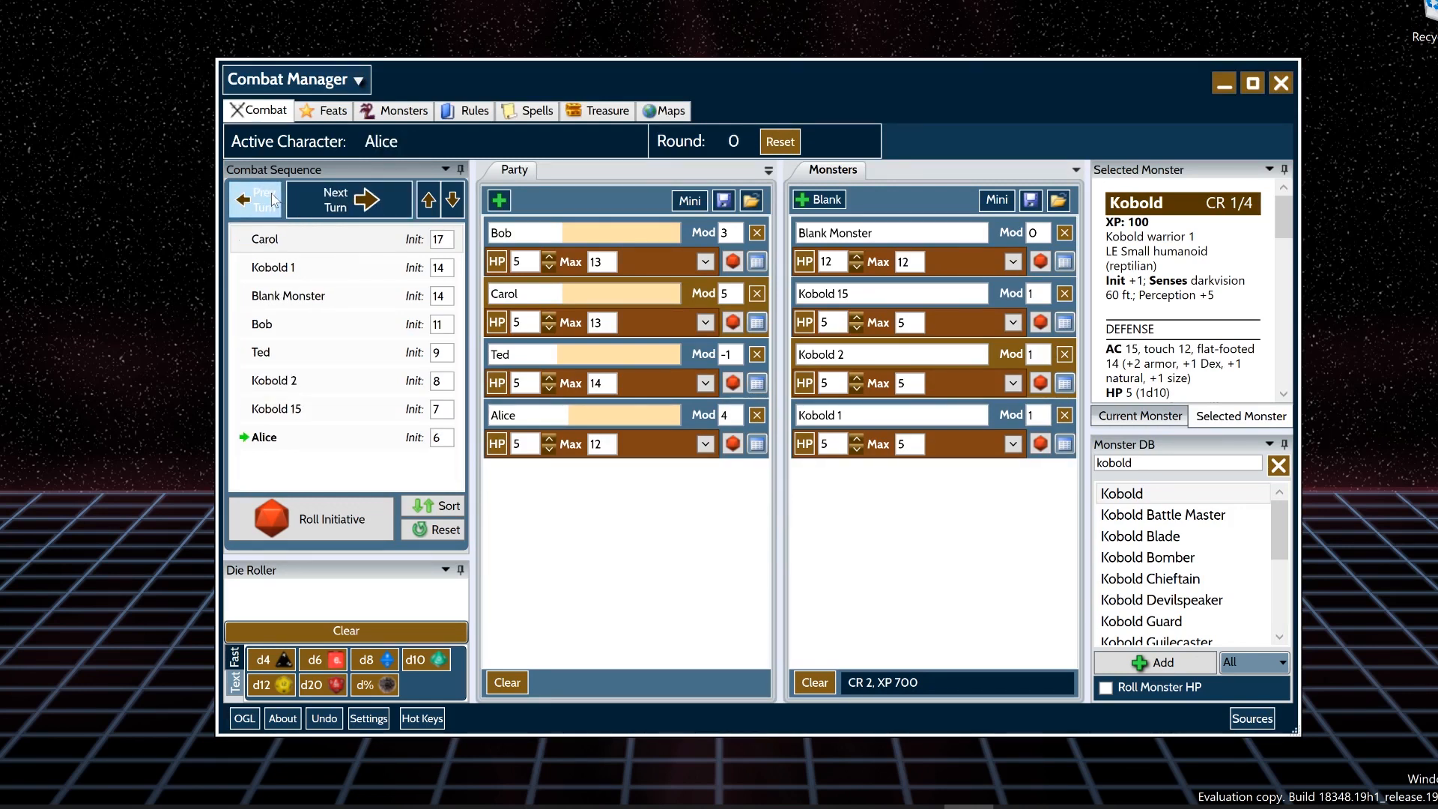
left_click(272, 199)
left_click(273, 199)
left_click(273, 199)
left_click(273, 199)
left_click(271, 199)
left_click(254, 200)
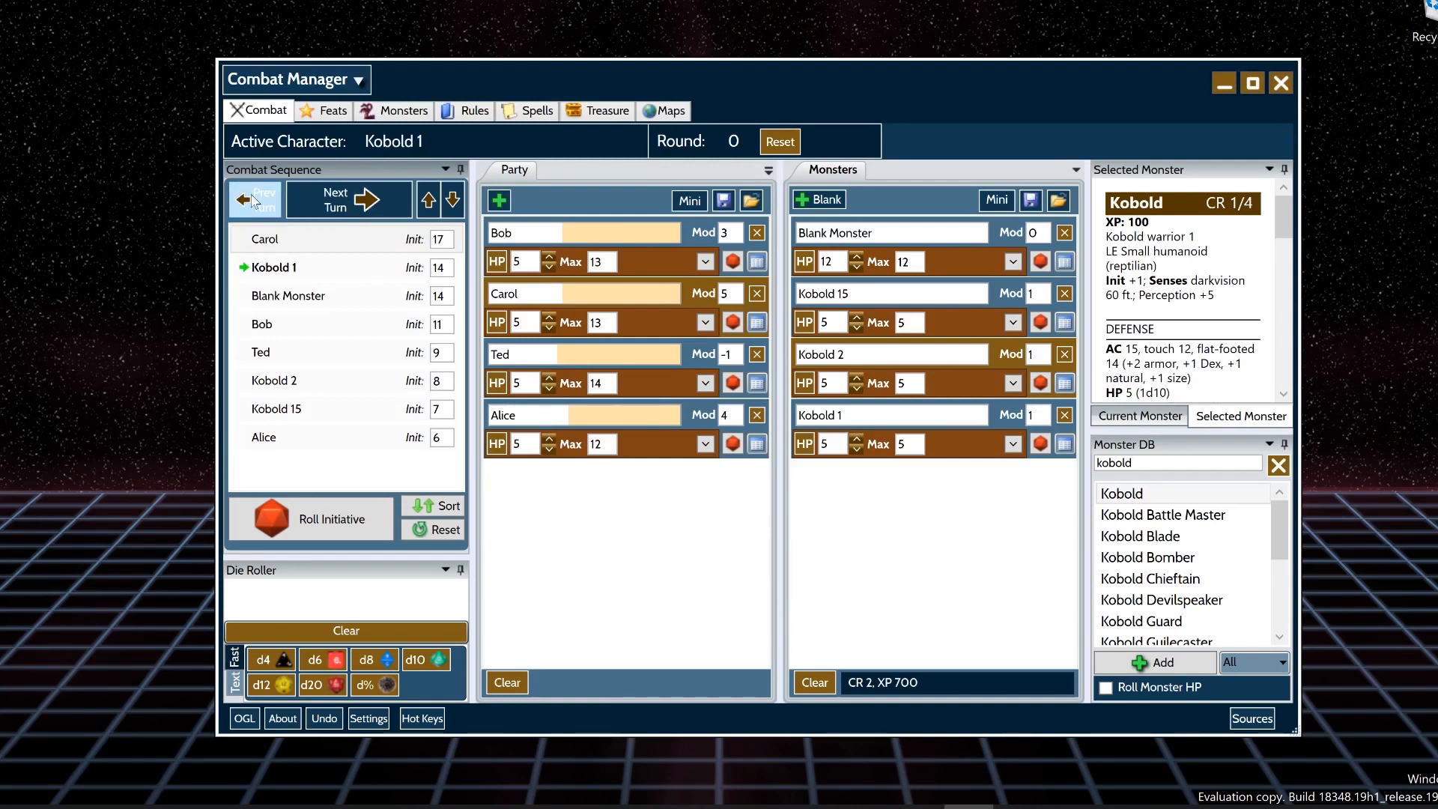
double_click(255, 200)
left_click(255, 199)
double_click(254, 199)
double_click(255, 199)
left_click(255, 199)
double_click(255, 200)
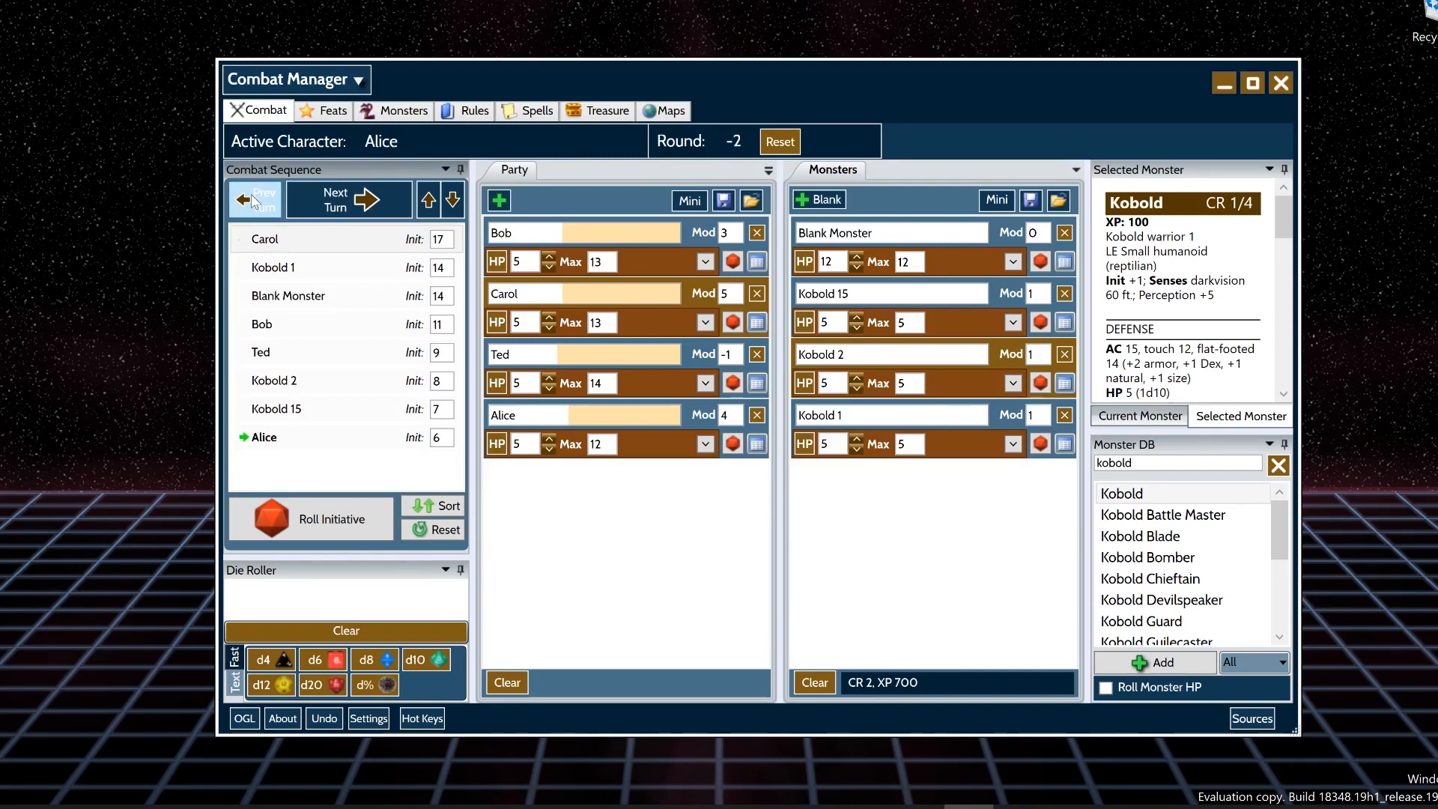
left_click(255, 199)
- Advance the turns forward again to Blank Monster in round 1
left_click(349, 193)
double_click(349, 193)
double_click(348, 193)
left_click(350, 191)
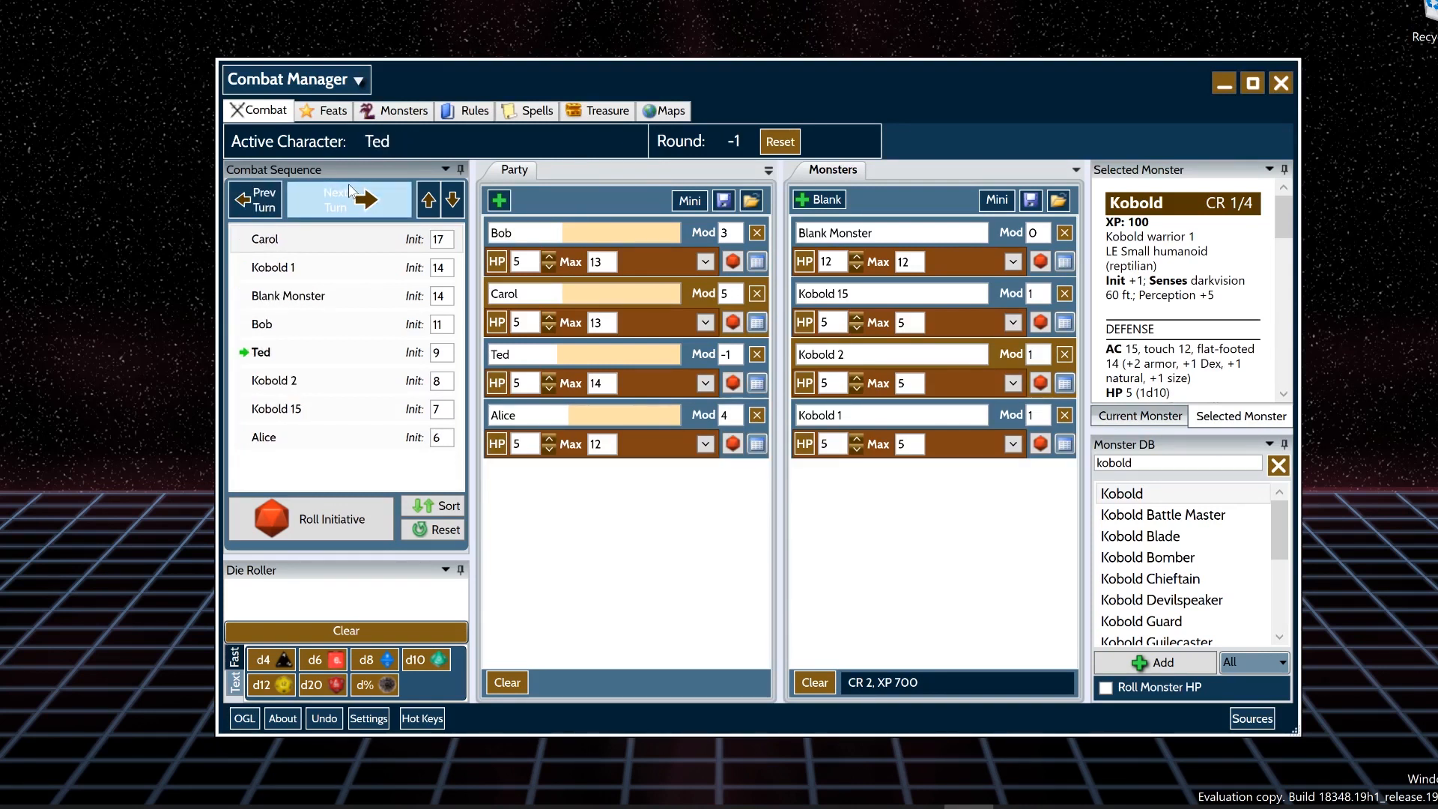
double_click(350, 192)
double_click(350, 192)
left_click(350, 191)
double_click(350, 192)
double_click(350, 191)
left_click(350, 192)
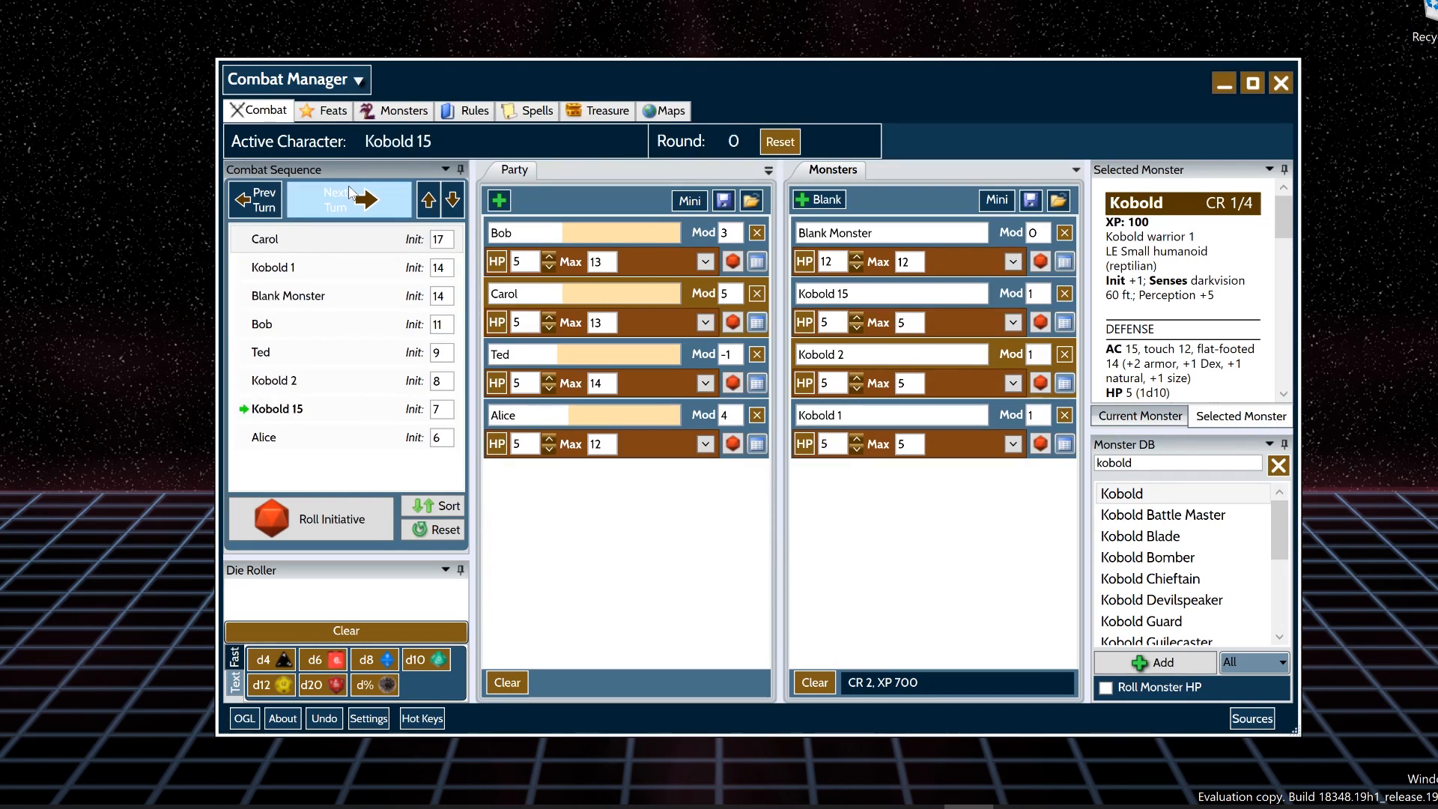
left_click(349, 193)
left_click(349, 193)
left_click(349, 193)
left_click(262, 201)
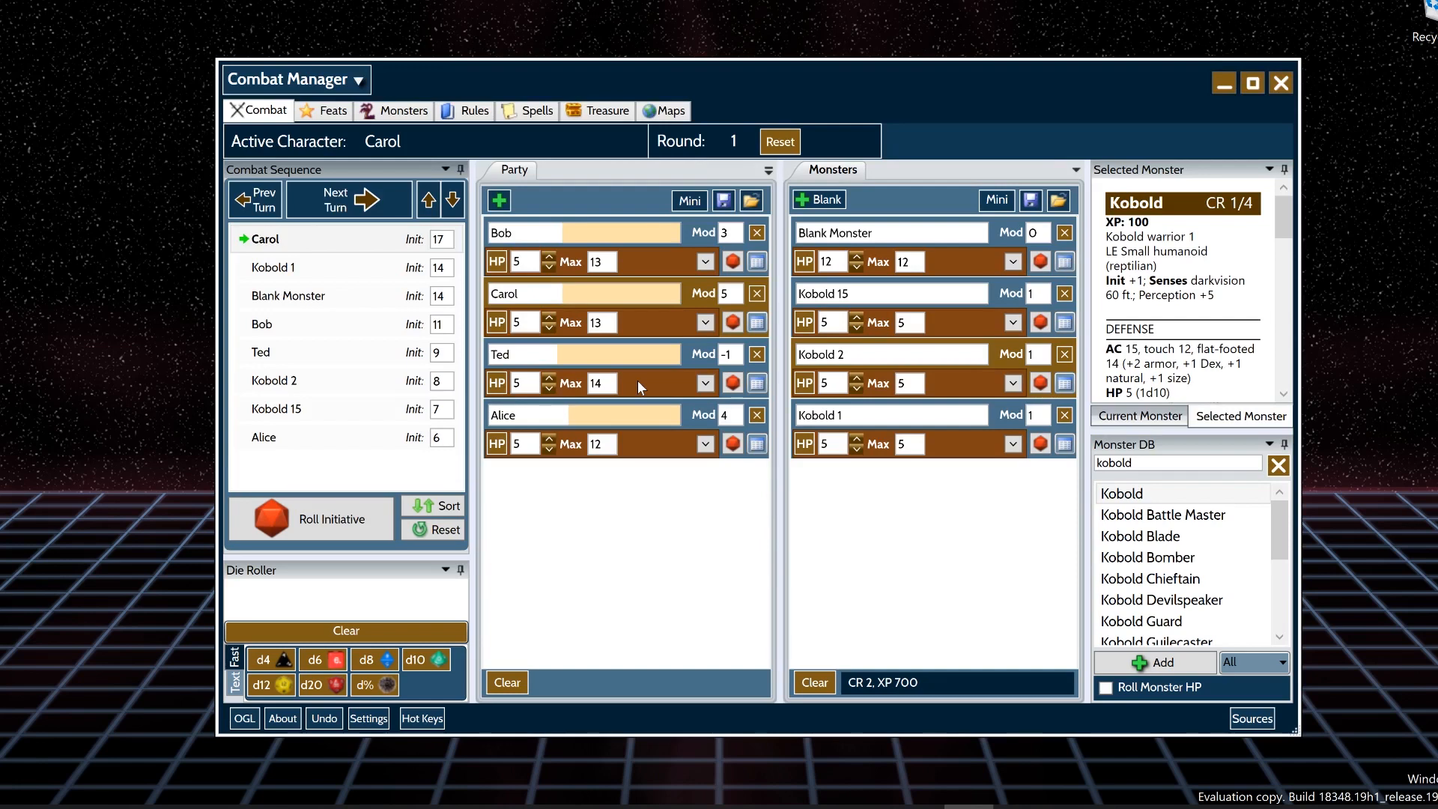
double_click(350, 199)
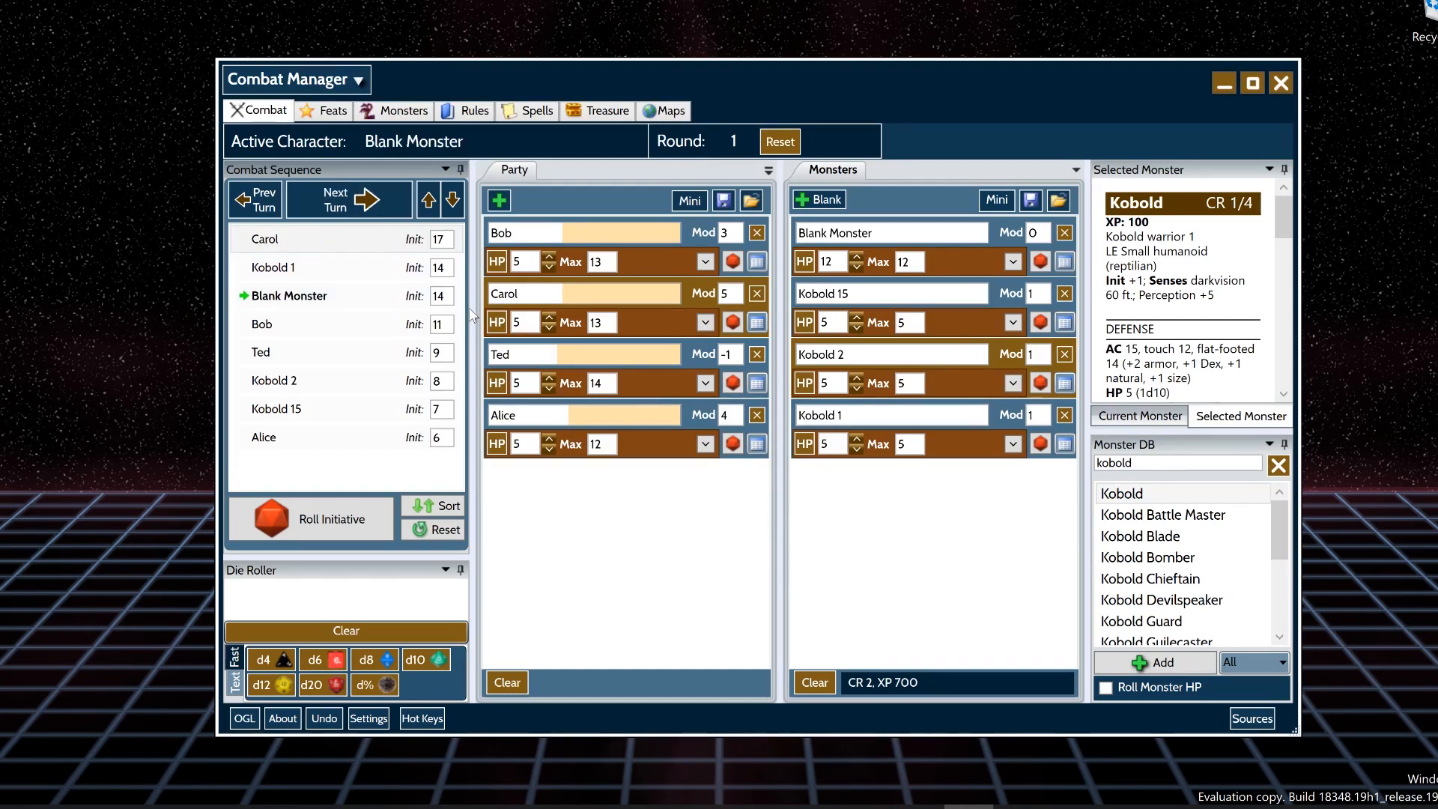
- Reposition the party member with initiative 17 in the combat sequence, directly before the active Blank Monster
right_click(349, 303)
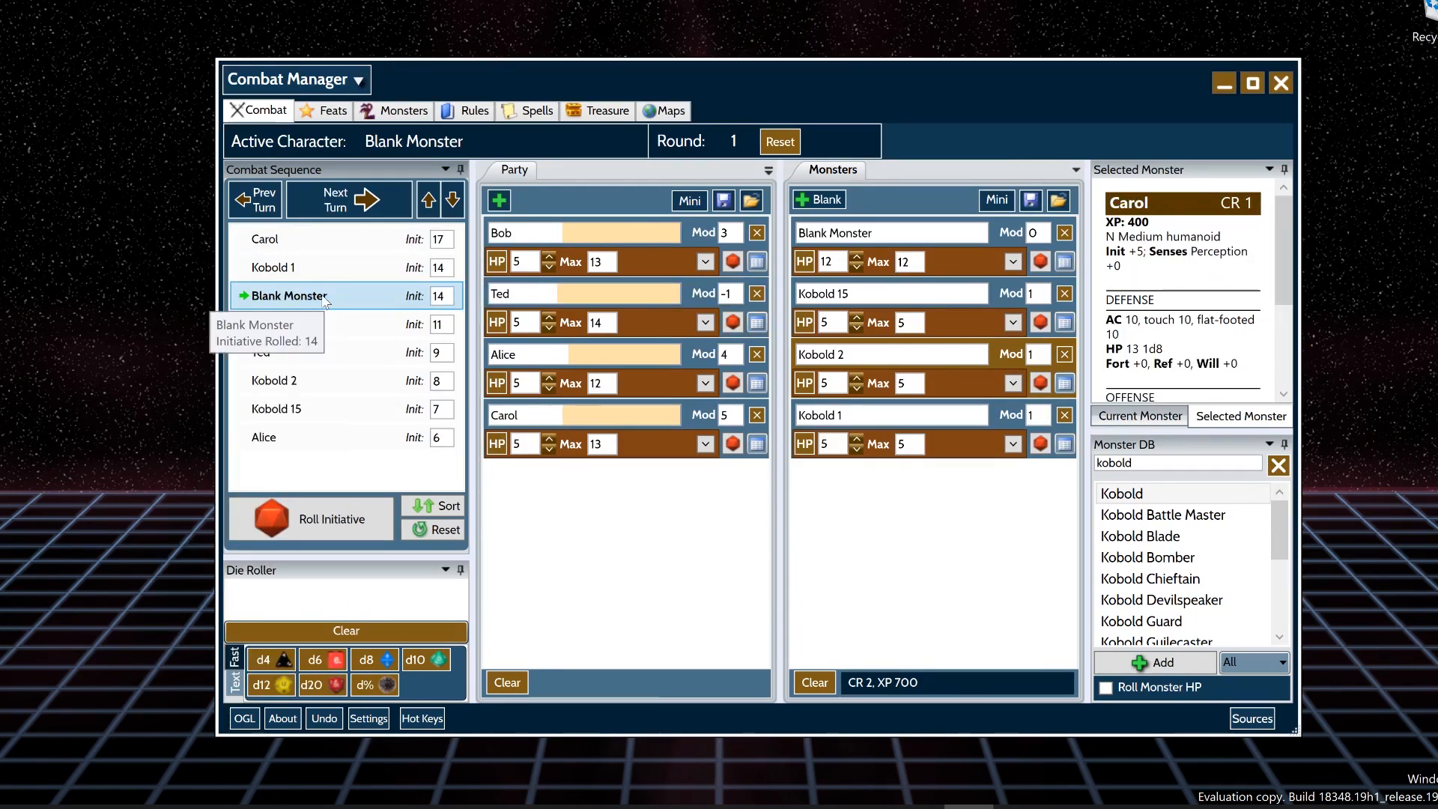
left_click(734, 324)
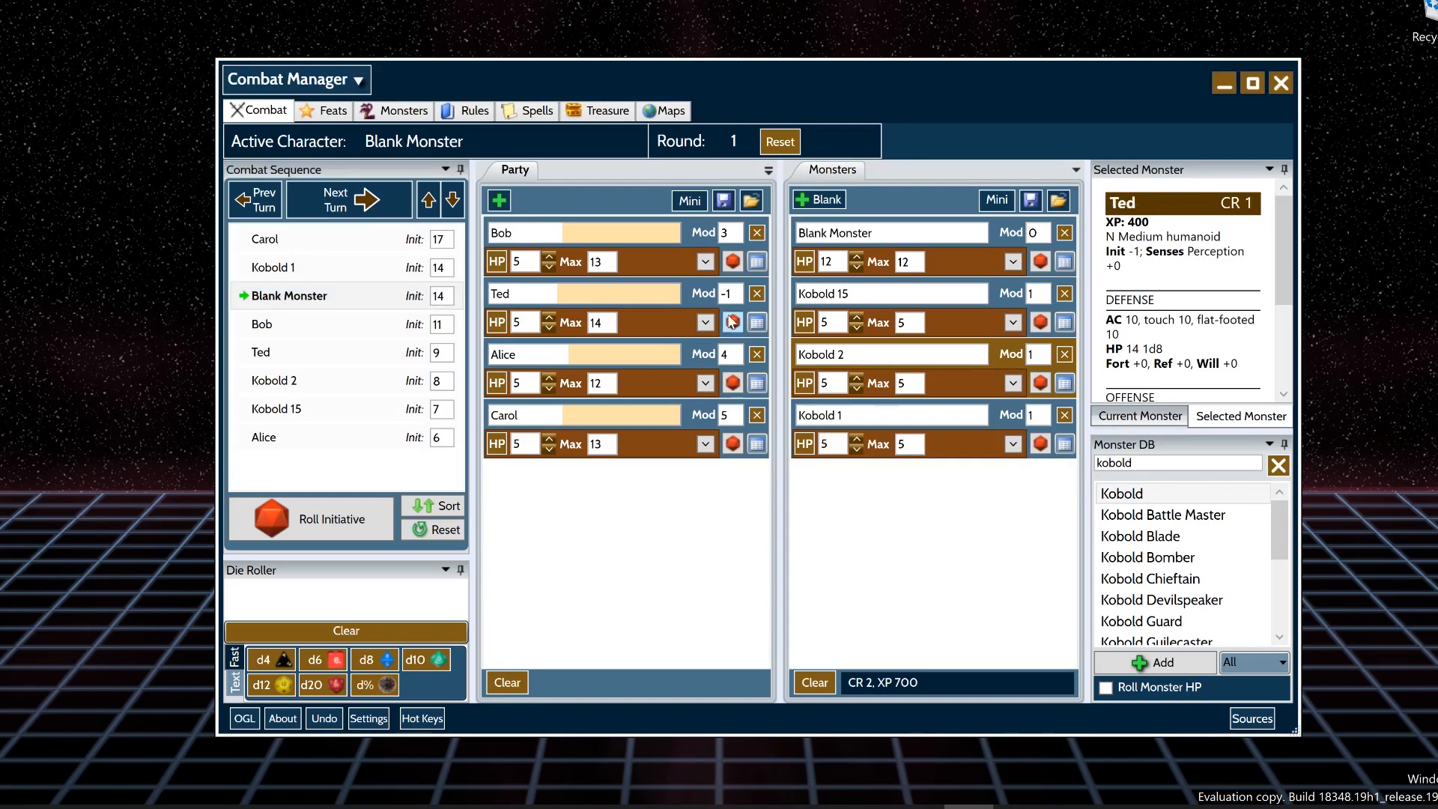
key("Escape")
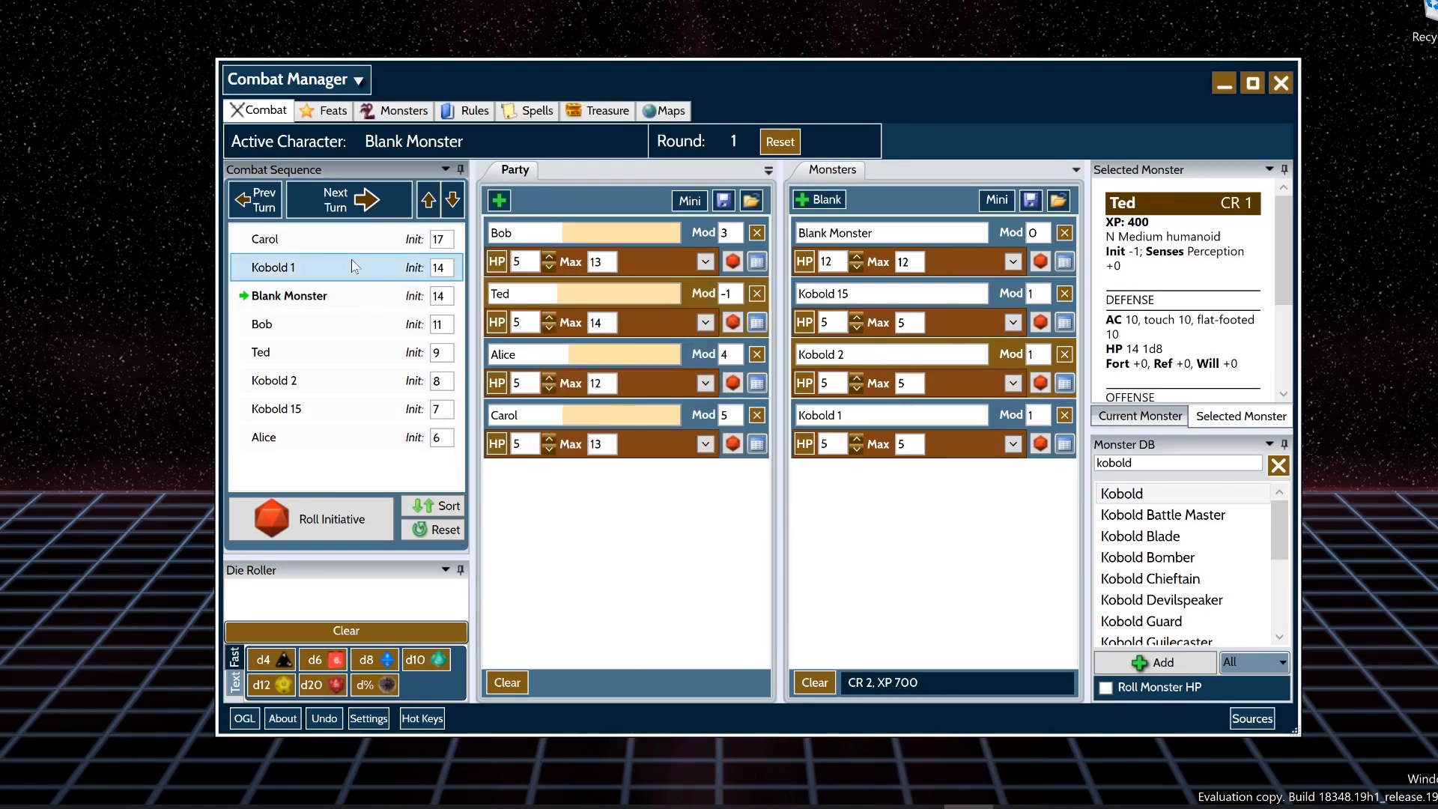
right_click(330, 241)
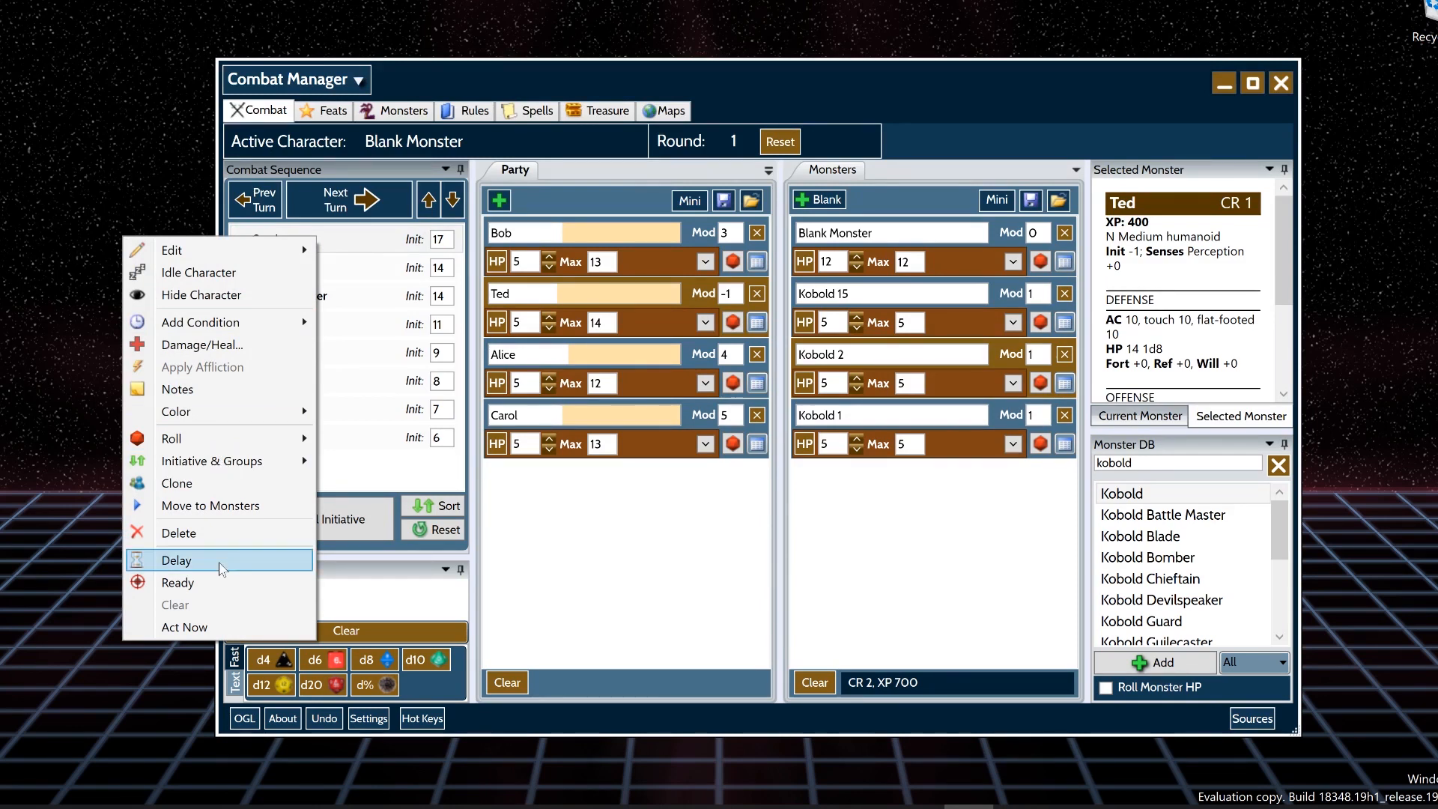
left_click(177, 560)
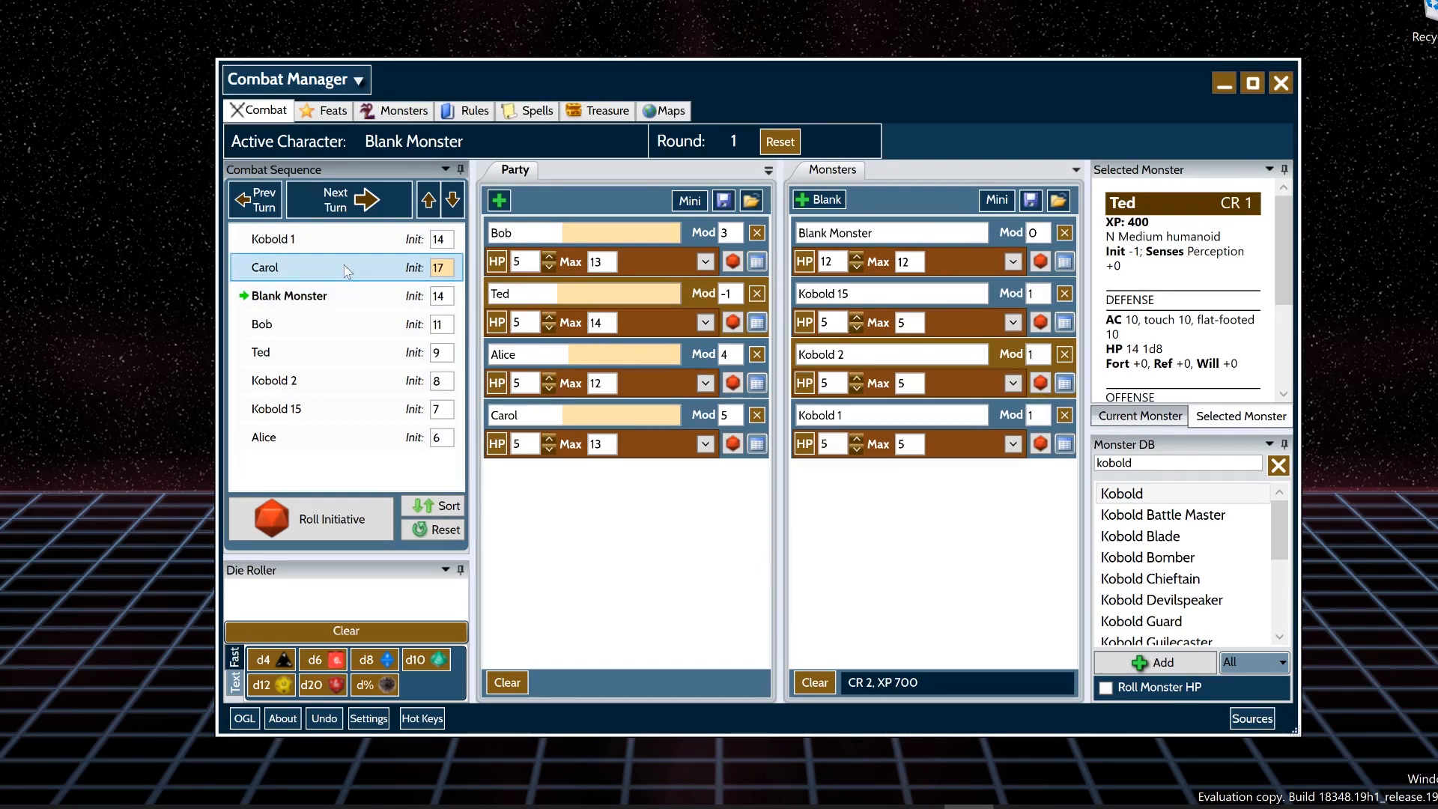
- Shift the party member with initiative 17 four places down the combat sequence, to just below Kobold 2
left_click(452, 200)
left_click(452, 200)
left_click(452, 200)
left_click(452, 200)
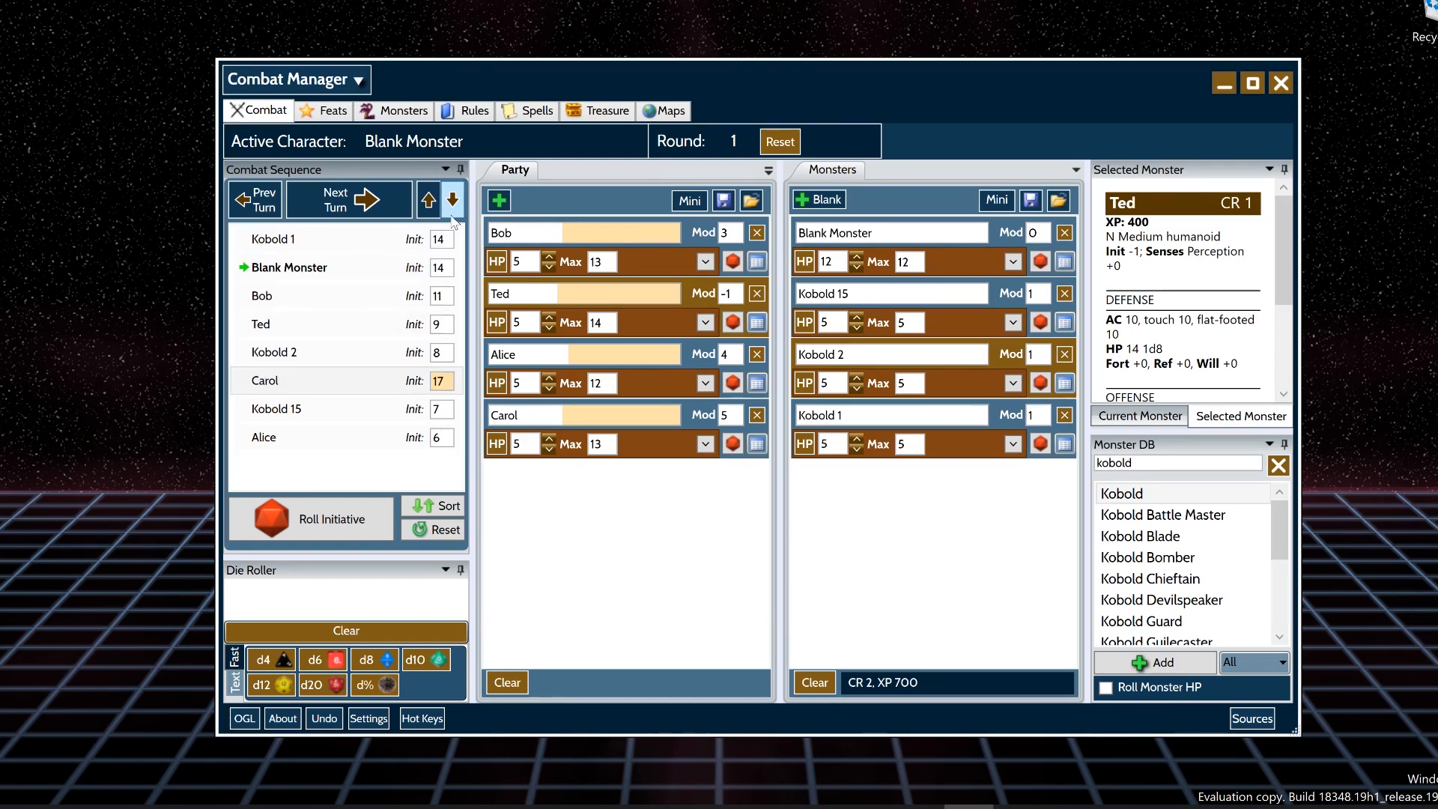
- Move the initiative 17 party member up to just below Kobold 1, and down again to below Kobold 2
left_click(337, 382)
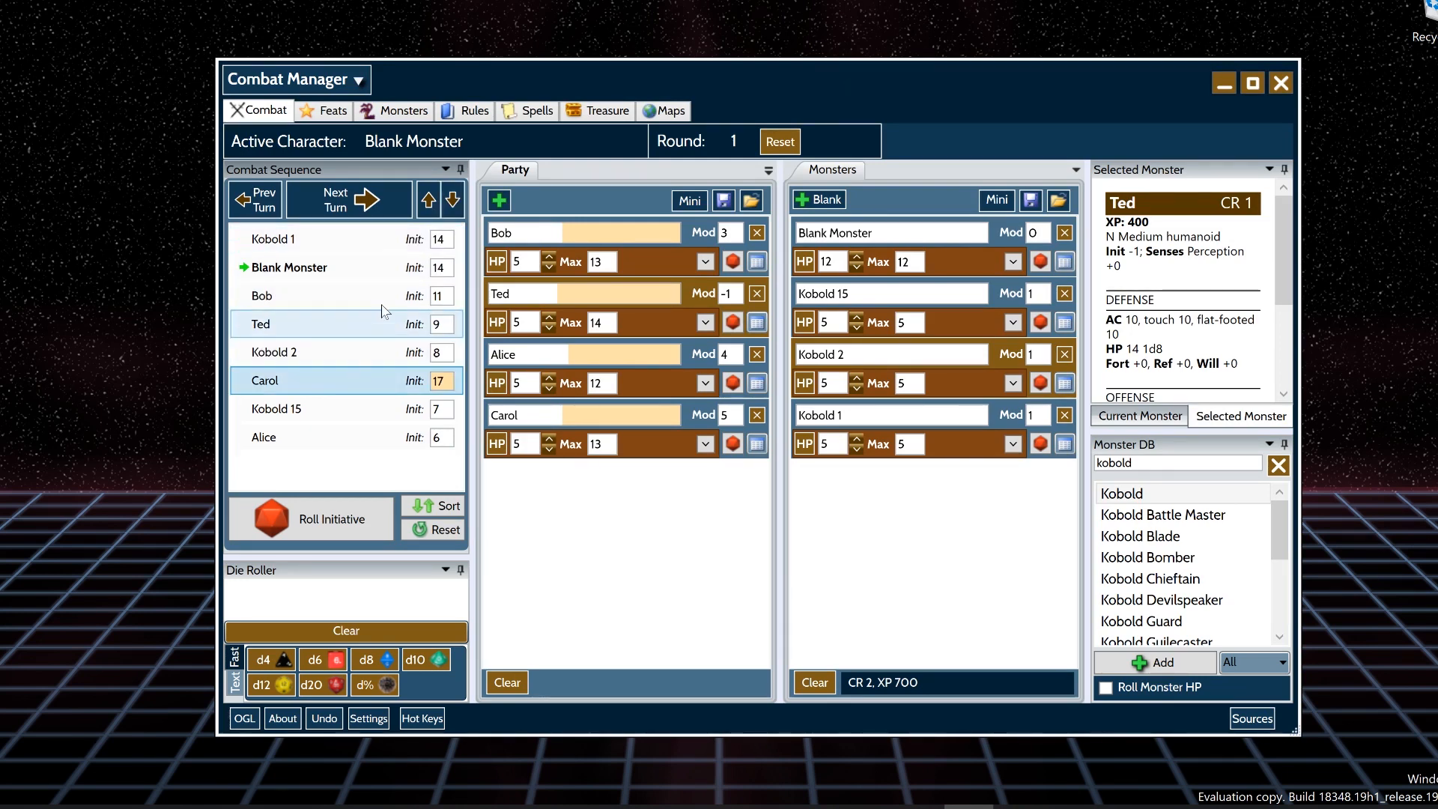
left_click(427, 213)
left_click(427, 214)
left_click(428, 214)
left_click(427, 213)
left_click(458, 206)
left_click(458, 207)
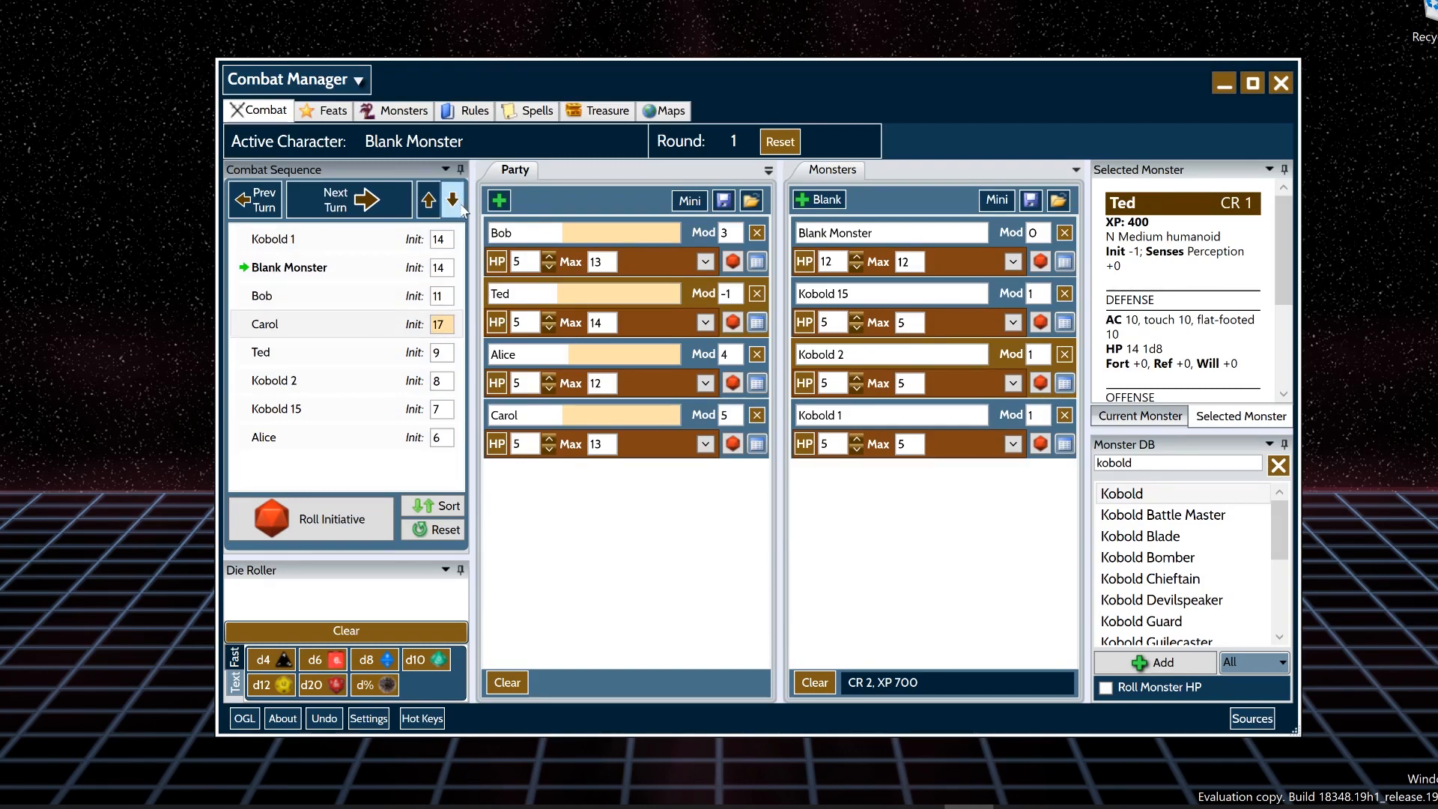
left_click(461, 204)
left_click(461, 204)
- Repeat shifting the initiative 17 party member four places up the sequence and four places back down
left_click_drag(340, 384, 337, 274)
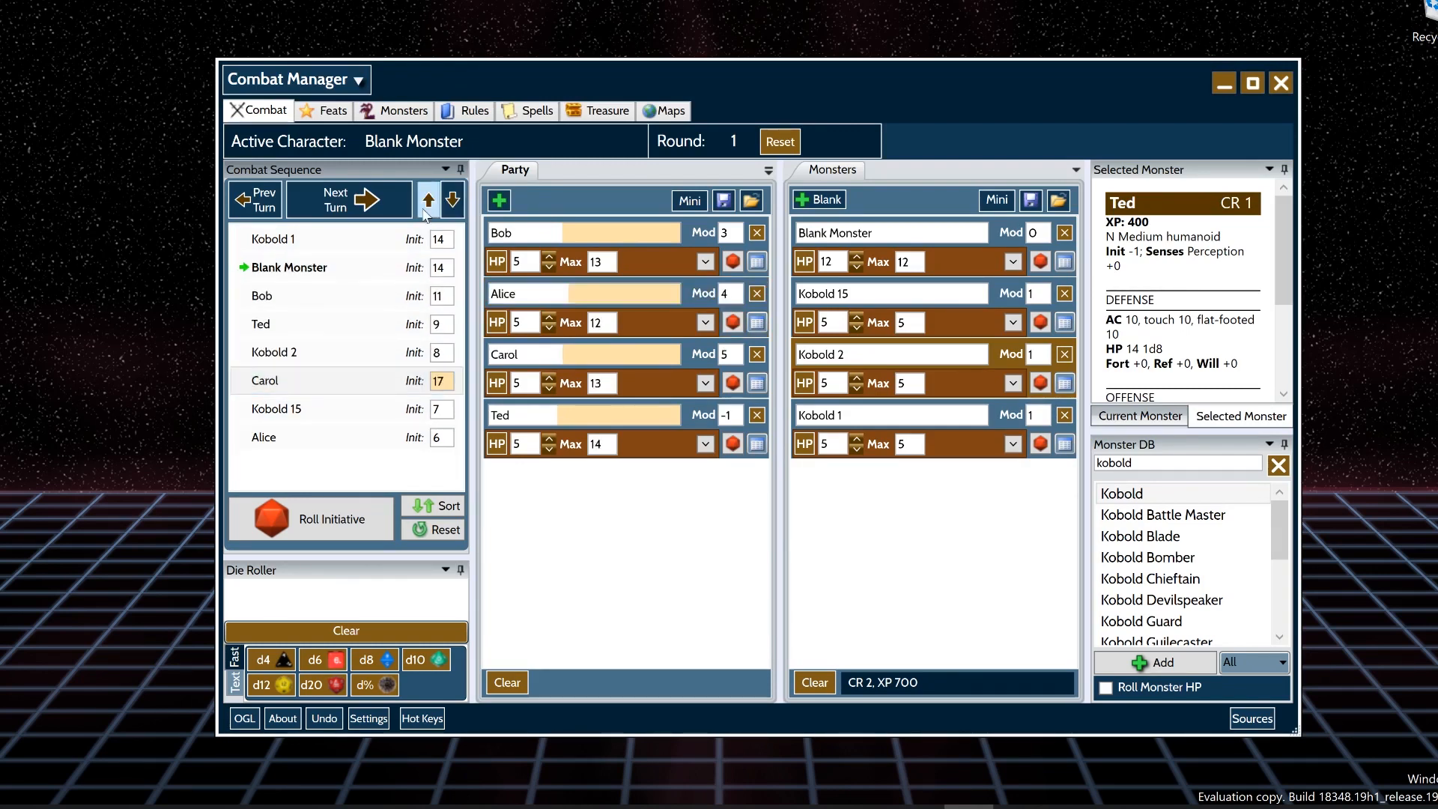
left_click(426, 212)
left_click(426, 211)
left_click(426, 212)
left_click(426, 212)
left_click(451, 206)
left_click(451, 206)
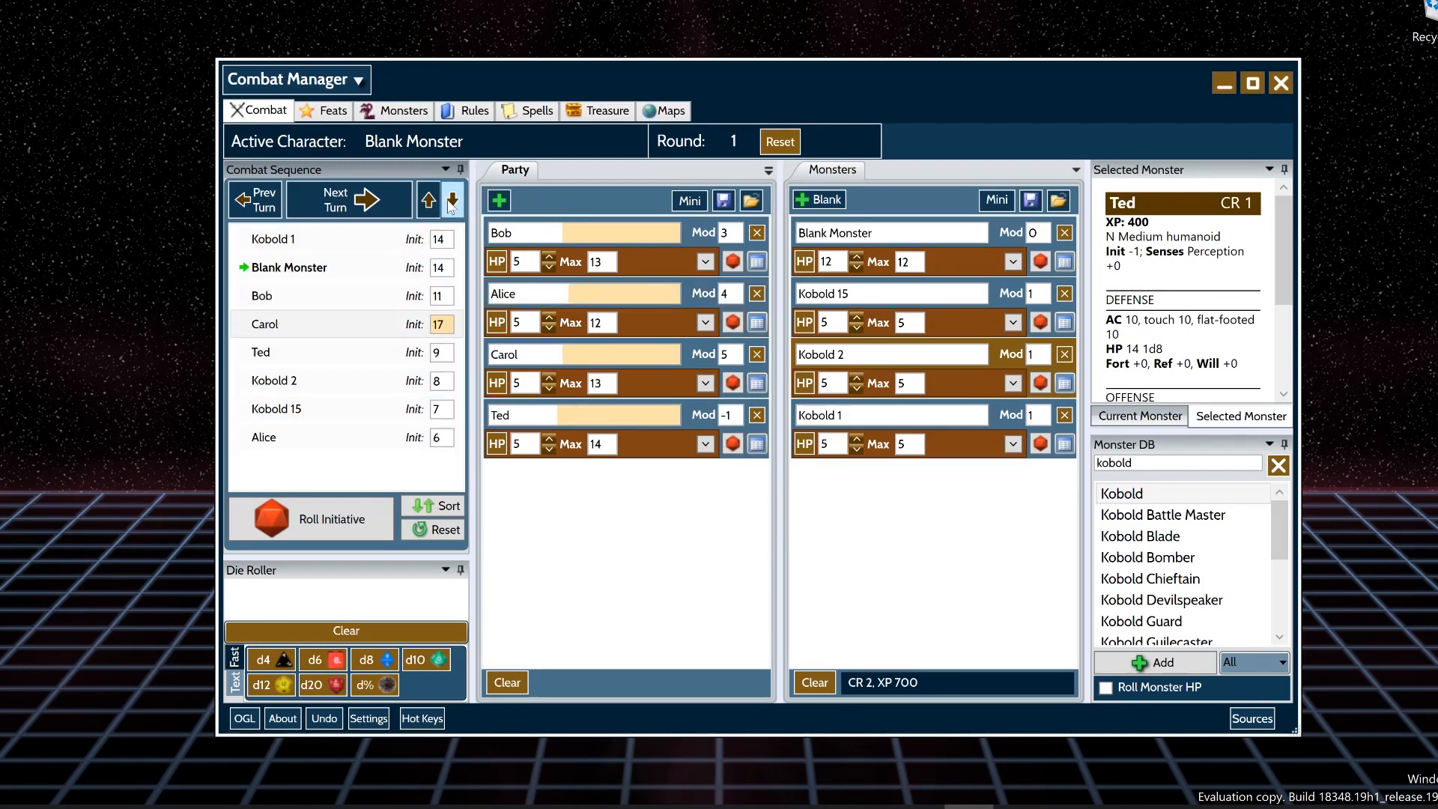
left_click(452, 201)
left_click(451, 200)
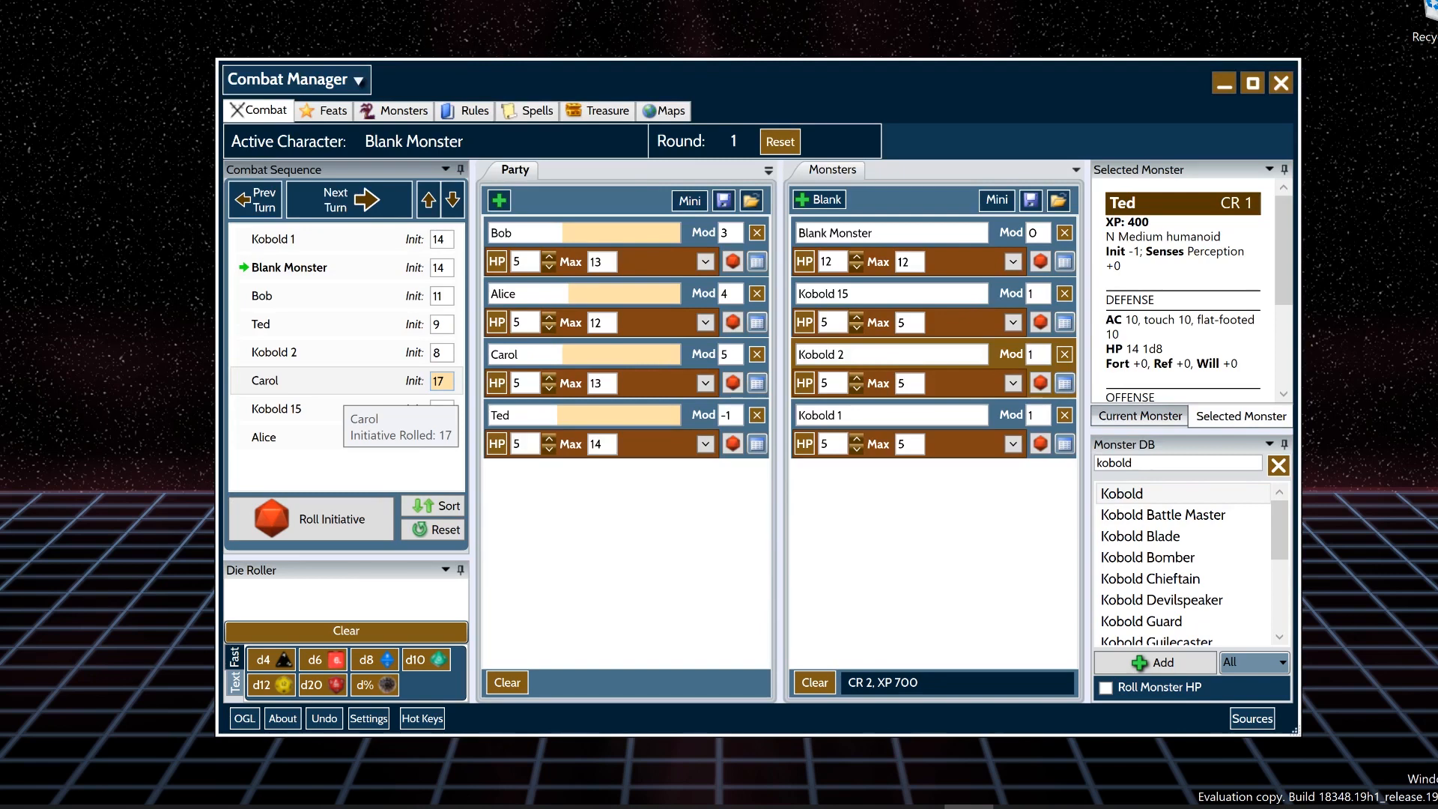
- Bring the initiative 17 party member above Blank Monster, lower them below Kobold 2, and raise them above Blank Monster again
left_click(335, 388)
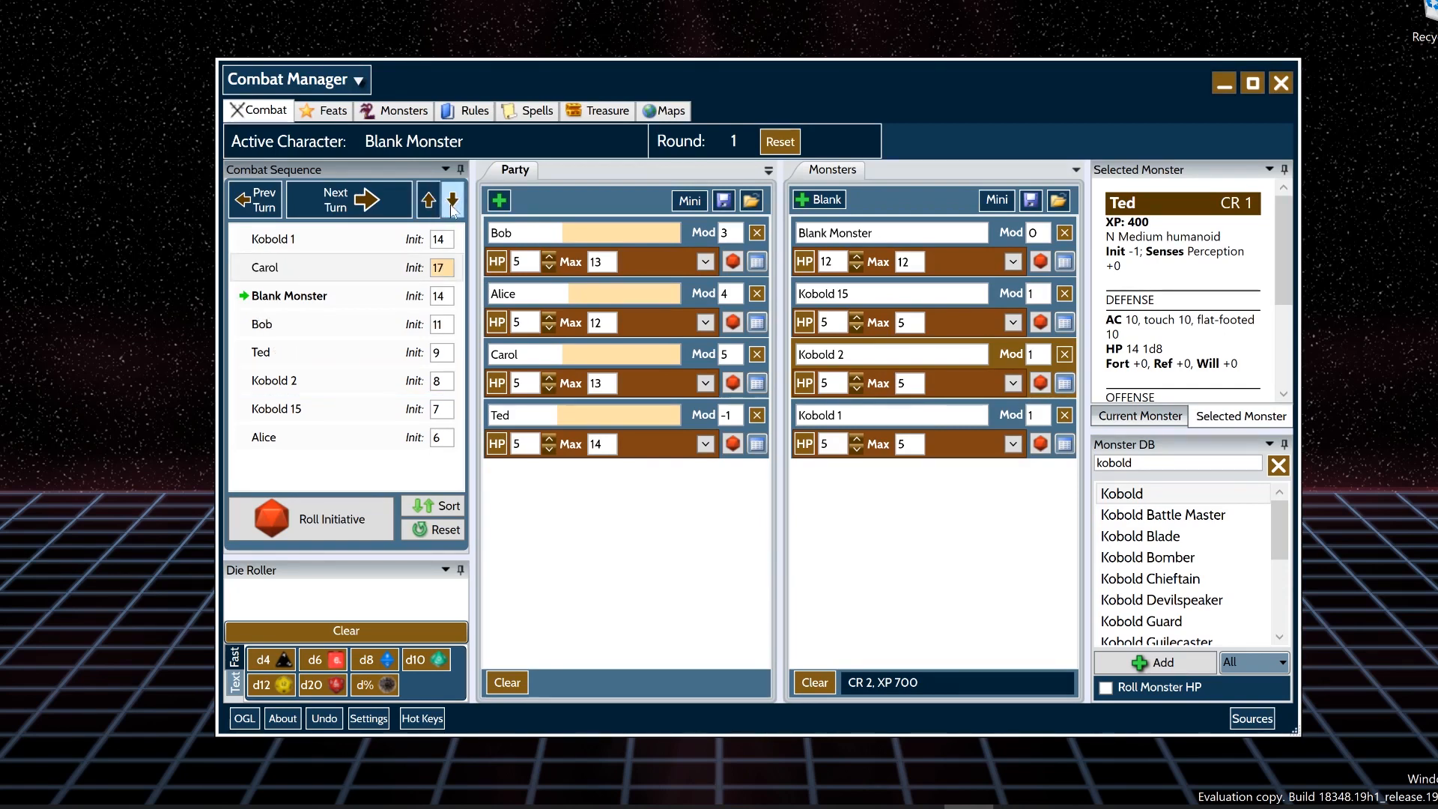
left_click(452, 205)
left_click(451, 205)
left_click(452, 205)
left_click(452, 205)
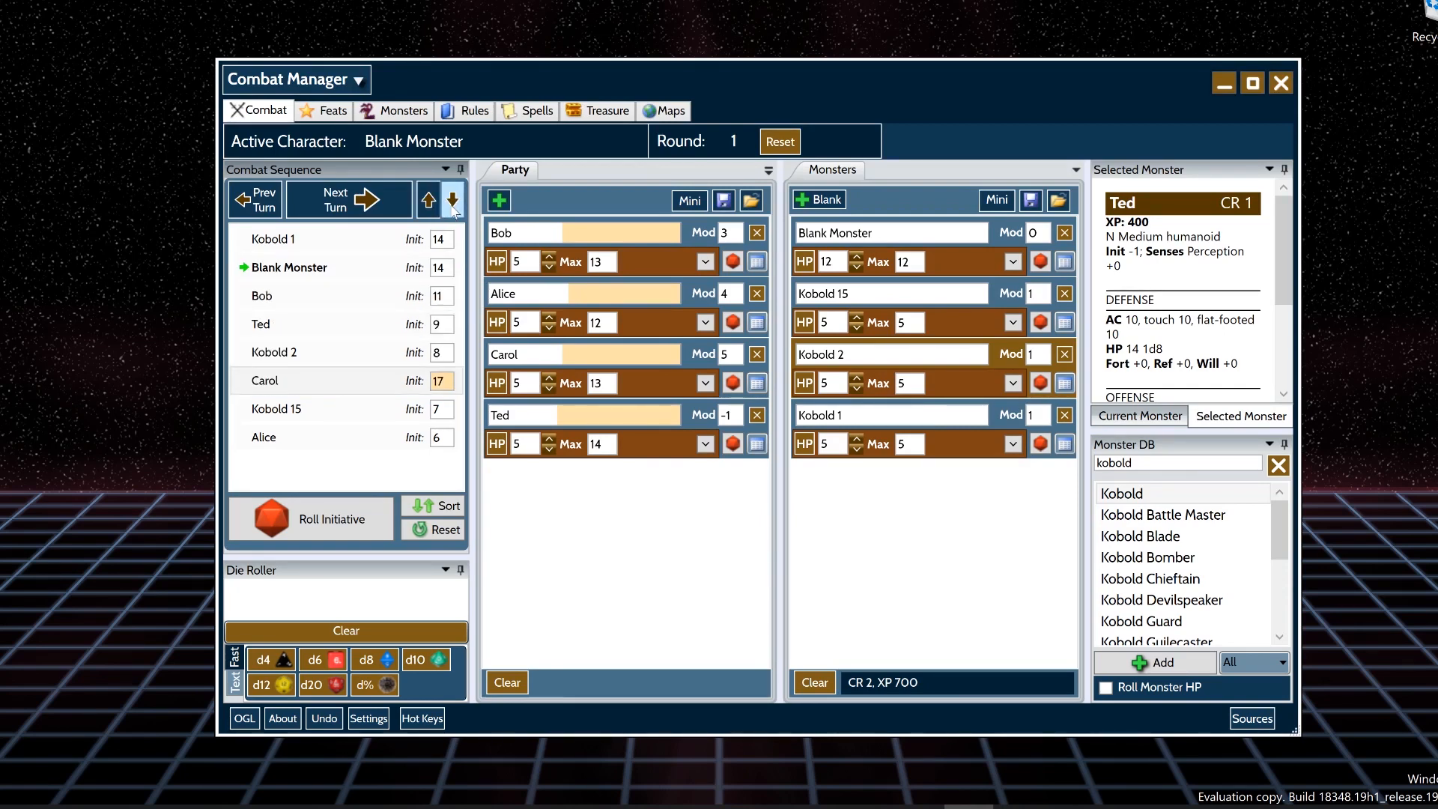
left_click(434, 206)
left_click(434, 206)
left_click(434, 206)
left_click(435, 205)
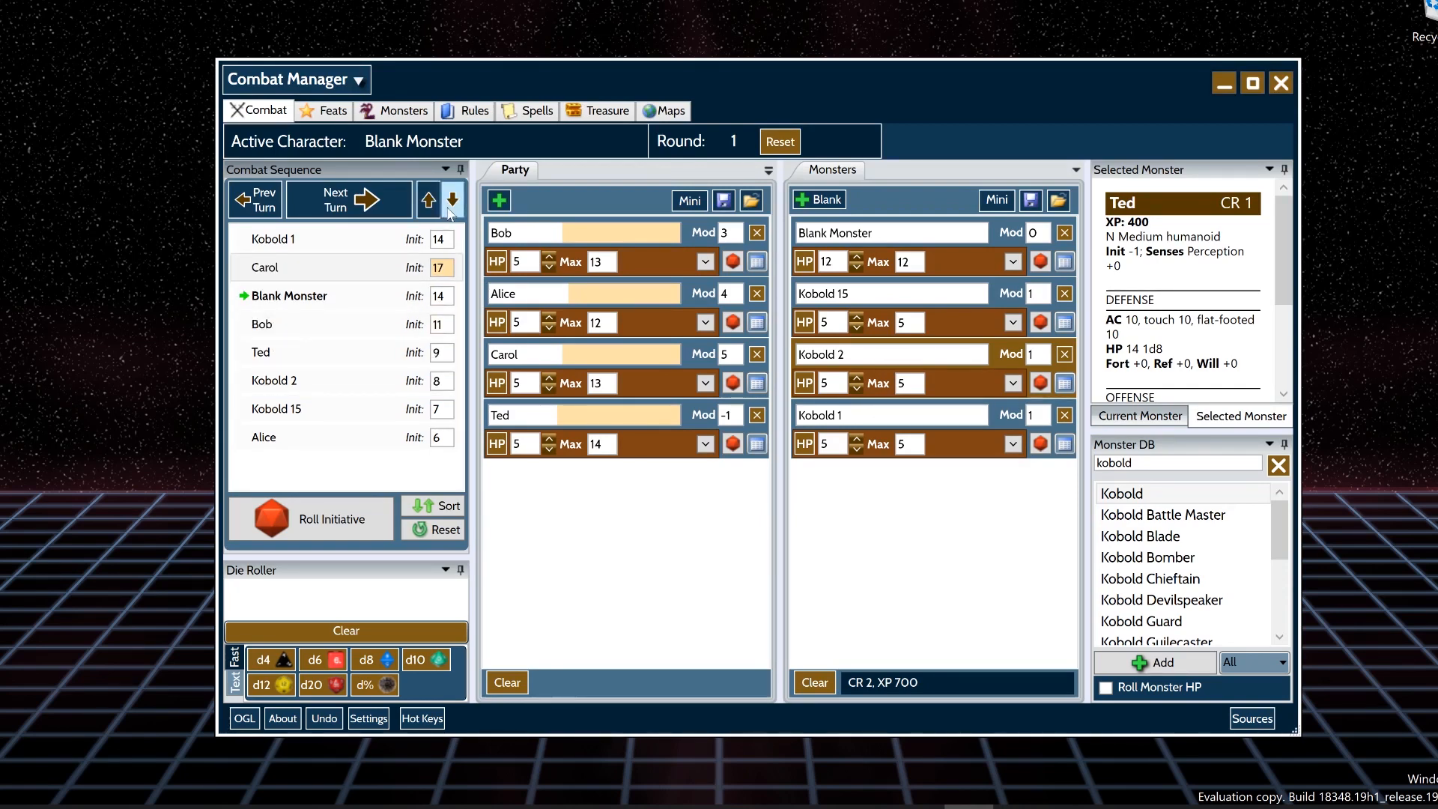
- Lower the initiative 17 party member four places in the sequence, and return them to just above Blank Monster
left_click(450, 210)
left_click(450, 210)
left_click(450, 210)
left_click(450, 210)
left_click(430, 212)
left_click(431, 212)
left_click(431, 212)
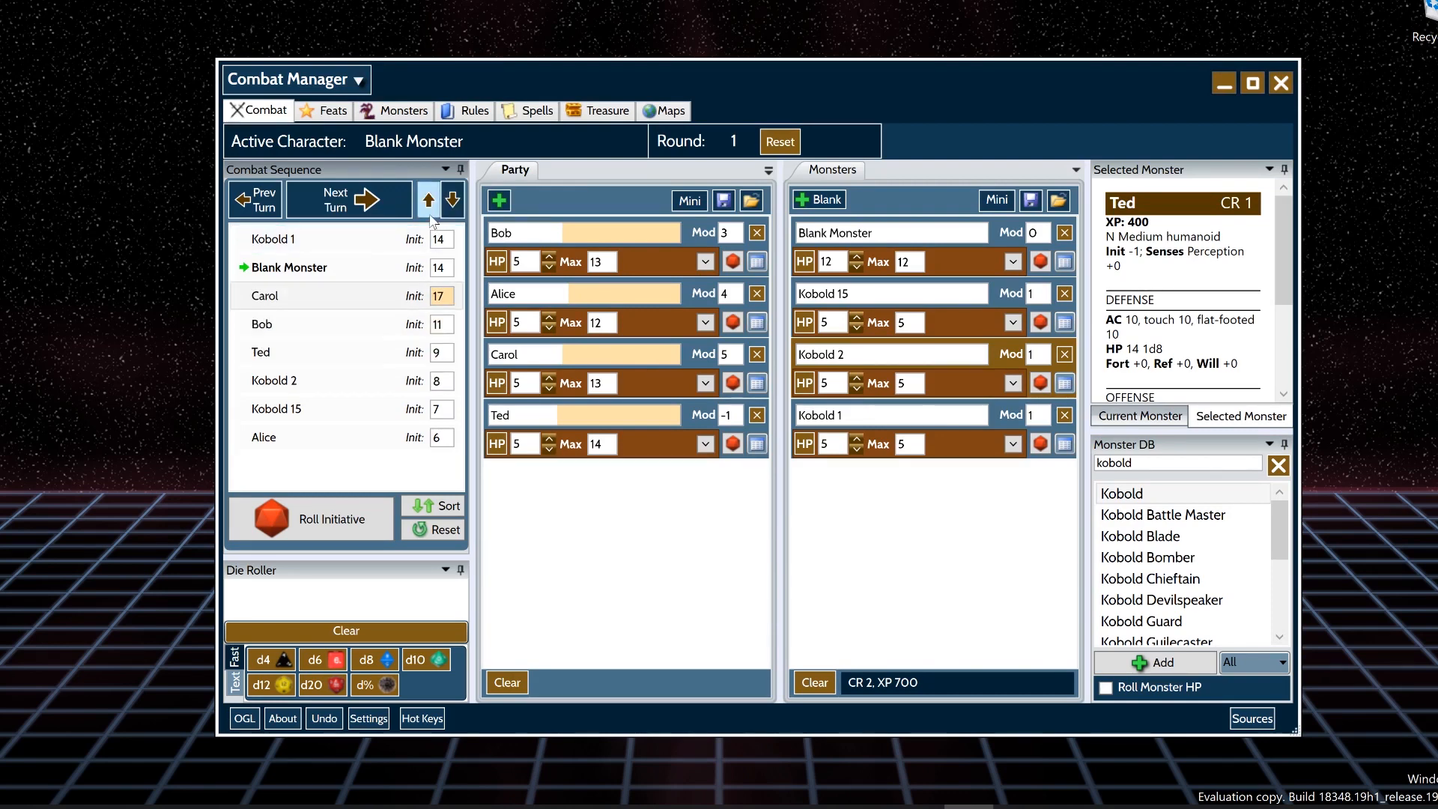
left_click(429, 214)
- Set the party member with initiative 17 to Delay and place them just below Kobold 2 in the combat sequence
left_click(376, 273)
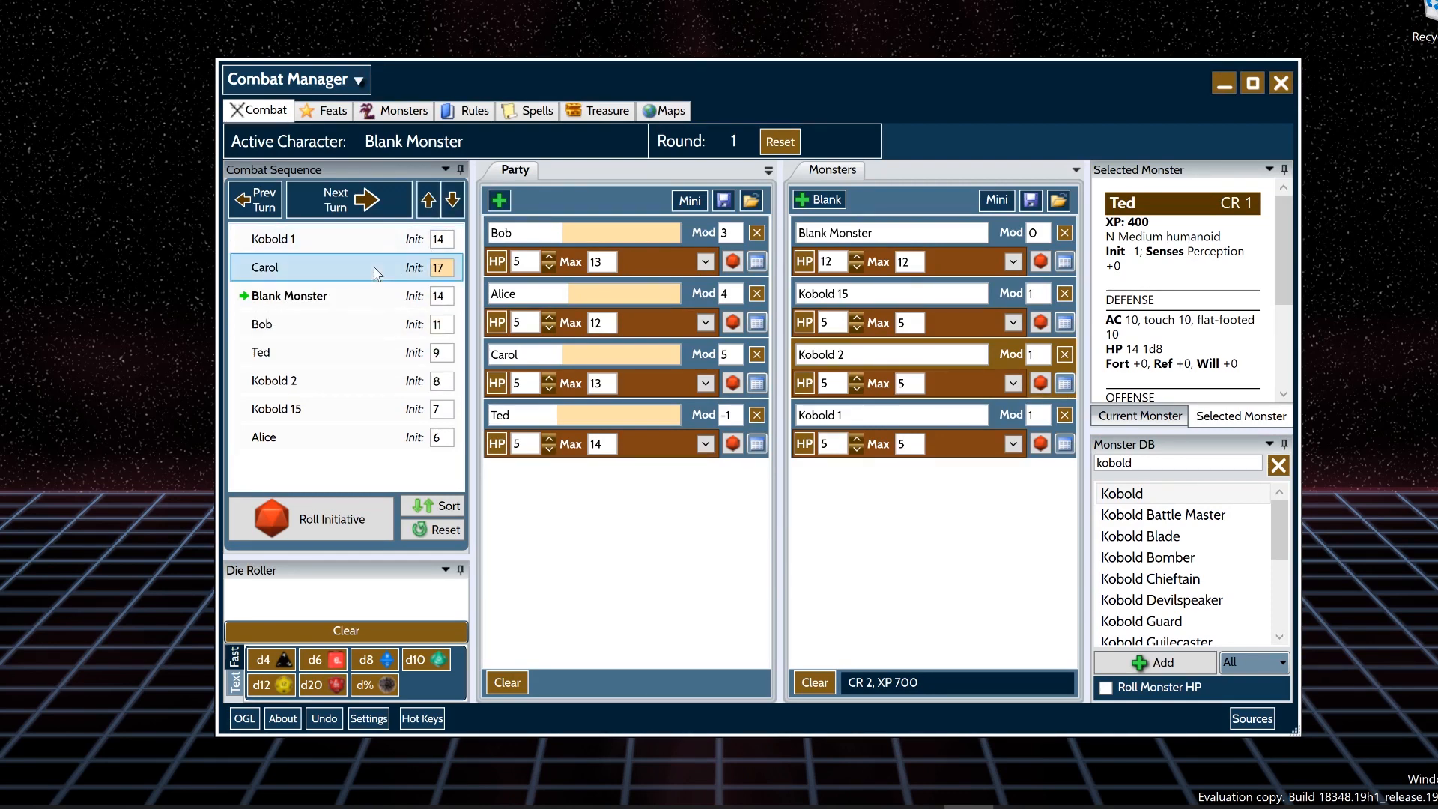
right_click(377, 273)
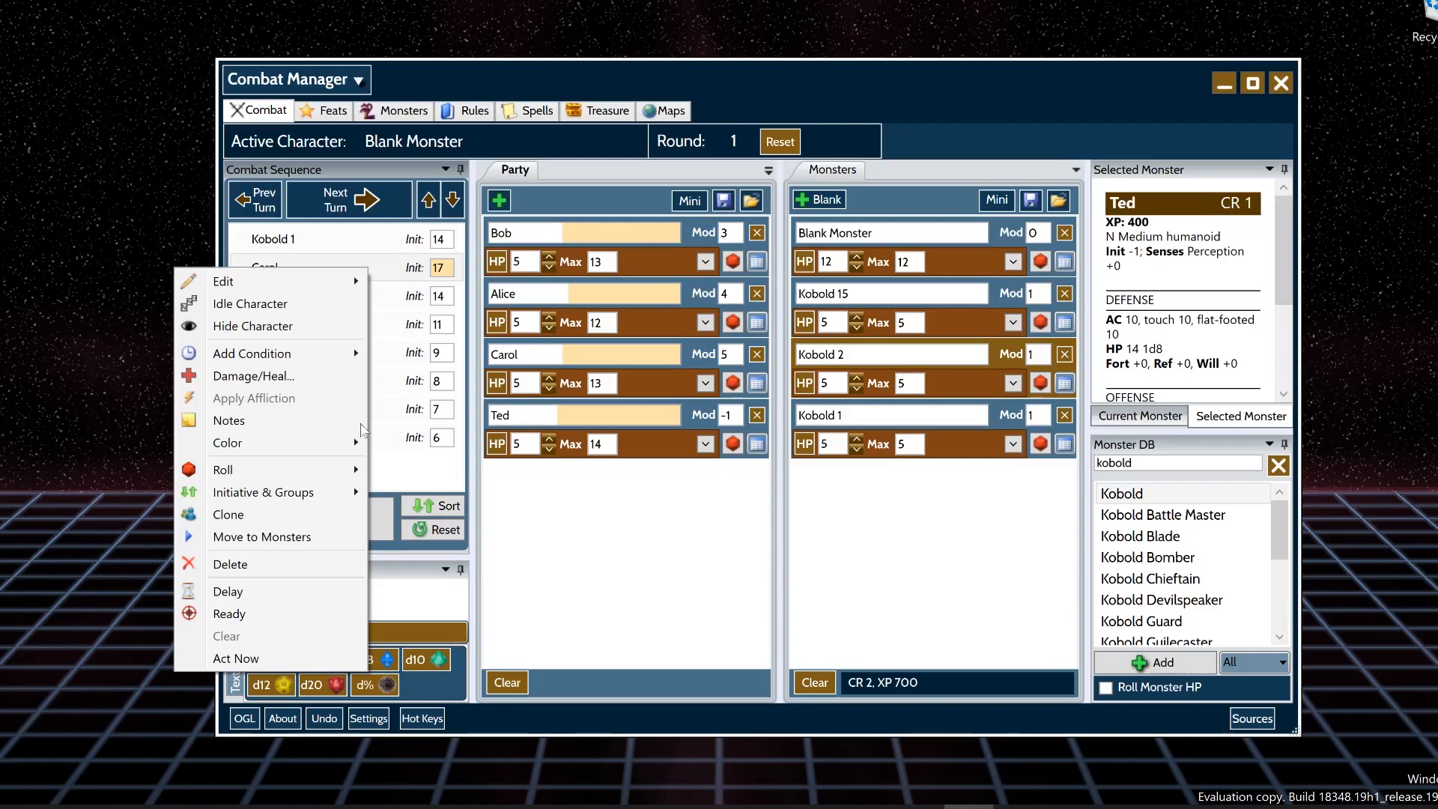
left_click(238, 597)
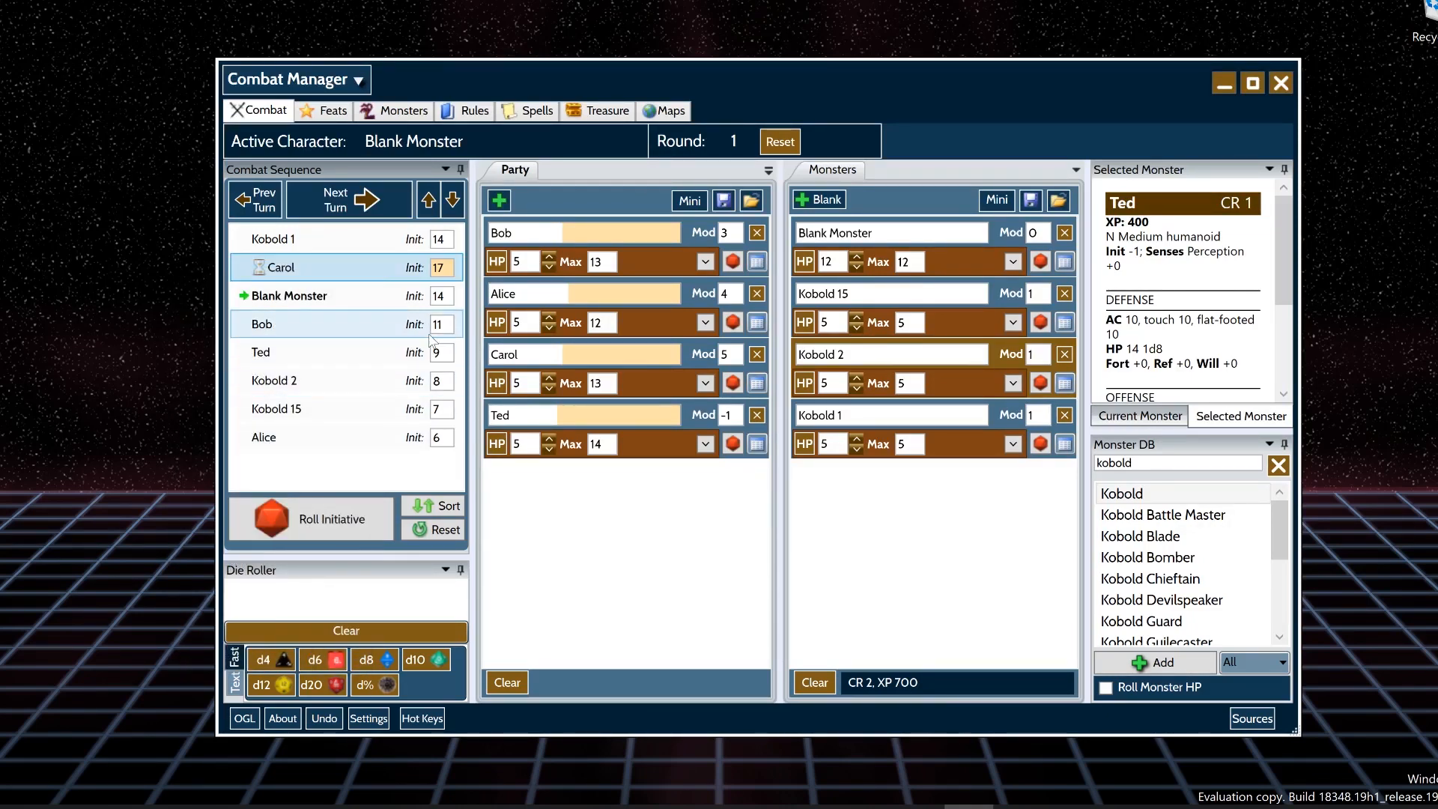
left_click(452, 199)
left_click(452, 199)
left_click(452, 199)
left_click(452, 199)
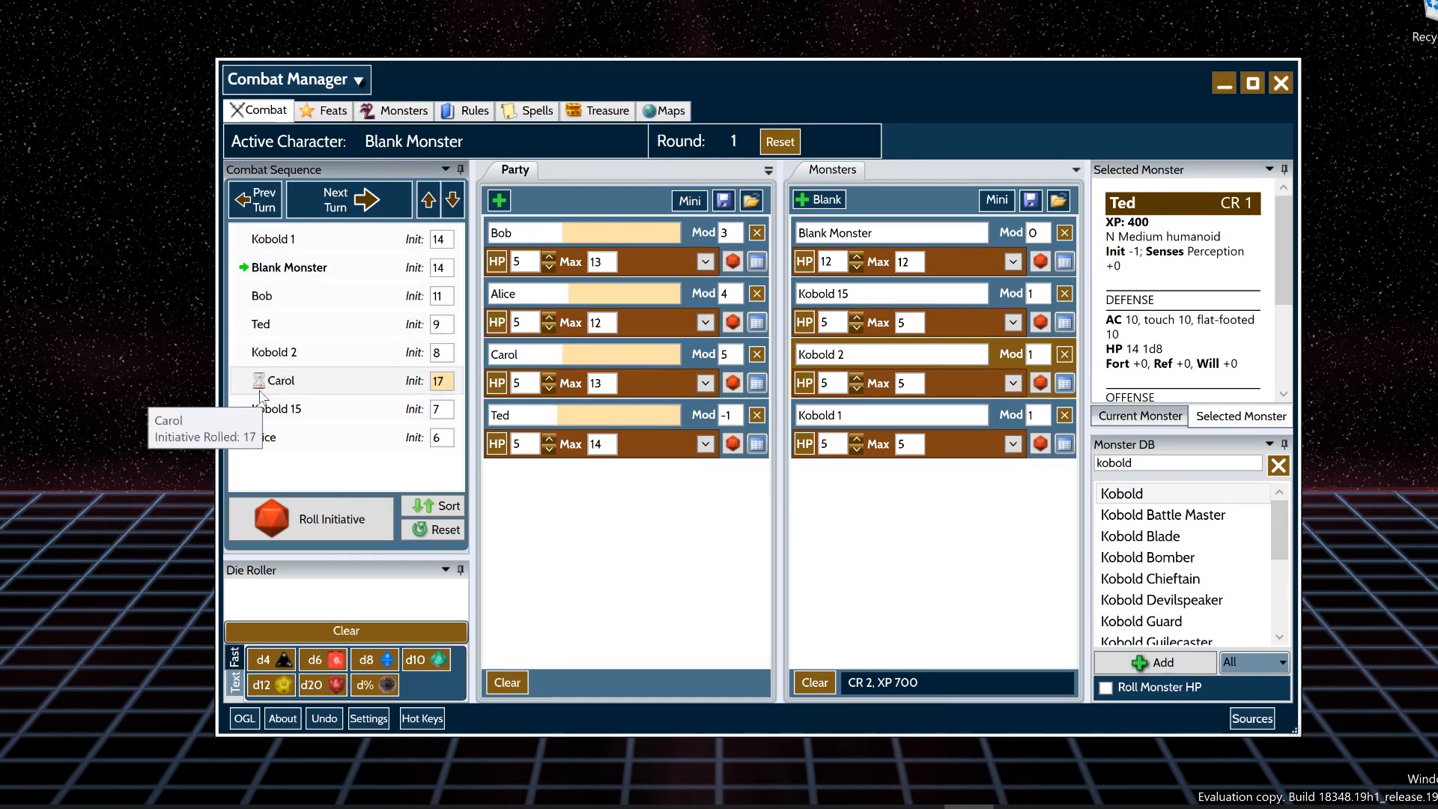
- Advance the turns from Blank Monster past the delayed party member to Kobold 15
left_click(339, 222)
left_click(339, 223)
left_click(337, 223)
left_click(337, 223)
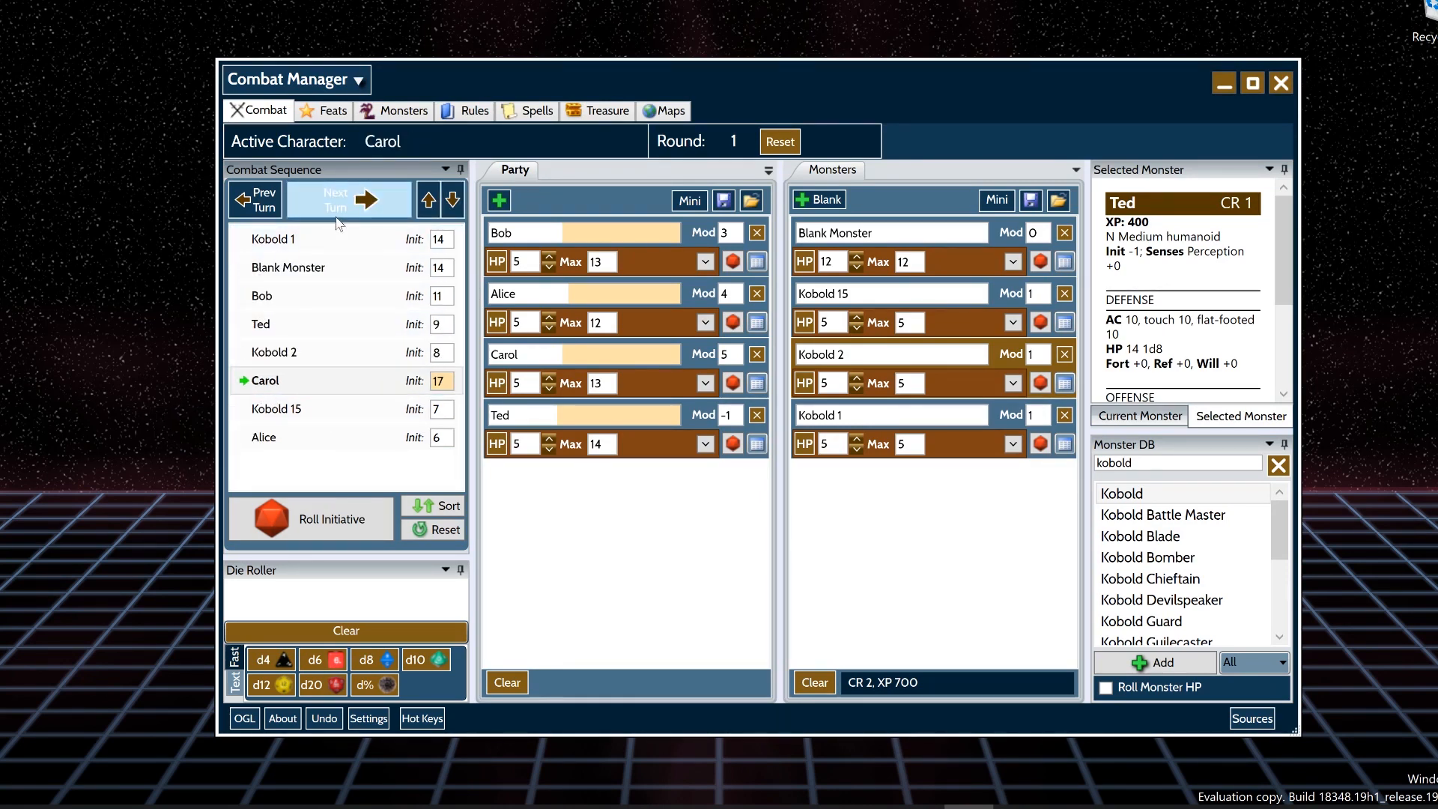
left_click(337, 223)
- Step the turns back to Blank Monster and forward again to Kobold 15
left_click(269, 216)
left_click(269, 215)
left_click(271, 217)
left_click(271, 216)
left_click(271, 216)
left_click(313, 212)
left_click(312, 212)
left_click(312, 212)
left_click(312, 212)
left_click(312, 212)
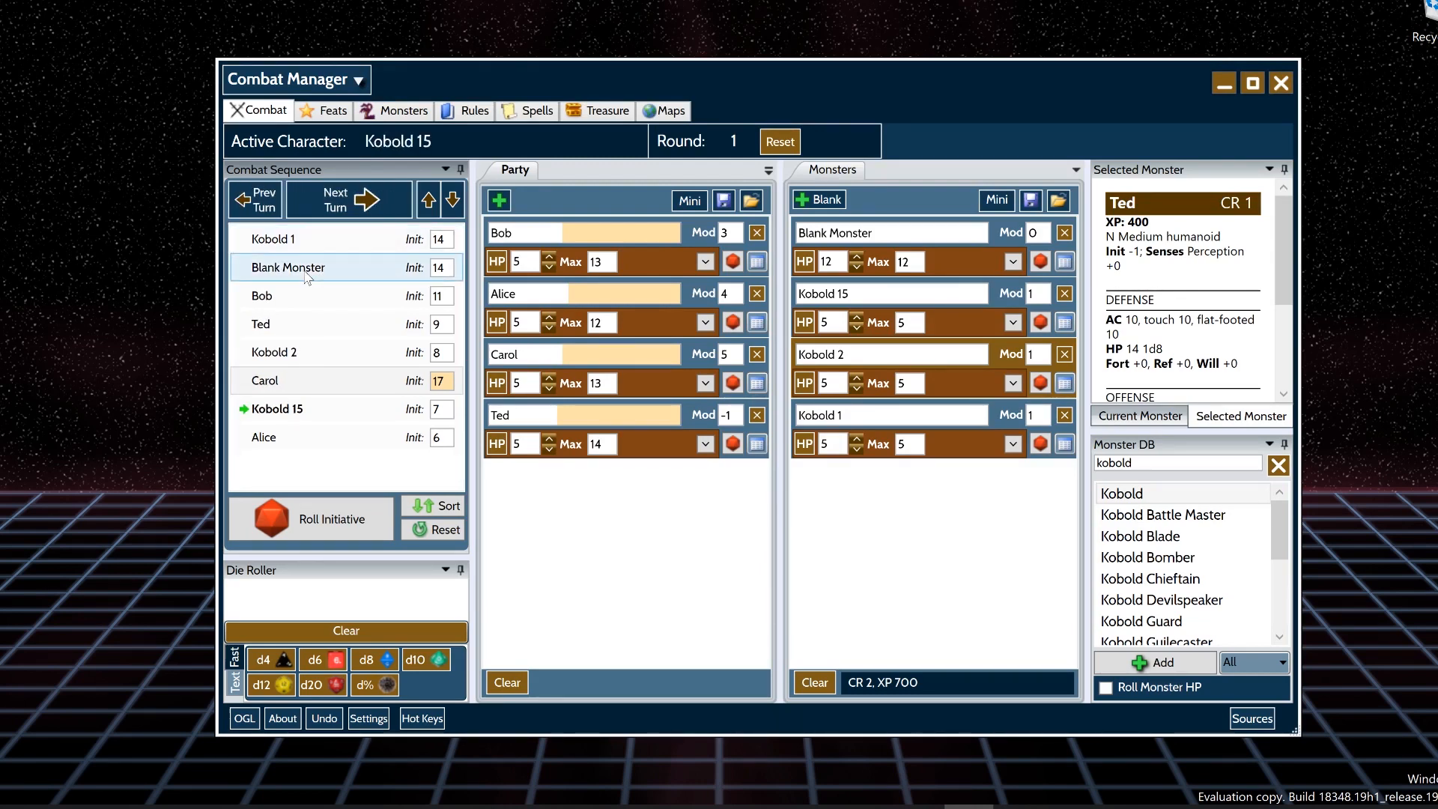
- Step the turns back from Kobold 15 to the party member with initiative 11
left_click(258, 201)
left_click(259, 201)
left_click(259, 201)
left_click(258, 201)
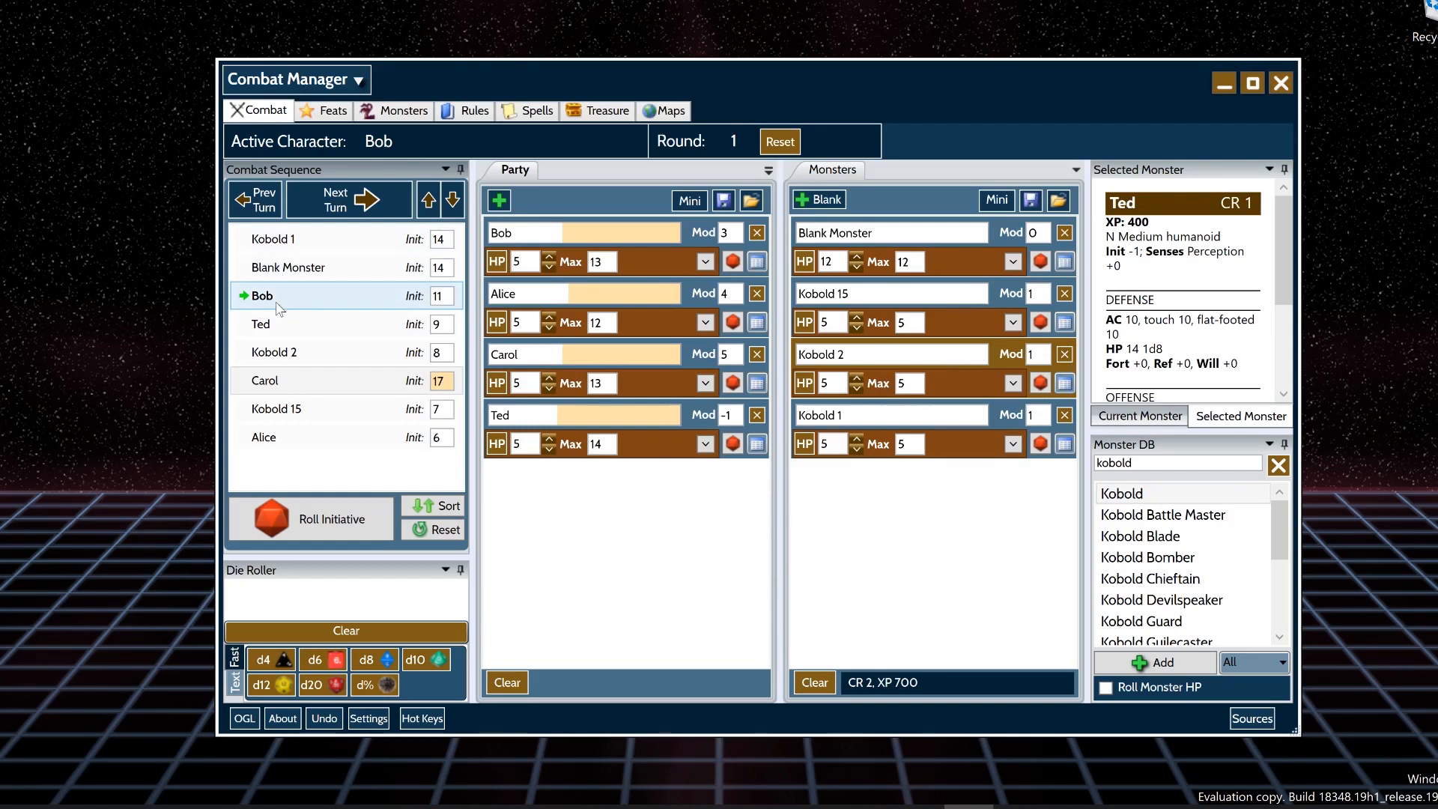
- Delay the party member with initiative 11 and place them directly above Kobold 15 in the combat sequence
left_click(277, 302)
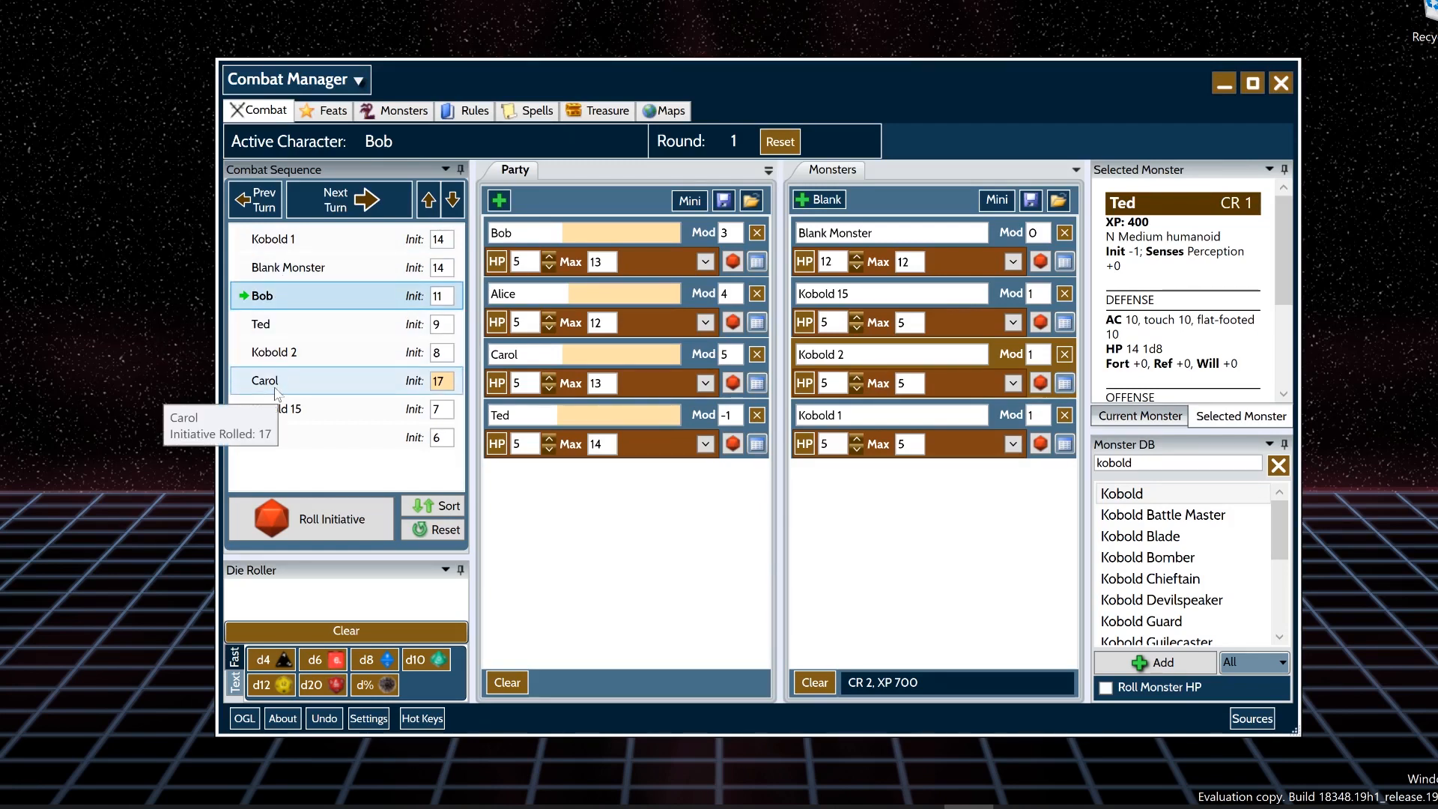
right_click(292, 309)
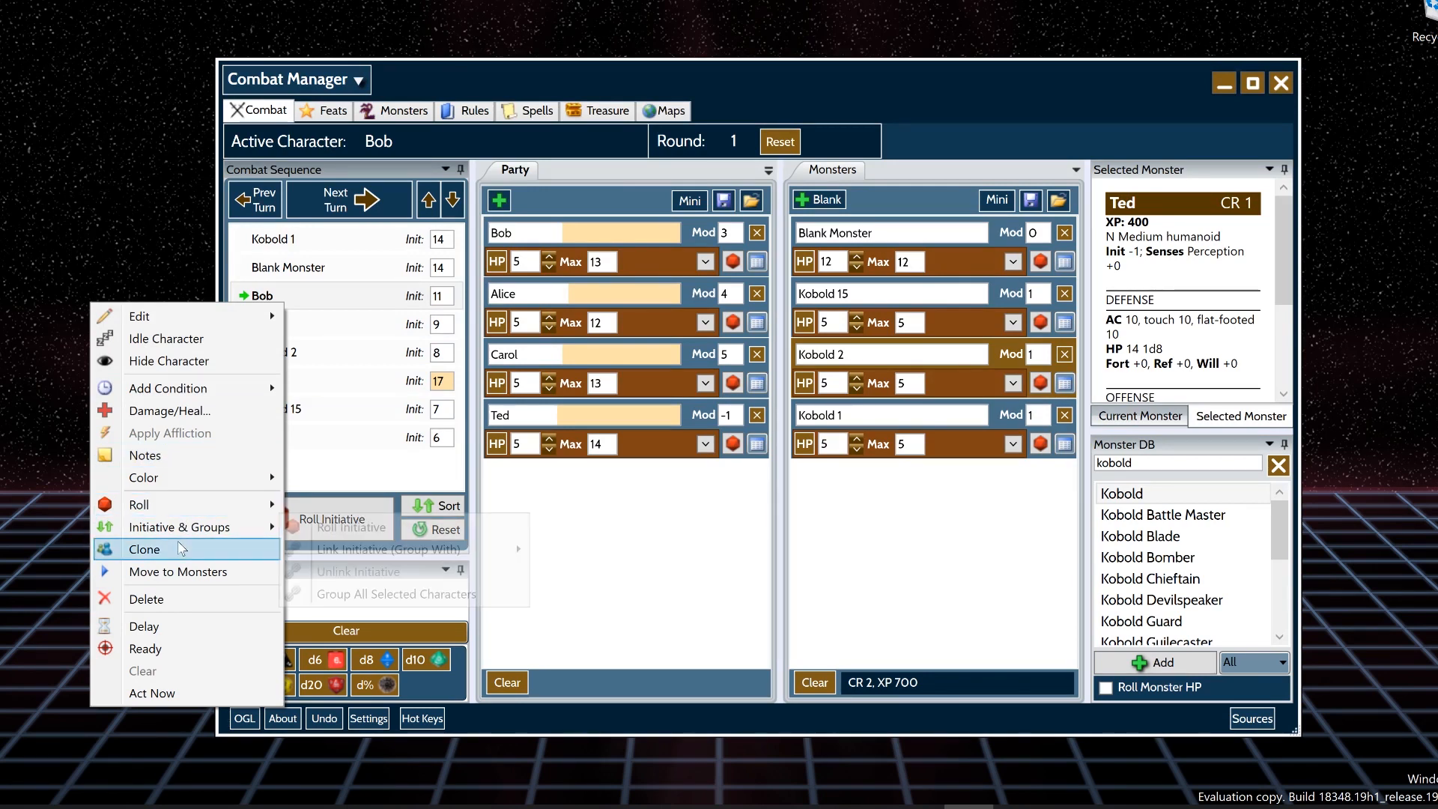
left_click(182, 626)
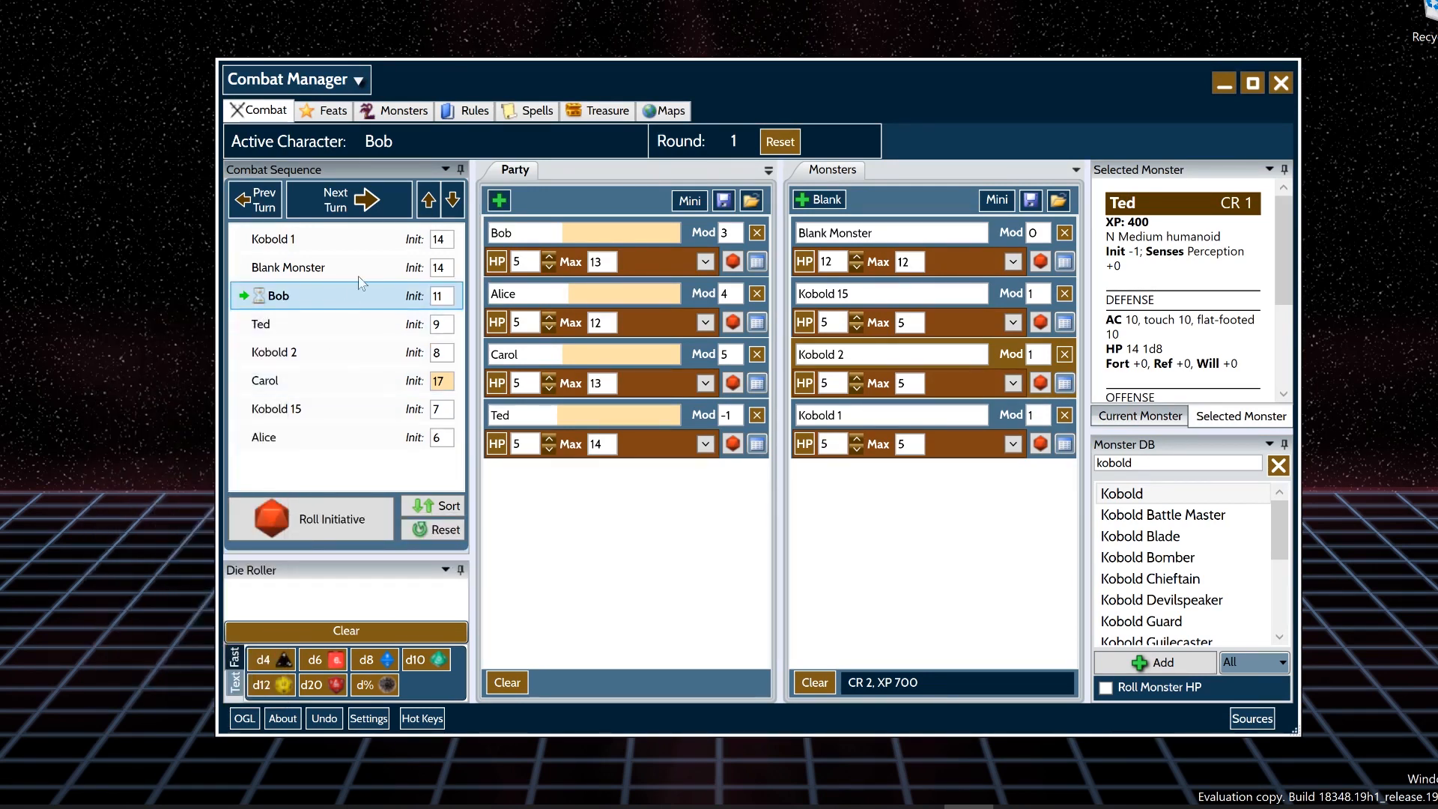
left_click(452, 201)
left_click(452, 200)
left_click(453, 200)
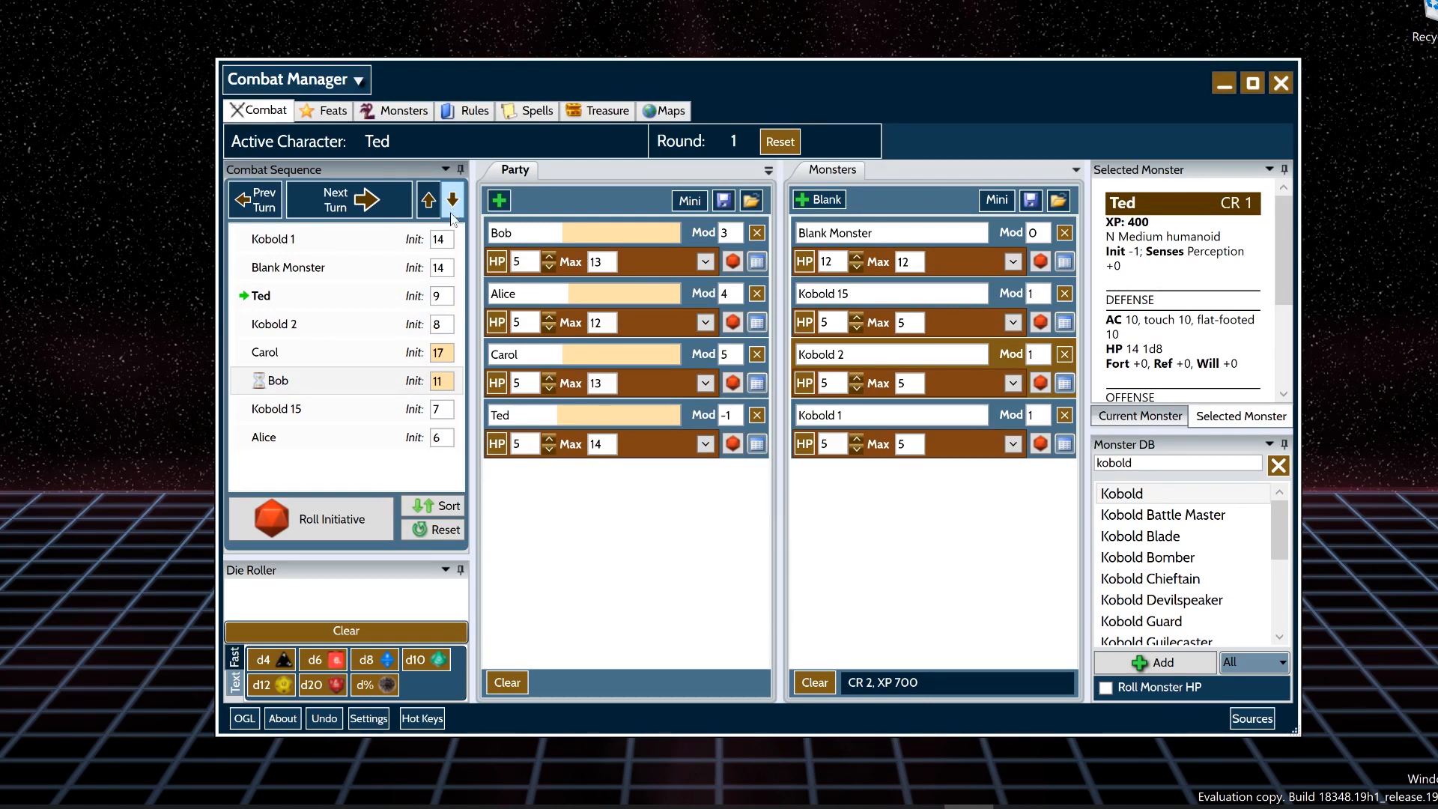
- Advance the turns to Kobold 15 and move the party member with initiative 11 to just below Blank Monster
left_click(371, 203)
left_click(372, 207)
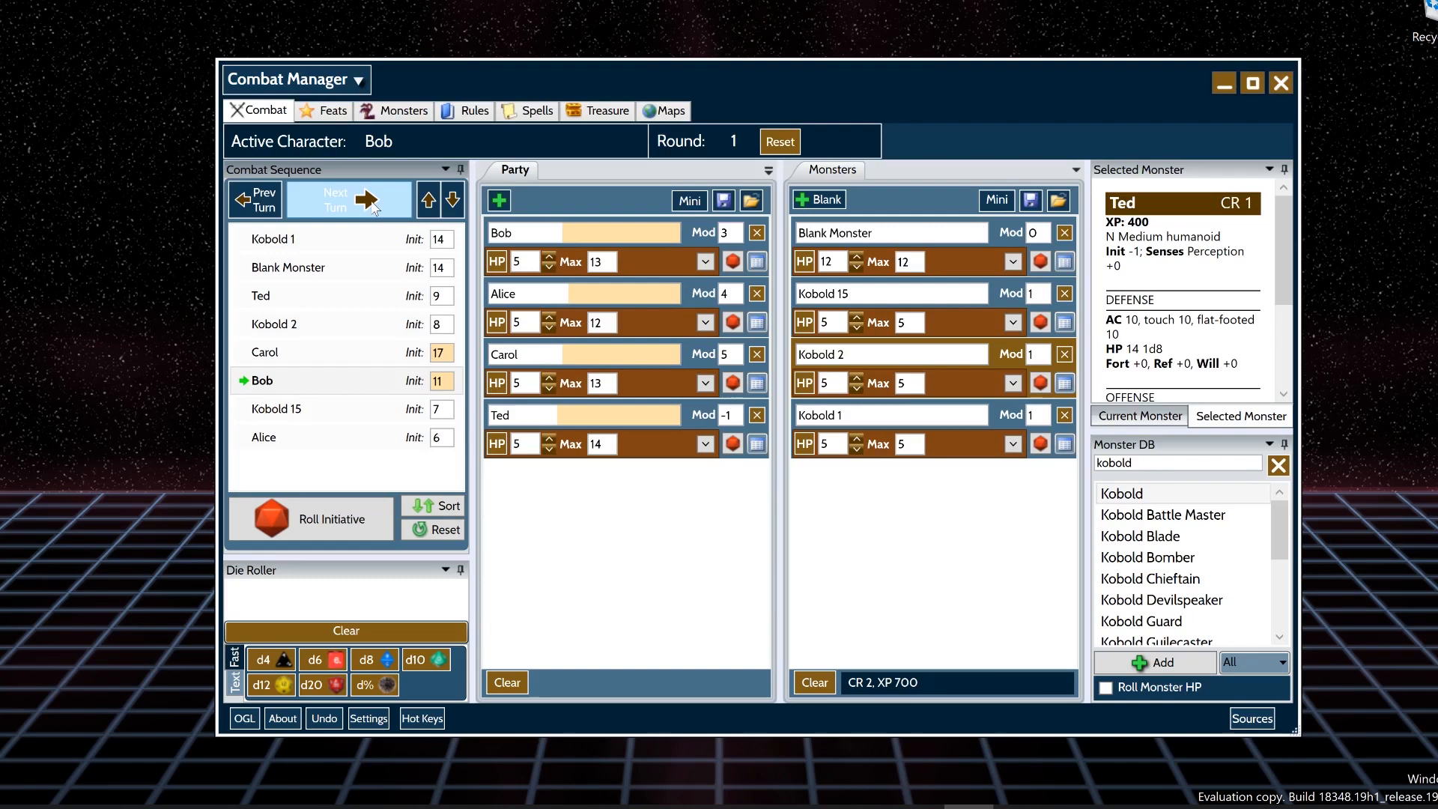
left_click(373, 207)
left_click_drag(325, 379, 351, 295)
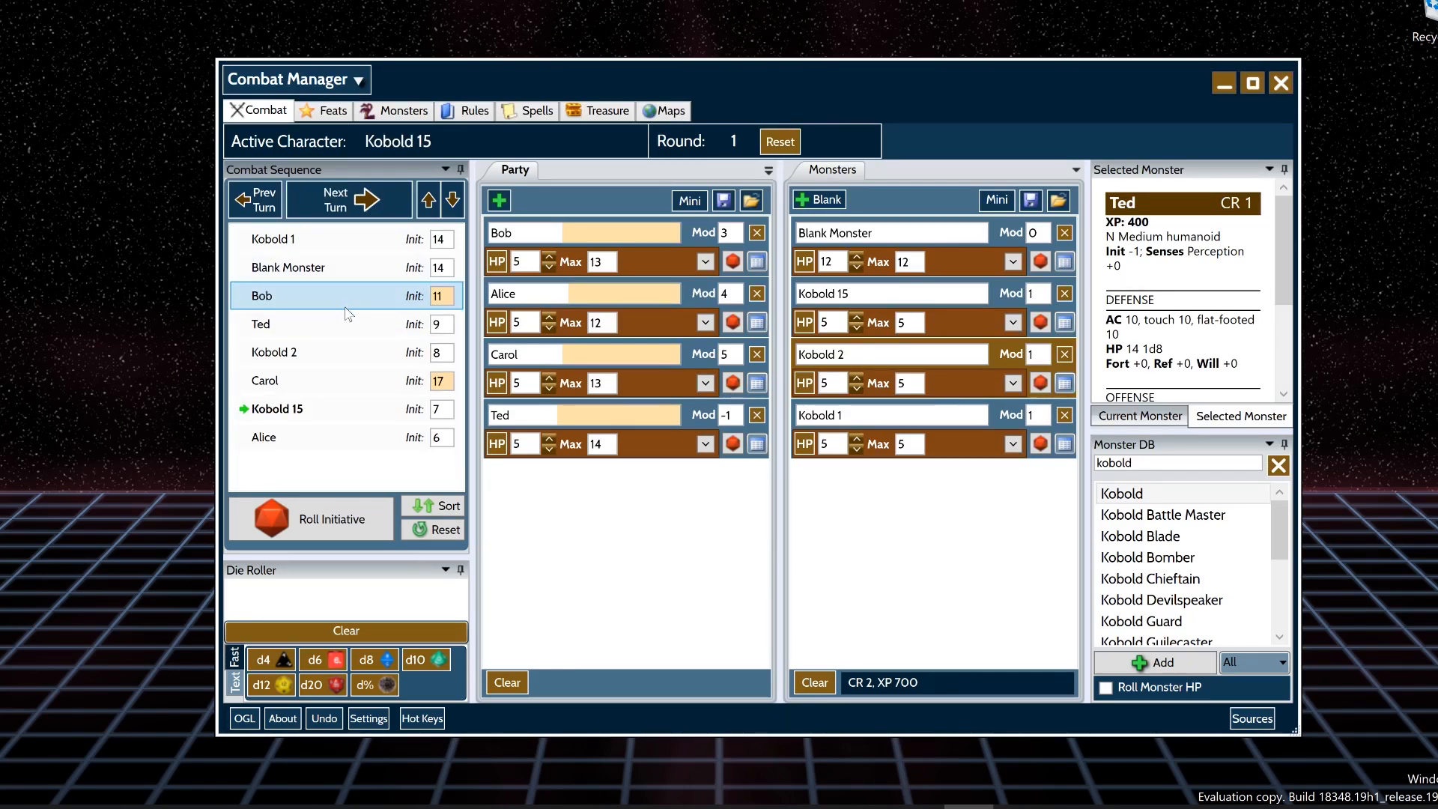
- Ready an action for the party member with initiative 11, and step the turns forward and back to Kobold 15
right_click(346, 313)
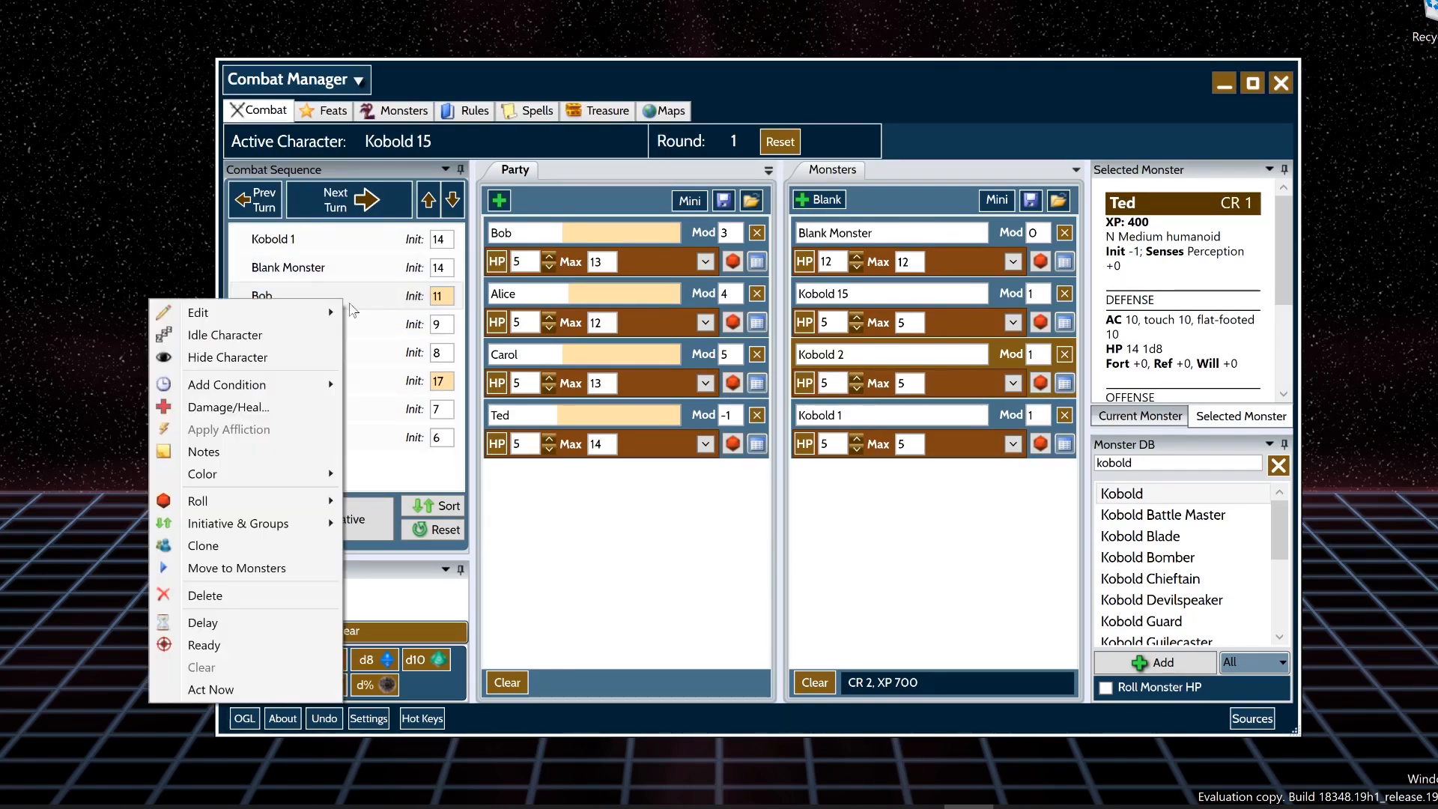
left_click(249, 656)
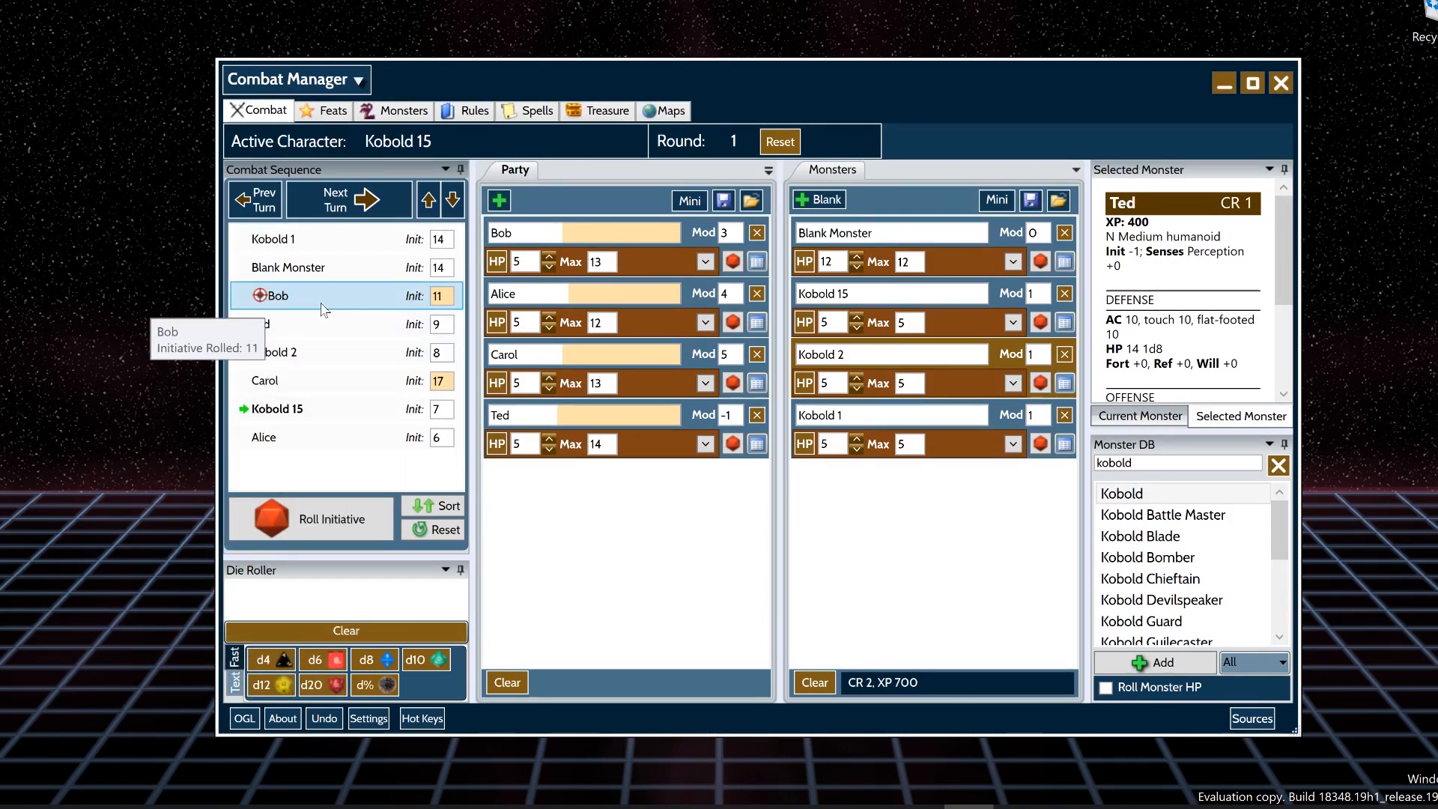
left_click(348, 210)
left_click(277, 210)
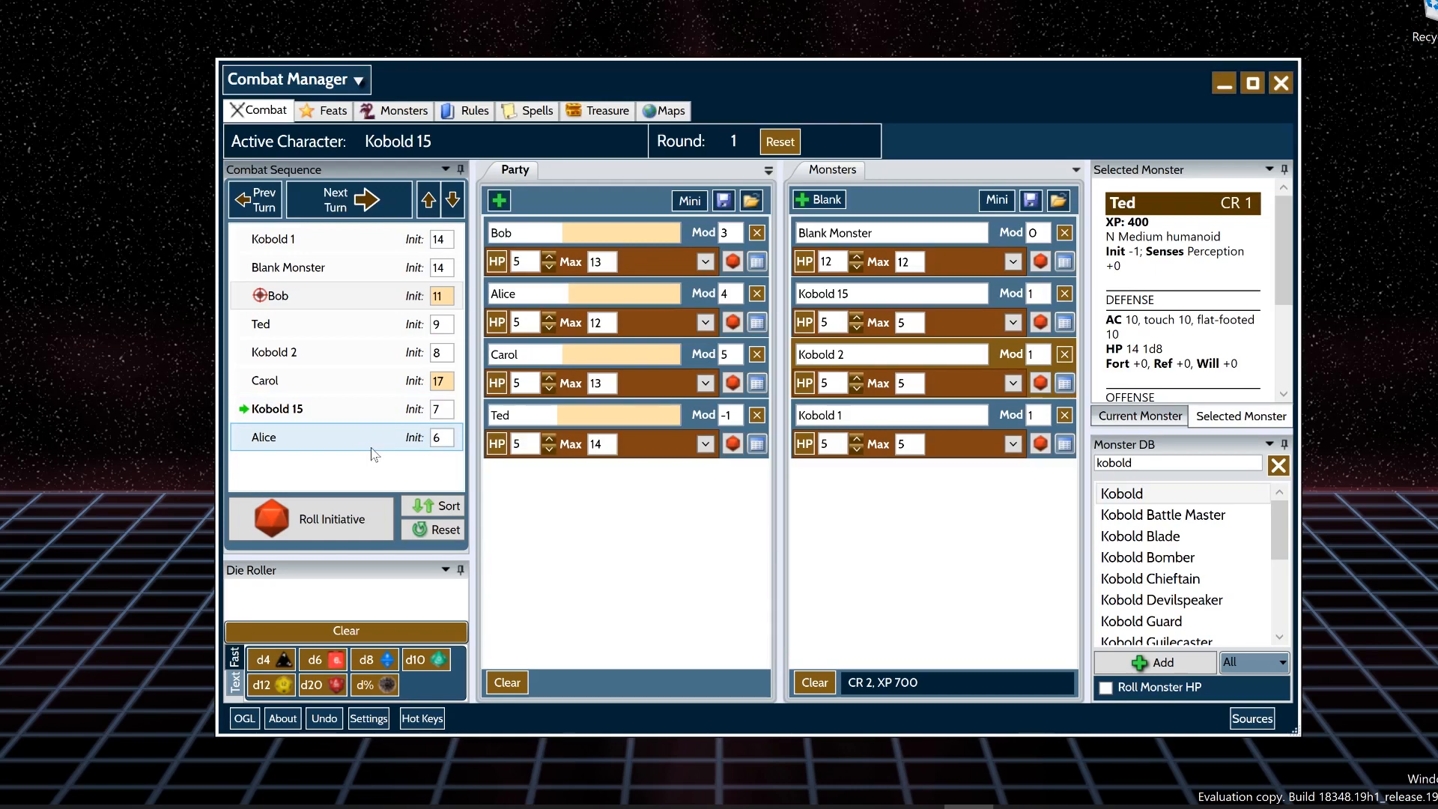
- Have the readied party member with initiative 11 act now, directly before Kobold 15
right_click(324, 417)
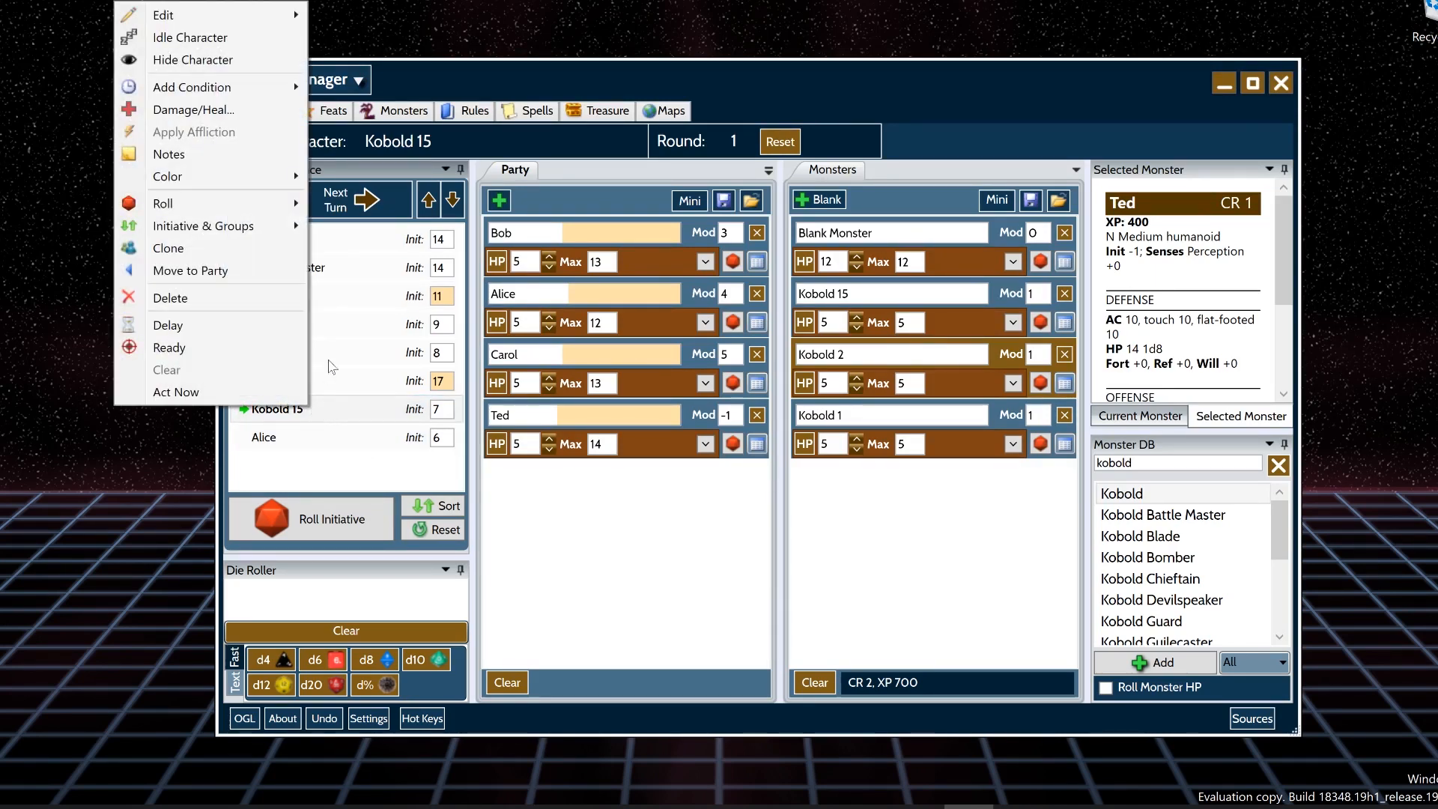
right_click(352, 294)
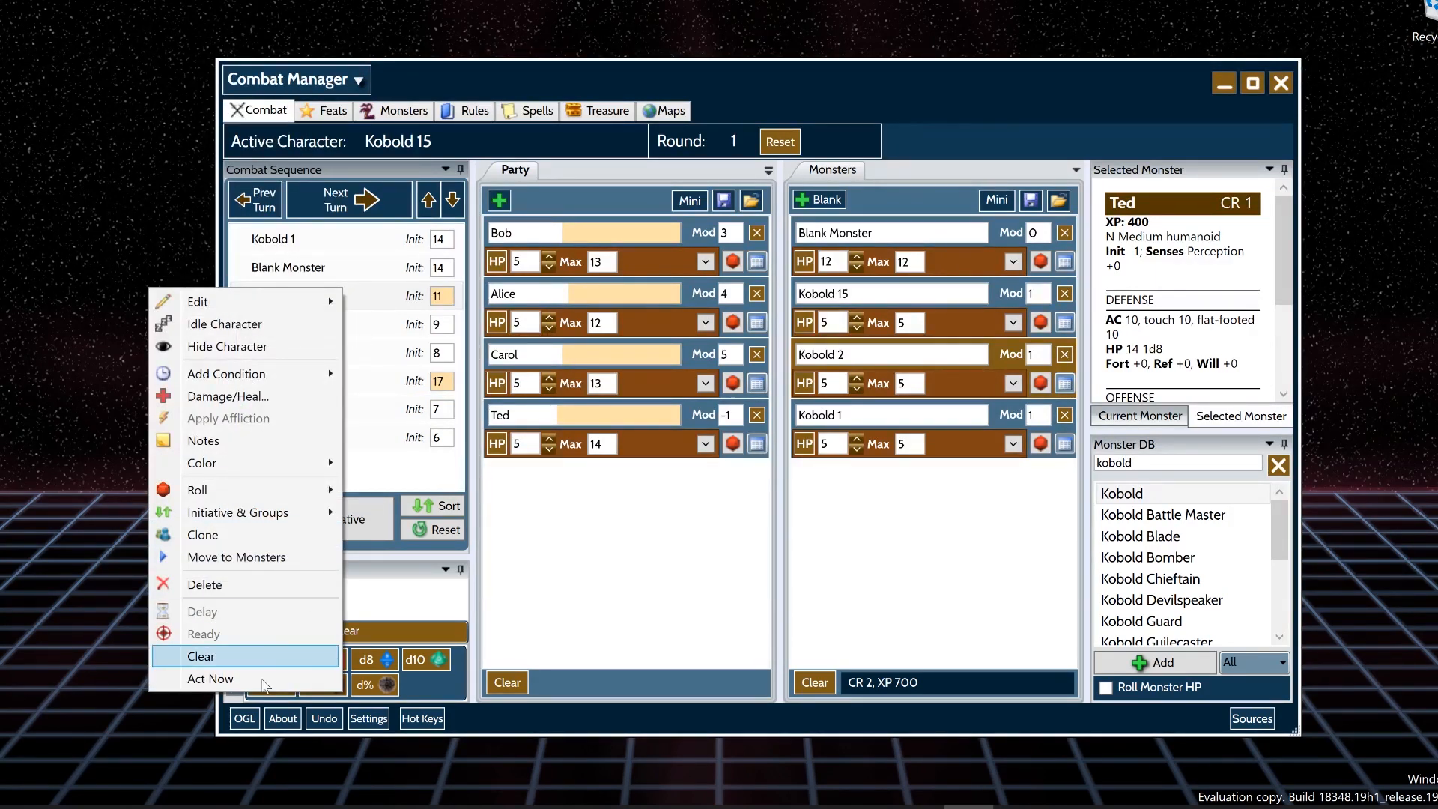
left_click(234, 679)
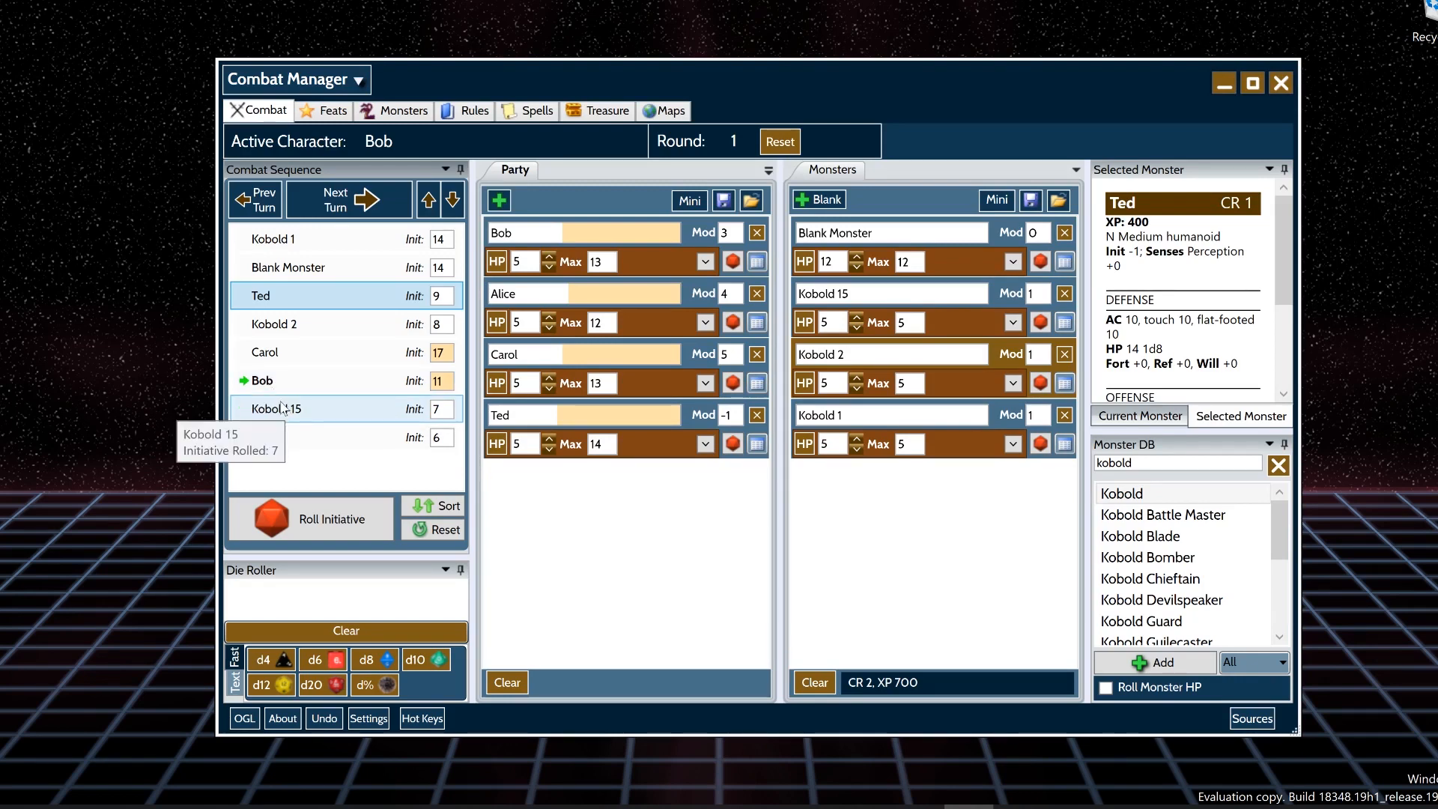
left_click(345, 375)
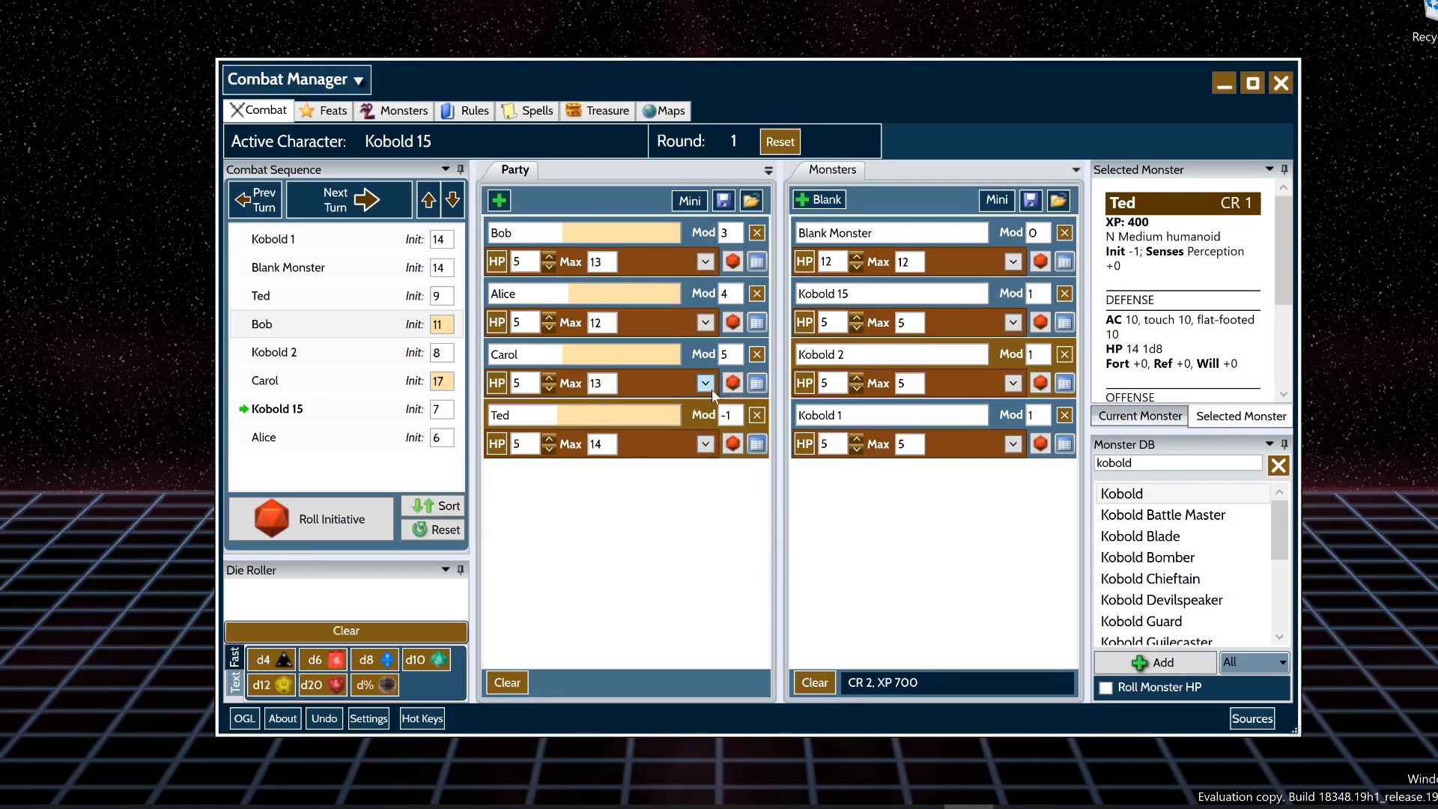
- Roll a new individual initiative for Kobold 15 and link its initiative to Kobold 1
right_click(1002, 316)
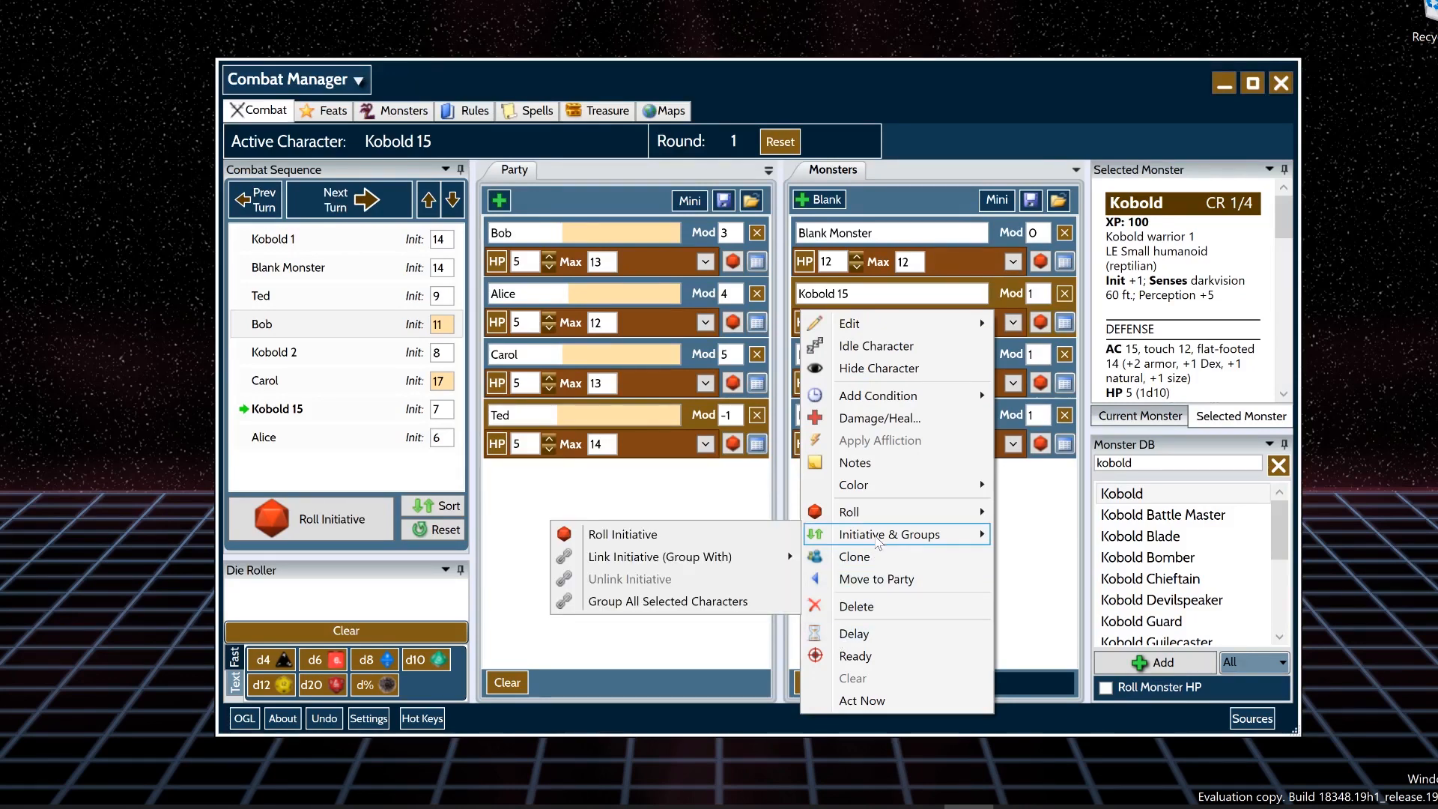
left_click(733, 531)
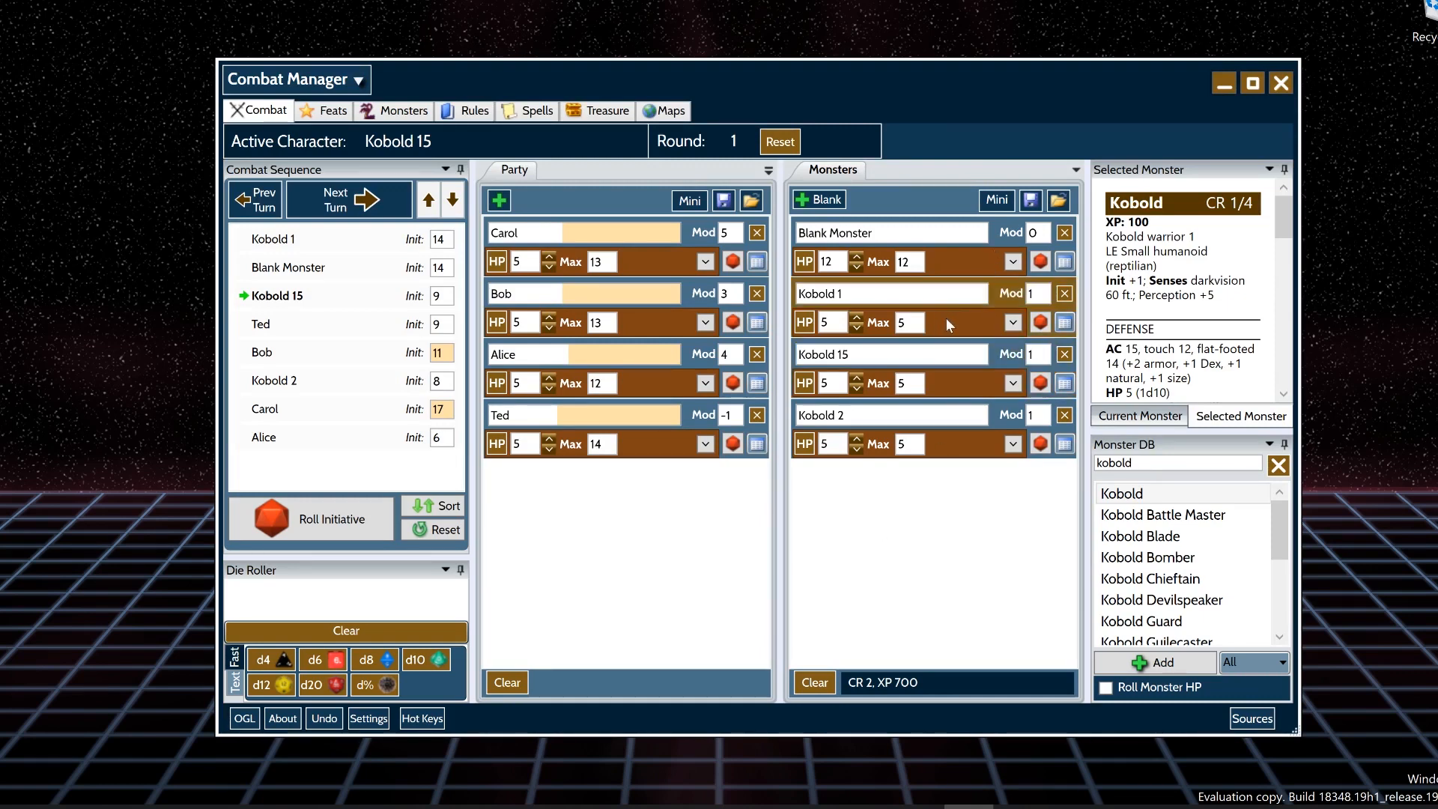
right_click(952, 388)
mouse_move(880, 615)
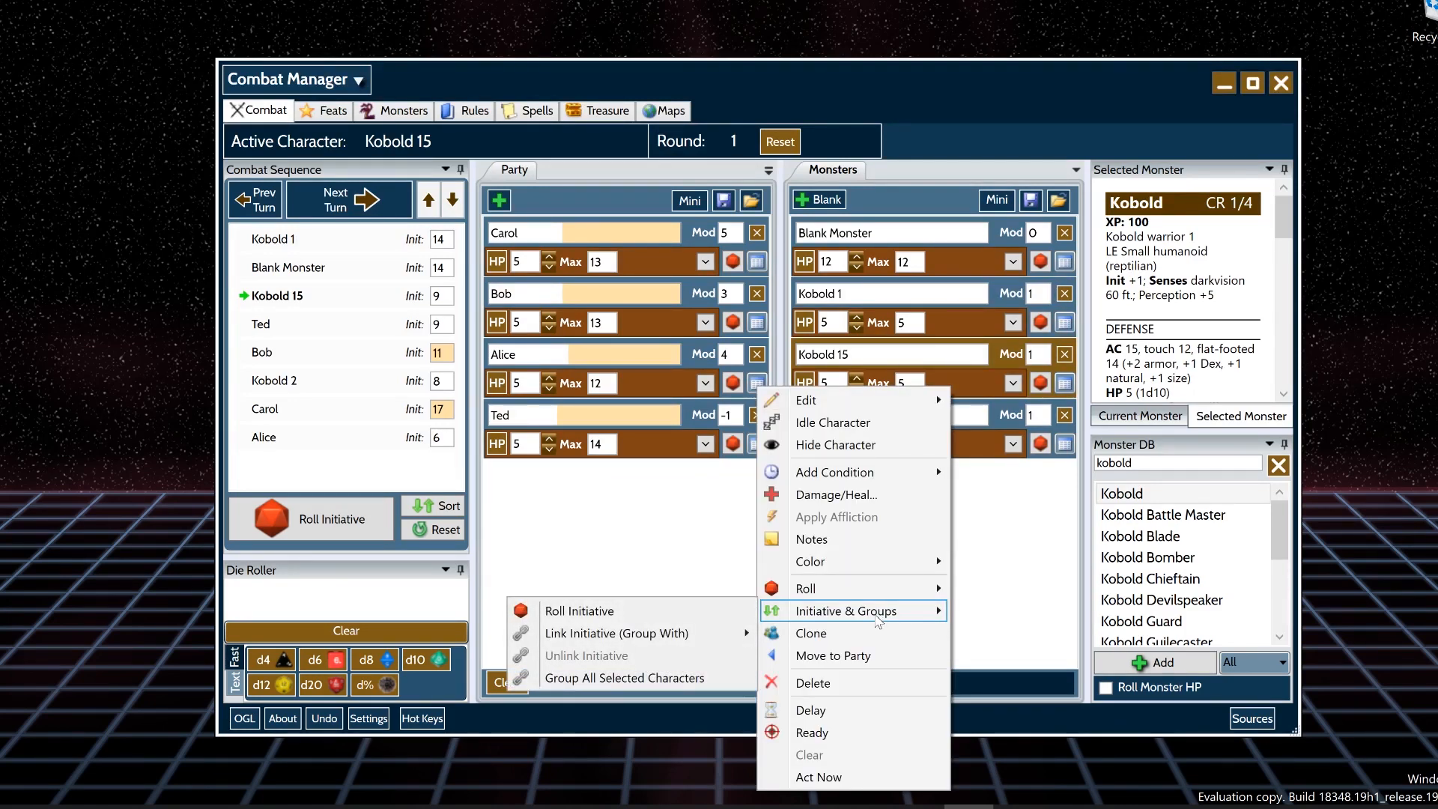
mouse_move(718, 641)
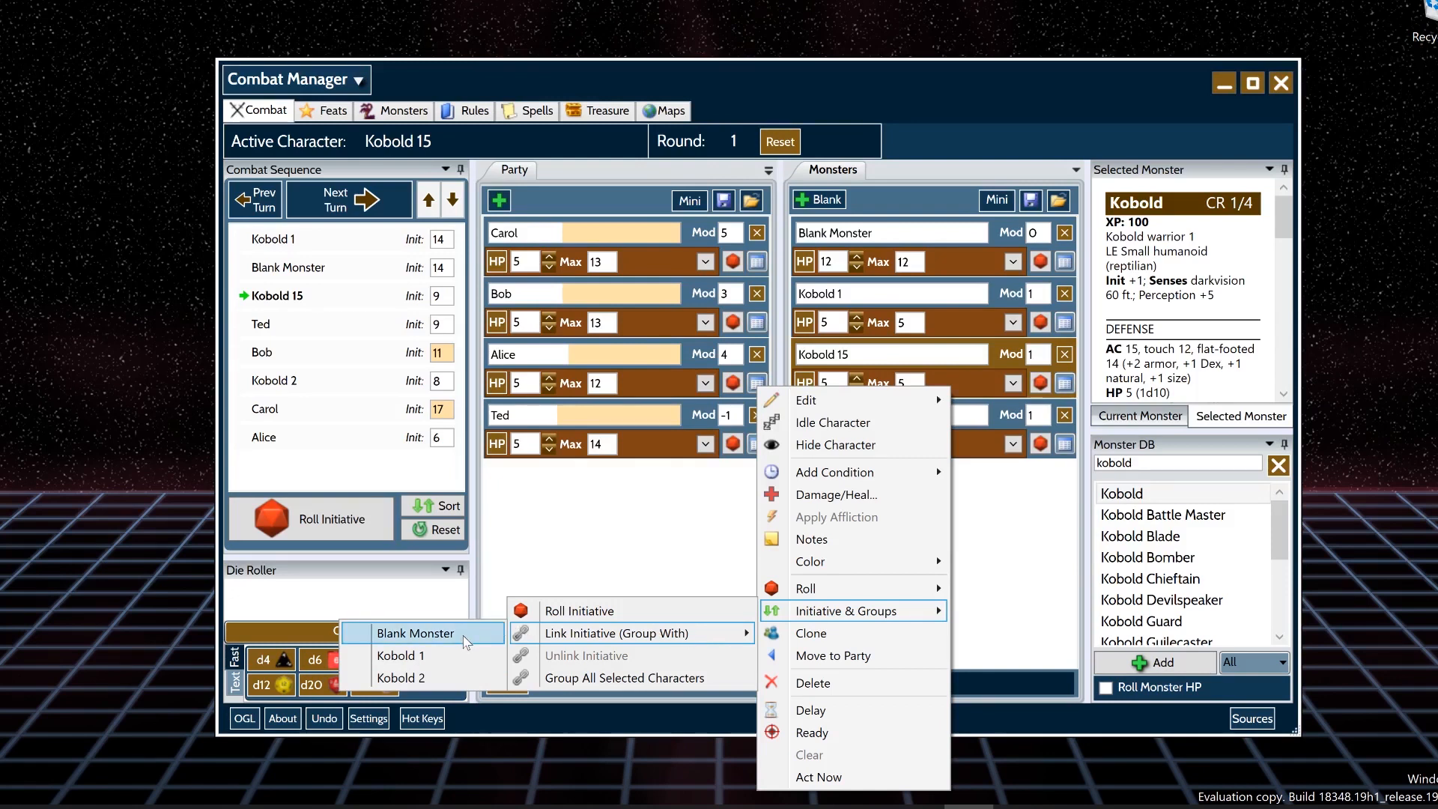
left_click(457, 656)
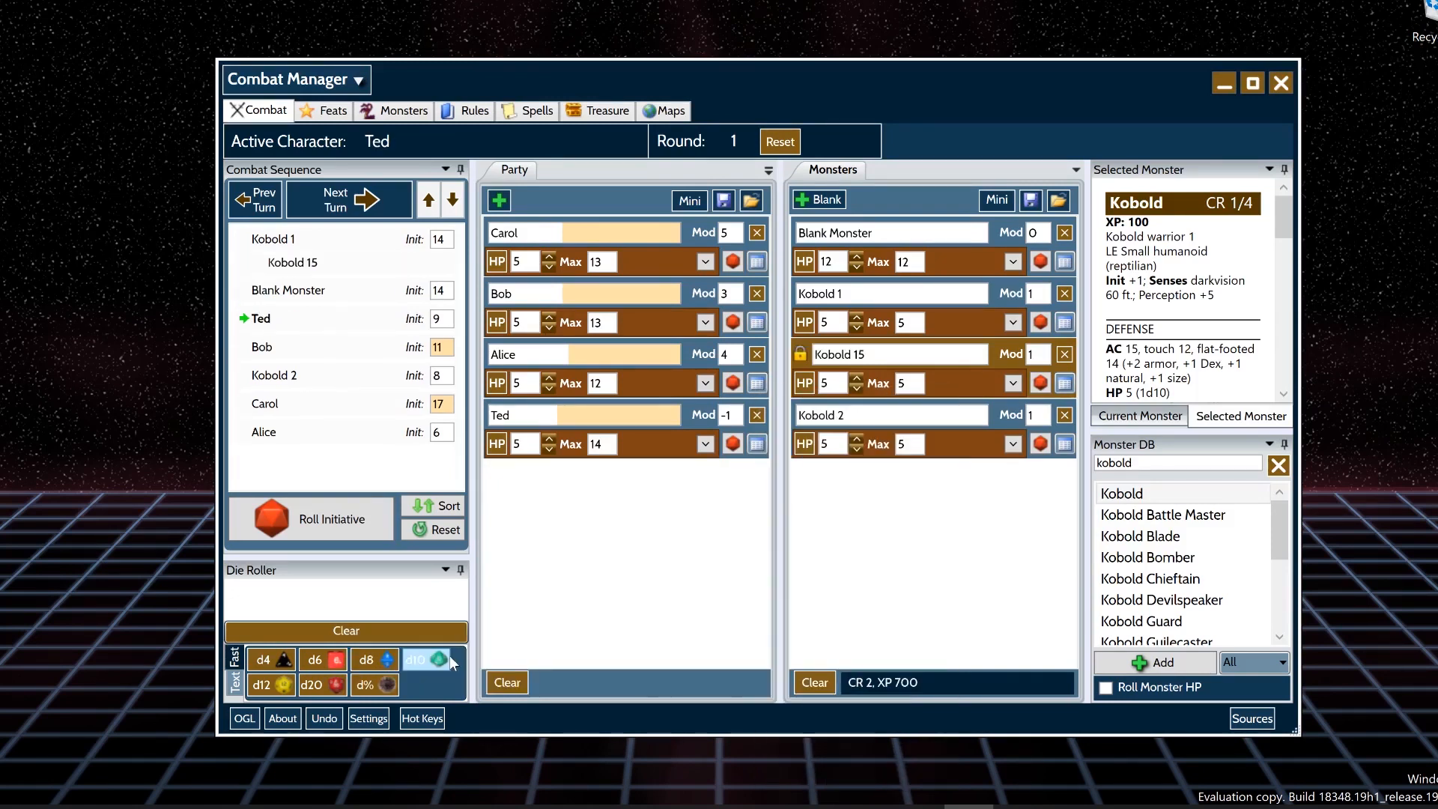
- Unlink Kobold 15's initiative from Kobold 1
right_click(800, 358)
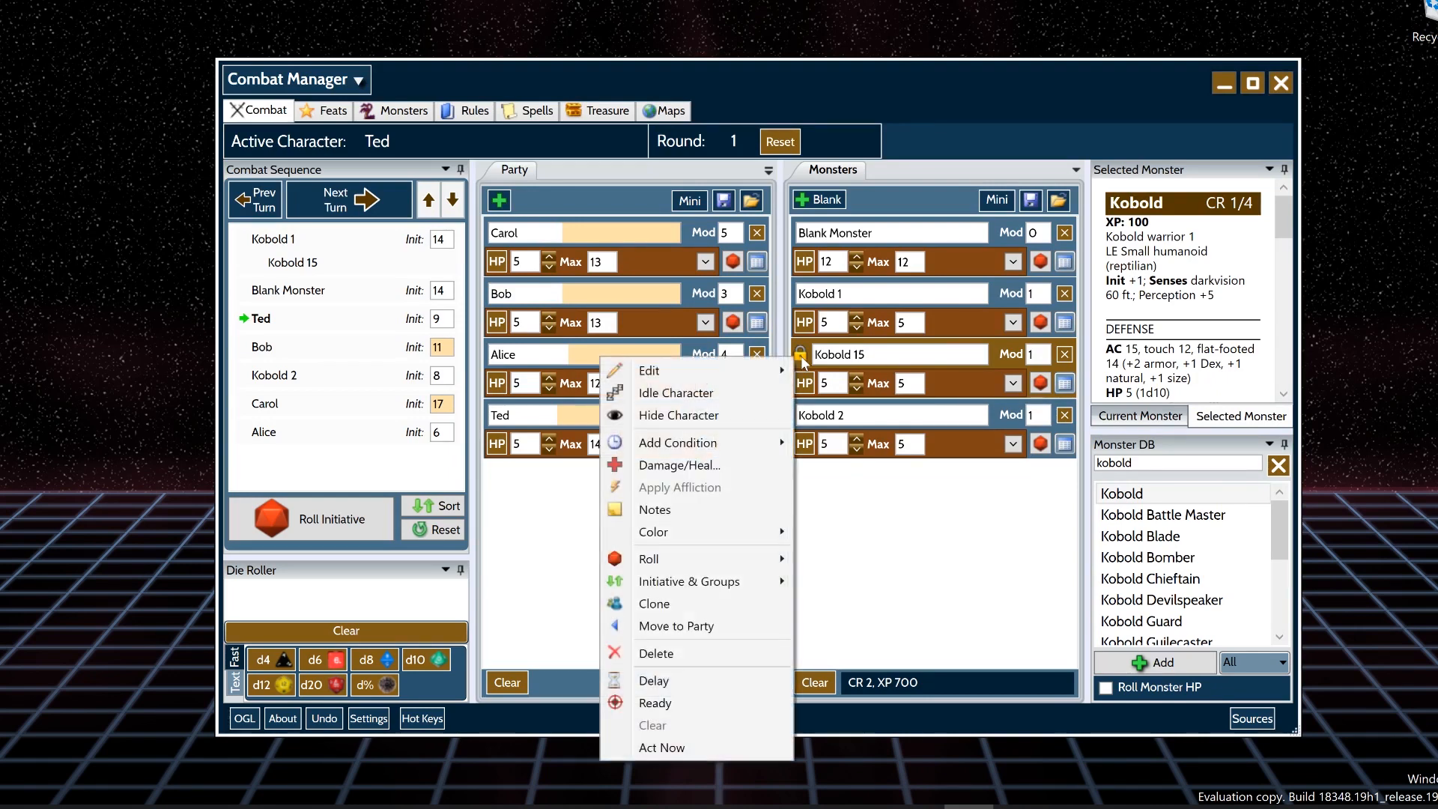
mouse_move(695, 587)
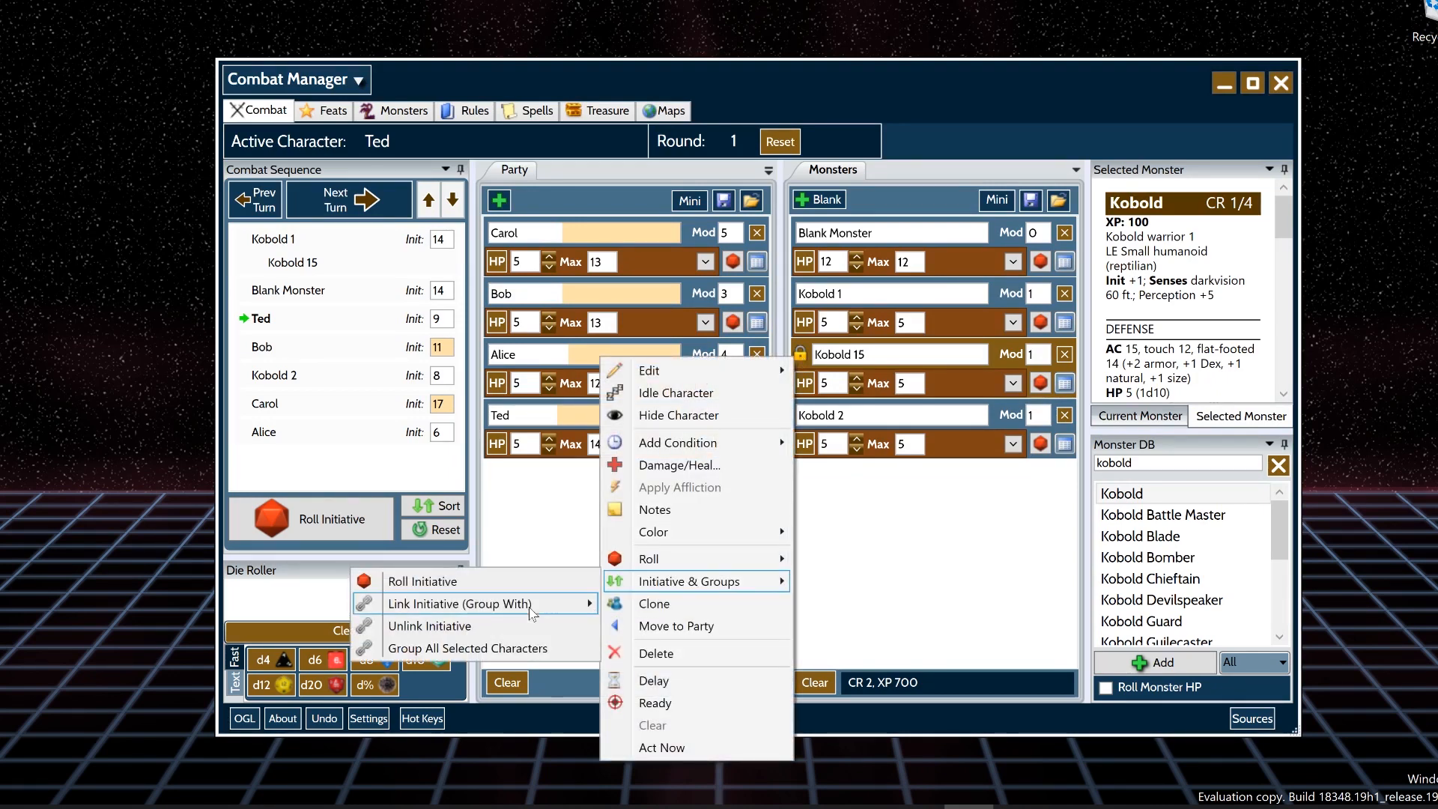
left_click(434, 627)
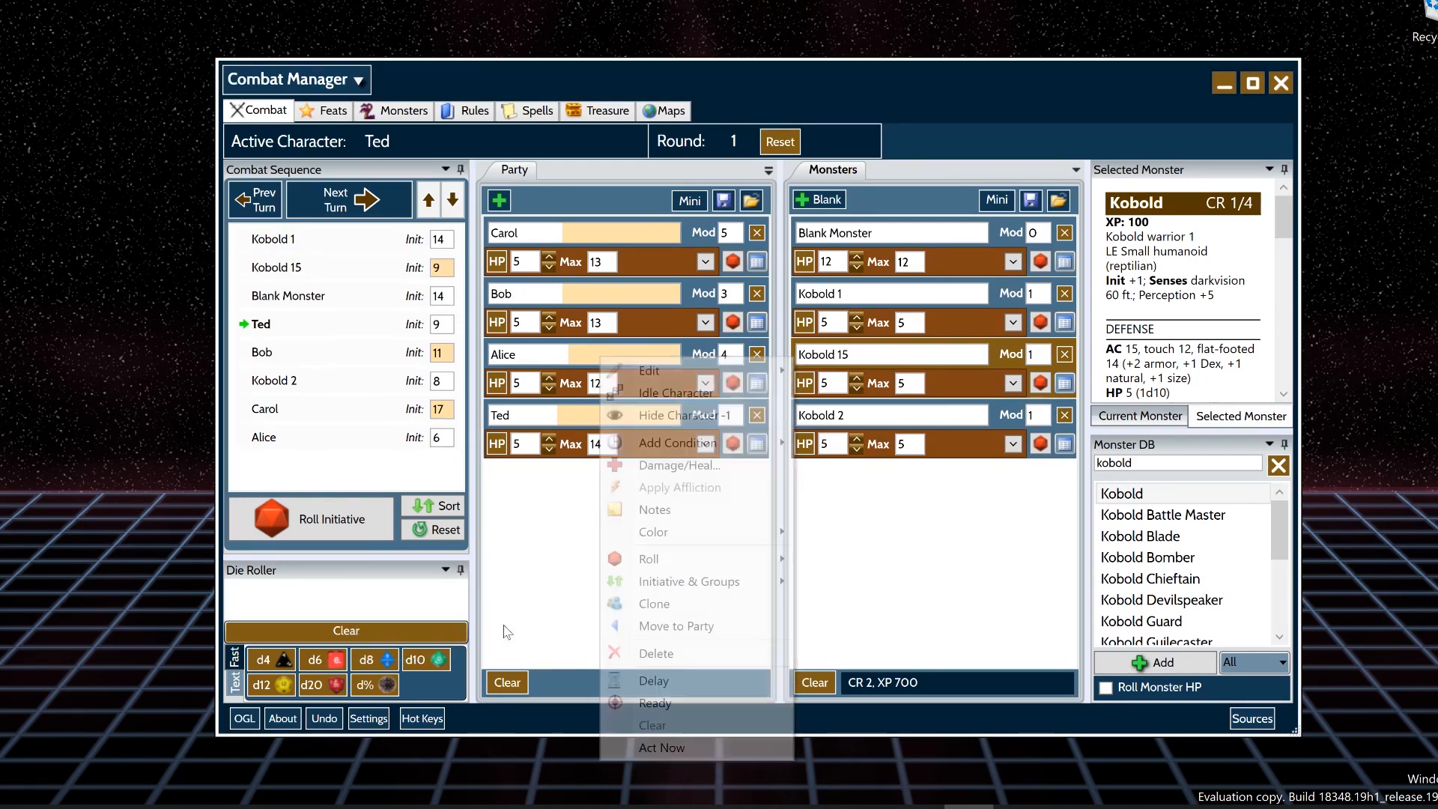
- Link Kobold 2's initiative to Kobold 1 and select their group in the combat sequence
right_click(945, 439)
mouse_move(844, 262)
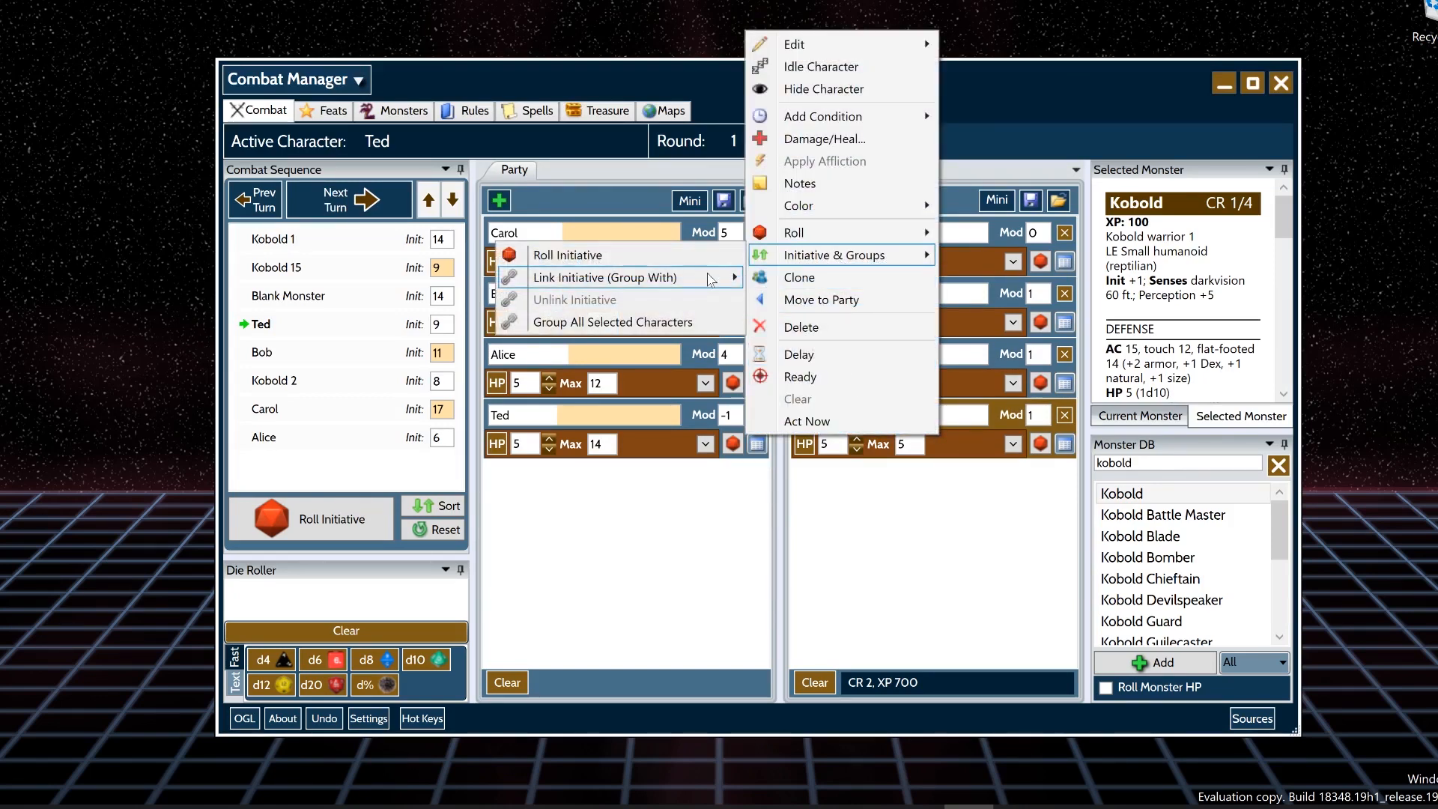
mouse_move(670, 281)
left_click(451, 301)
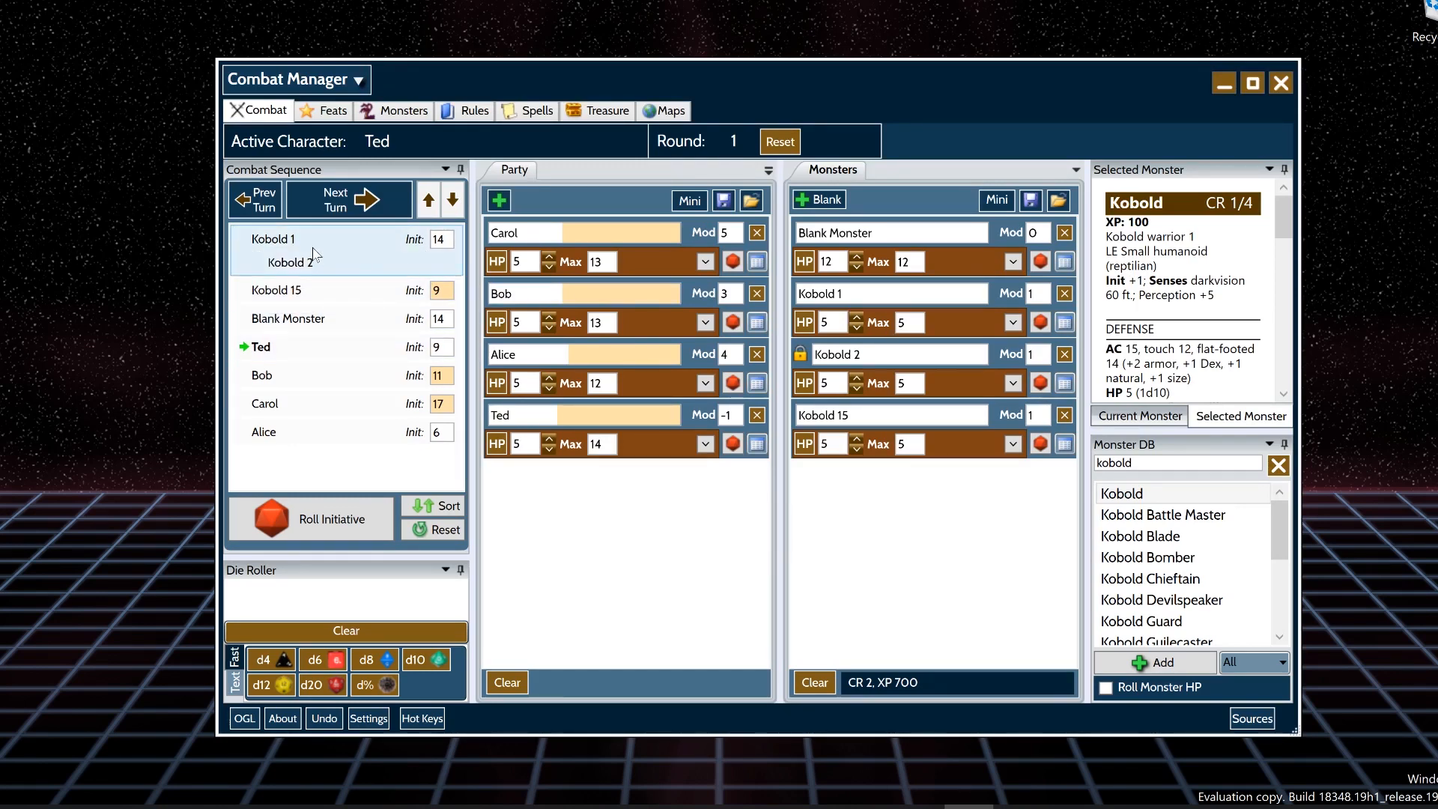
left_click(300, 270)
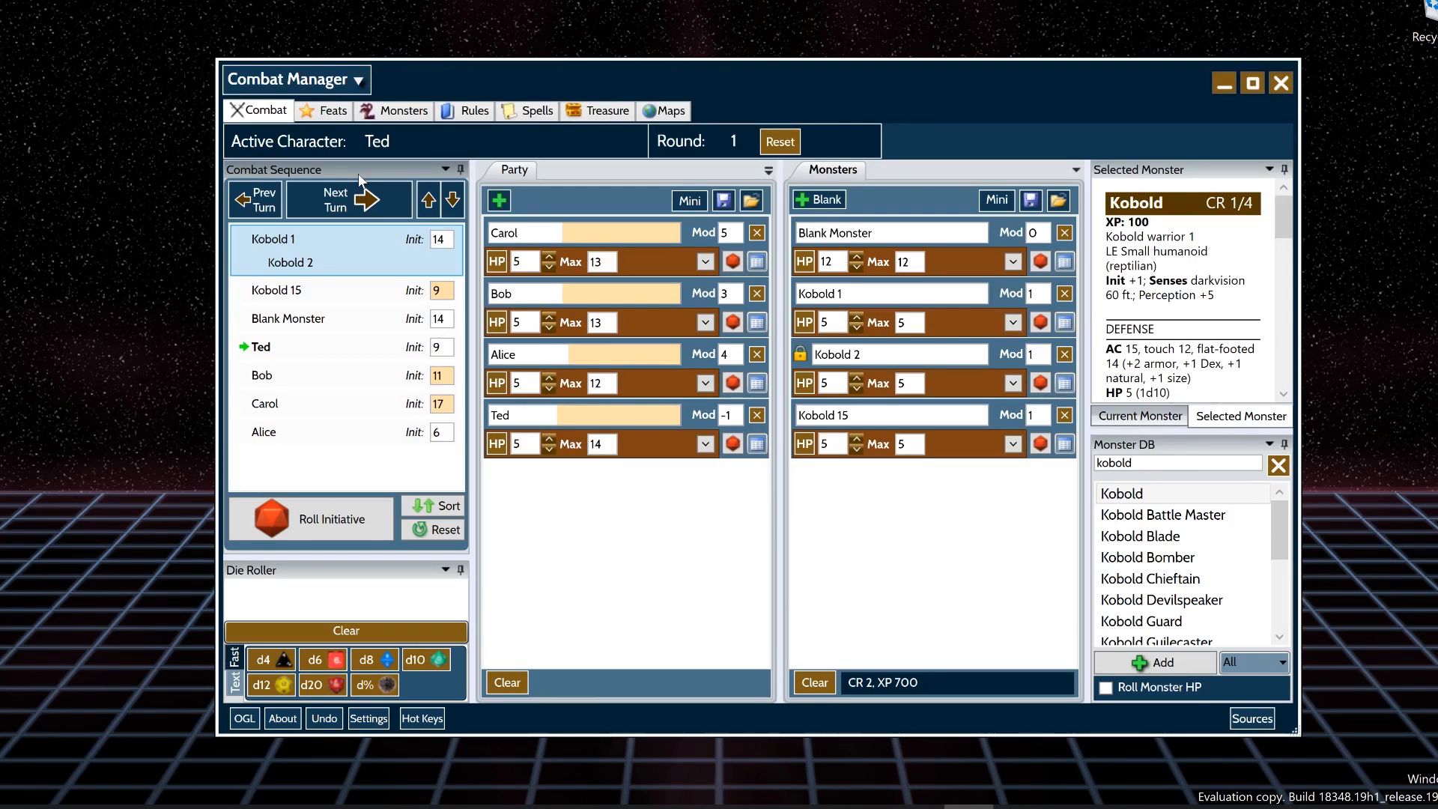
- Link Kobold 15's initiative to Kobold 1 so that it joins the group with Kobold 2
left_click(955, 376)
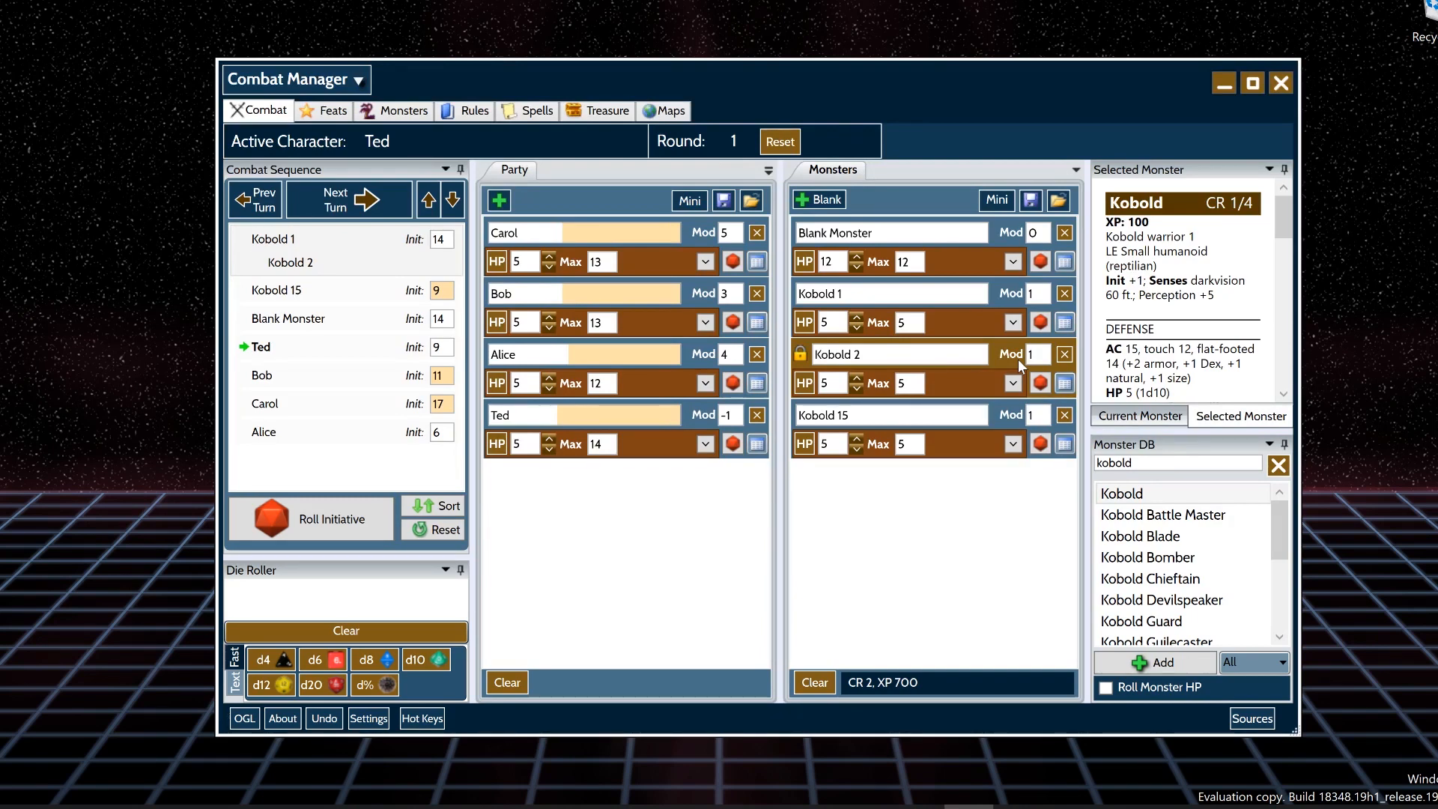
right_click(1018, 358)
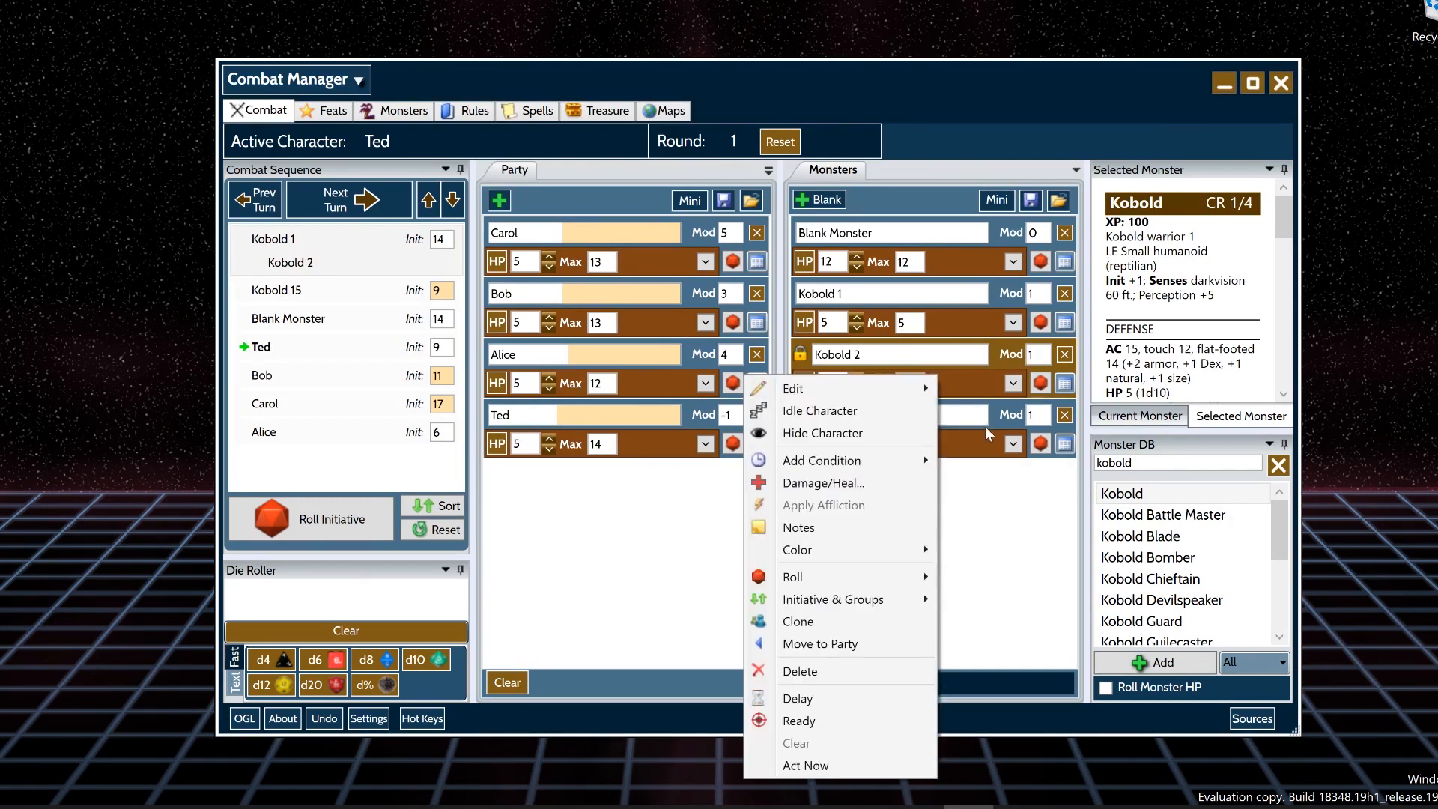
left_click(987, 429)
right_click(995, 438)
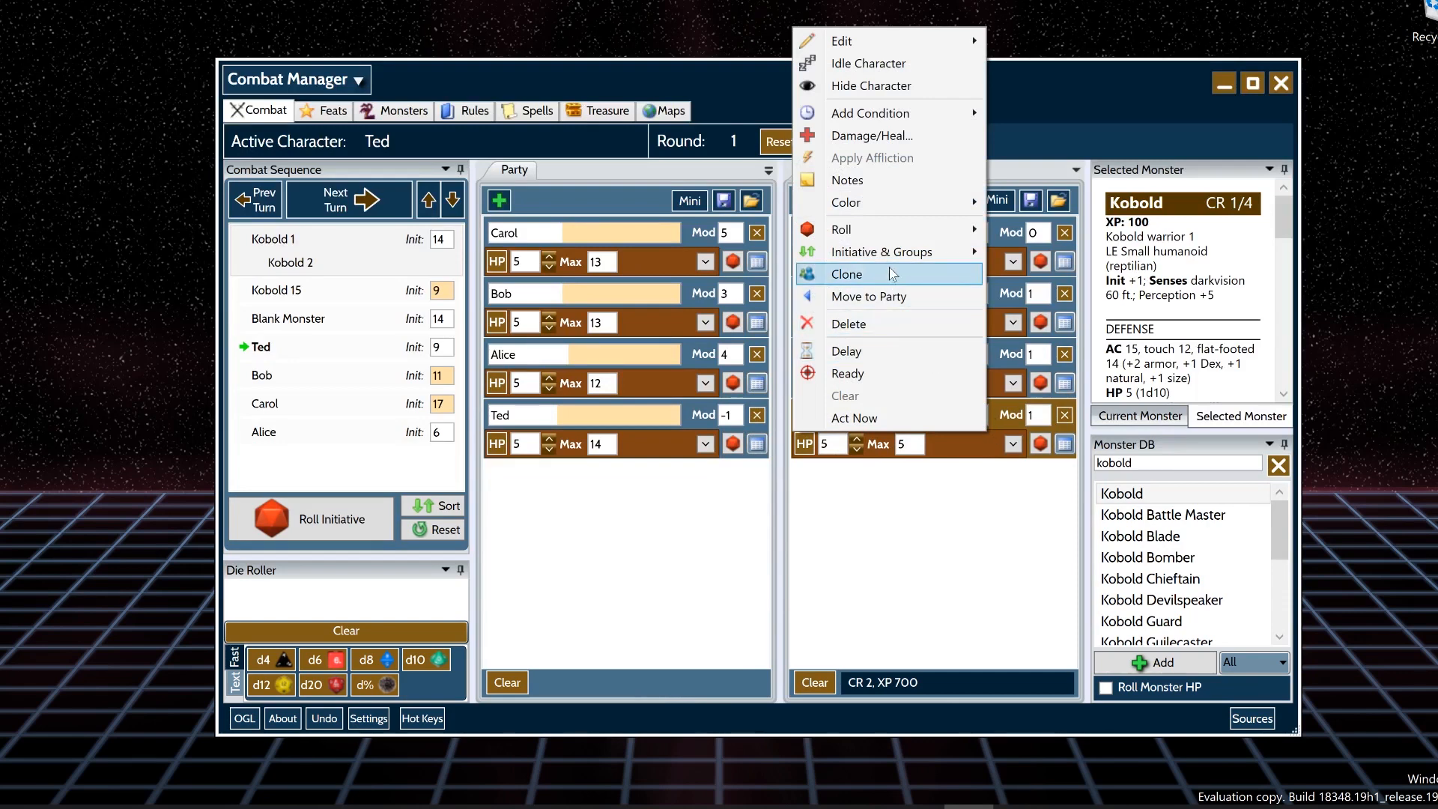
mouse_move(884, 252)
mouse_move(652, 274)
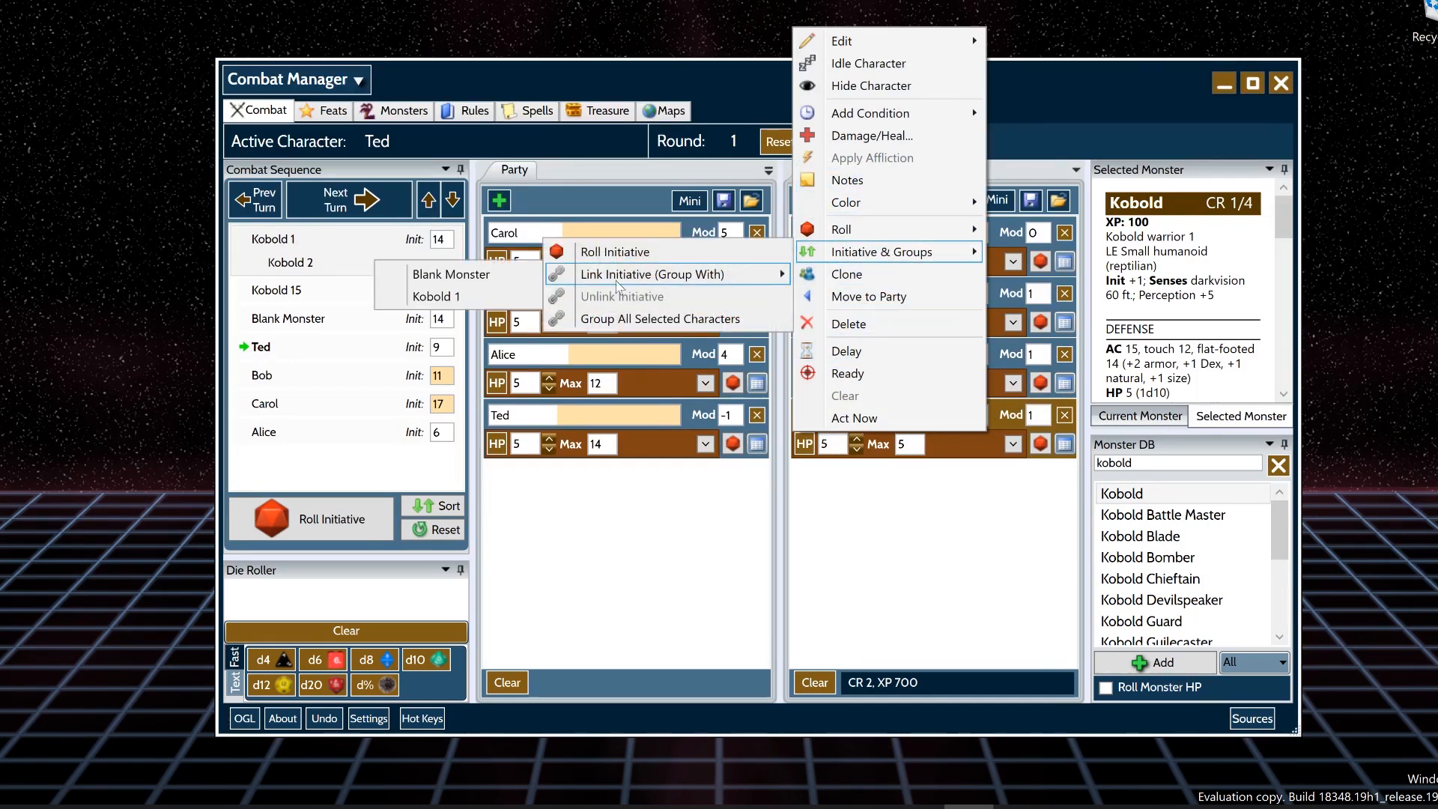
left_click(512, 297)
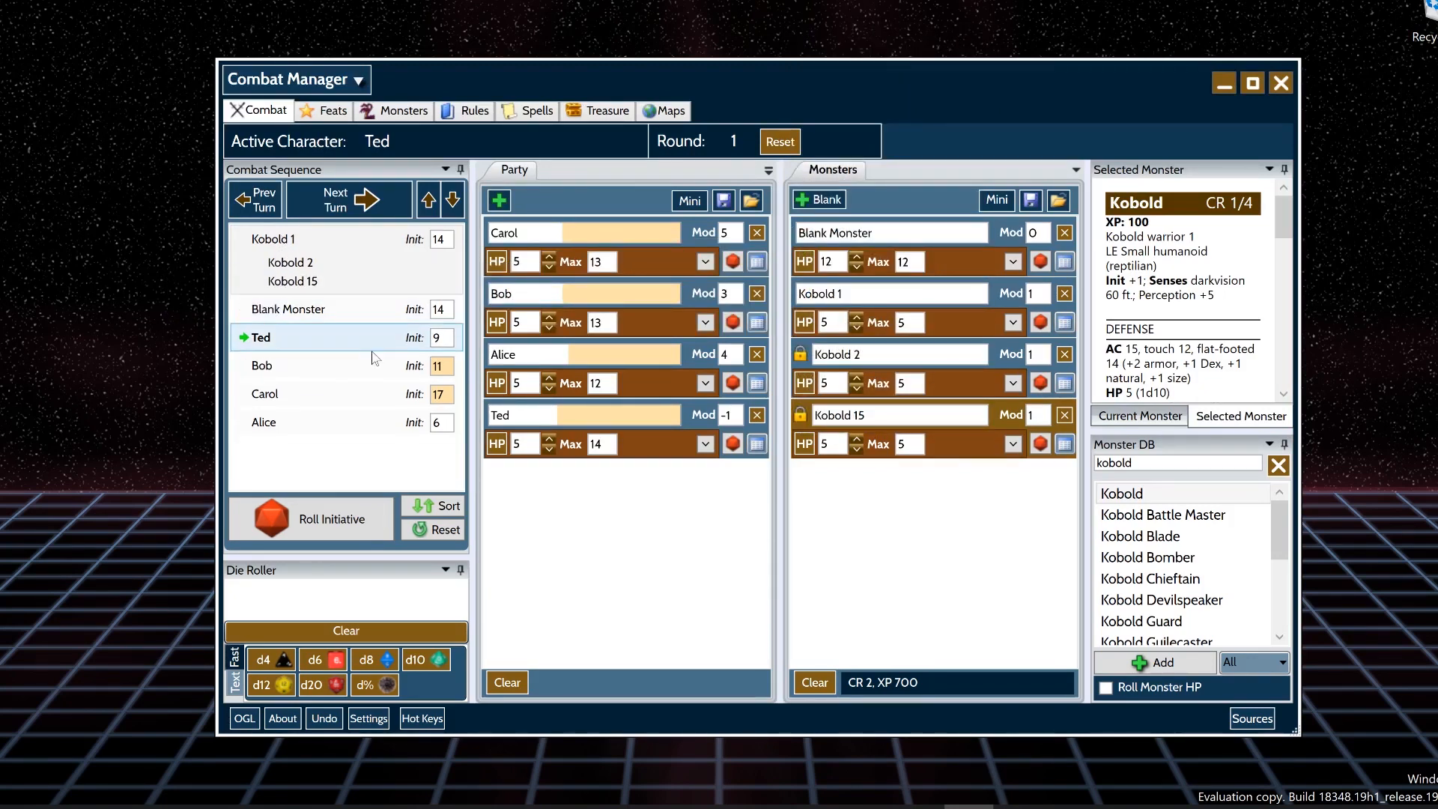
- Unlink the initiatives of Kobold 2 and Kobold 15 from Kobold 1
right_click(946, 378)
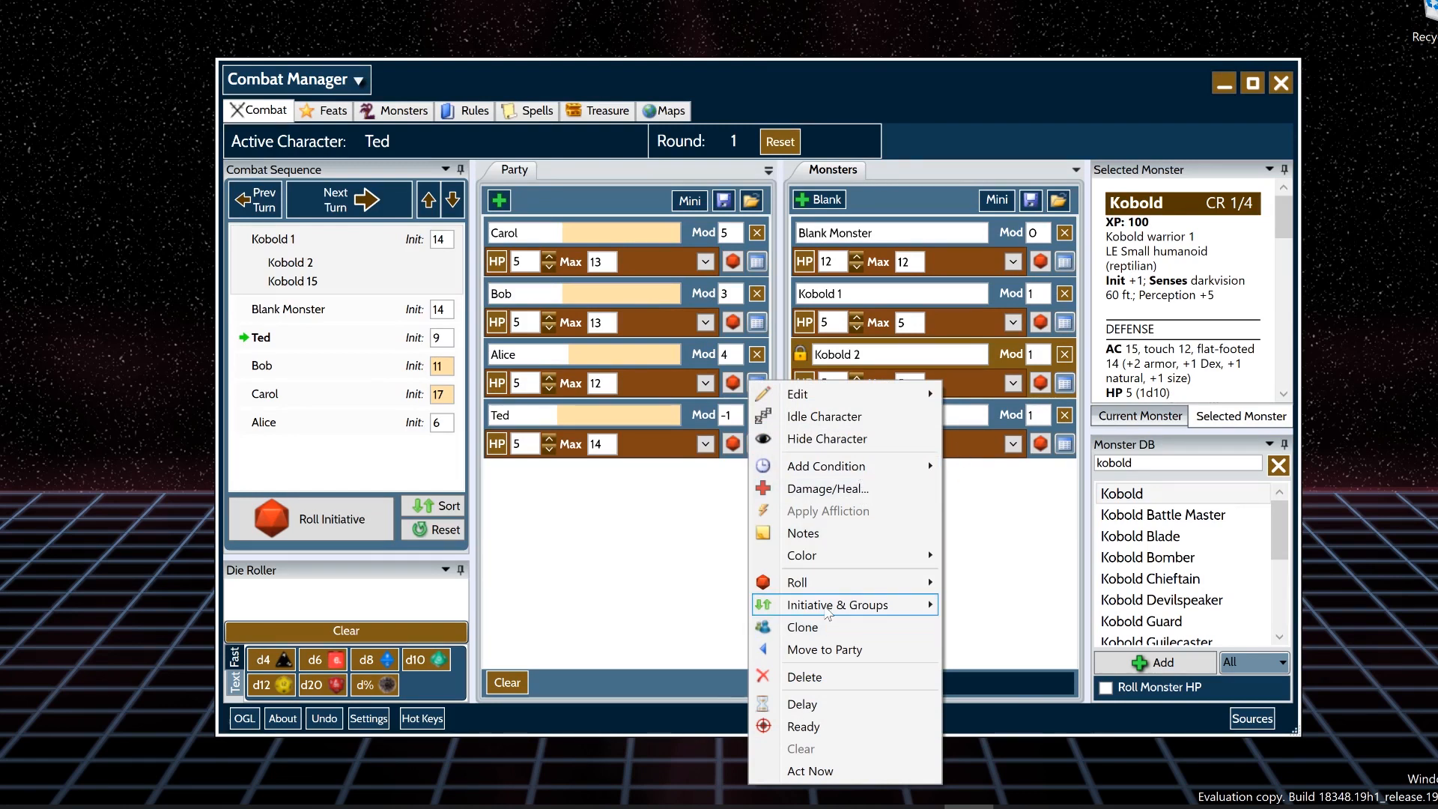
mouse_move(838, 604)
left_click(690, 650)
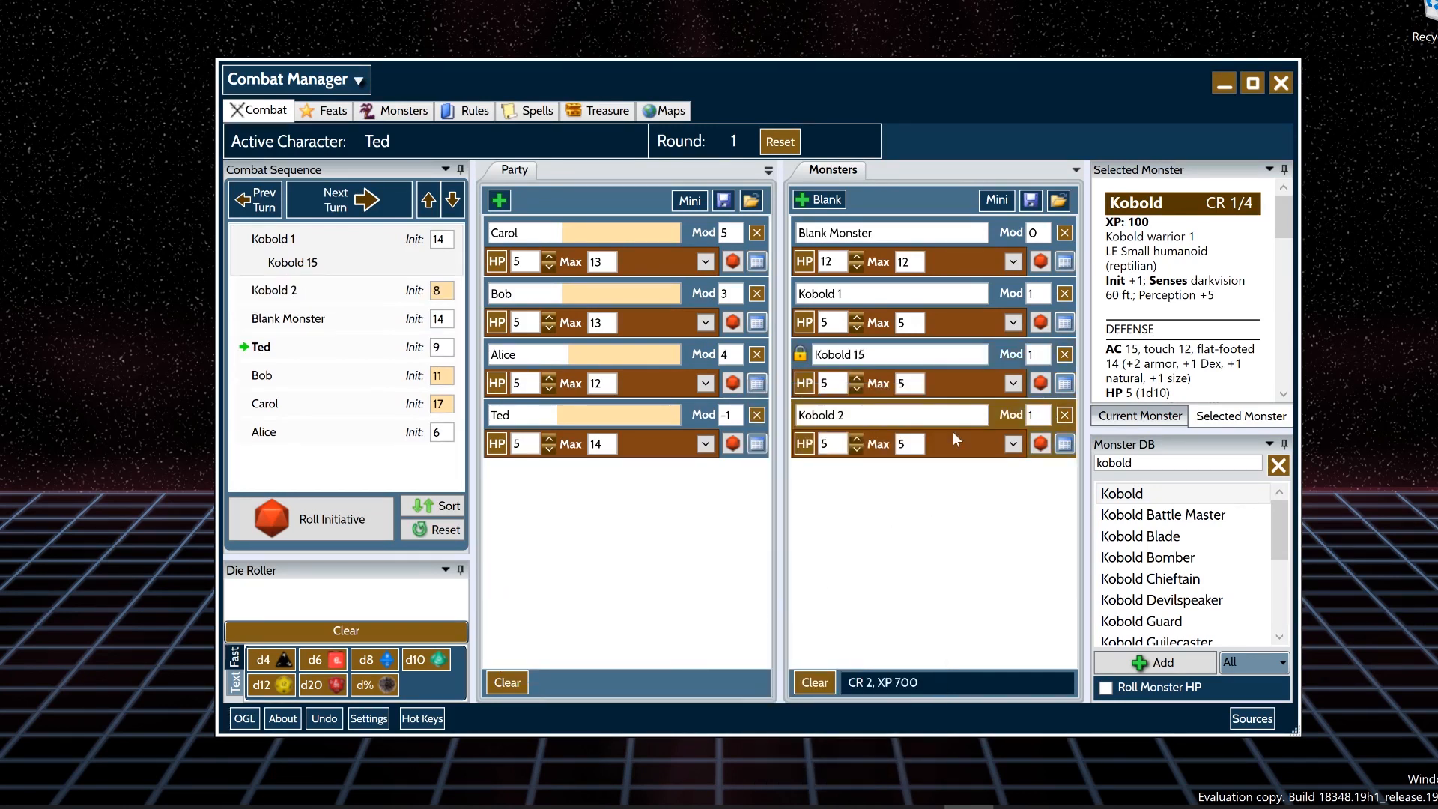
right_click(948, 380)
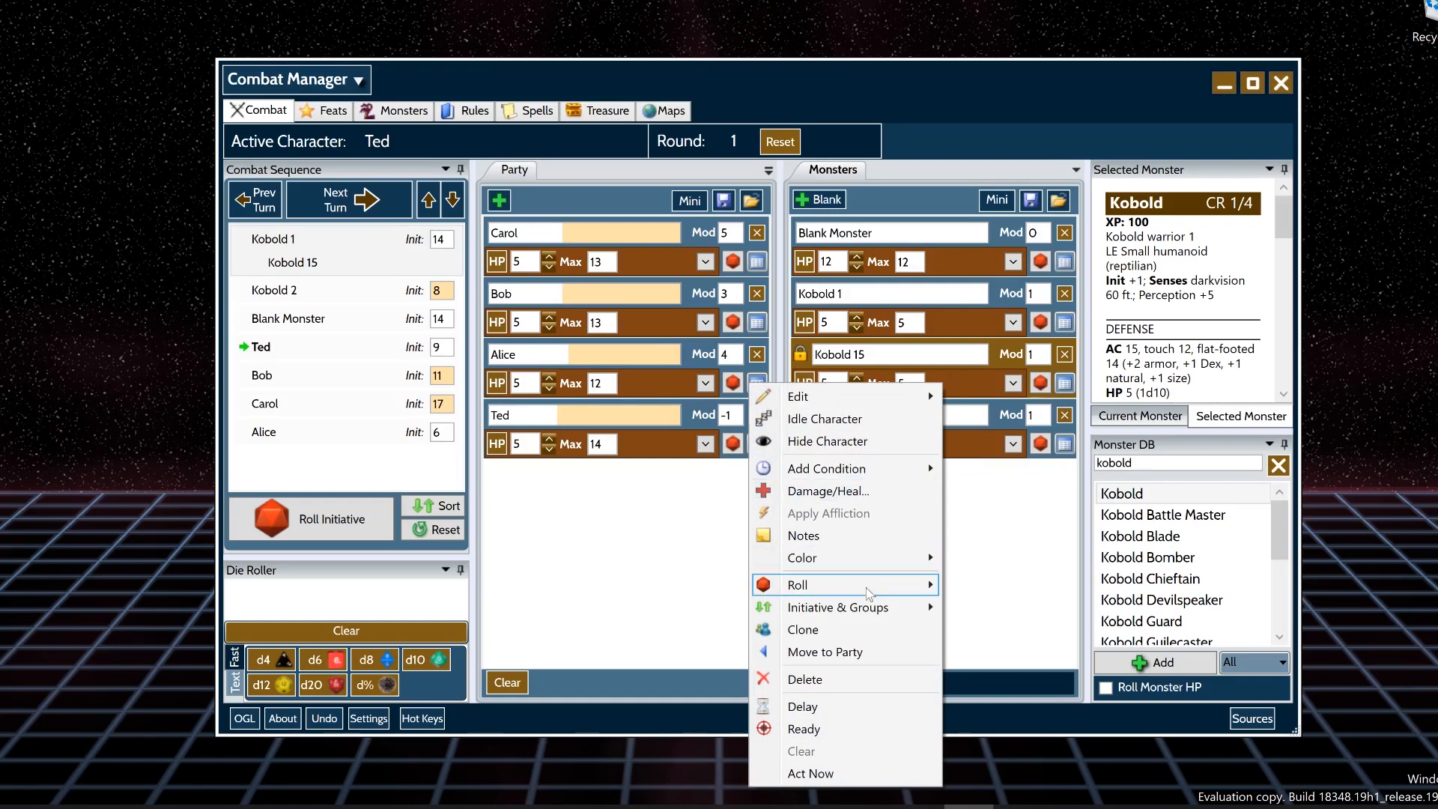
mouse_move(856, 613)
left_click(663, 652)
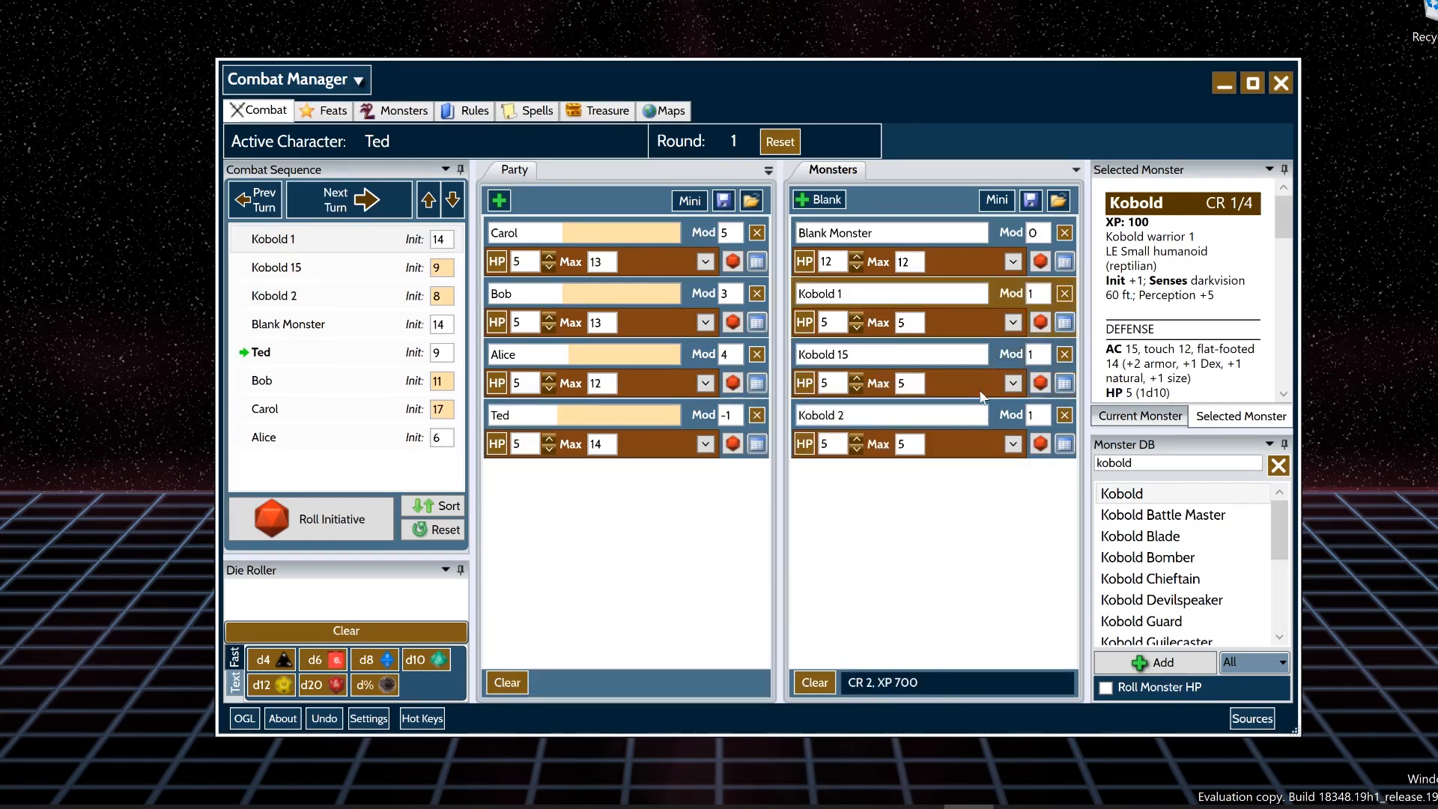
- Select Kobold 1, Kobold 15 and Kobold 2 together in the monster list and group all selected characters
left_click(956, 439)
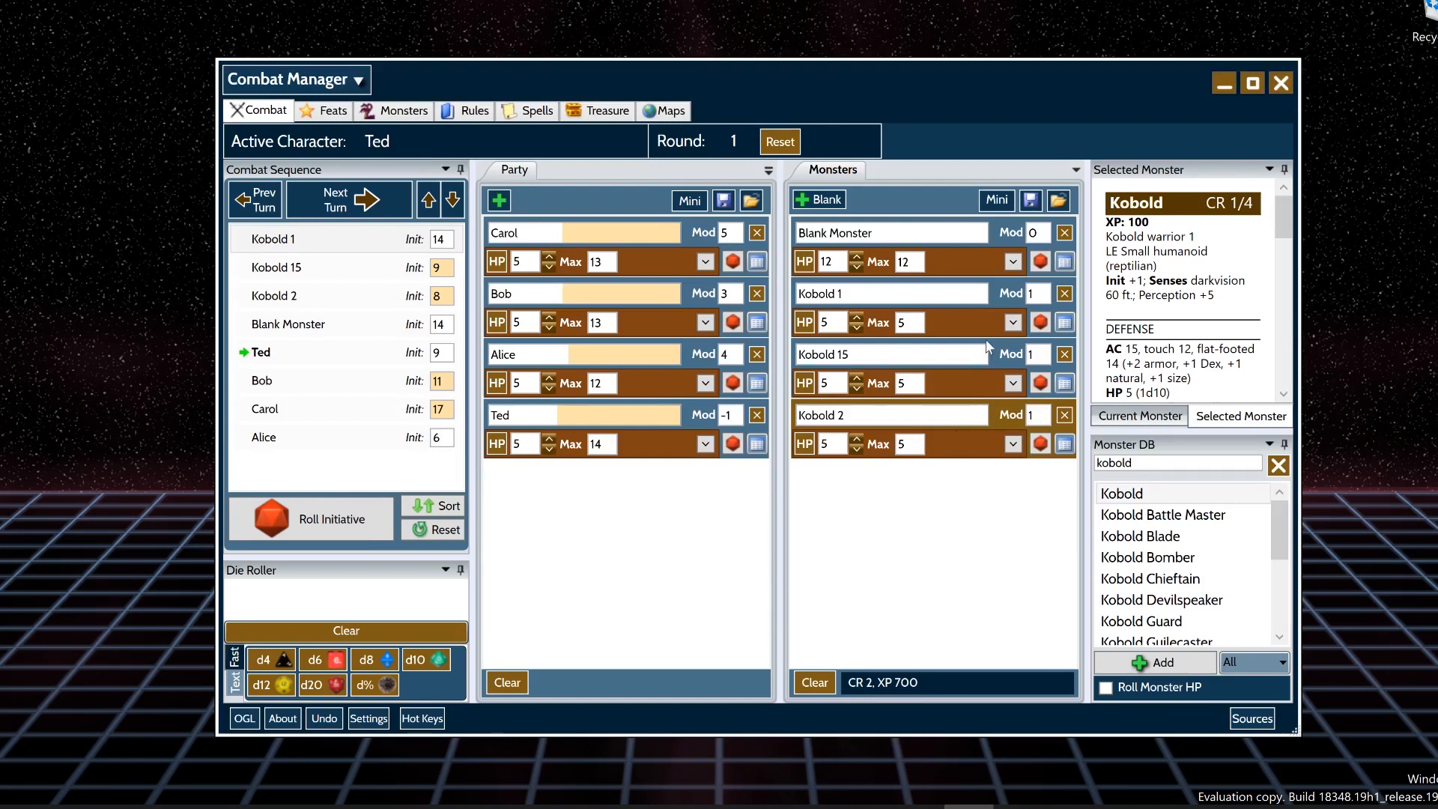
left_click(986, 365)
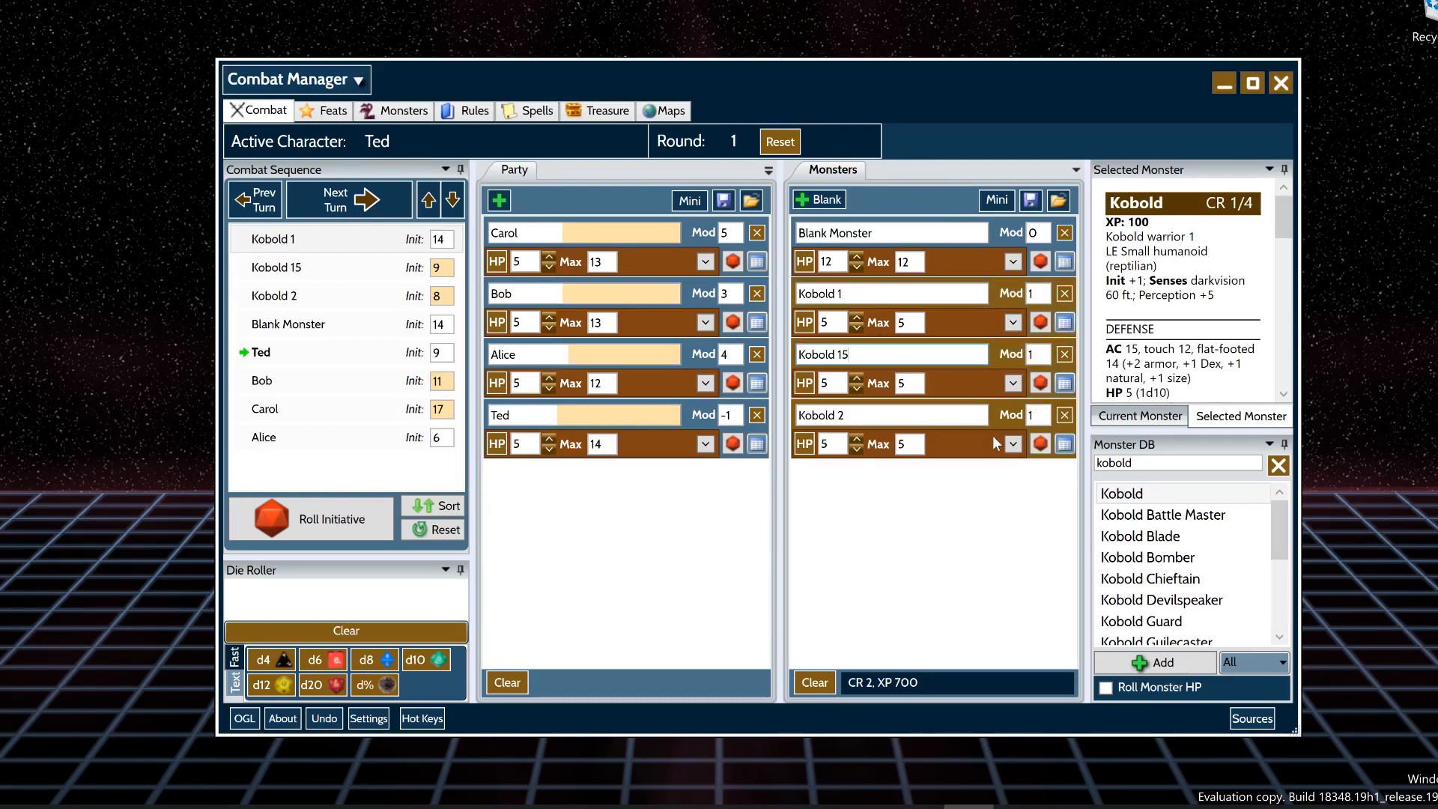
left_click(1006, 386)
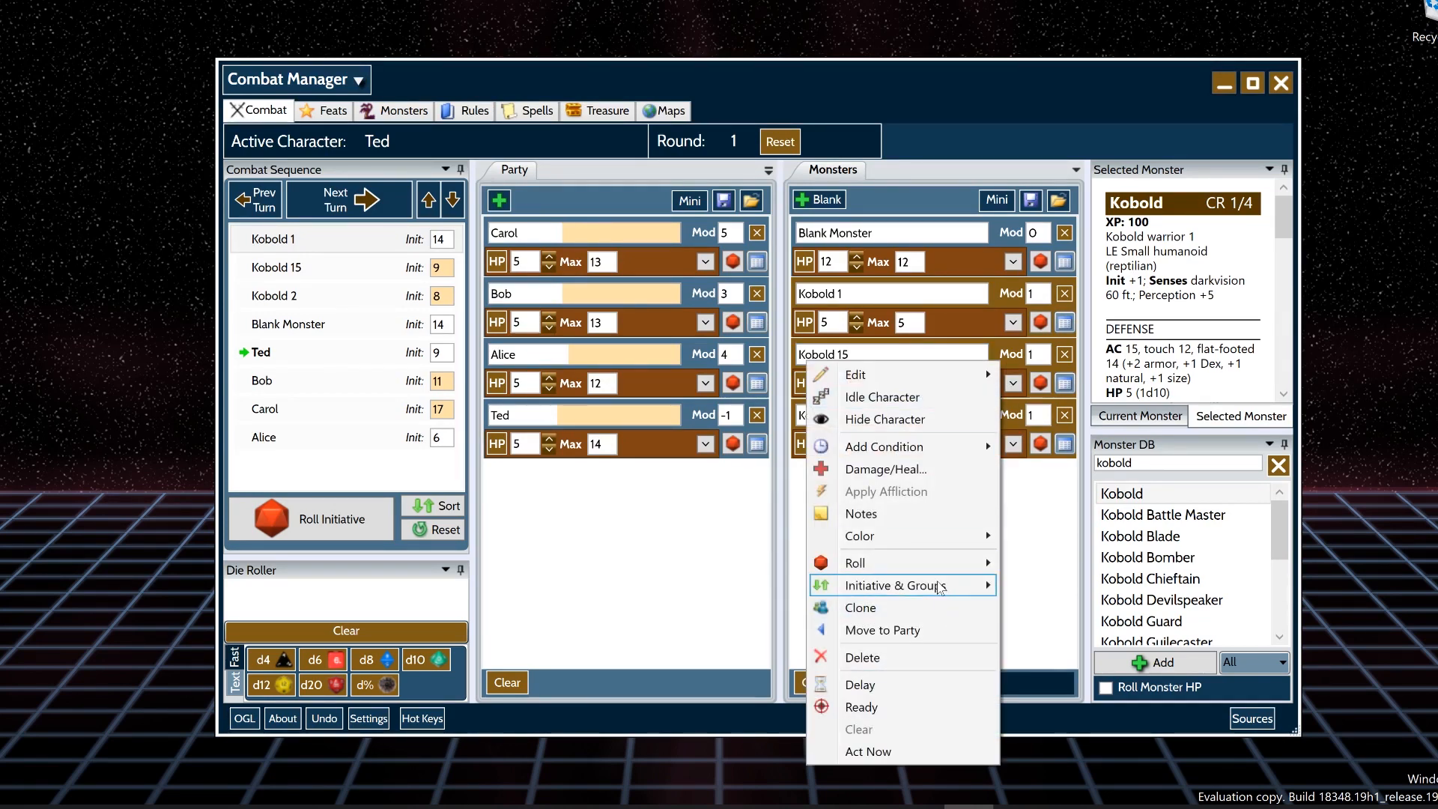
mouse_move(938, 584)
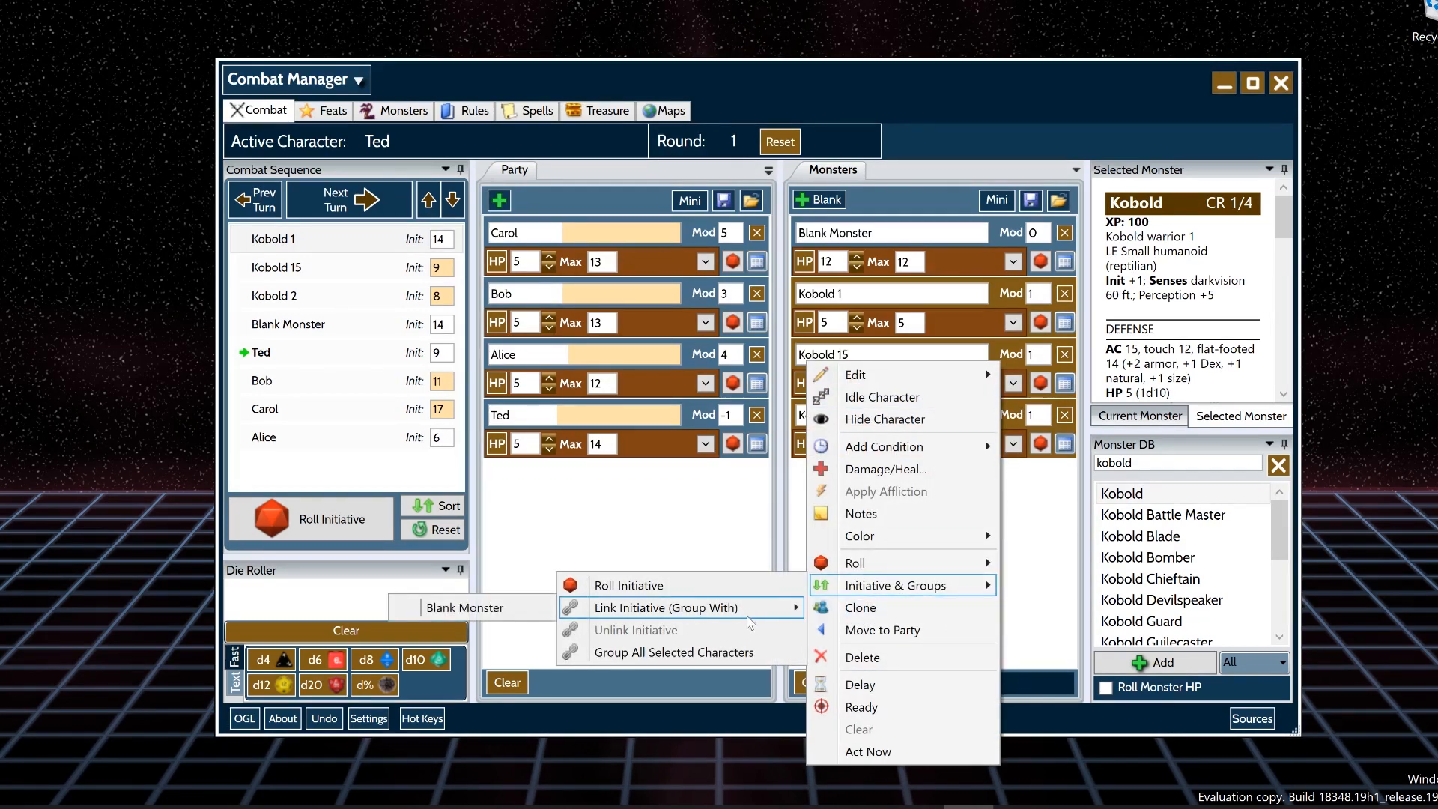
left_click(697, 651)
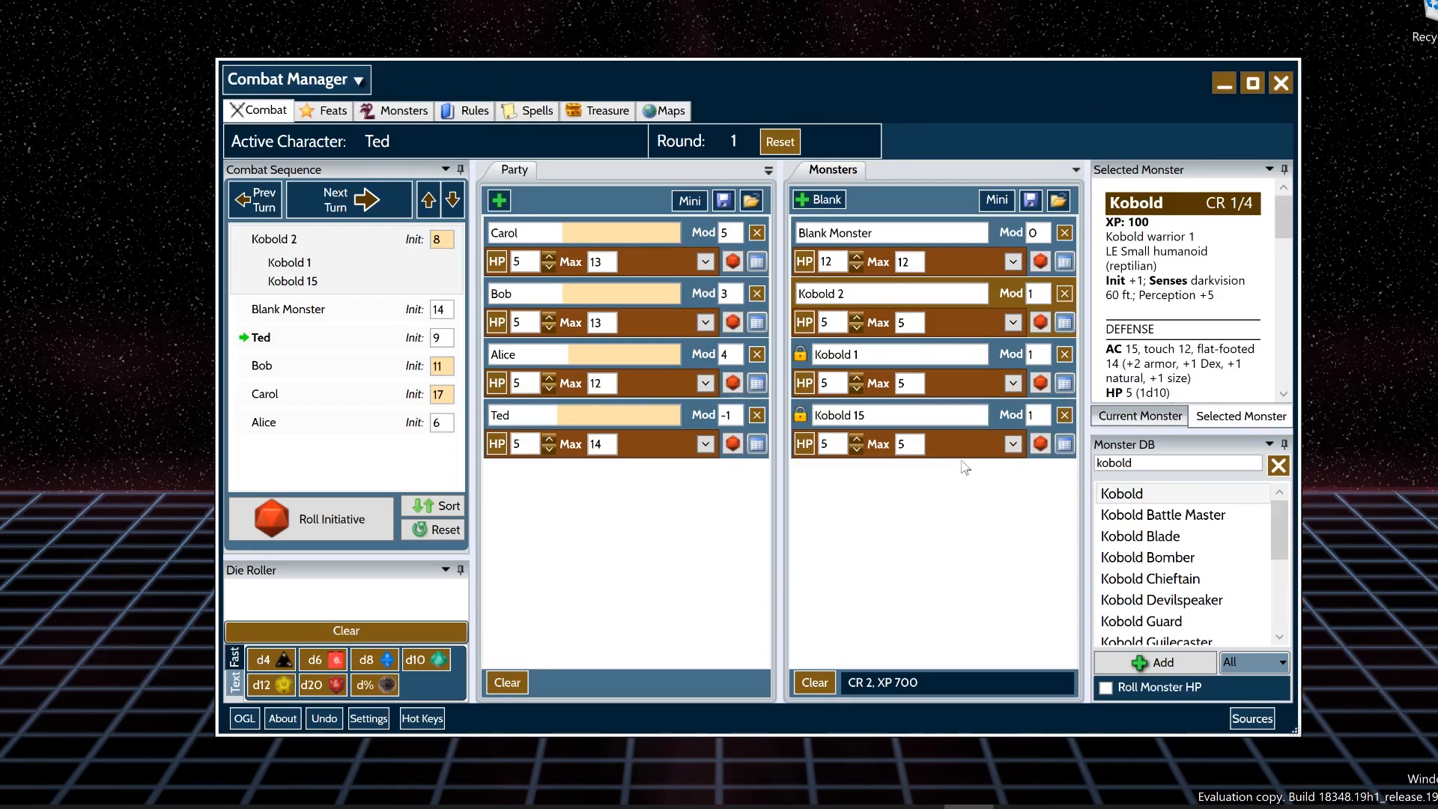
- Select several members in the party list one after another, ending with the one whose modifier is -1
left_click(689, 358)
left_click(699, 420)
left_click(704, 357)
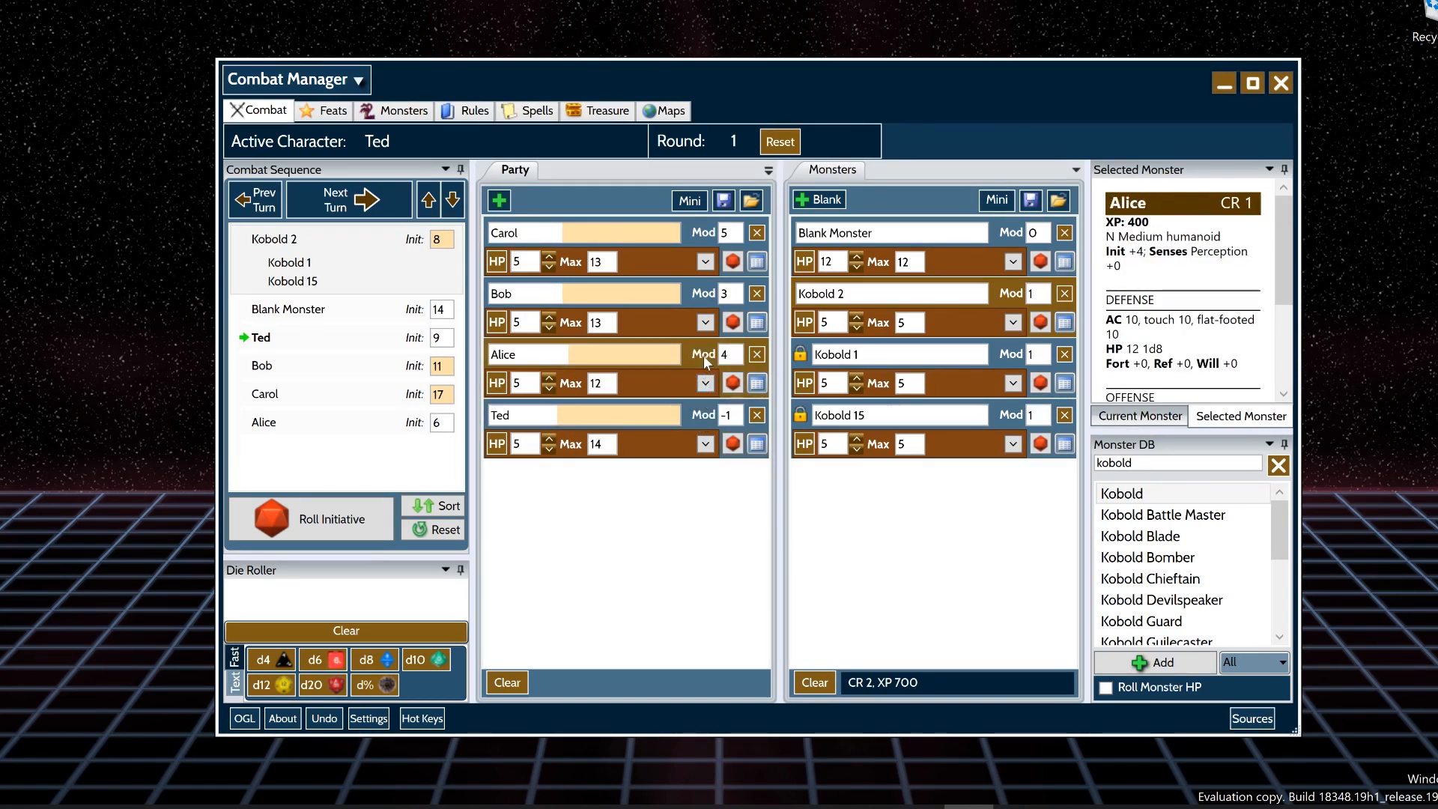
left_click(706, 322)
left_click(707, 373)
left_click(701, 413)
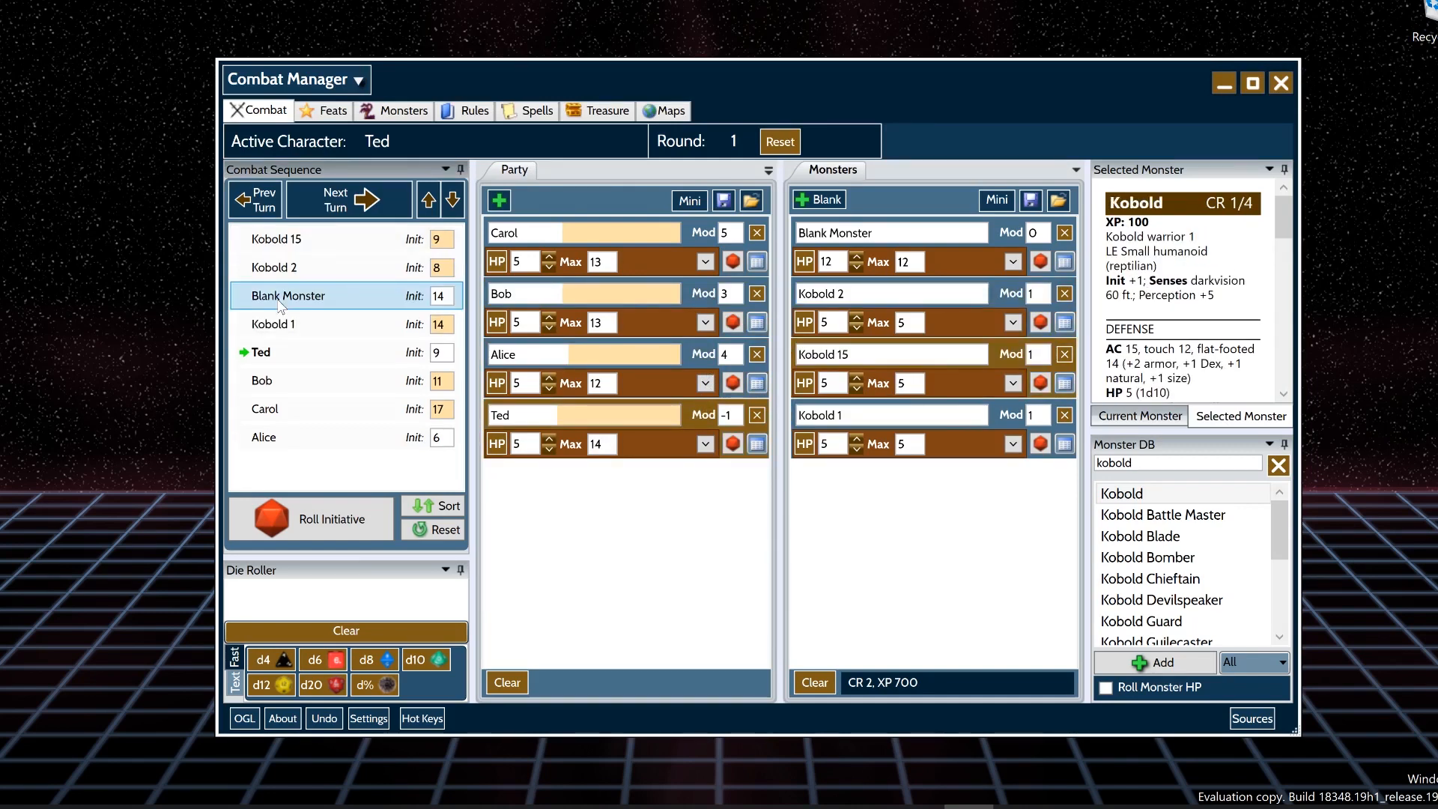
- Set Kobold 15 to idle in the combat sequence and wake it up again from the monster list
right_click(271, 300)
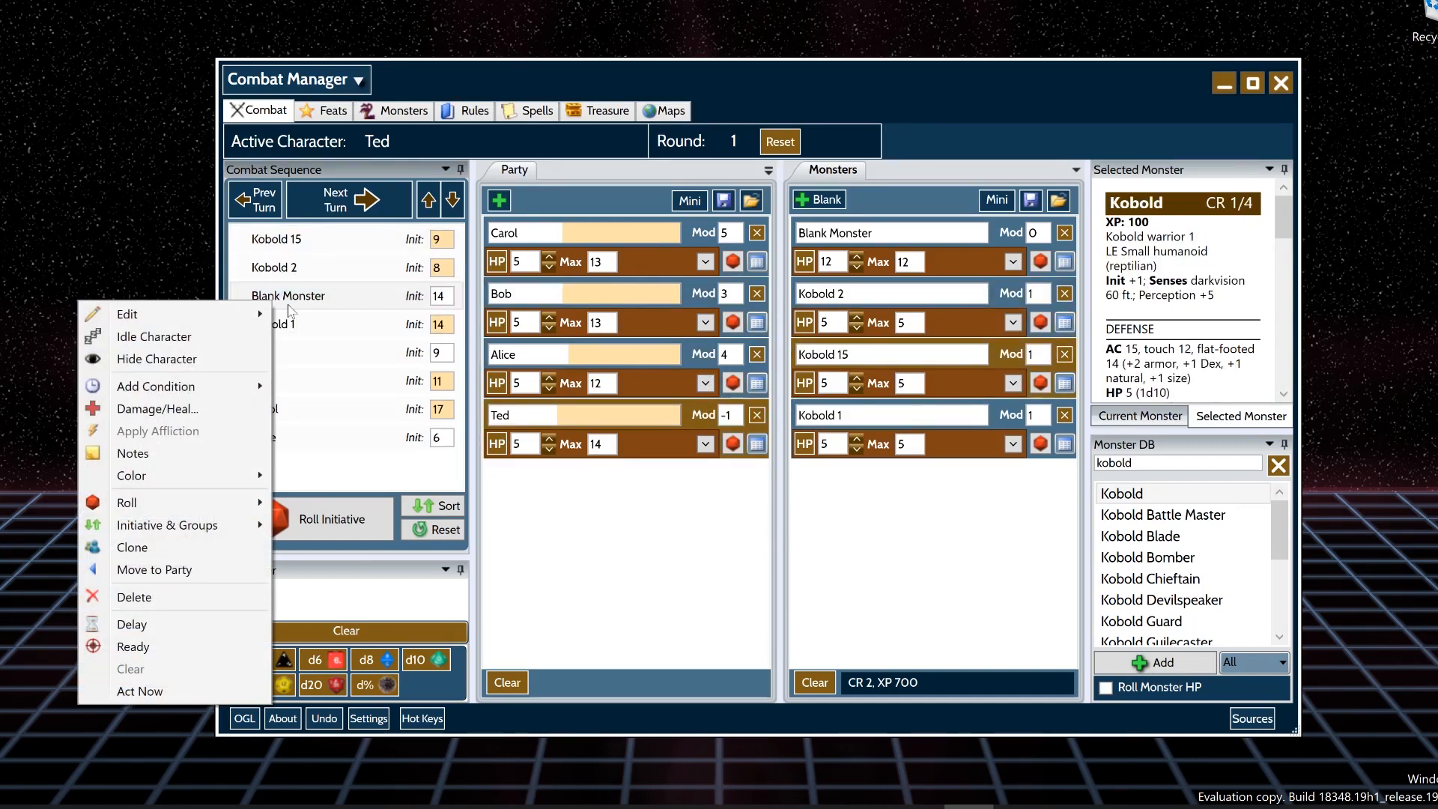
left_click(182, 345)
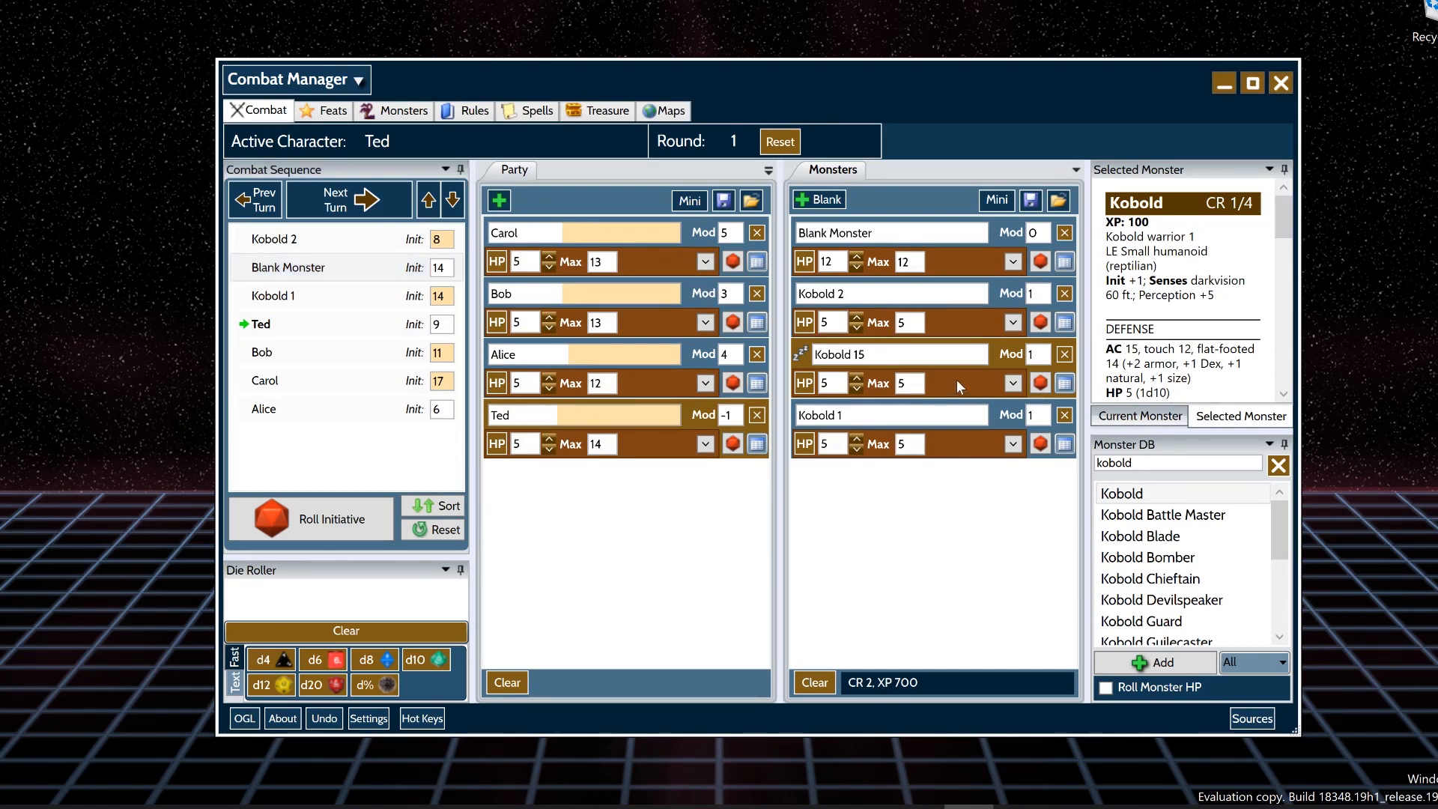
right_click(956, 379)
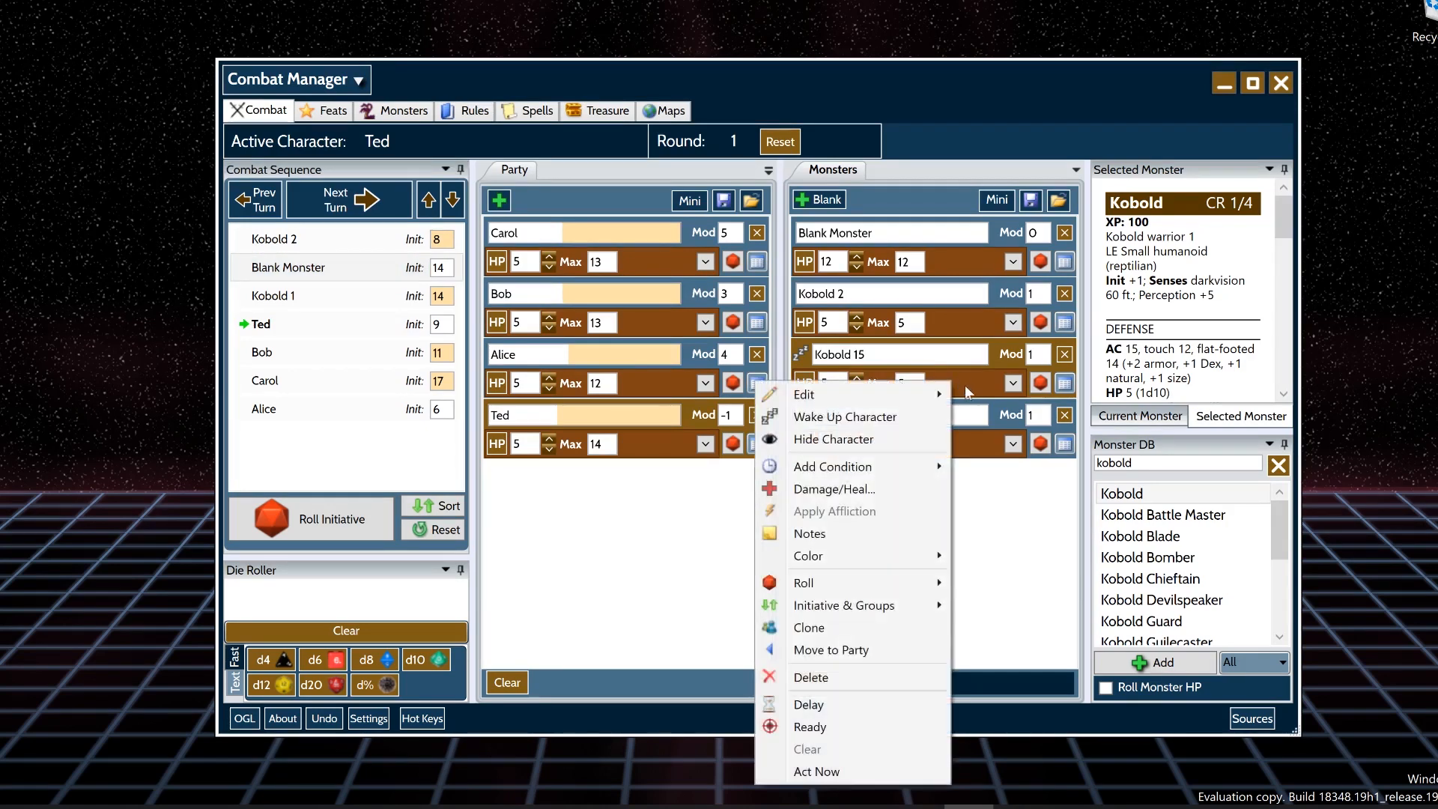
left_click(836, 417)
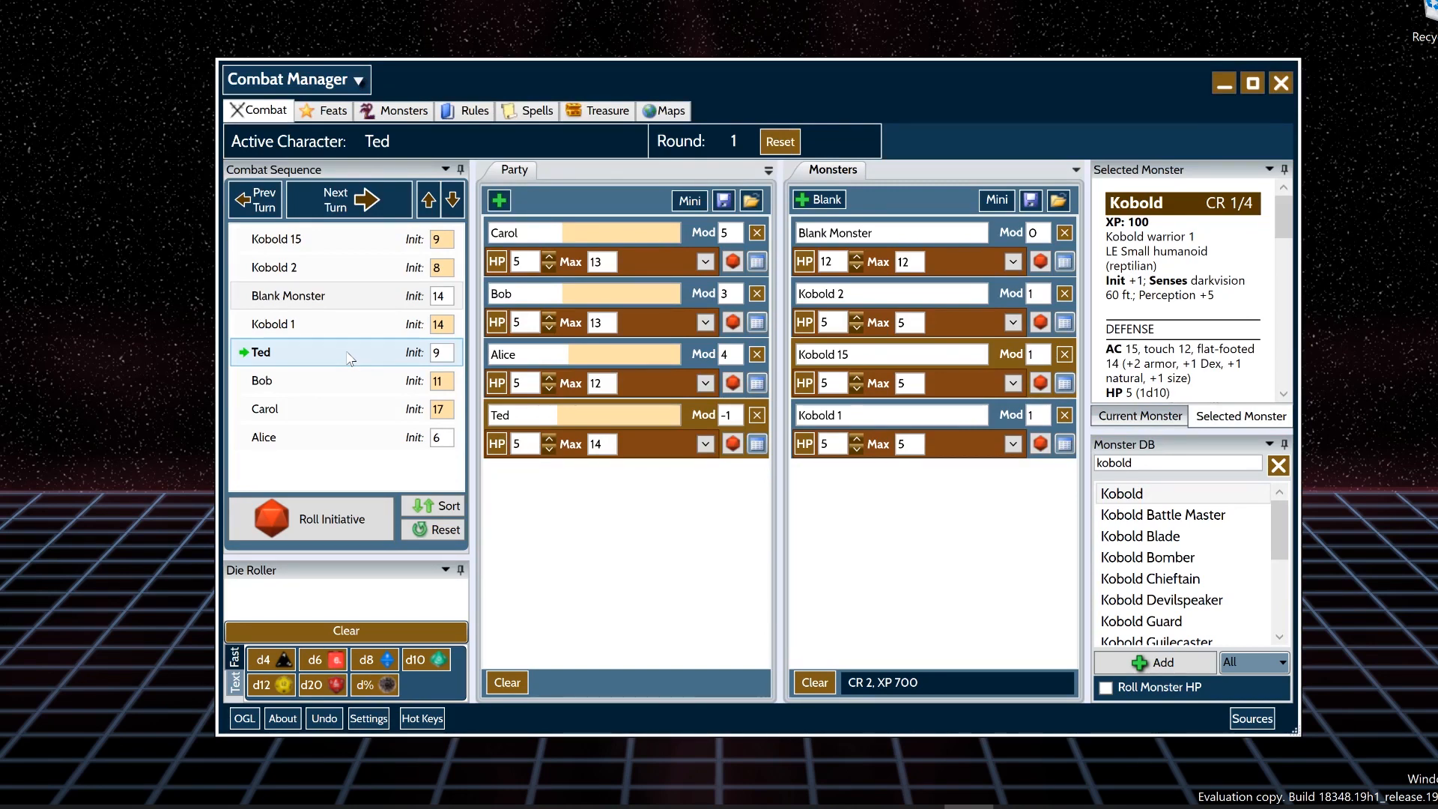
- Hide Kobold 15 and unhide it again
mouse_move(364, 353)
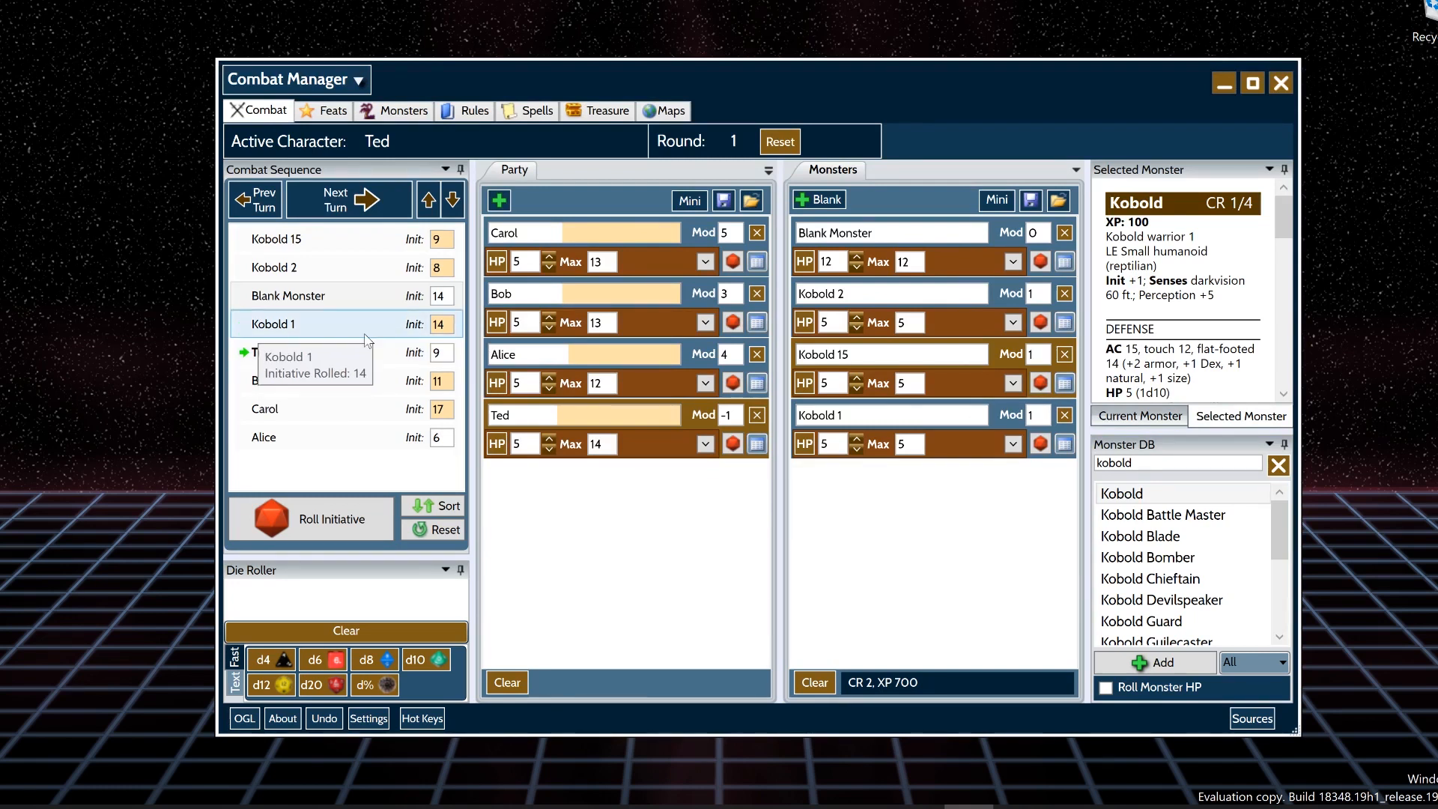
right_click(373, 332)
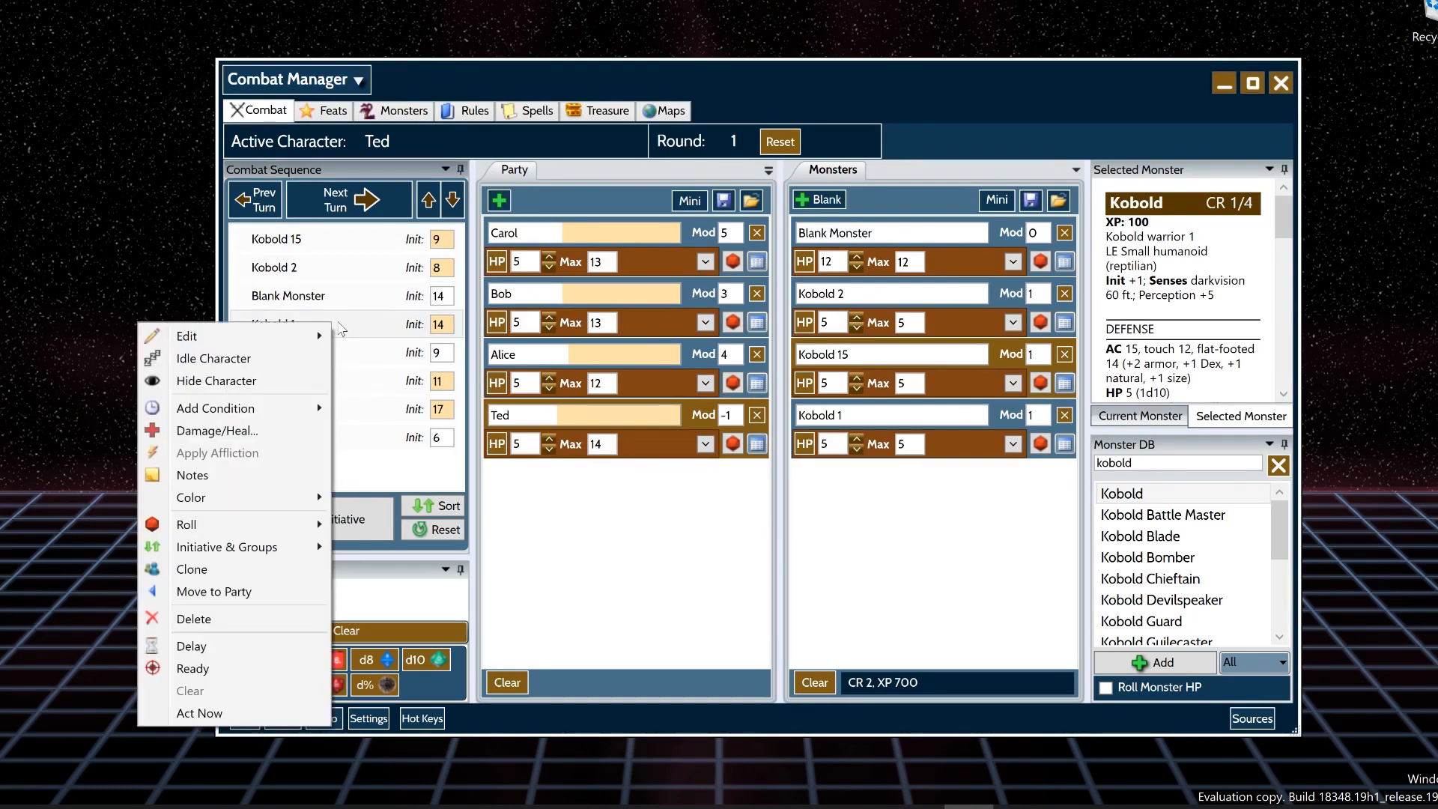
left_click(302, 382)
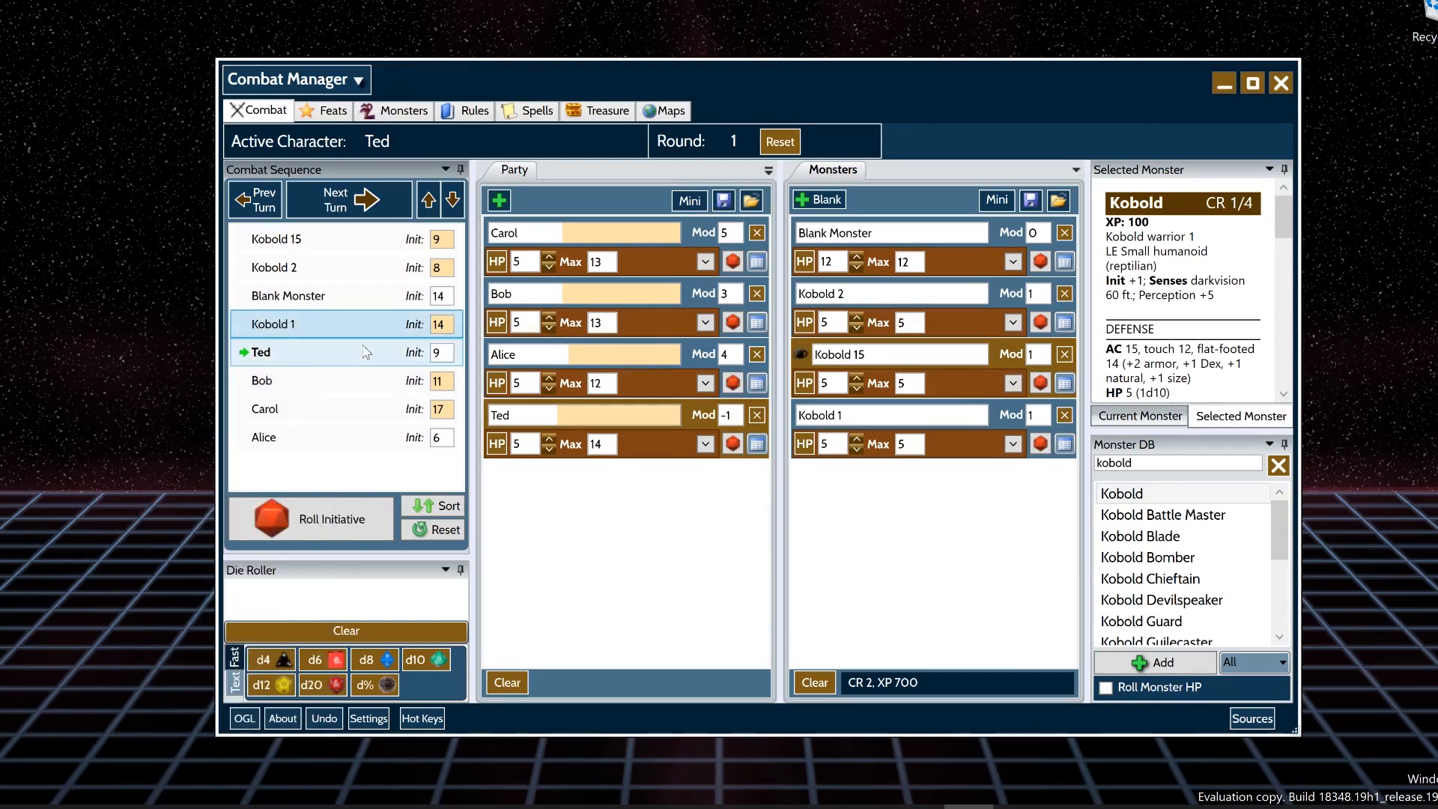
right_click(316, 327)
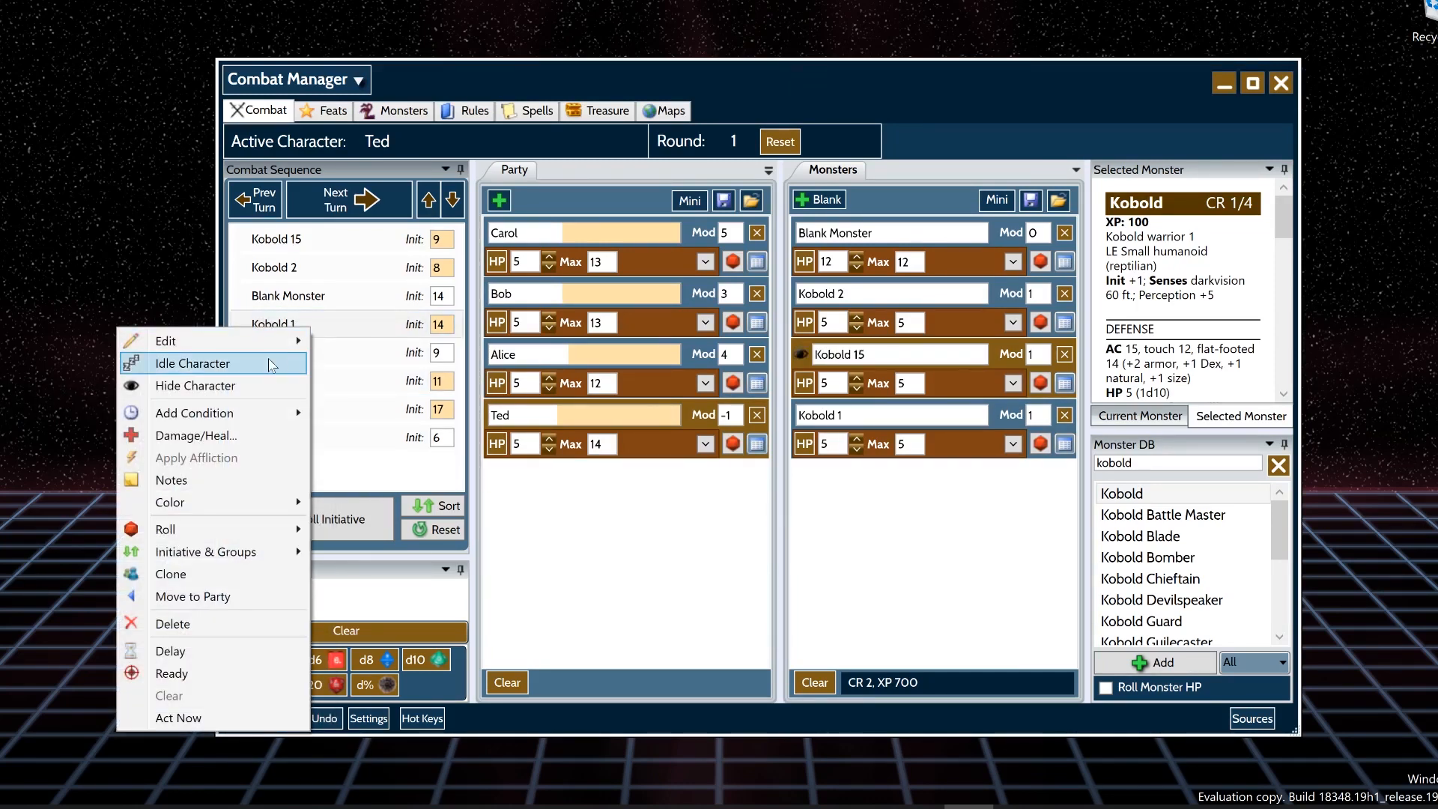
left_click(247, 385)
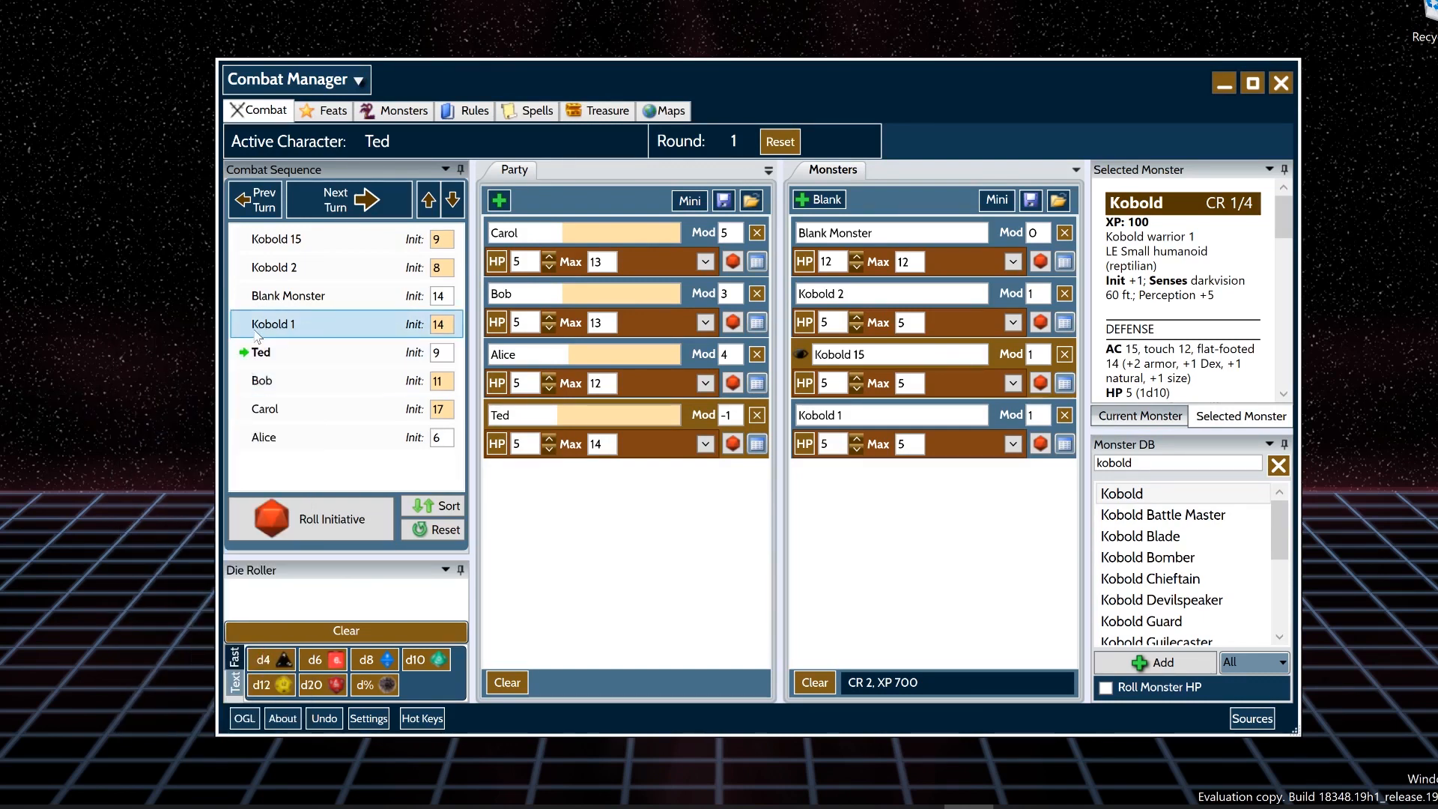
- Add the Prone condition to the active party member, whose modifier is -1
right_click(362, 351)
mouse_move(290, 433)
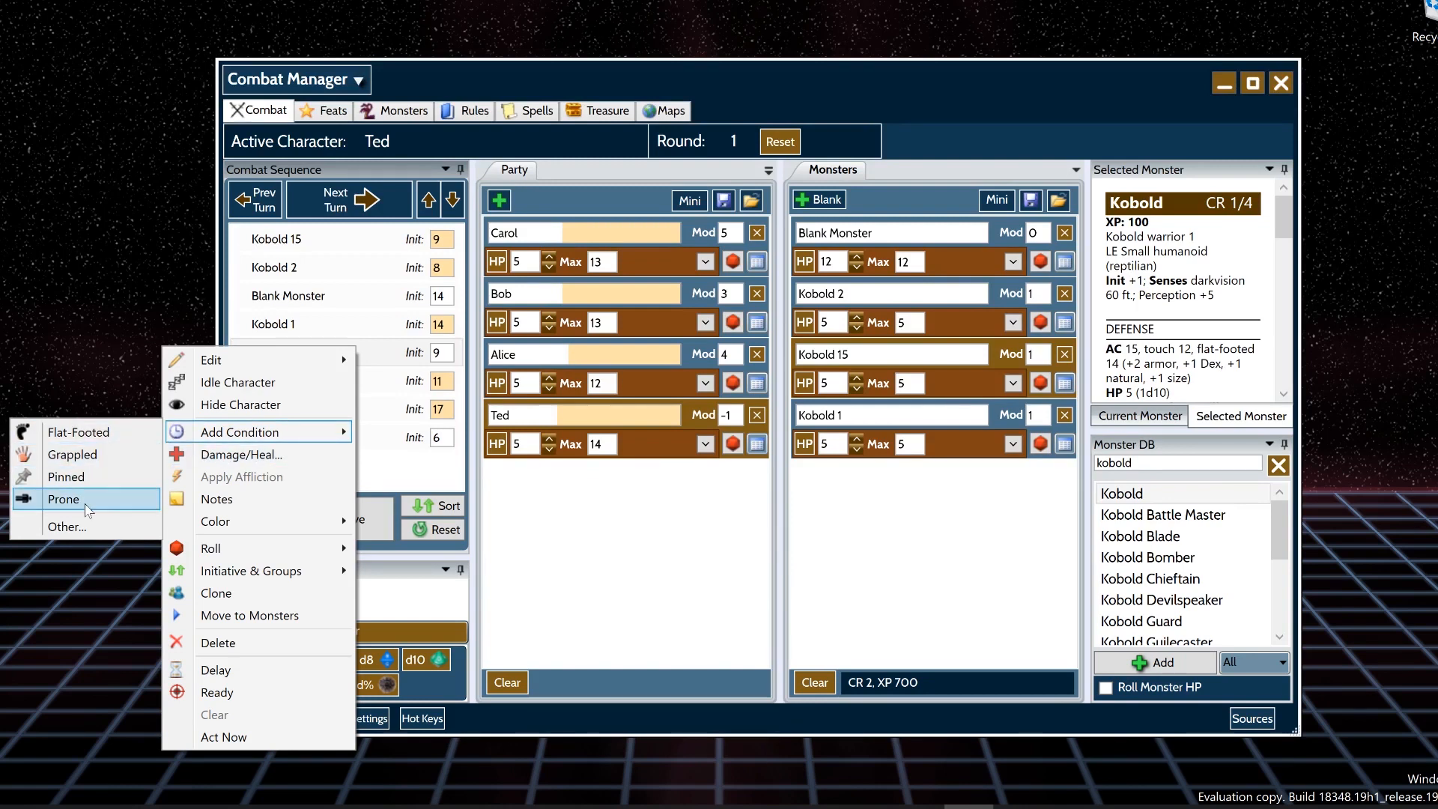
left_click(505, 513)
right_click(337, 353)
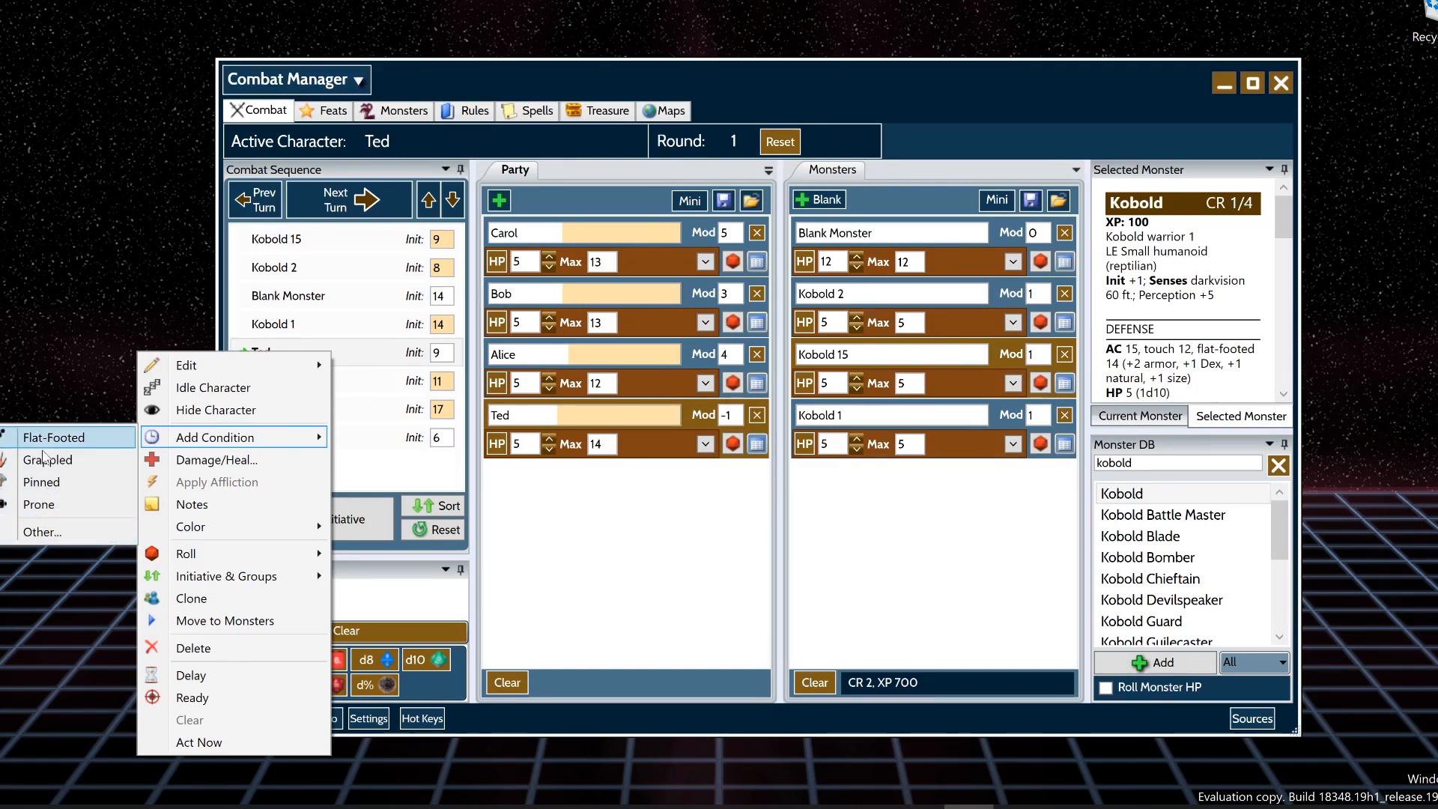
left_click(37, 504)
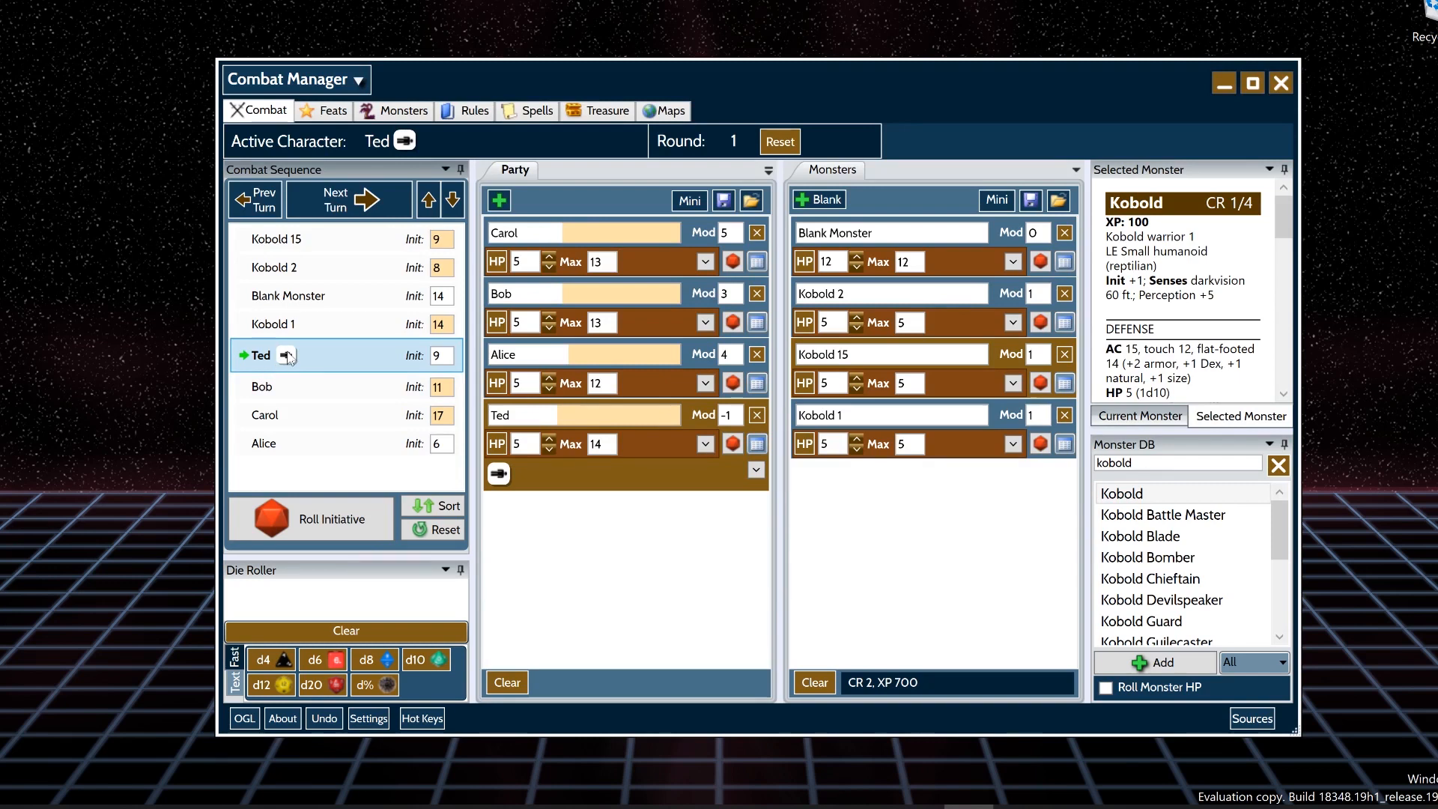
- End the Prone party member's turn and read the description of the Prone condition in the combat sequence
mouse_move(289, 358)
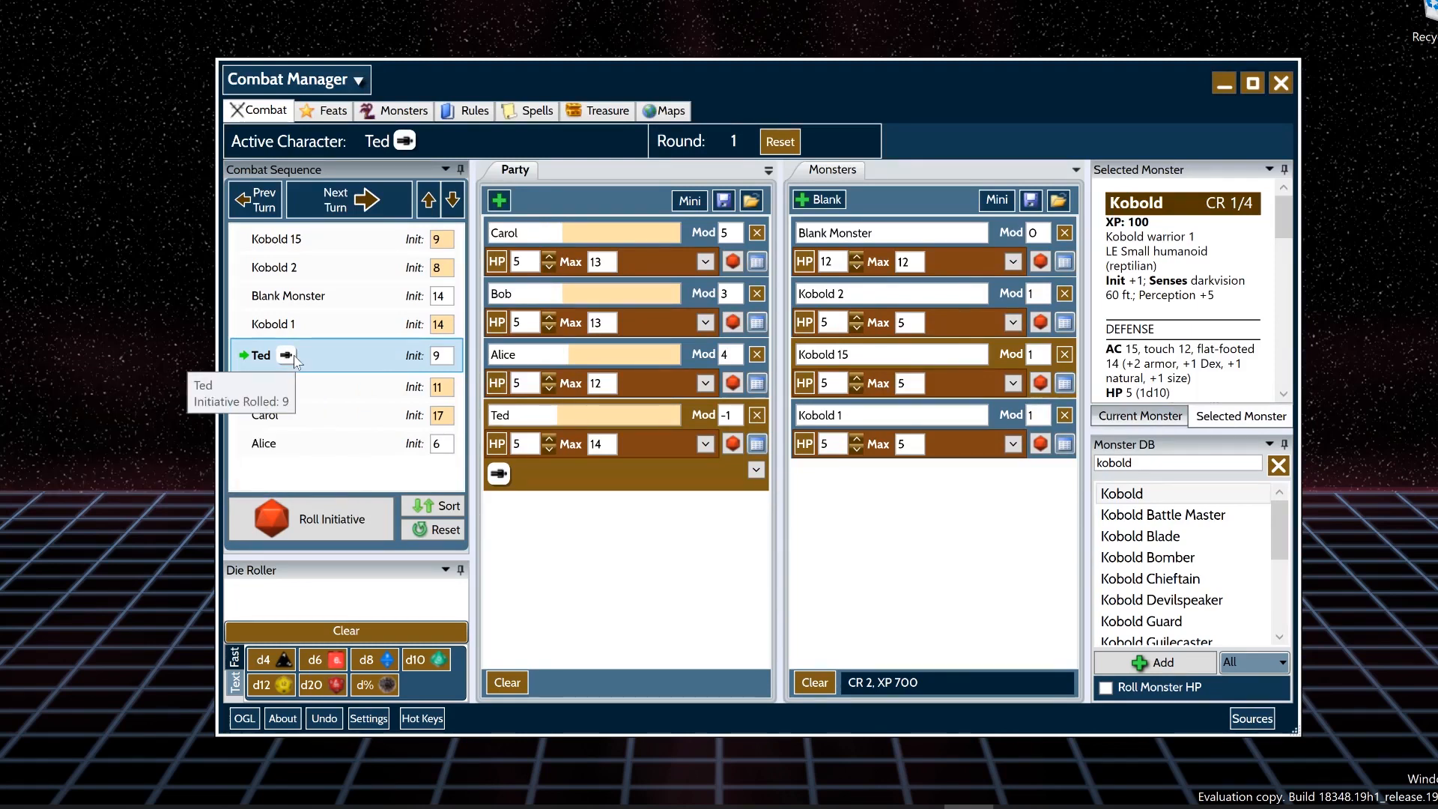
left_click(290, 359)
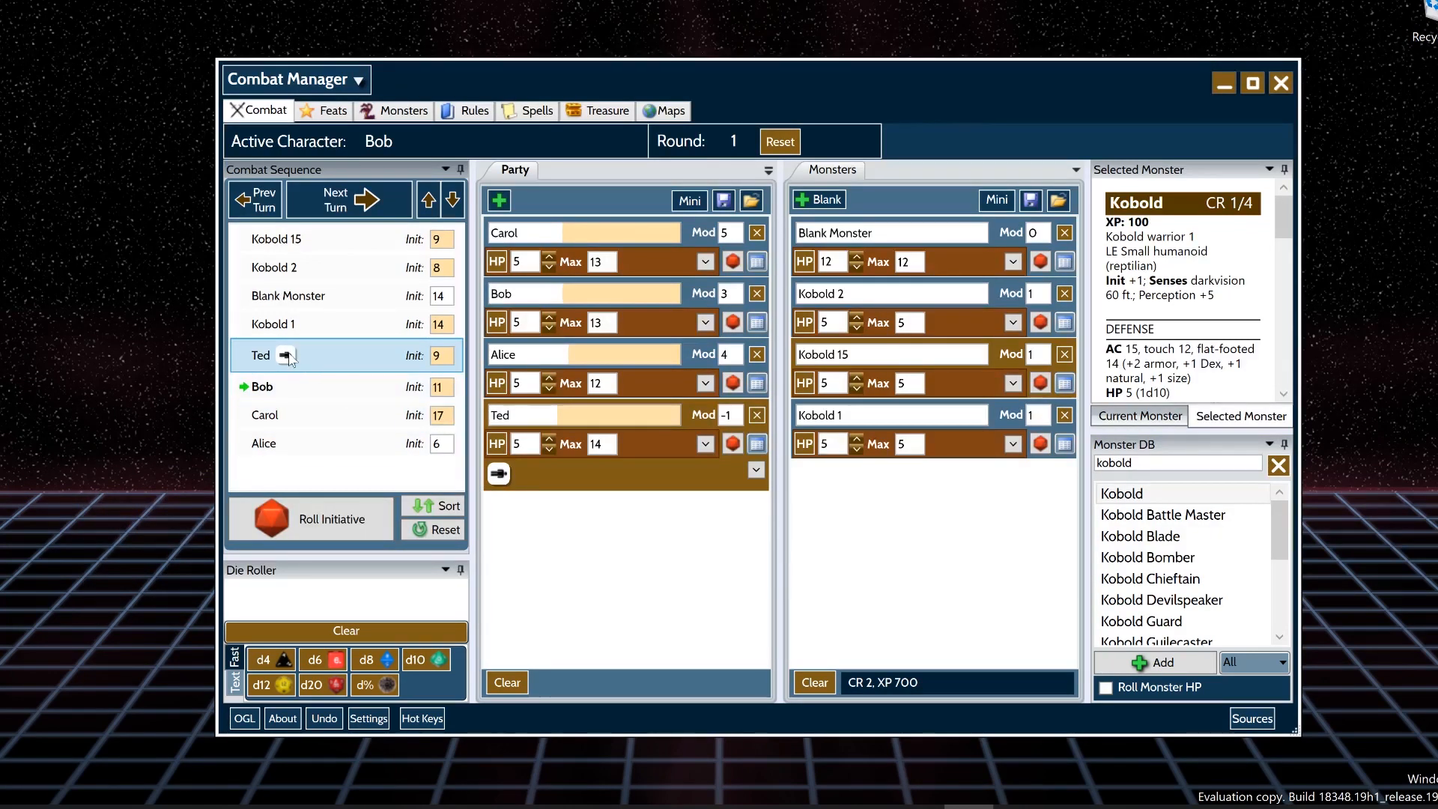
mouse_move(290, 360)
mouse_move(498, 478)
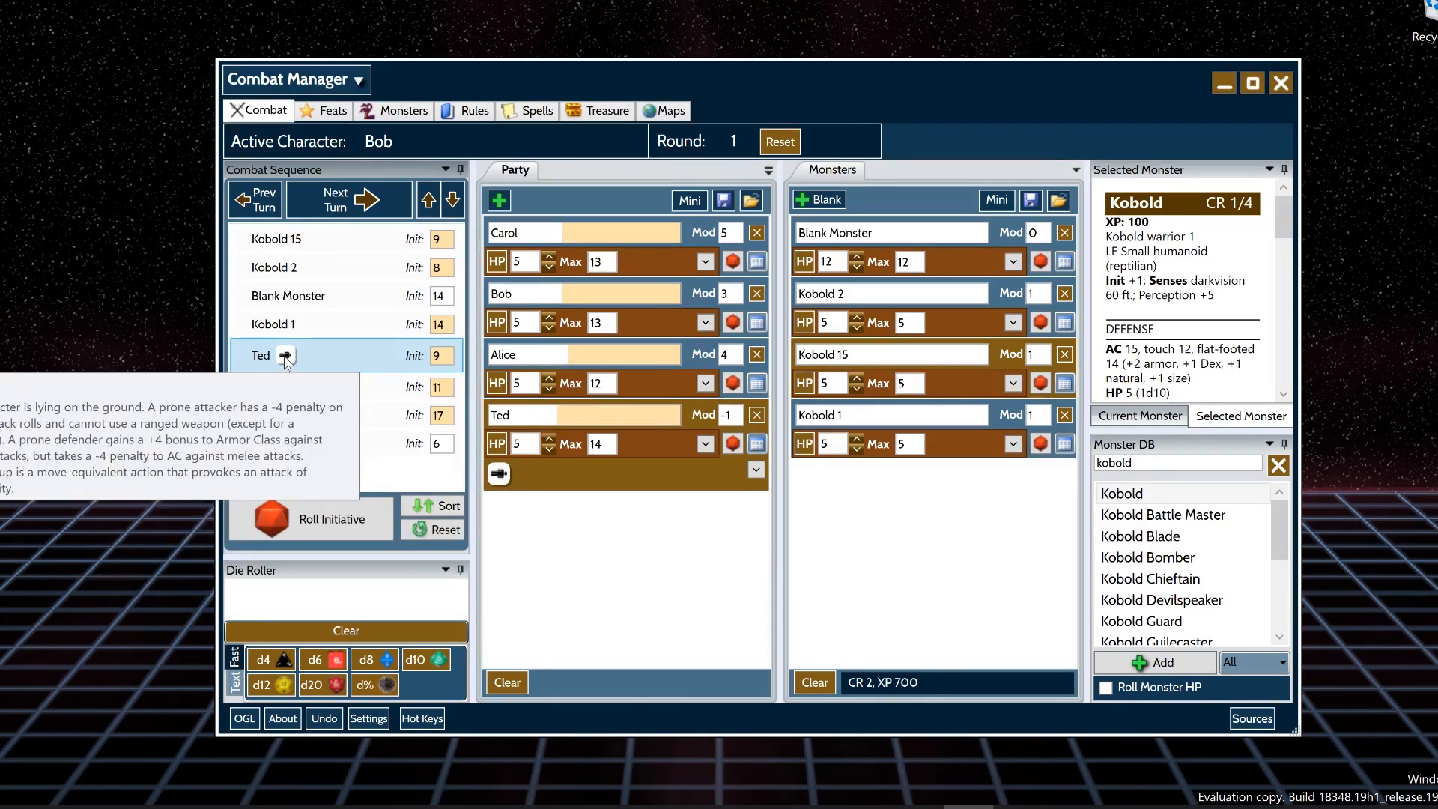
right_click(332, 365)
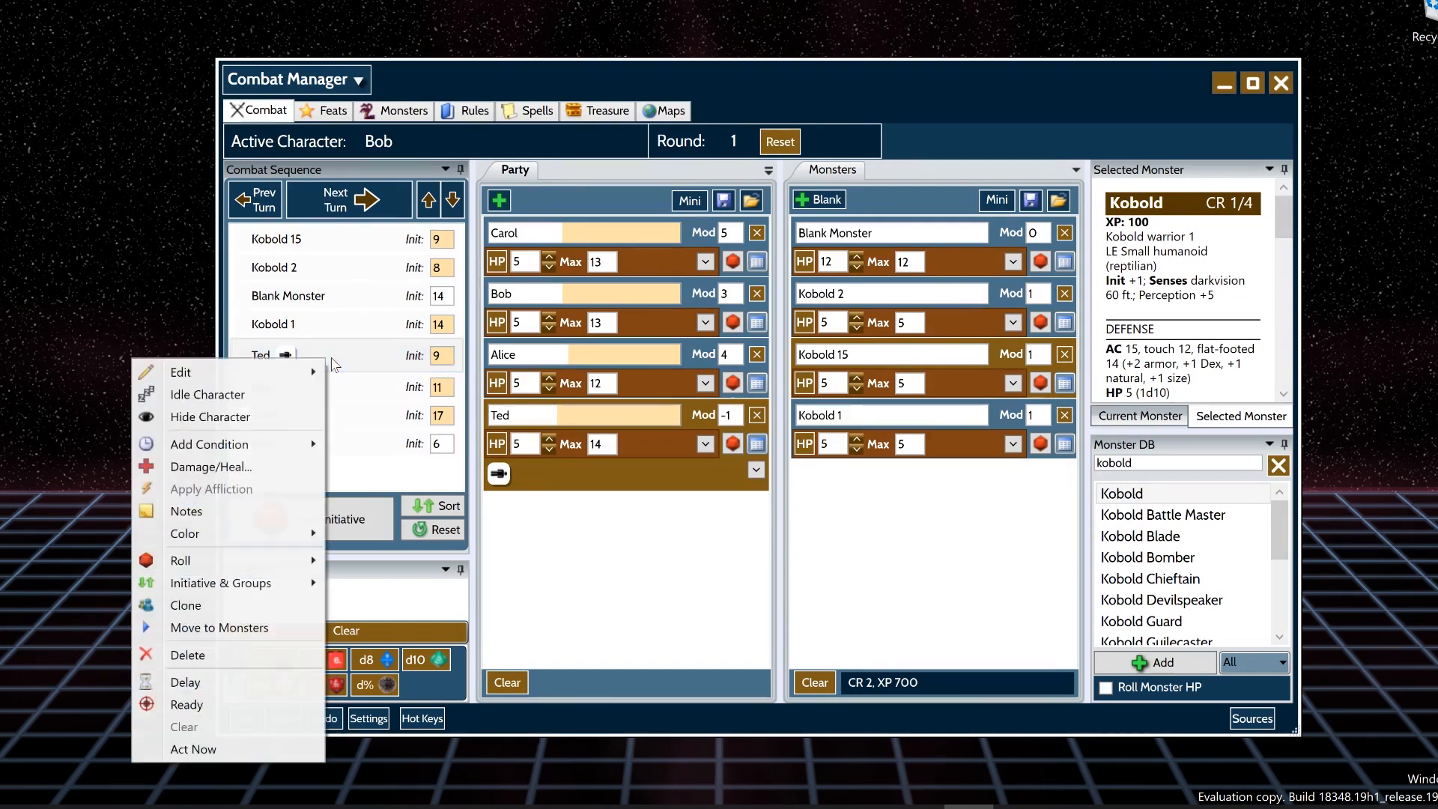
left_click(339, 359)
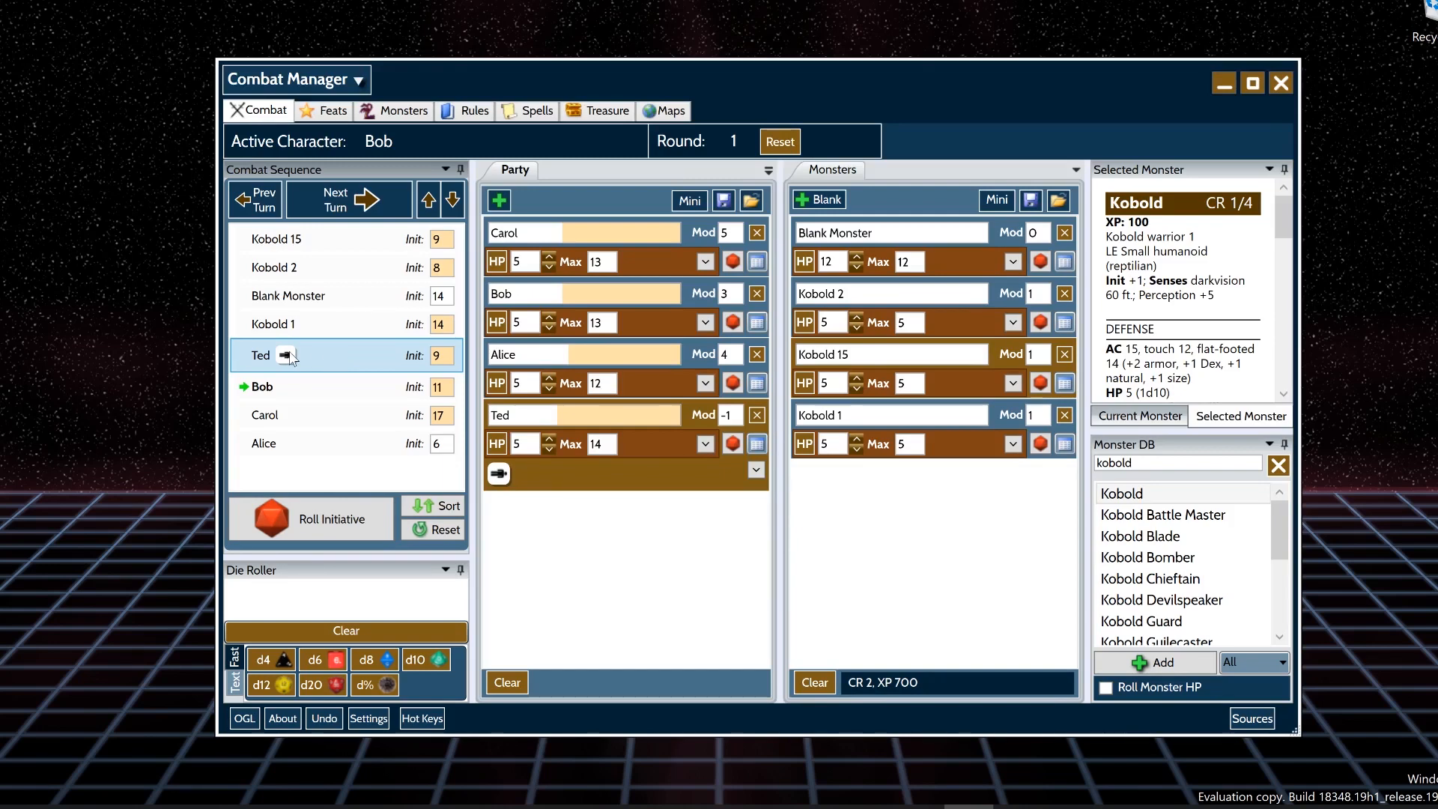
- Add one turn to the duration of the Prone condition and remove that turn again
mouse_move(291, 358)
right_click(291, 357)
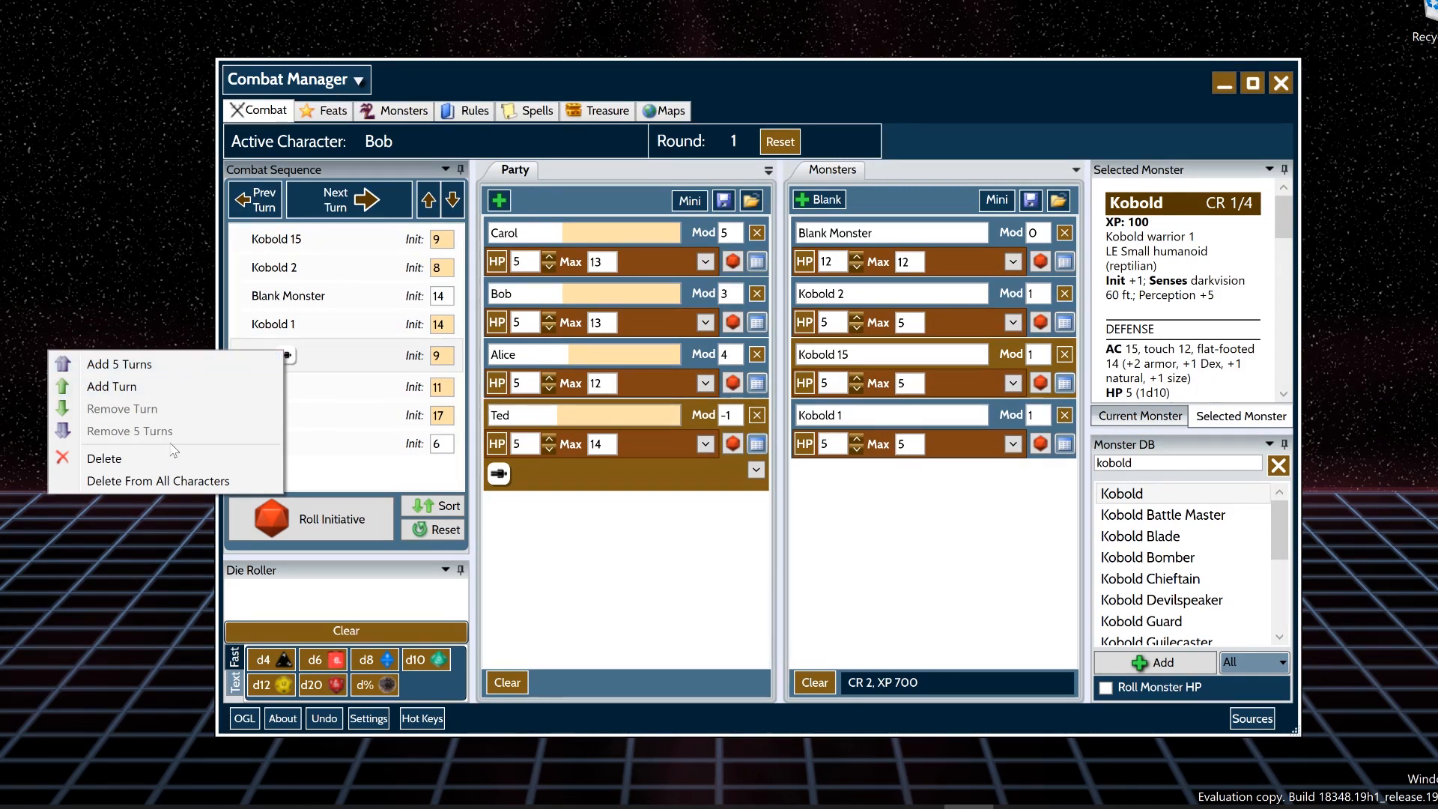
left_click(178, 387)
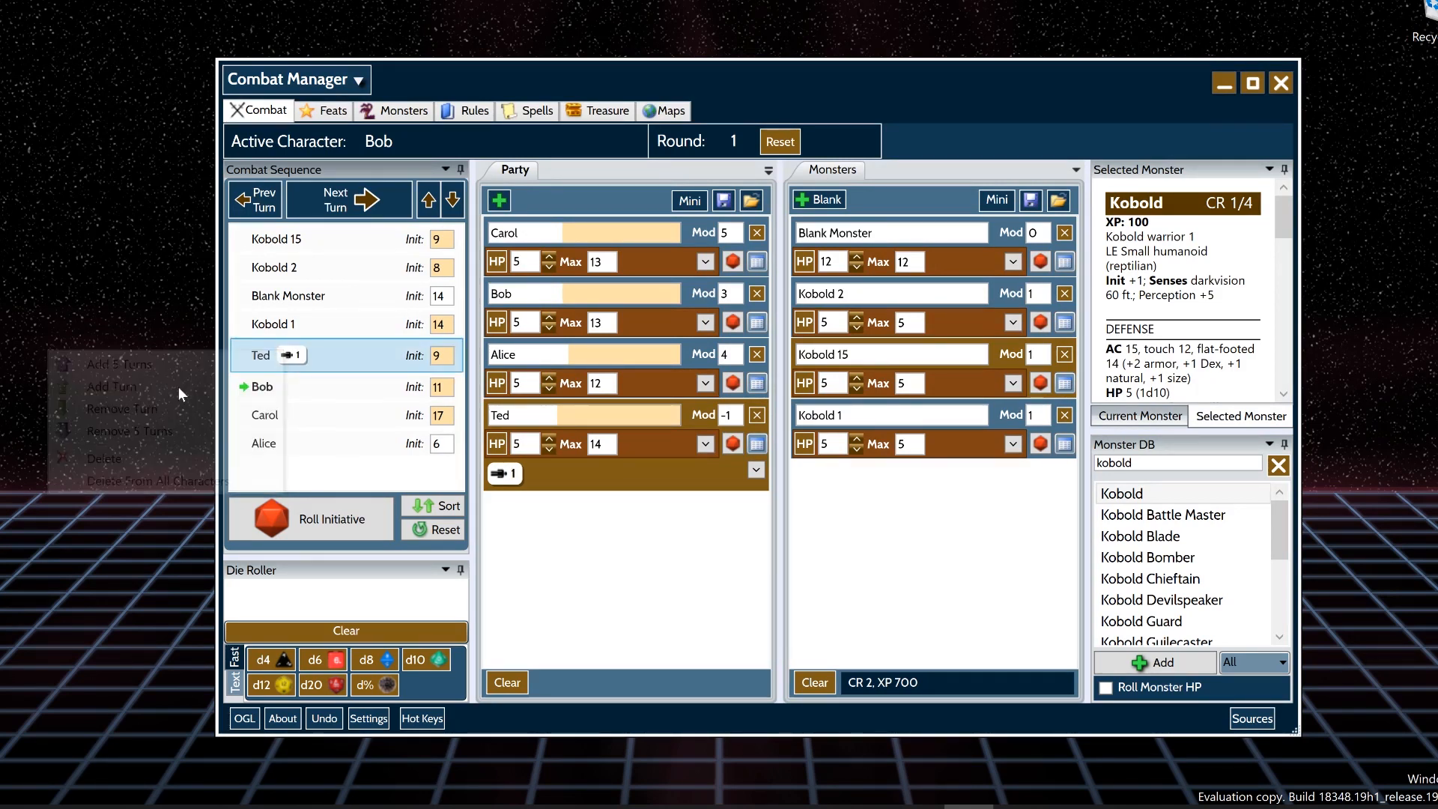
left_click(291, 356)
left_click(209, 411)
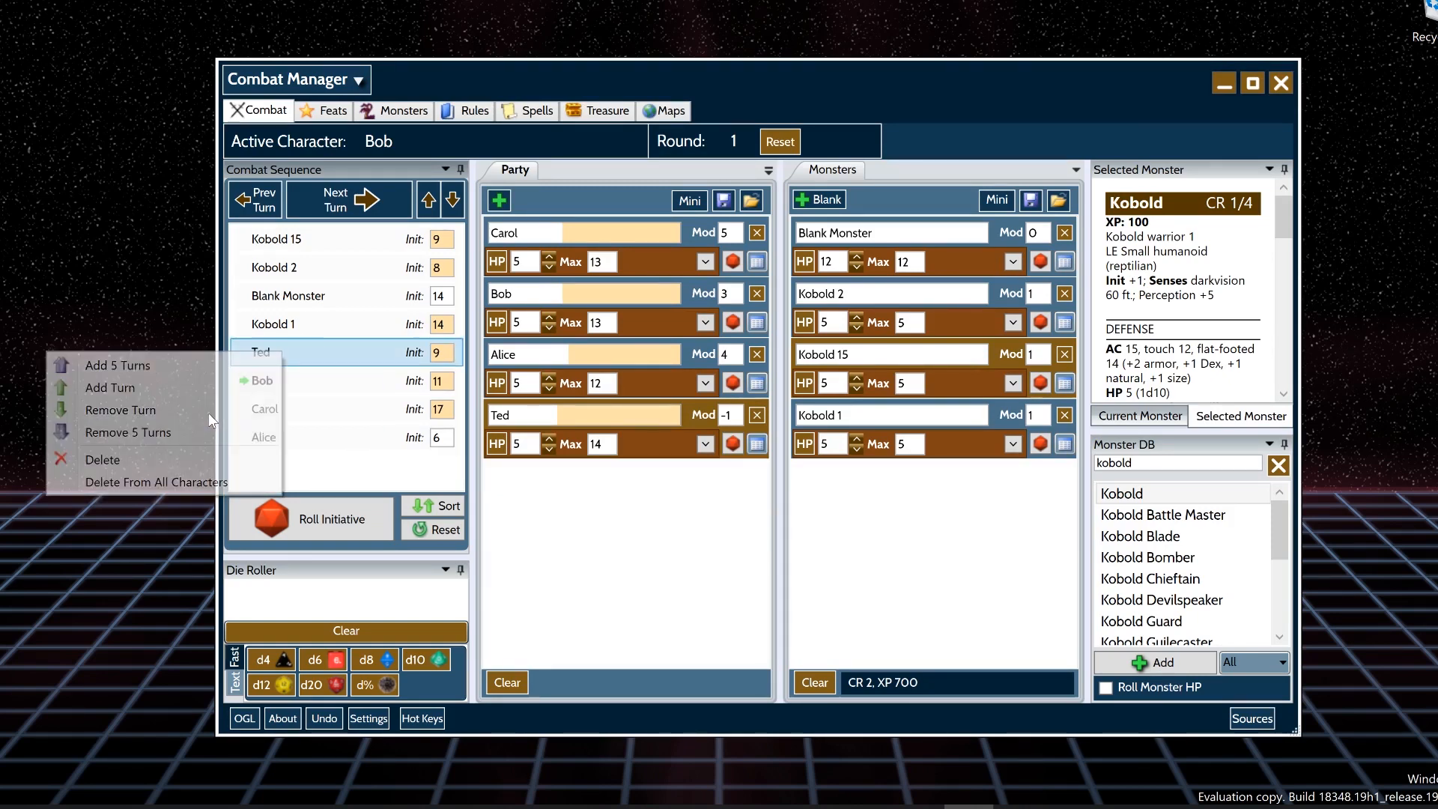
- Reapply the Prone condition to the party member with modifier -1 and give it a duration of one turn
right_click(268, 358)
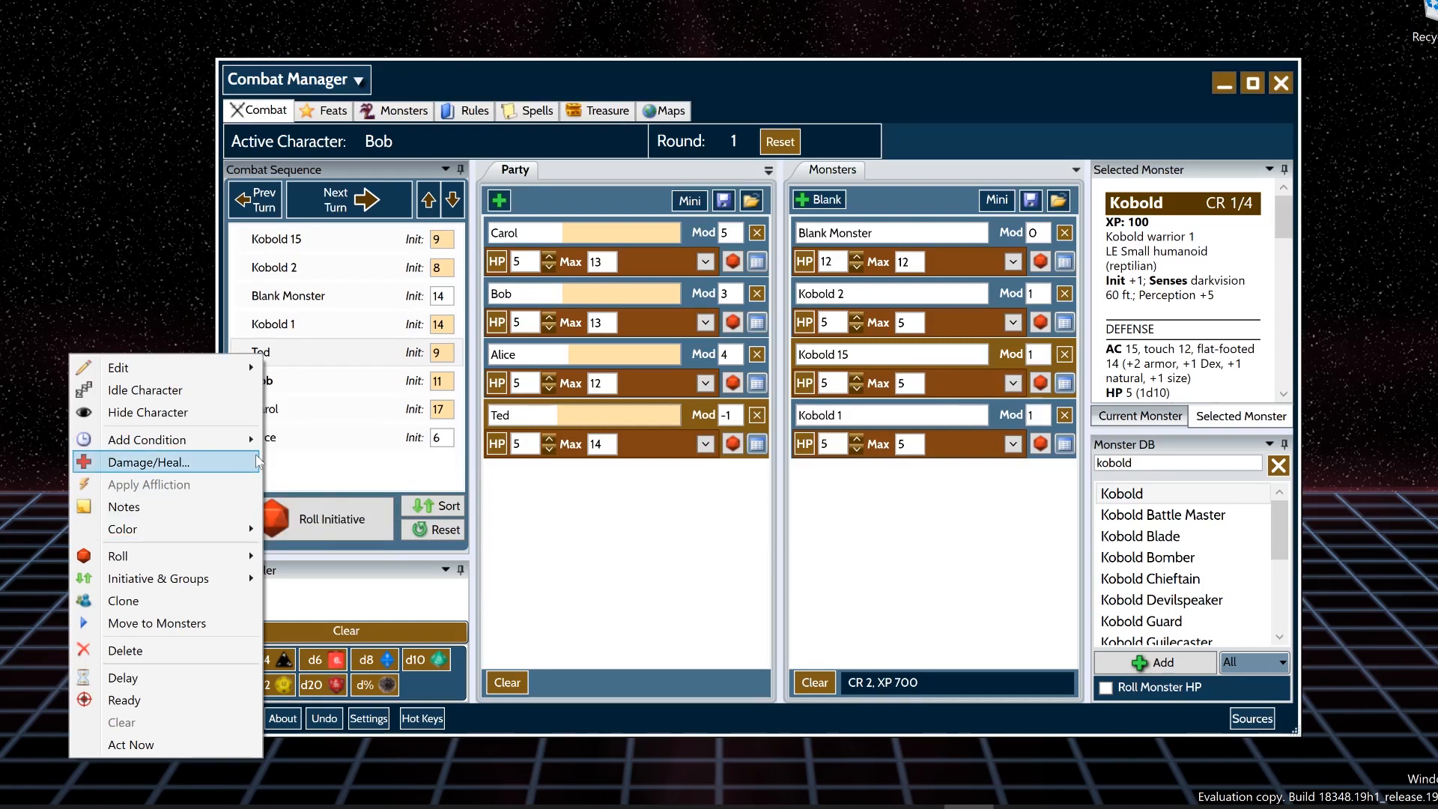
mouse_move(225, 439)
left_click(298, 508)
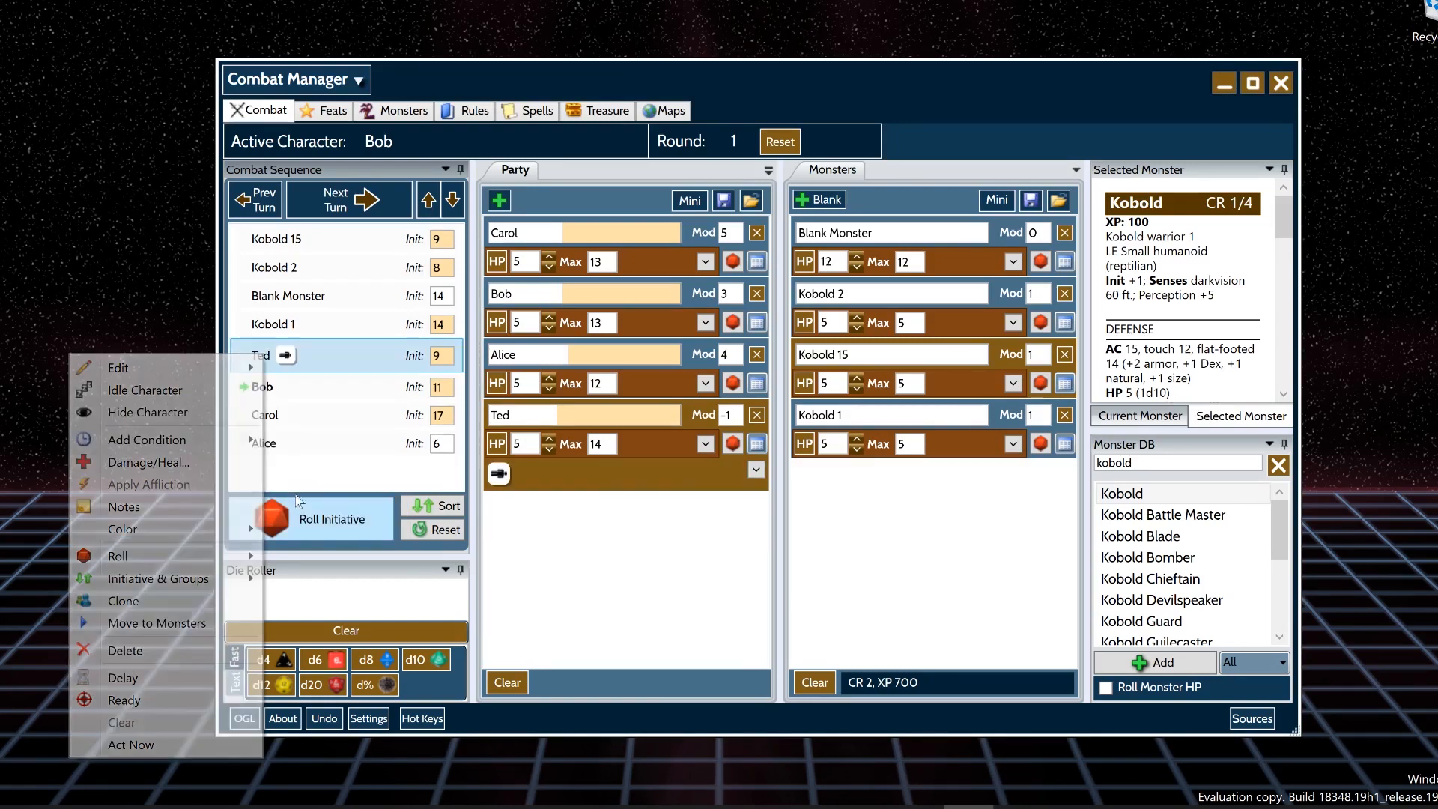
right_click(285, 357)
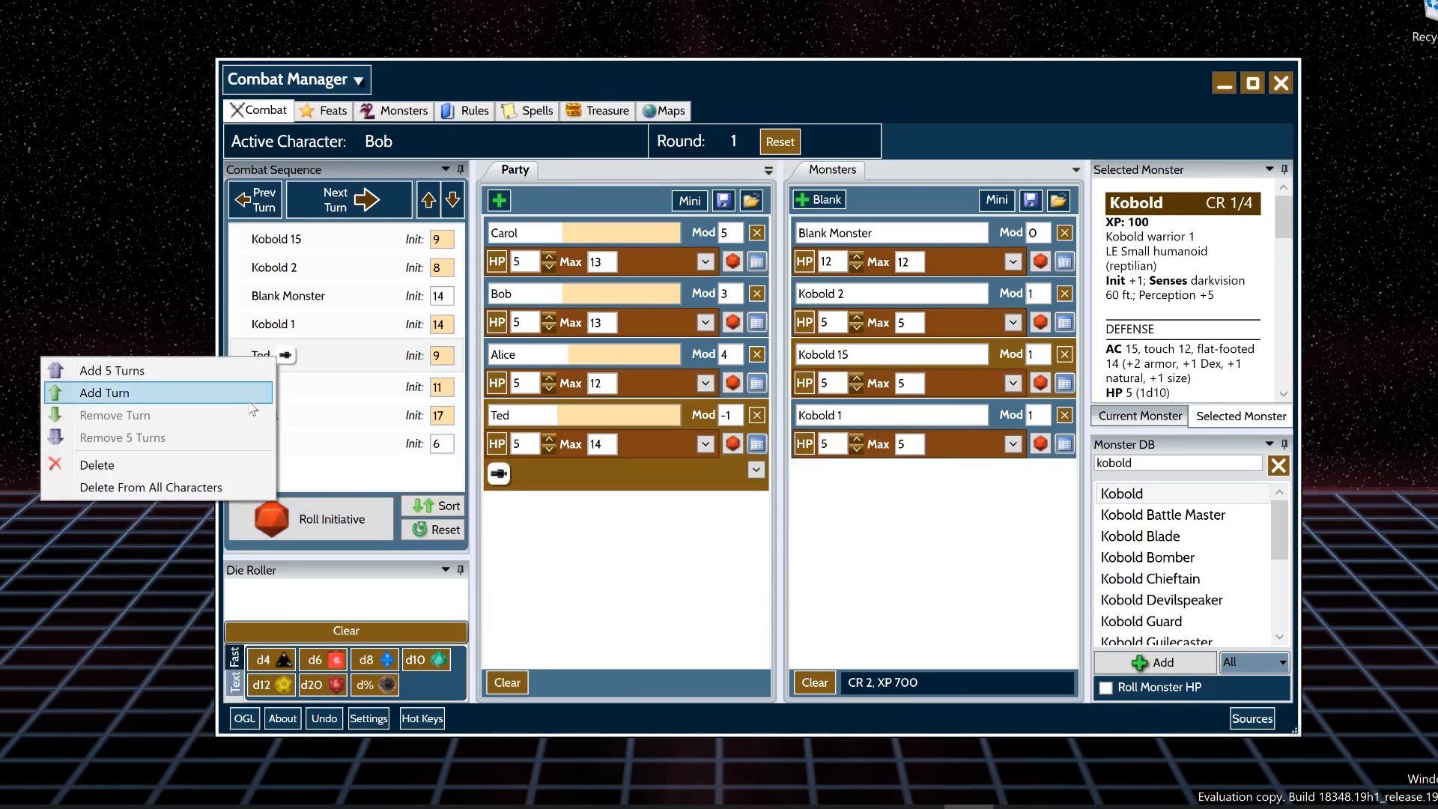
left_click(259, 399)
- Advance the turns into round 2 until the Prone party member's turn has ended
left_click(355, 207)
left_click(355, 207)
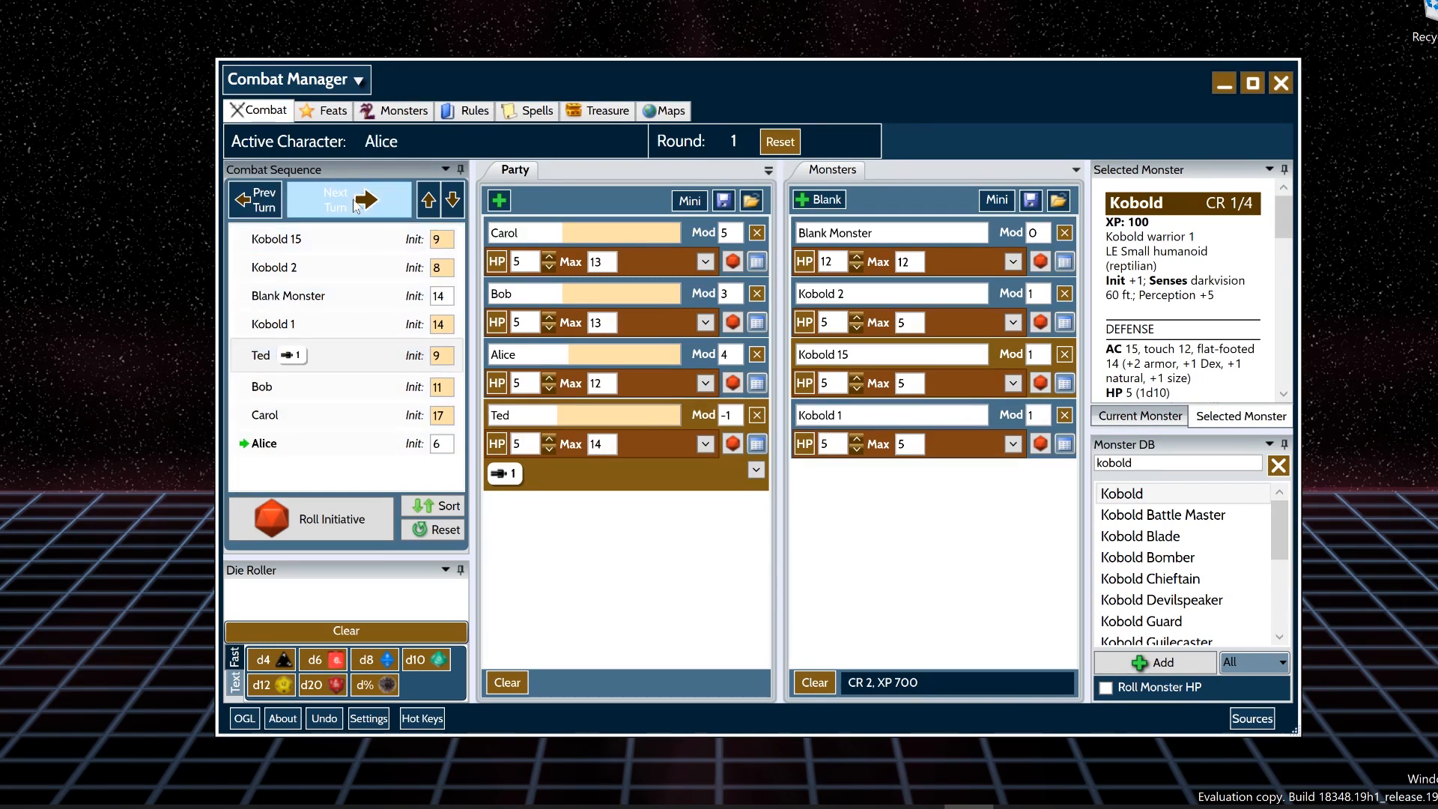
left_click(355, 207)
left_click(355, 206)
left_click(355, 207)
left_click(355, 207)
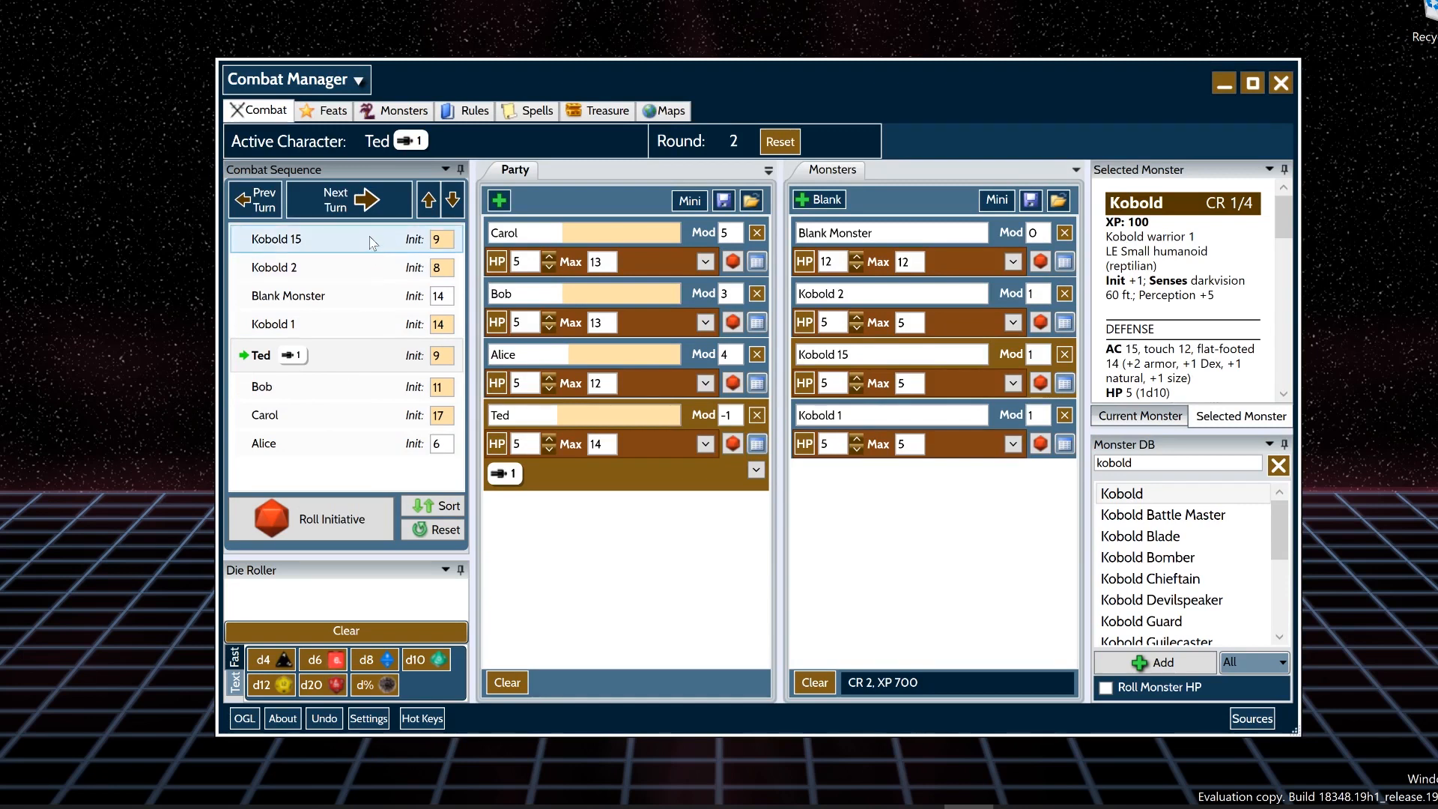
left_click(367, 202)
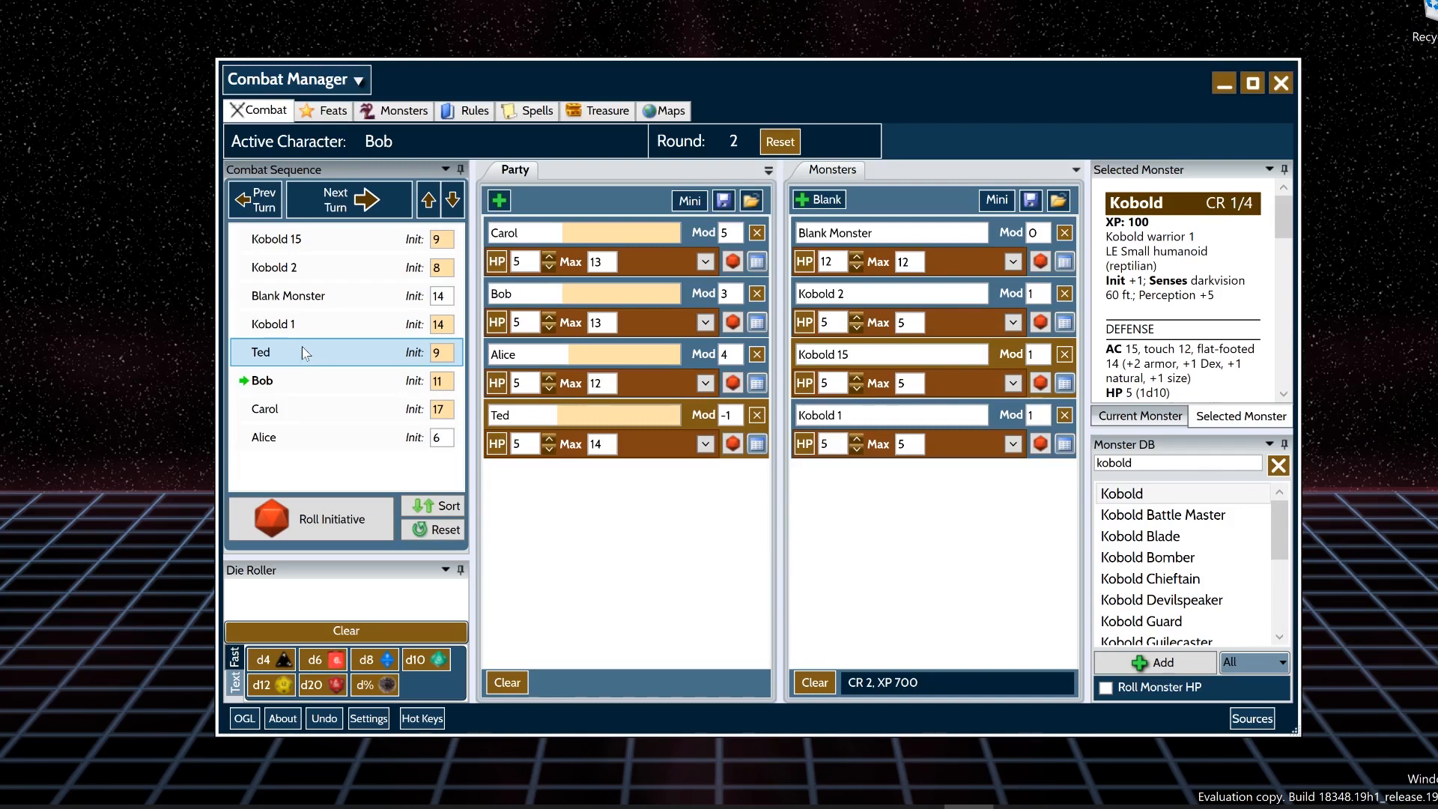
- Open the full set of conditions for the party member with modifier -1 and examine the available conditions
left_click(278, 380)
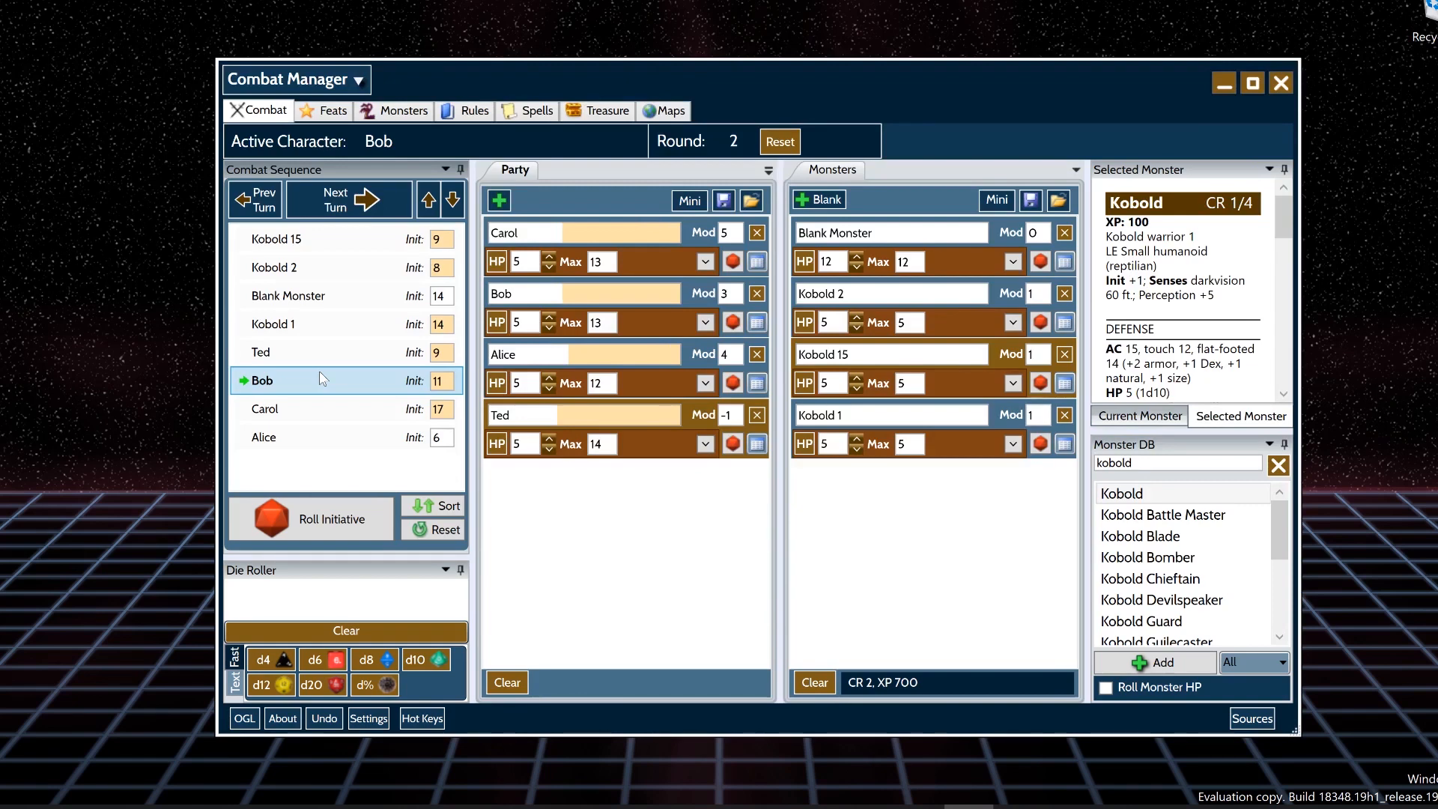
right_click(276, 352)
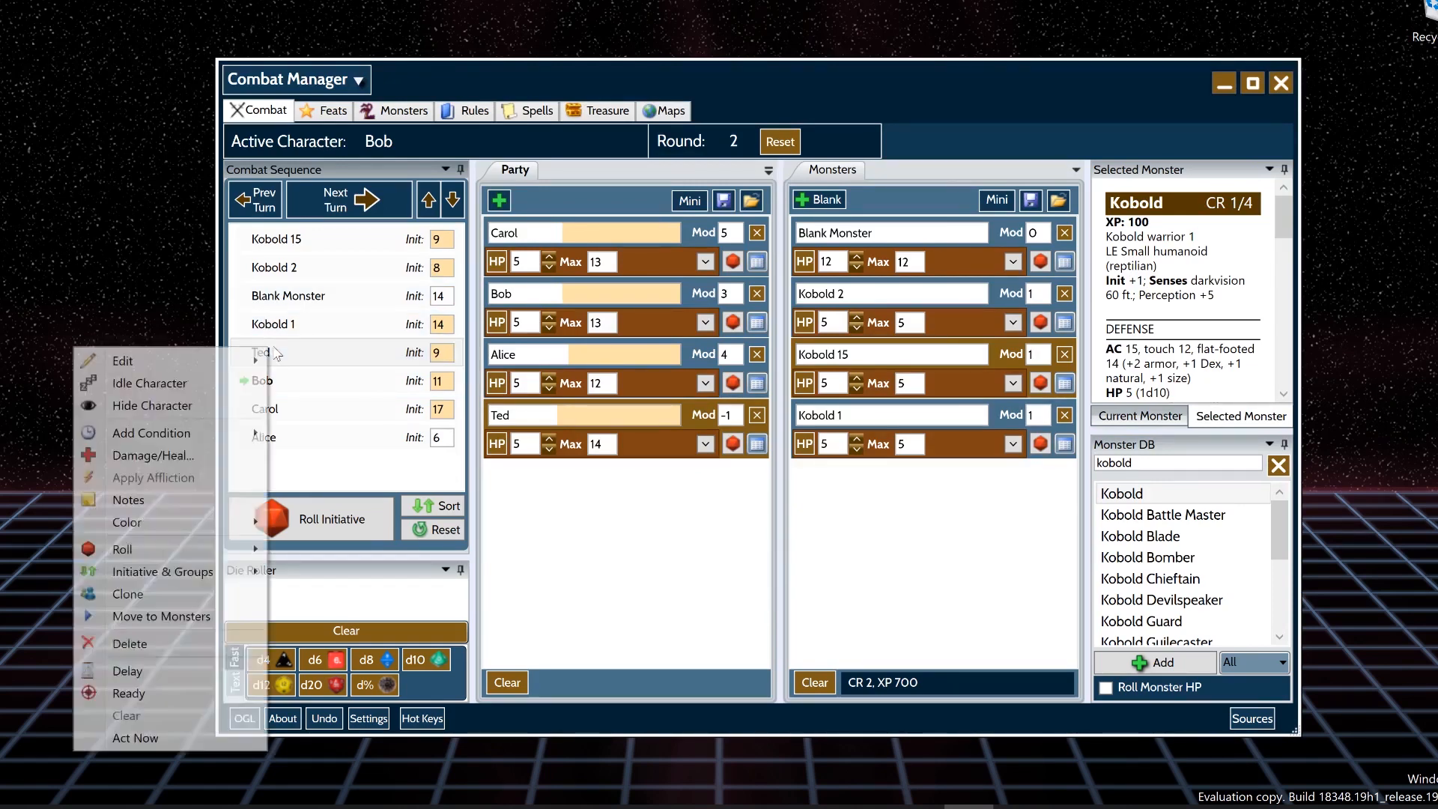
mouse_move(254, 433)
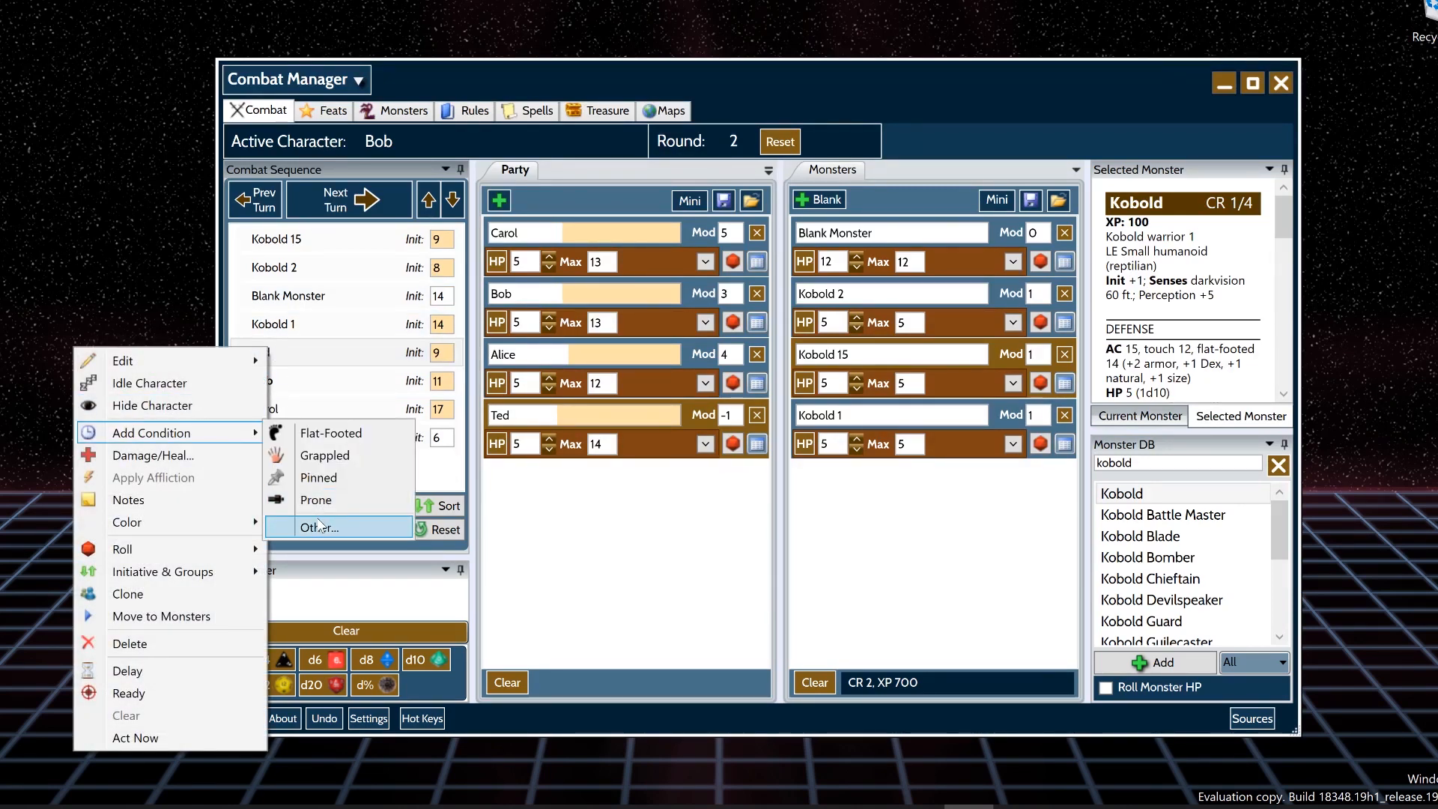
left_click(321, 527)
scroll(576, 408, "down", 6)
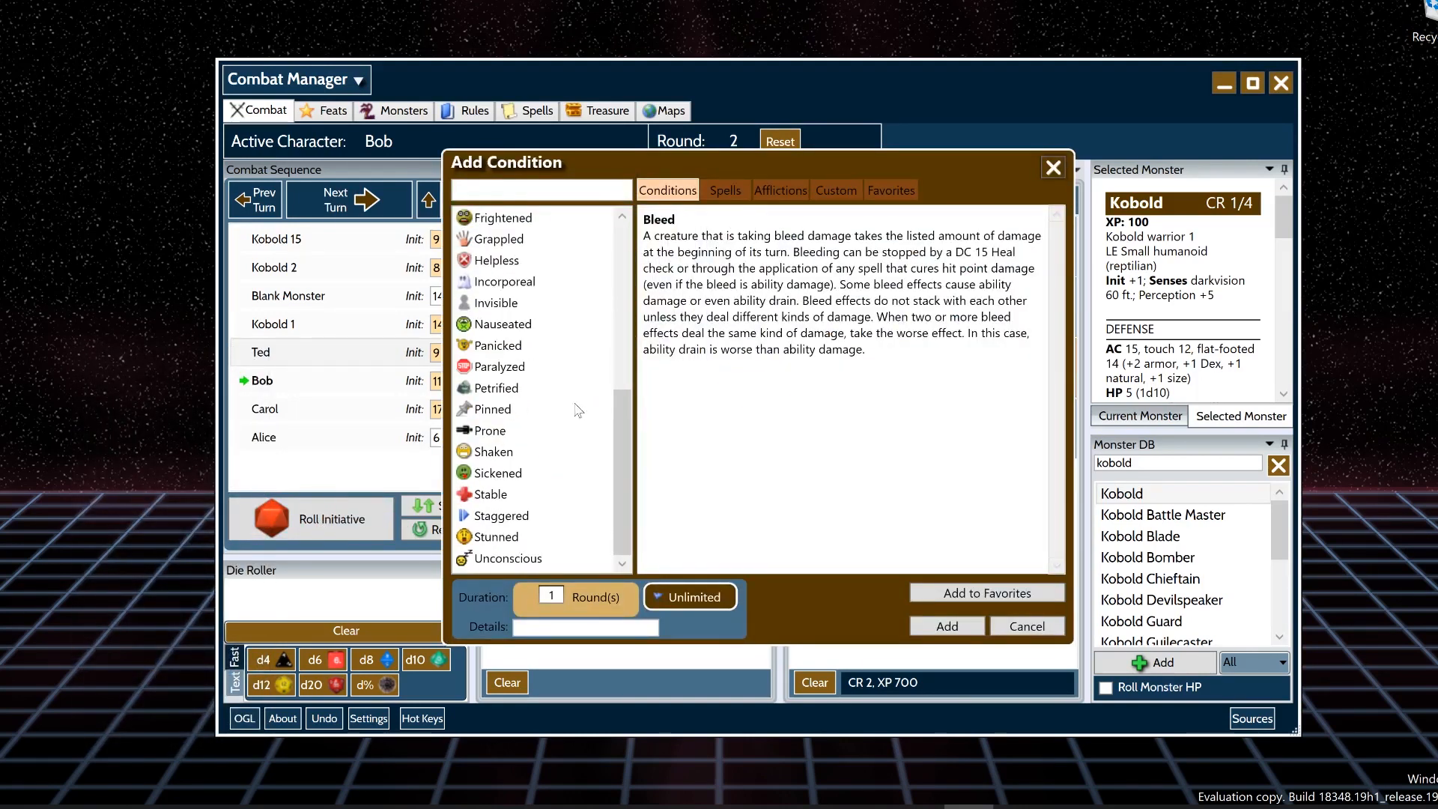
scroll(572, 425, "up", 6)
scroll(528, 314, "down", 6)
scroll(524, 345, "up", 5)
scroll(525, 346, "down", 5)
- Examine the spell, custom and favorite categories of the condition dialog, and return to browsing the standard conditions
left_click(741, 187)
left_click(667, 190)
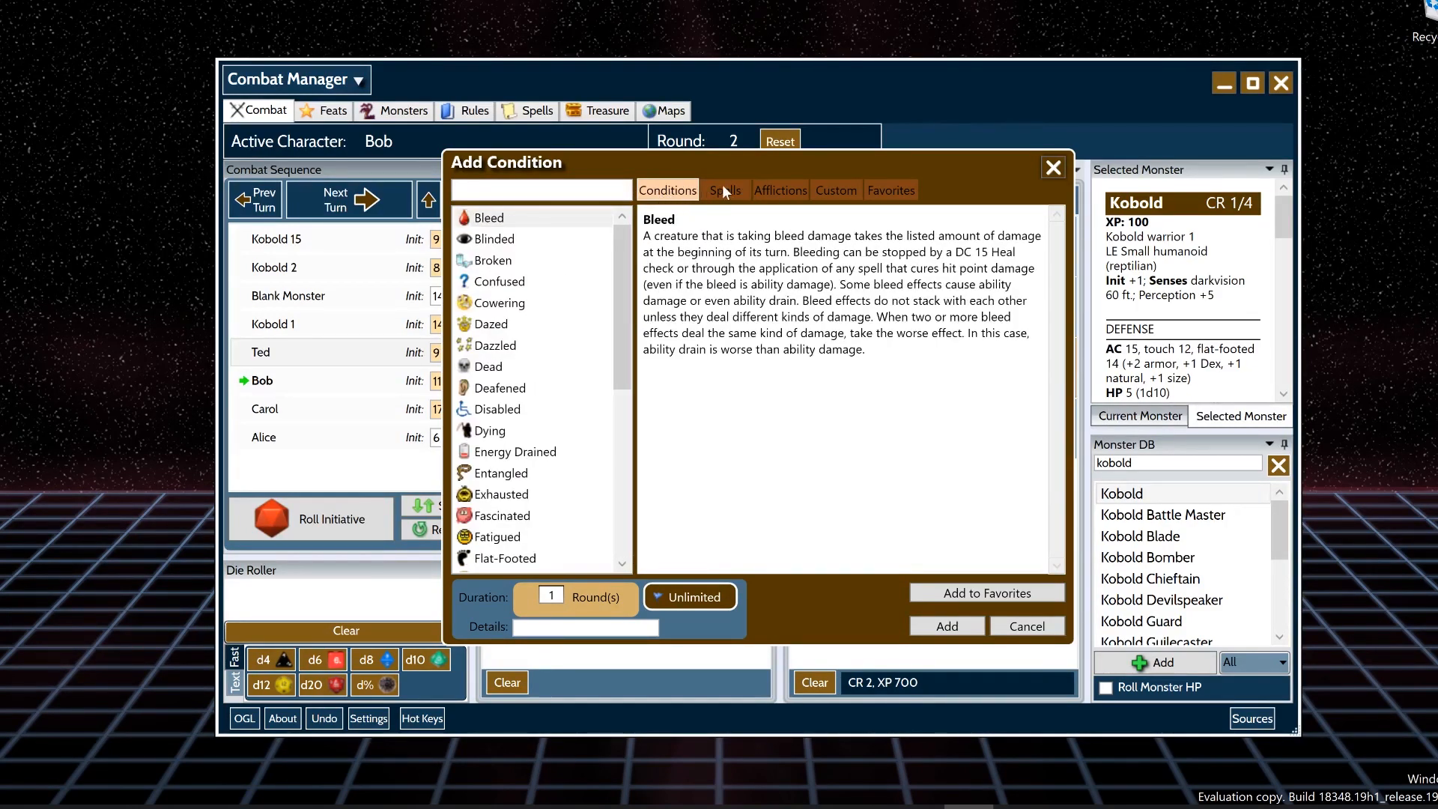
left_click(840, 191)
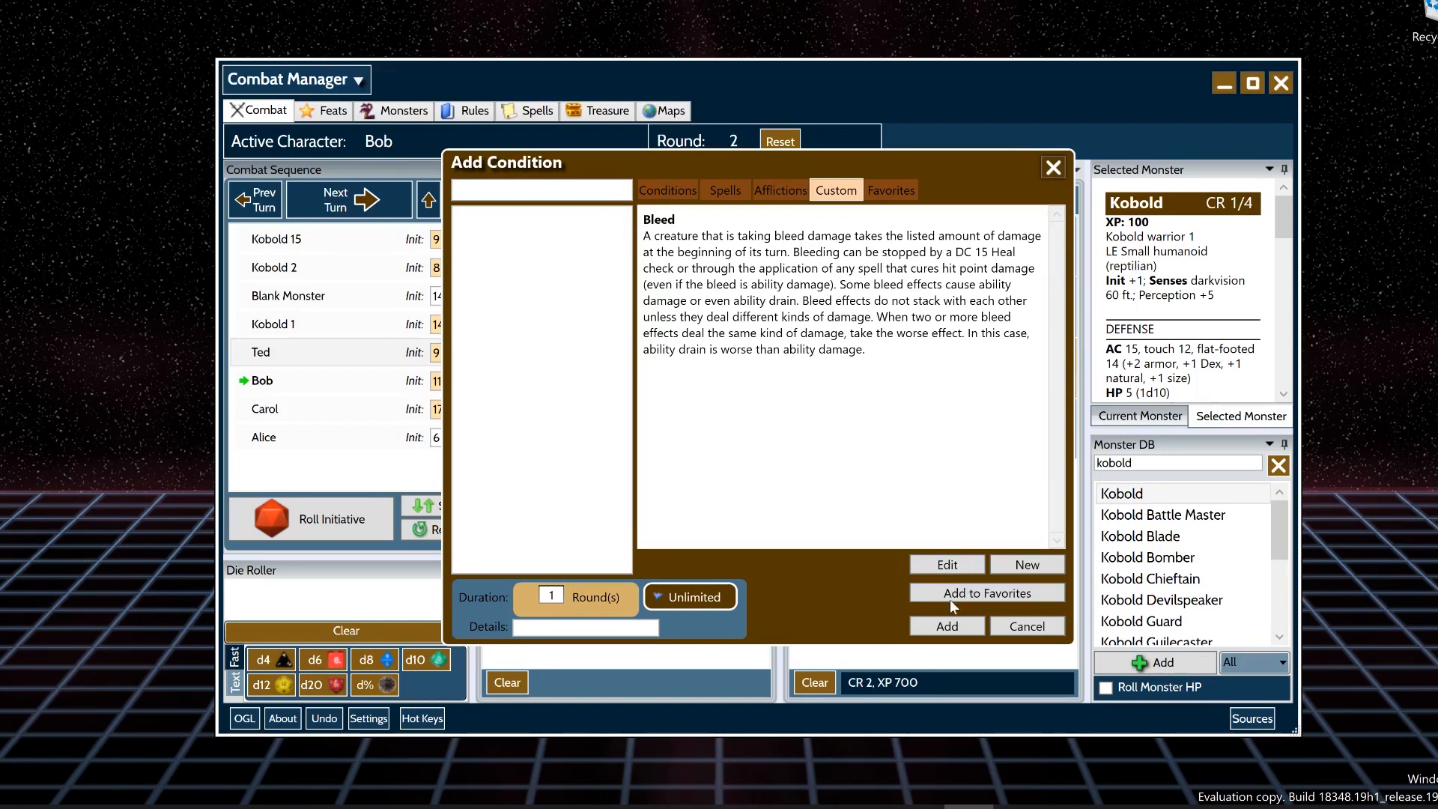
left_click(879, 193)
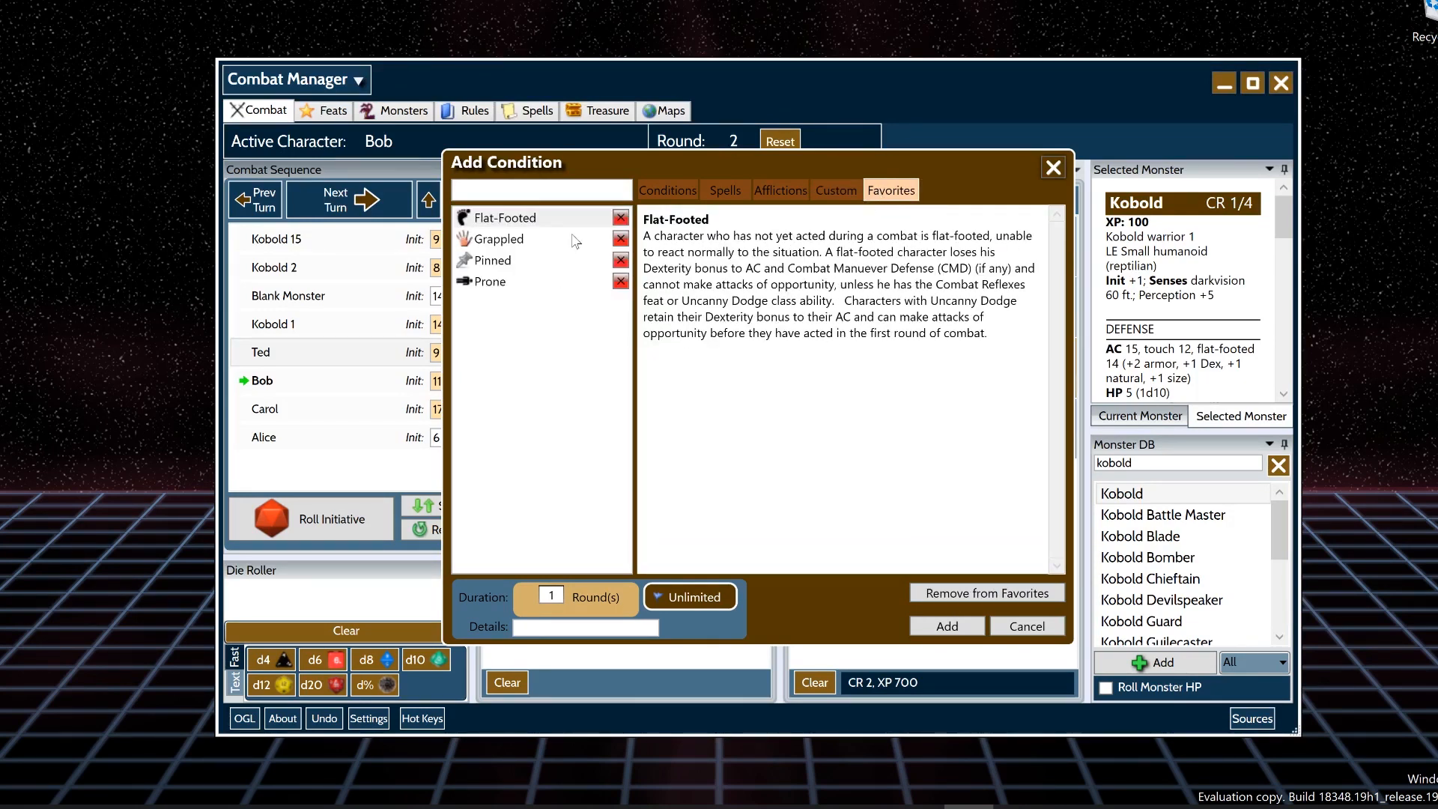
left_click(711, 194)
left_click(668, 191)
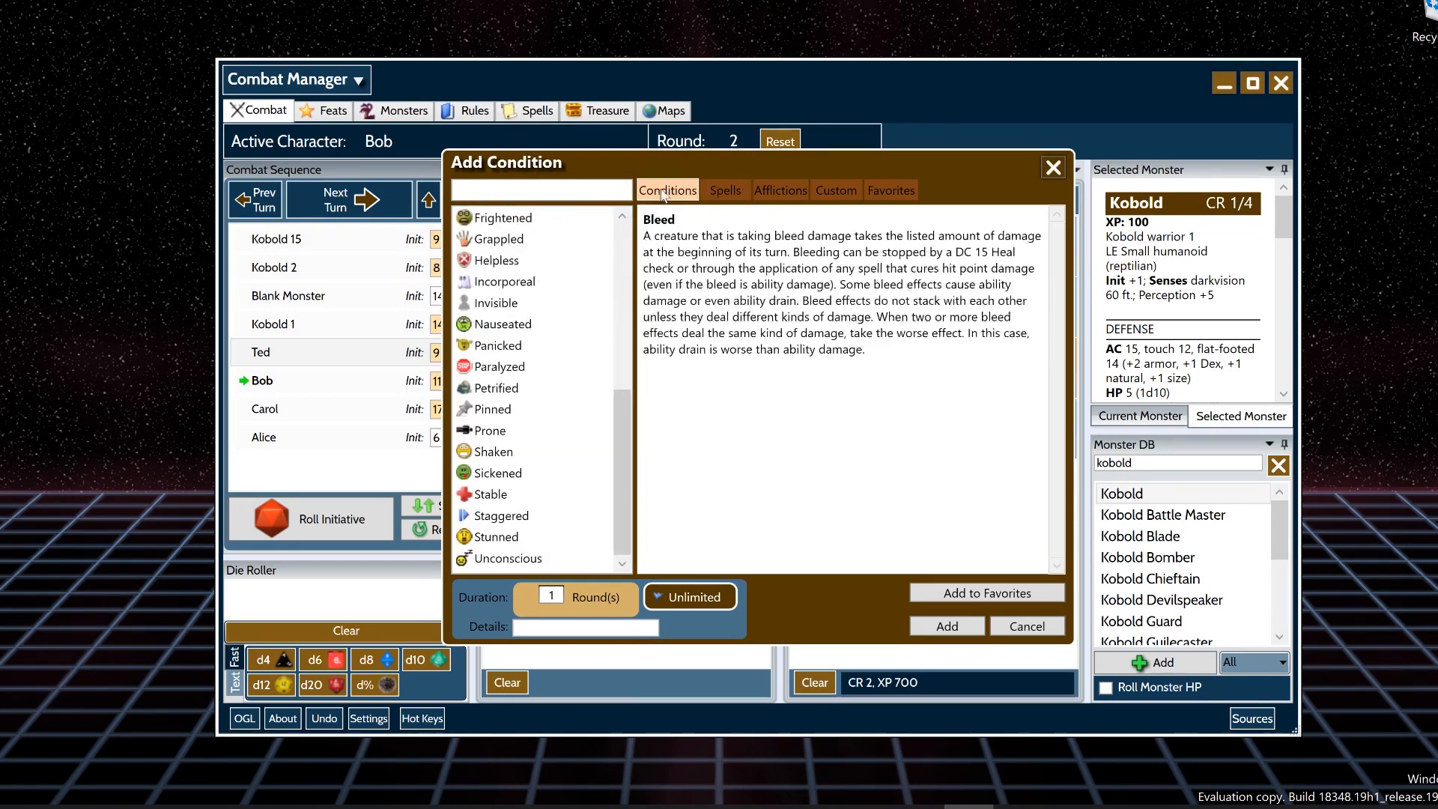
scroll(522, 372, "up", 5)
scroll(485, 328, "down", 5)
scroll(484, 328, "up", 5)
scroll(485, 328, "down", 5)
scroll(485, 328, "up", 5)
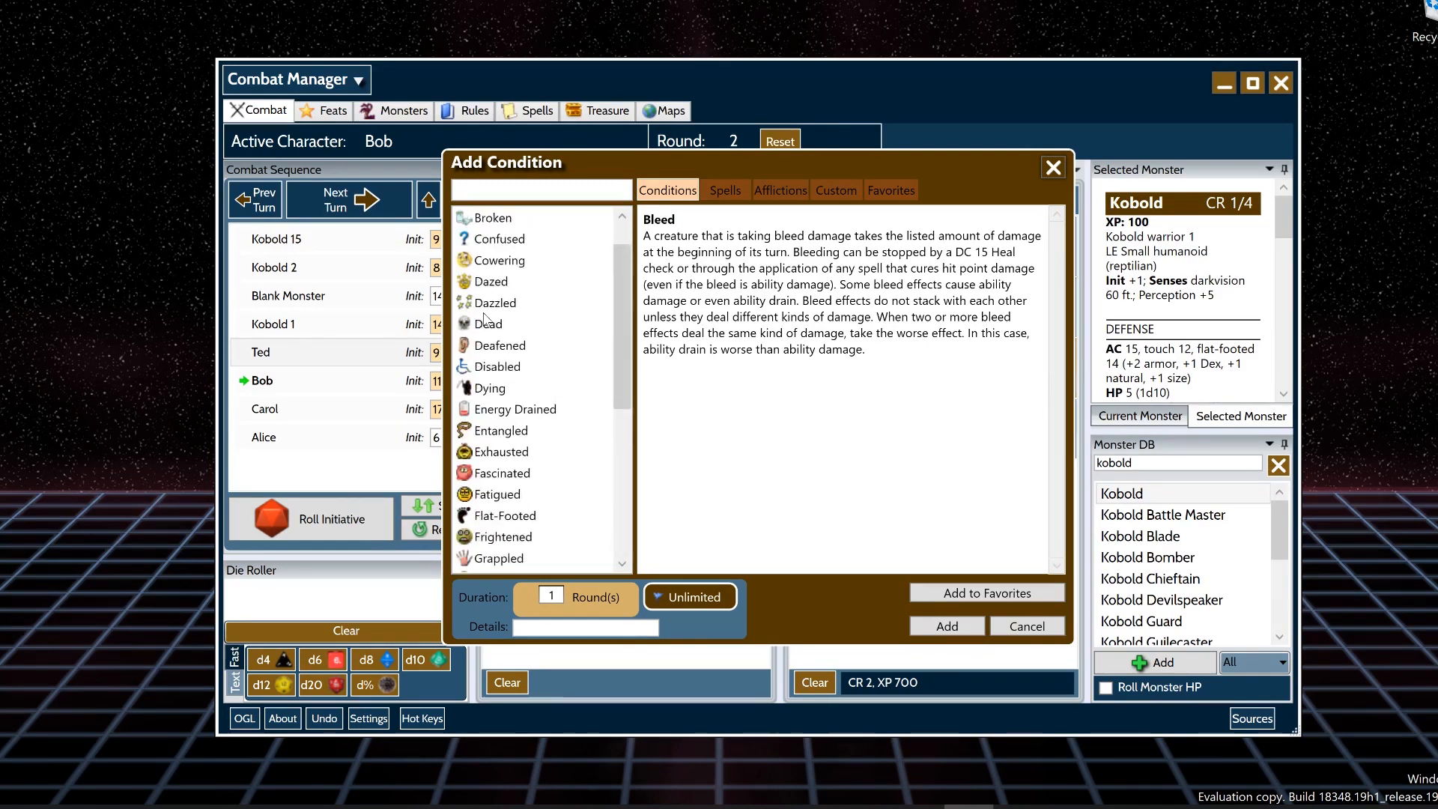
- Apply the Sickened condition to the party member with modifier -1 for 4 rounds, with the details "Extra Info"
scroll(509, 420, "down", 5)
left_click(516, 473)
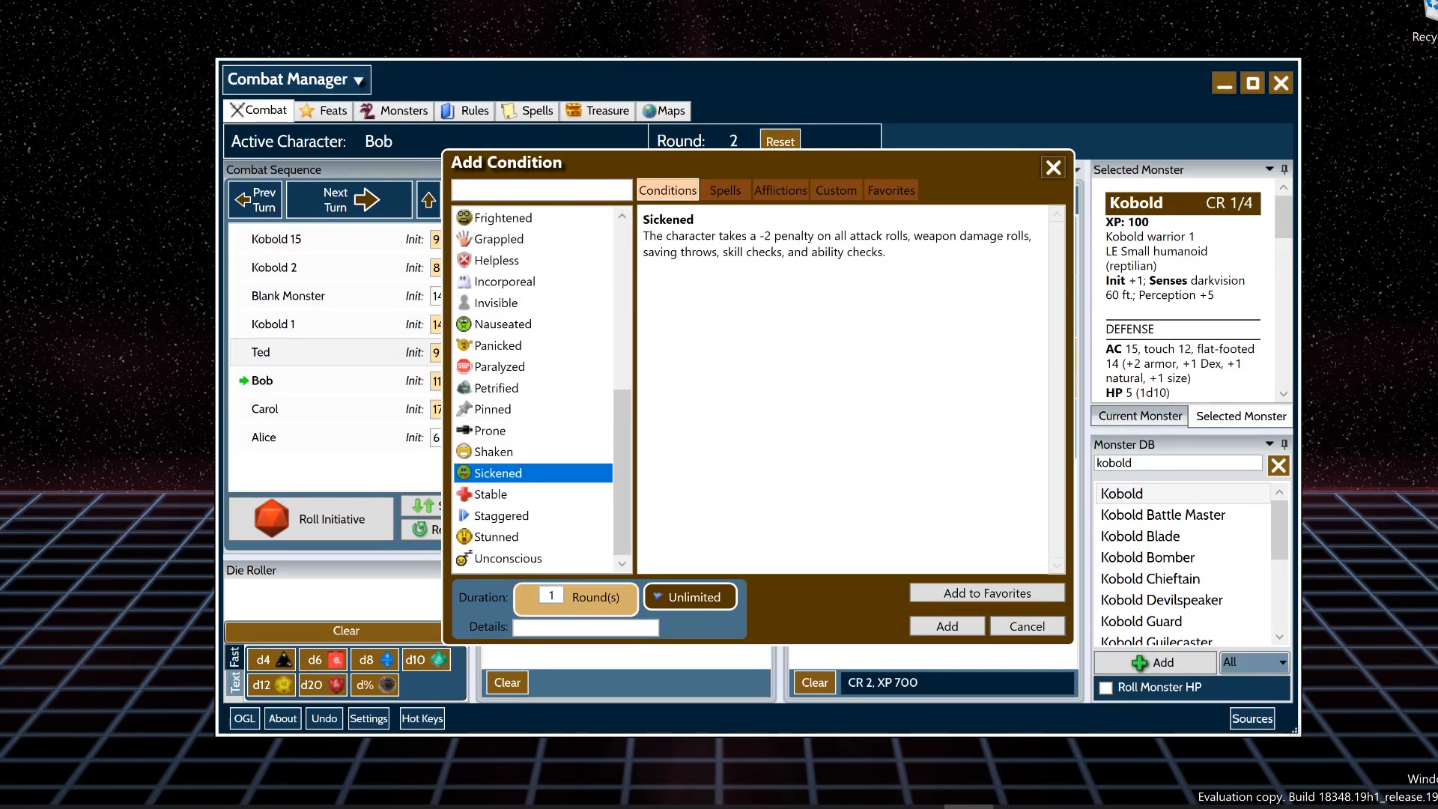
left_click(541, 596)
type("4")
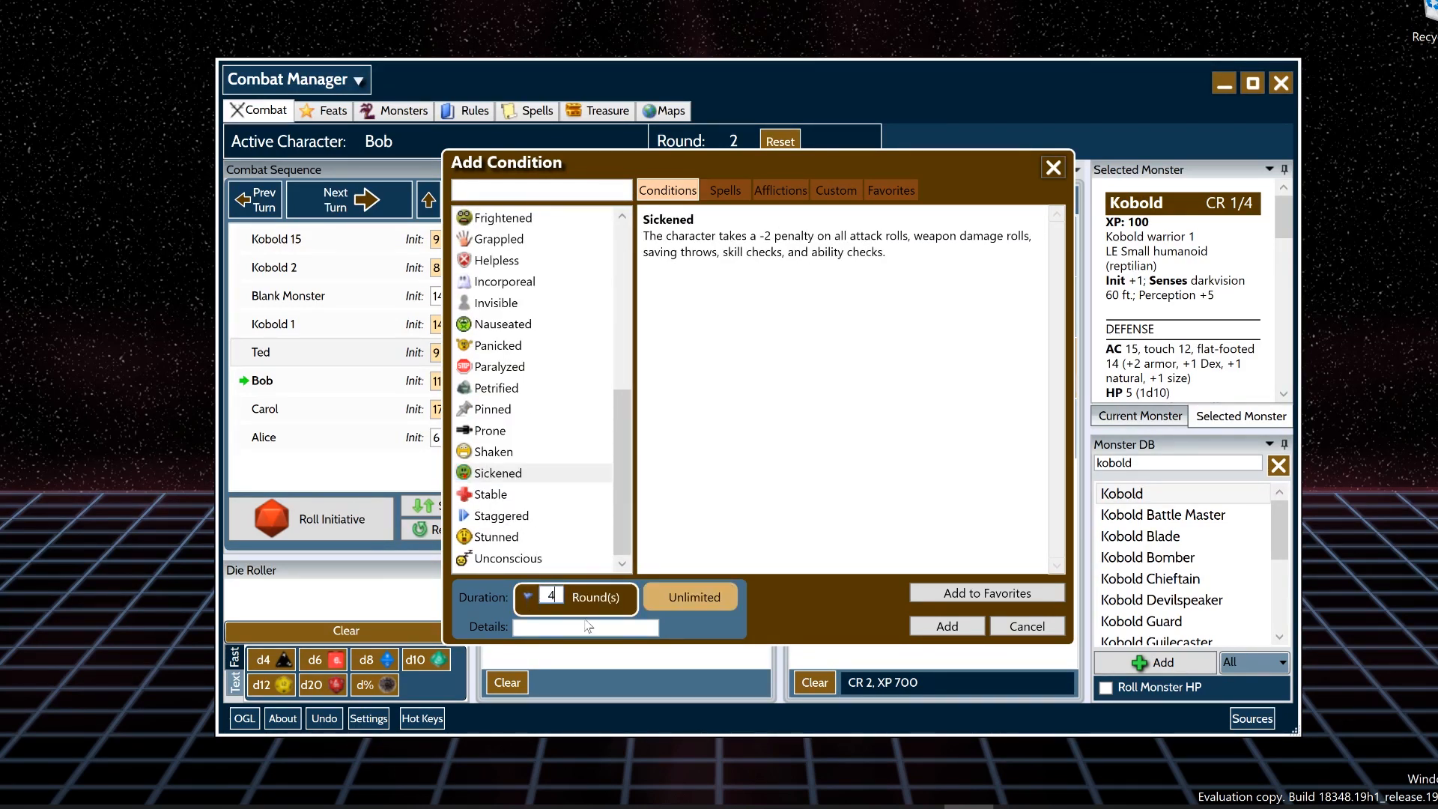
left_click(682, 597)
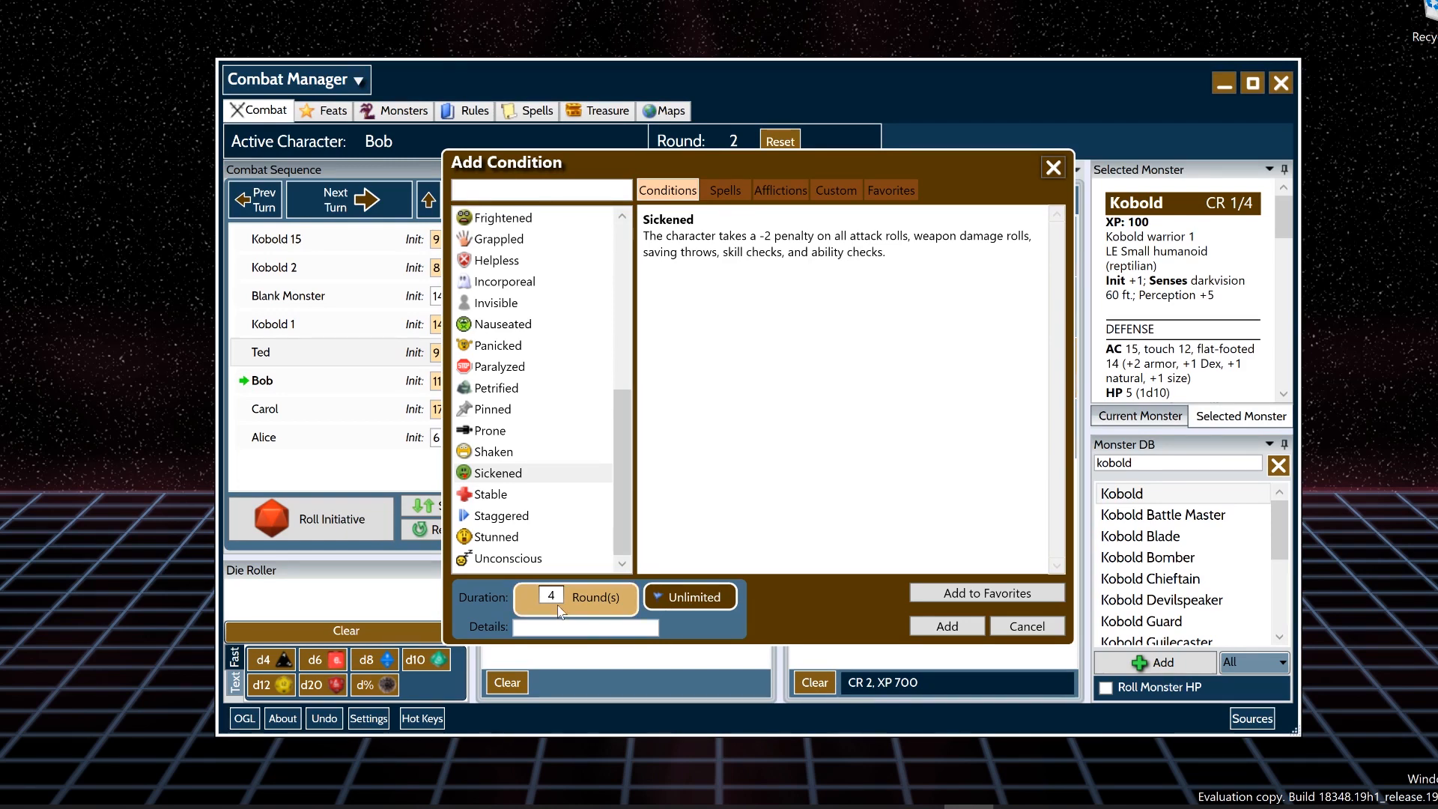
left_click(588, 609)
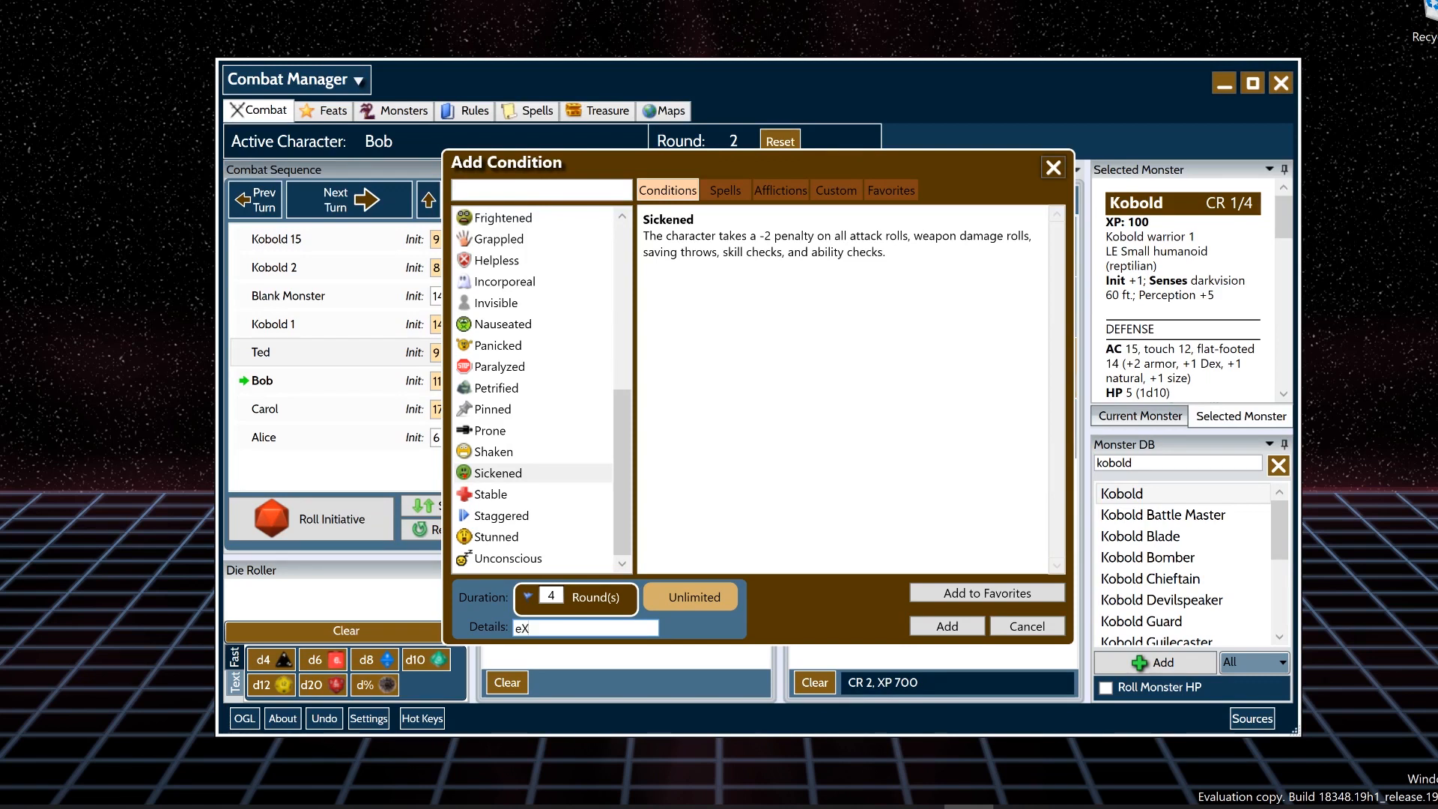
type("Extra Info")
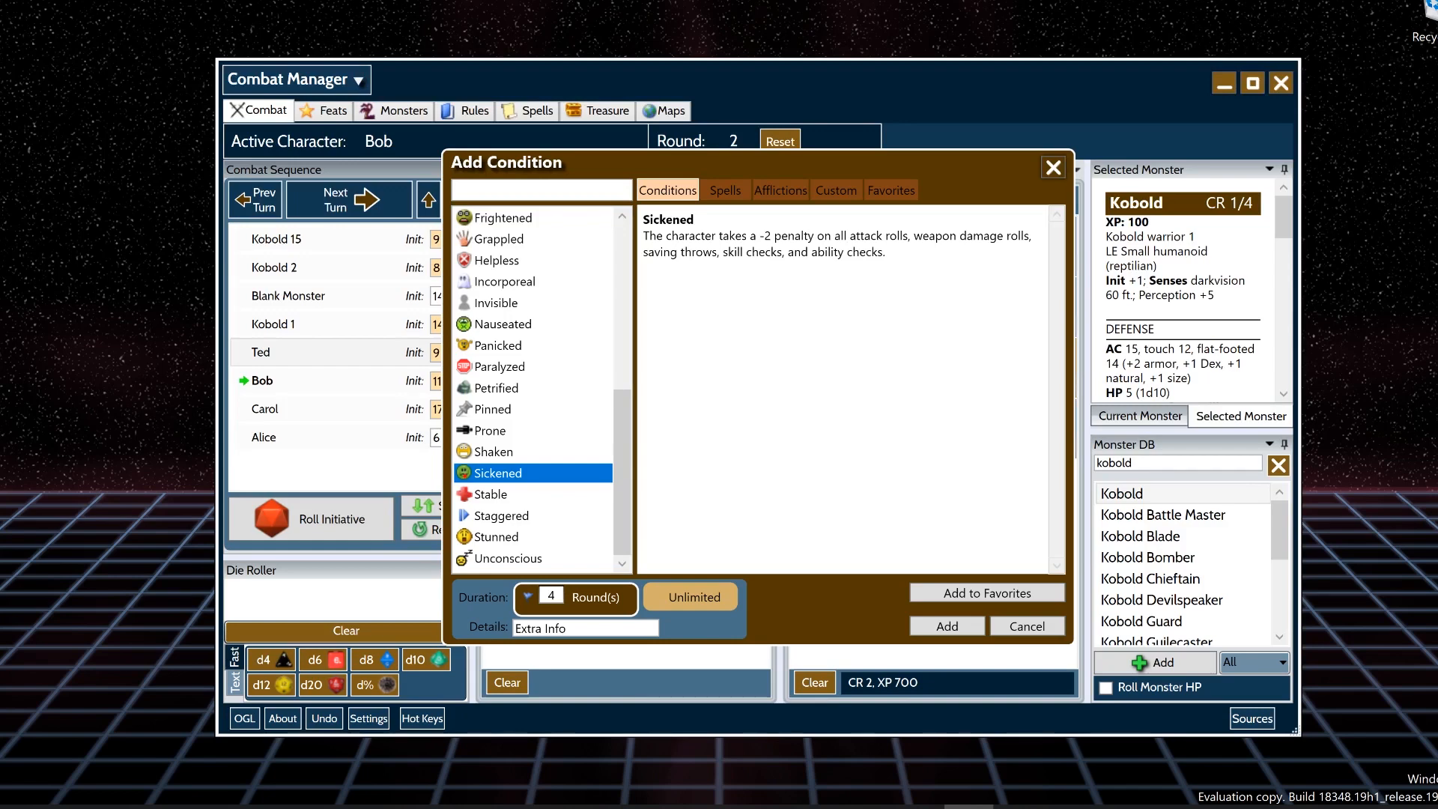
left_click(945, 626)
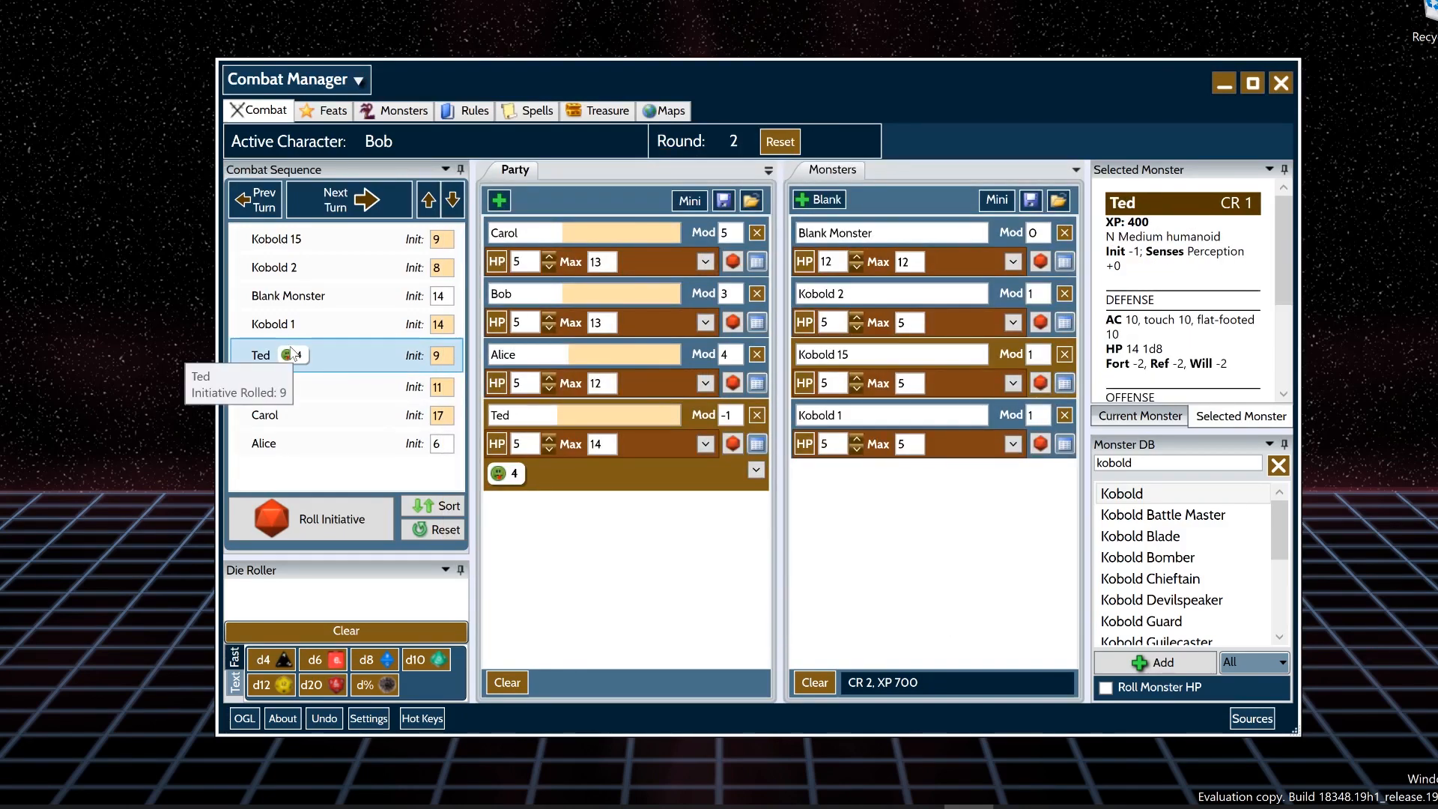
- Check the Sickened marker on the party member with modifier -1 and review the recently used conditions offered there
mouse_move(294, 358)
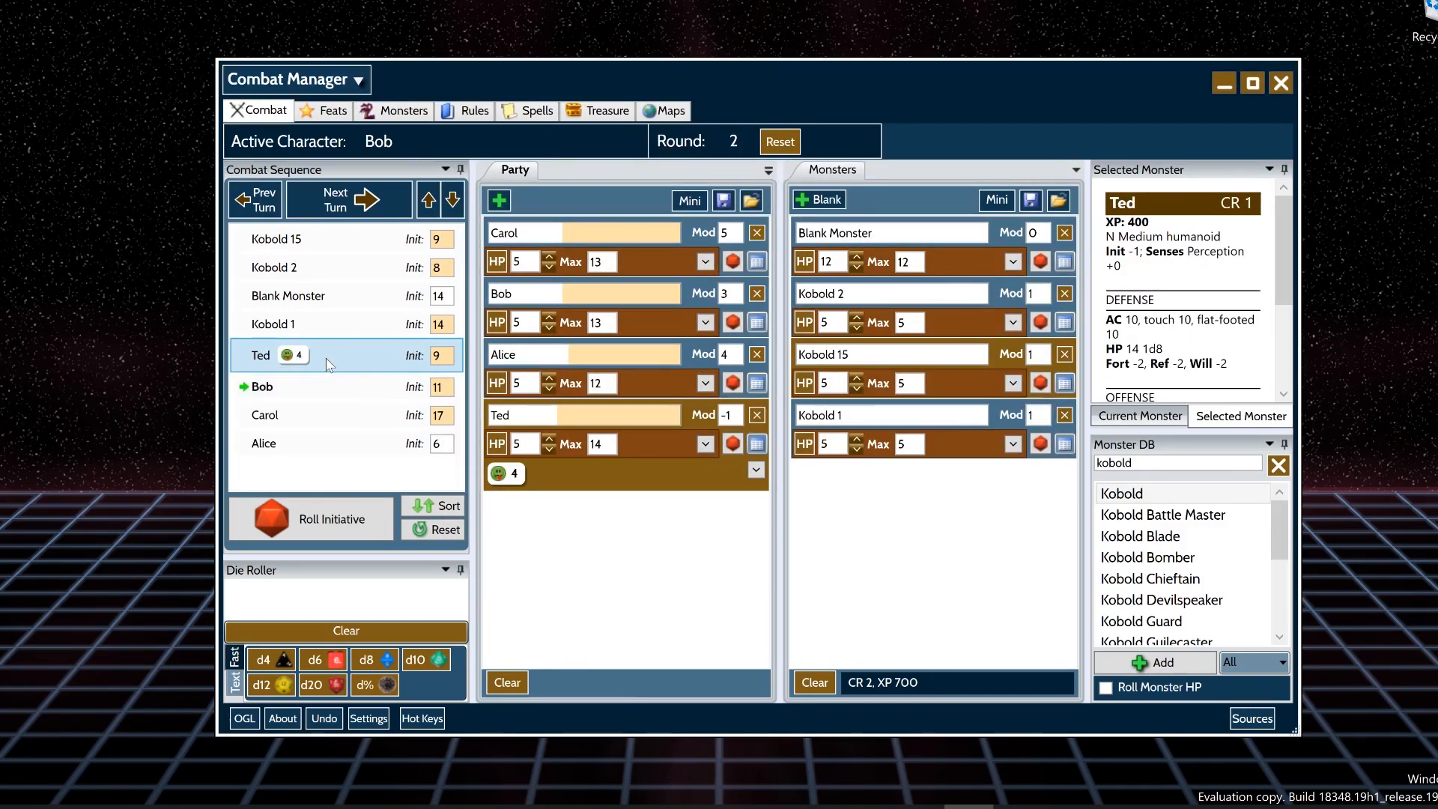
right_click(326, 358)
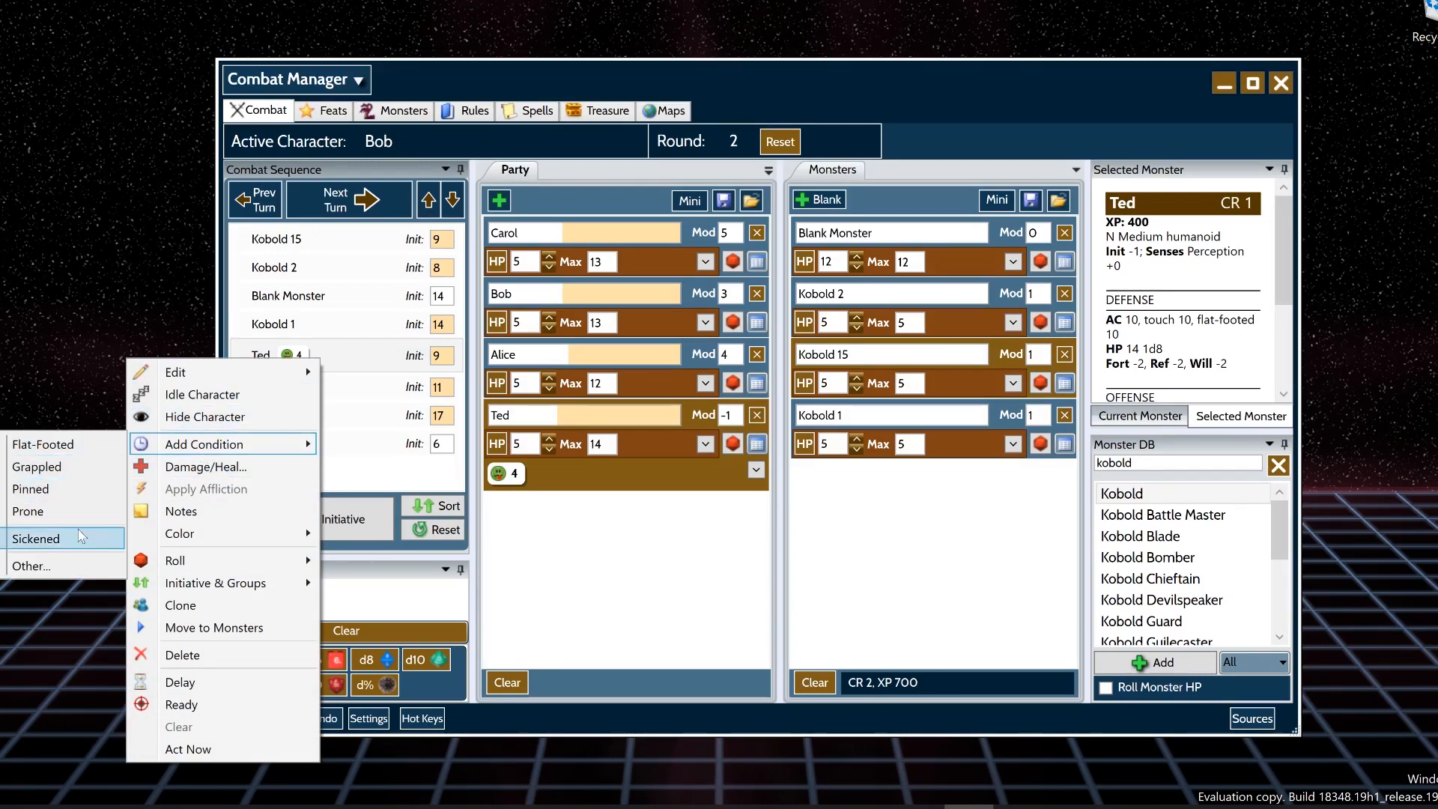
left_click(324, 351)
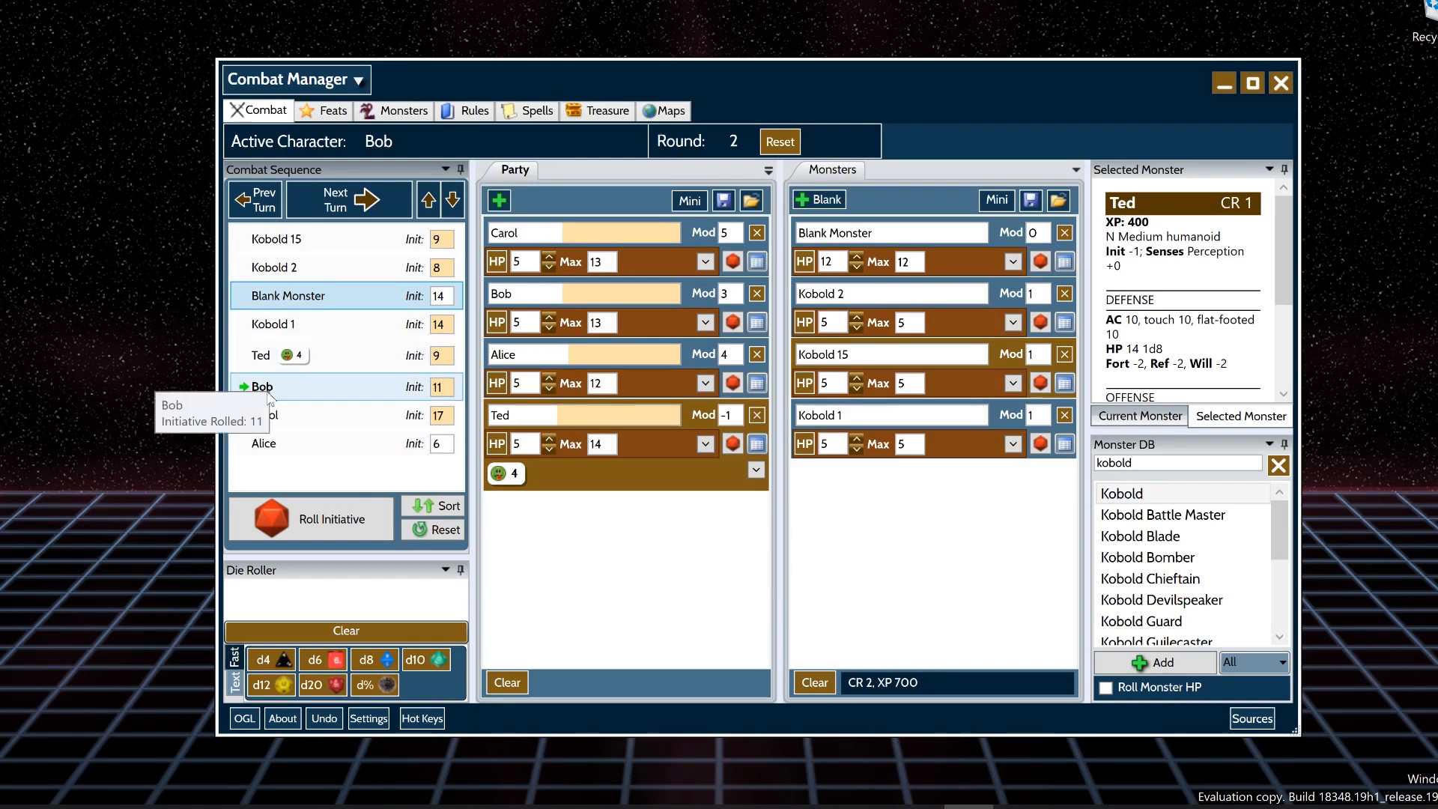
- Add the Fox's Cunning spell as a condition from Kobold 1's entry in the combat sequence, lasting 1 round
left_click(293, 322)
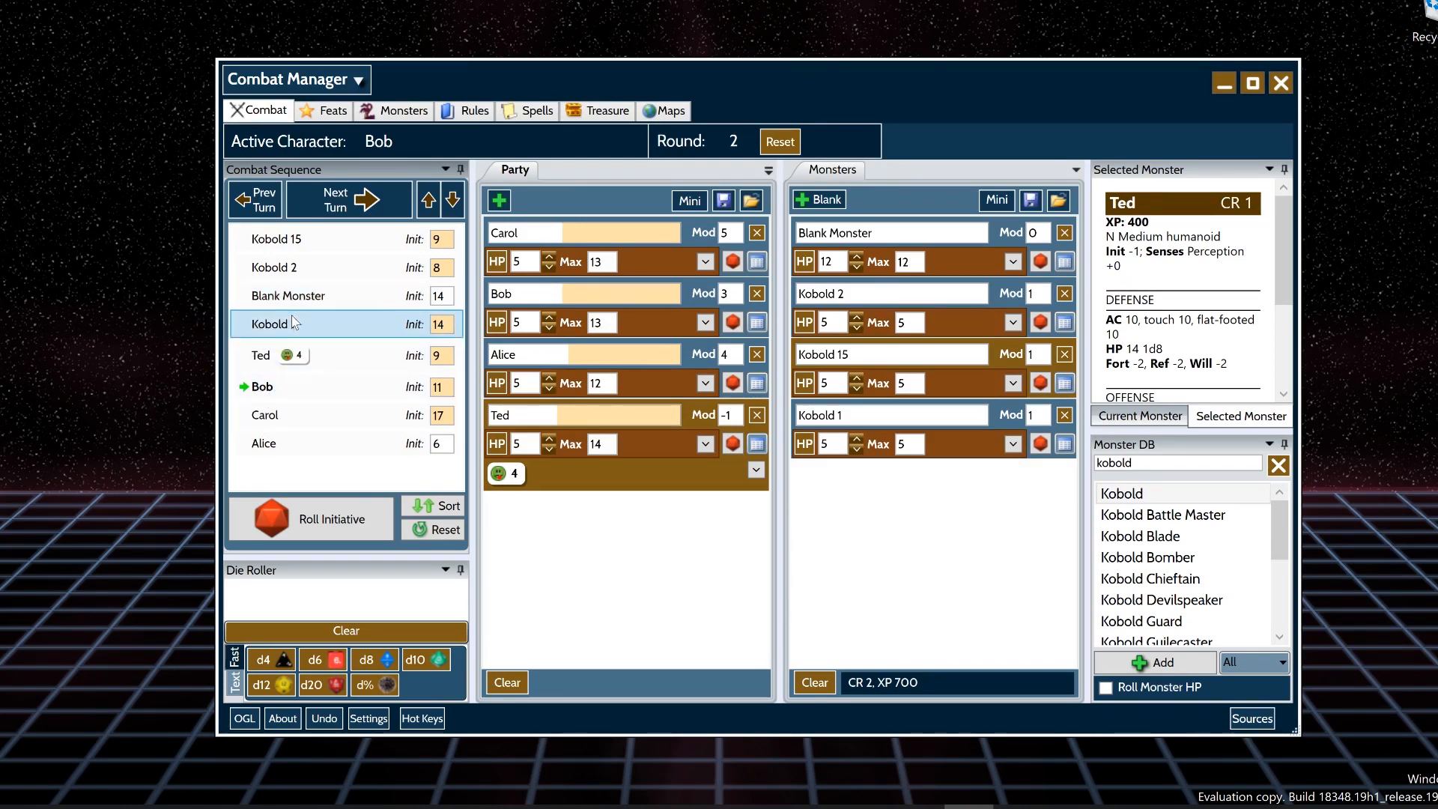
right_click(299, 332)
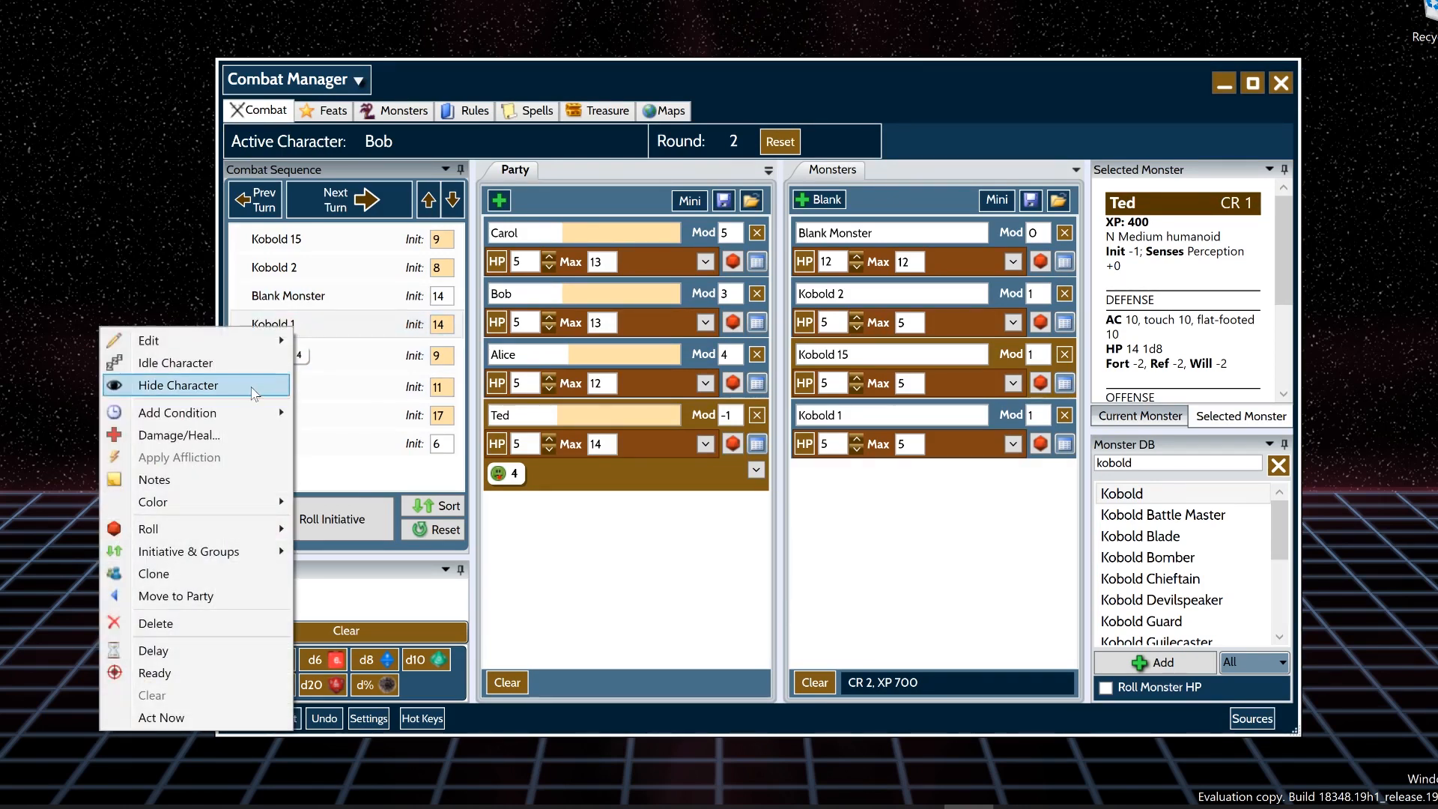
mouse_move(180, 413)
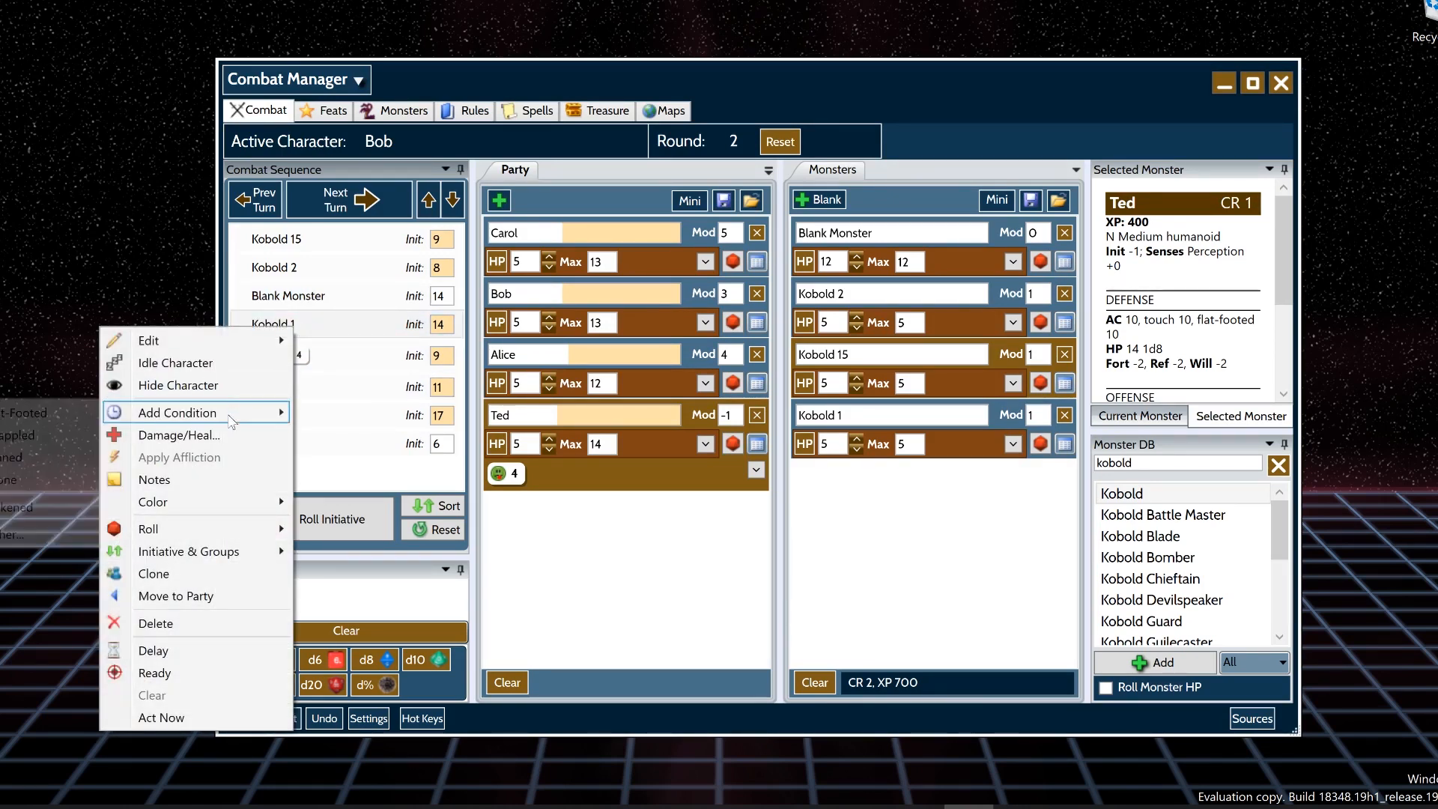
left_click(33, 535)
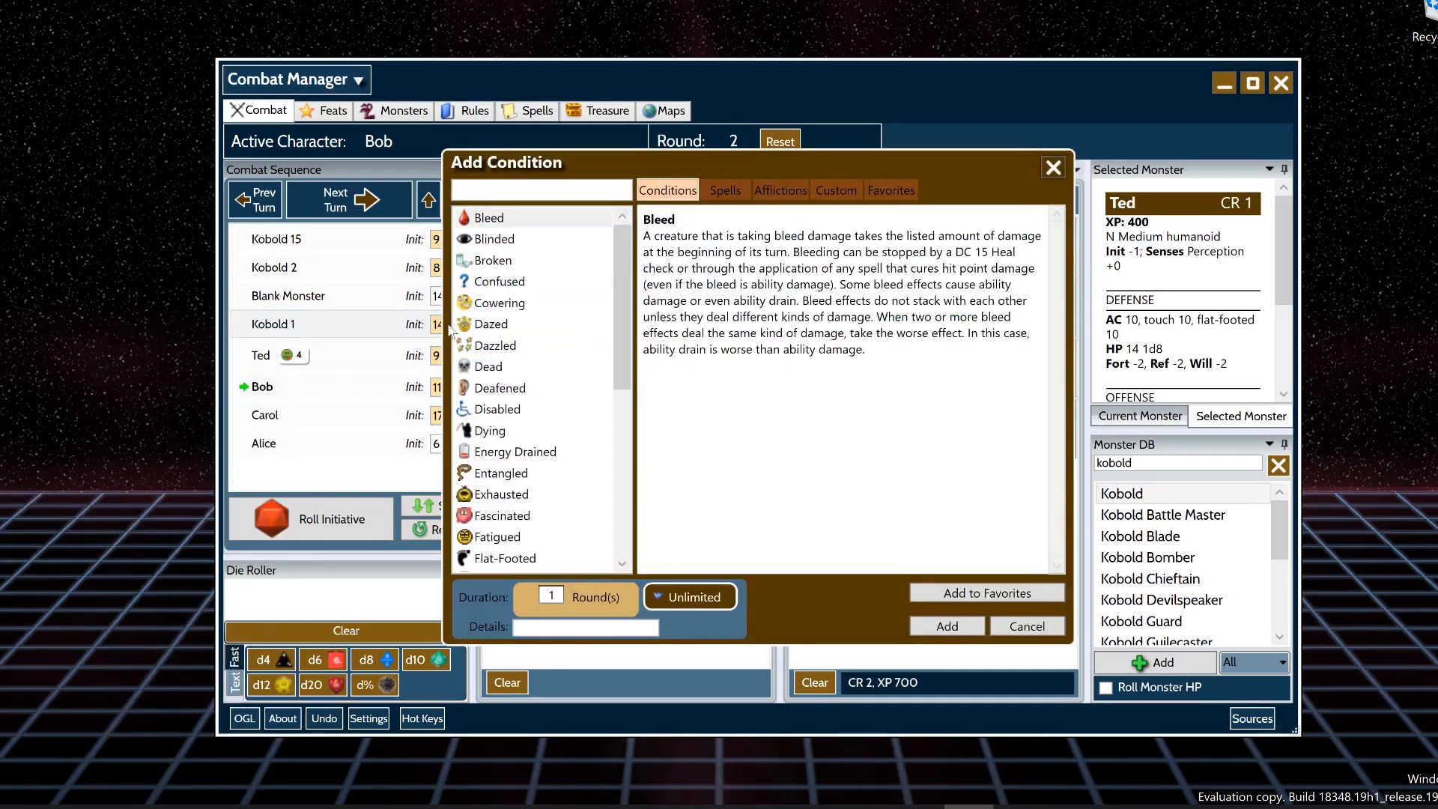
left_click(708, 196)
left_click_drag(622, 230, 592, 361)
scroll(588, 361, "up", 2)
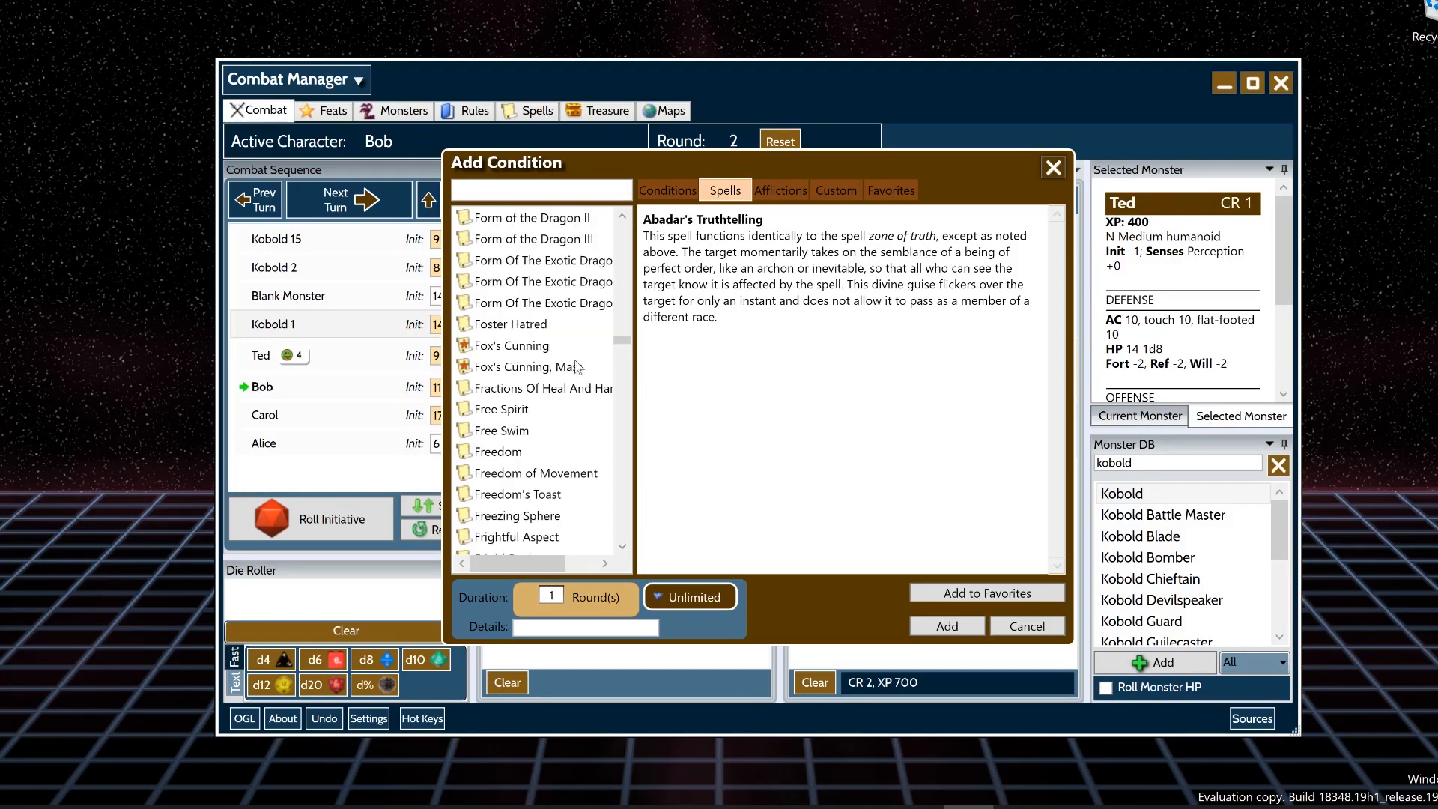
left_click(535, 350)
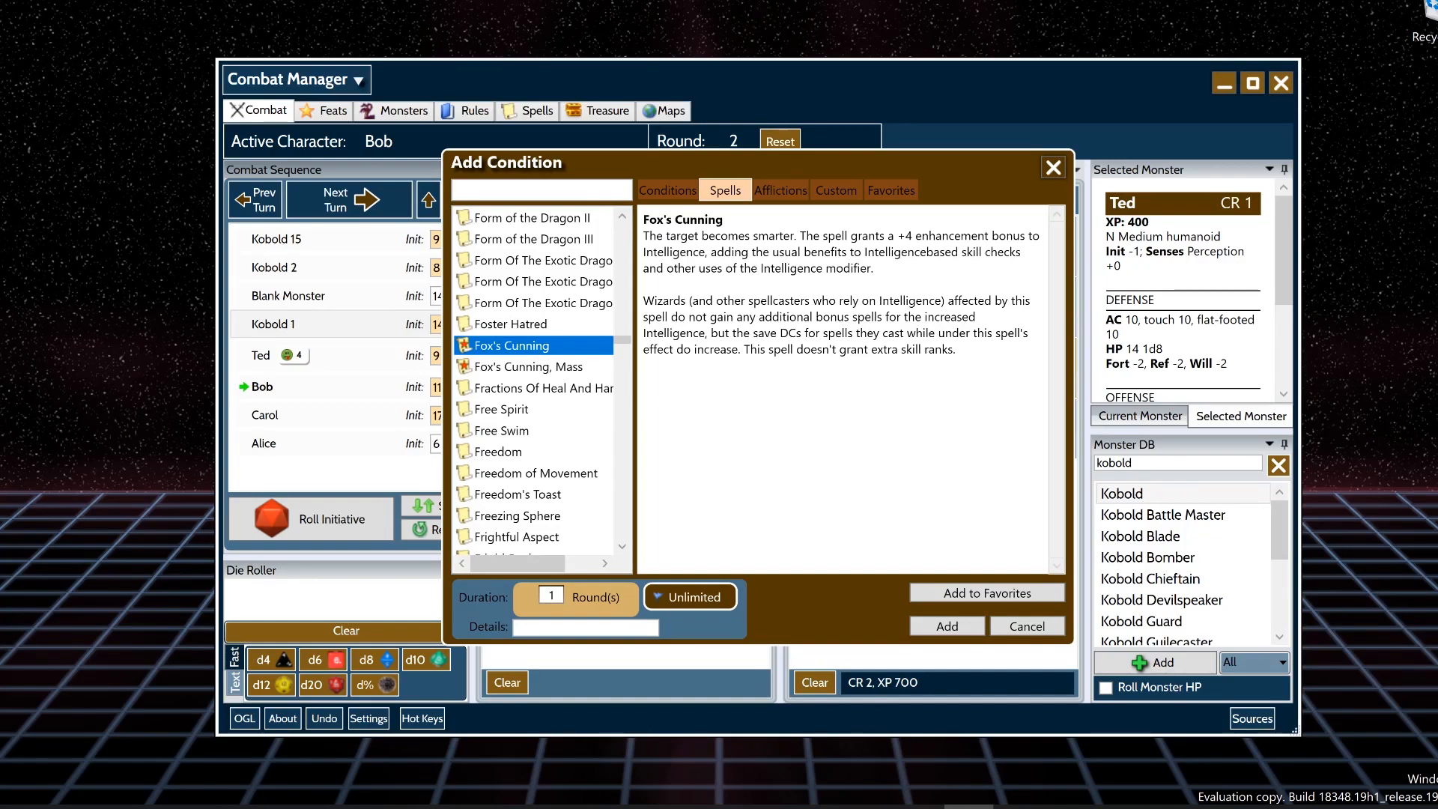
left_click(555, 348)
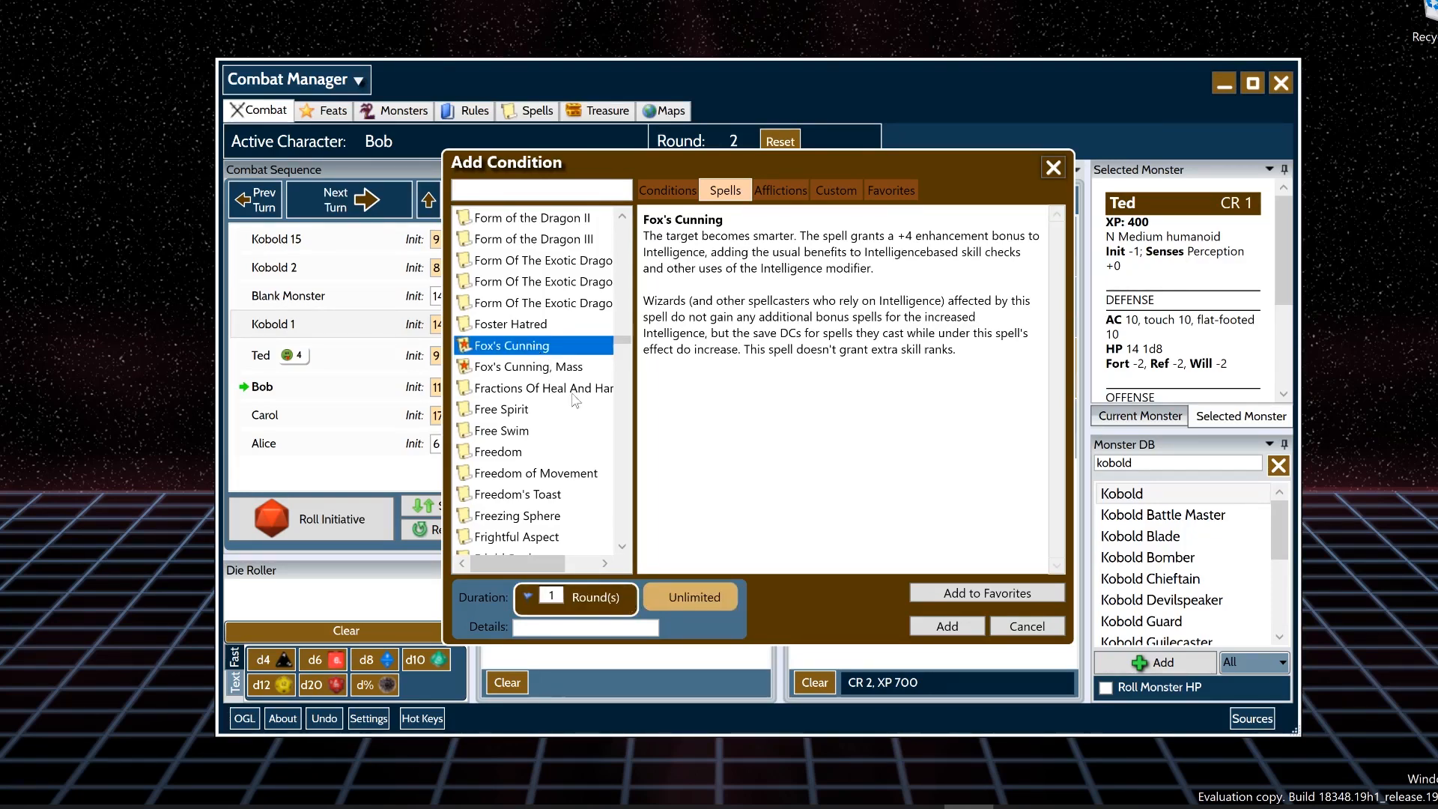
left_click(927, 629)
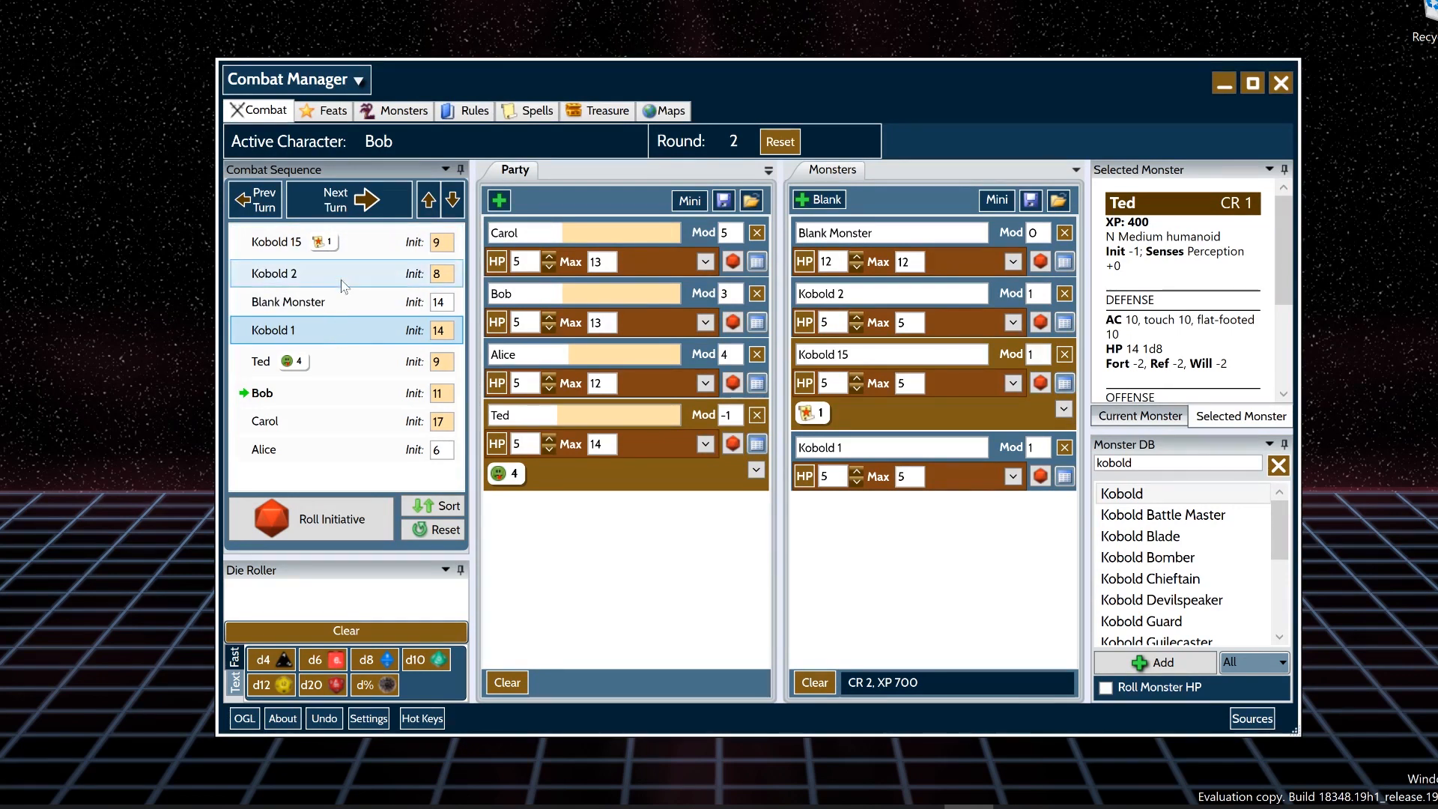
- Start a new custom condition for Kobold 15 and name it with a first name in possessive form followed by "happy condition"
mouse_move(332, 247)
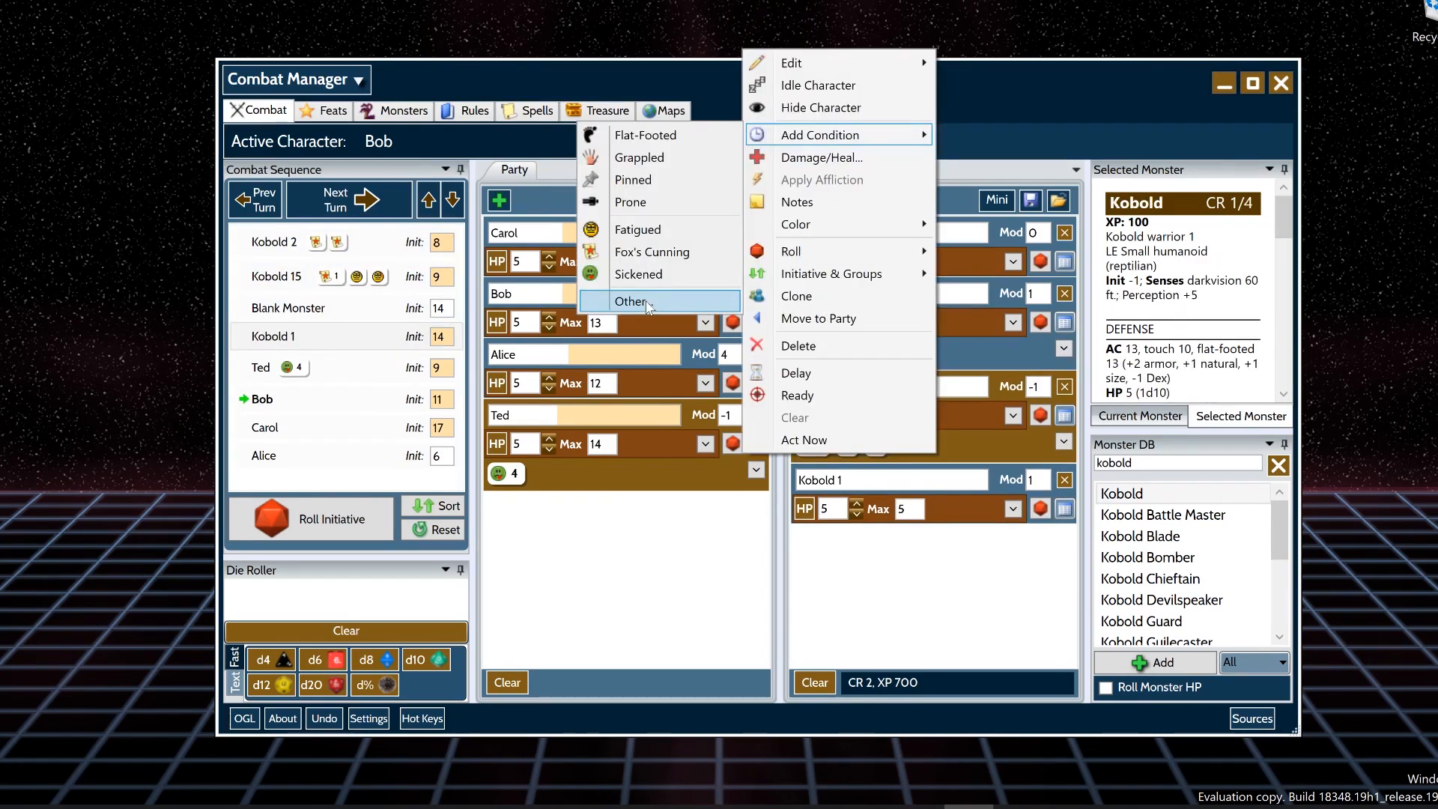
left_click(649, 304)
left_click(830, 206)
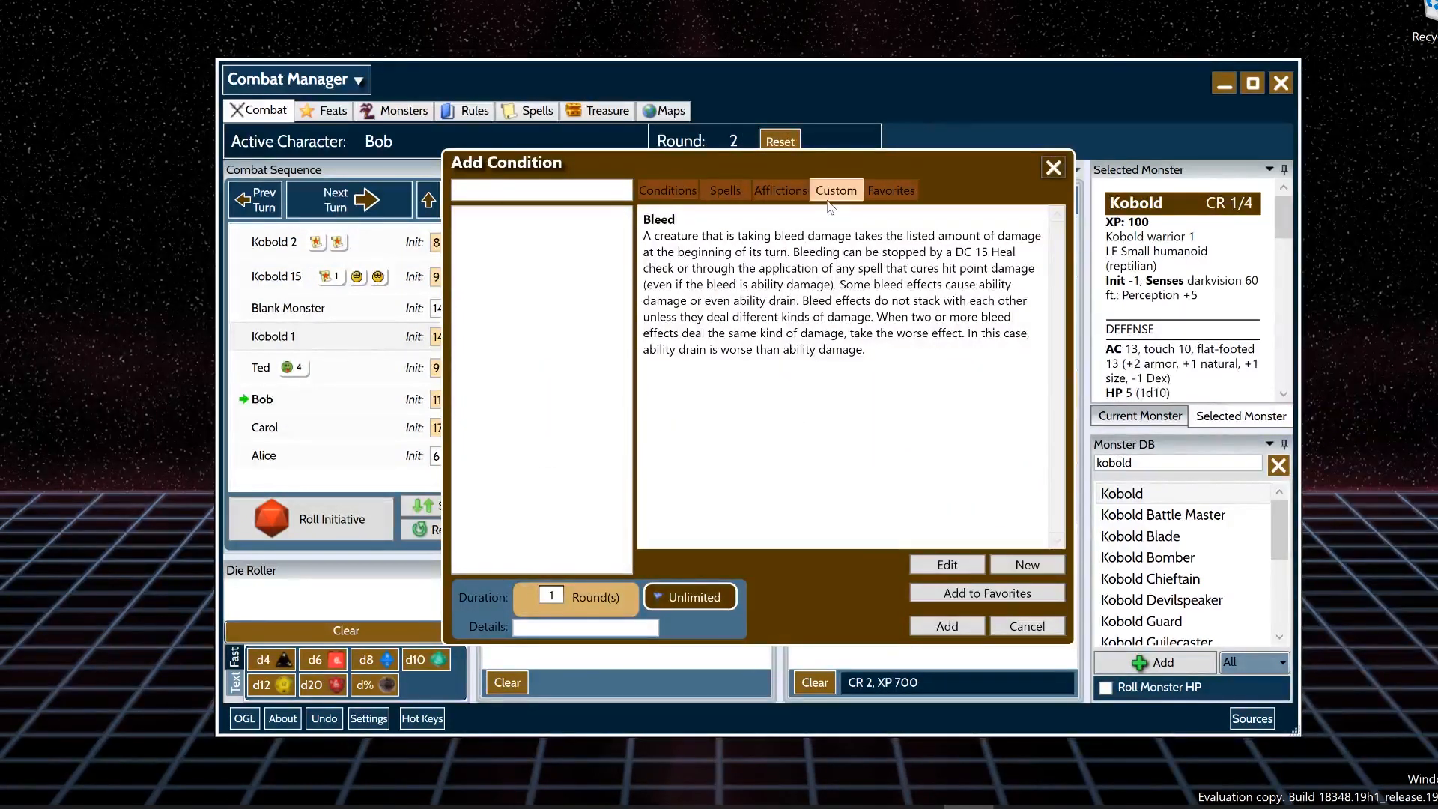
left_click(1023, 573)
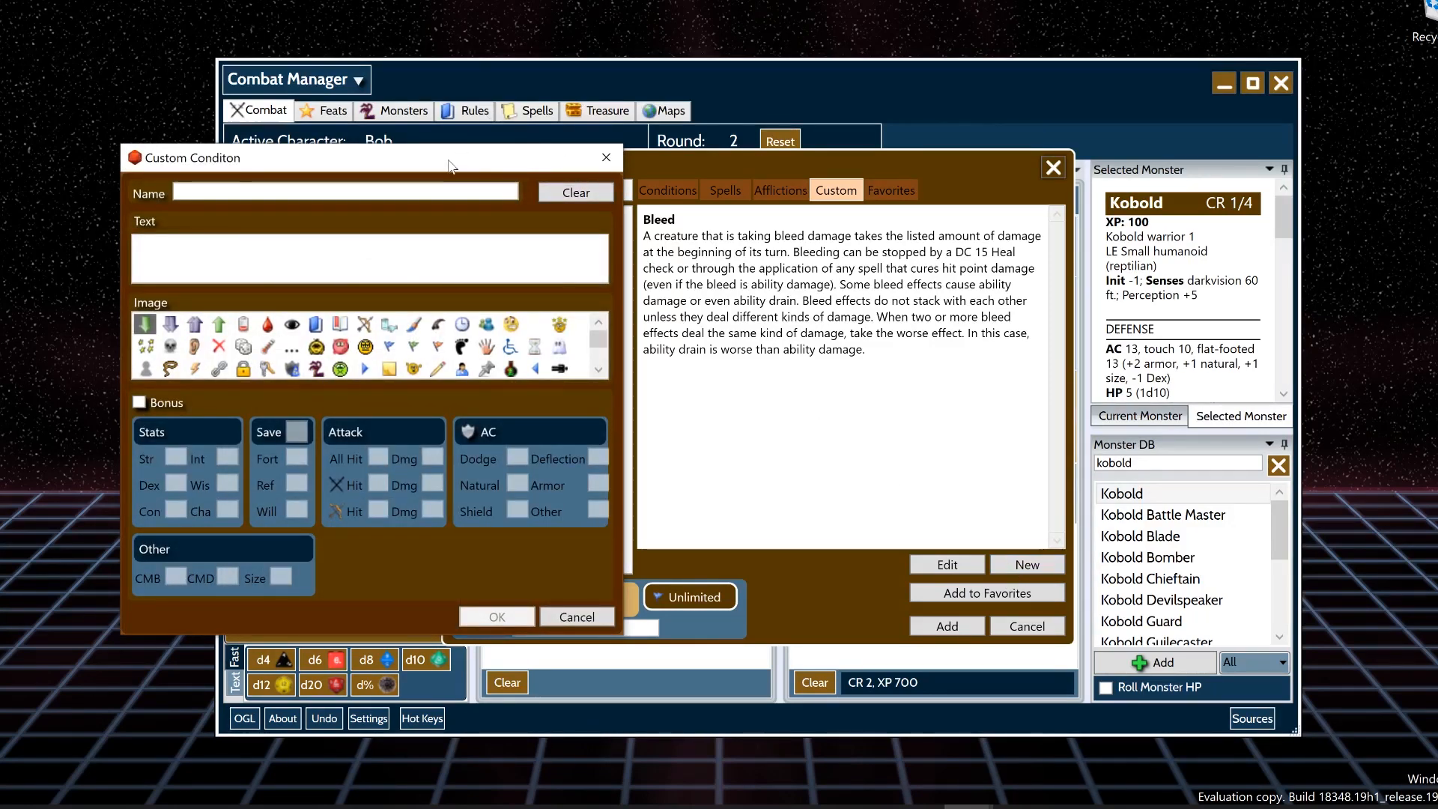
left_click_drag(448, 165, 936, 108)
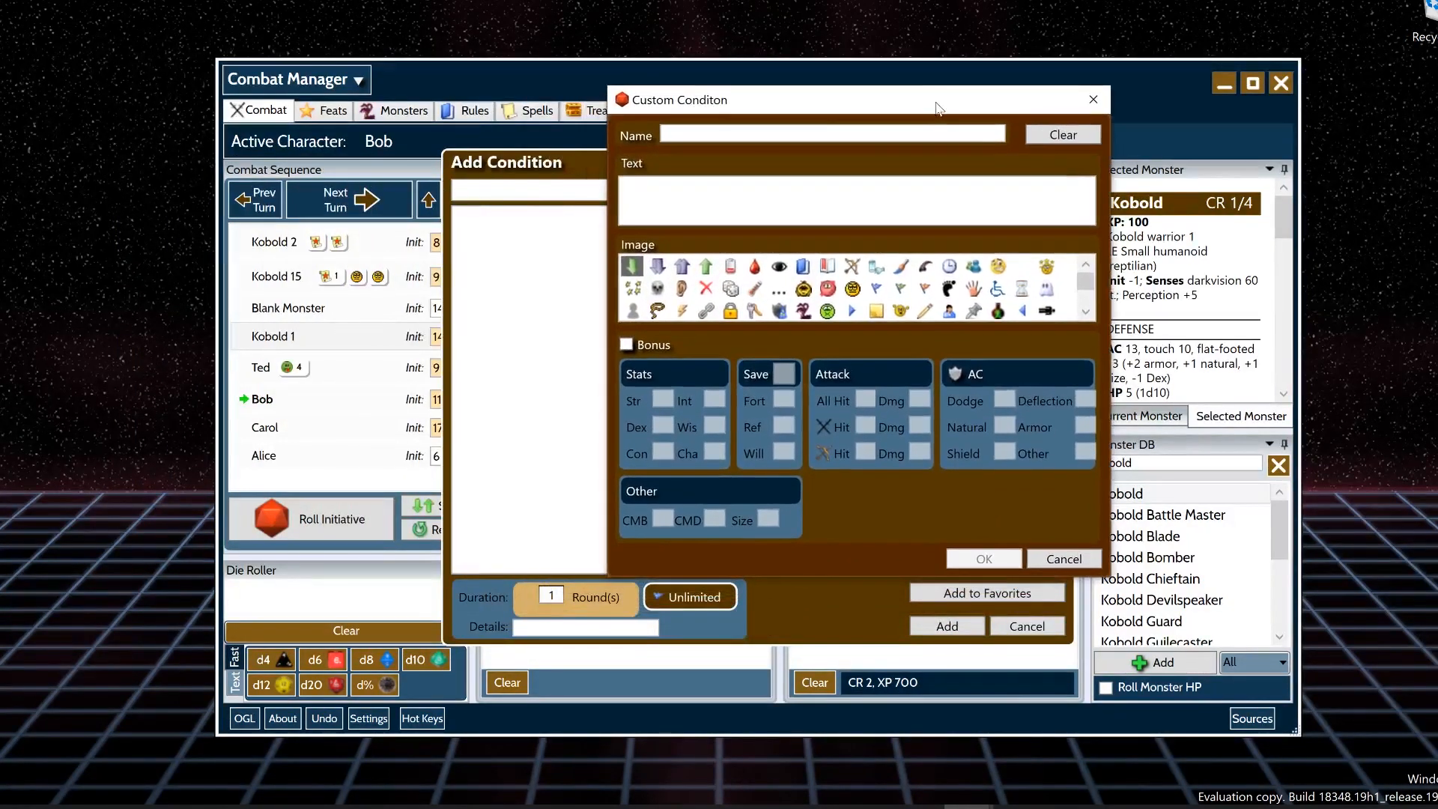
left_click(768, 135)
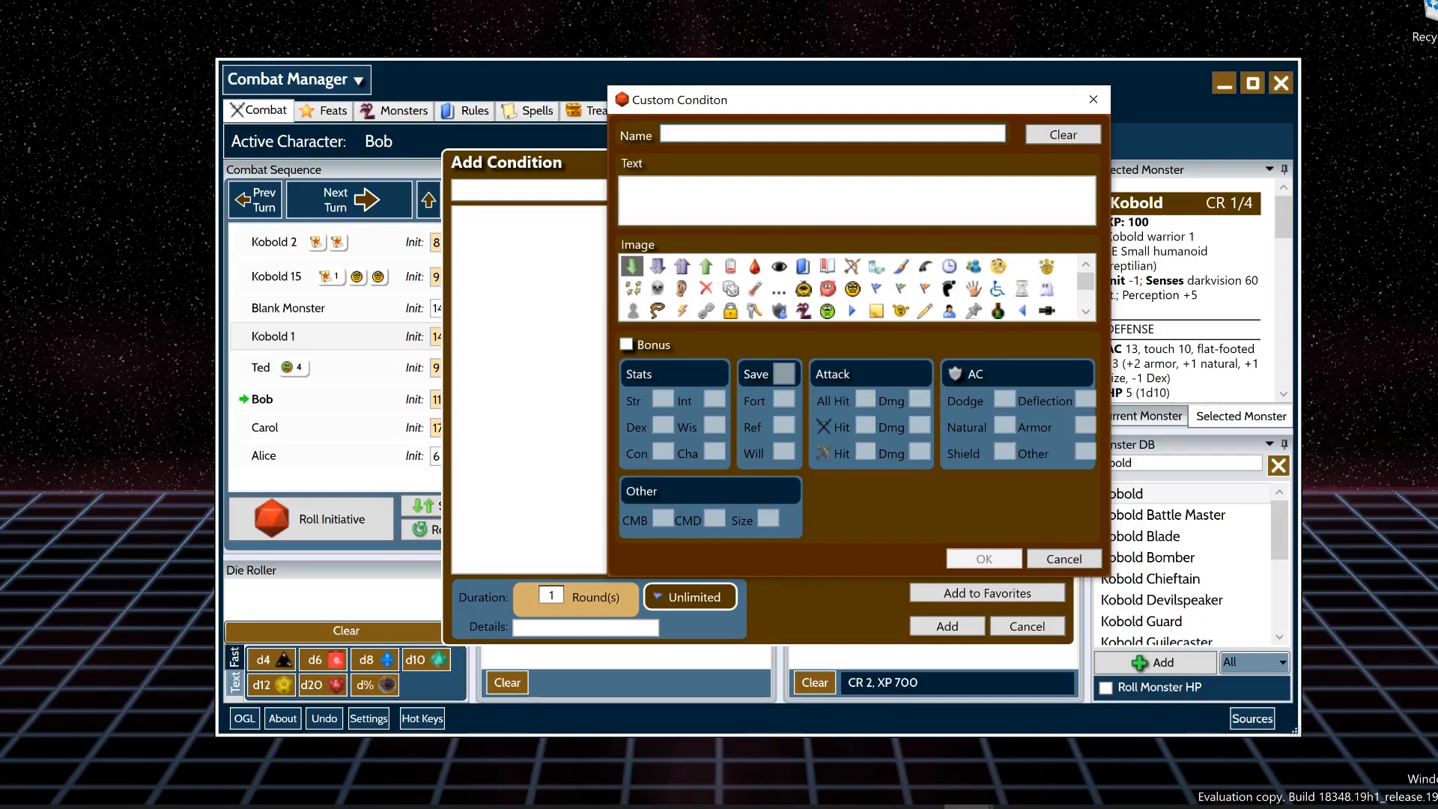
type("Dave's")
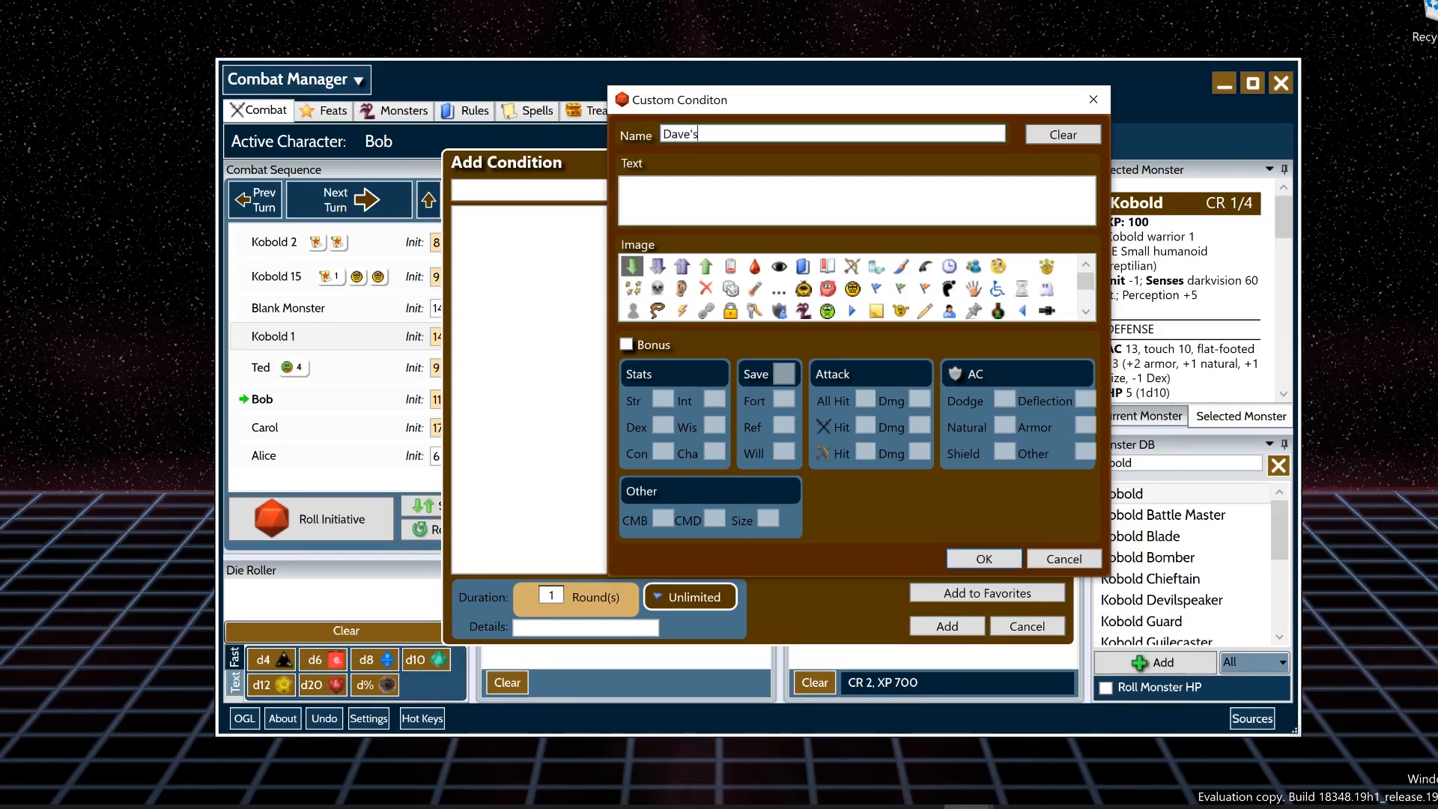
type(" hjap")
key("BackSpace")
key("BackSpace")
key("BackSpace")
type("appyu")
key("BackSpace")
type("conditio")
key("BackSpace")
key("Tab")
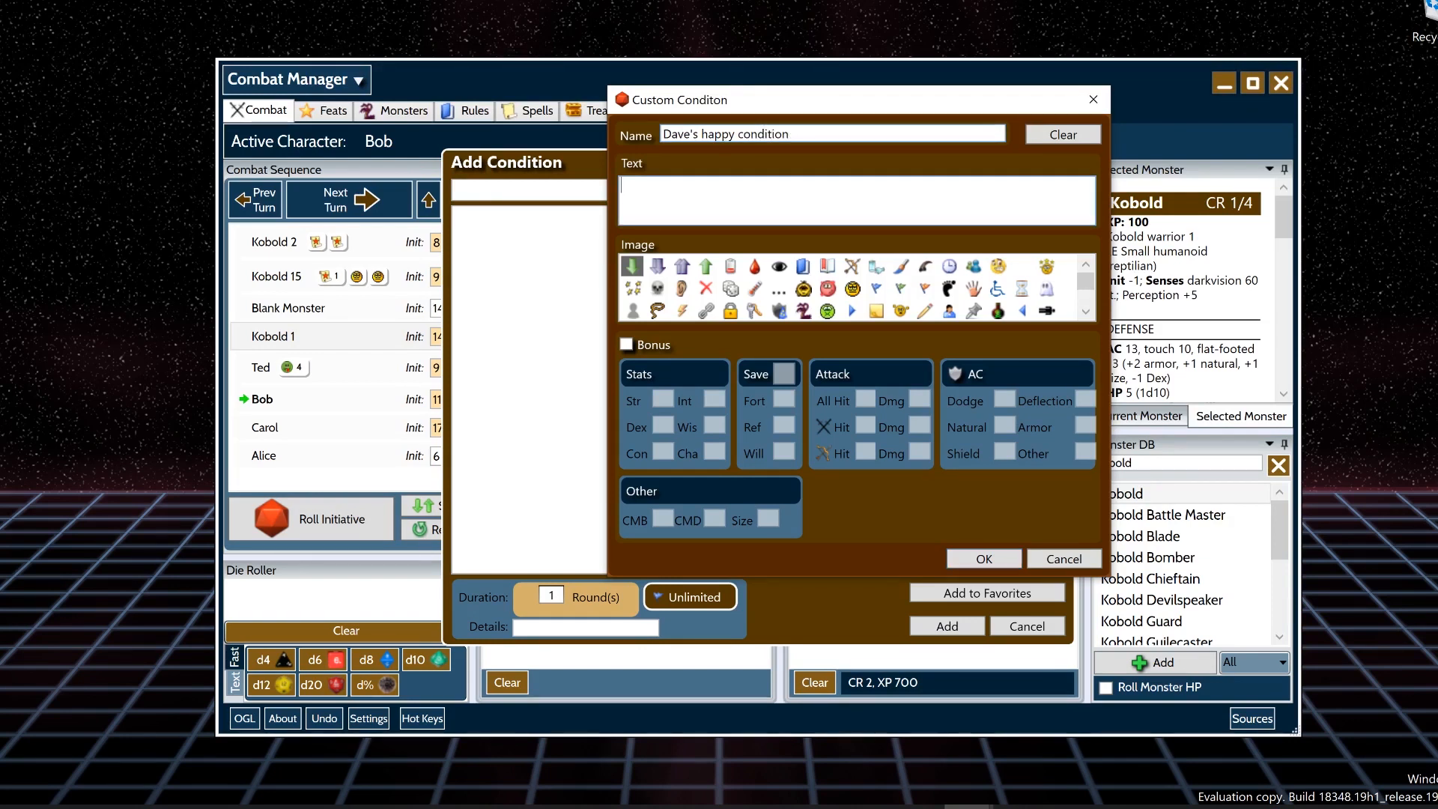
- Describe the custom condition as "It's great!" and choose the magnifying glass with a minus sign as its image
type("It's great!")
left_click(1089, 309)
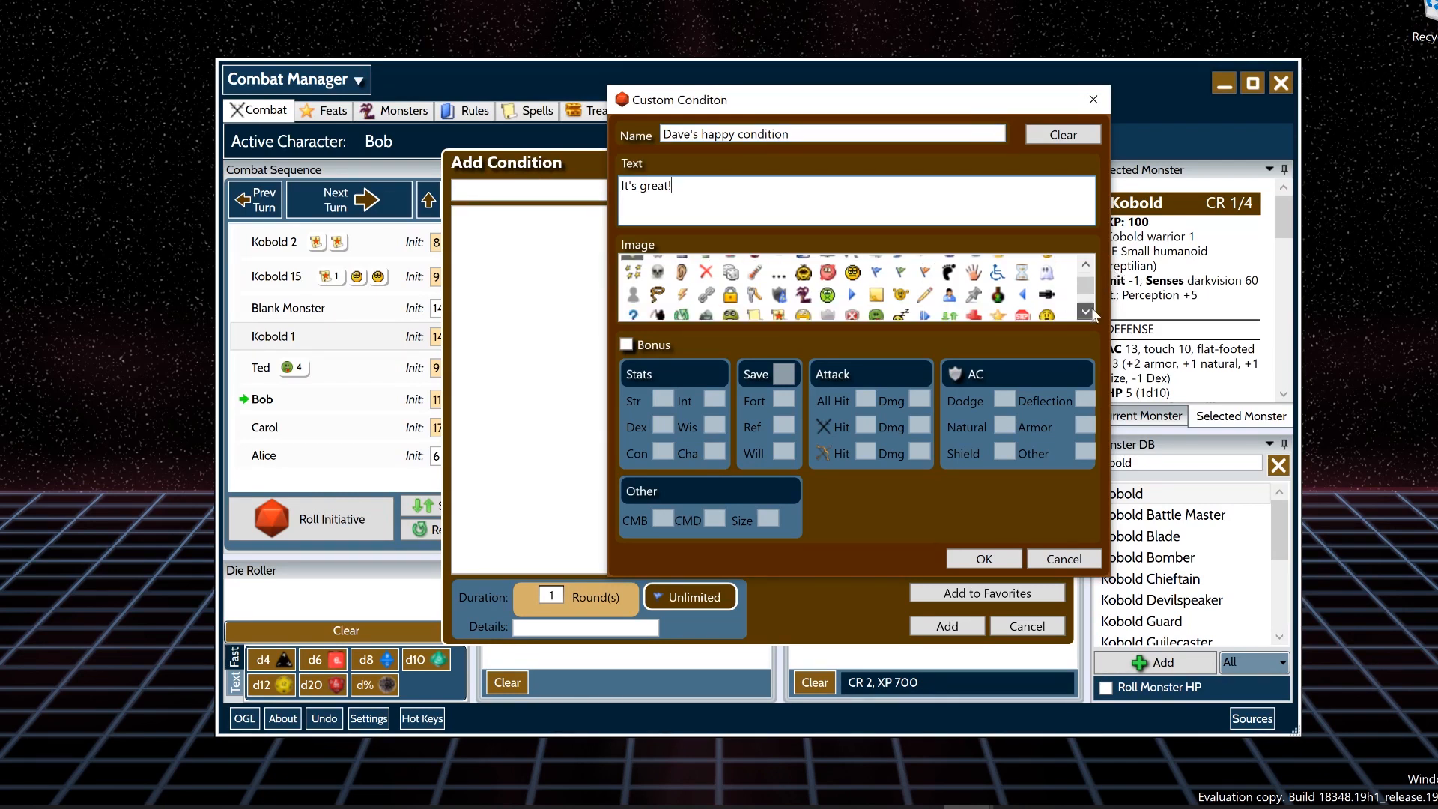
left_click(1088, 310)
left_click(1088, 309)
mouse_move(1085, 294)
left_mouse_down()
mouse_move(1083, 266)
mouse_move(1080, 312)
left_mouse_up()
left_click(804, 310)
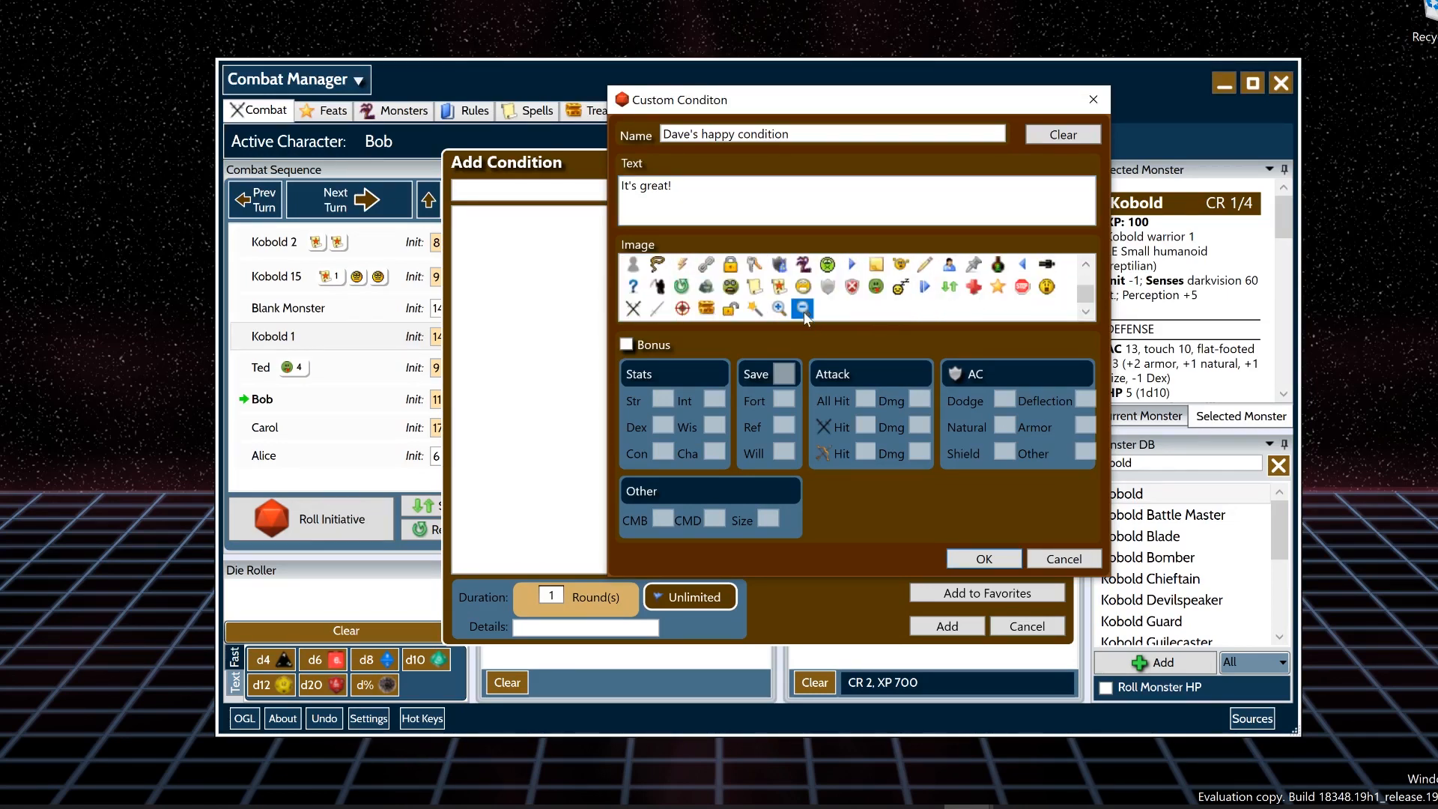
- Enable the custom condition's bonus, save it, and add it to Kobold 15 with unlimited duration
left_click(659, 350)
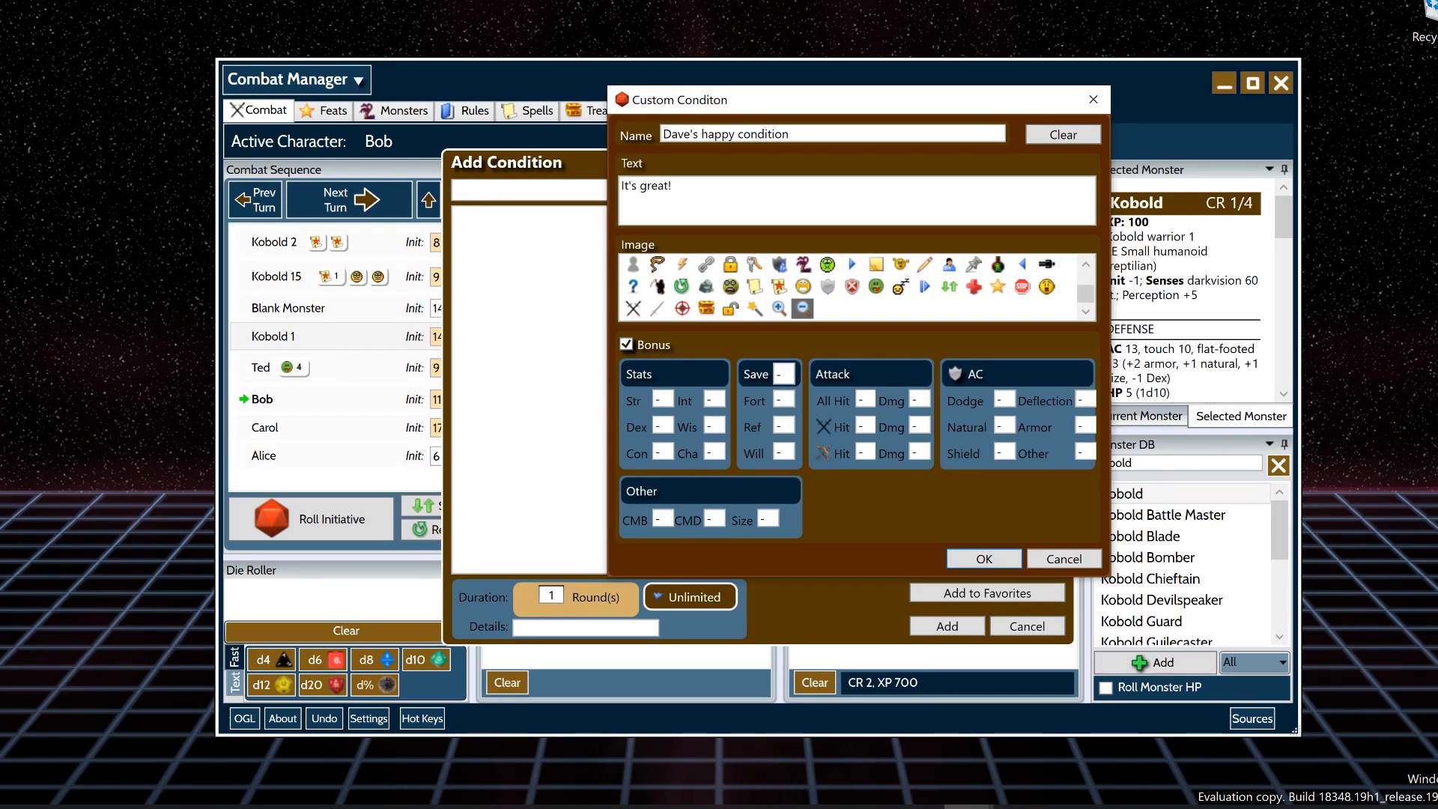
left_click_drag(786, 374, 760, 372)
left_click(961, 560)
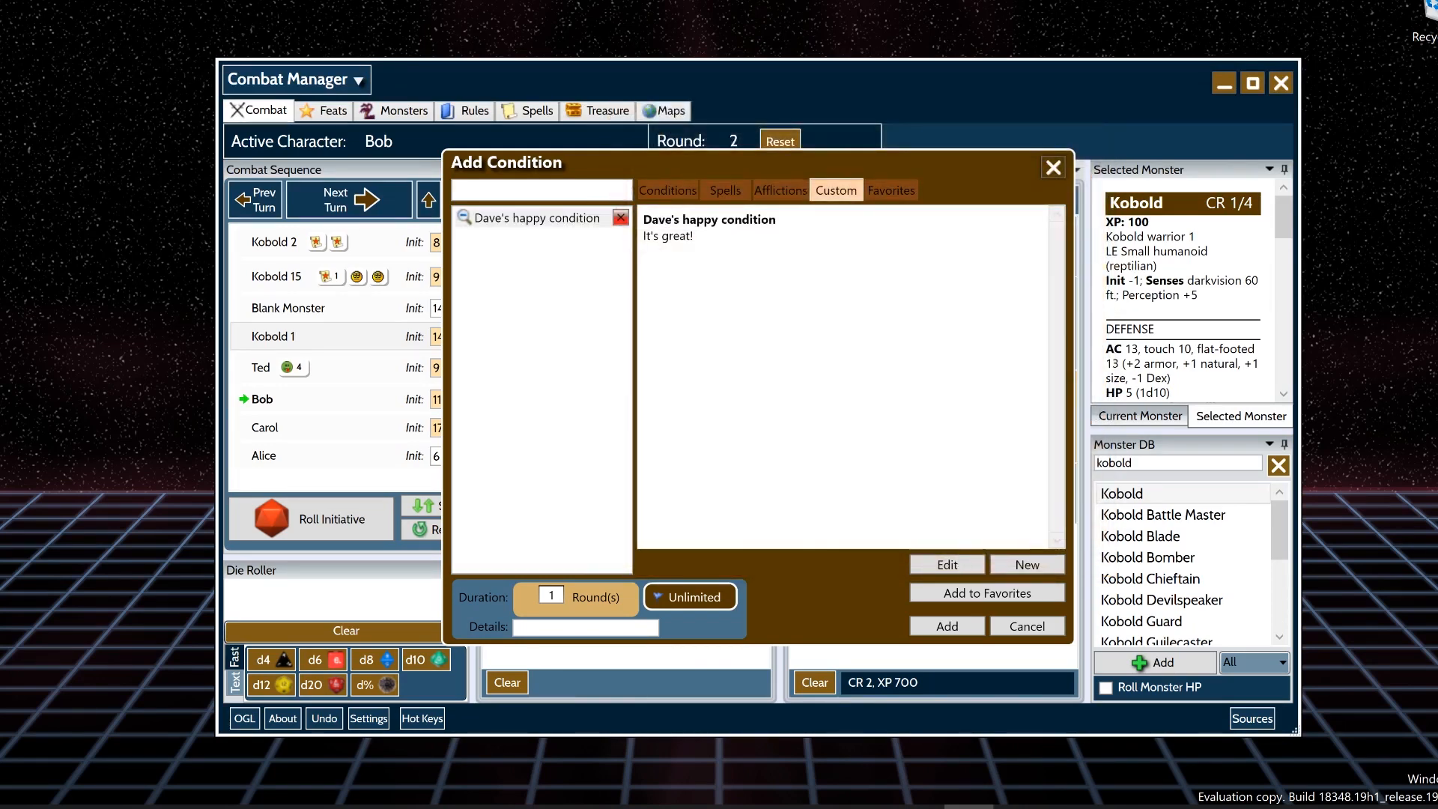
left_click(947, 626)
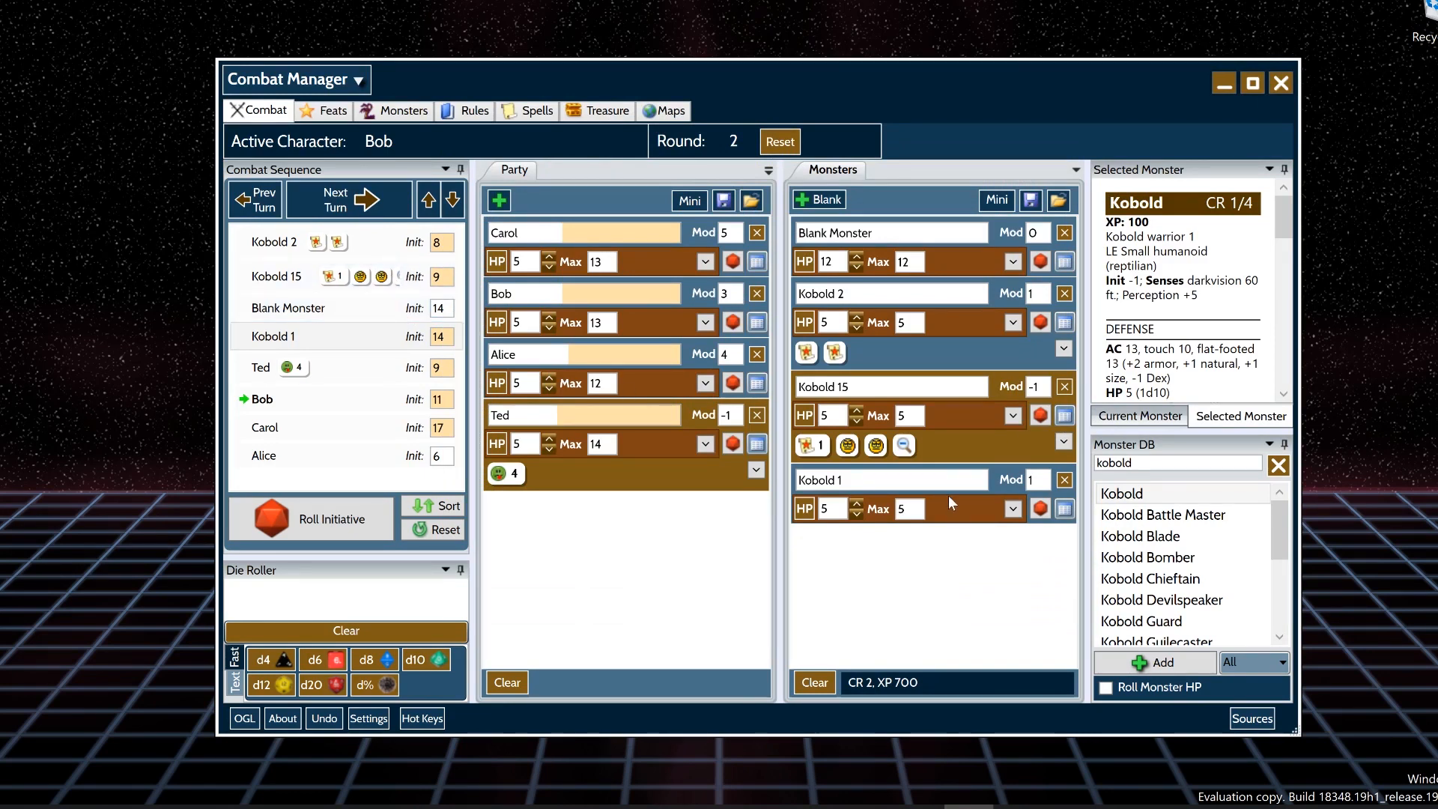
- Inspect the descriptions of the conditions applied to Kobold 15 in the monster list and combat sequence
mouse_move(904, 447)
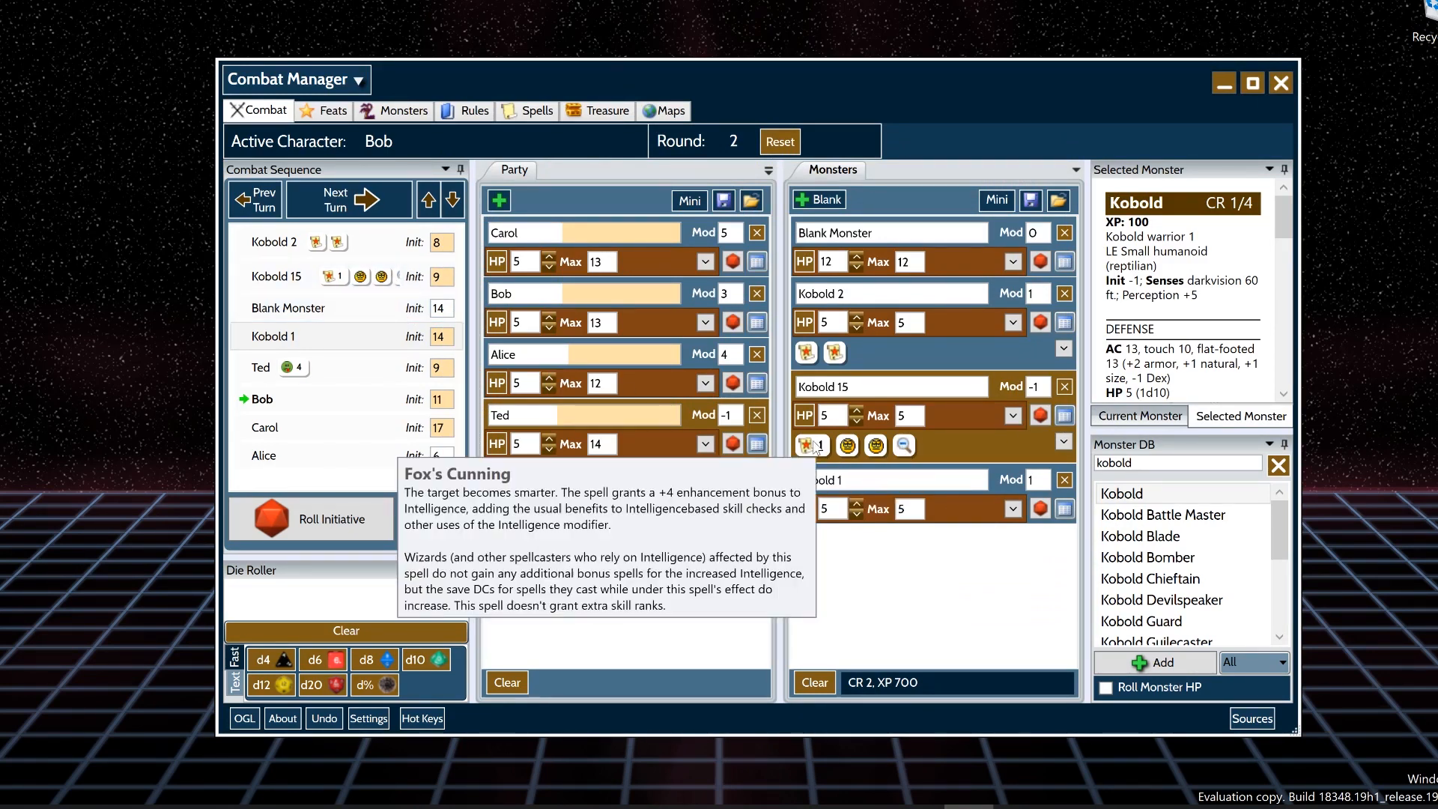
mouse_move(399, 283)
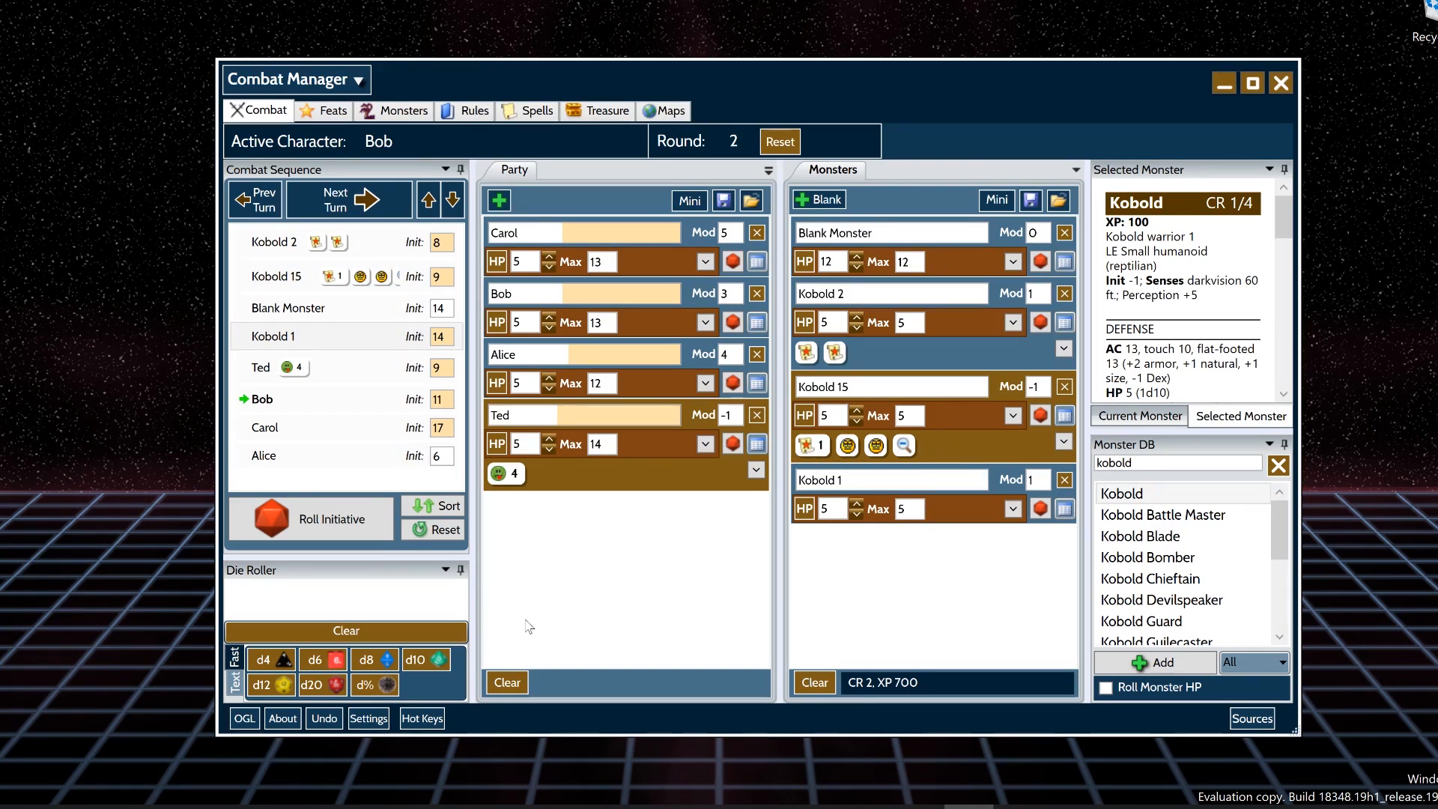
left_click(491, 608)
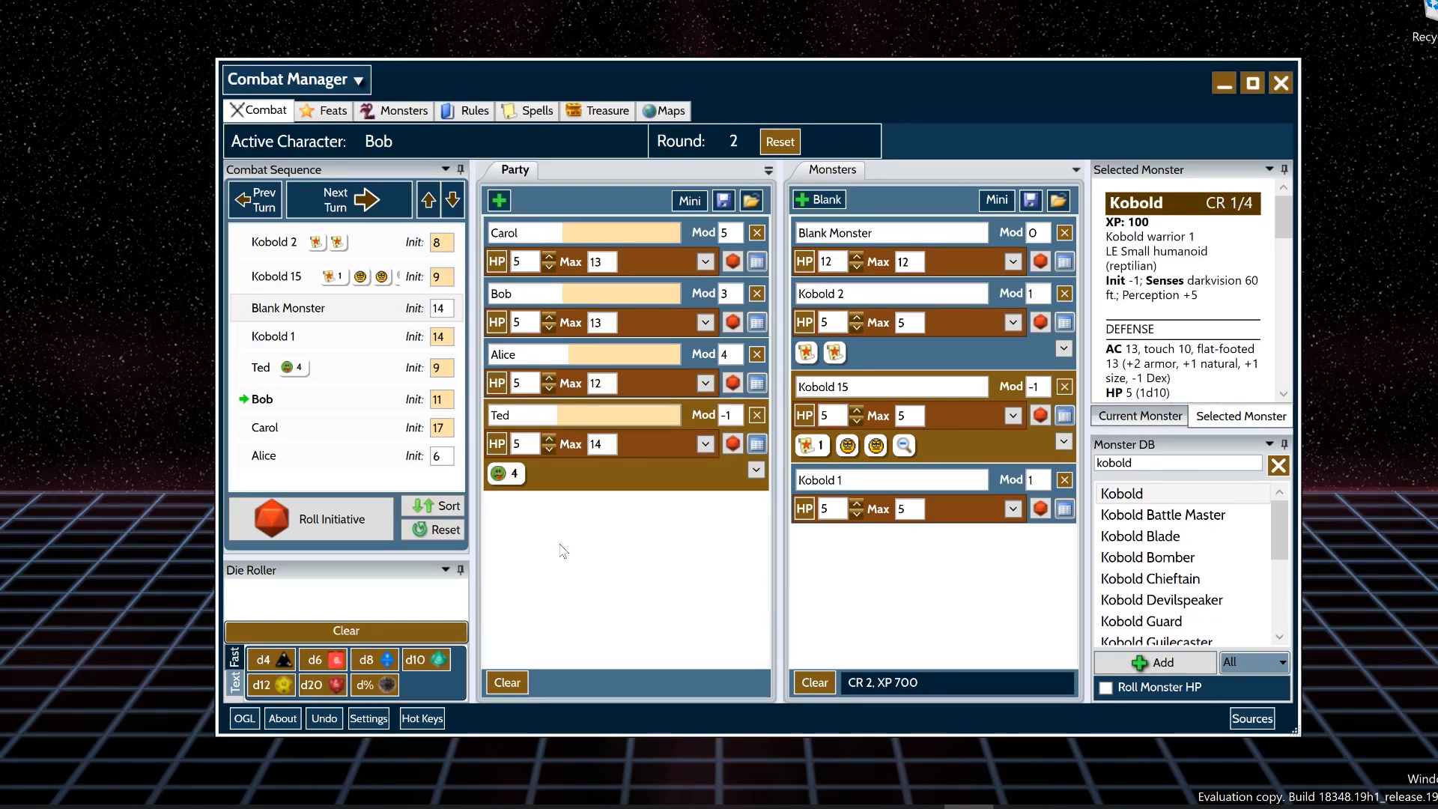
- Deal 25 HP of damage to Carol, Alice and Ted together, leaving Bob unselected and marked for half
right_click(536, 262)
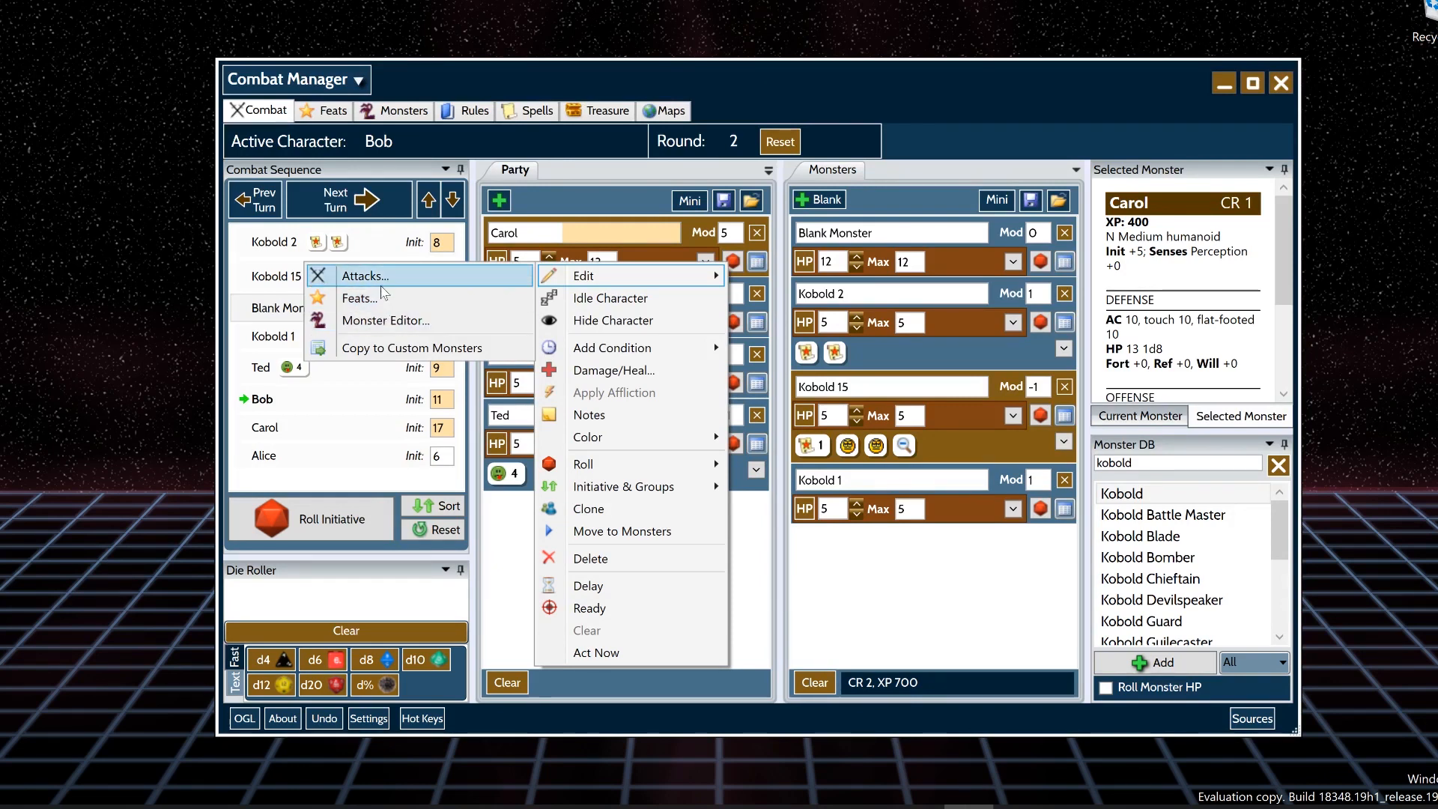
mouse_move(628, 346)
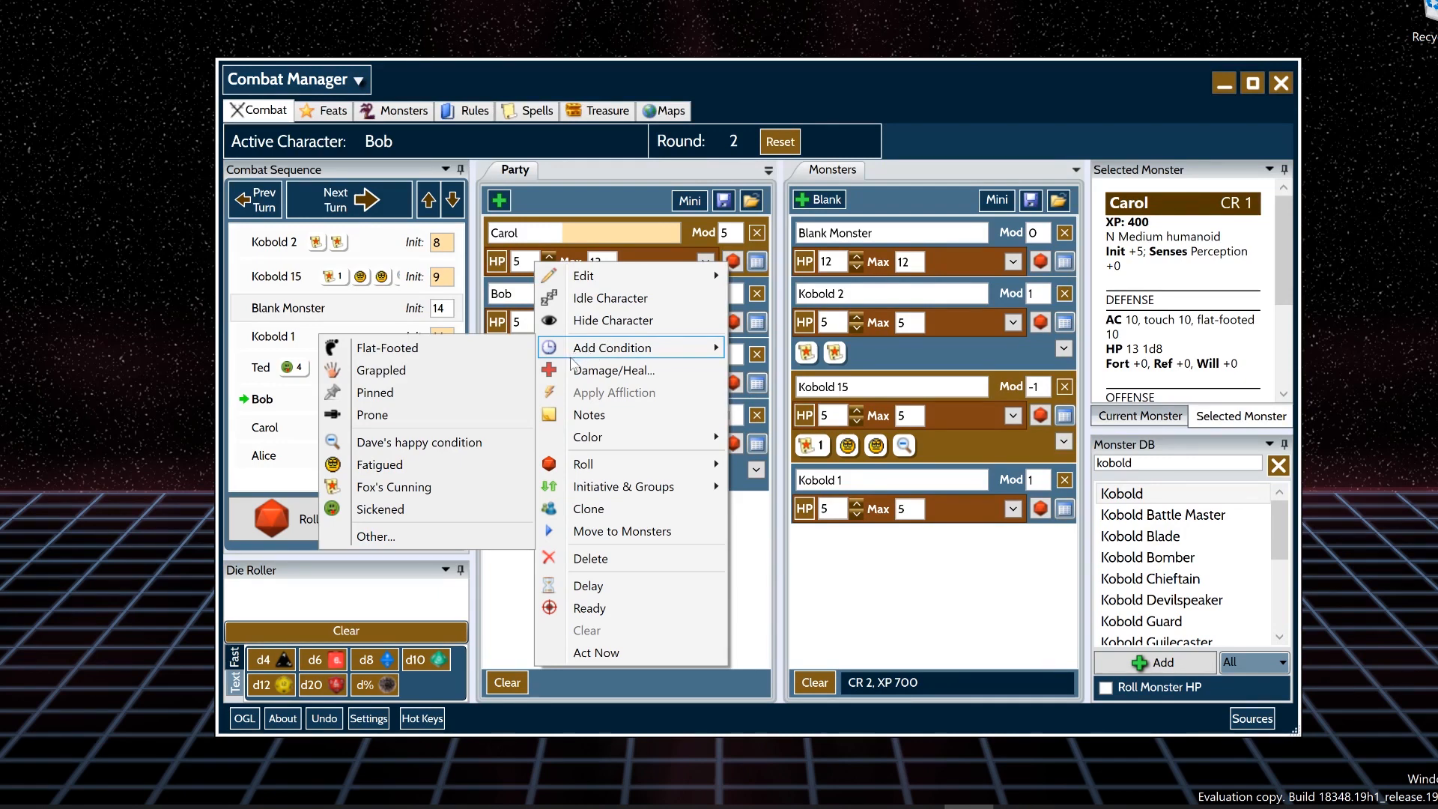
left_click(645, 373)
mouse_move(822, 268)
left_mouse_down()
mouse_move(850, 294)
mouse_move(933, 280)
left_mouse_up()
left_click(861, 365)
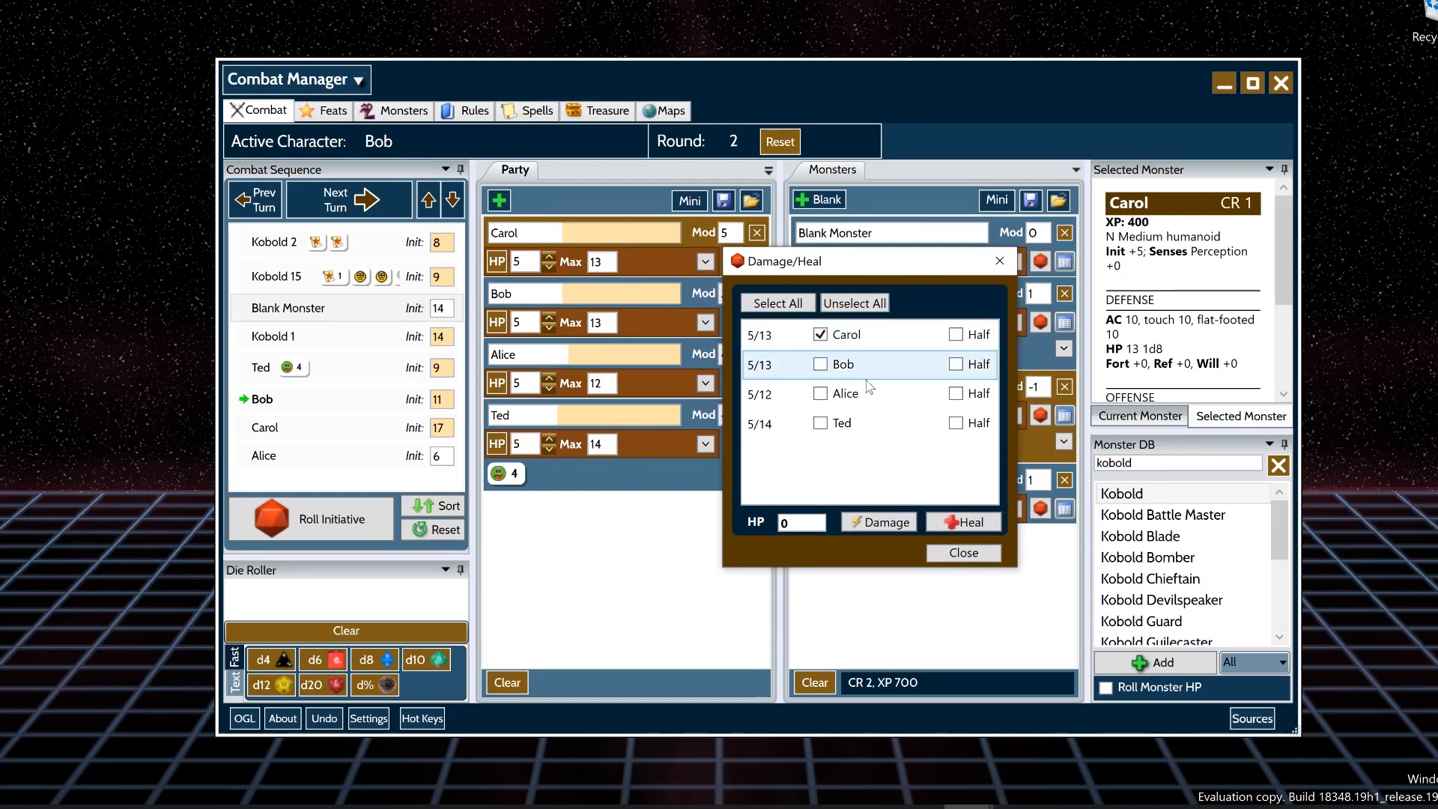
left_click(835, 422)
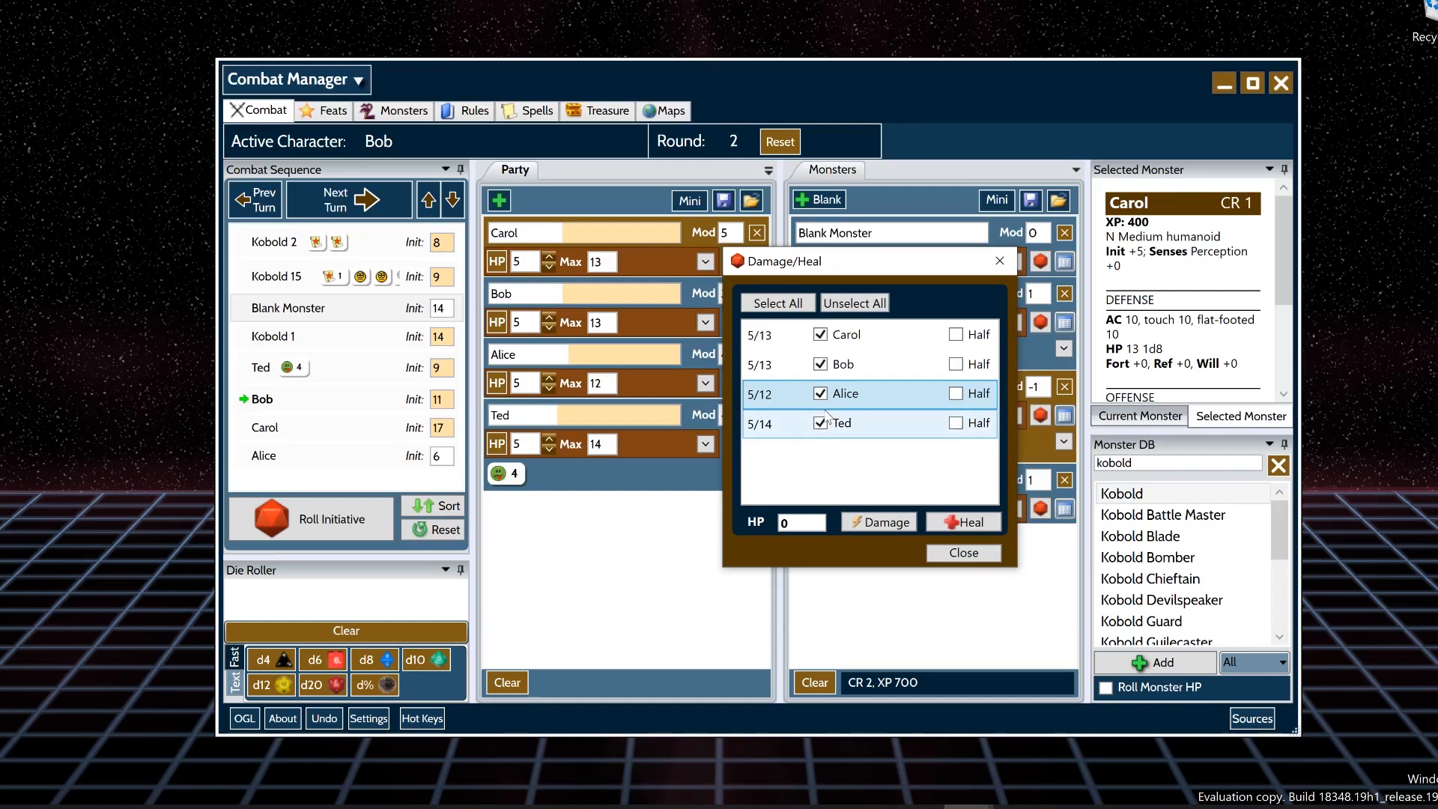
left_click(764, 525)
type("25")
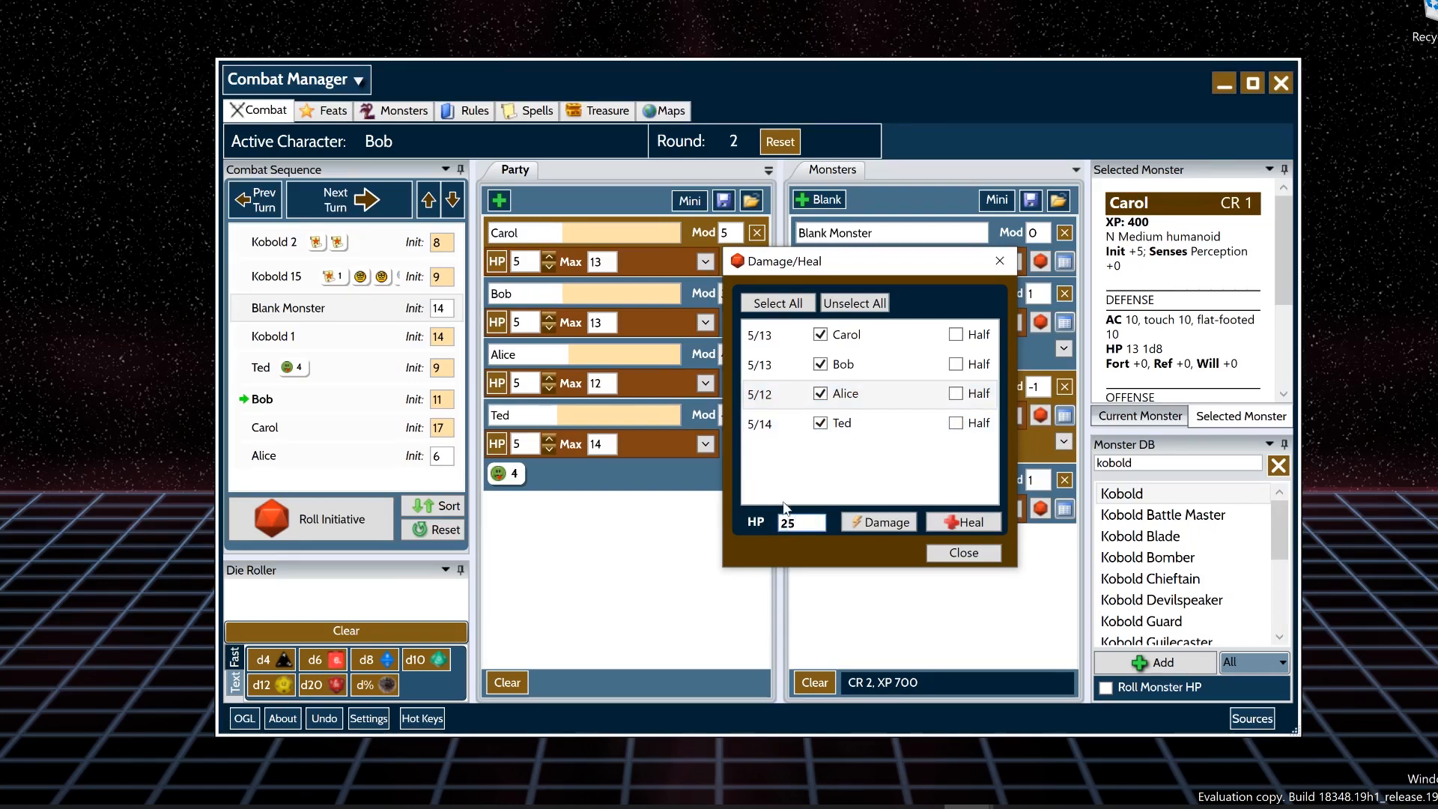
left_click(820, 364)
left_click(956, 364)
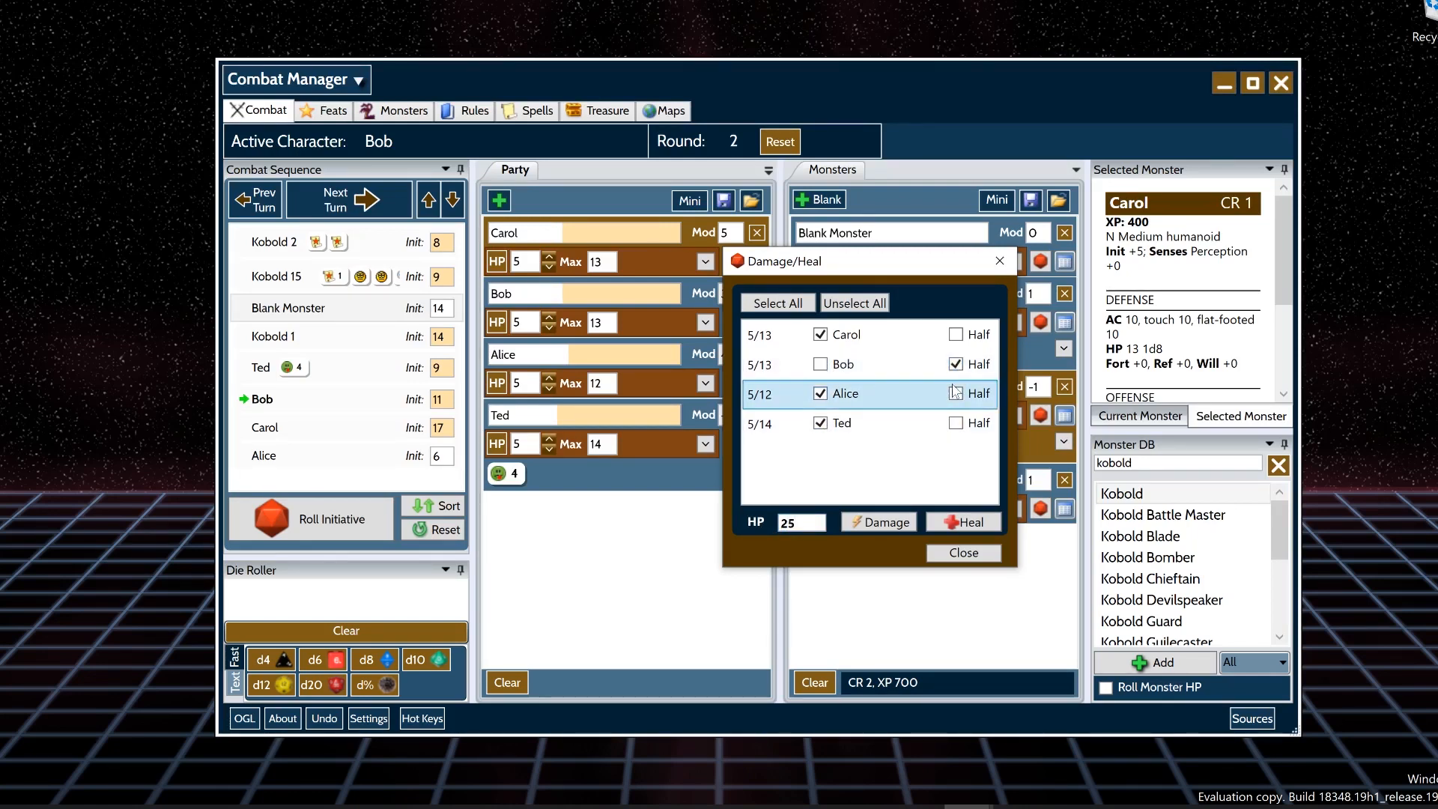
left_click(886, 523)
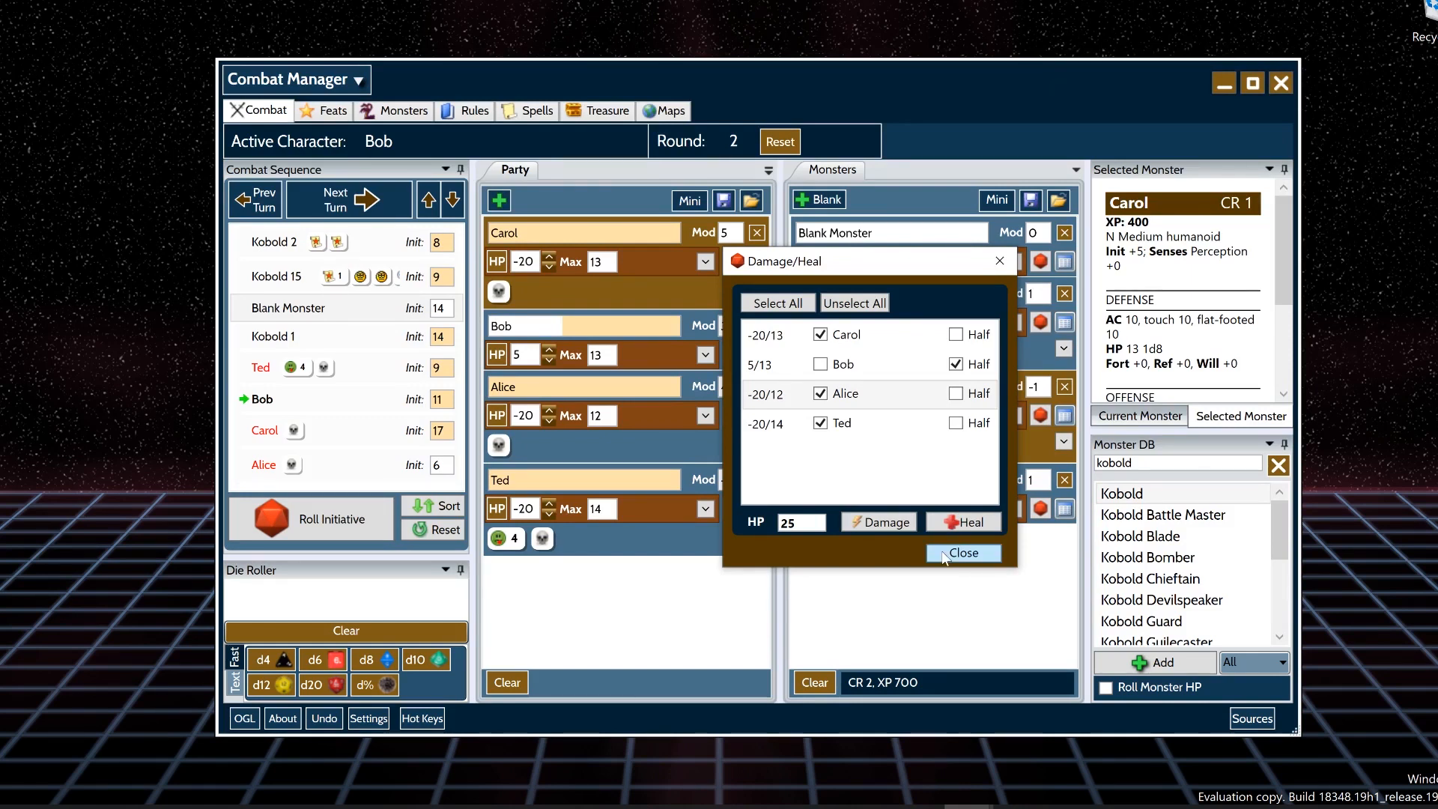
- Heal only Ted by 25 HP, with Carol and Alice deselected and Bob's half option cleared
left_click(820, 393)
left_click(804, 431)
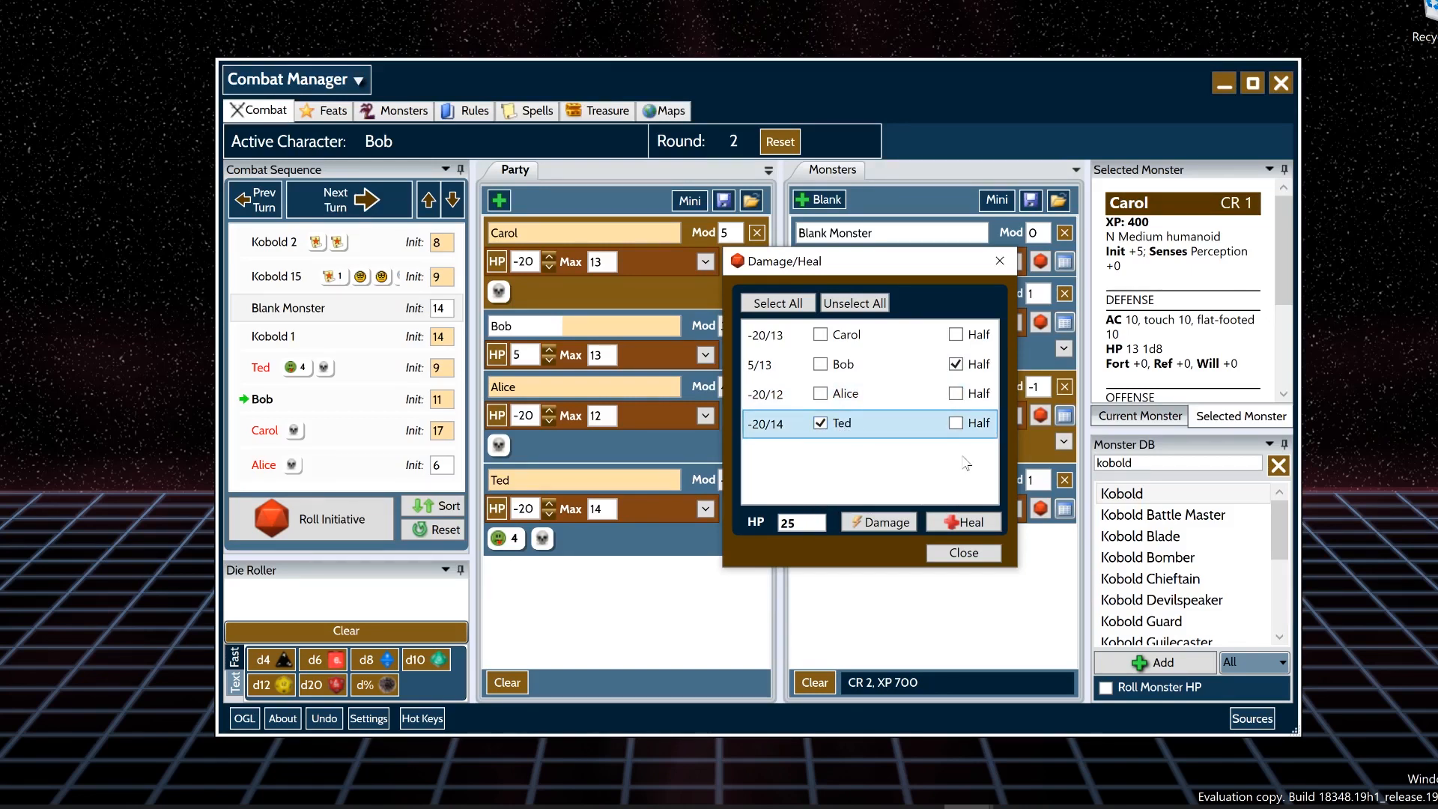
left_click(956, 364)
left_click(971, 522)
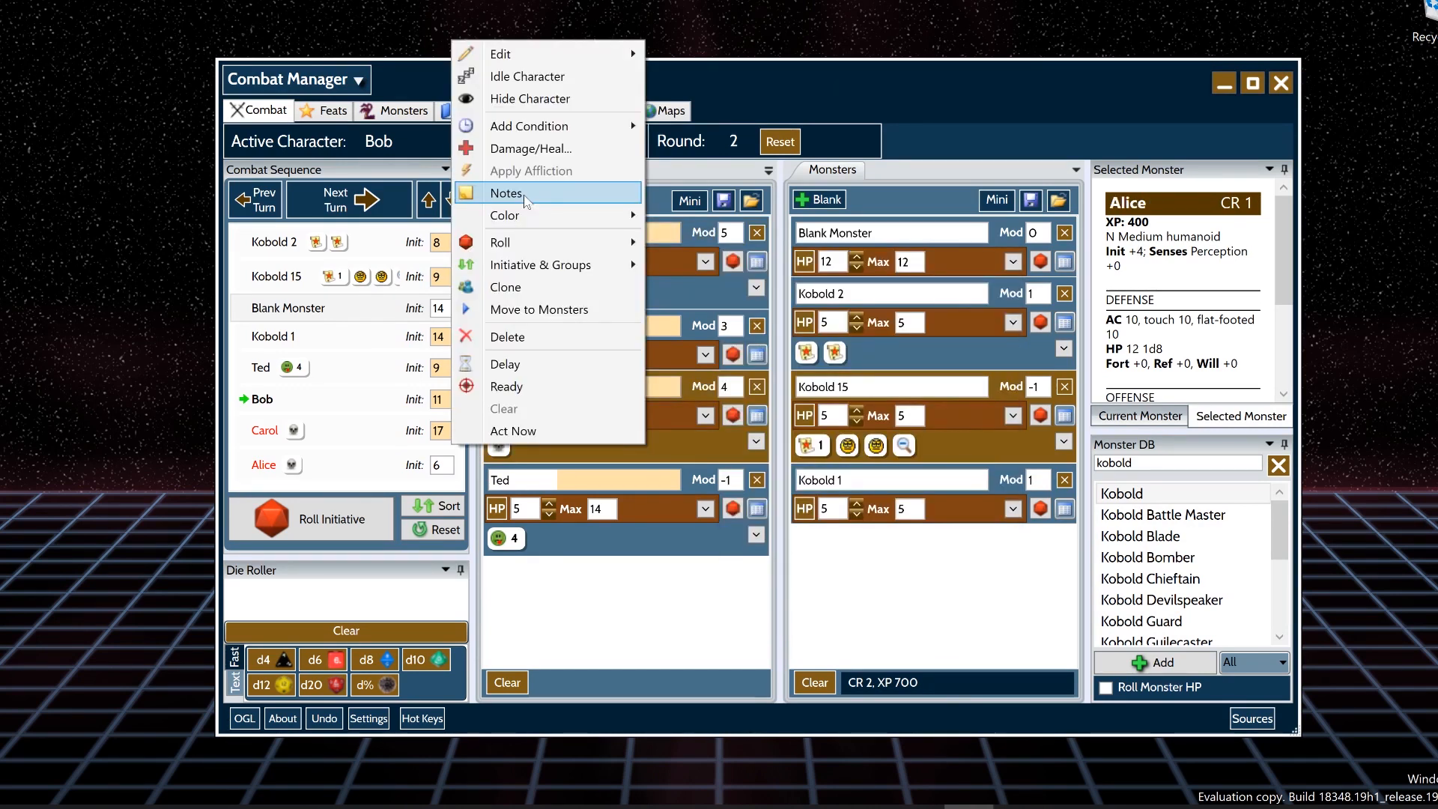
- Open Alice's notes and close them without writing anything, and set her color to Red
left_click(523, 195)
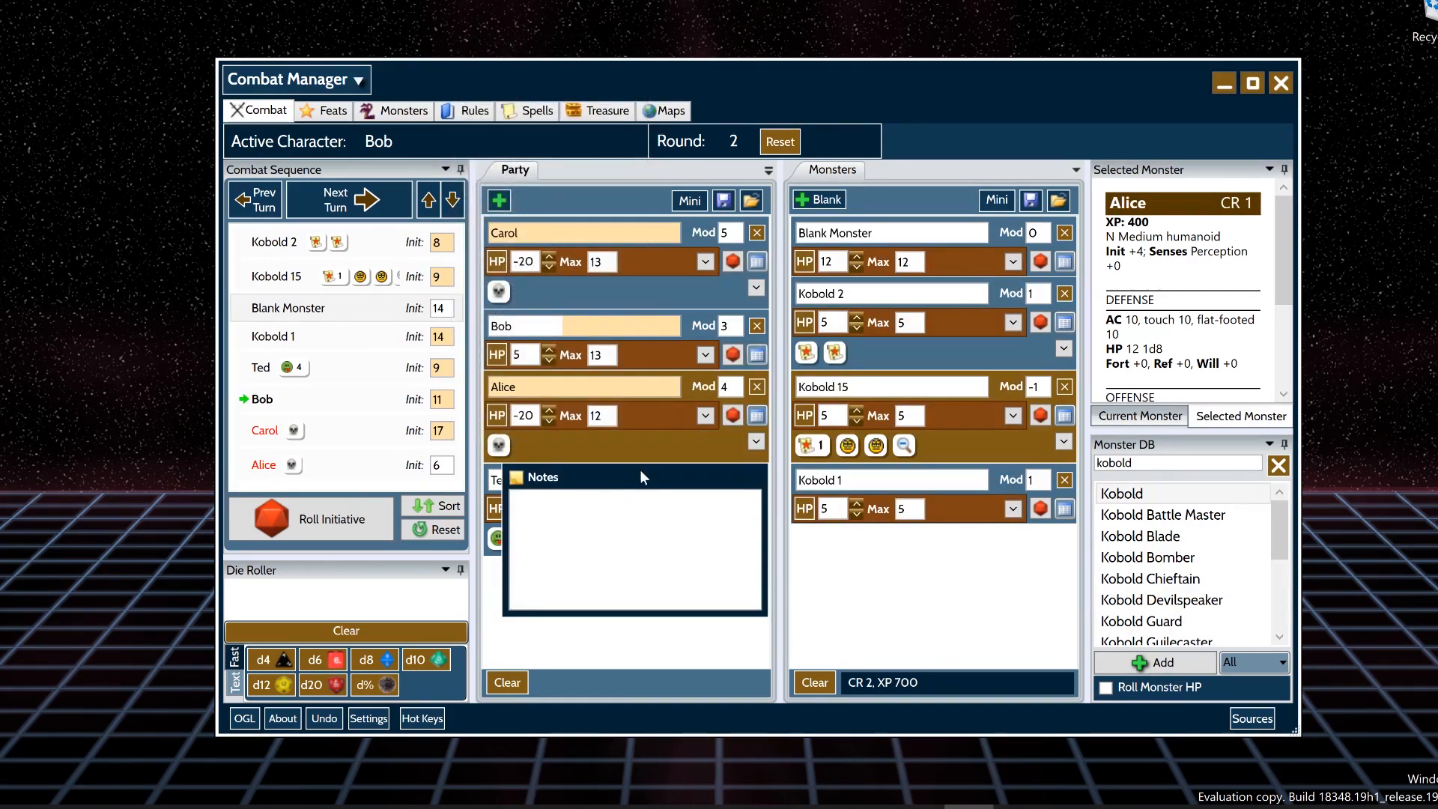
left_click(718, 459)
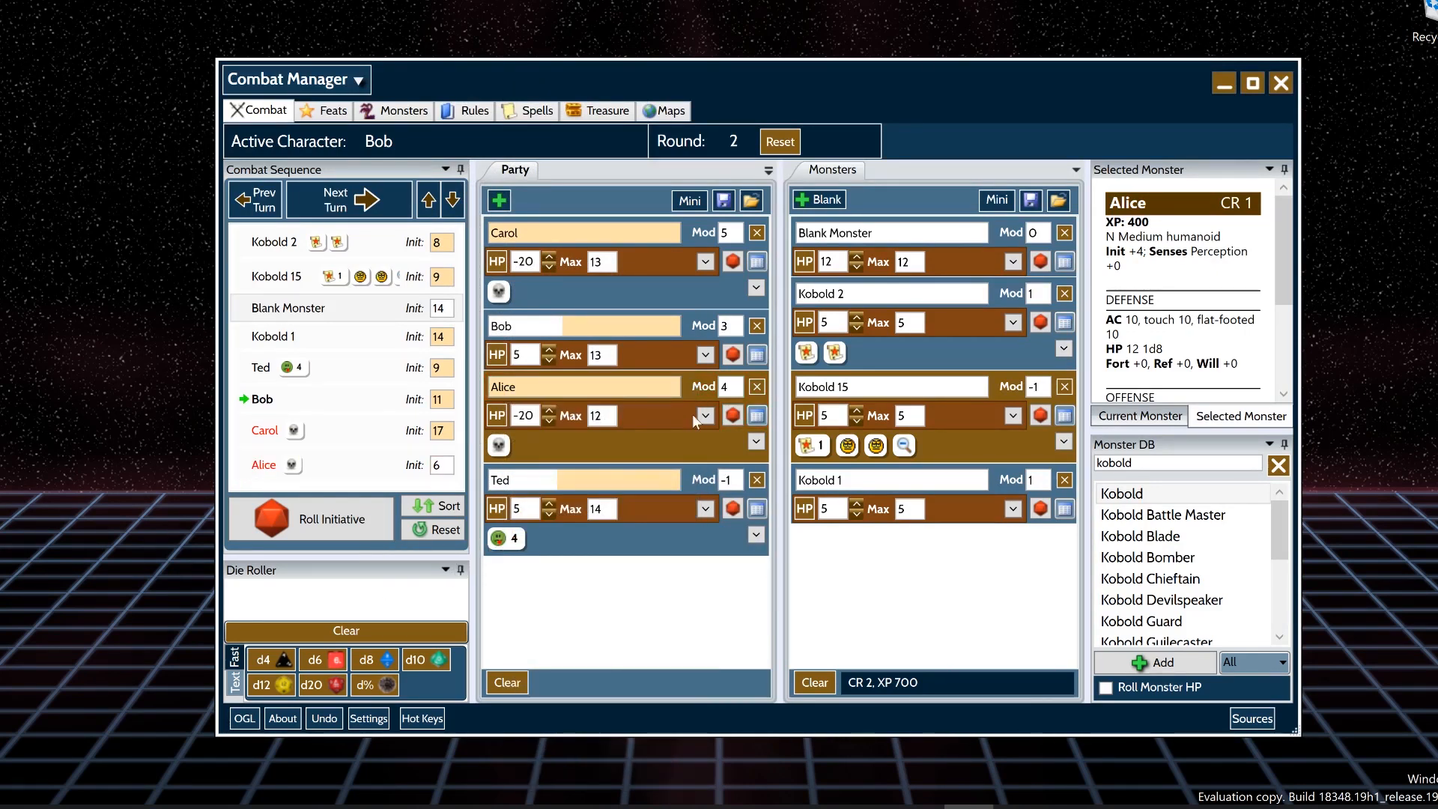
right_click(703, 390)
mouse_move(596, 563)
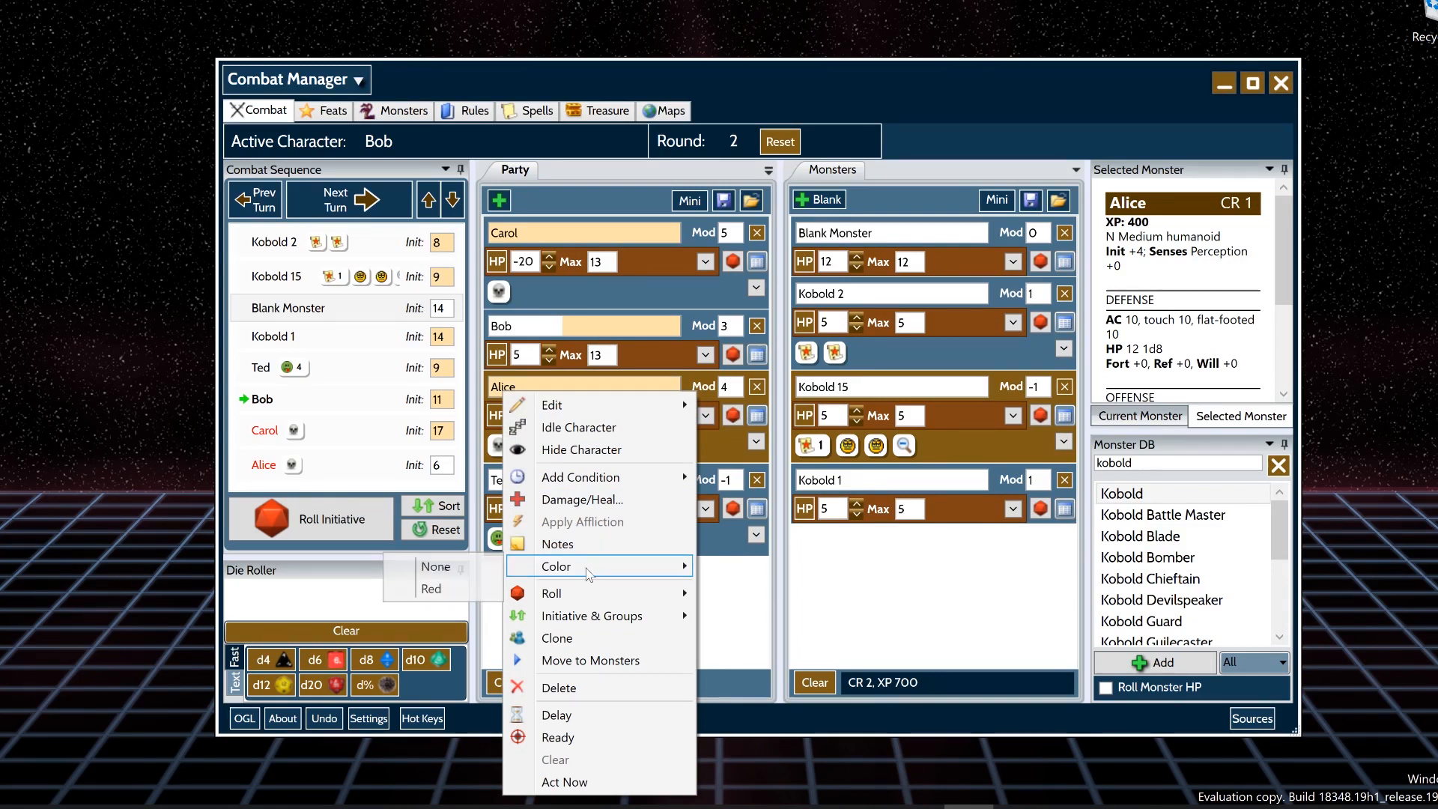
left_click(470, 587)
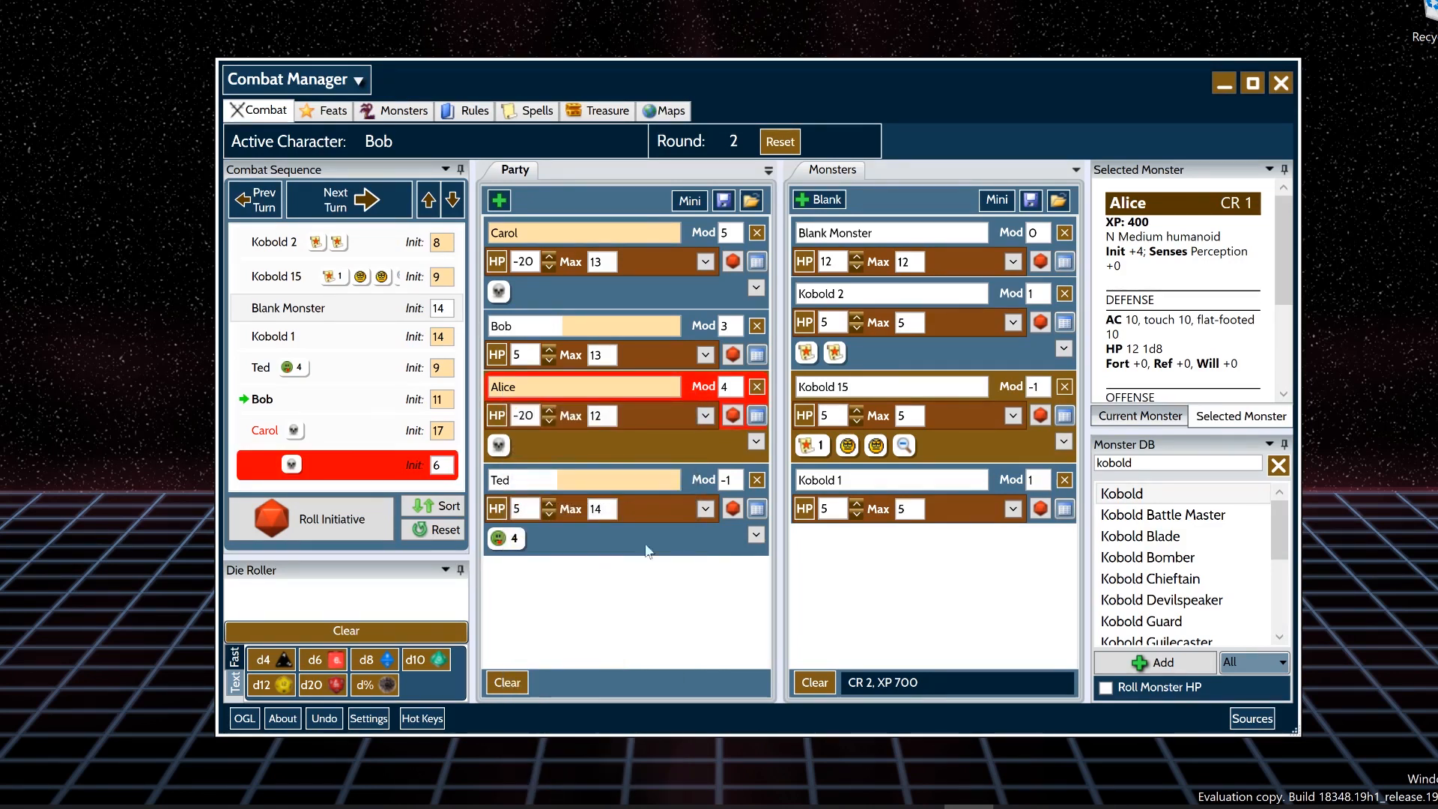
- Reset Alice's color to None, reapply Red, and set it back to None
right_click(704, 391)
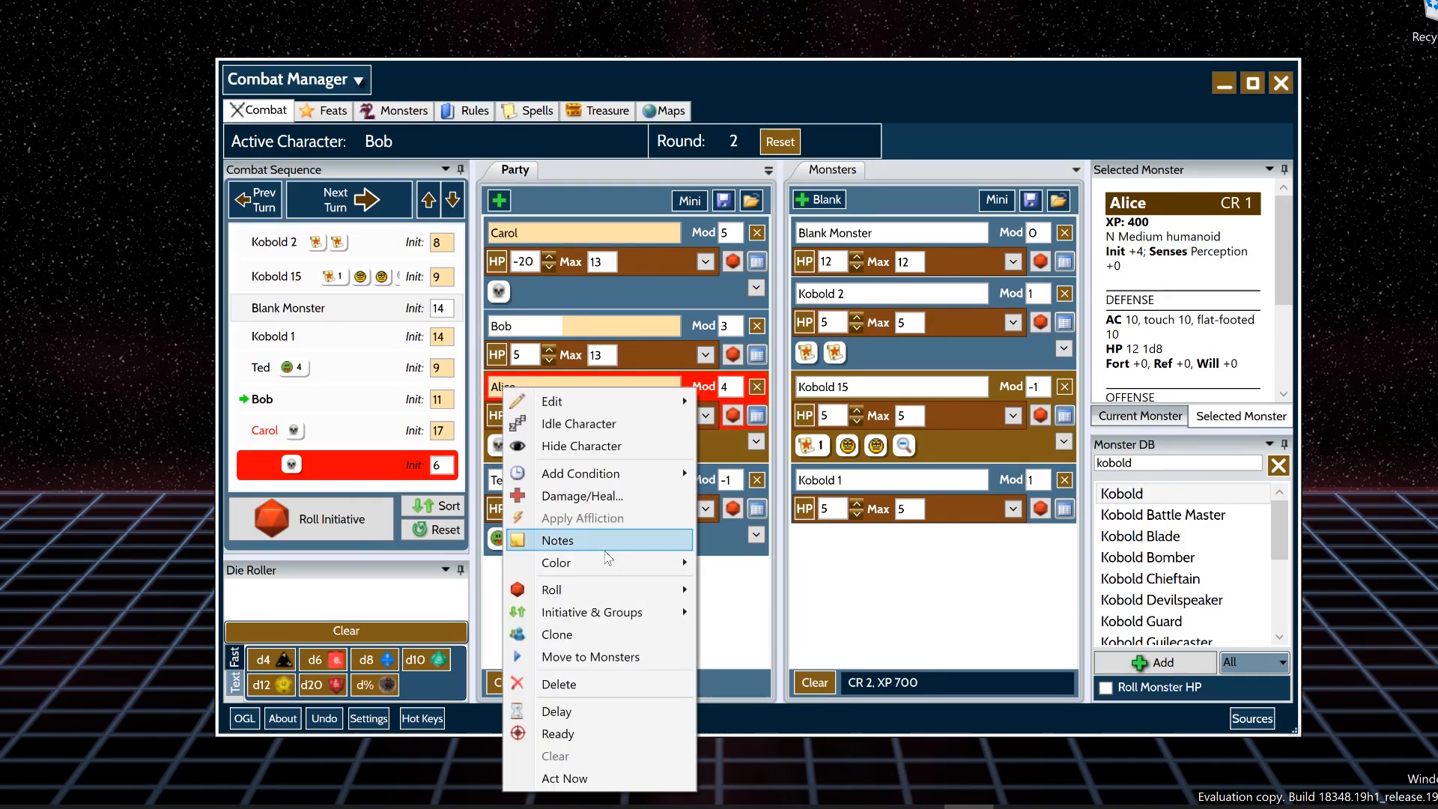
mouse_move(600, 563)
left_click(483, 571)
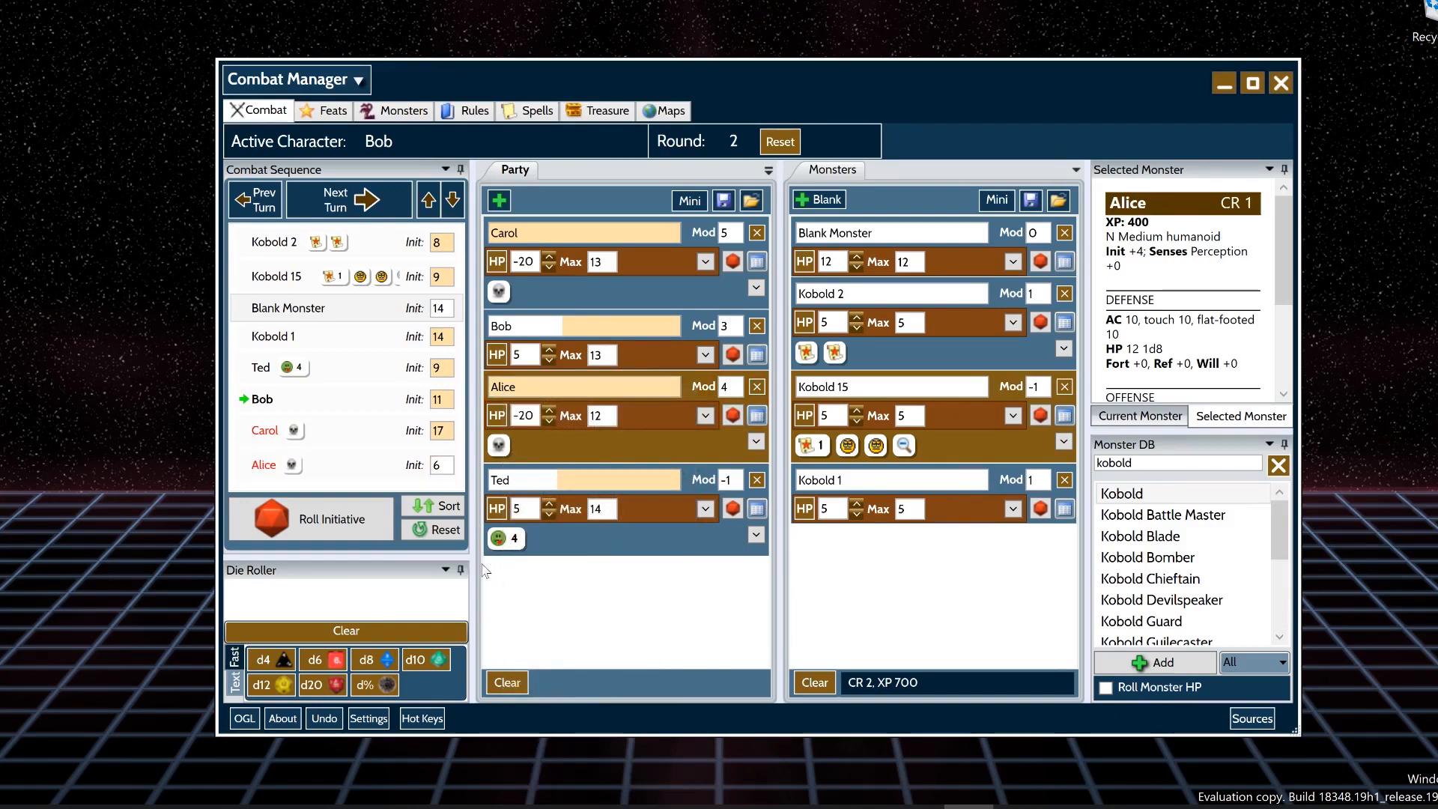
right_click(707, 391)
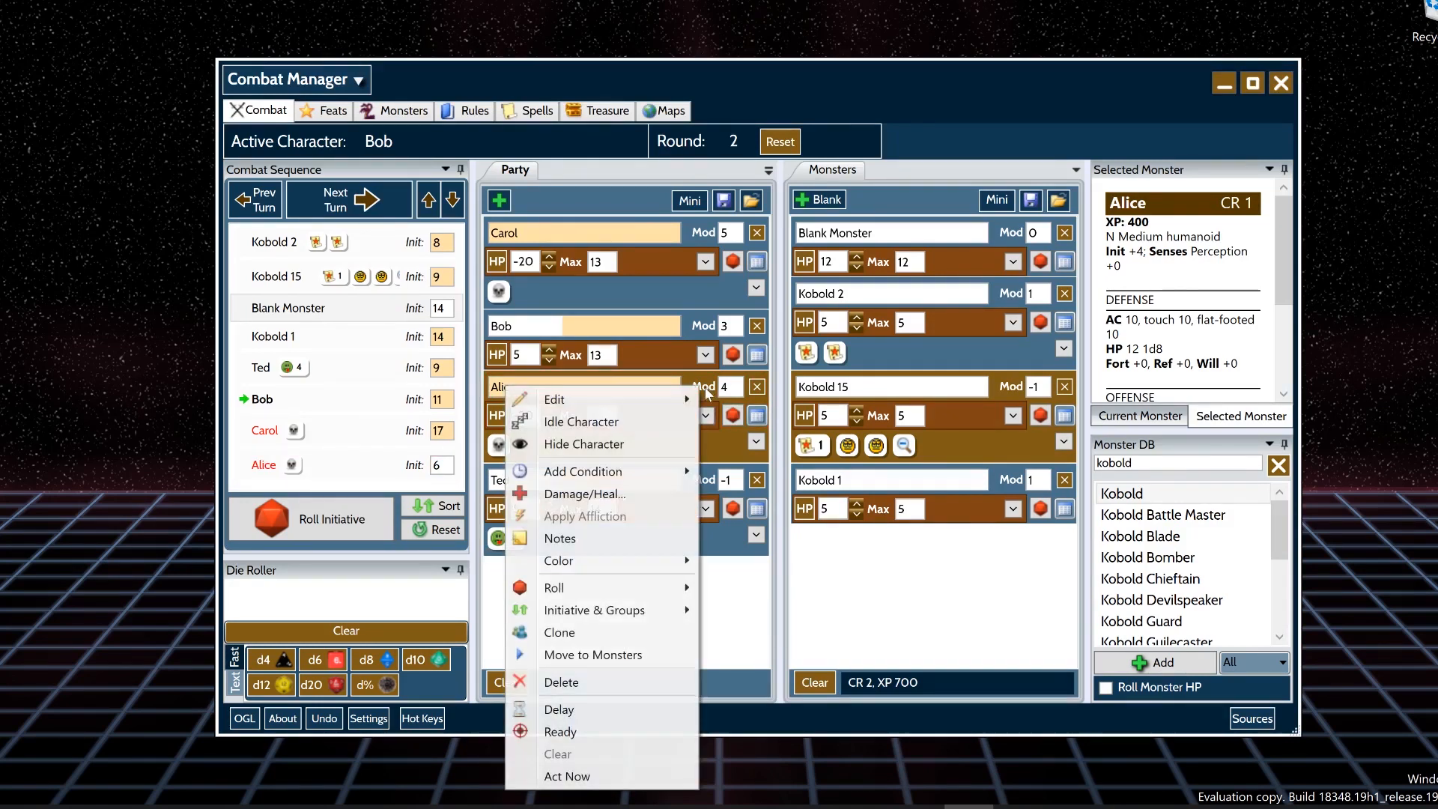
mouse_move(595, 566)
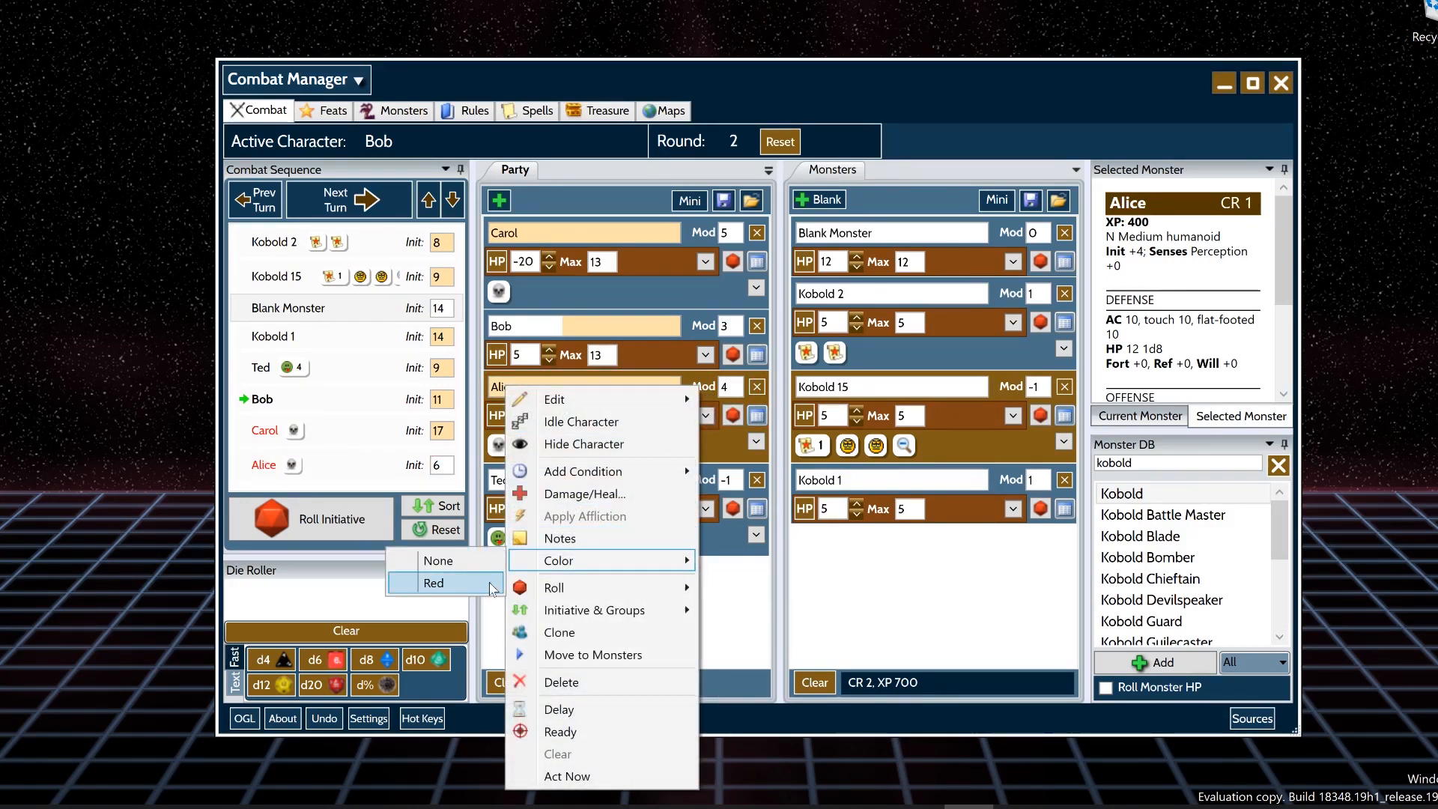
left_click(438, 583)
right_click(696, 388)
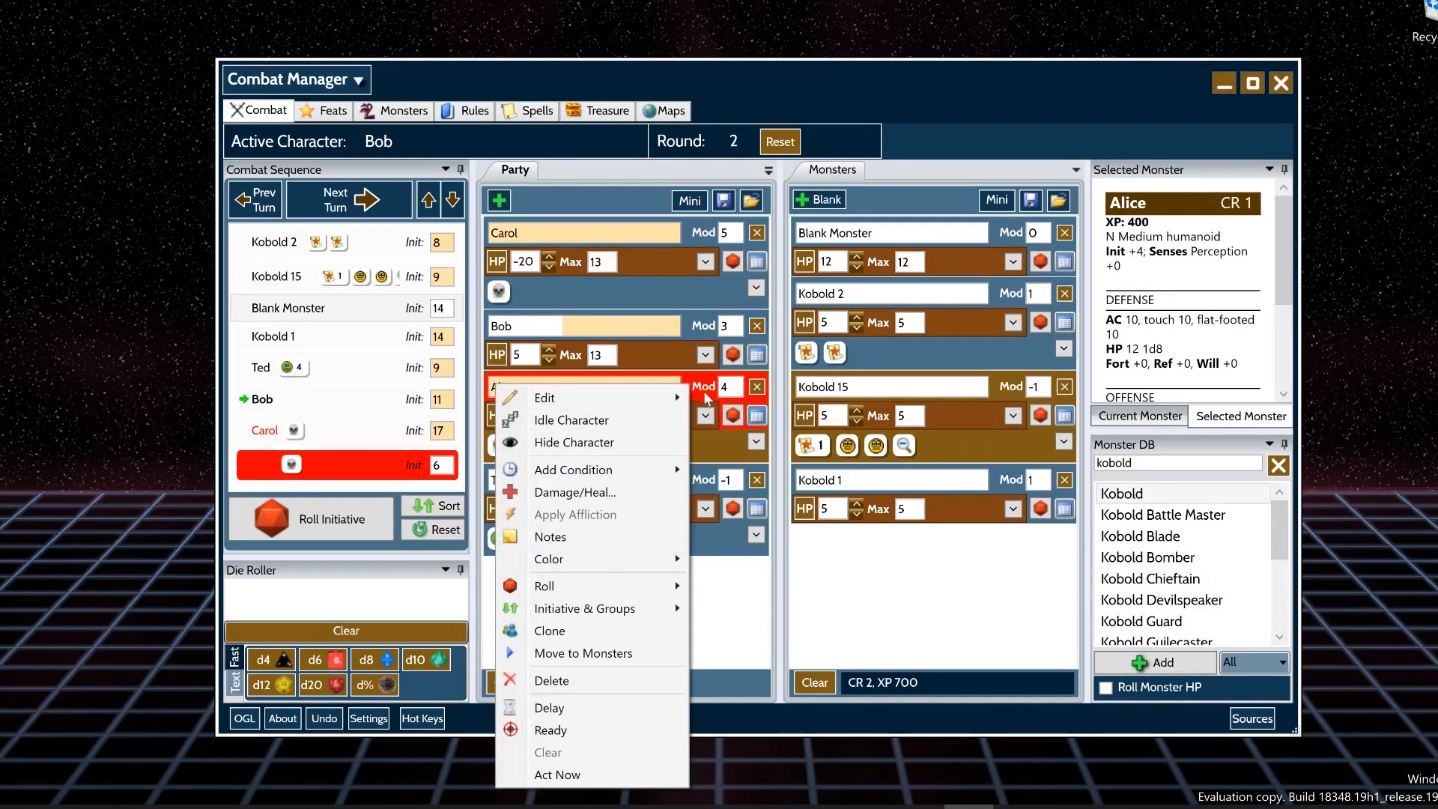
mouse_move(607, 569)
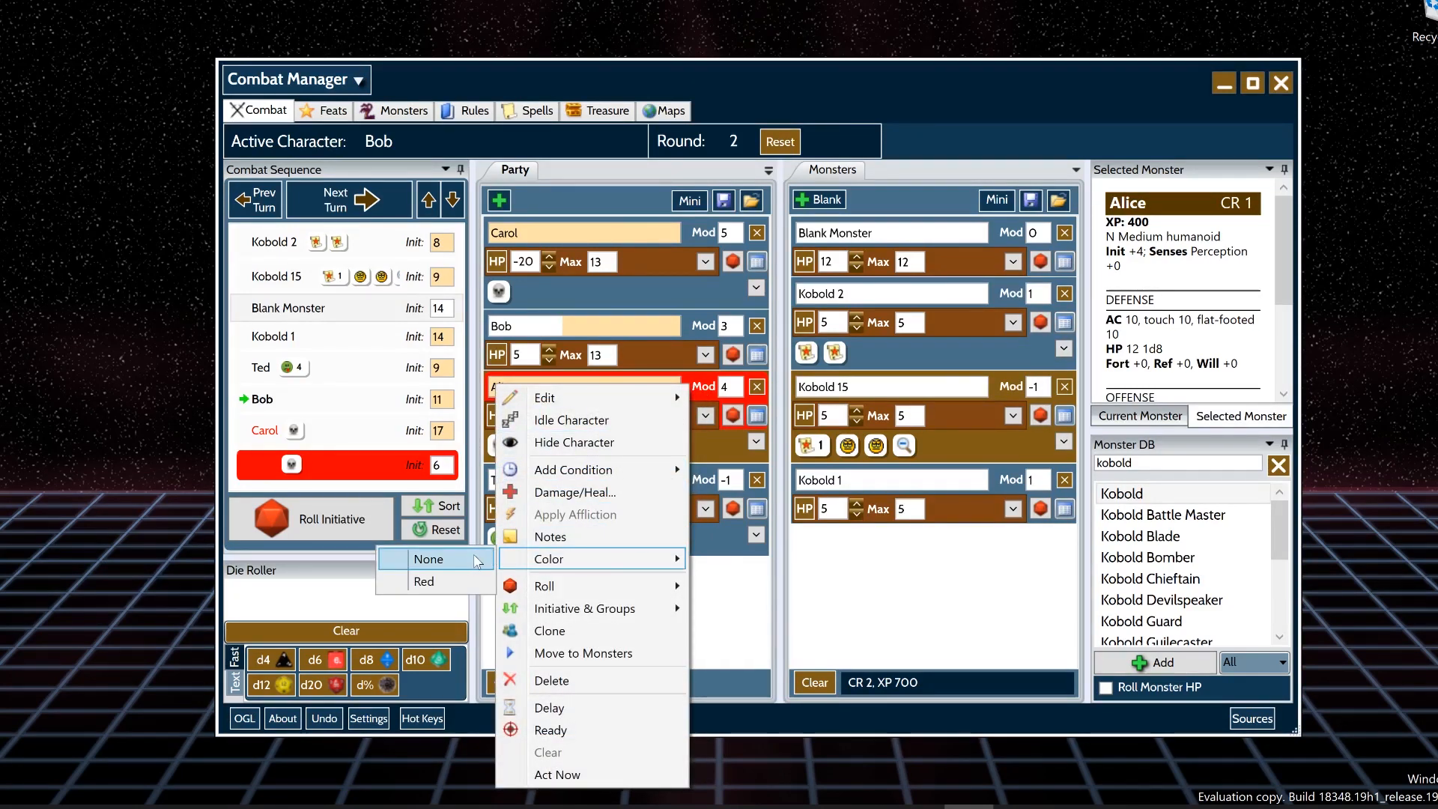
left_click(428, 559)
- Clone Alice in the party list and delete the copy
right_click(659, 492)
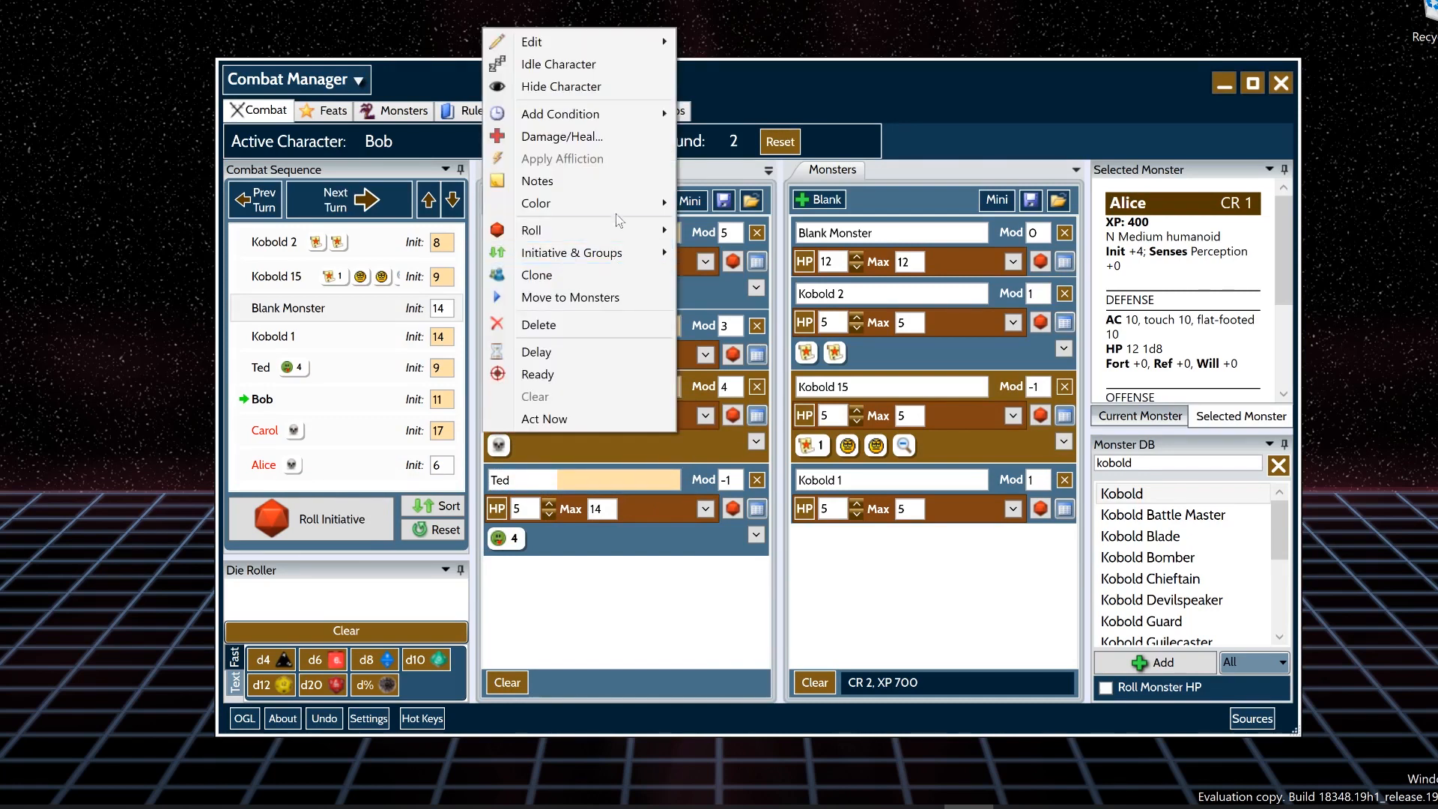
mouse_move(615, 214)
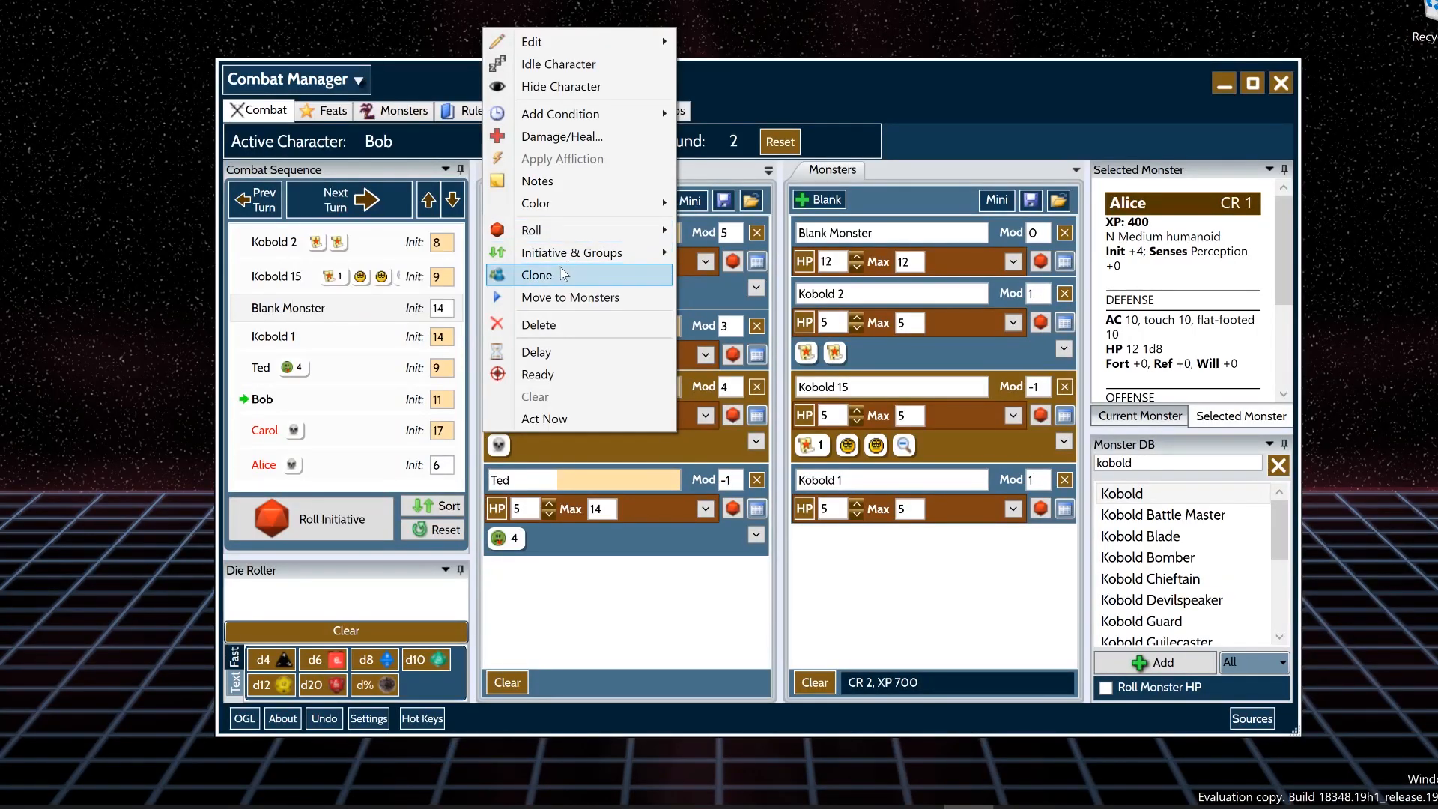
left_click(563, 276)
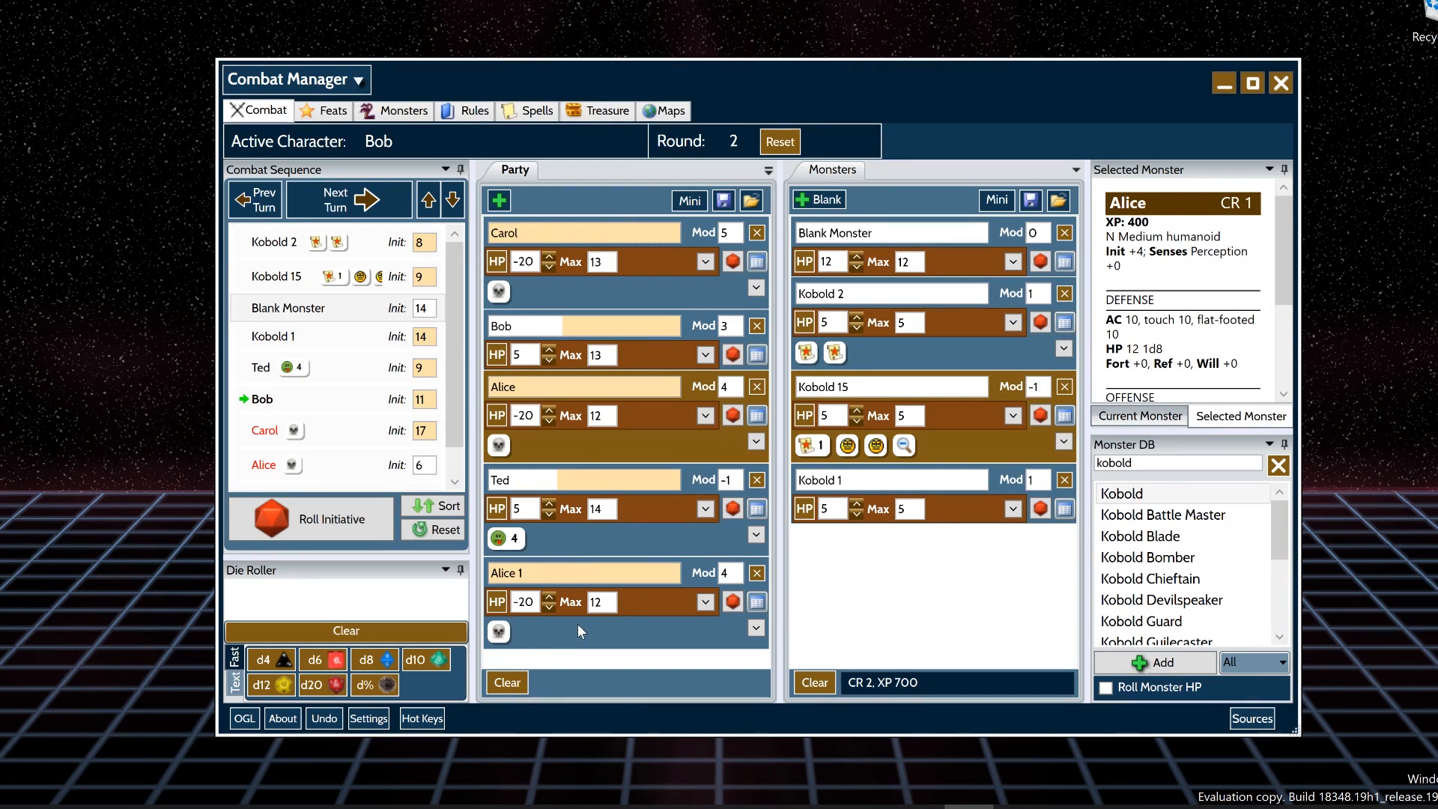
right_click(688, 564)
left_click(628, 457)
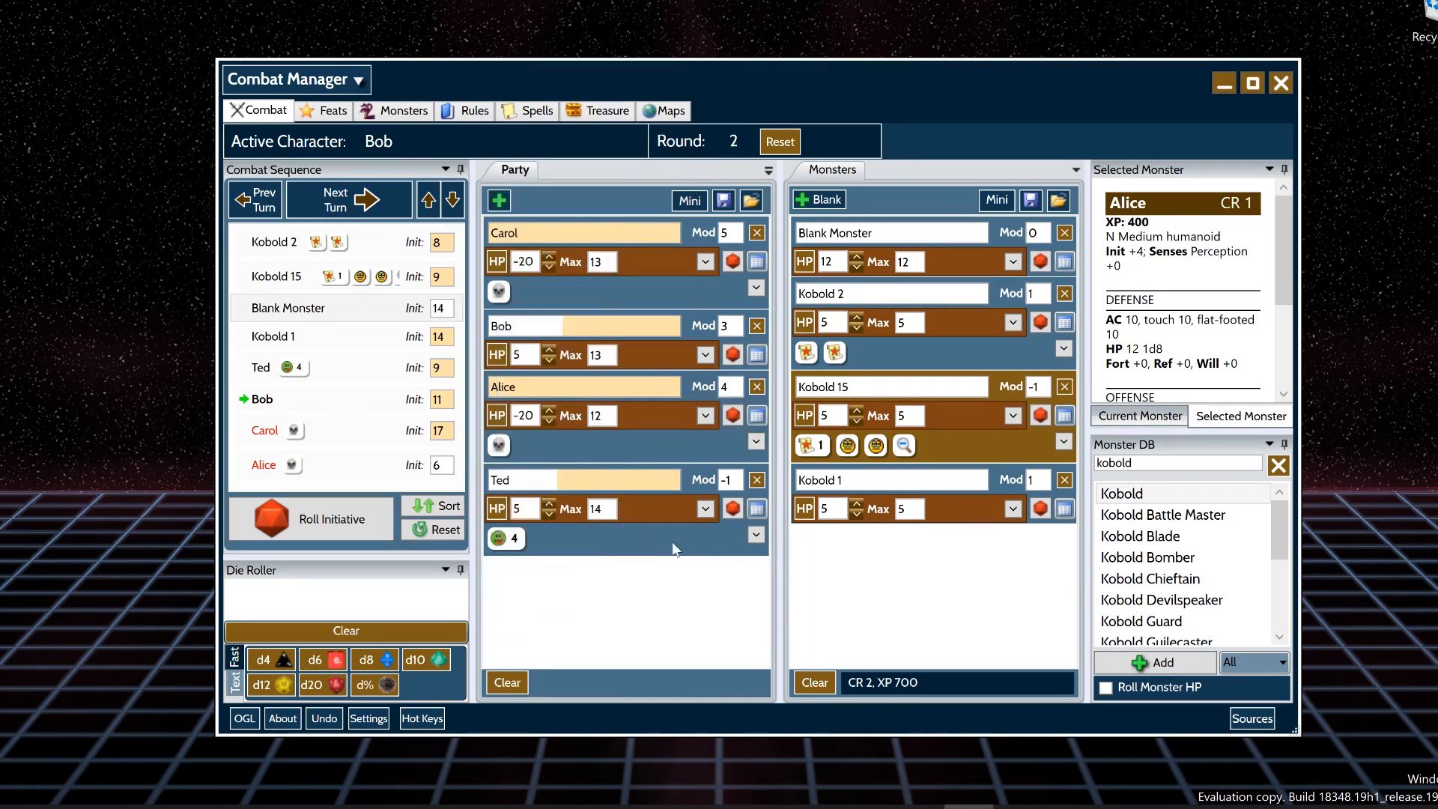
- Try to move Kobold 1 from the monster list into the party
left_click_drag(913, 464, 953, 502)
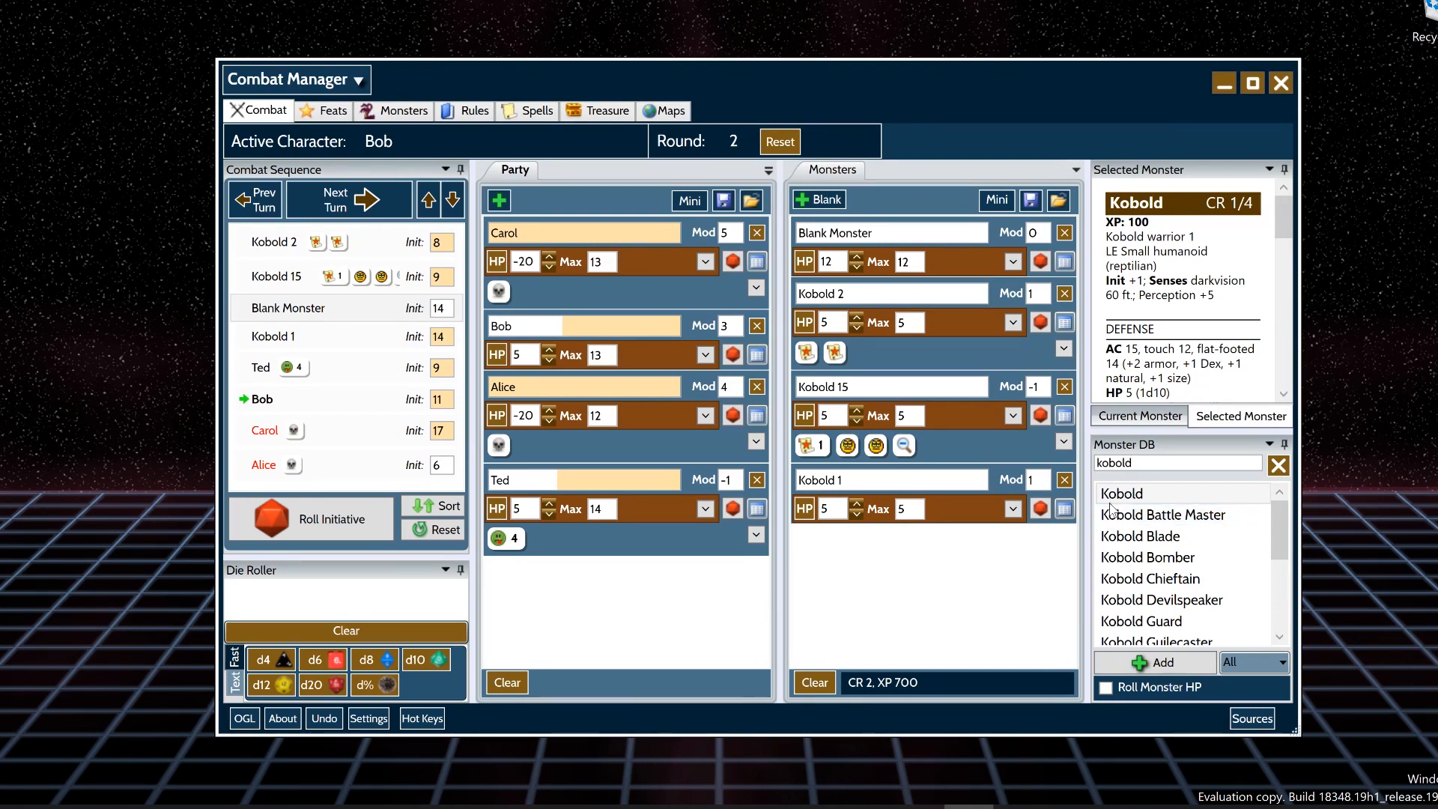
left_click_drag(999, 482, 631, 583)
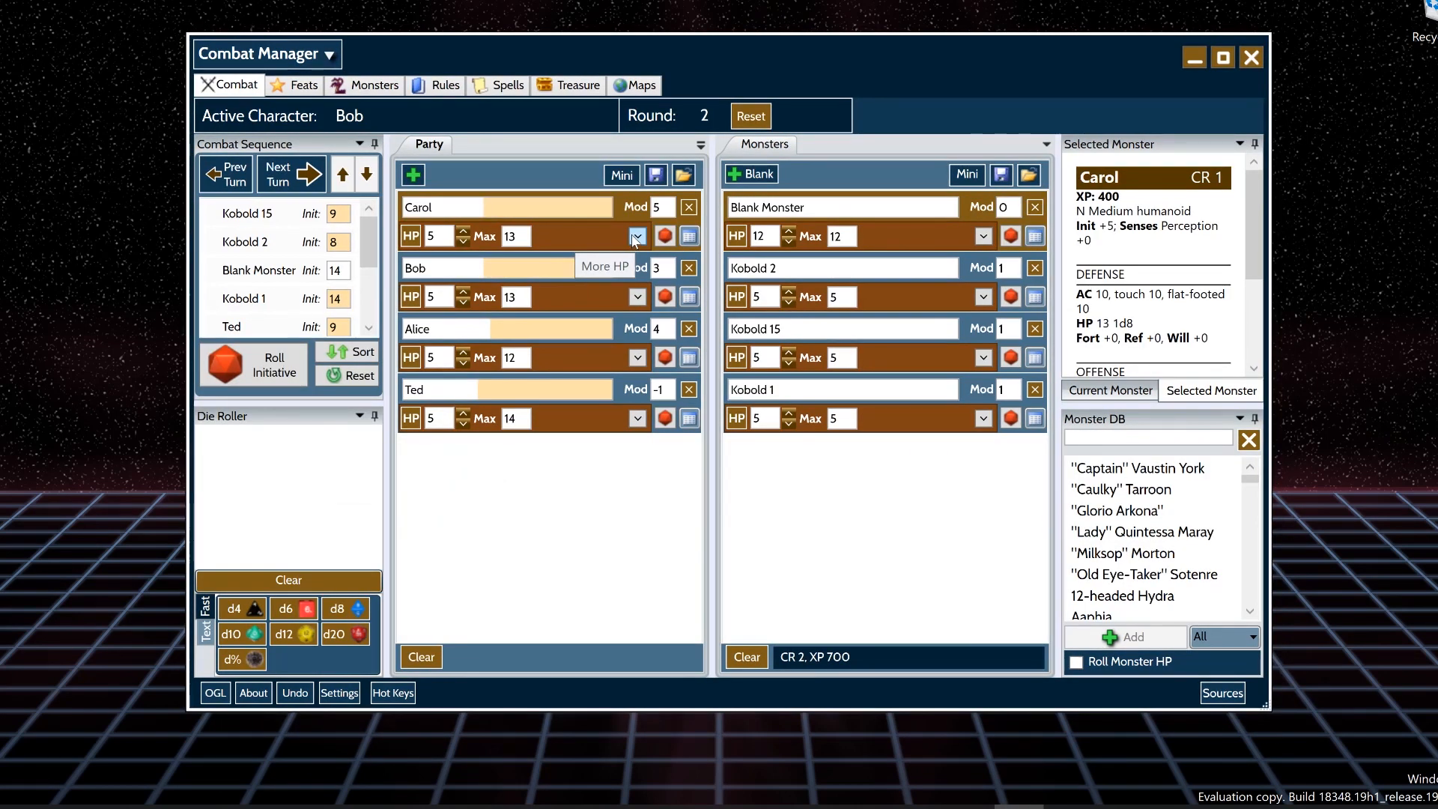
- Subtract 3 HP from Carol with the quick HP adjustment
left_click(636, 236)
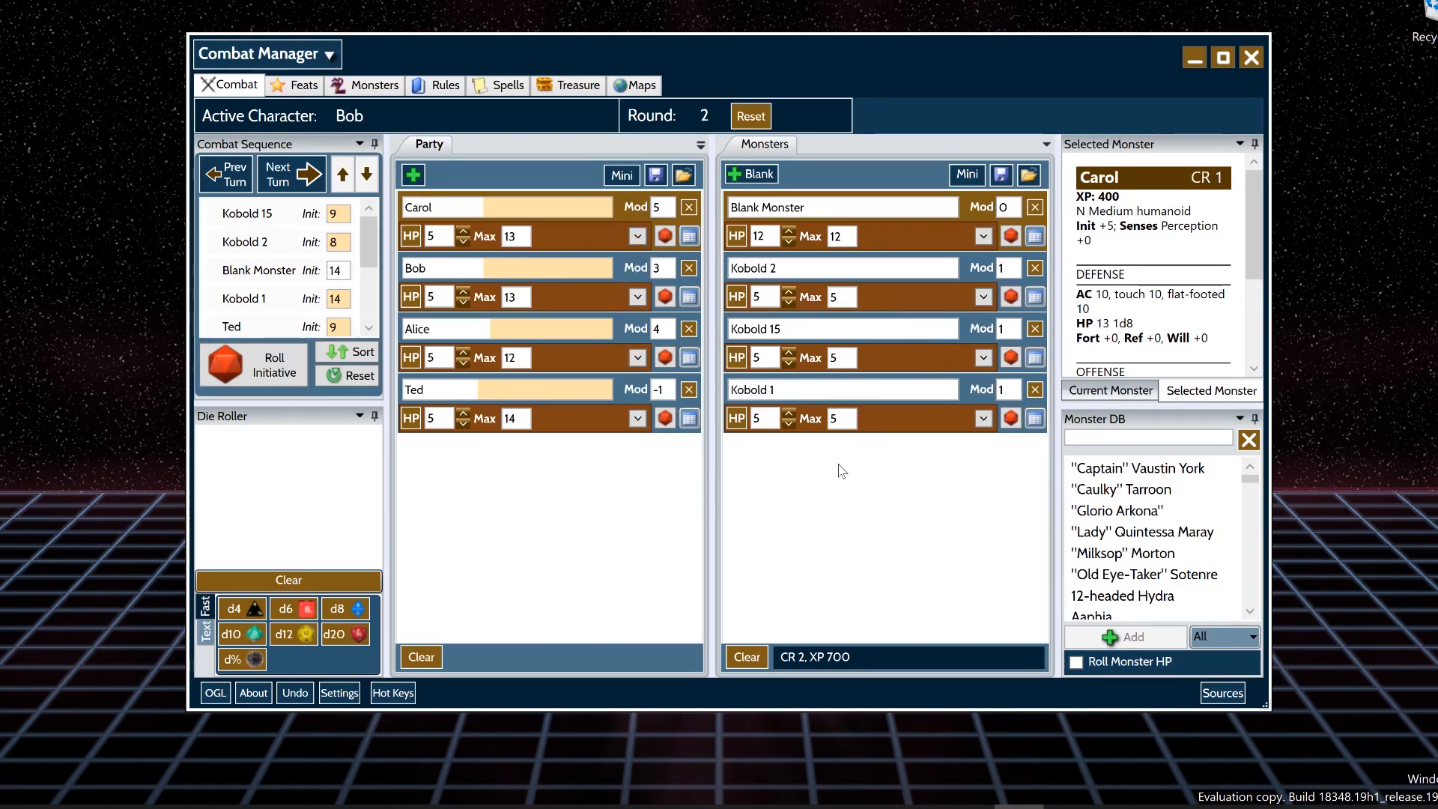
left_click(414, 236)
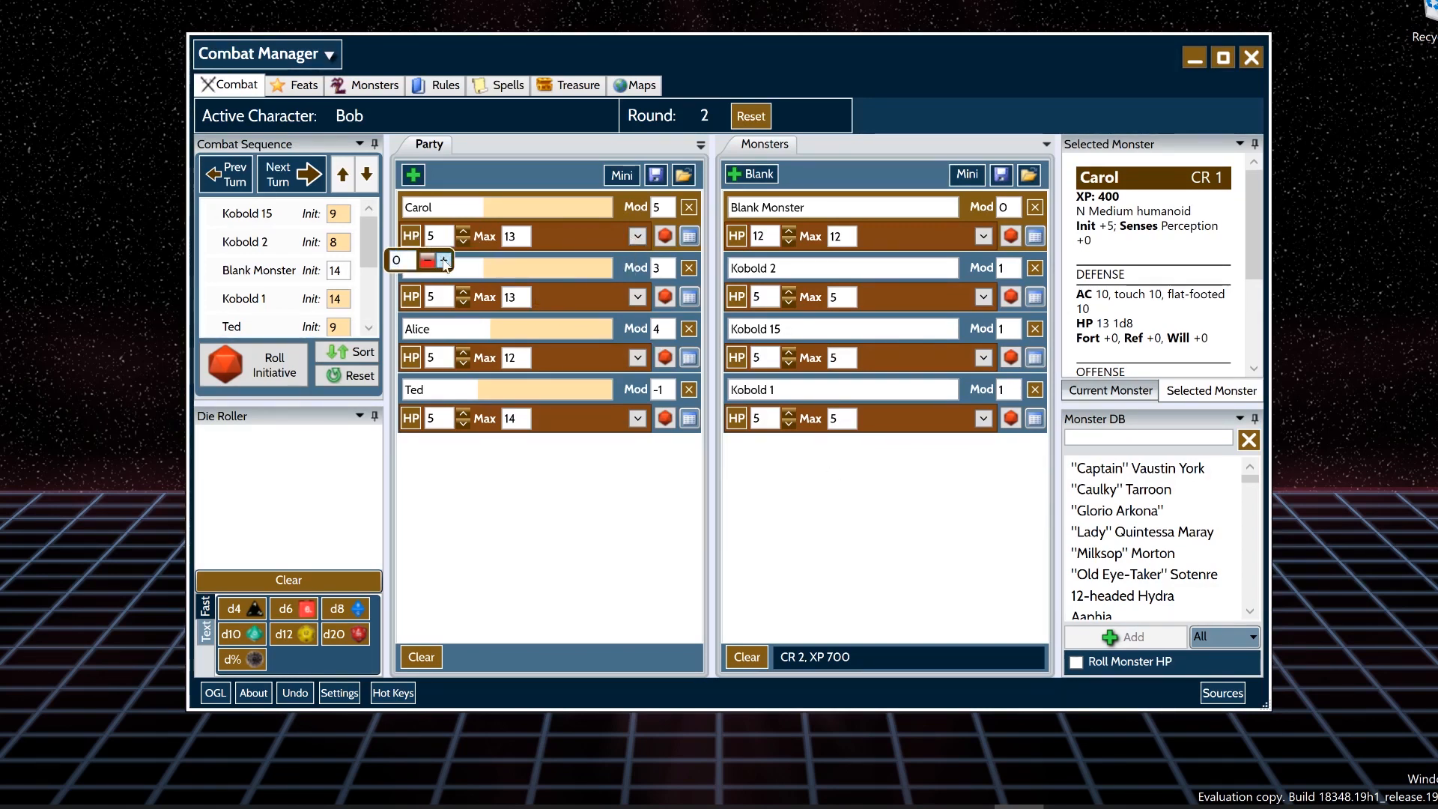
left_click(443, 260)
left_click(443, 260)
left_click(443, 260)
left_click(428, 259)
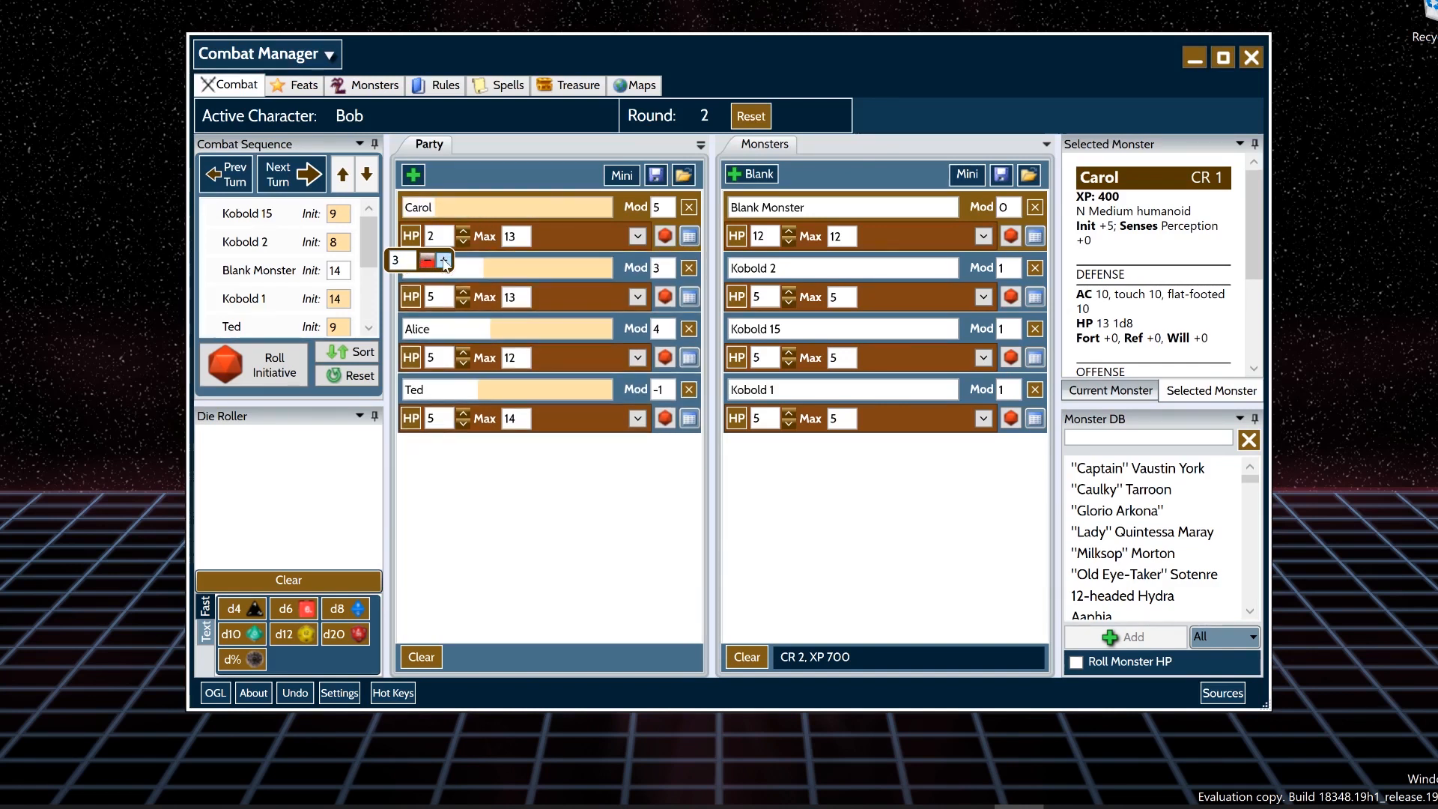
- Take Carol's HP down to -7 and up to 0, and read the description of her Staggered condition
left_click(444, 260)
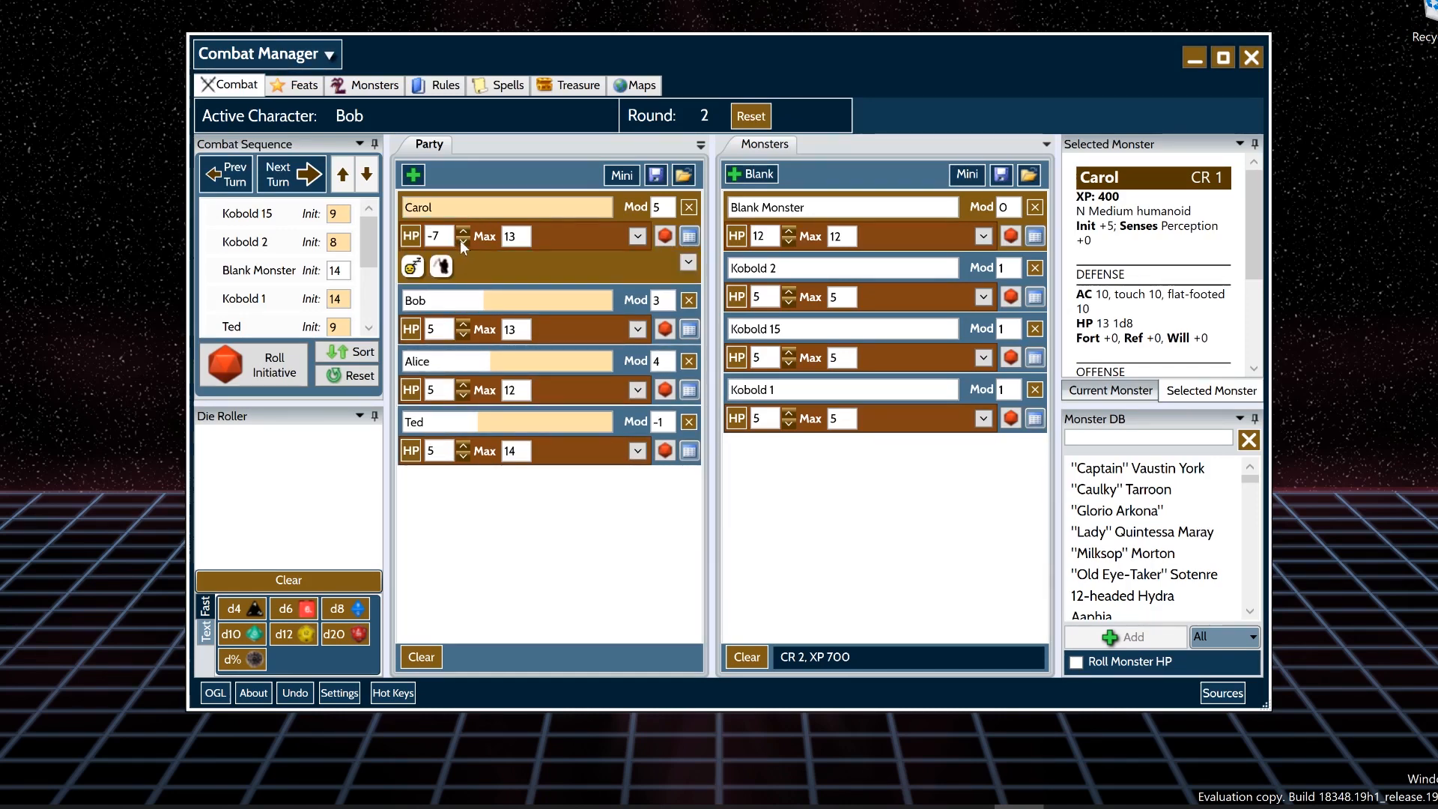
left_click(463, 232)
left_click(463, 231)
left_click(464, 231)
mouse_move(440, 270)
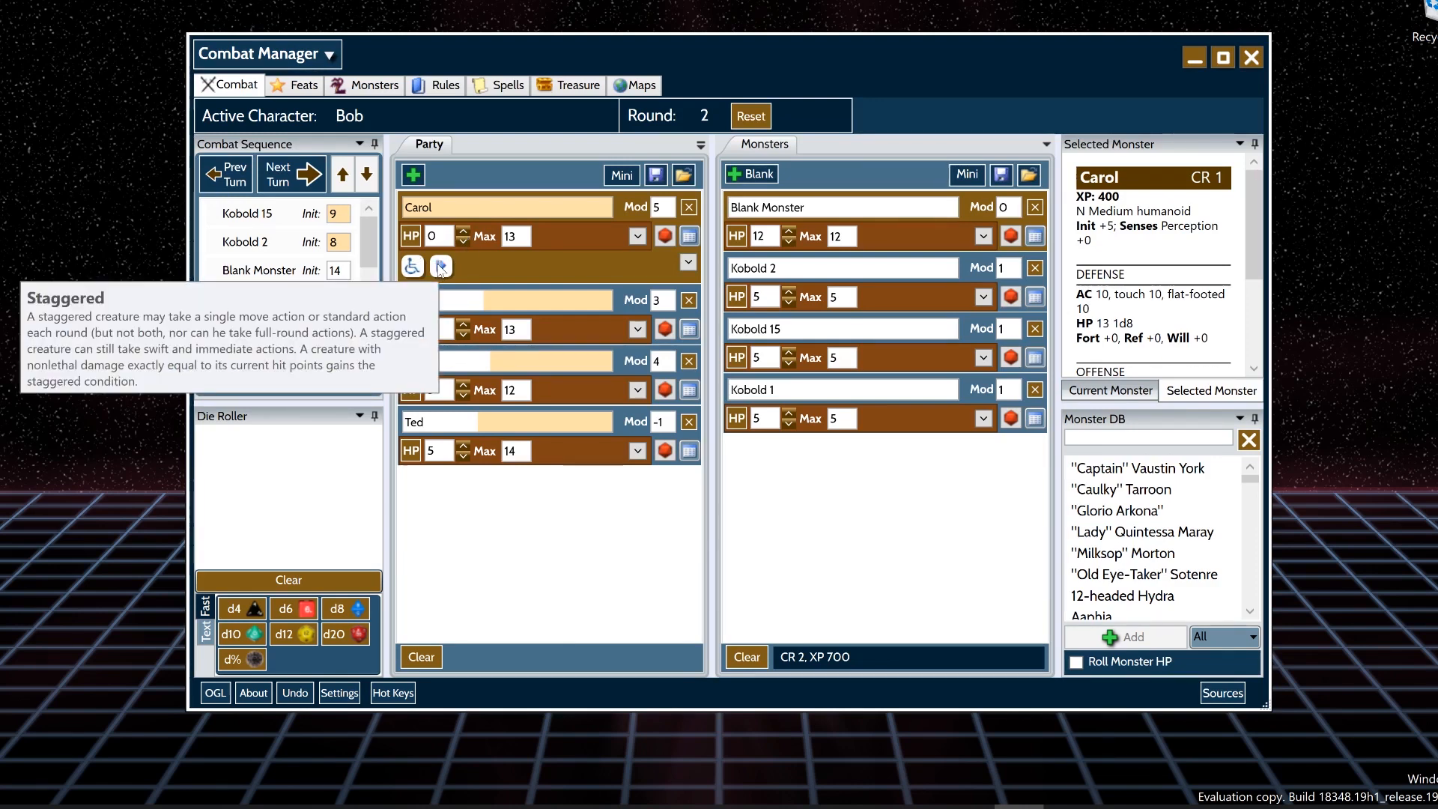
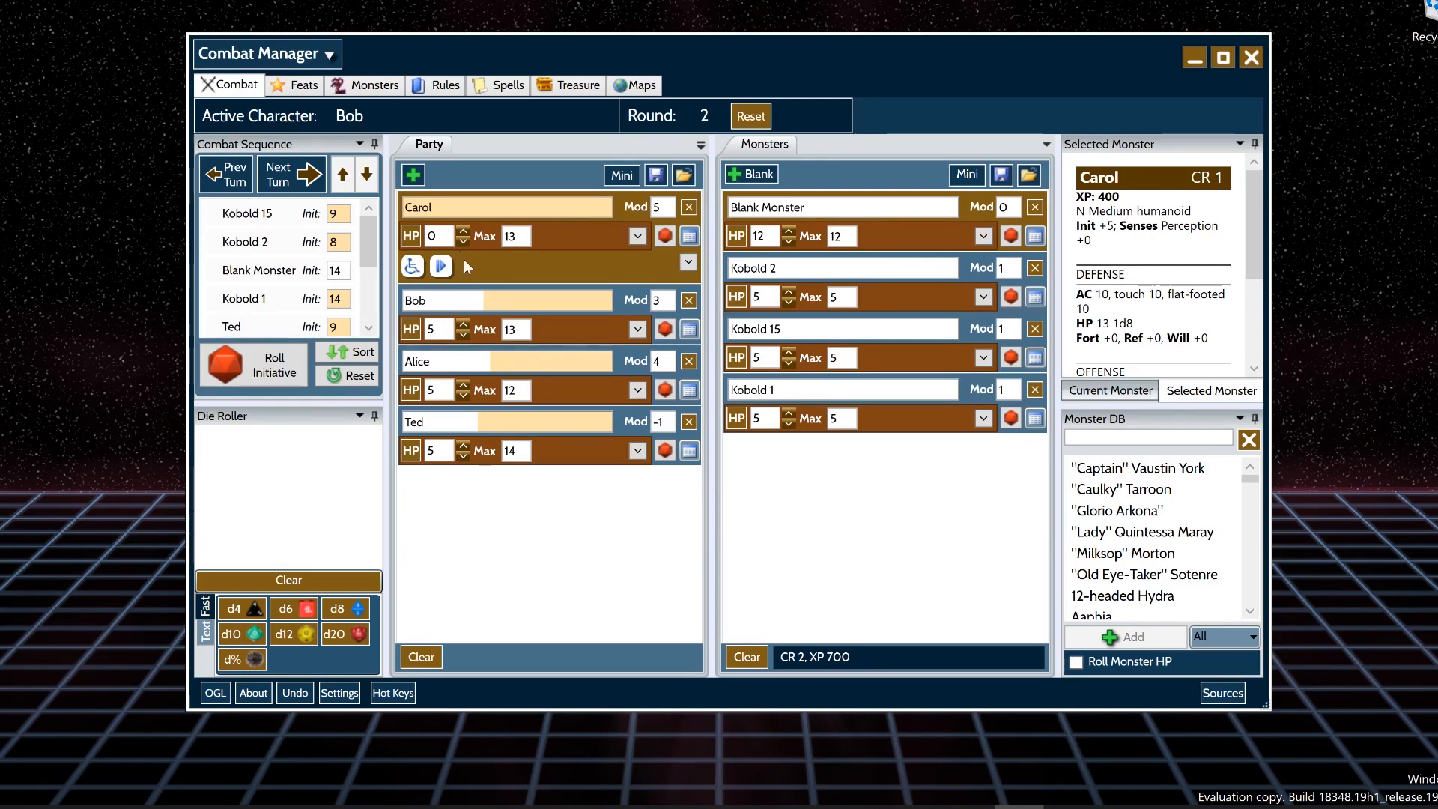
- Stabilize Carol at -1 HP, and raise her HP to 0
left_click(463, 243)
right_click(414, 268)
right_click(493, 263)
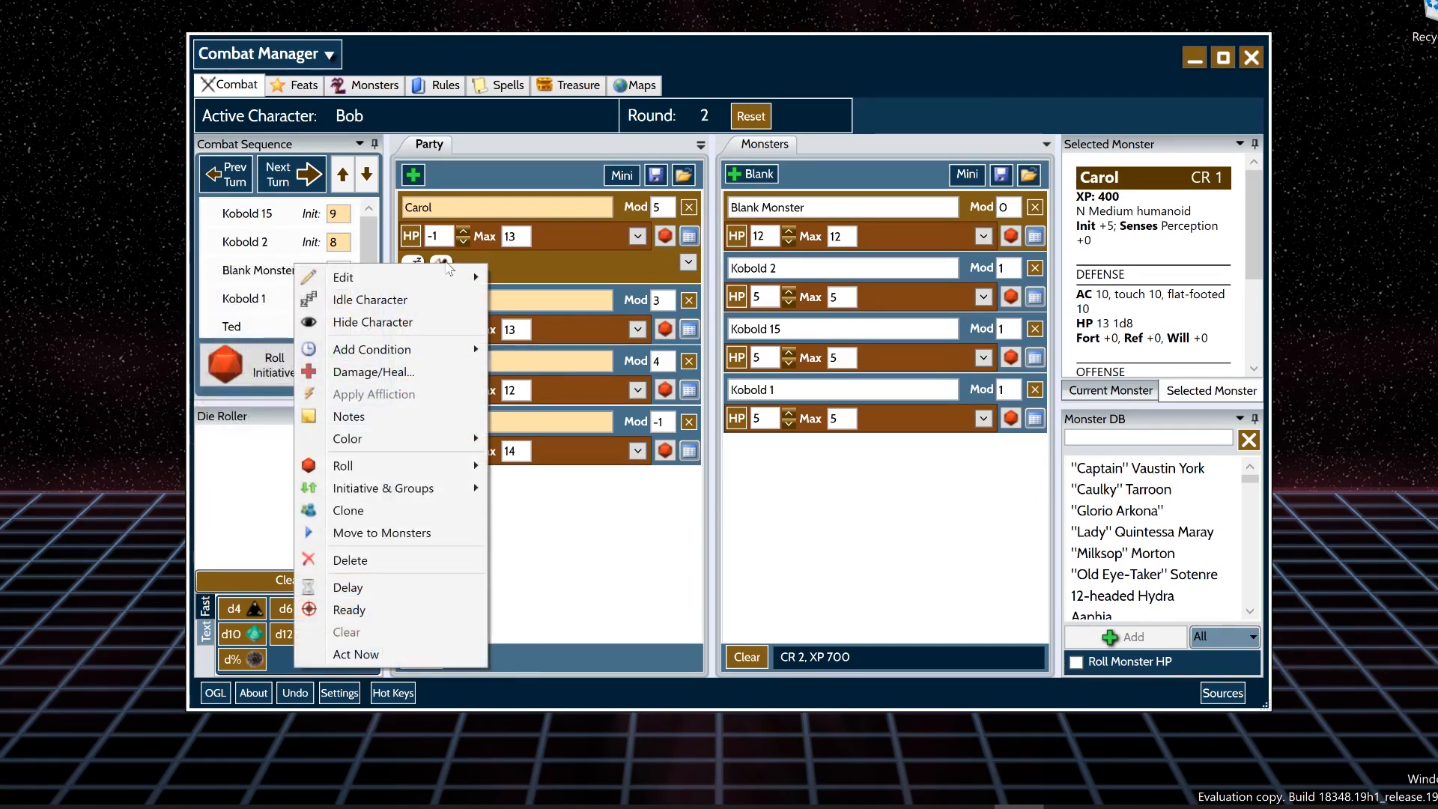
right_click(440, 263)
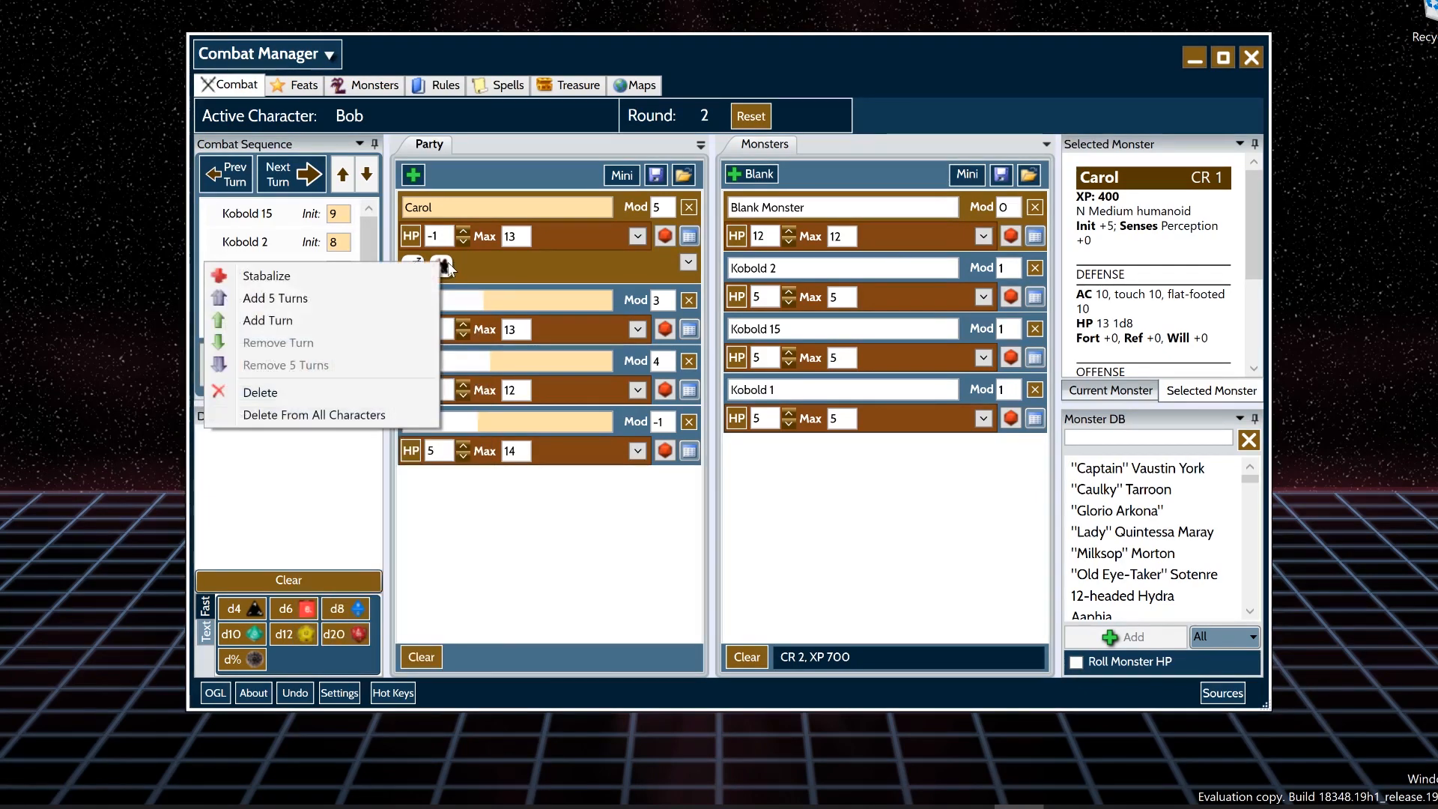
left_click(360, 275)
mouse_move(440, 268)
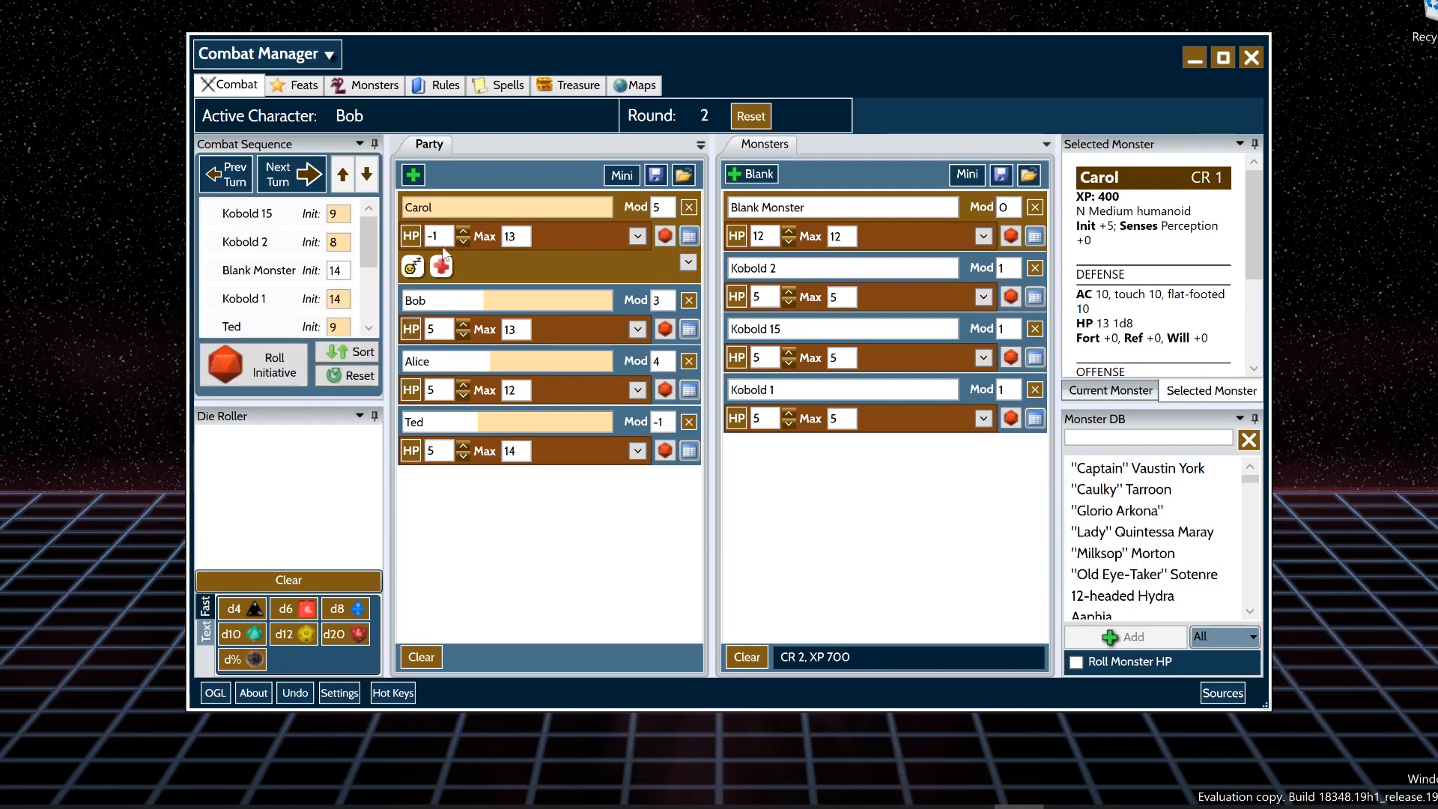
left_click(462, 234)
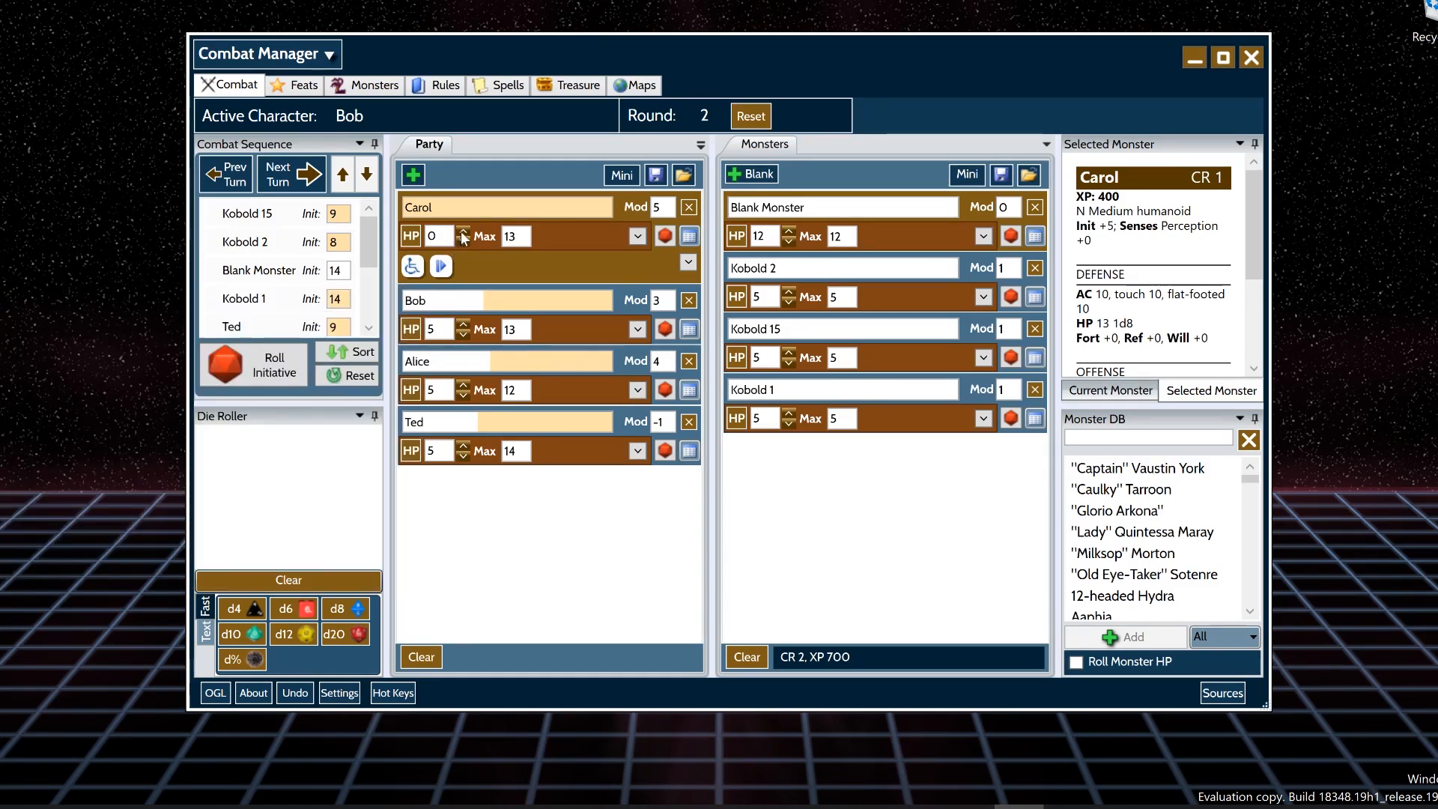
- Lower Carol's HP step by step to -10
left_click(461, 232)
left_click(461, 241)
left_click(462, 241)
left_click(461, 241)
left_click(461, 240)
left_click(462, 239)
left_click(461, 240)
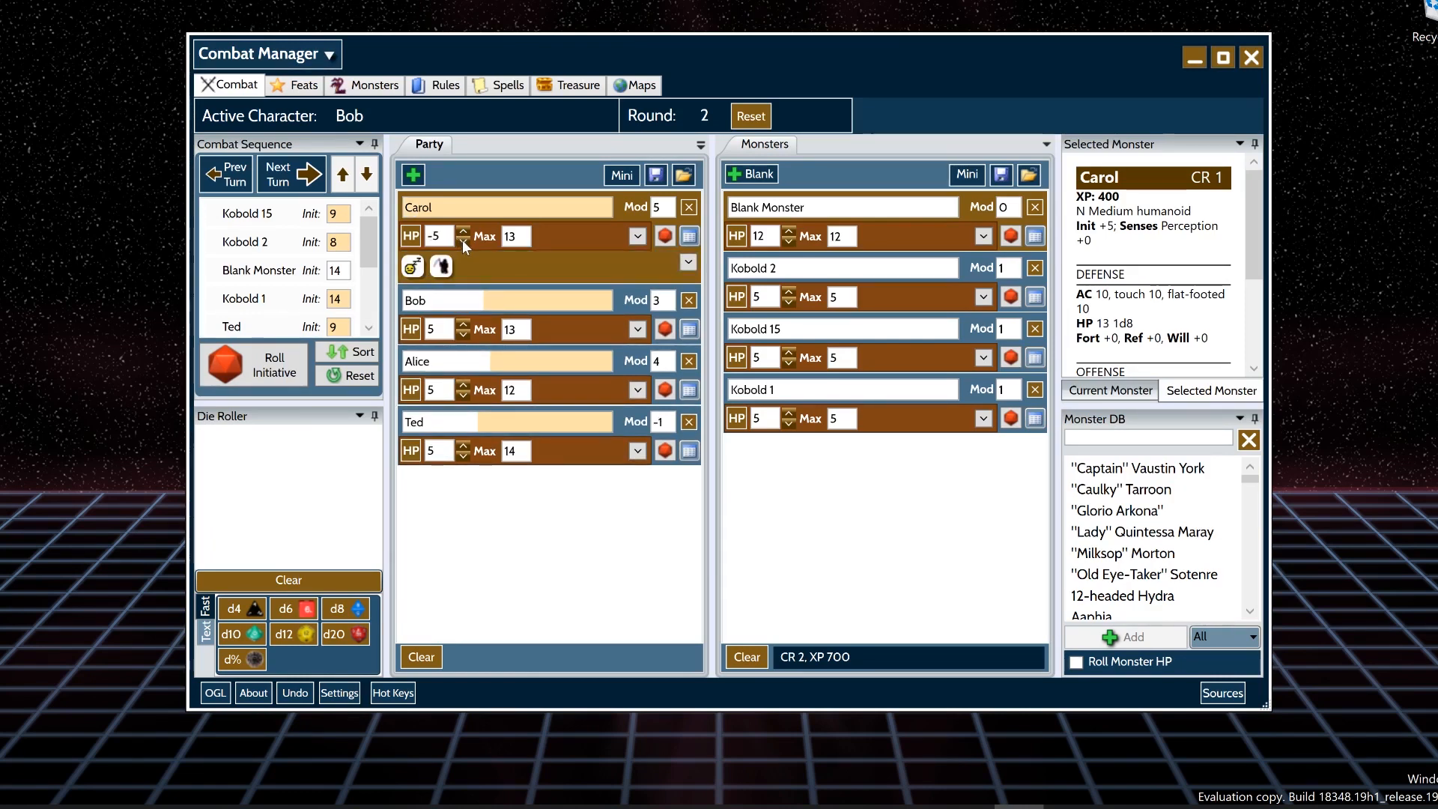
left_click(462, 240)
left_click(461, 240)
left_click(461, 240)
left_click(462, 240)
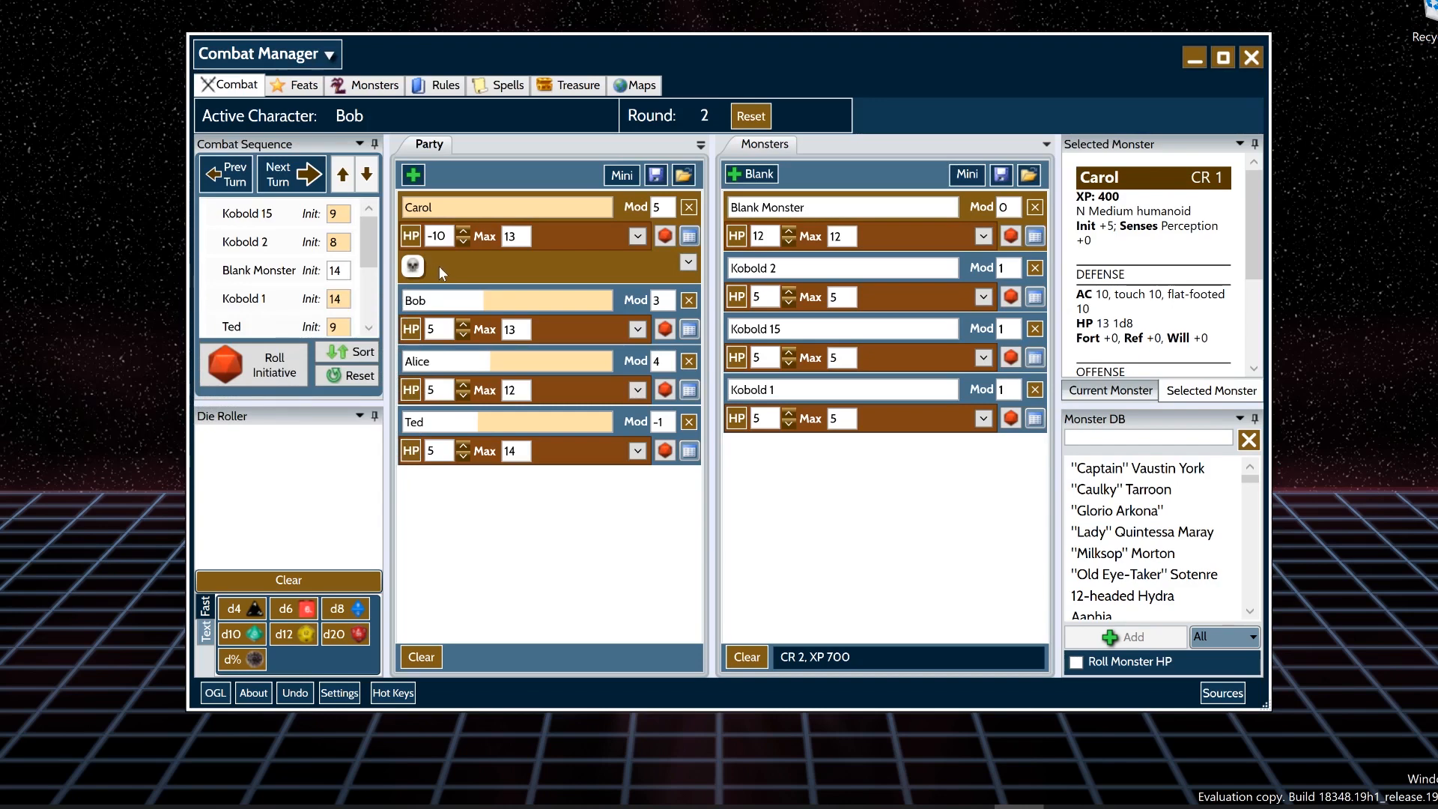
- Advance the combat to Carol's turn and set her as idle in the combat sequence
left_click(296, 176)
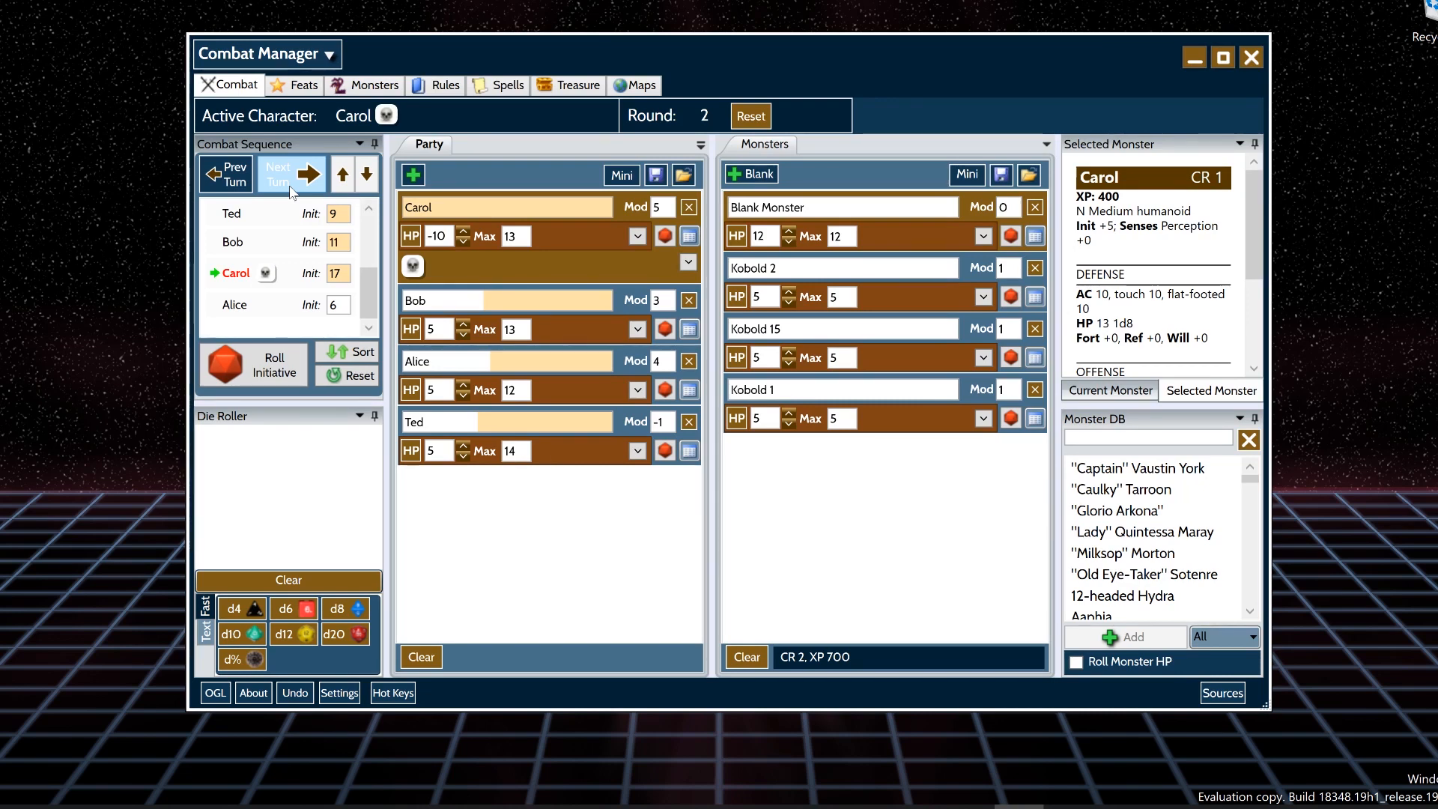
right_click(263, 263)
left_click(355, 299)
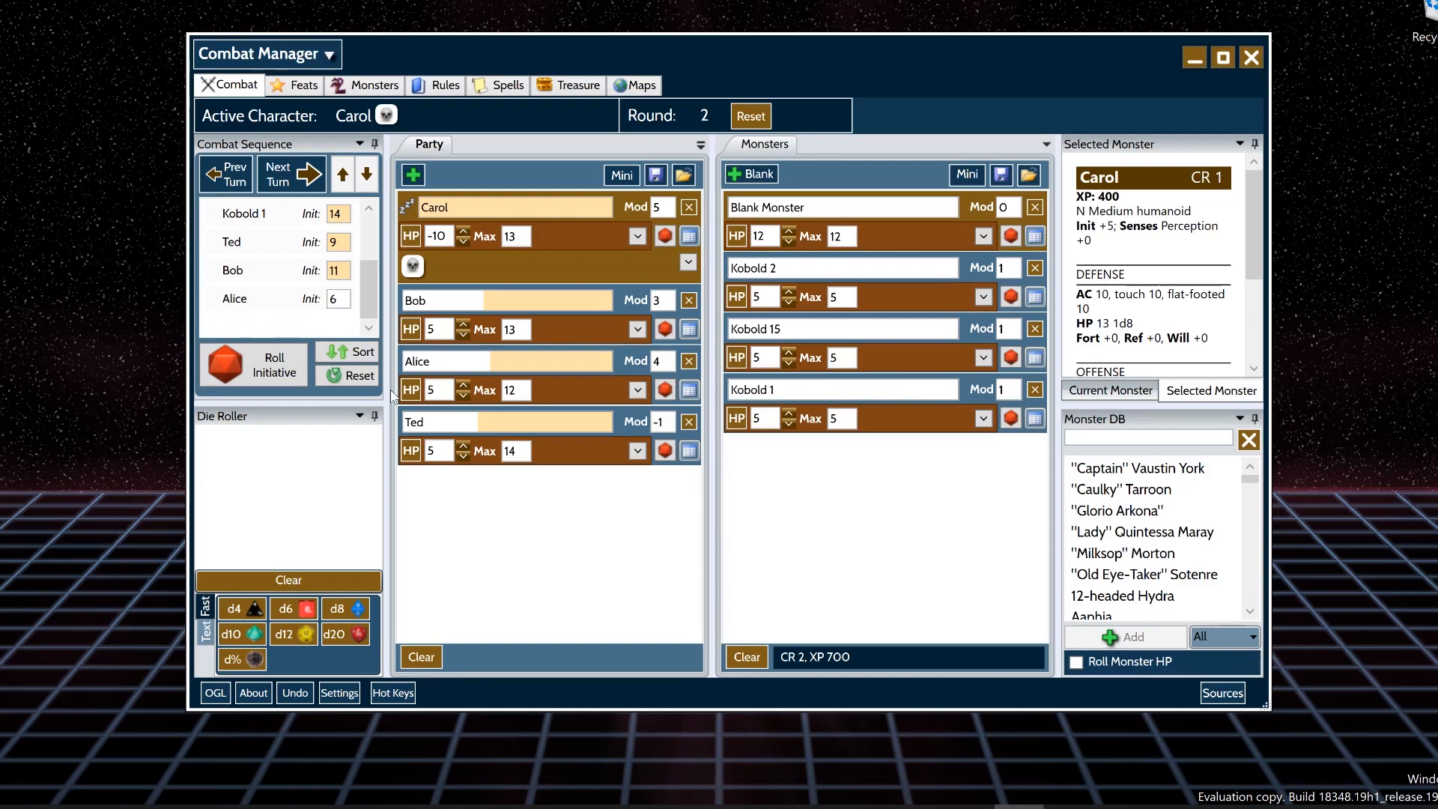
- Widen the Combat Sequence panel and advance the turns to Blank Monster in round 5, checking the initiative order
left_click_drag(395, 395, 440, 395)
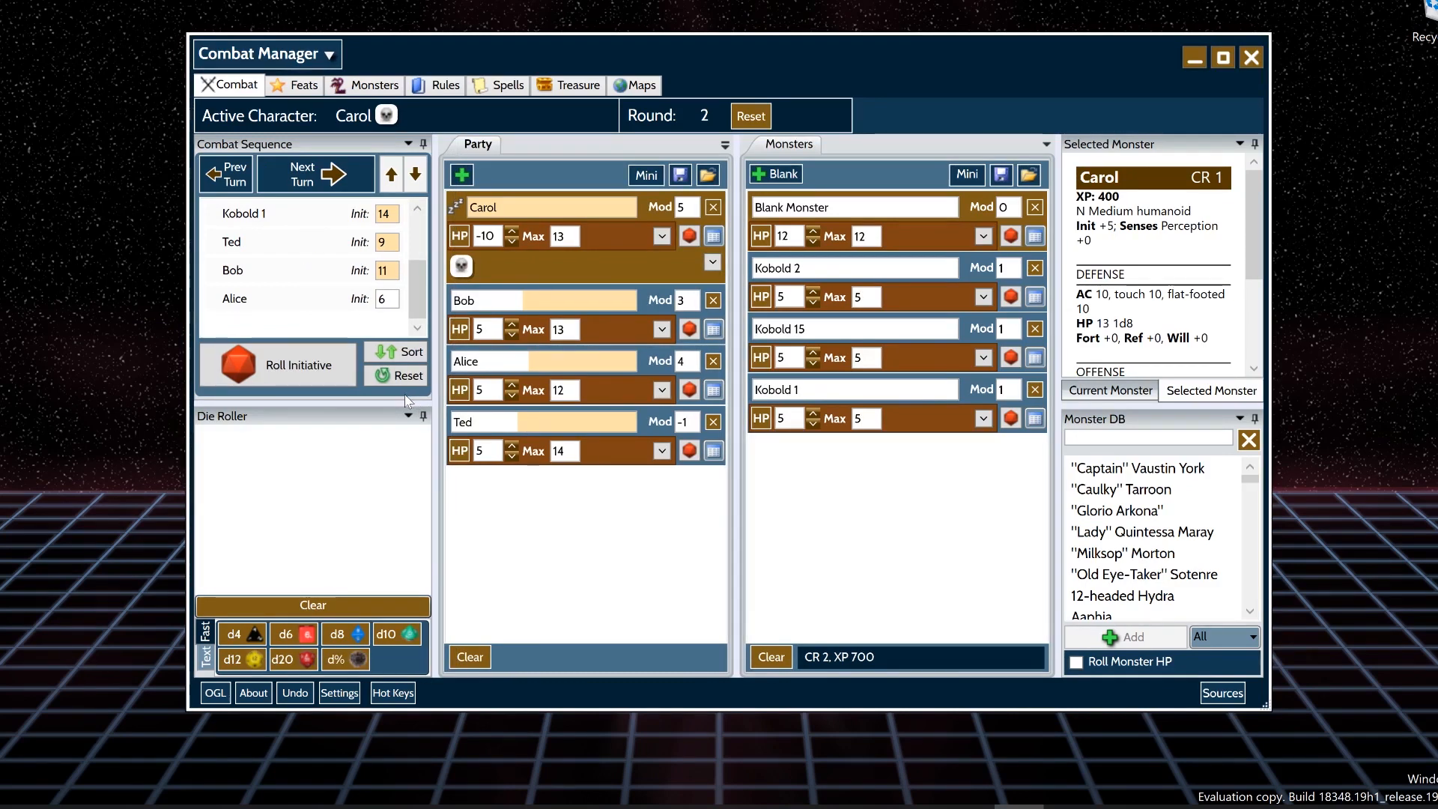
left_click_drag(416, 285, 410, 217)
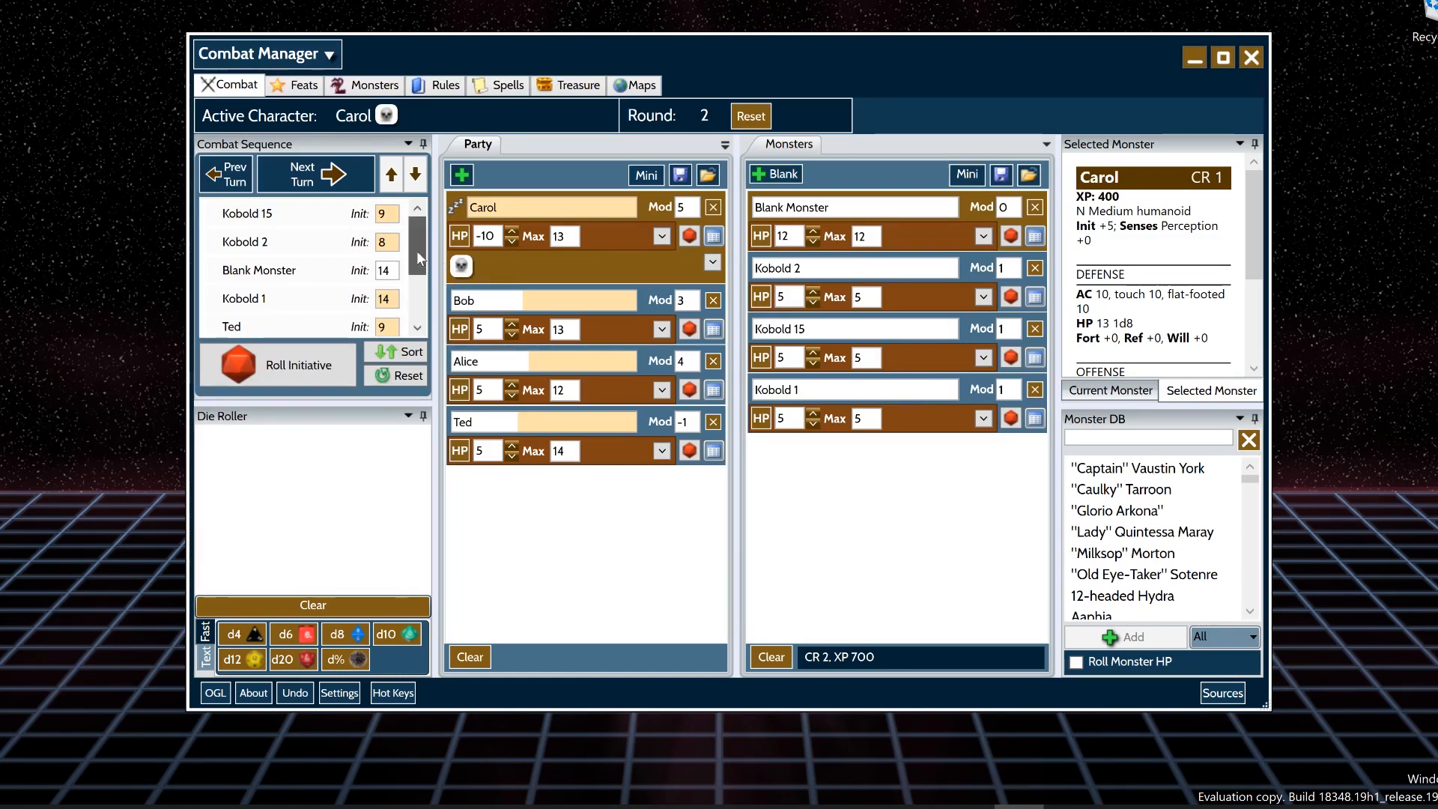
left_click_drag(416, 250, 415, 298)
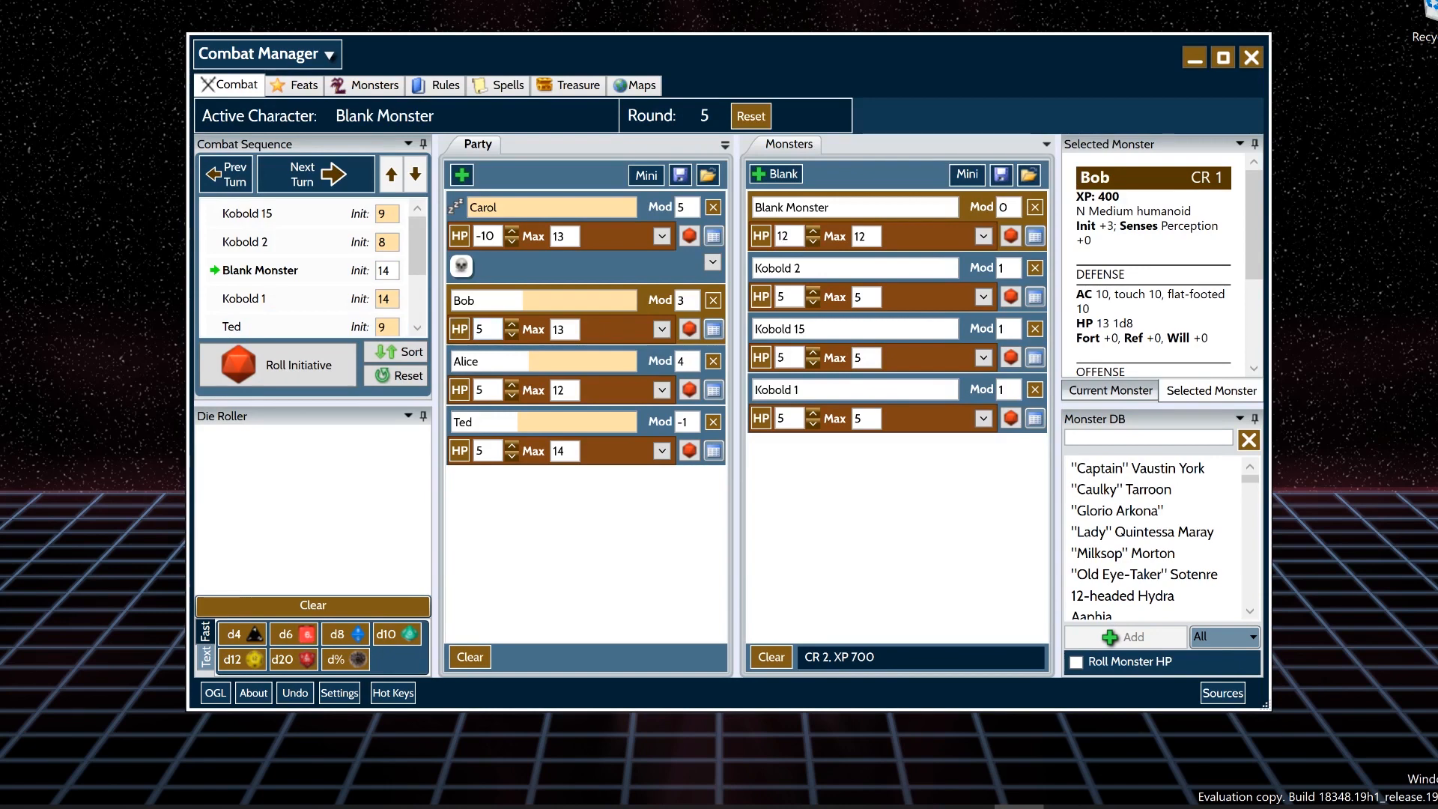
scroll(322, 306, "down", 1)
scroll(316, 307, "up", 1)
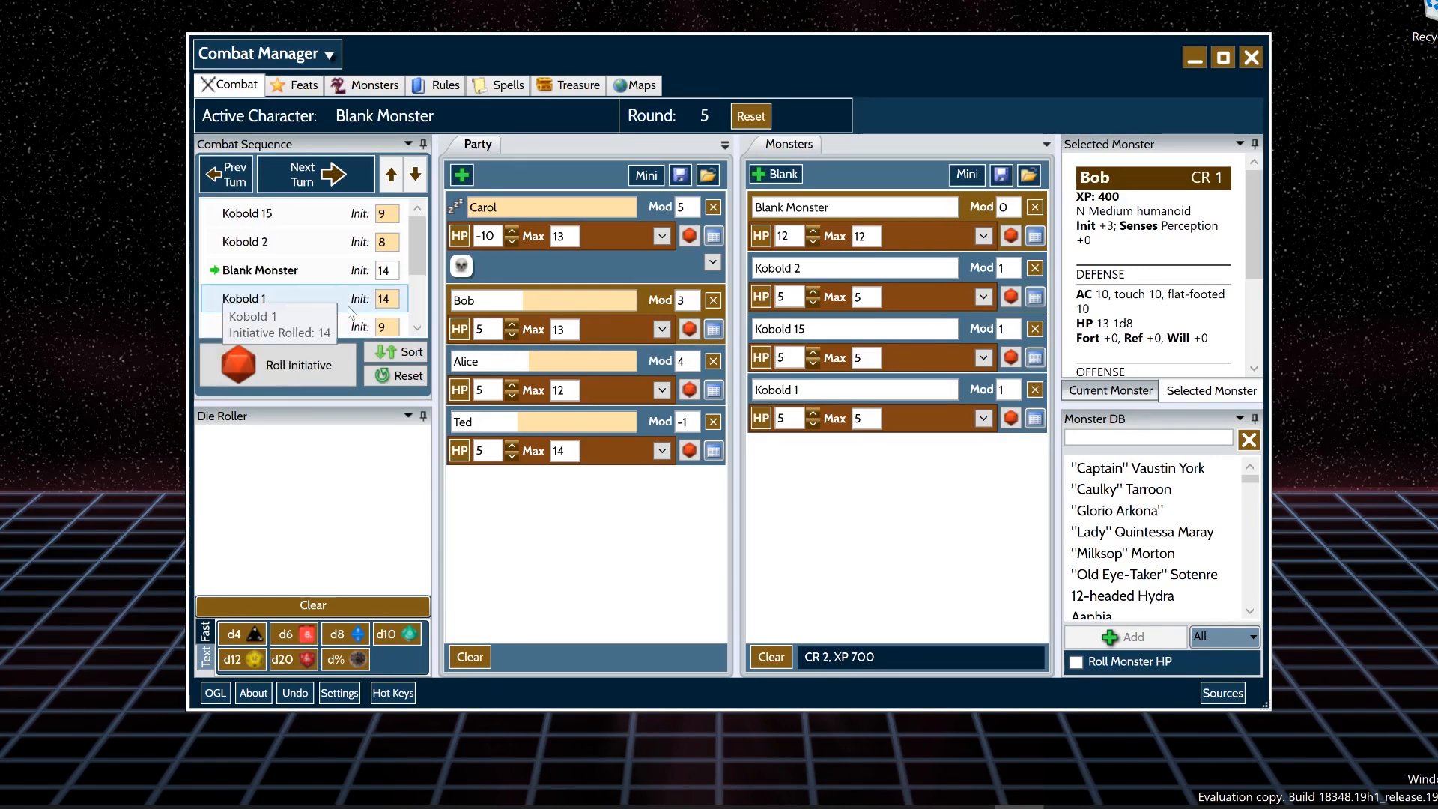
mouse_move(414, 244)
left_mouse_down()
mouse_move(414, 276)
mouse_move(415, 234)
left_mouse_up()
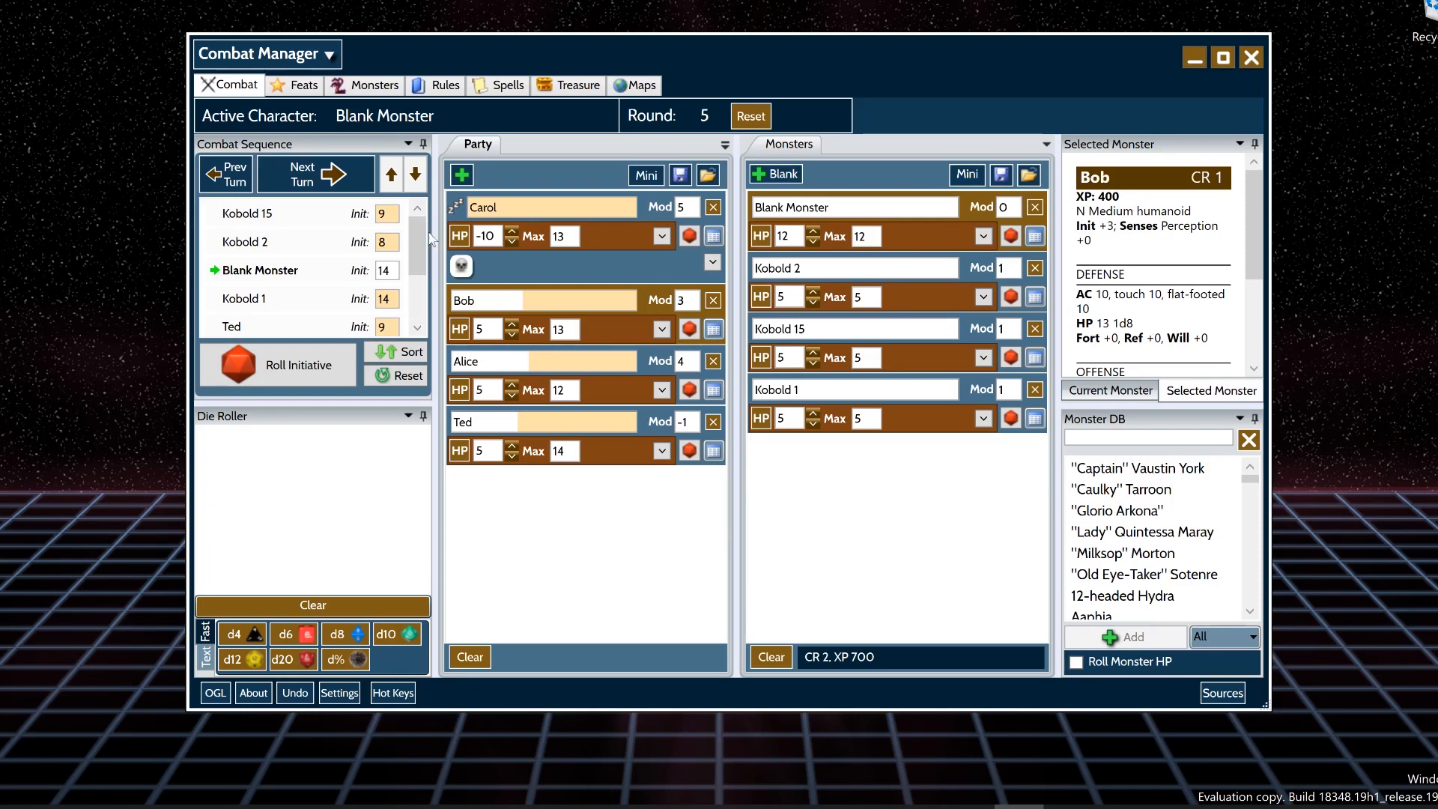
- Show Carol's temporary and nonlethal HP fields, and raise her HP to 6
left_click(584, 261)
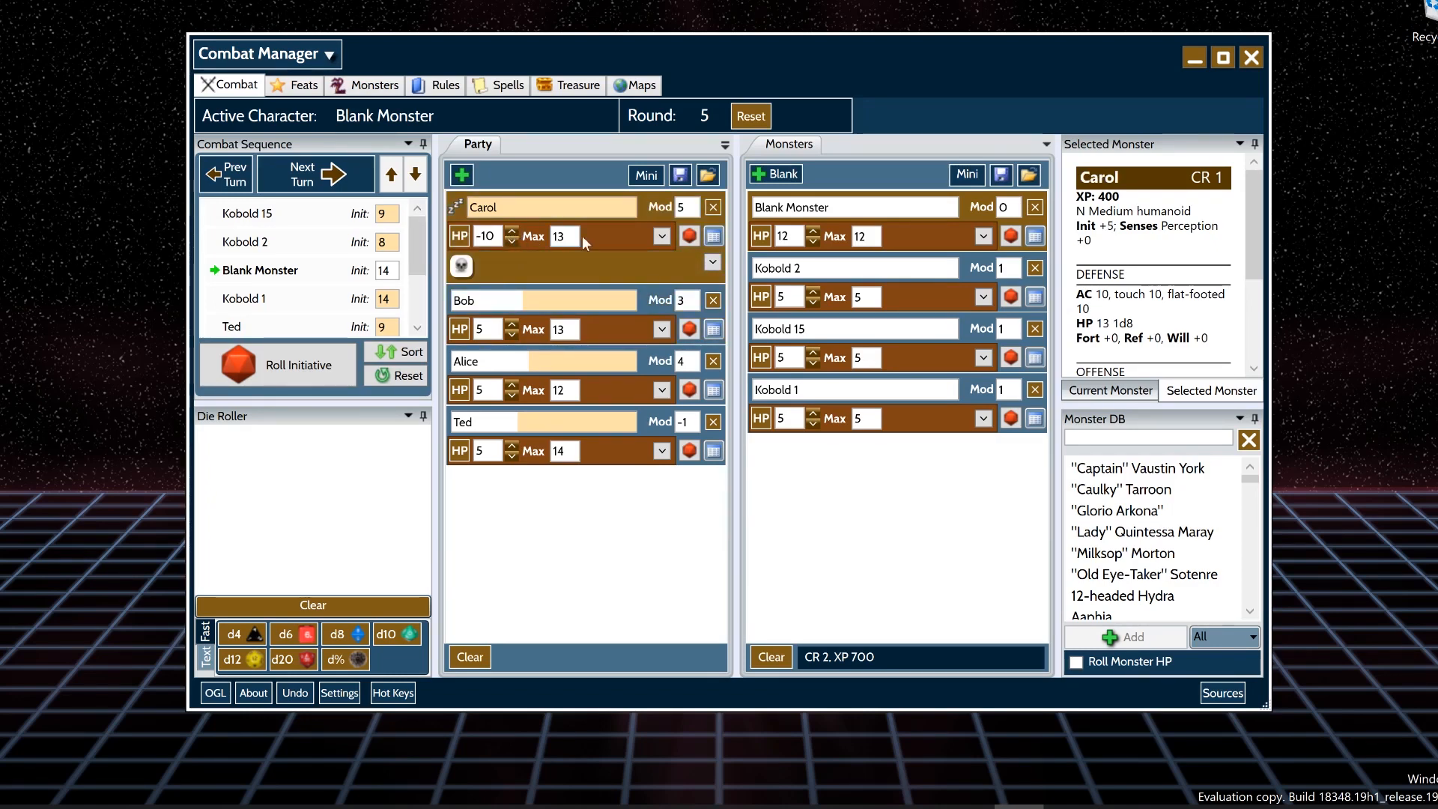
left_click(661, 236)
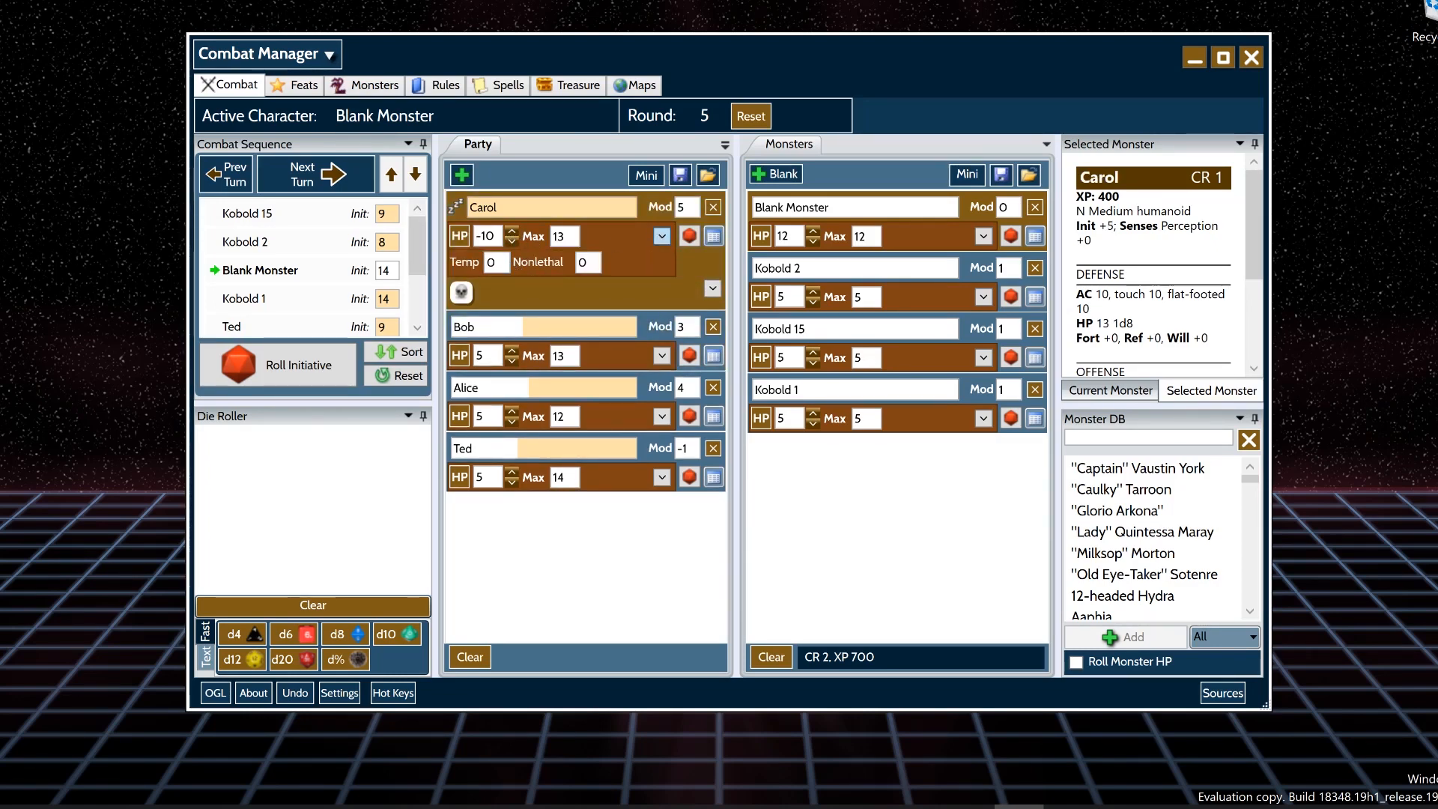
left_click_drag(497, 262, 486, 262)
key("Tab")
double_click(512, 231)
triple_click(511, 231)
triple_click(511, 231)
triple_click(511, 231)
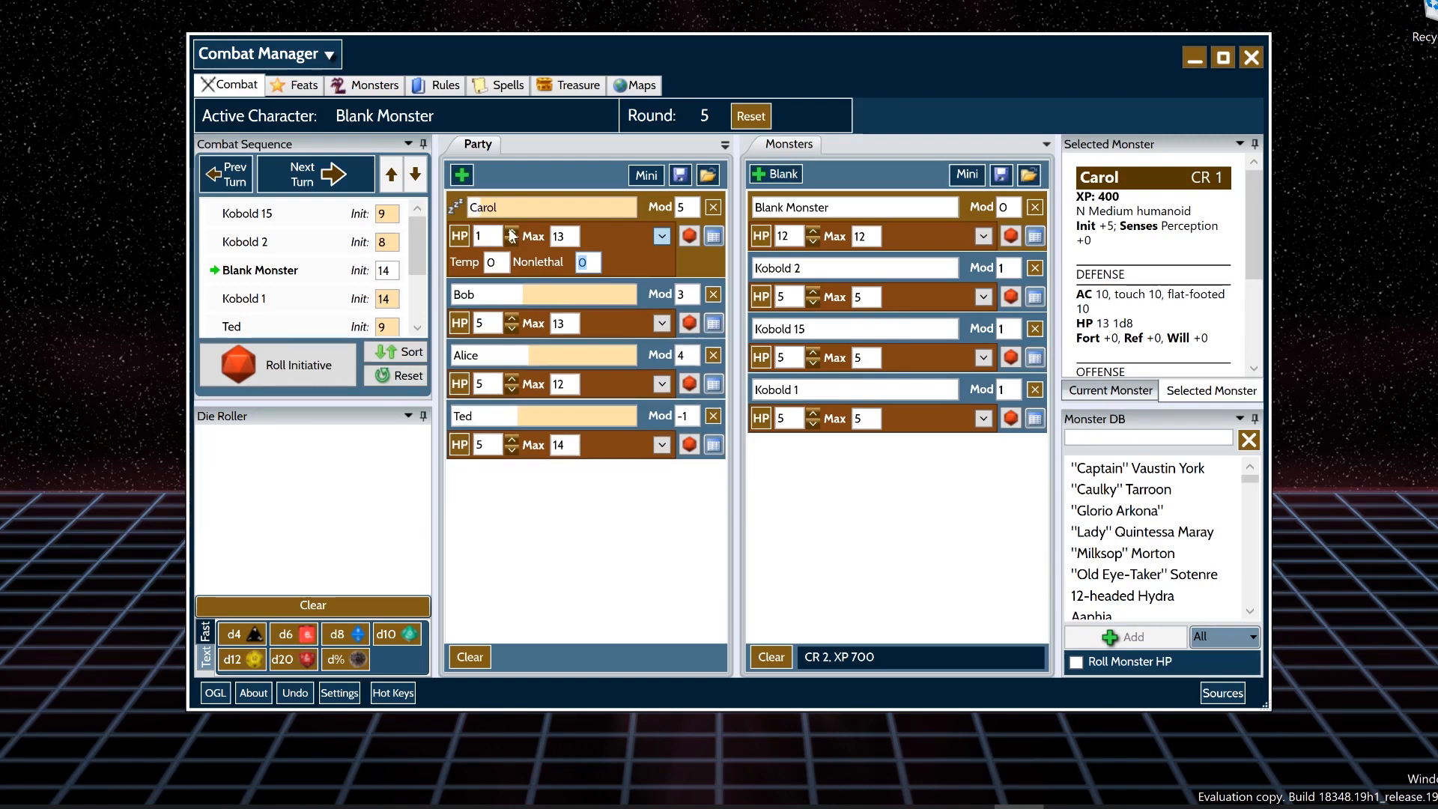
triple_click(511, 231)
double_click(512, 231)
- Set Carol's temporary HP to 5
left_click(494, 262)
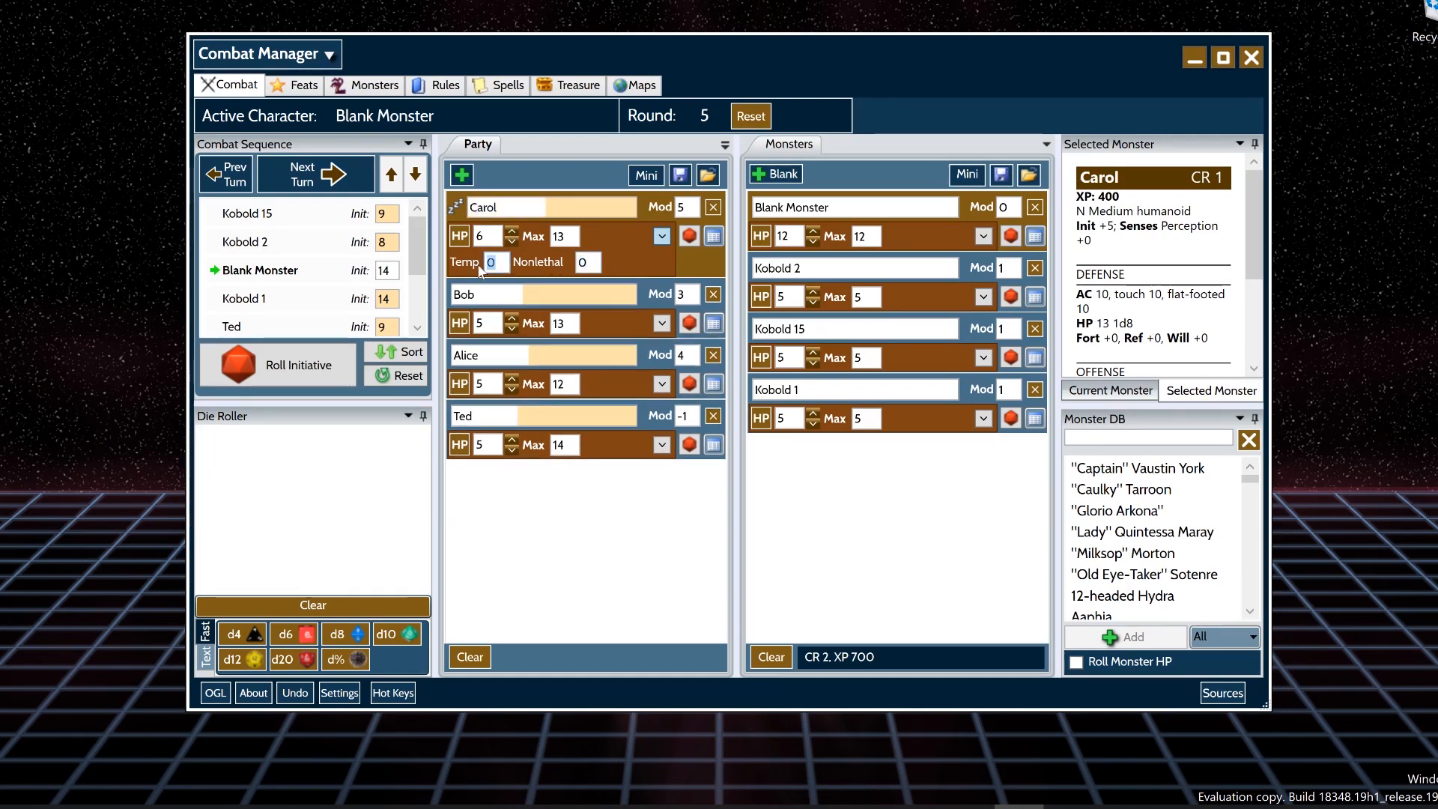
type("5")
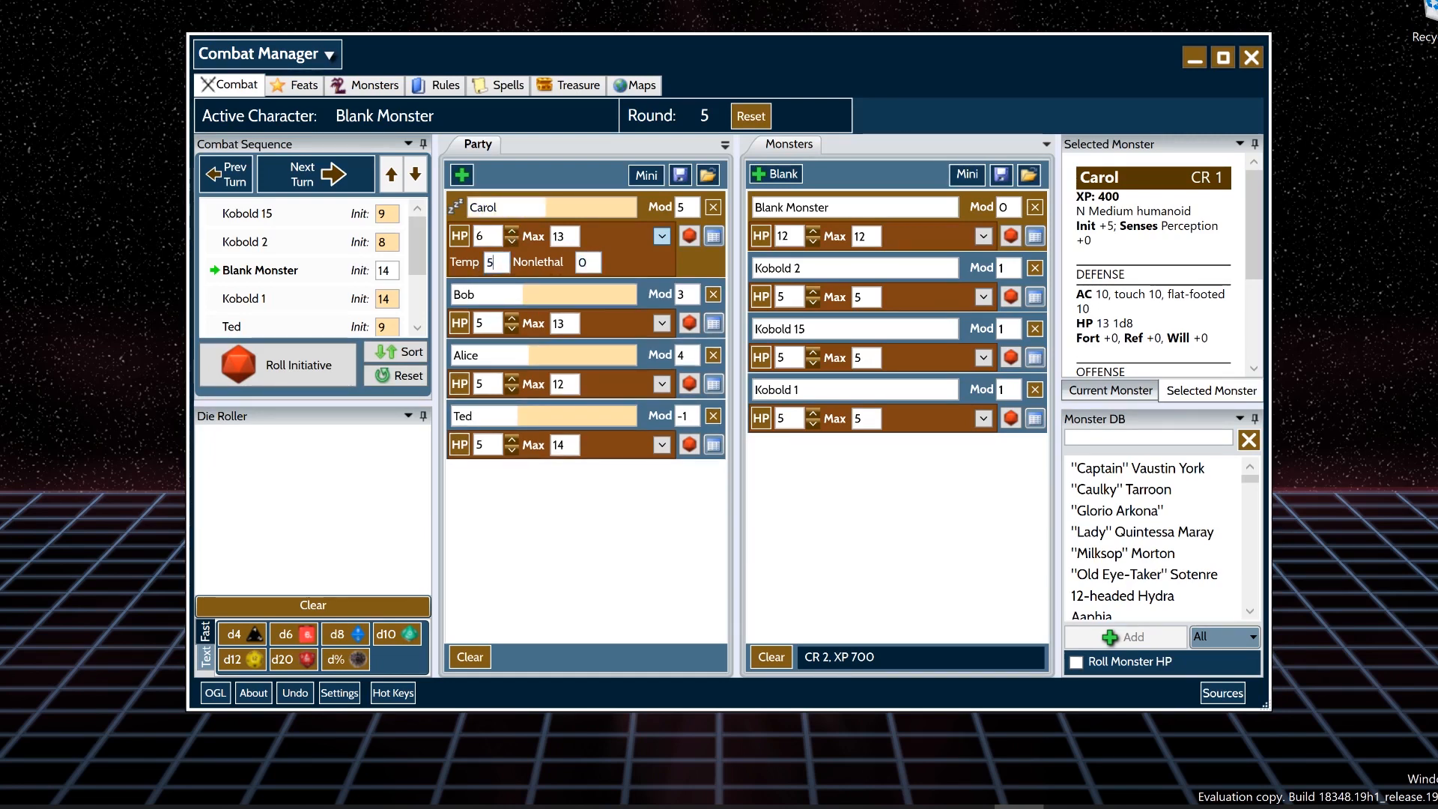
right_click(624, 247)
- Subtract 3 HP from Carol twice with the quick HP adjustment
left_click(494, 236)
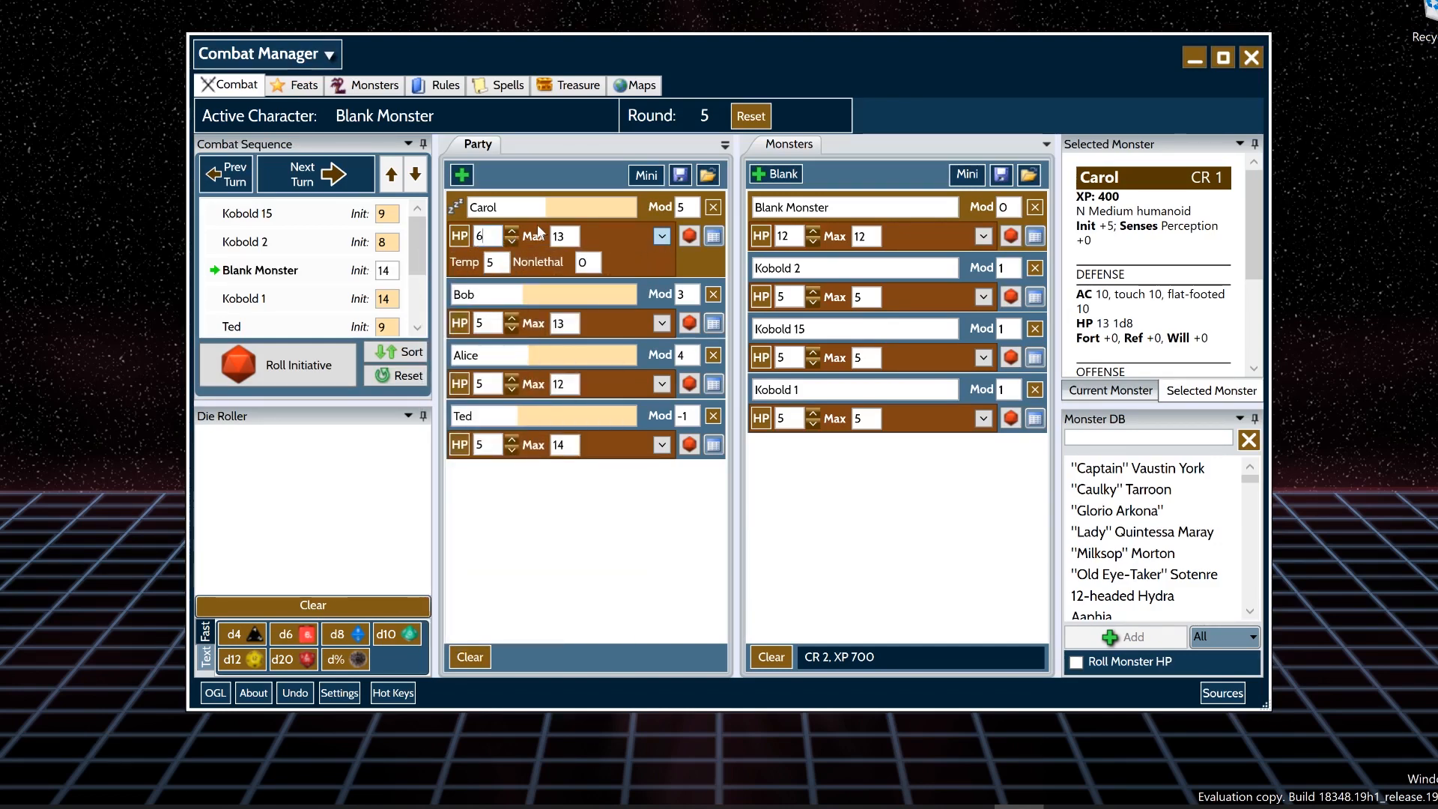
key("minus")
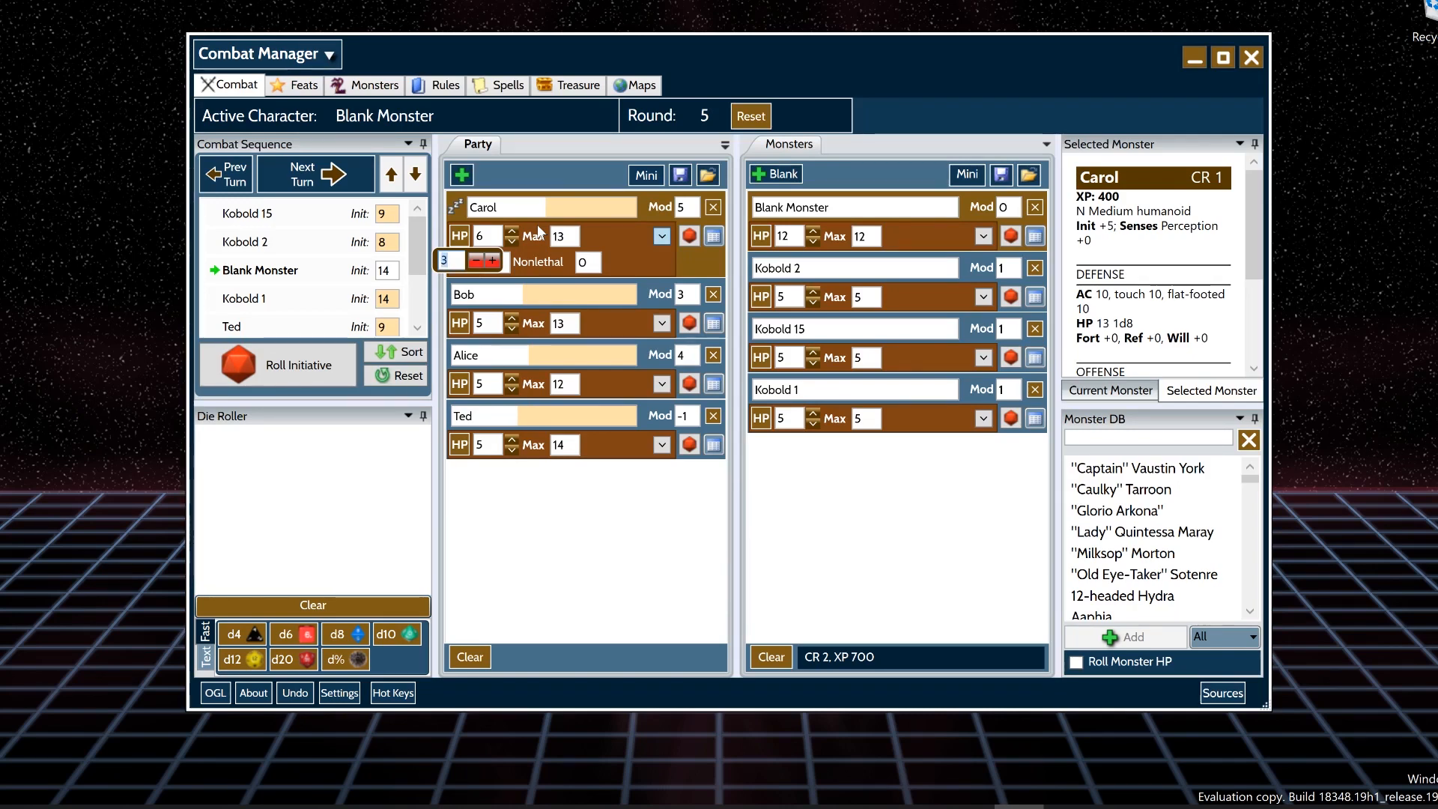
left_click(631, 233)
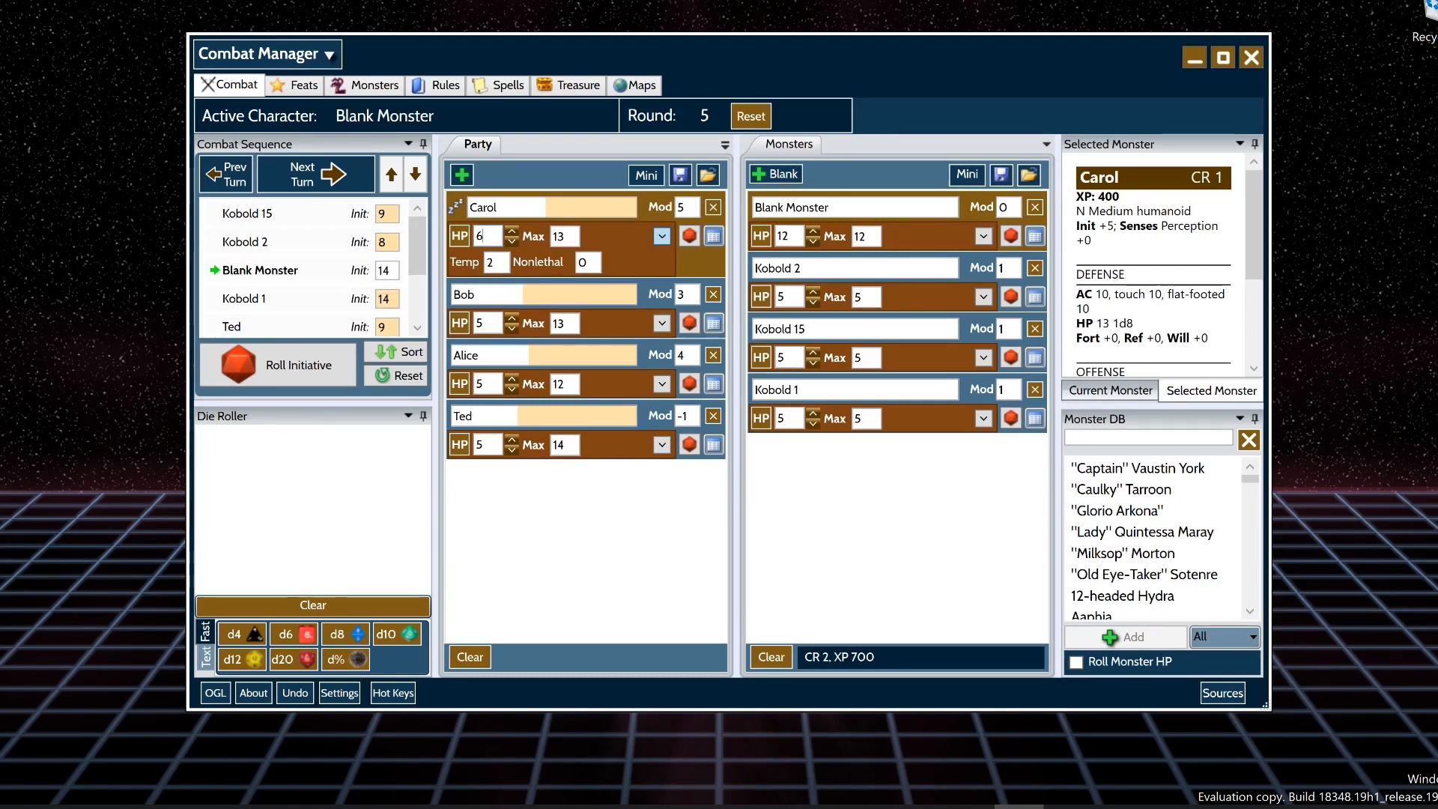
key("minus")
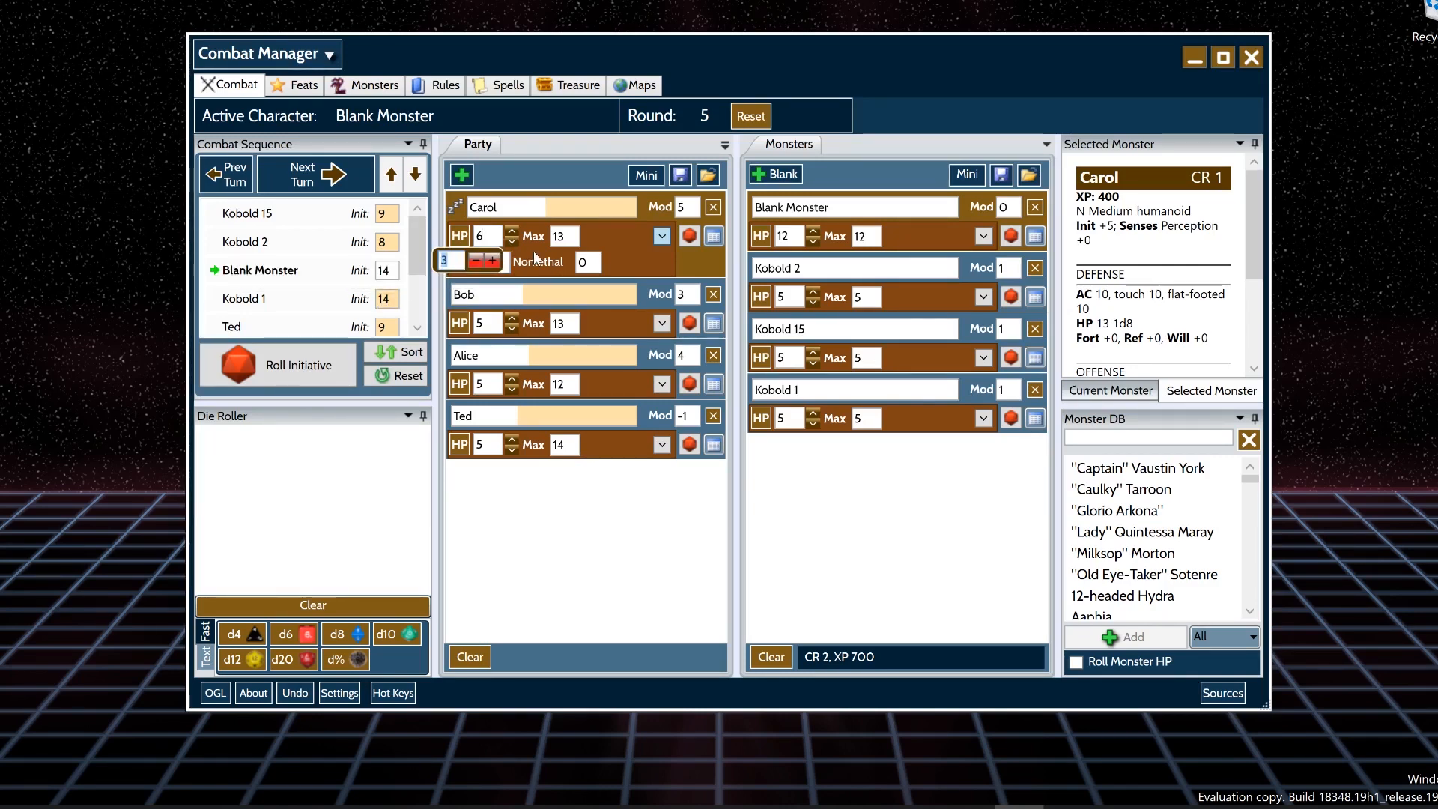
key("Down")
left_click(635, 240)
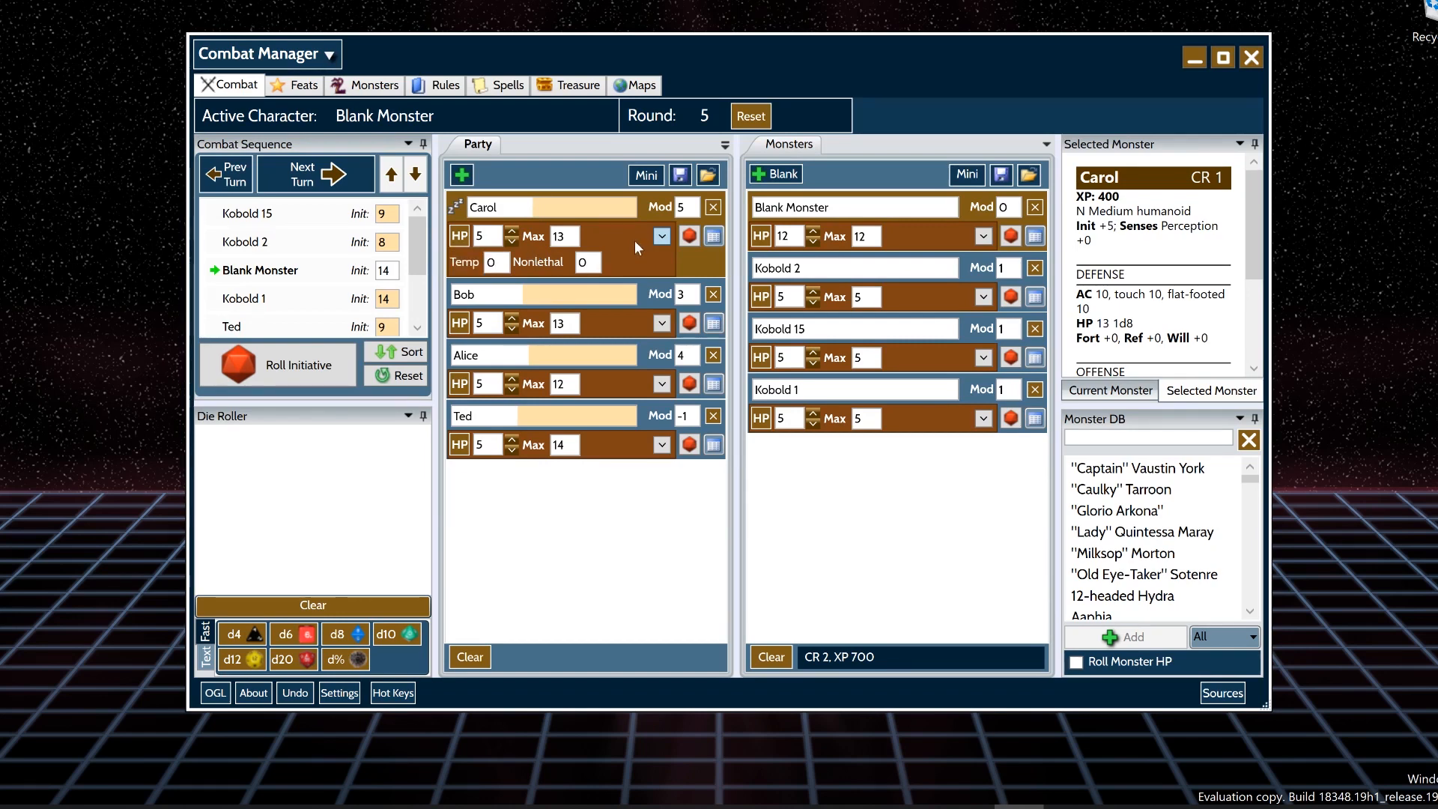
- Set Carol's nonlethal damage to 5 and to 6, and reset it to 0
left_click(577, 263)
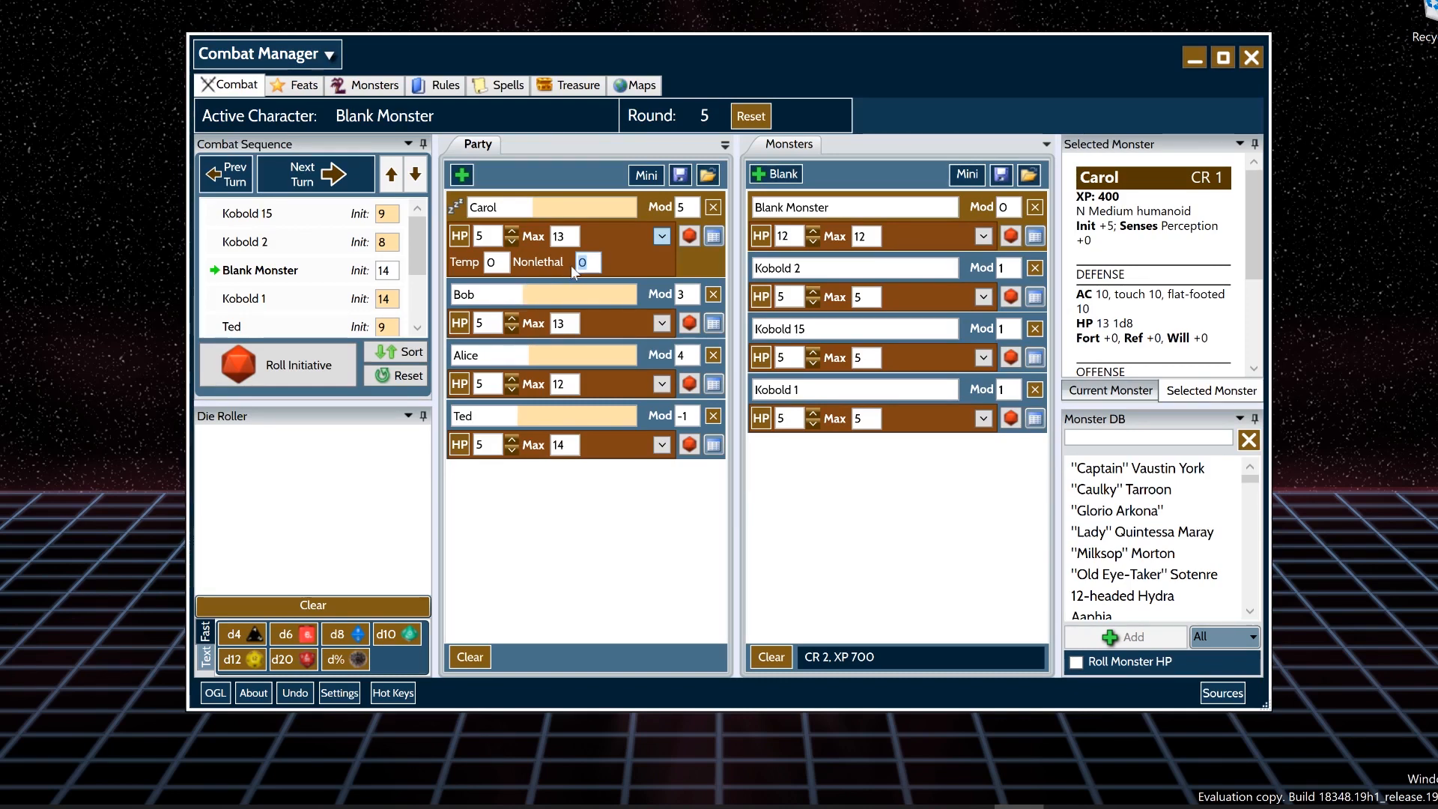
type("5")
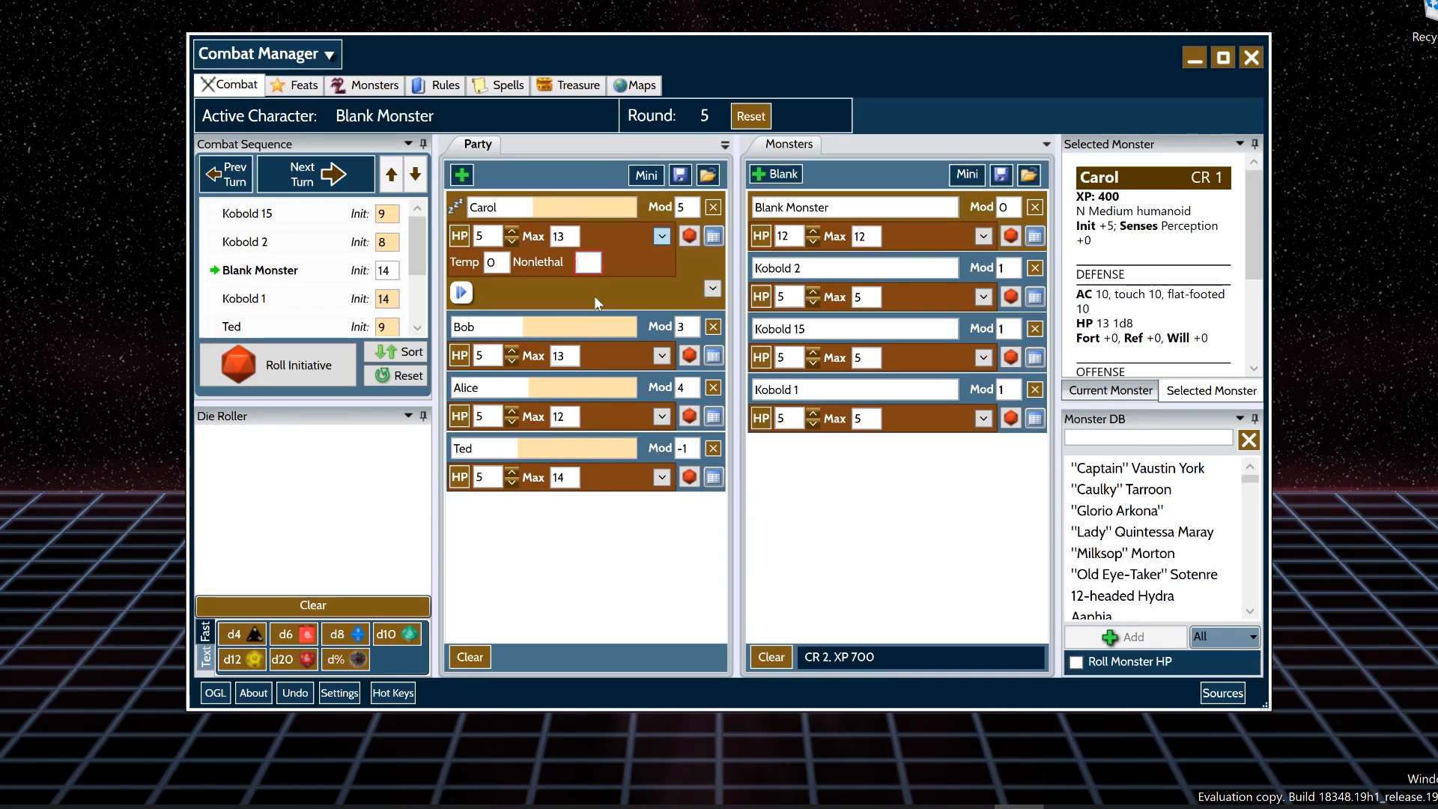
key("BackSpace")
type("6")
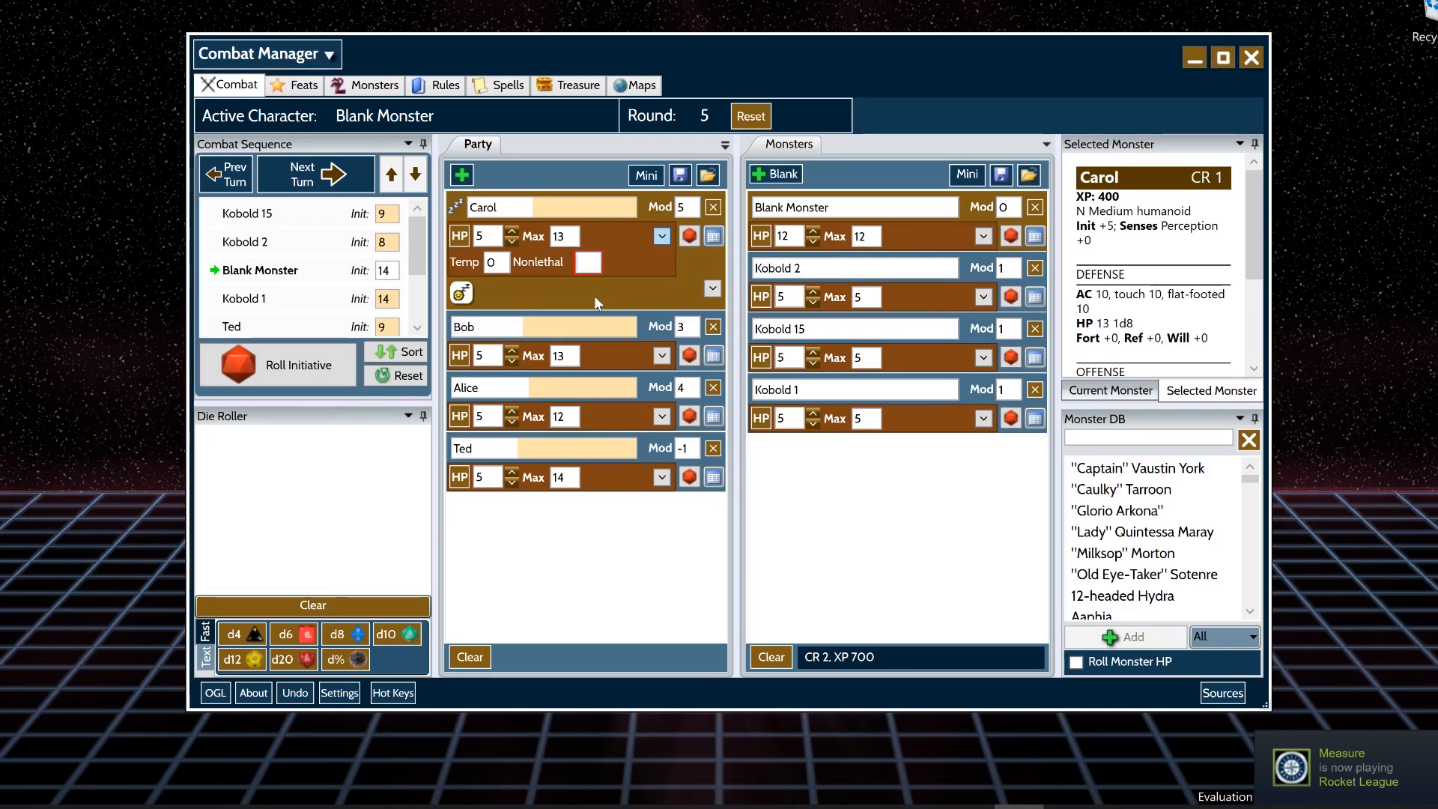
key("BackSpace")
type("0")
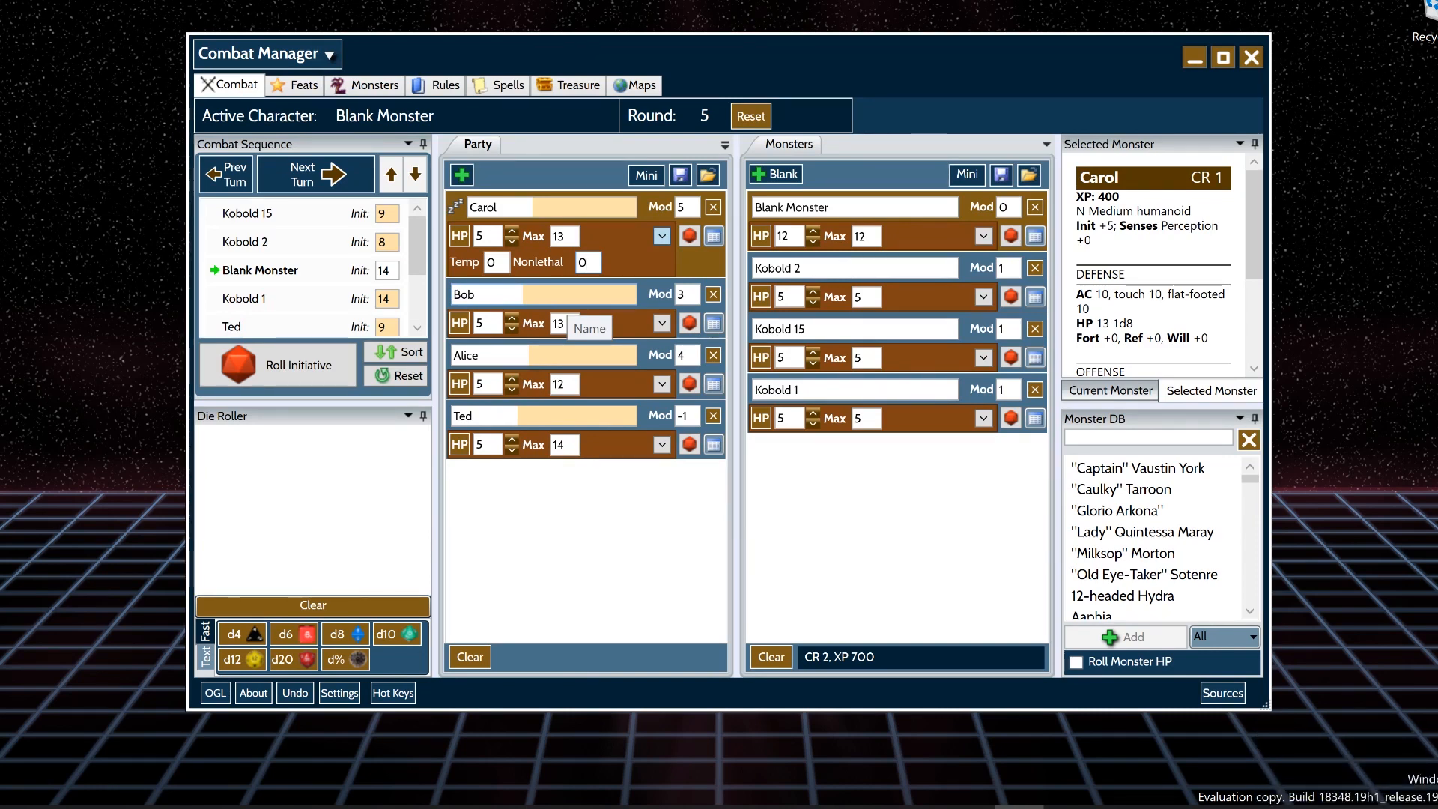
- Give Carol 4 temporary HP and lower her HP by one, and hide the extra HP fields
left_click(489, 263)
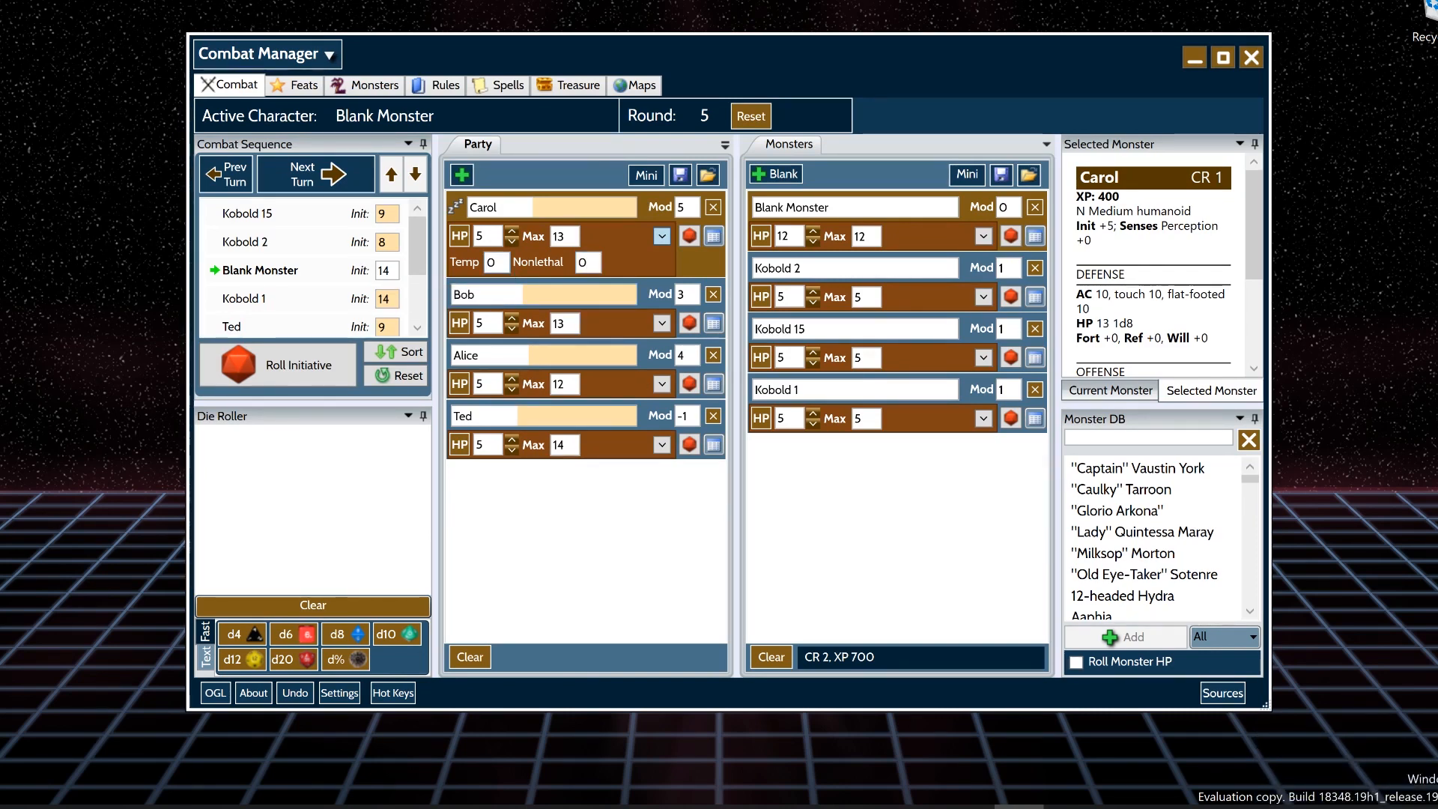
type("4")
left_click(514, 241)
left_click(659, 238)
left_click(659, 240)
left_click(662, 237)
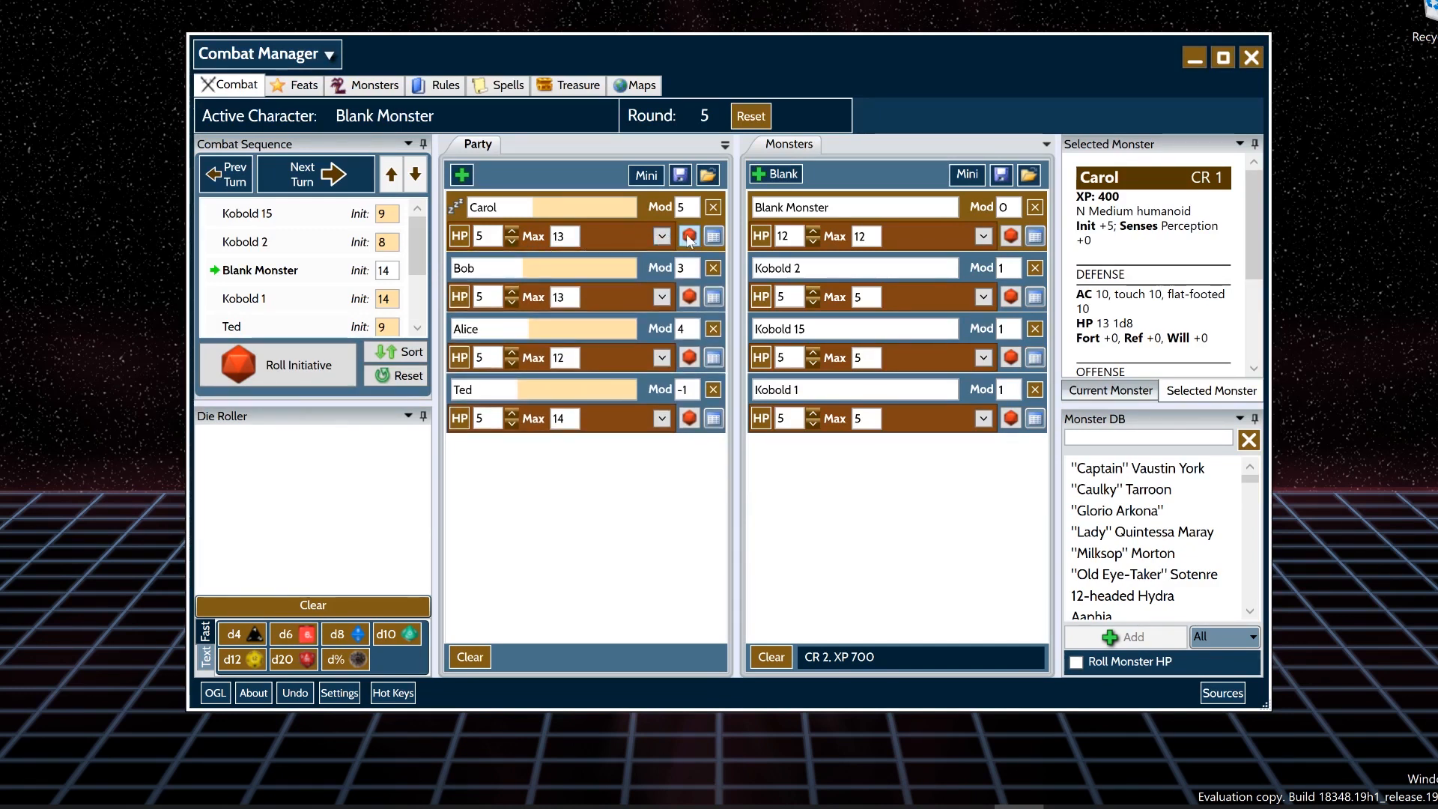
- Open Carol's in-list stat editor on the base statistics, and read through her full stat block
left_click(712, 238)
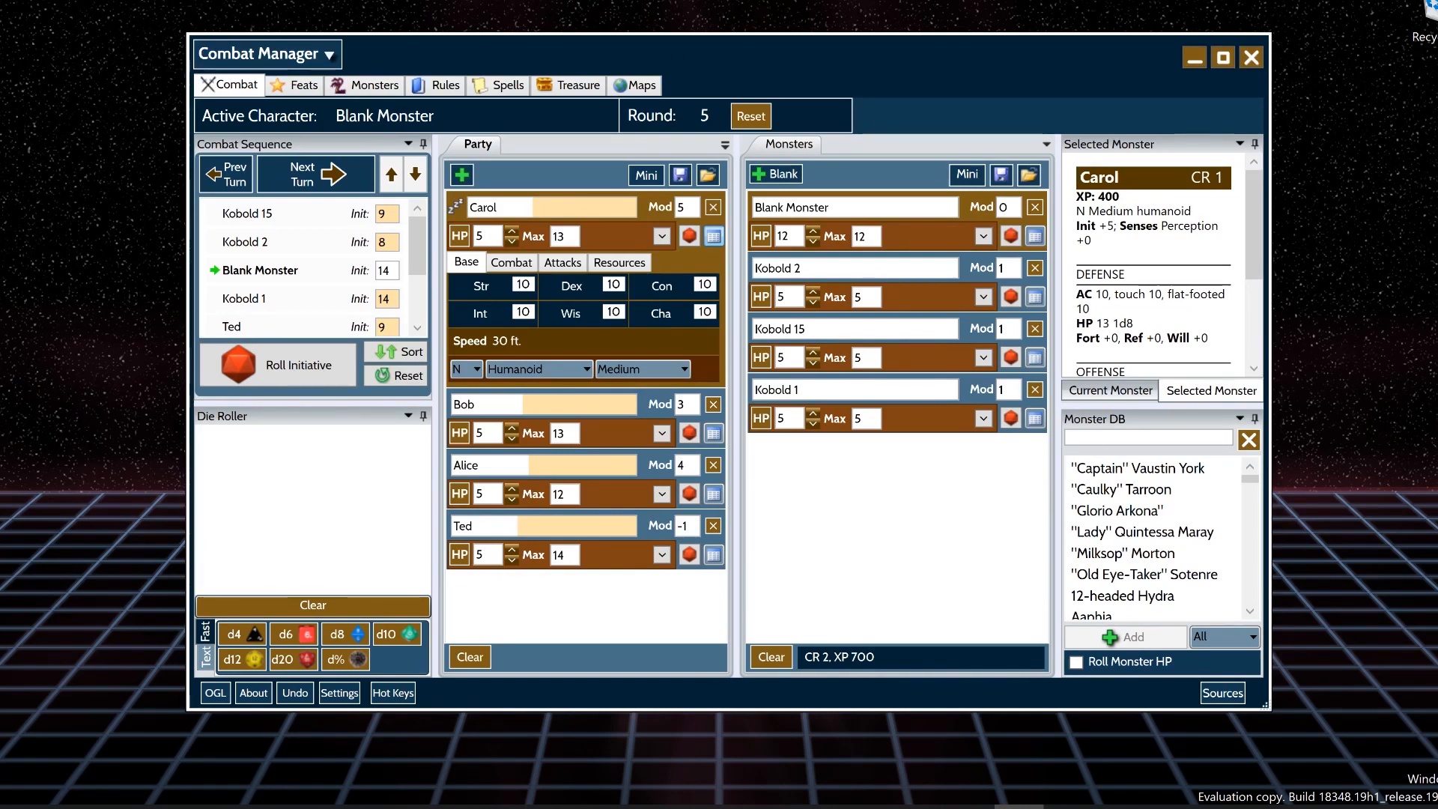
mouse_move(1253, 236)
left_mouse_down()
mouse_move(1250, 322)
mouse_move(1248, 201)
mouse_move(1242, 337)
mouse_move(1243, 217)
left_mouse_up()
scroll(1154, 262, "down", 1)
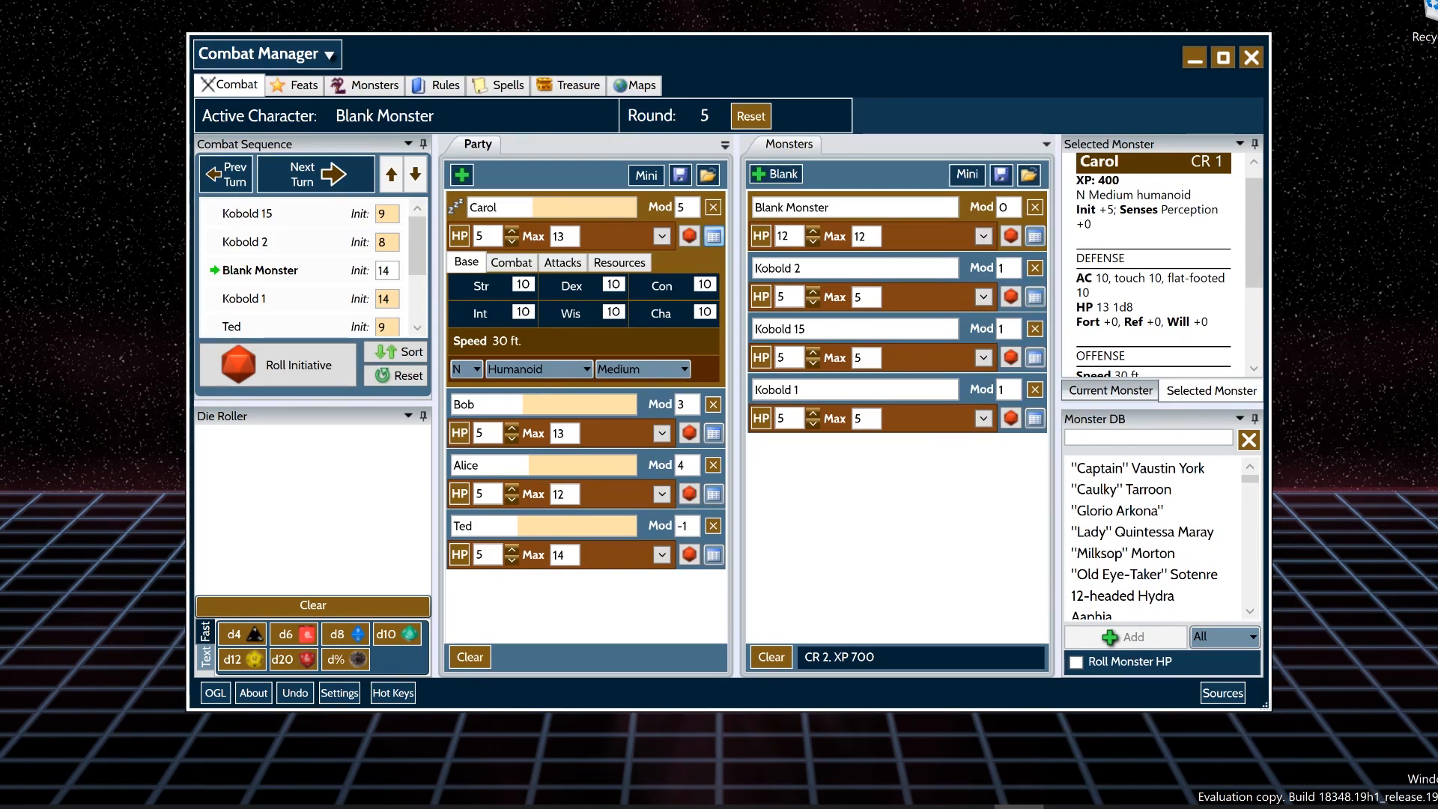
scroll(1153, 262, "down", 1)
scroll(1153, 262, "down", 3)
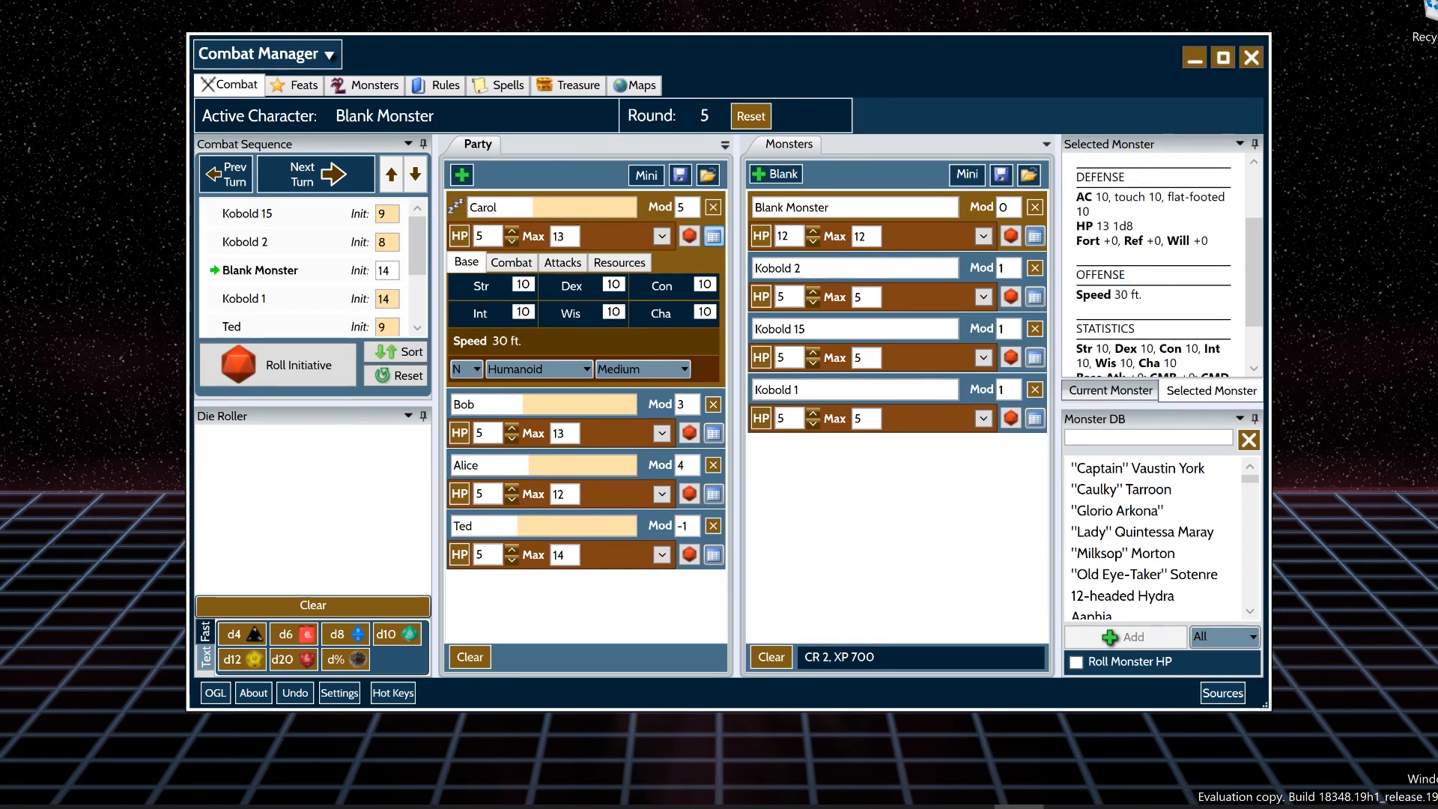
scroll(1154, 262, "down", 1)
left_click_drag(1218, 240, 1229, 257)
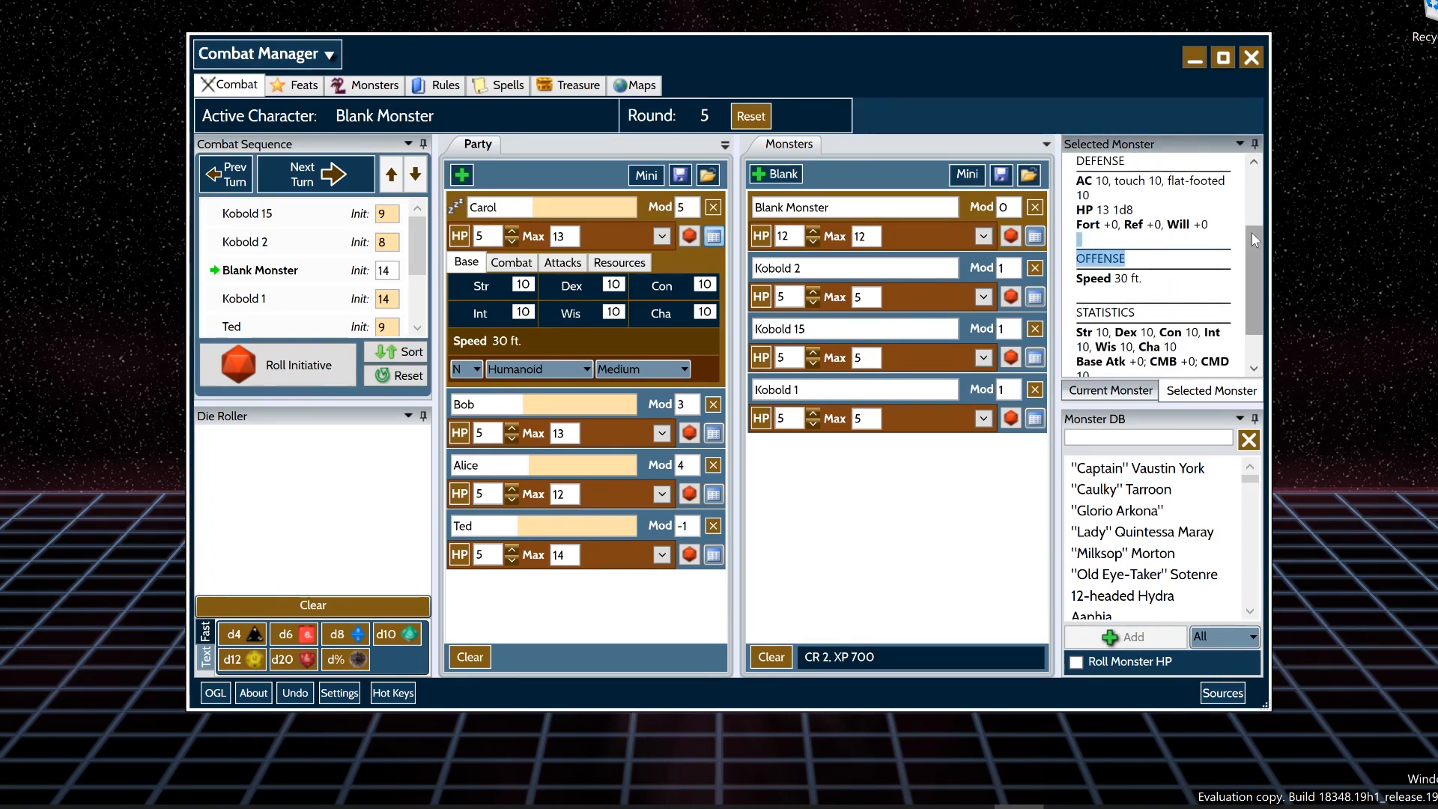
- Examine the selected party member's stat block alongside their base, combat and attack details
scroll(1251, 242, "up", 2)
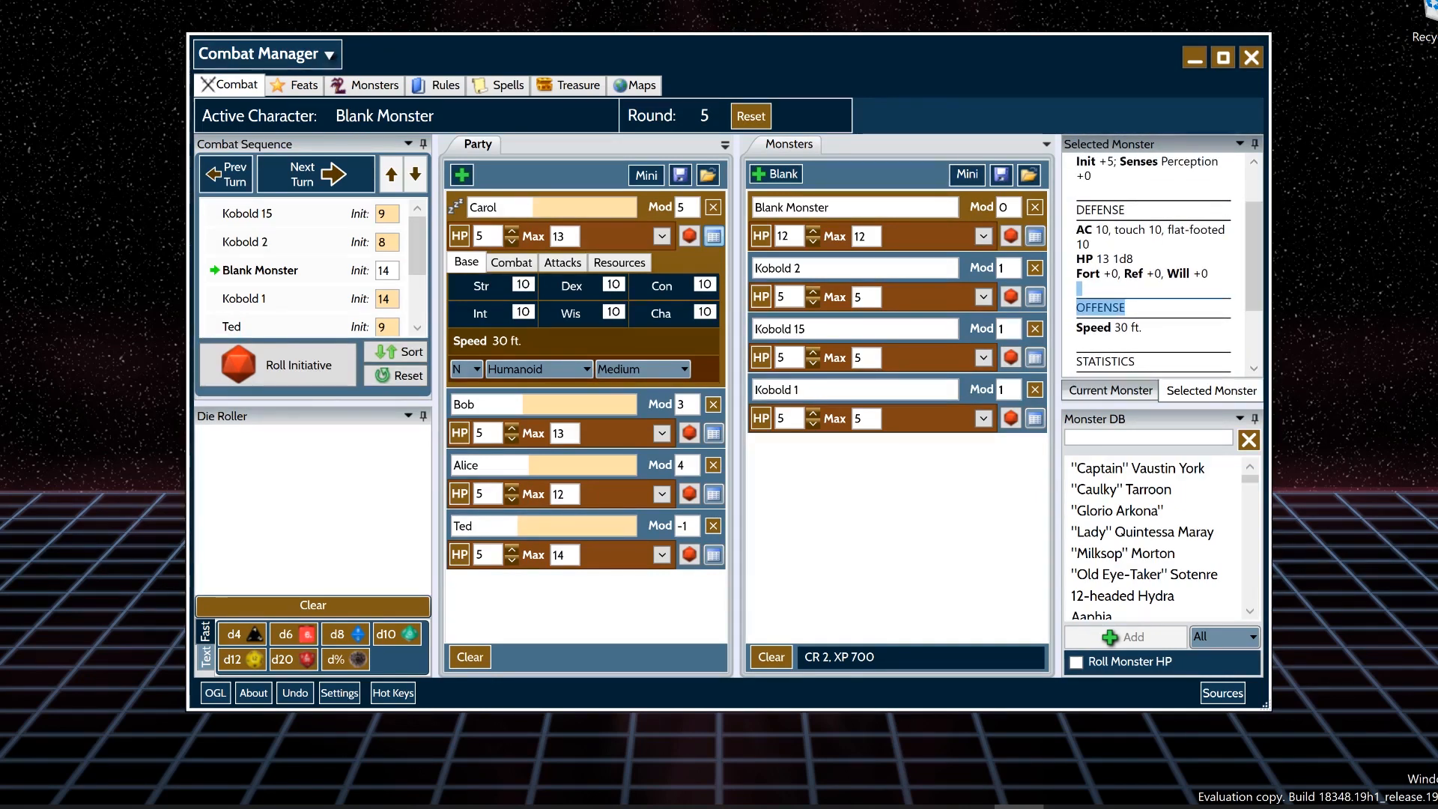
scroll(1246, 297, "down", 3)
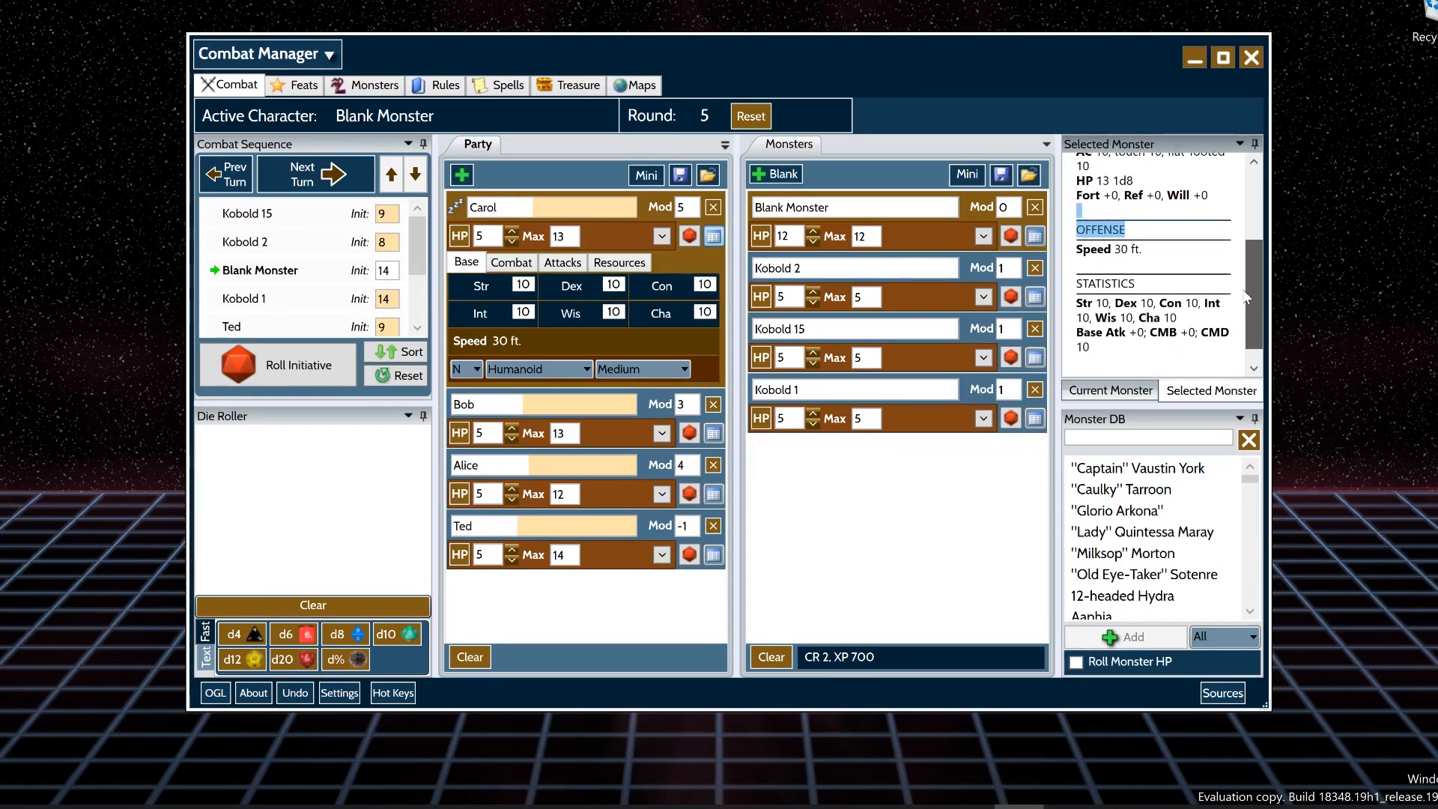
left_click_drag(1244, 291, 1078, 298)
left_click(1086, 303)
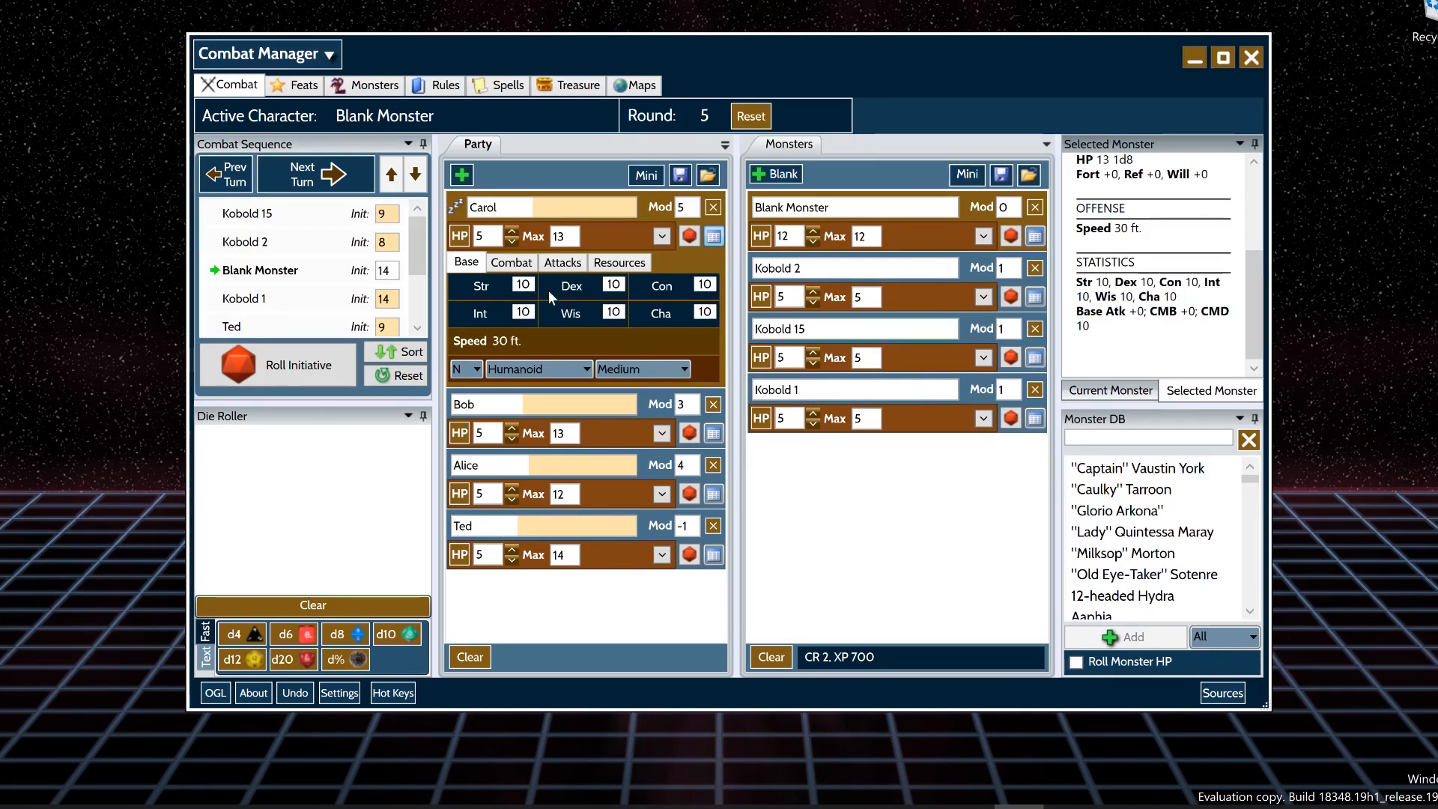
left_click(512, 262)
left_click(561, 263)
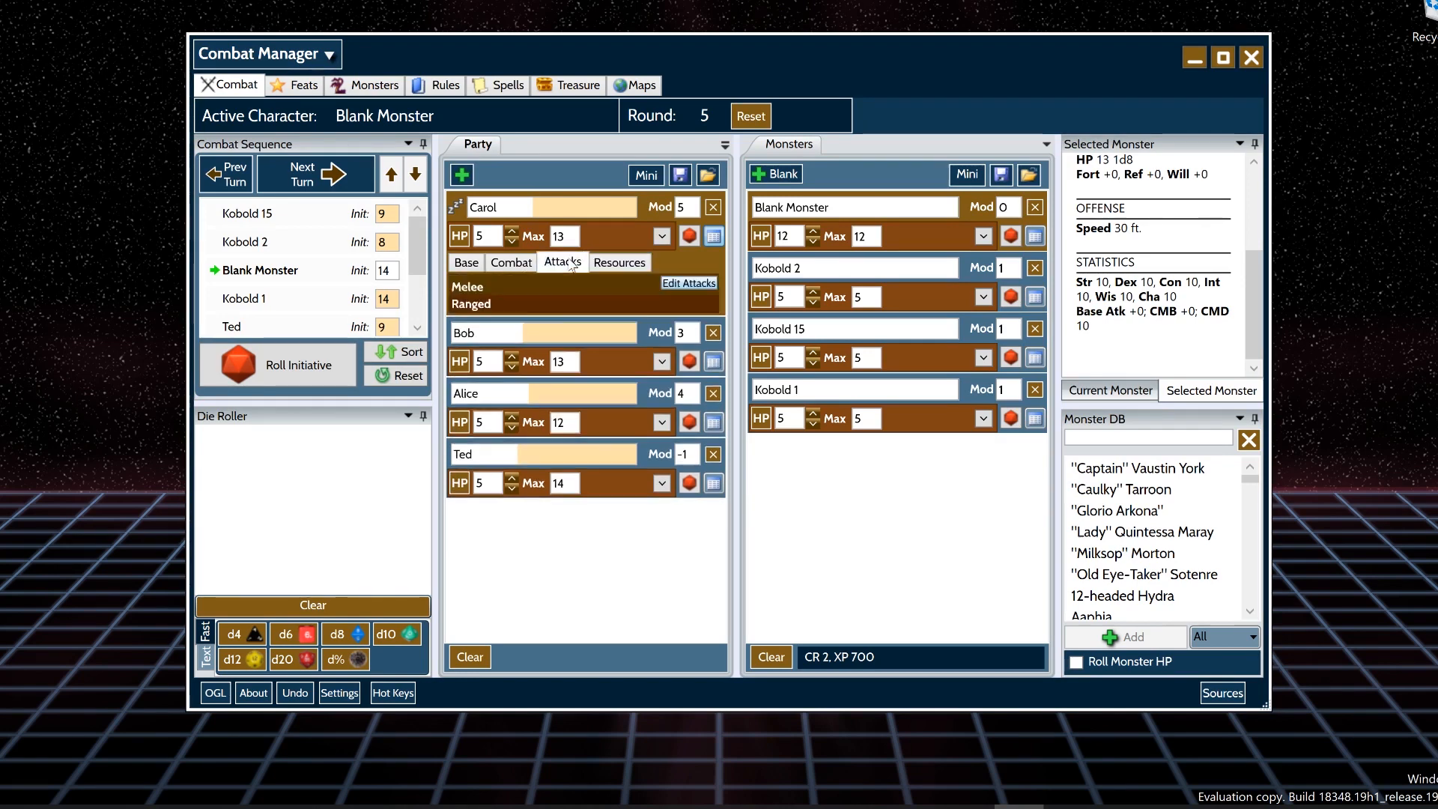
left_click(528, 264)
left_click(466, 262)
left_click(511, 262)
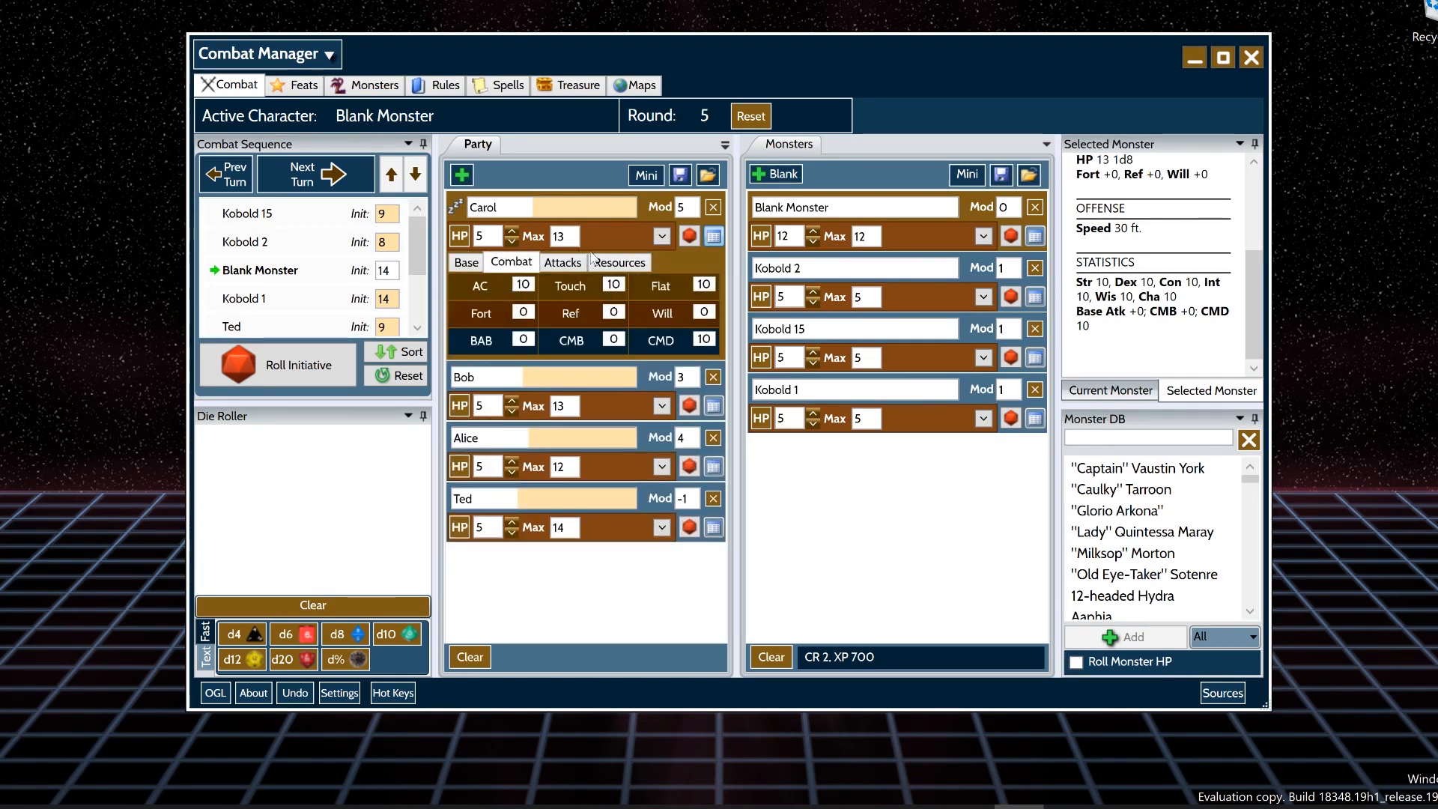
left_click(466, 262)
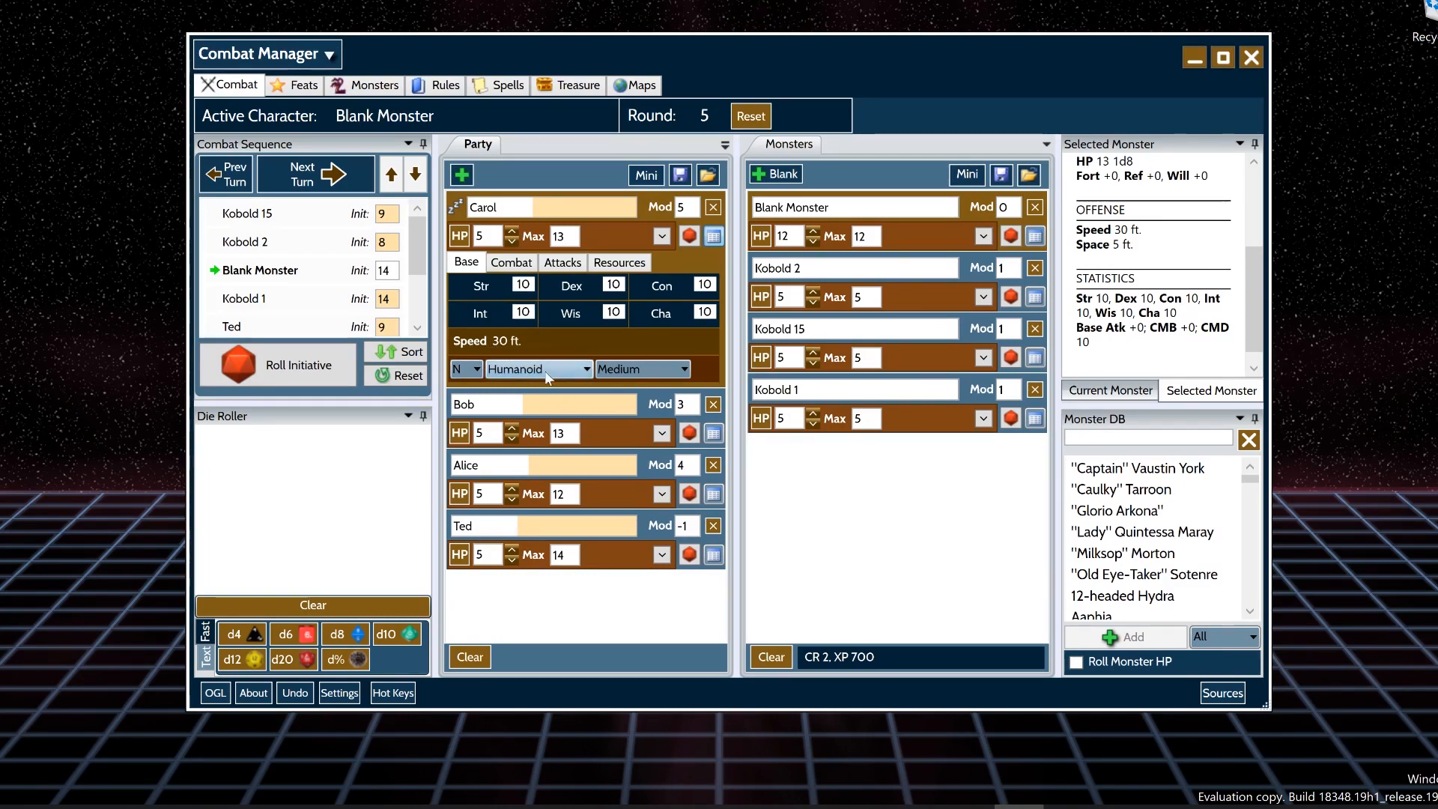
- Try Dragon as the first party member's creature type, then restore Humanoid
left_click(472, 375)
left_click(518, 373)
left_click(519, 373)
left_click(505, 449)
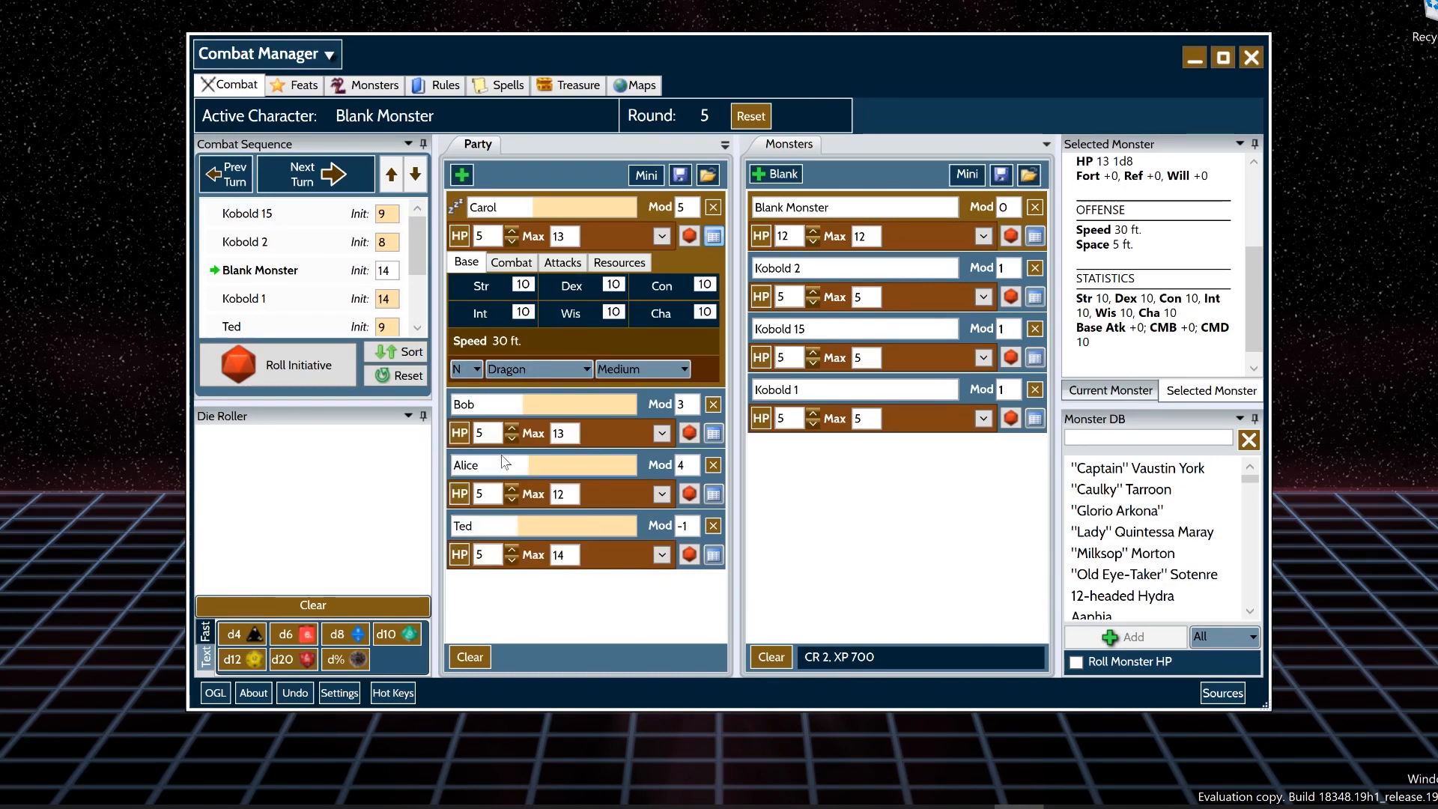
left_click(523, 366)
- Try Small, Large and Medium as the first party member's size, finishing on Large
left_click(663, 369)
left_click(615, 445)
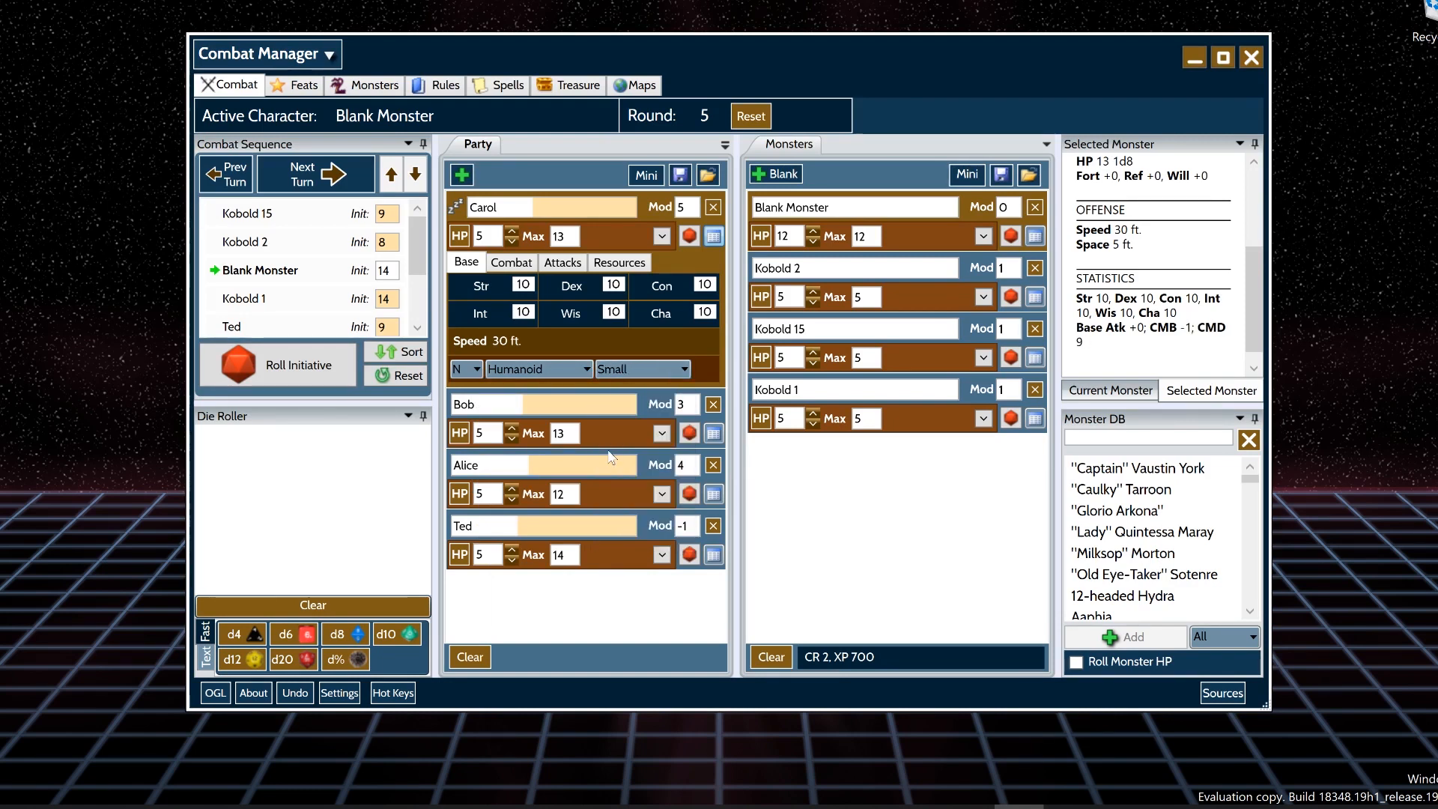
left_click(683, 368)
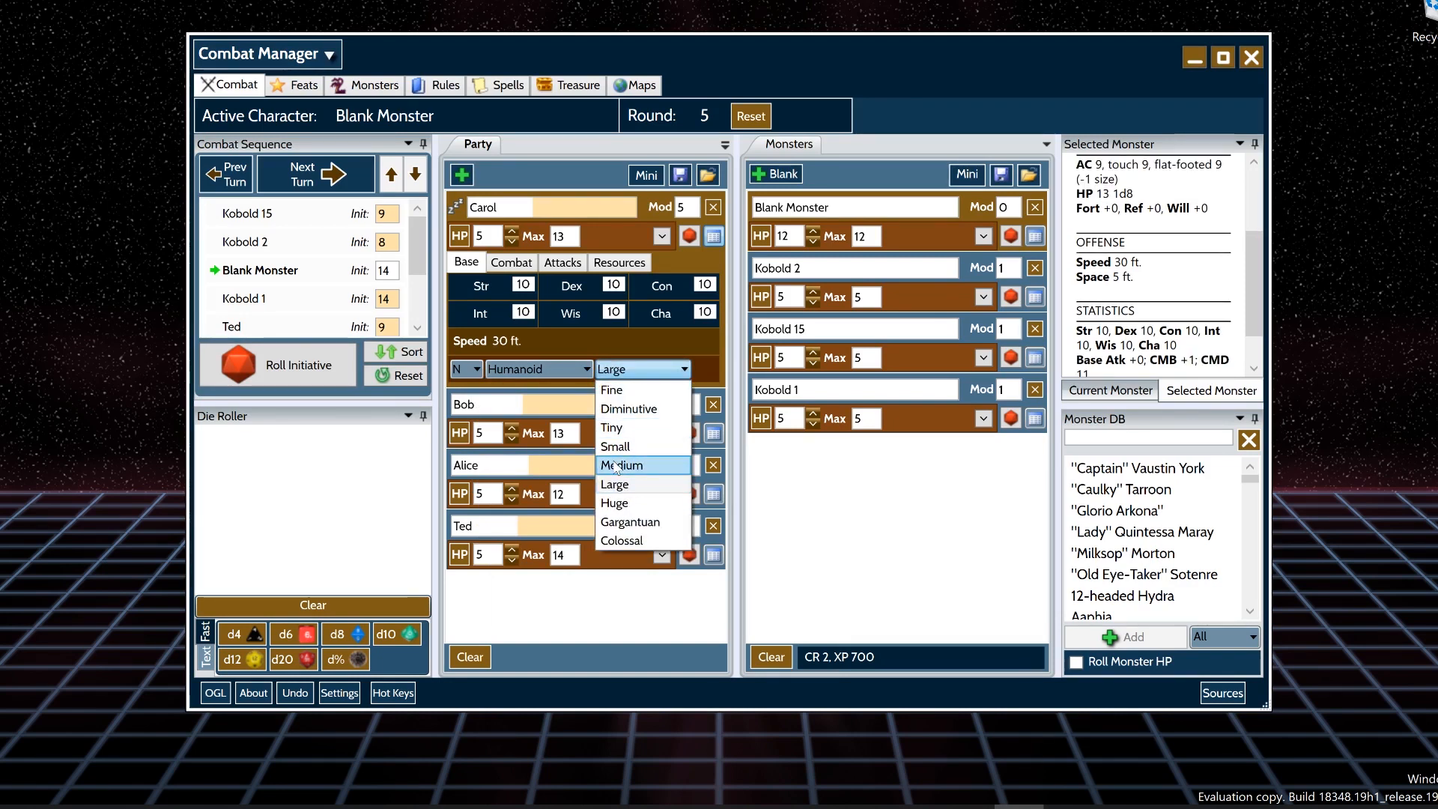
left_click(618, 465)
left_click(632, 370)
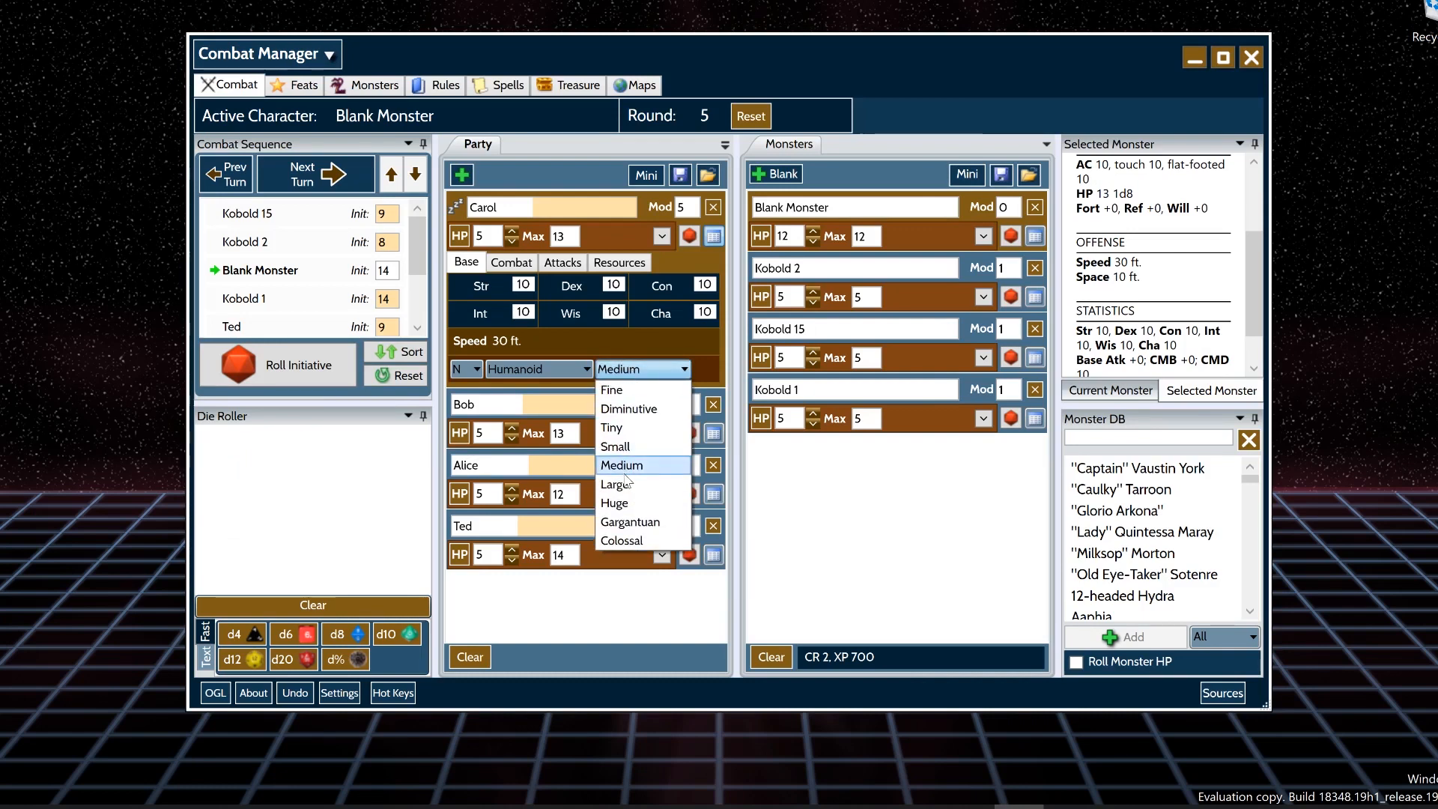
left_click(626, 483)
- Examine the Large party member's full stat block, from the header through defense, offense and statistics
scroll(1153, 266, "up", 1)
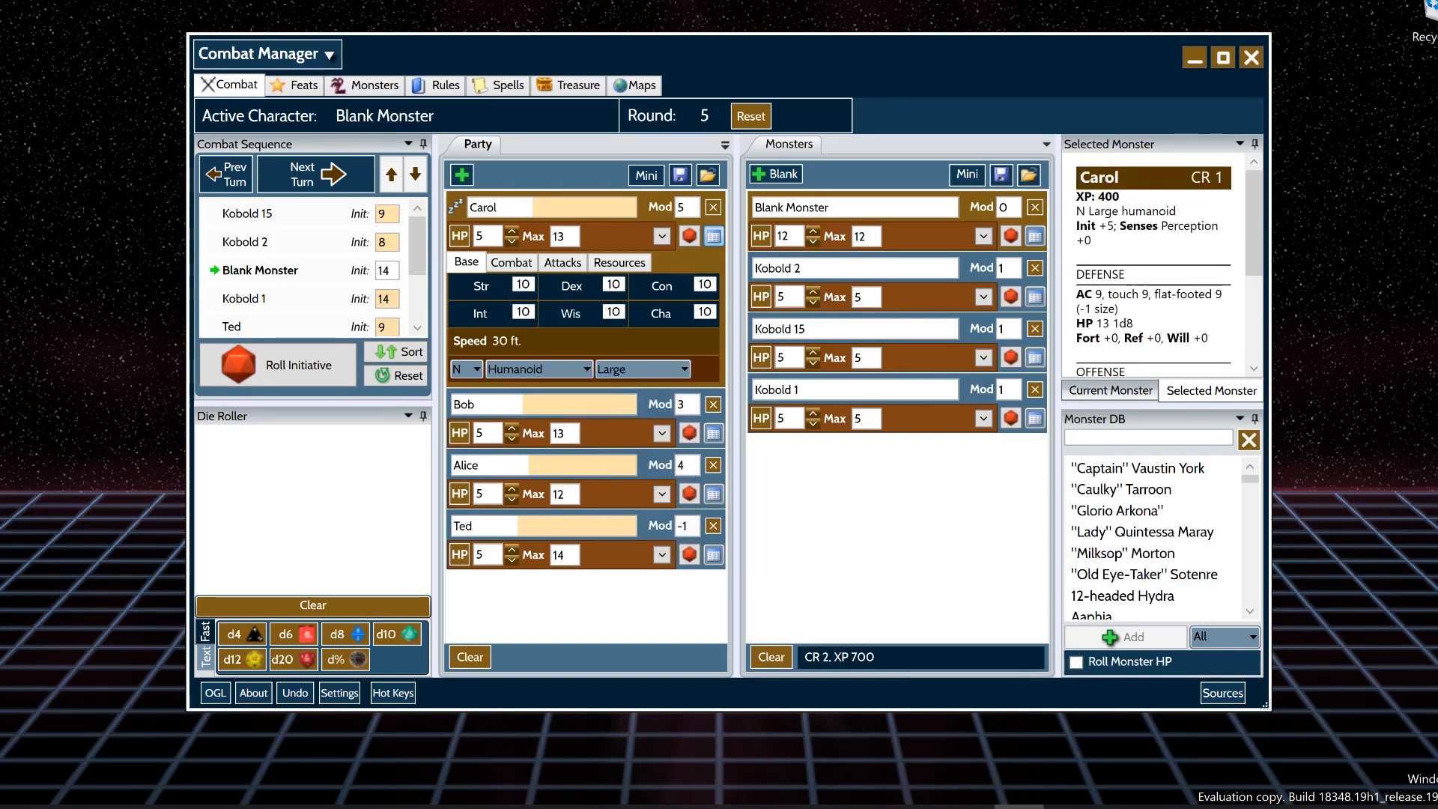
scroll(1153, 265, "down", 5)
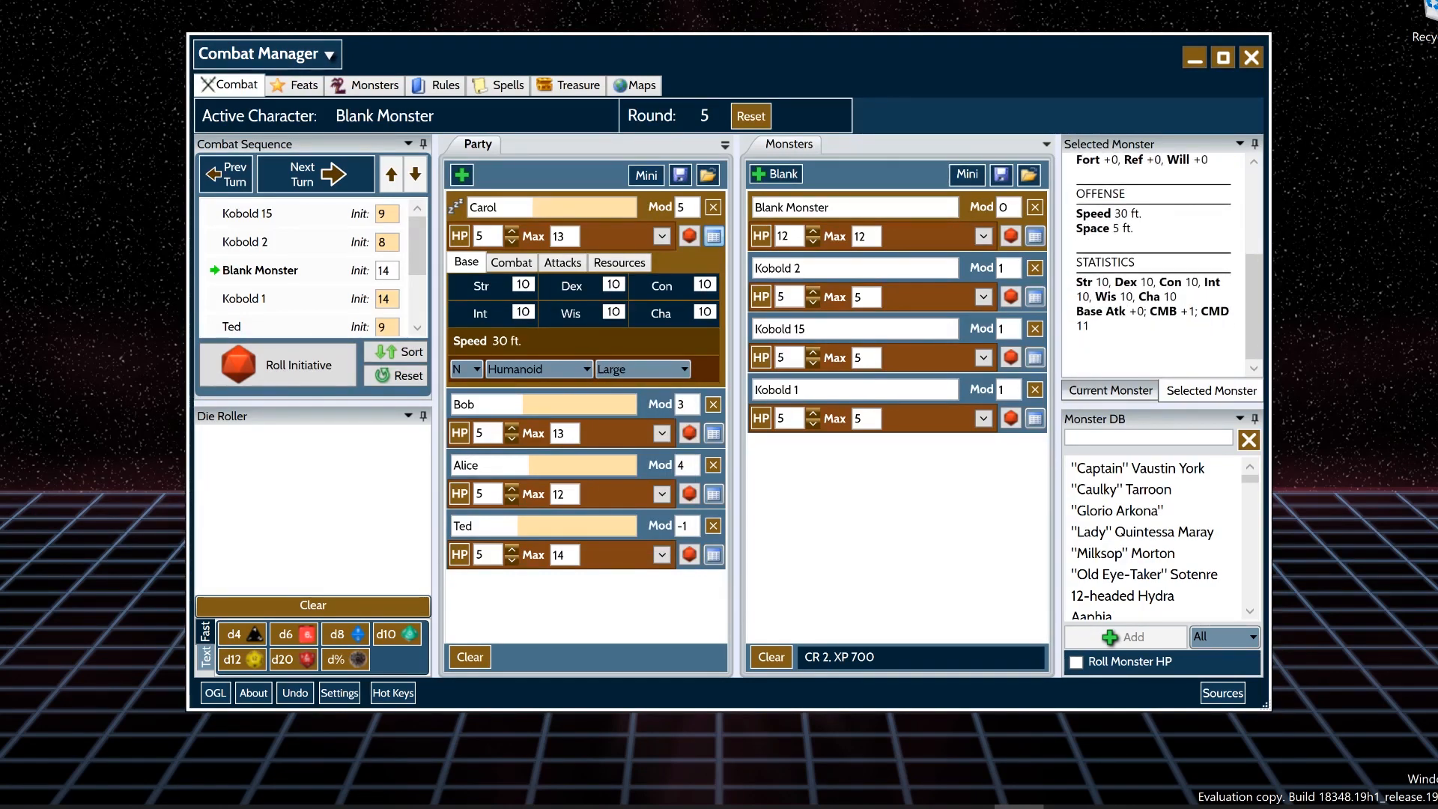
scroll(1153, 266, "up", 3)
scroll(1116, 279, "up", 2)
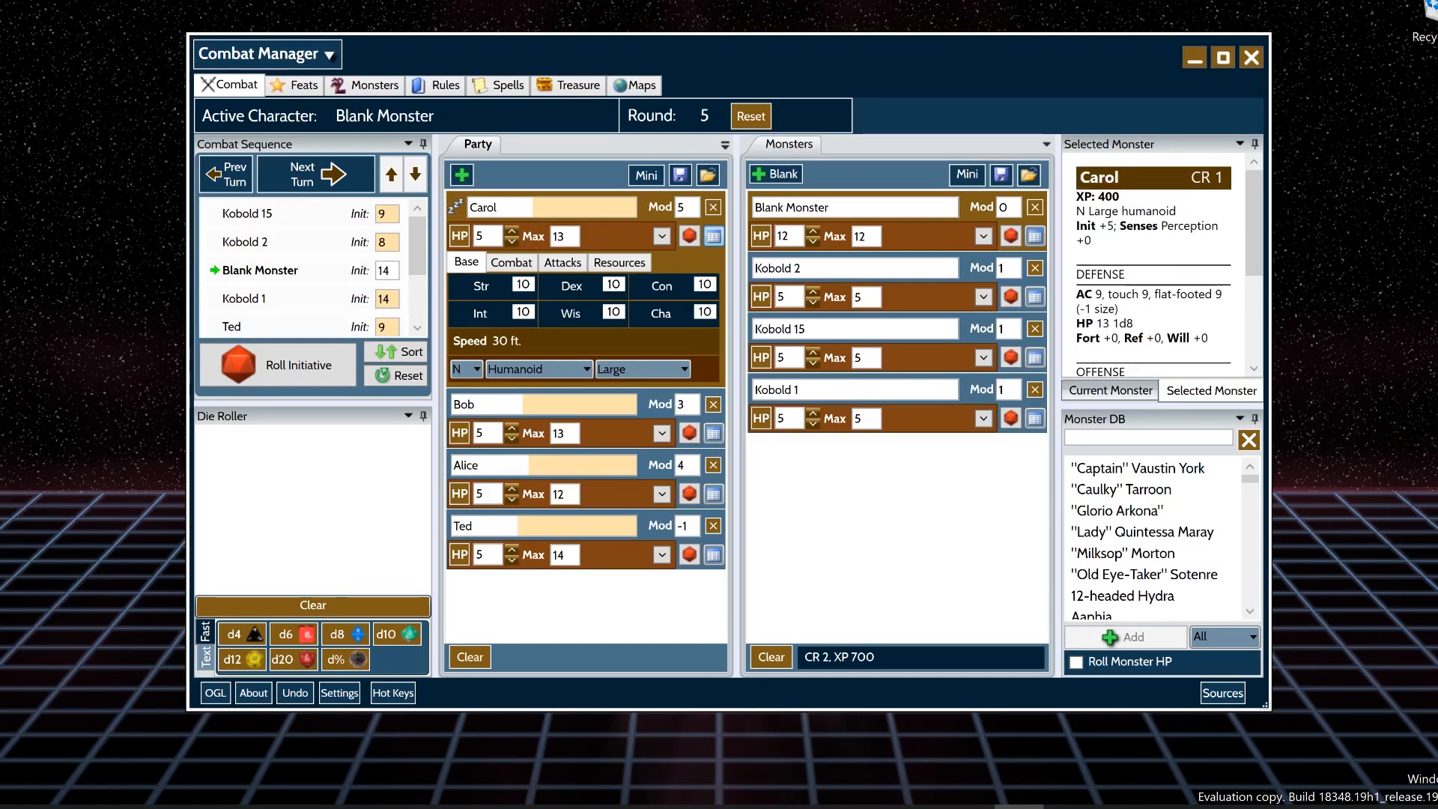
scroll(1116, 278, "down", 5)
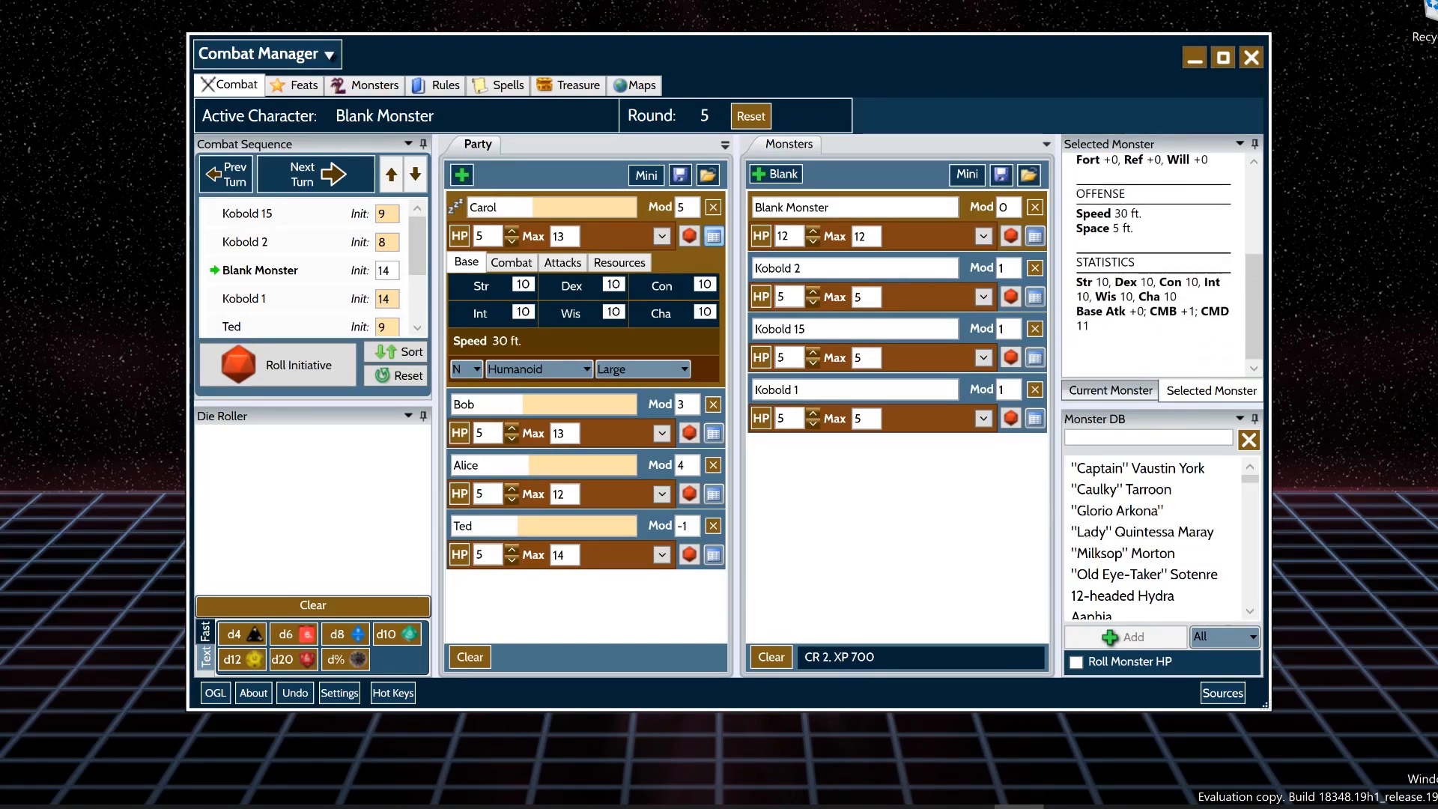
scroll(1154, 266, "up", 2)
scroll(1154, 266, "down", 2)
scroll(1154, 262, "up", 2)
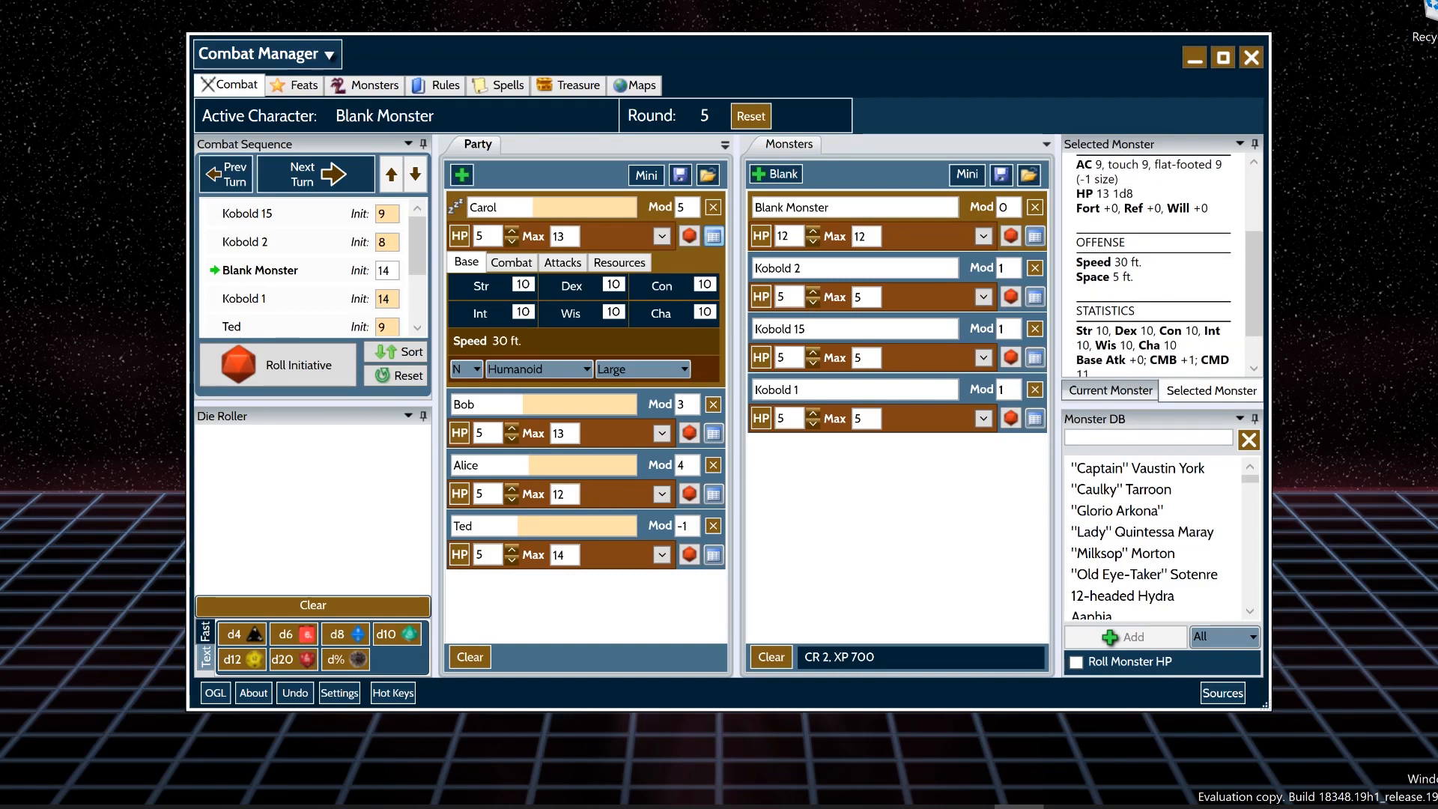
scroll(1153, 262, "up", 3)
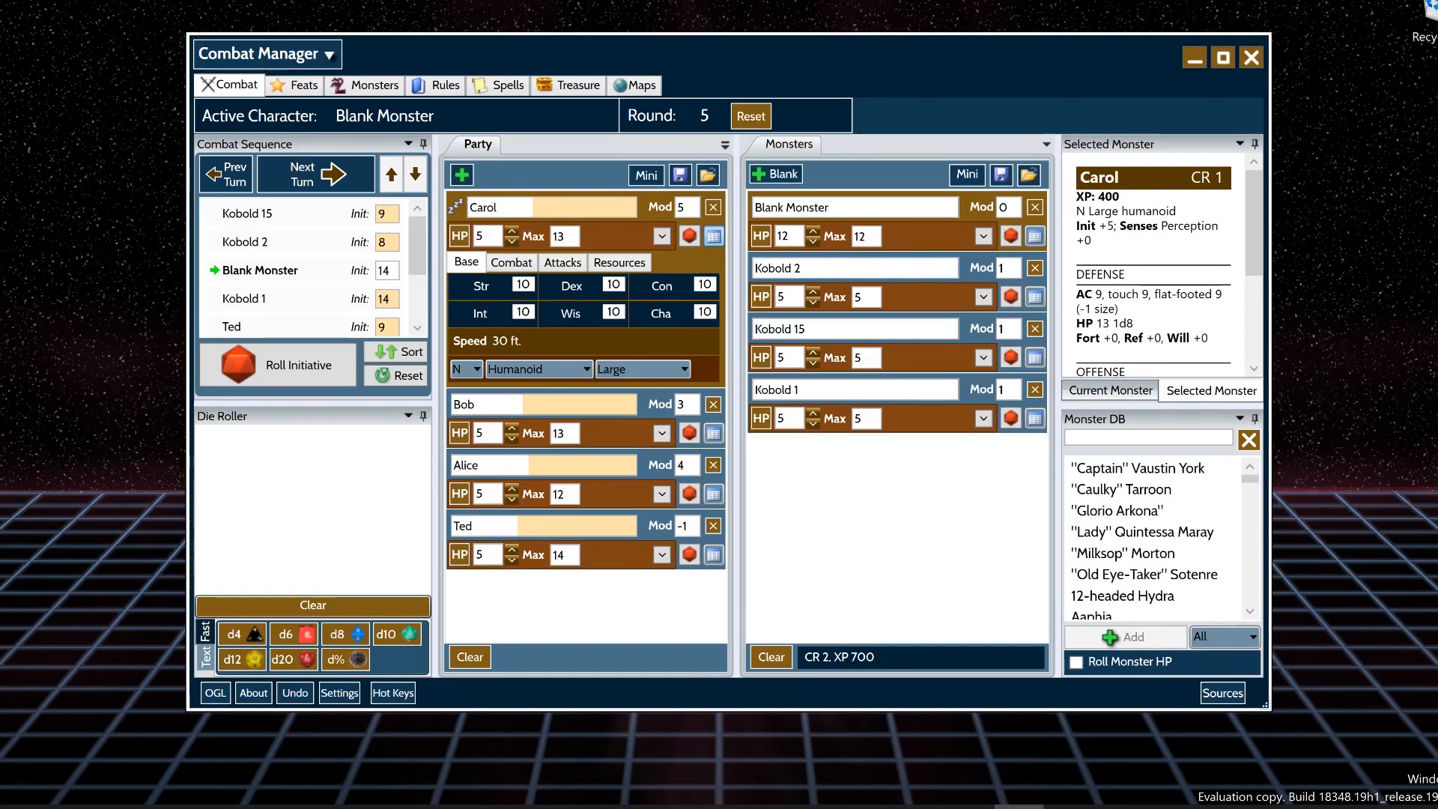
- Set the first party member's size back to Medium
left_click(642, 368)
left_click(611, 458)
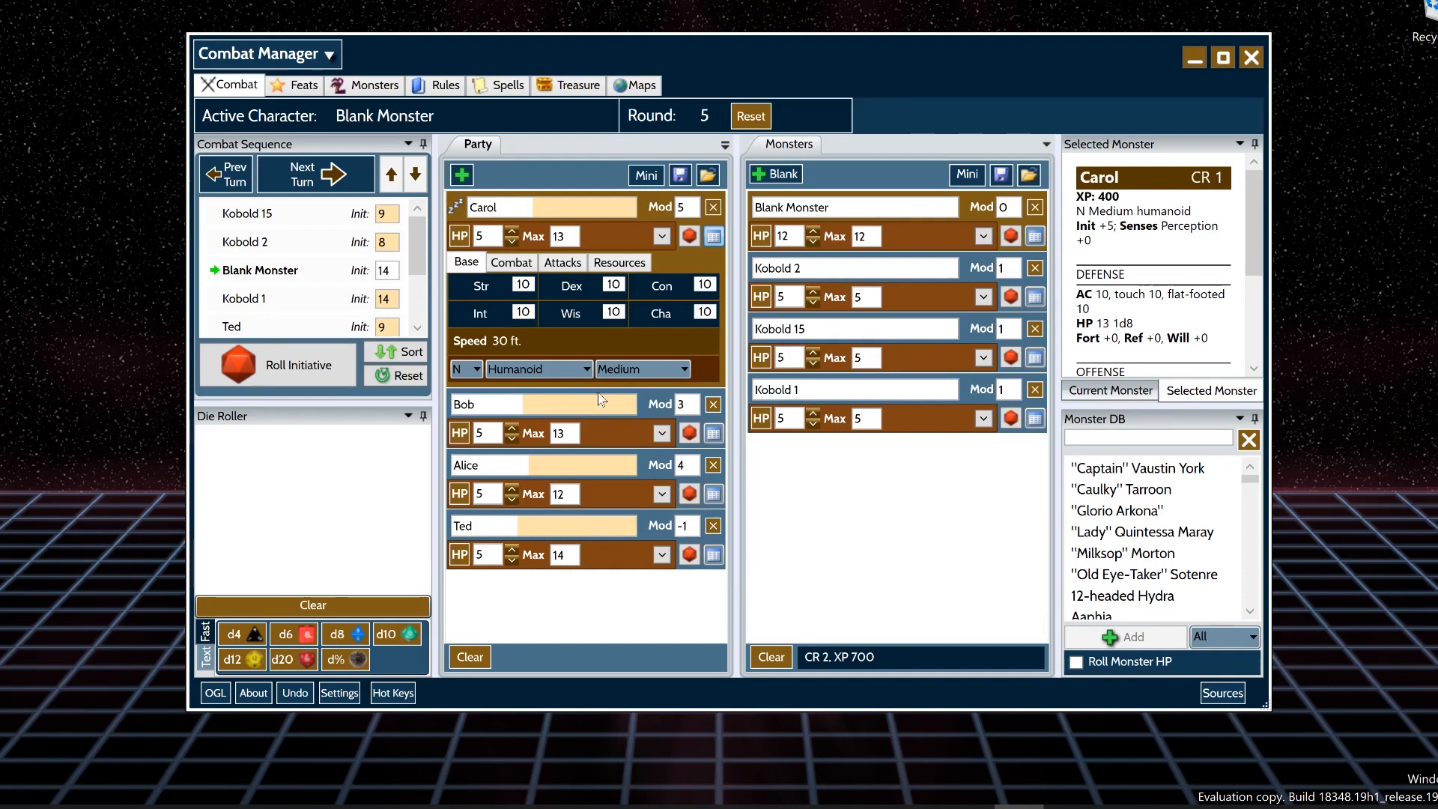
- Review the first party member's combat values and attacks, and view the attack editor without adding any weapons
left_click(511, 262)
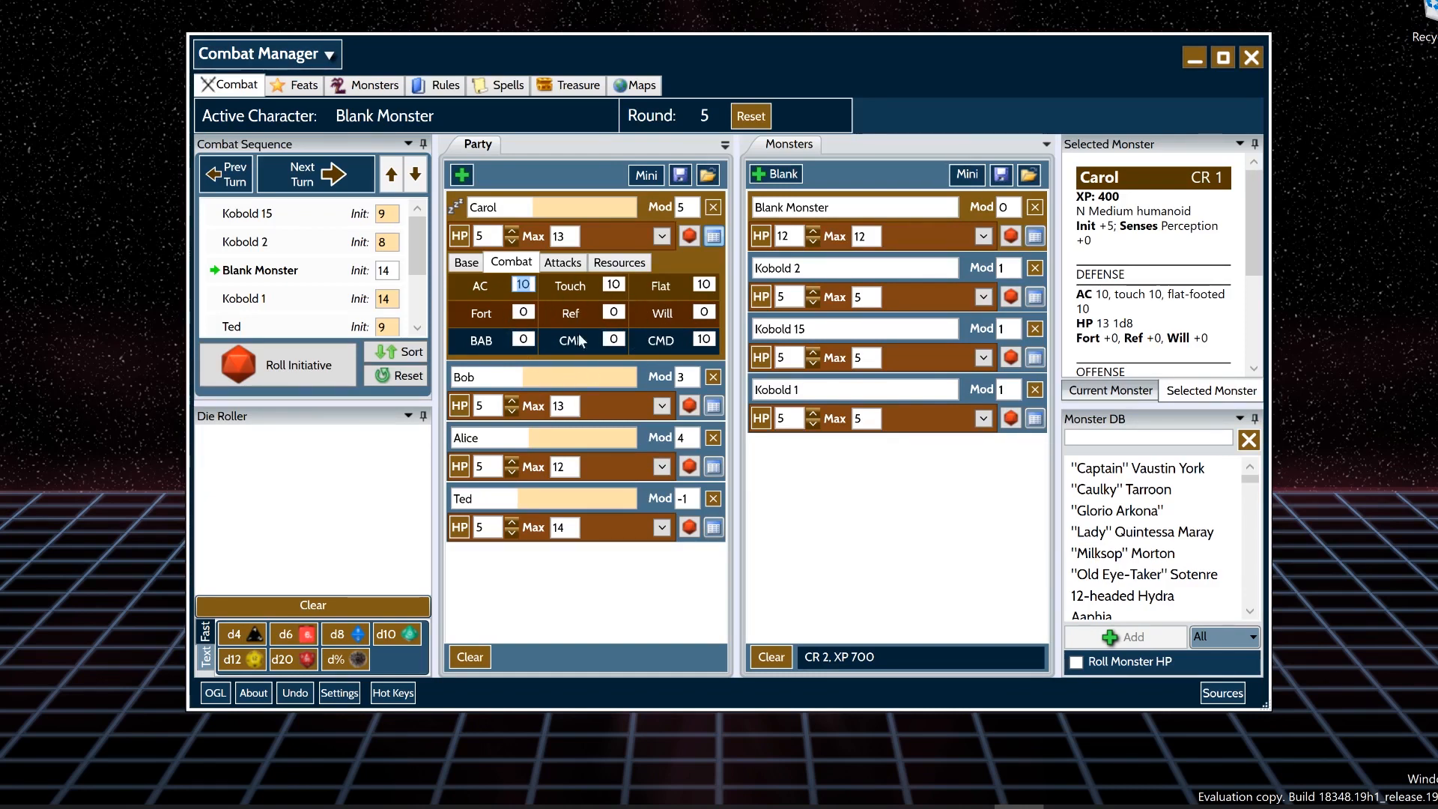
left_click(563, 262)
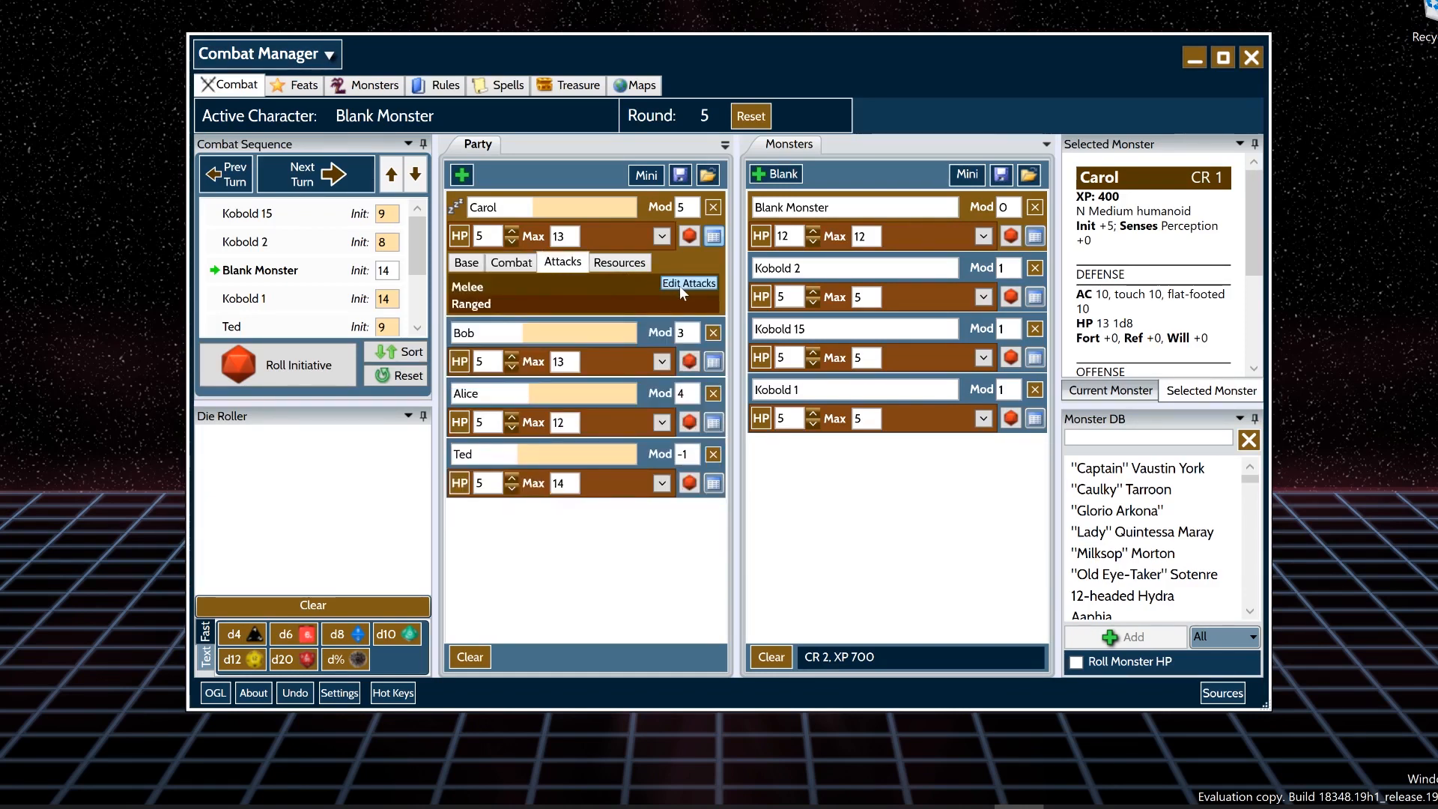
left_click(676, 286)
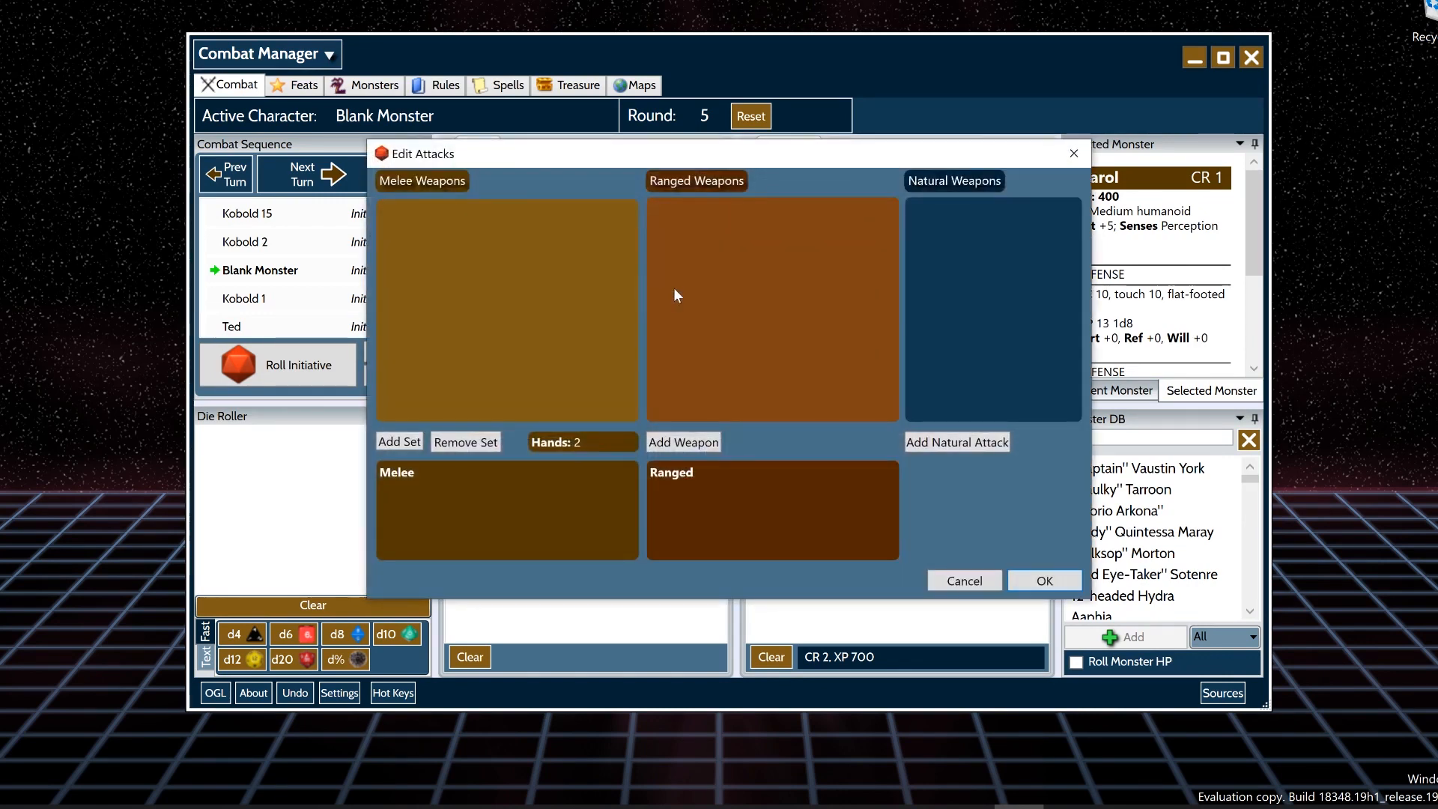
left_click(1073, 152)
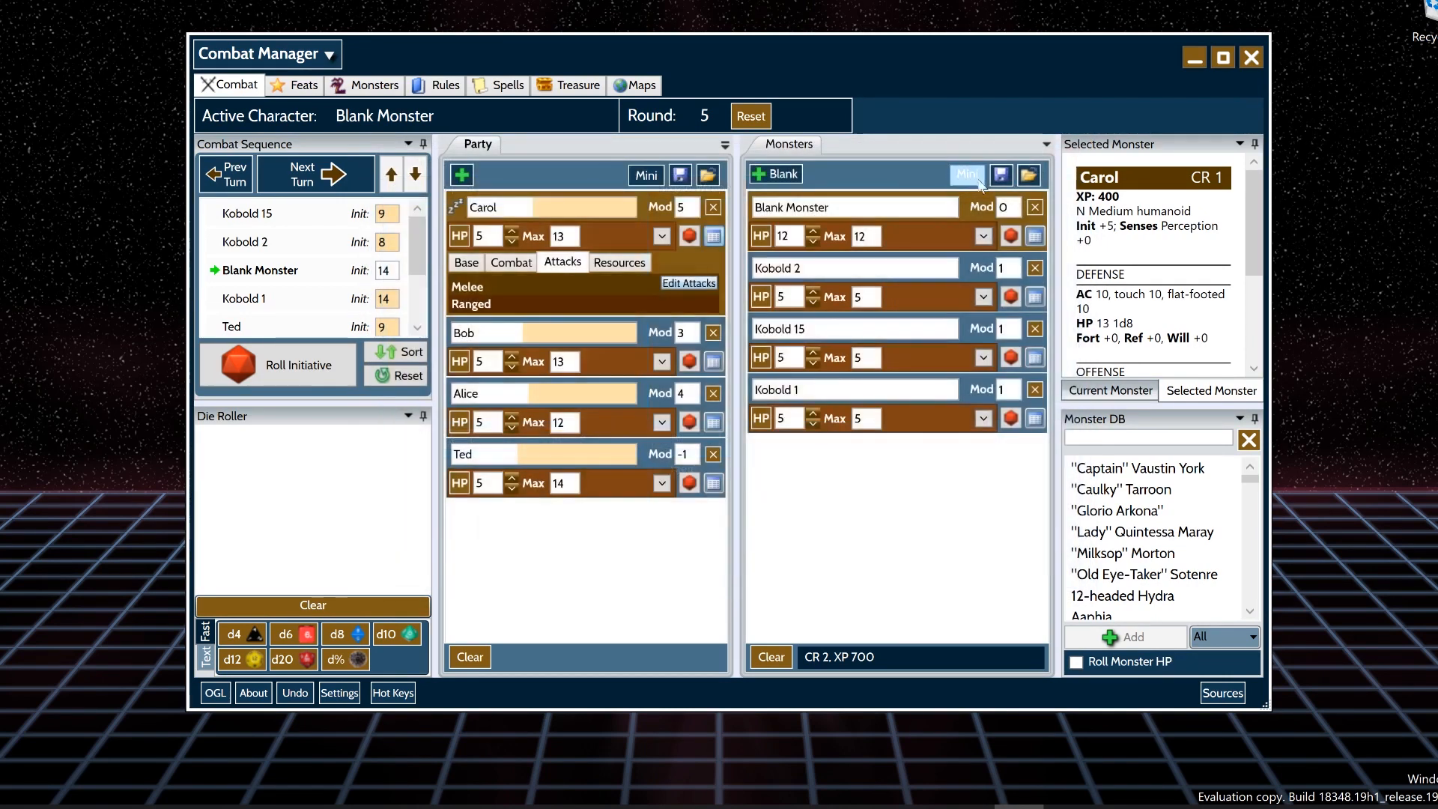
- Add a resource named "Foodes Available" with a value of 10 to the first party member
left_click(618, 266)
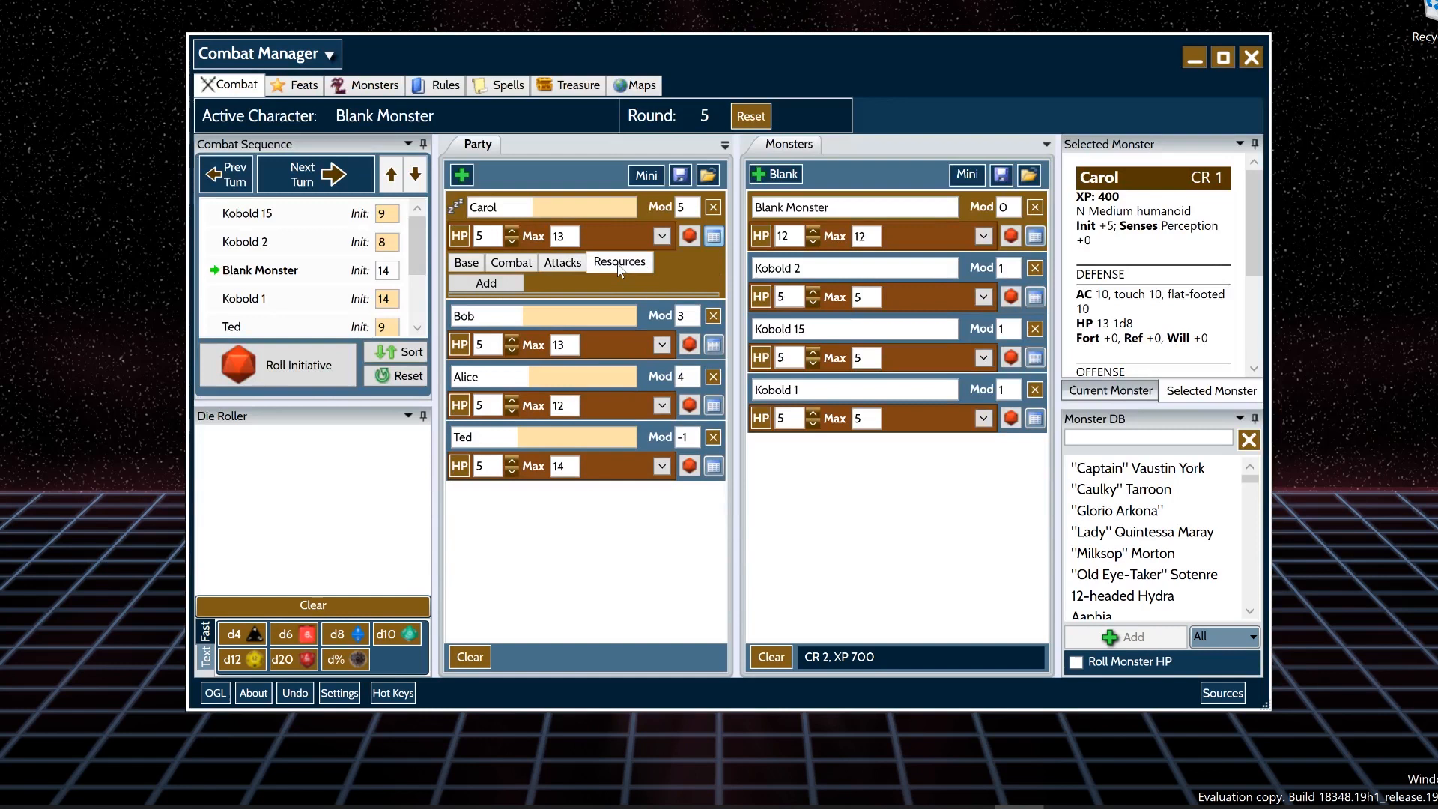
left_click(517, 283)
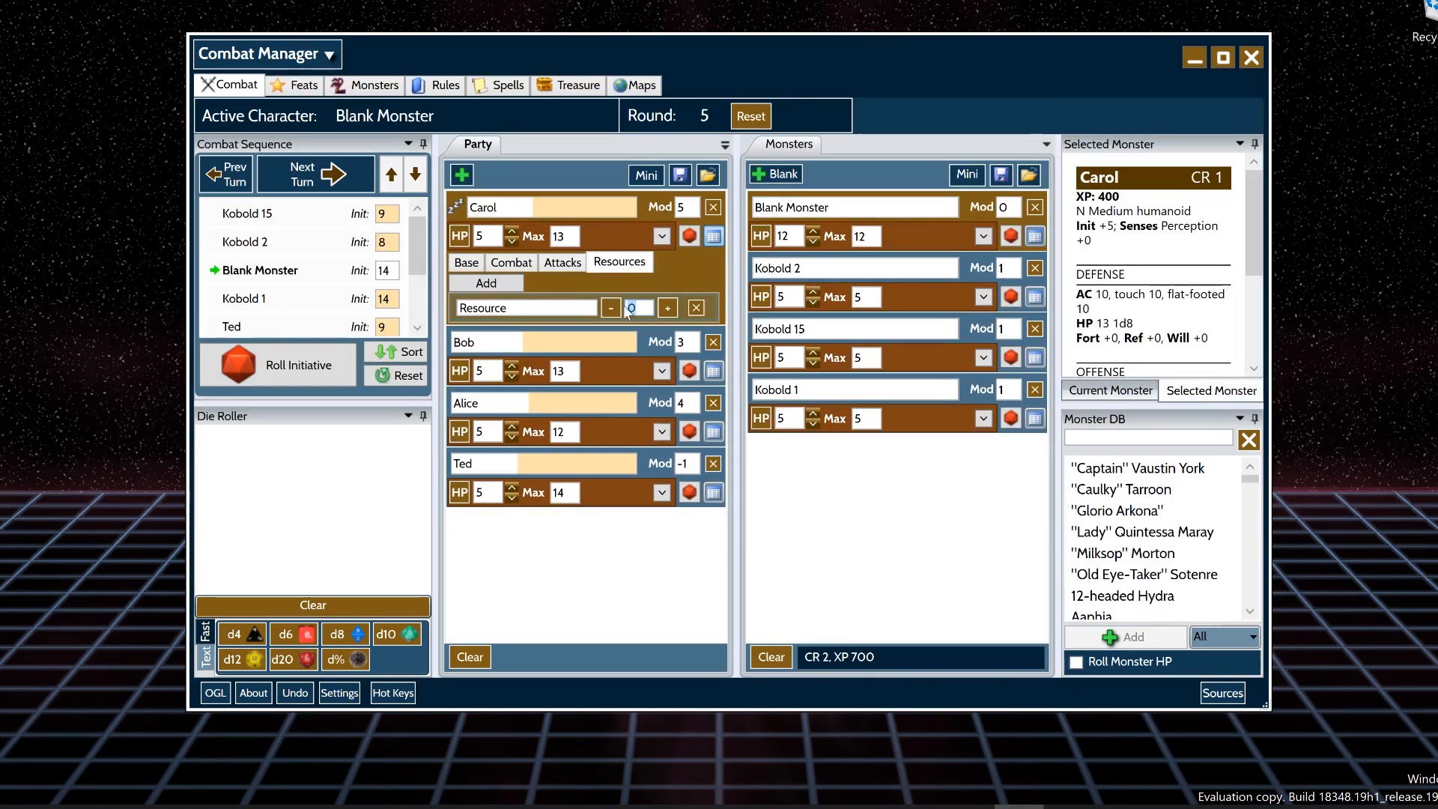
left_click_drag(556, 308, 427, 311)
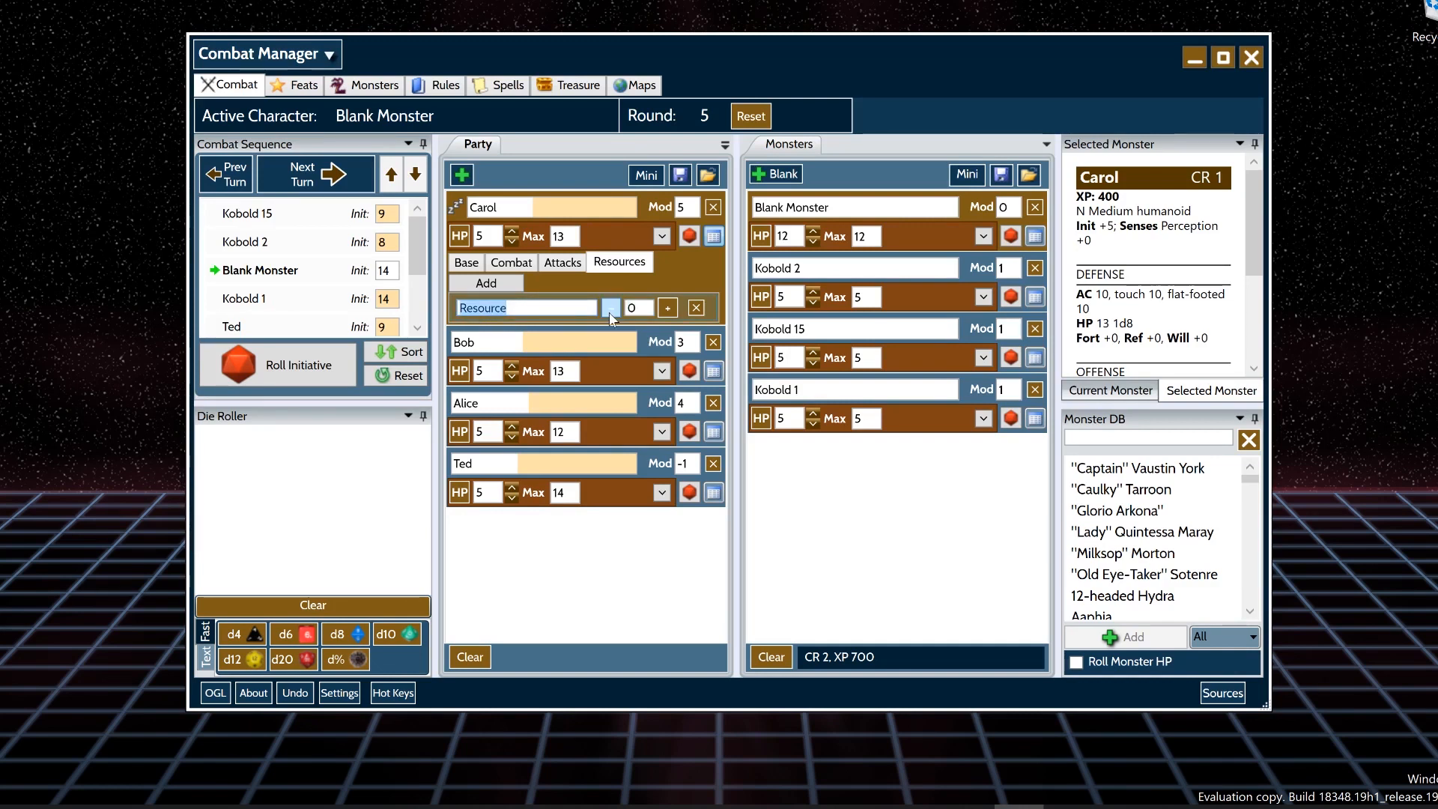
type("Foodes Available")
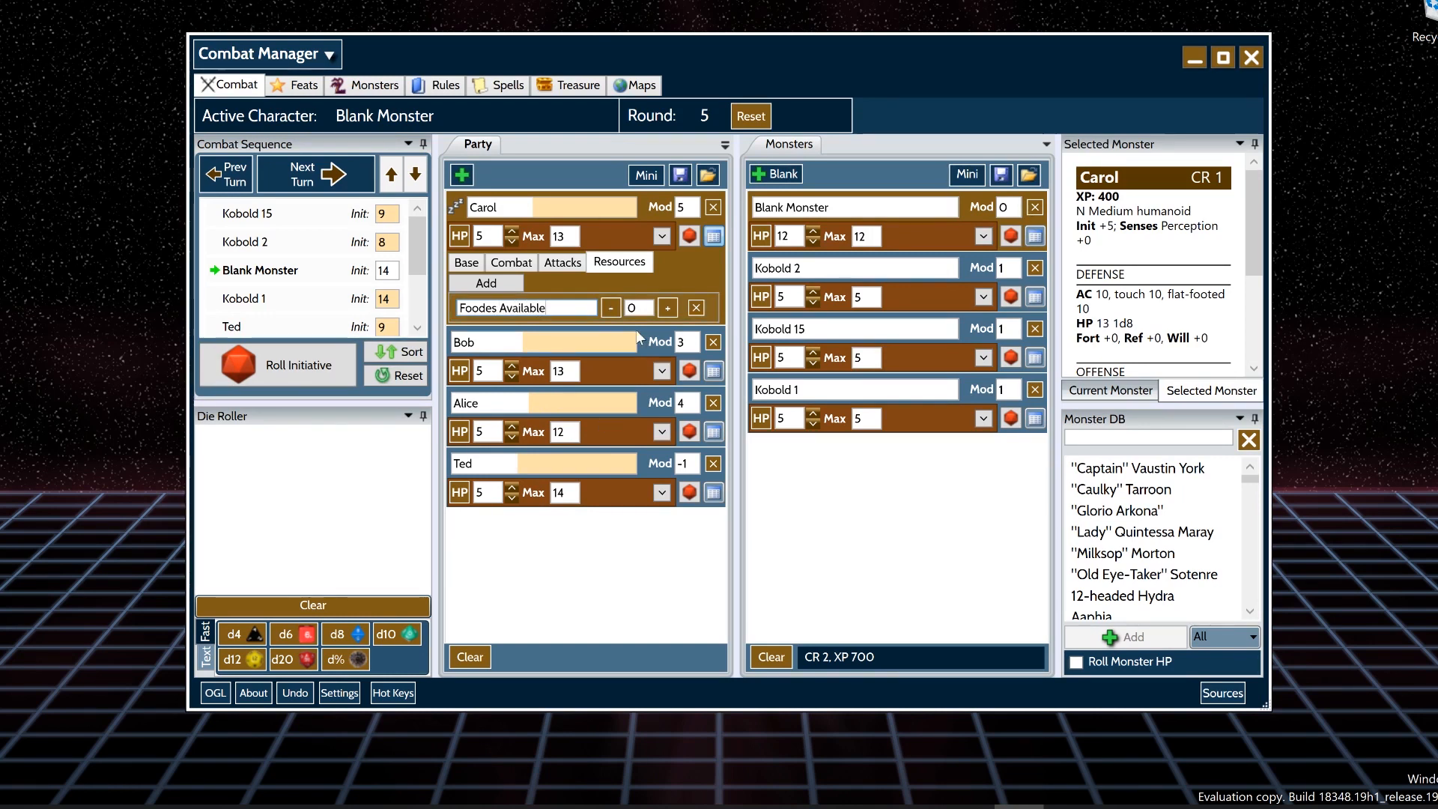
left_click(610, 310)
type("10")
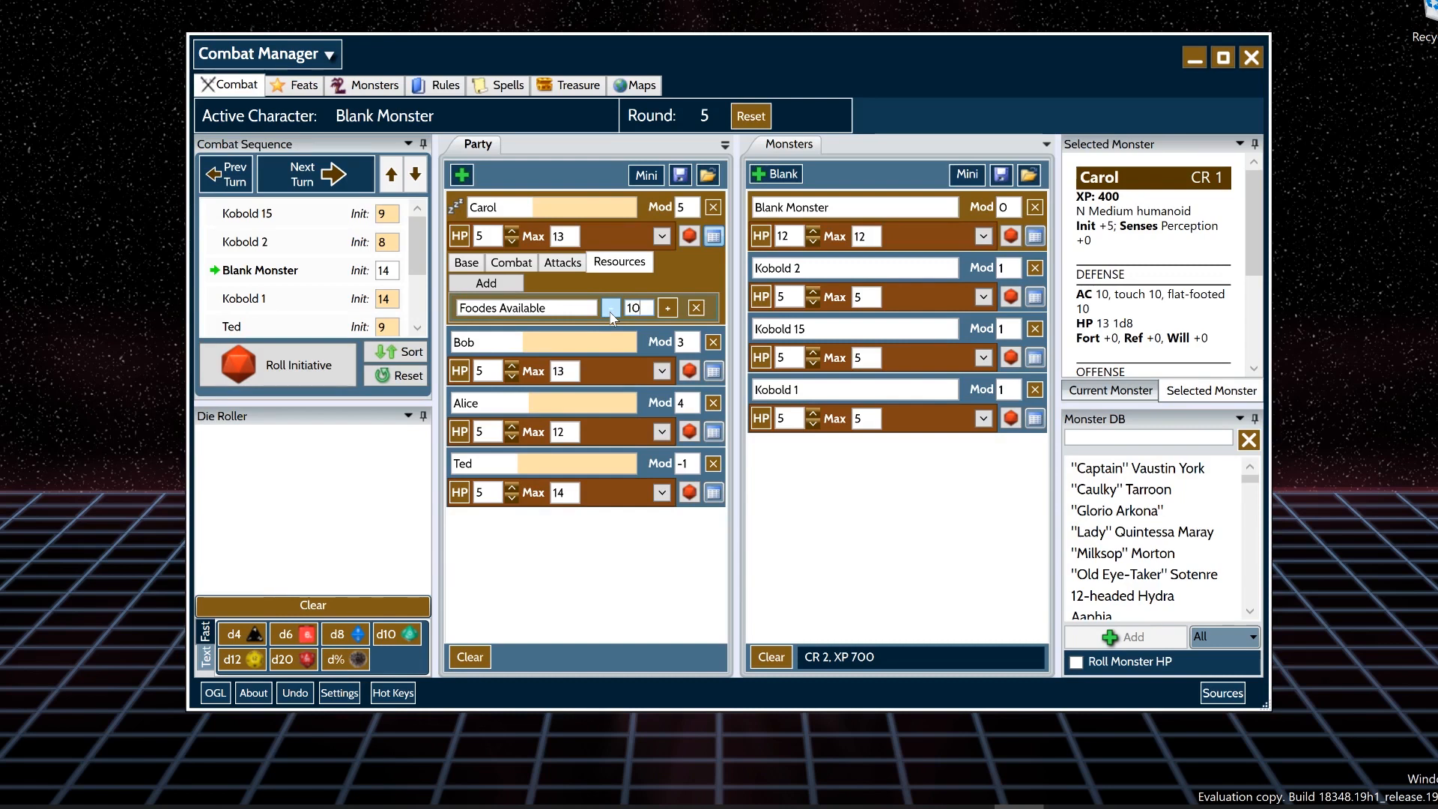
left_click(563, 308)
- Collapse the first party member's details and switch the party list to the compact Mini view
left_click(466, 261)
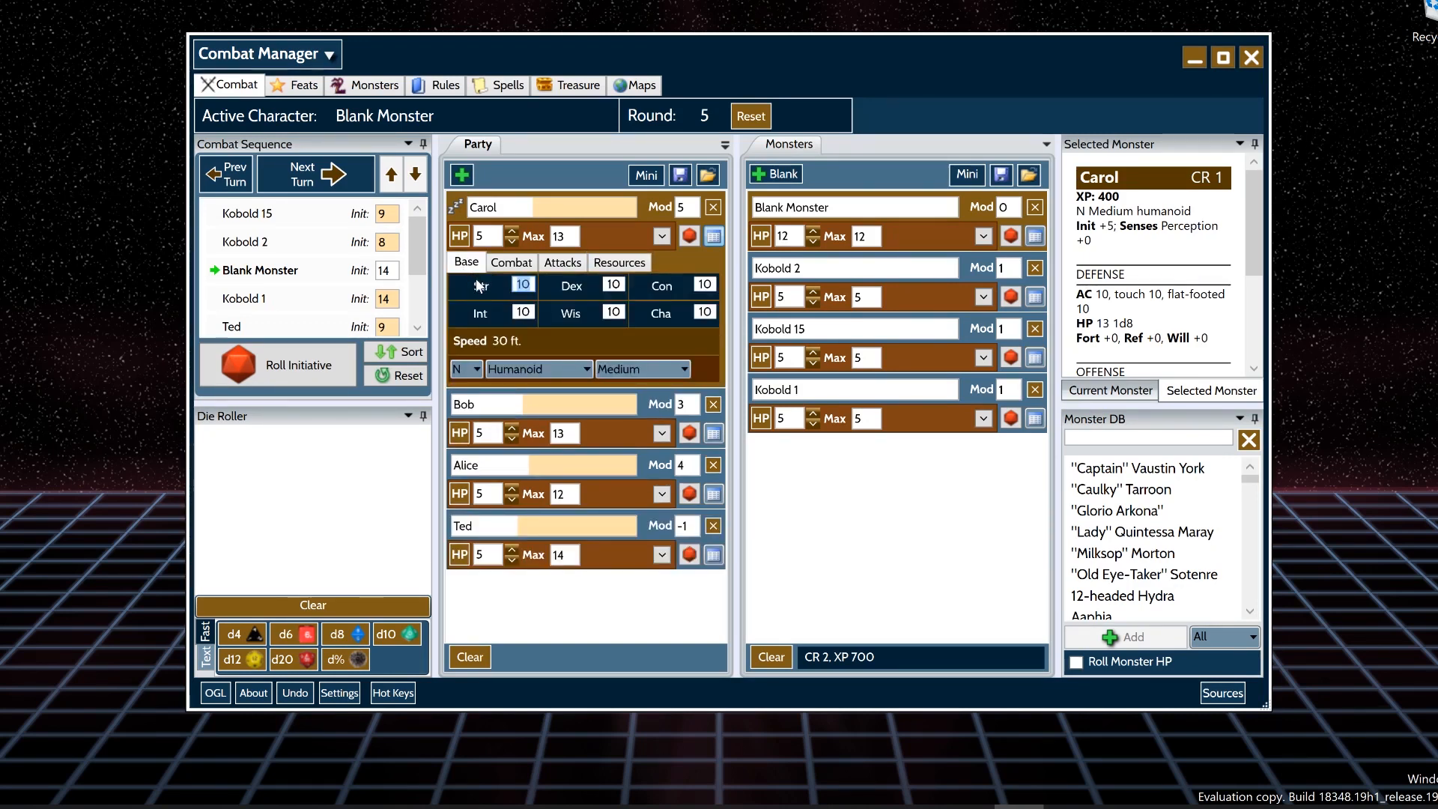
left_click(712, 237)
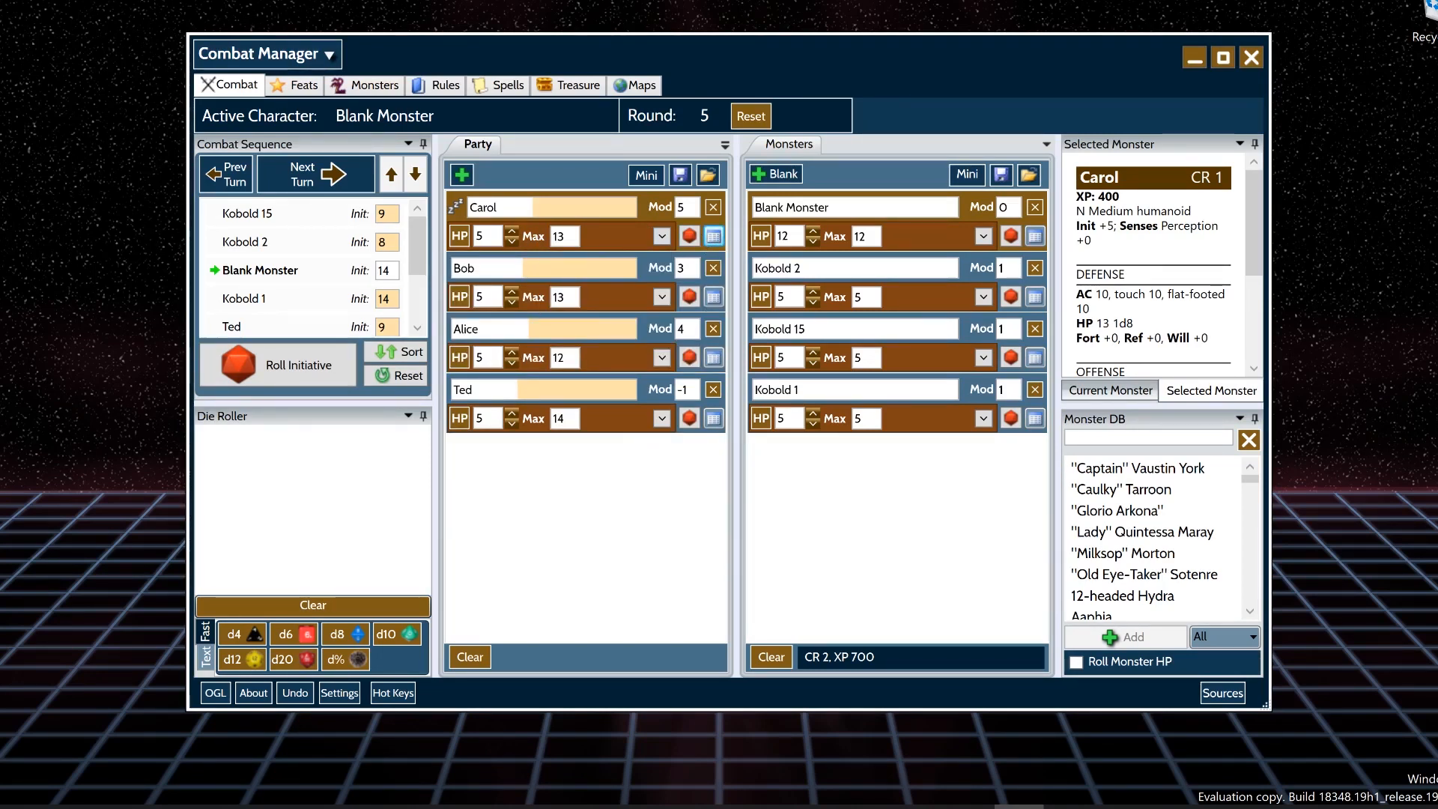
left_click(643, 180)
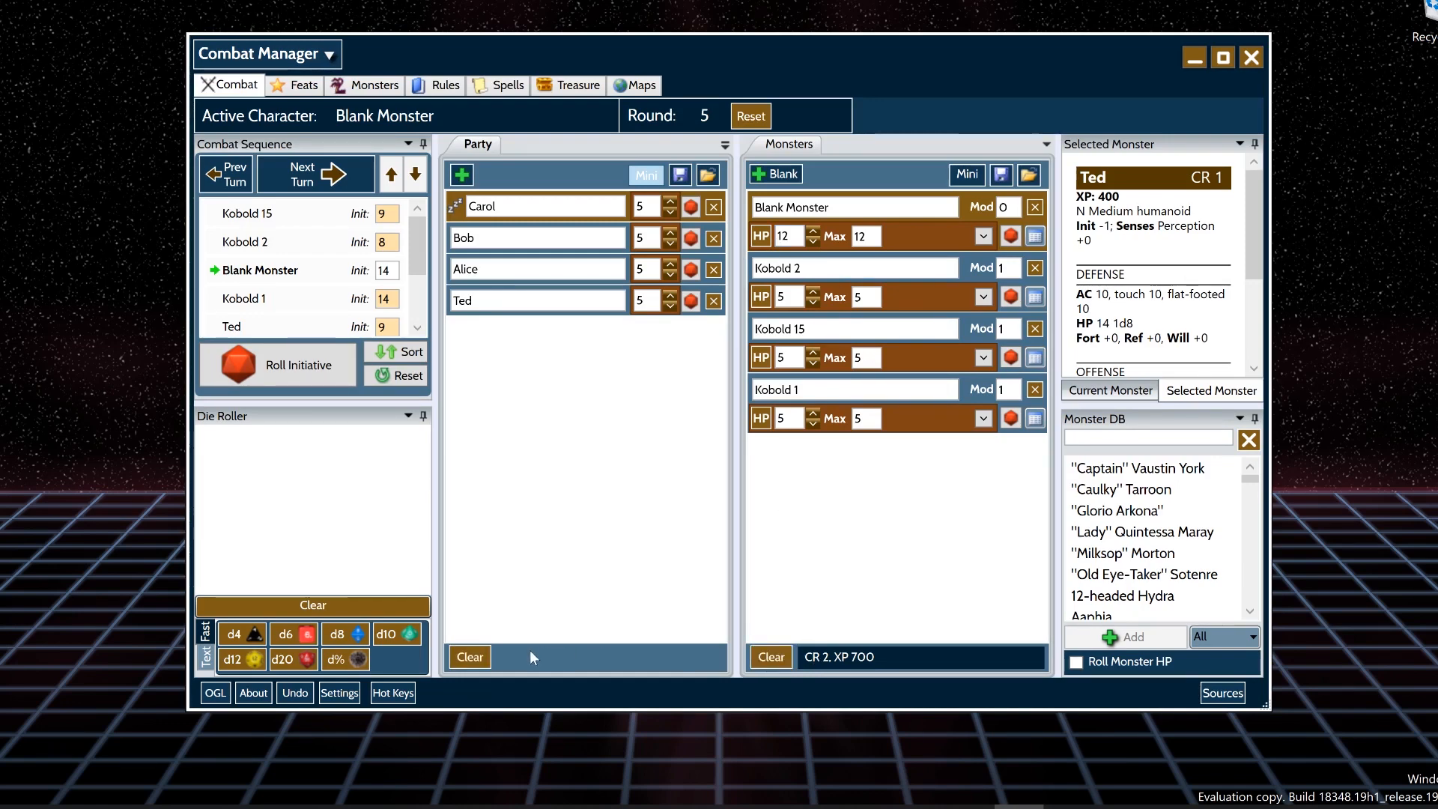
- Clear both the monster list and the party list, and add four new players to the party
left_click(760, 656)
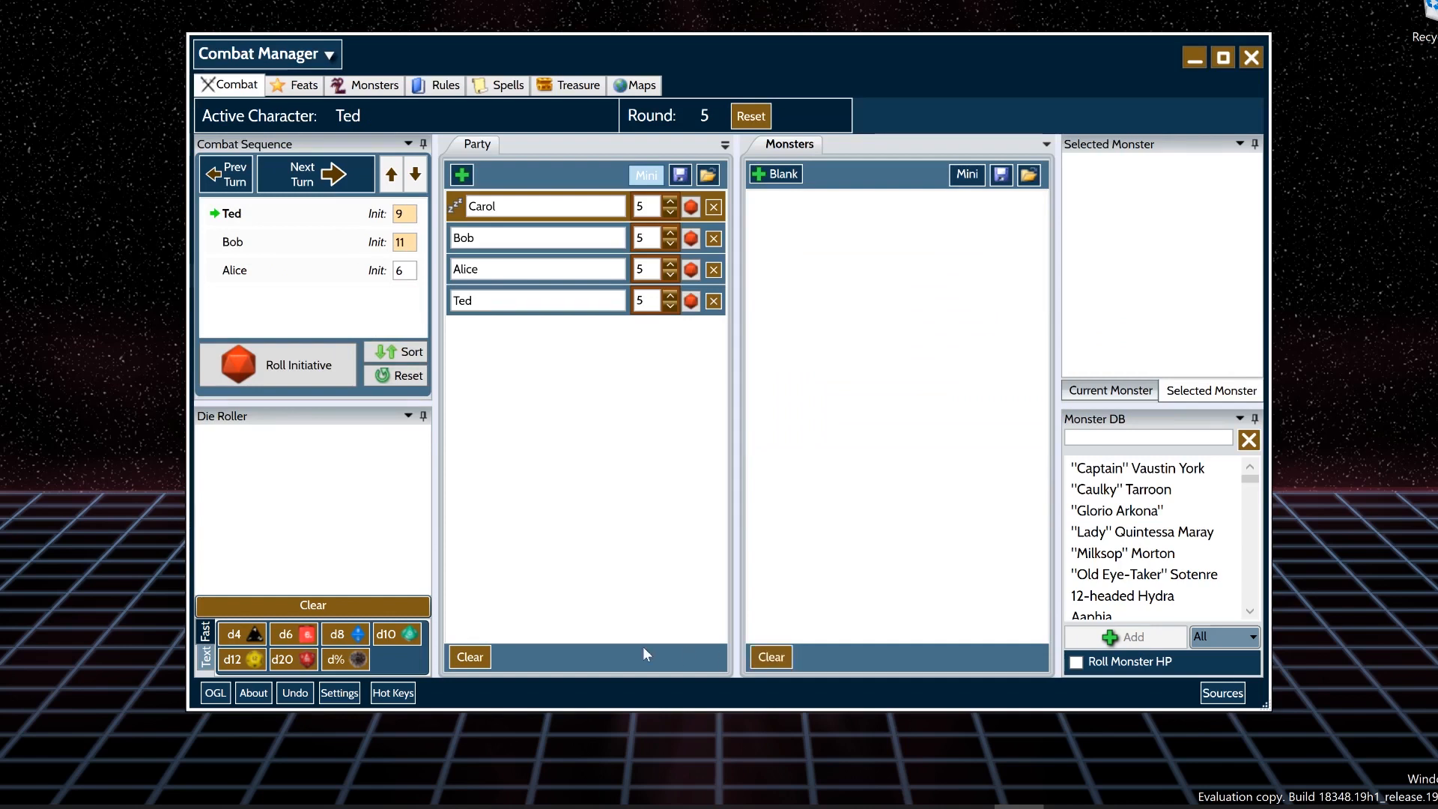
left_click(472, 656)
left_click(461, 175)
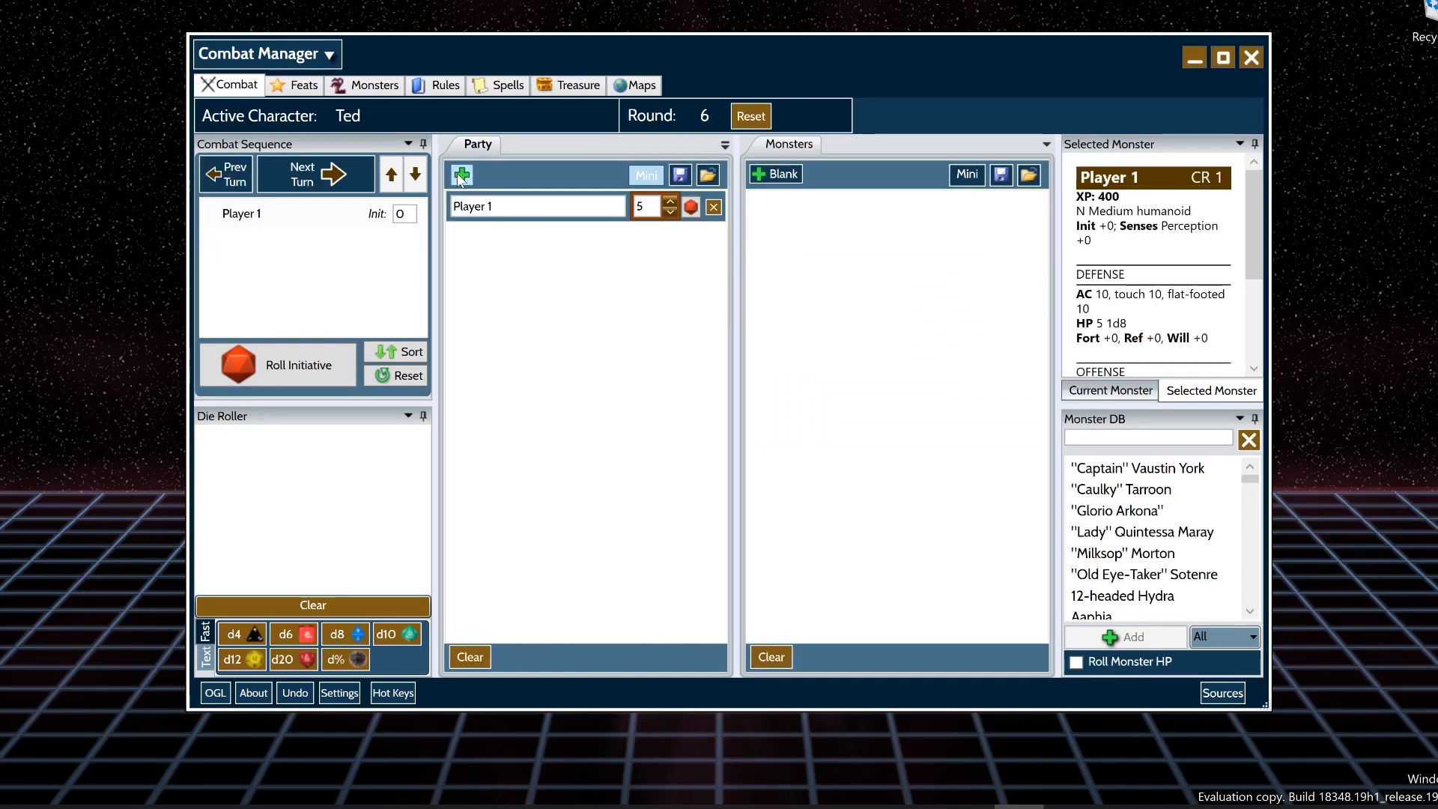
left_click(462, 174)
left_click(461, 174)
left_click(460, 176)
- Replace the default names of the first two new party members with individual first names
left_click(467, 205)
type("Bob")
key("Tab")
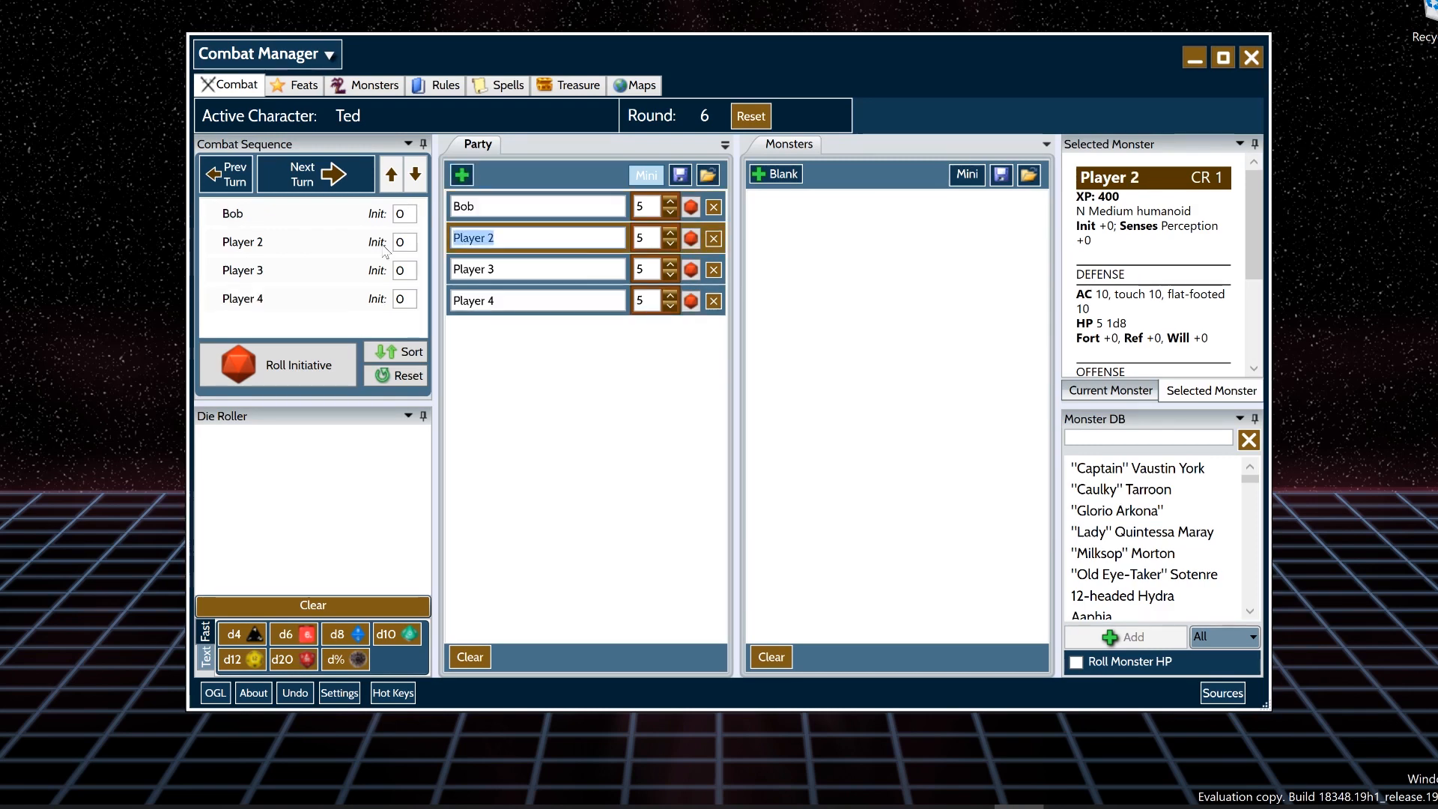
type("CAr")
key("BackSpace")
key("BackSpace")
type("a")
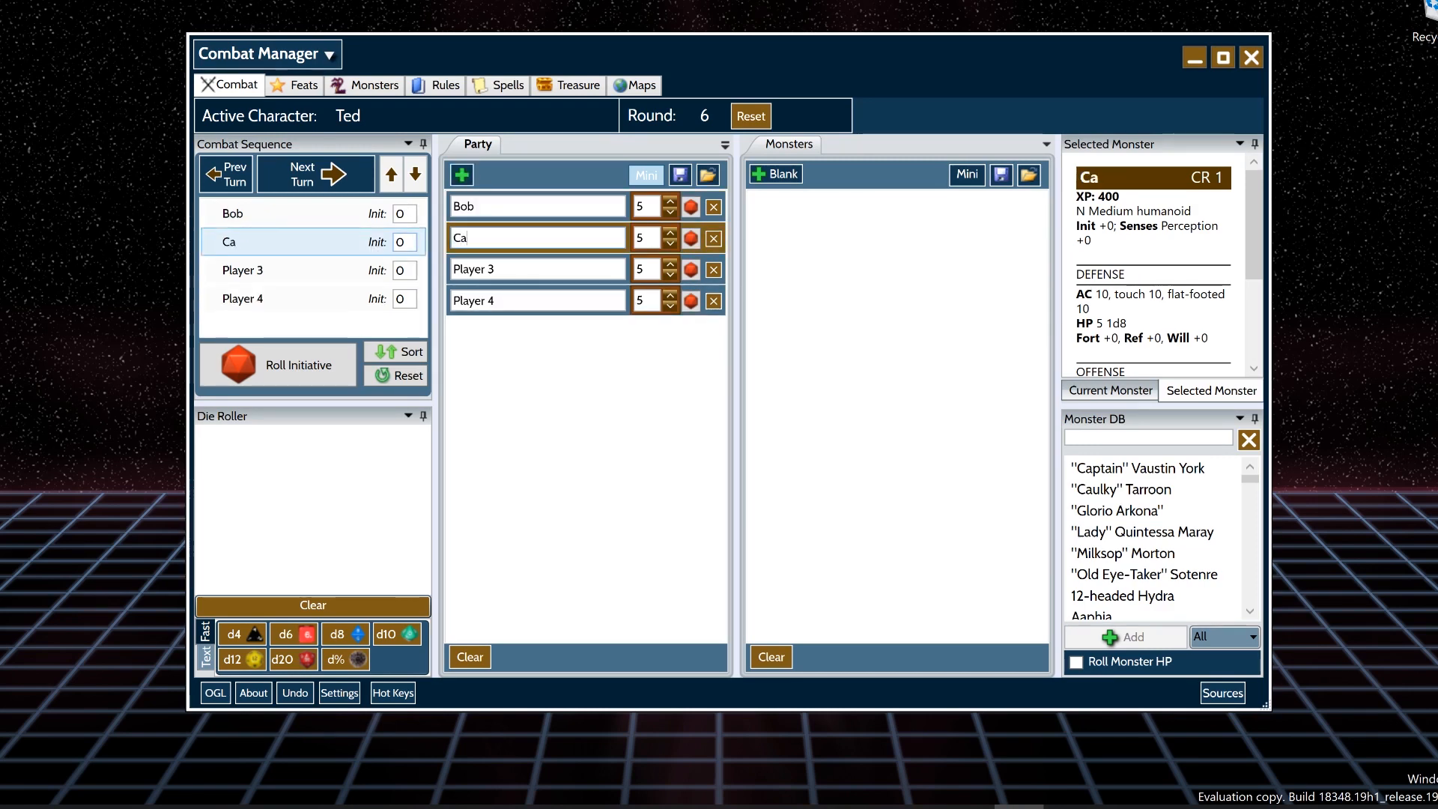
type("rol")
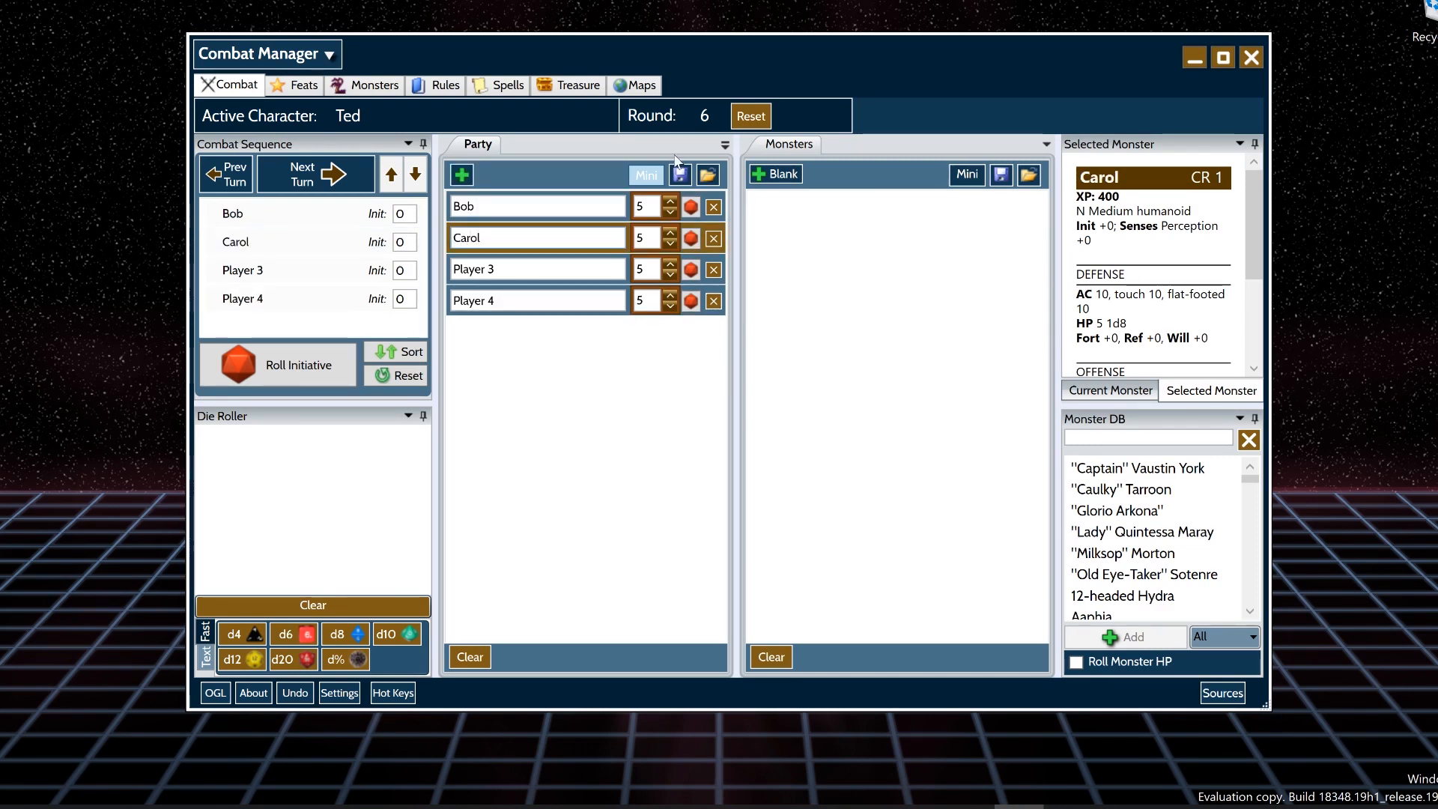
- Replace the default names of the third and fourth party members with individual first names
key("Tab")
type("Ted")
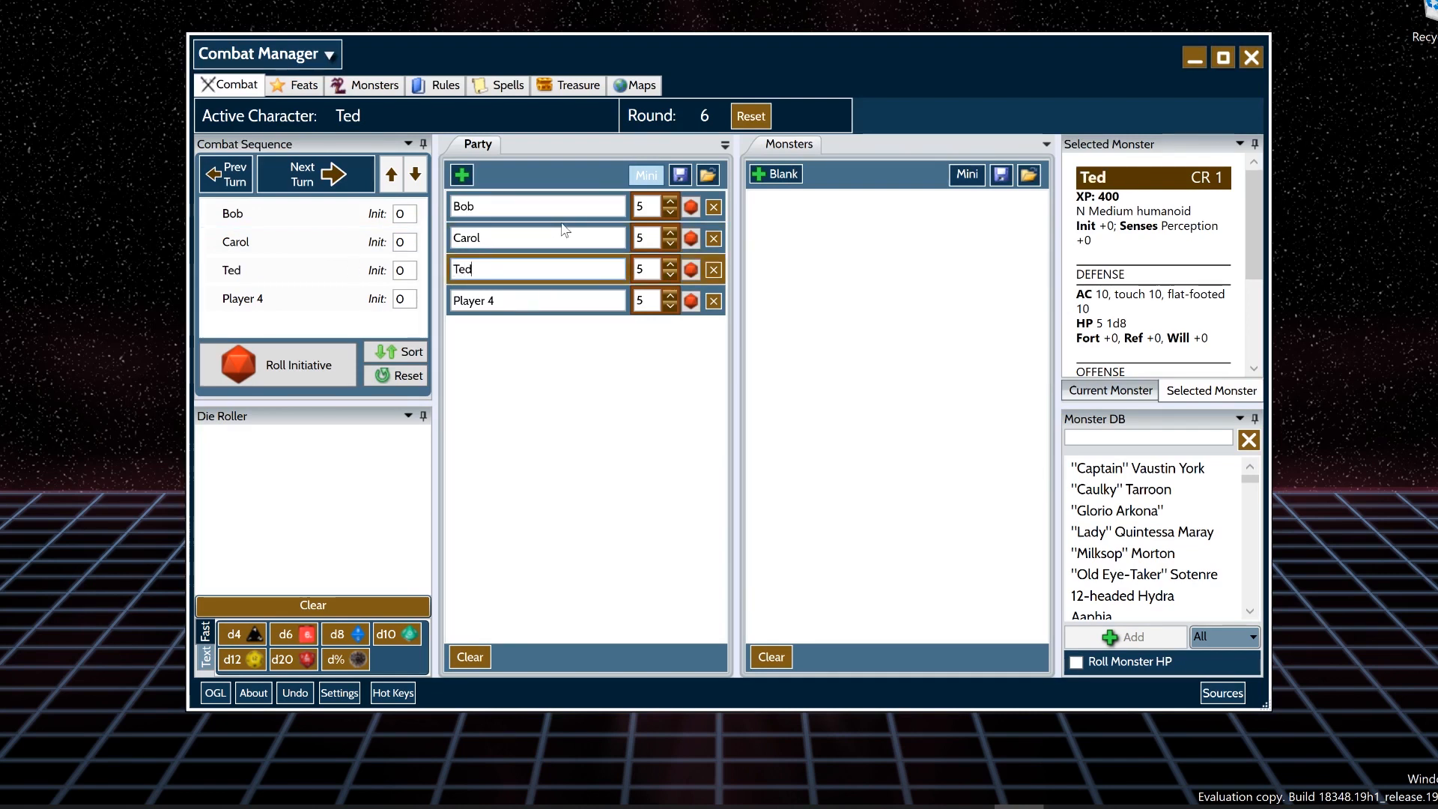
left_click_drag(506, 302, 389, 291)
type("a")
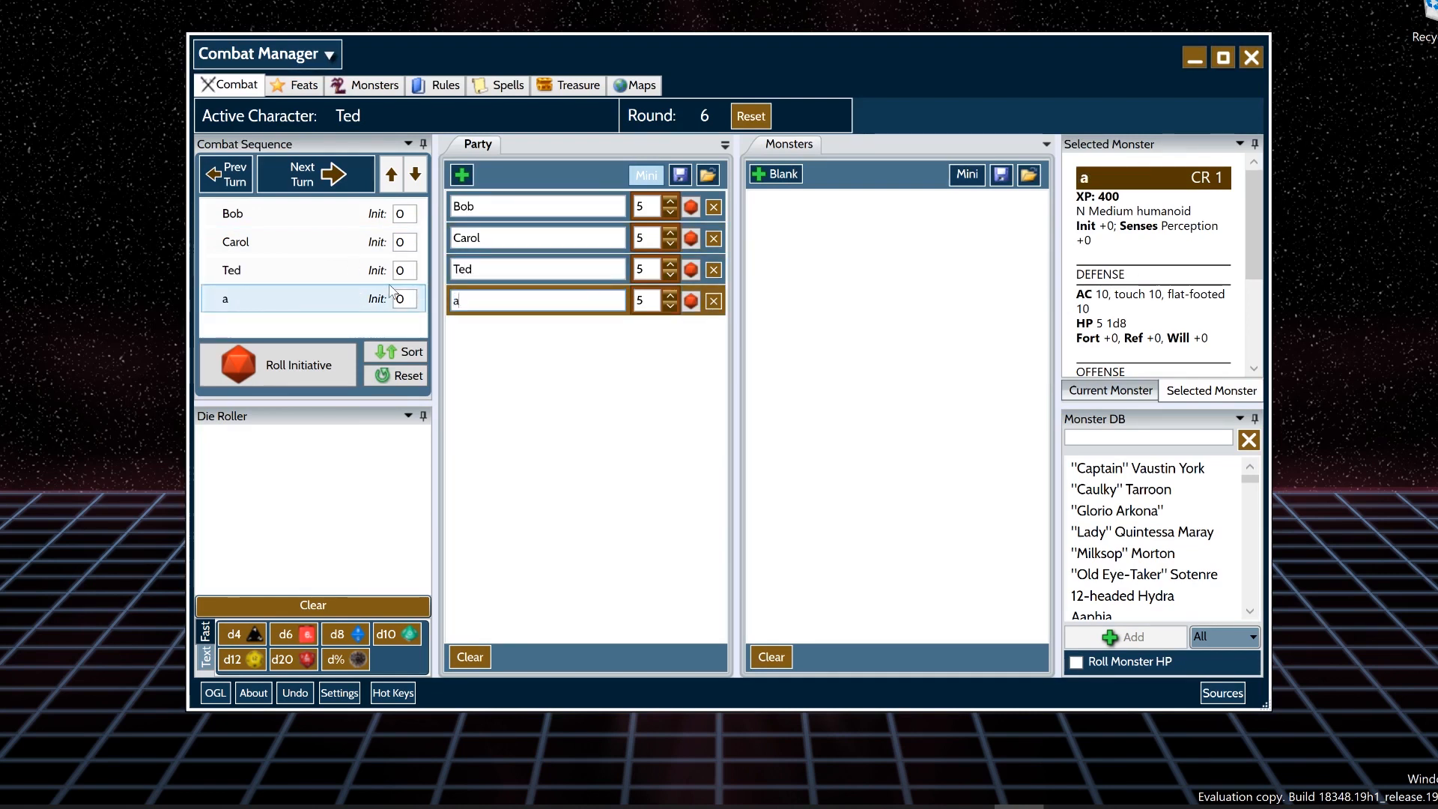
key("BackSpace")
type("Alice")
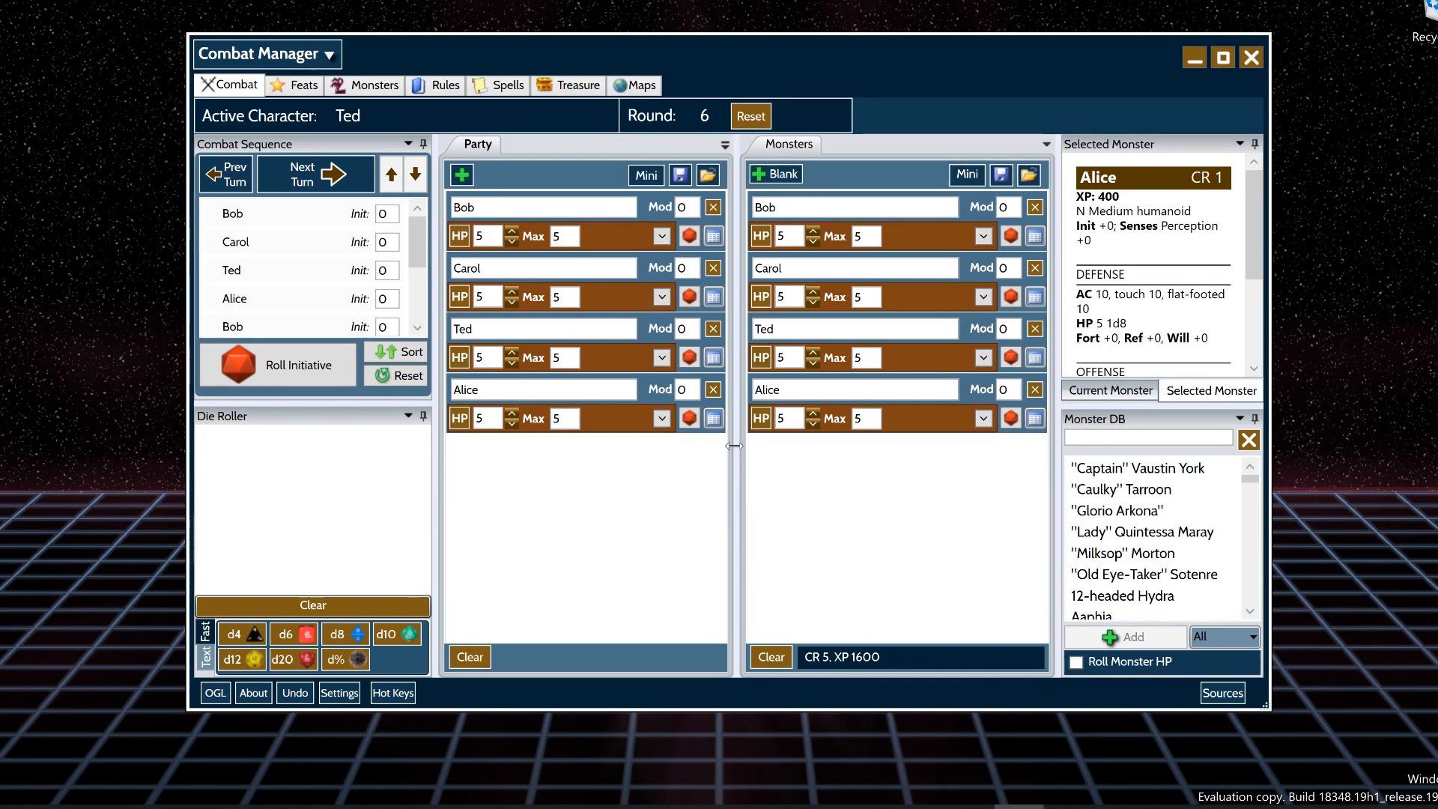
left_click(331, 54)
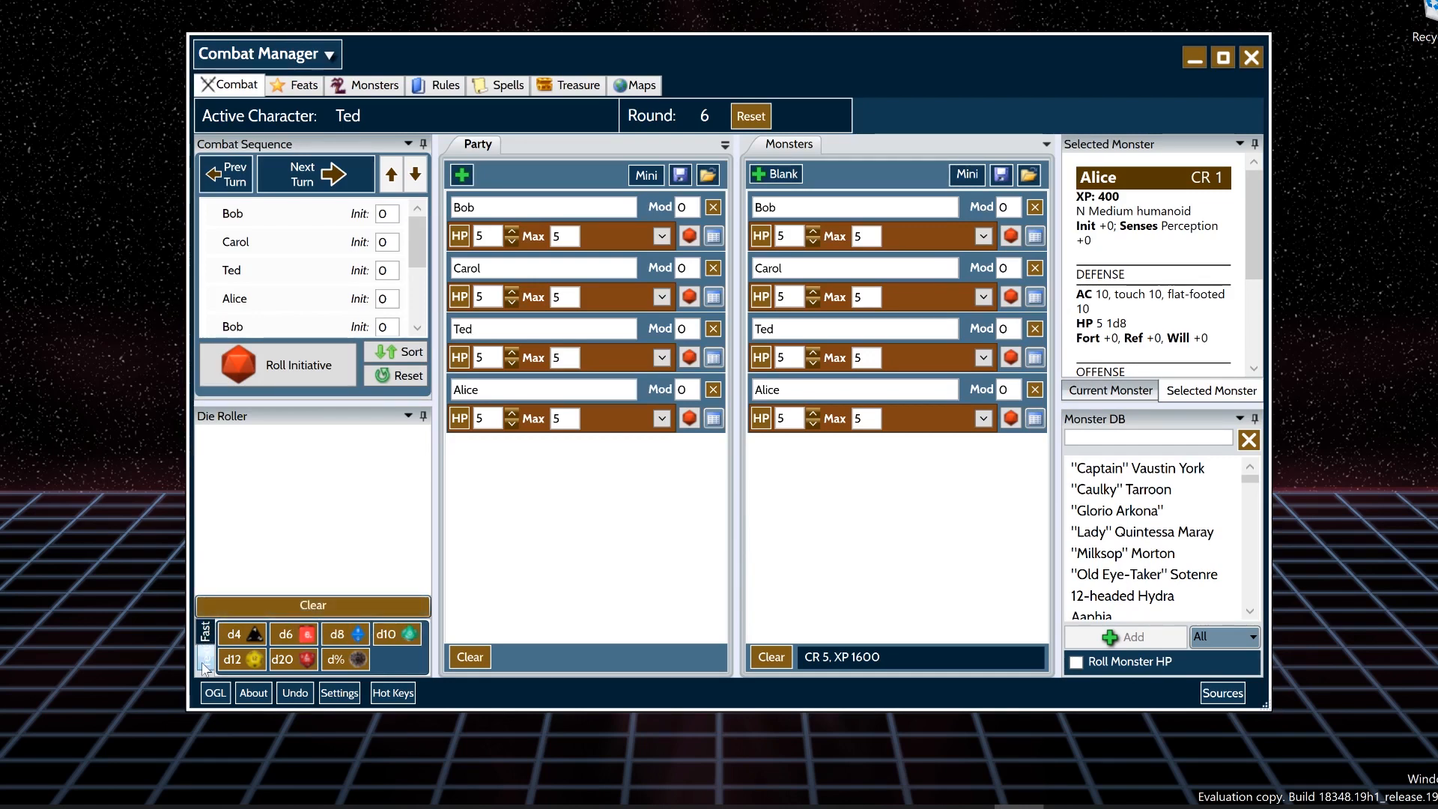
- Roll a d4, d6, d8, d10, d%, d12, d20 and another d% individually in the die roller
left_click(235, 634)
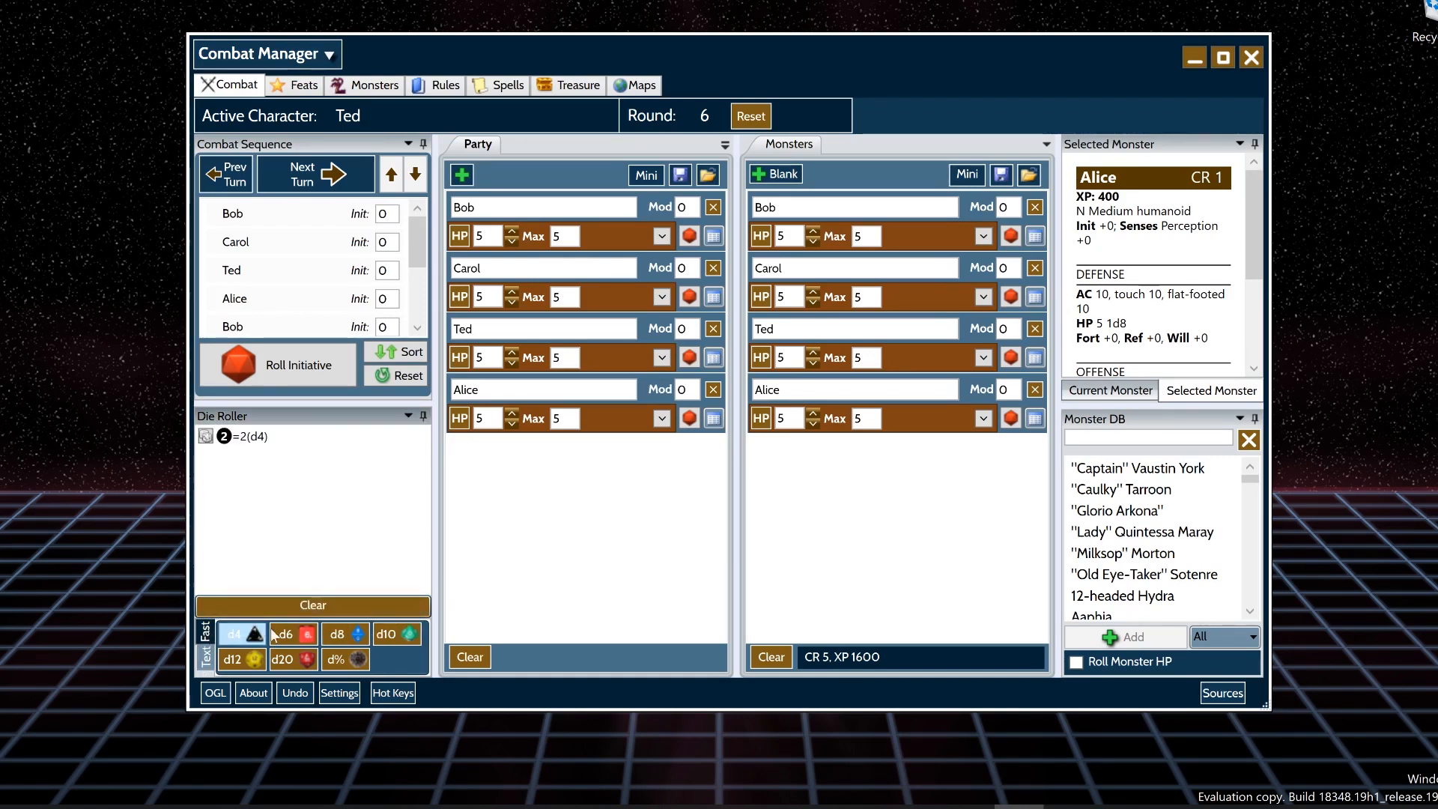
left_click(286, 634)
left_click(331, 639)
left_click(383, 636)
left_click(335, 659)
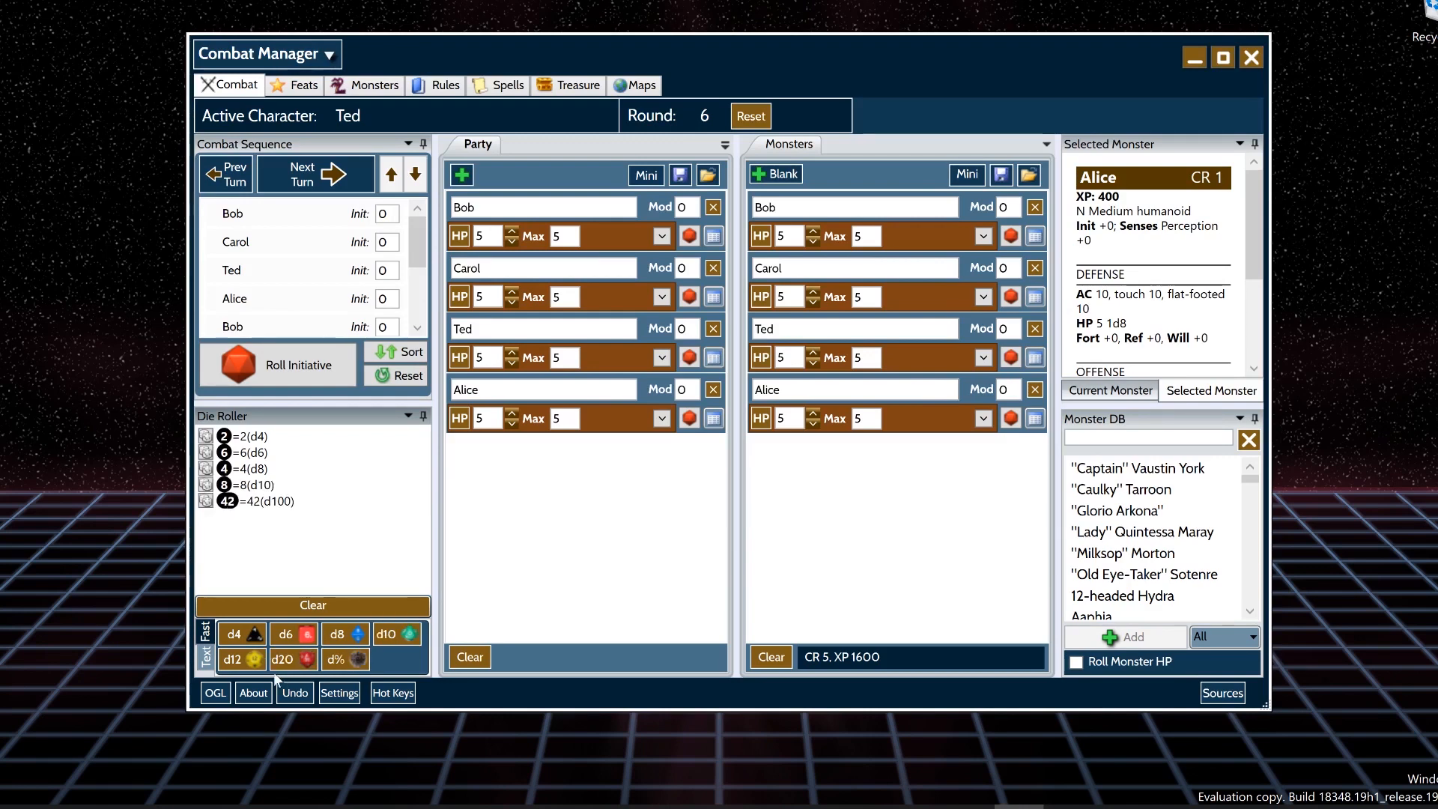
left_click(255, 662)
left_click(295, 659)
left_click(335, 659)
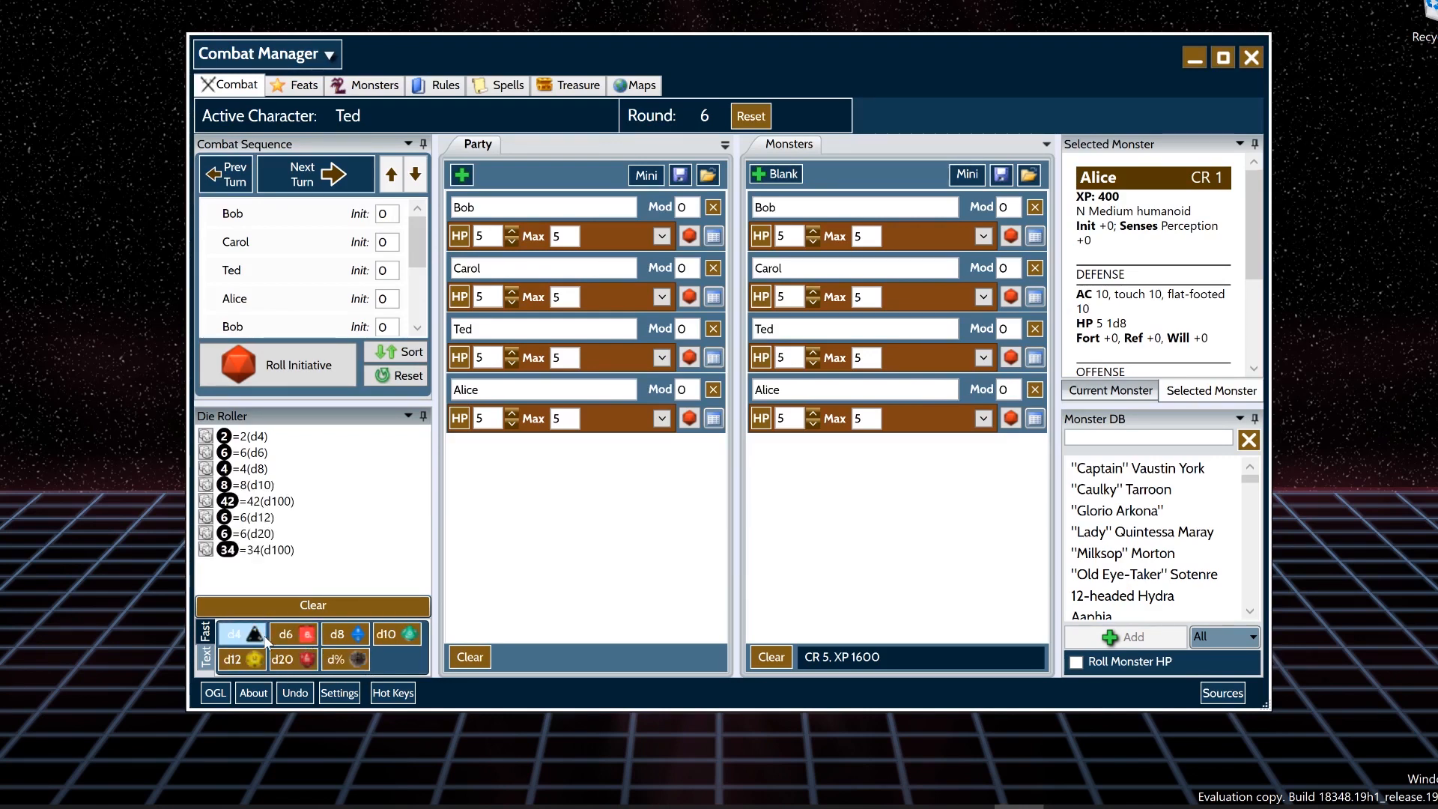
- Make a second round of single rolls with the d4, d6, d8, d10, d20 and d%
left_click(235, 634)
left_click(285, 634)
left_click(334, 634)
left_click(385, 635)
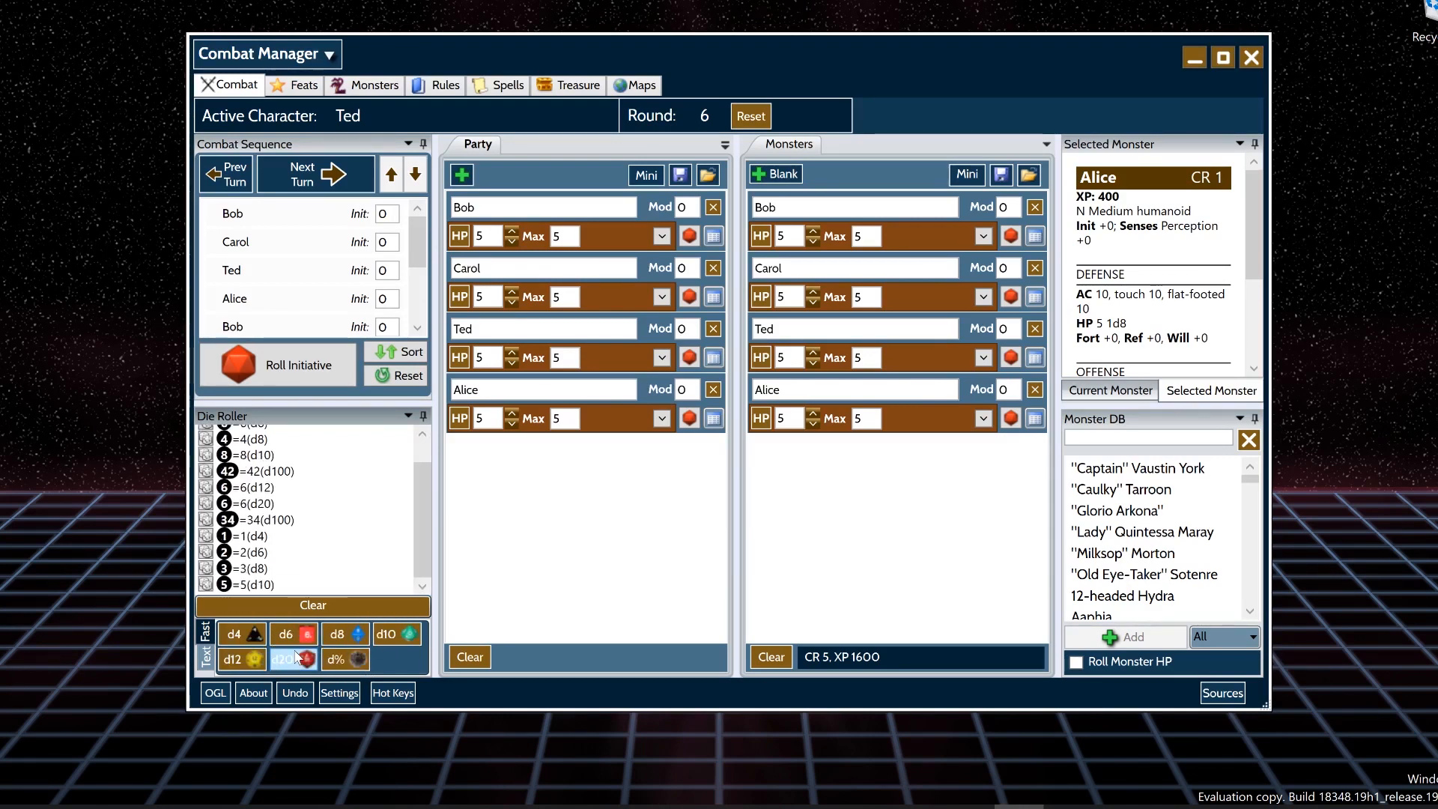
left_click(285, 659)
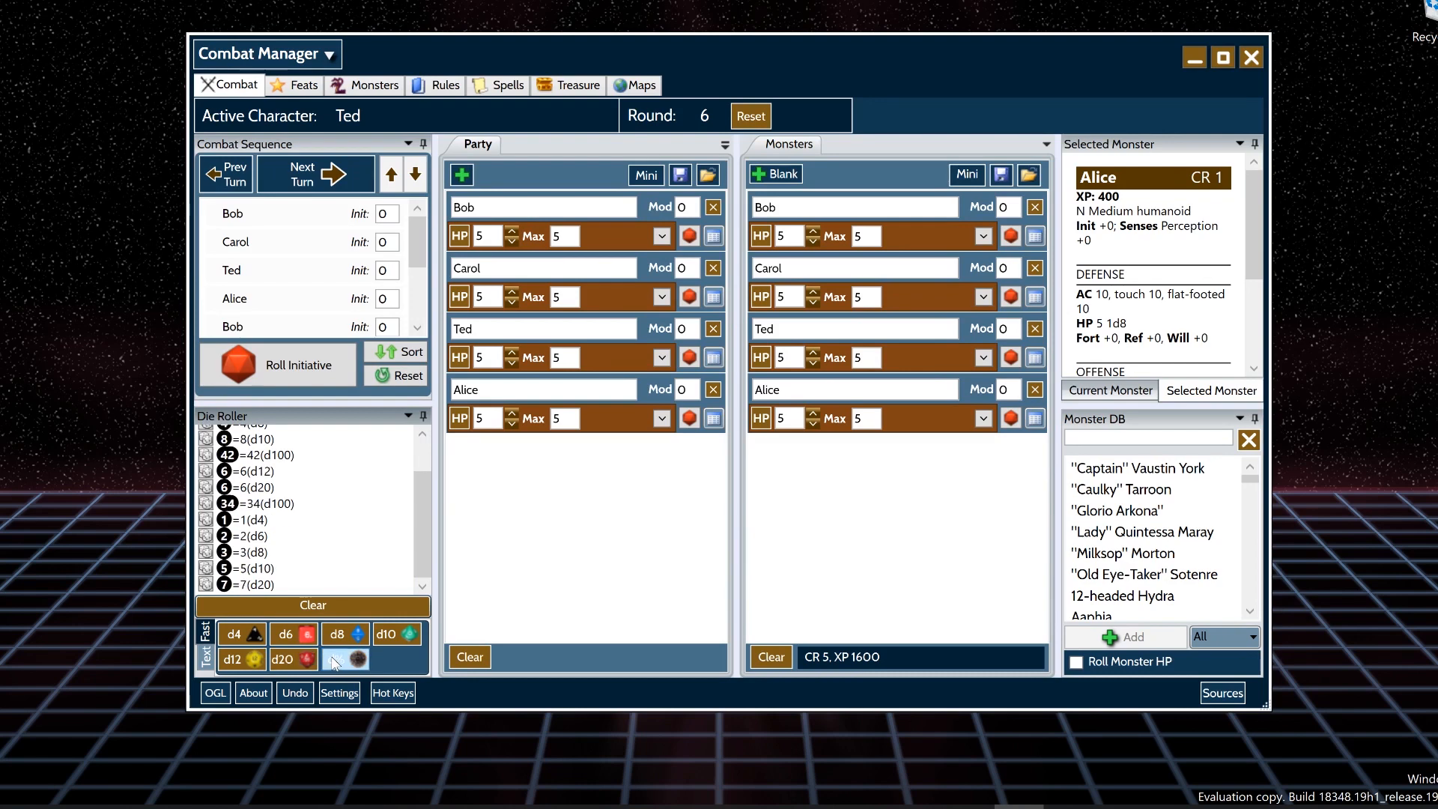
- Show the die roller's text entry and roll the formula 4d6+7
left_click(207, 656)
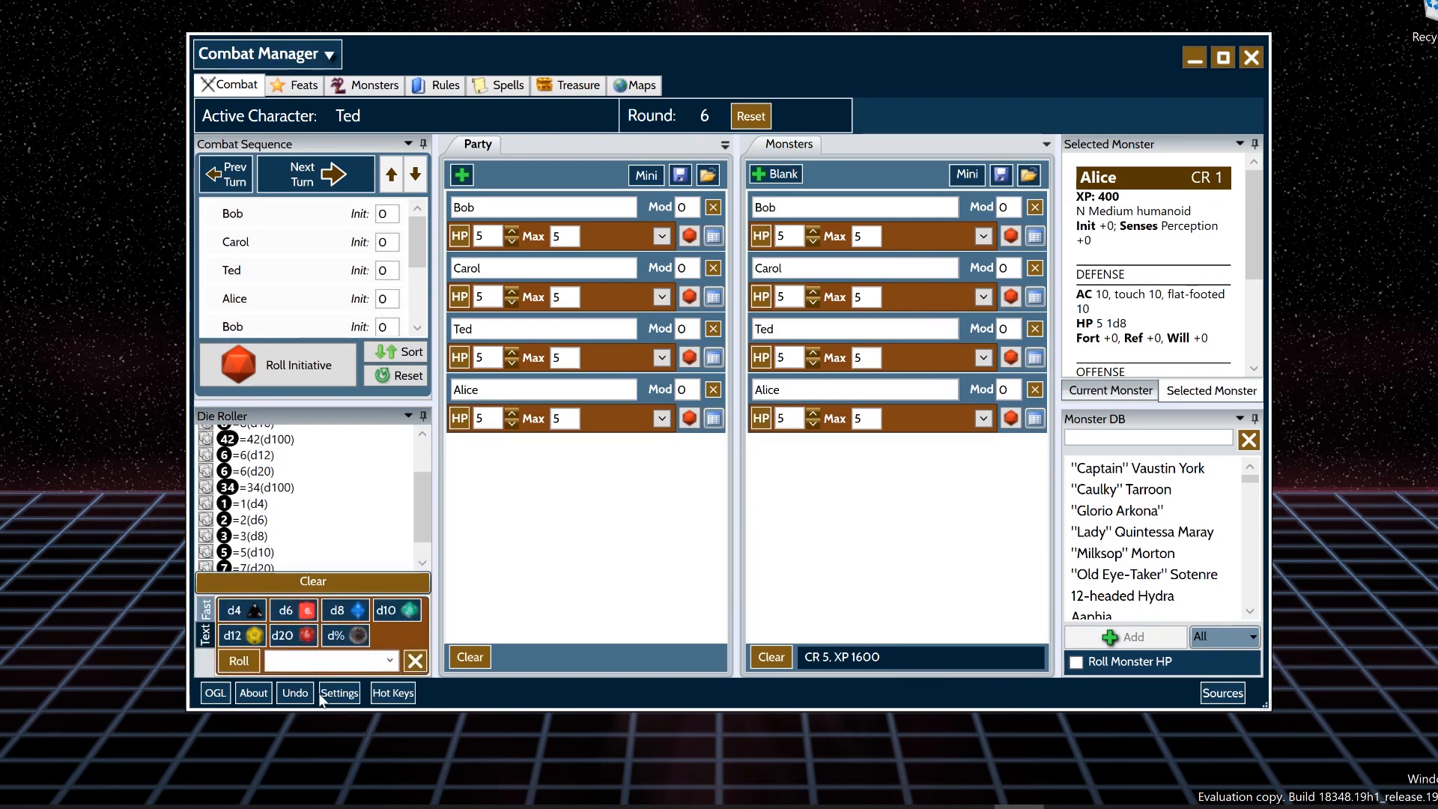
type("4d6+7")
key("Return")
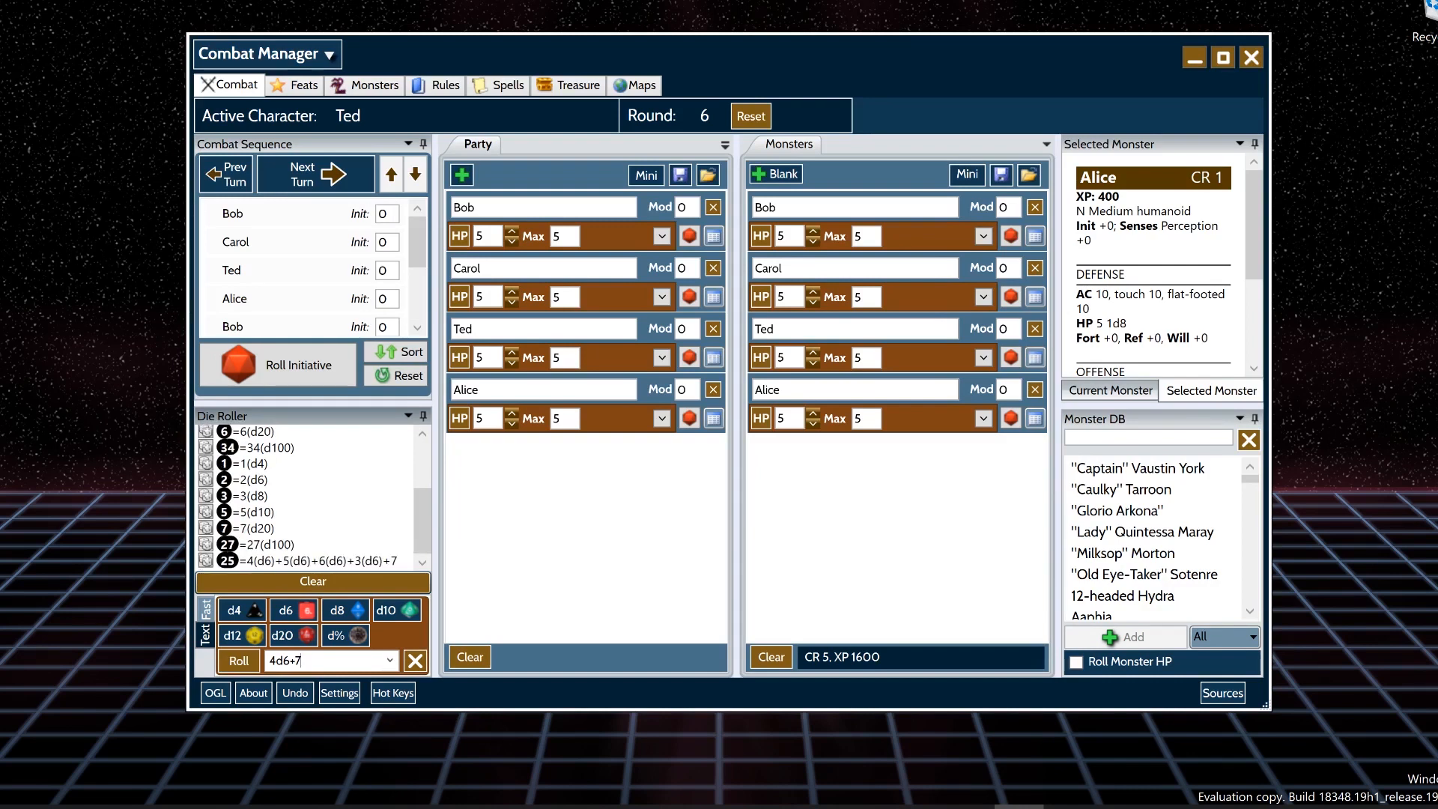
- Replace the roll formula with 1d20+1d4+1d6+3, building it from the d20, d4 and d6 dice, and roll it
left_click(415, 660)
left_click(282, 635)
left_click(234, 610)
left_click(289, 612)
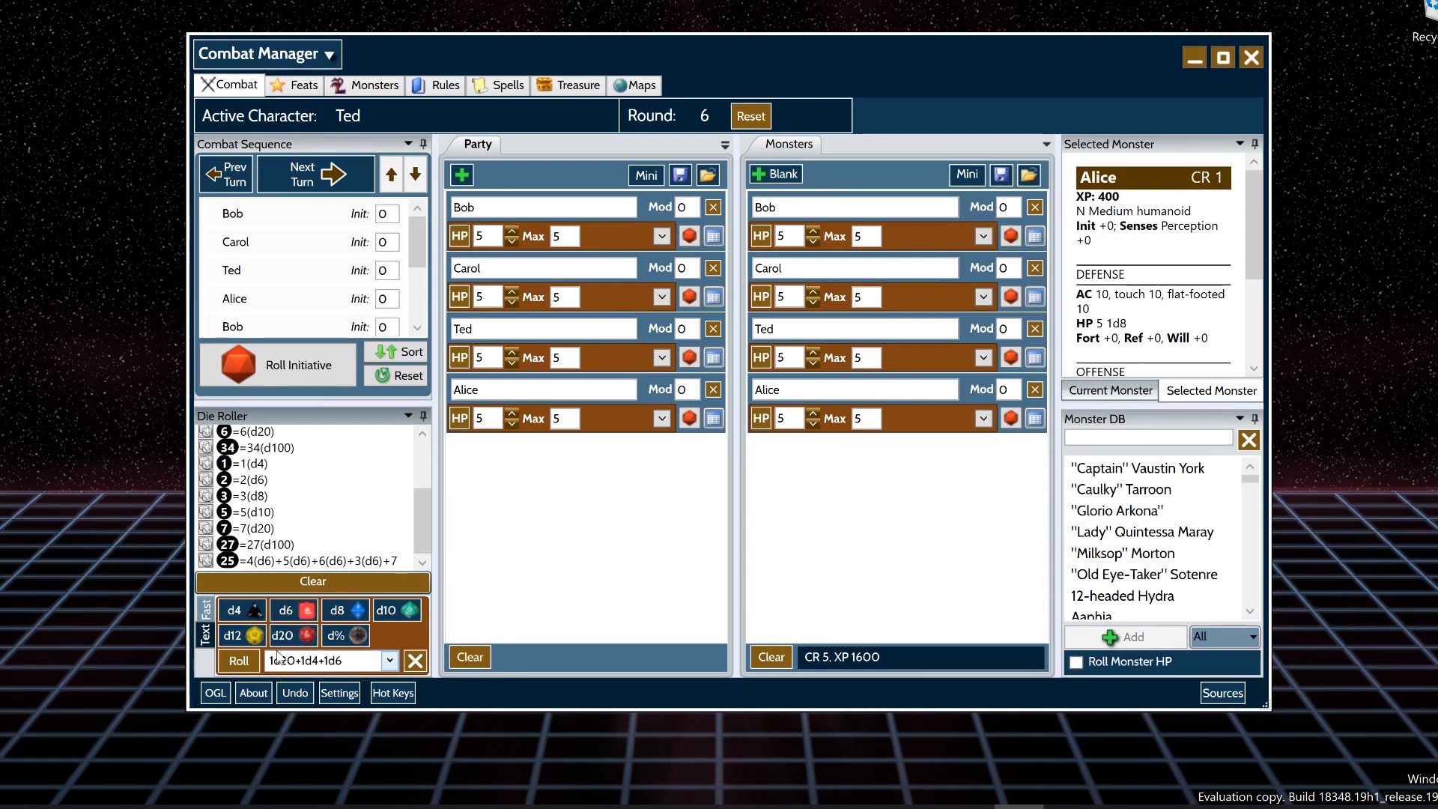
left_click_drag(358, 659, 267, 661)
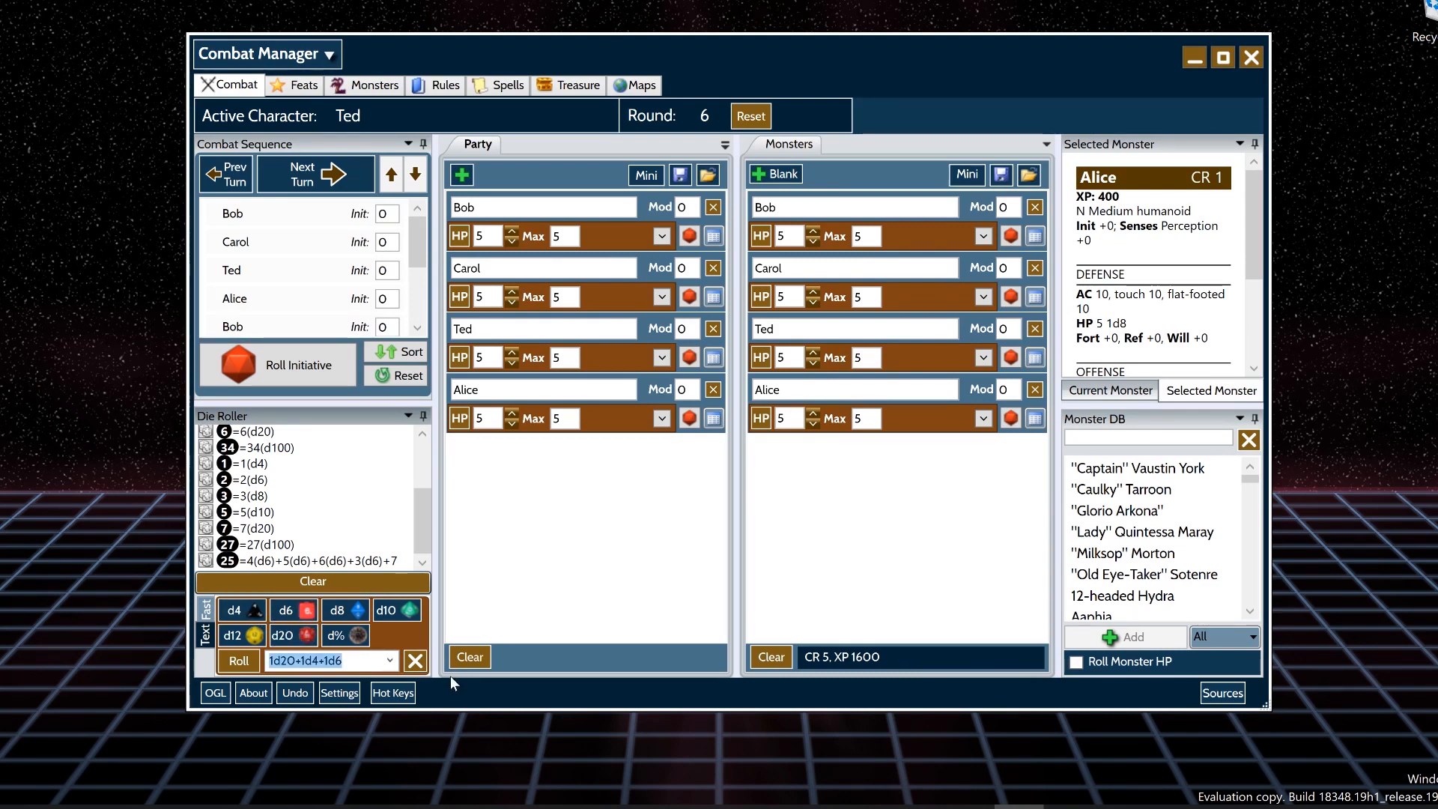
key("End")
type("+3")
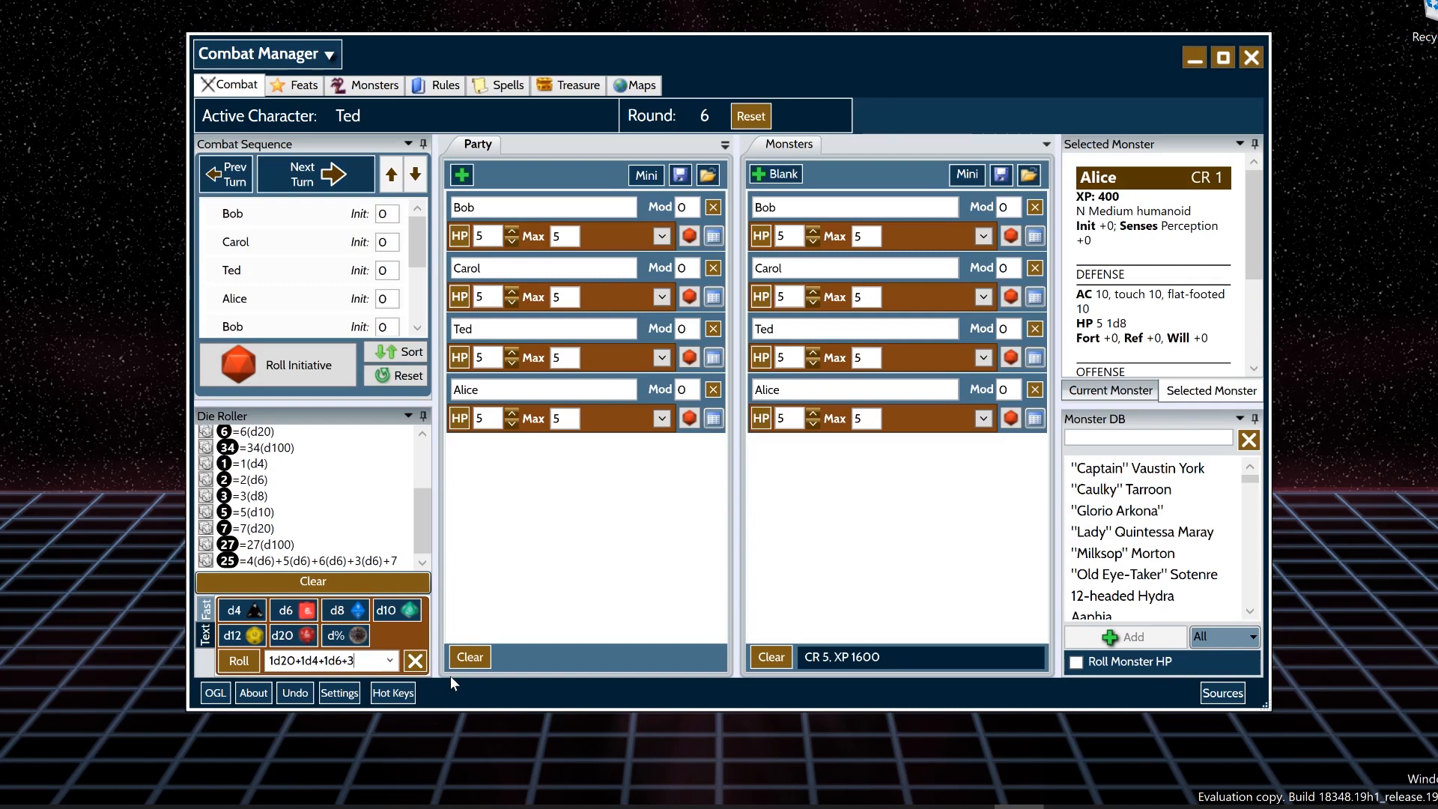
left_click(240, 661)
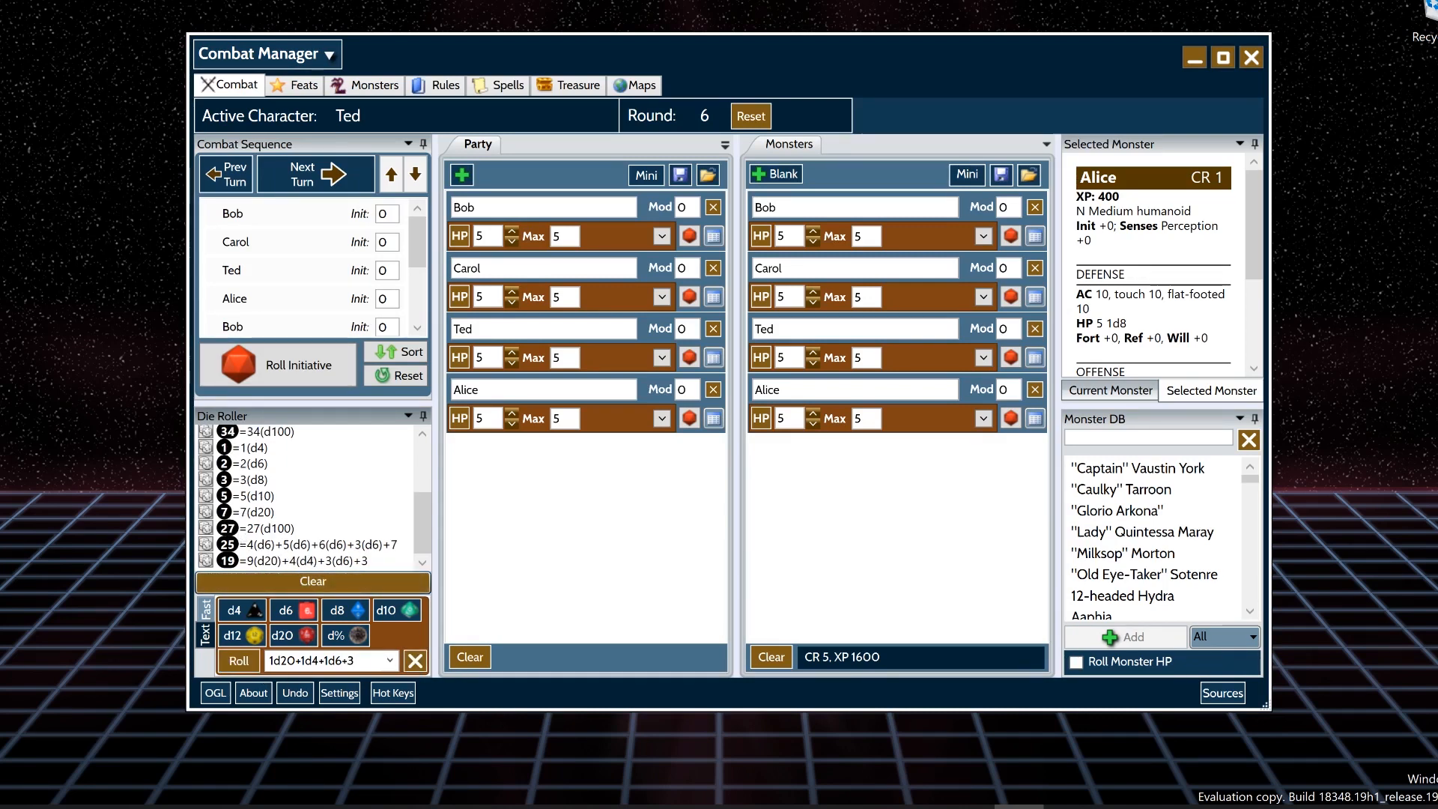
- Reroll the latest 1d20+1d4+1d6+3 entry many times from the die roller's result list
right_click(227, 564)
left_click(226, 563)
left_click(208, 563)
left_click(208, 563)
left_click(208, 563)
left_click(207, 563)
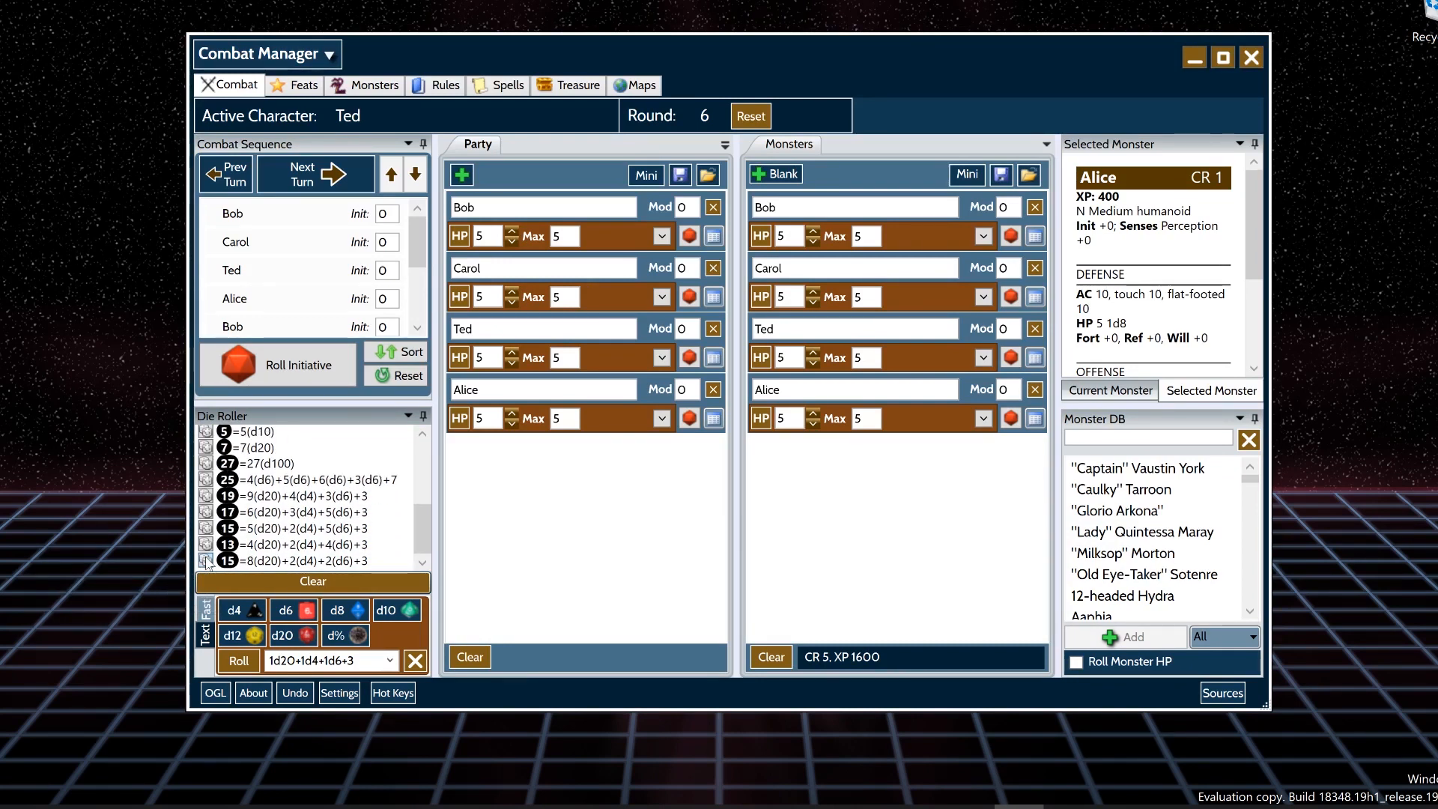
left_click(207, 563)
left_click(207, 564)
left_click(208, 563)
left_click(208, 563)
left_click(208, 563)
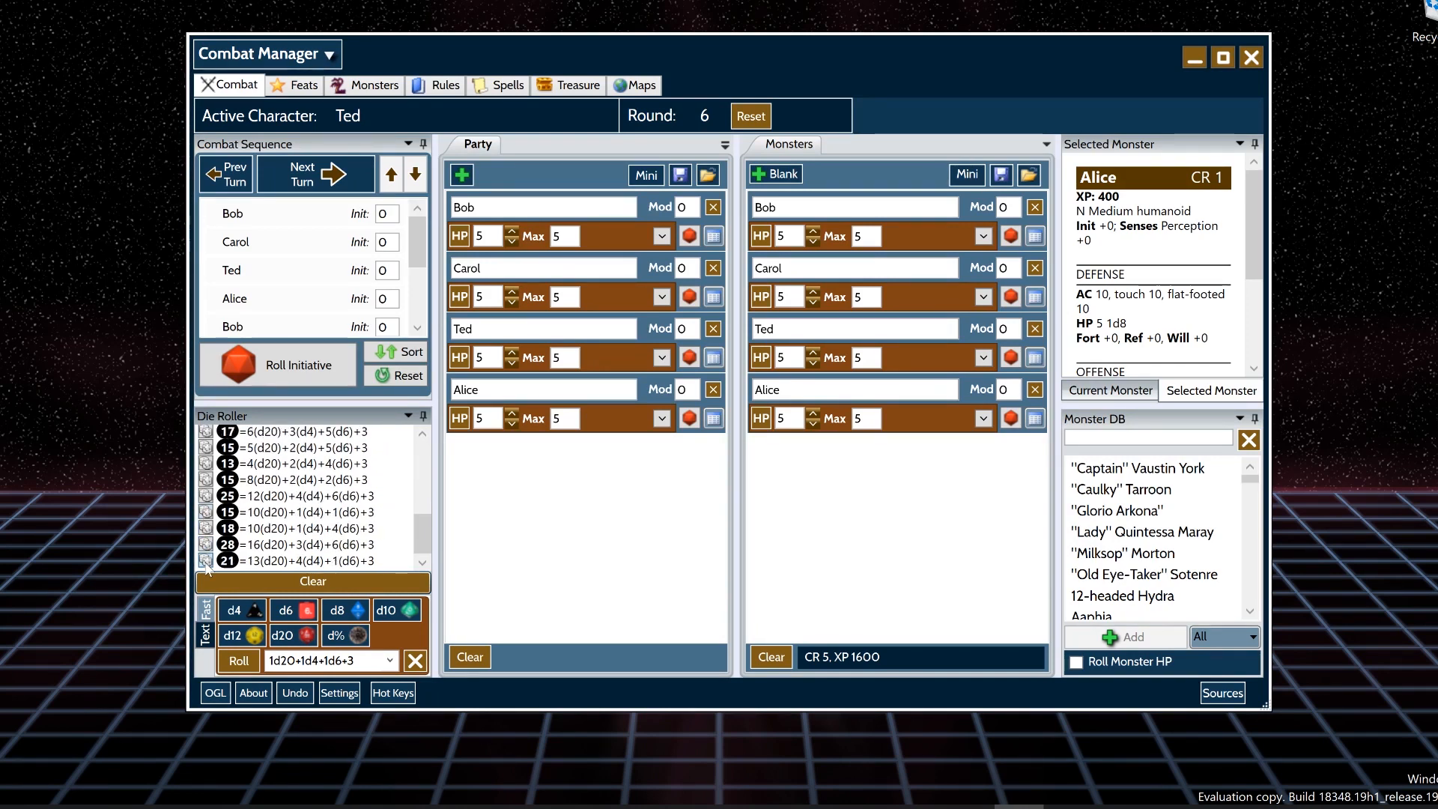
left_click(207, 563)
left_click(208, 563)
left_click(208, 563)
left_click(207, 564)
left_click(208, 563)
left_click(207, 564)
left_click(208, 563)
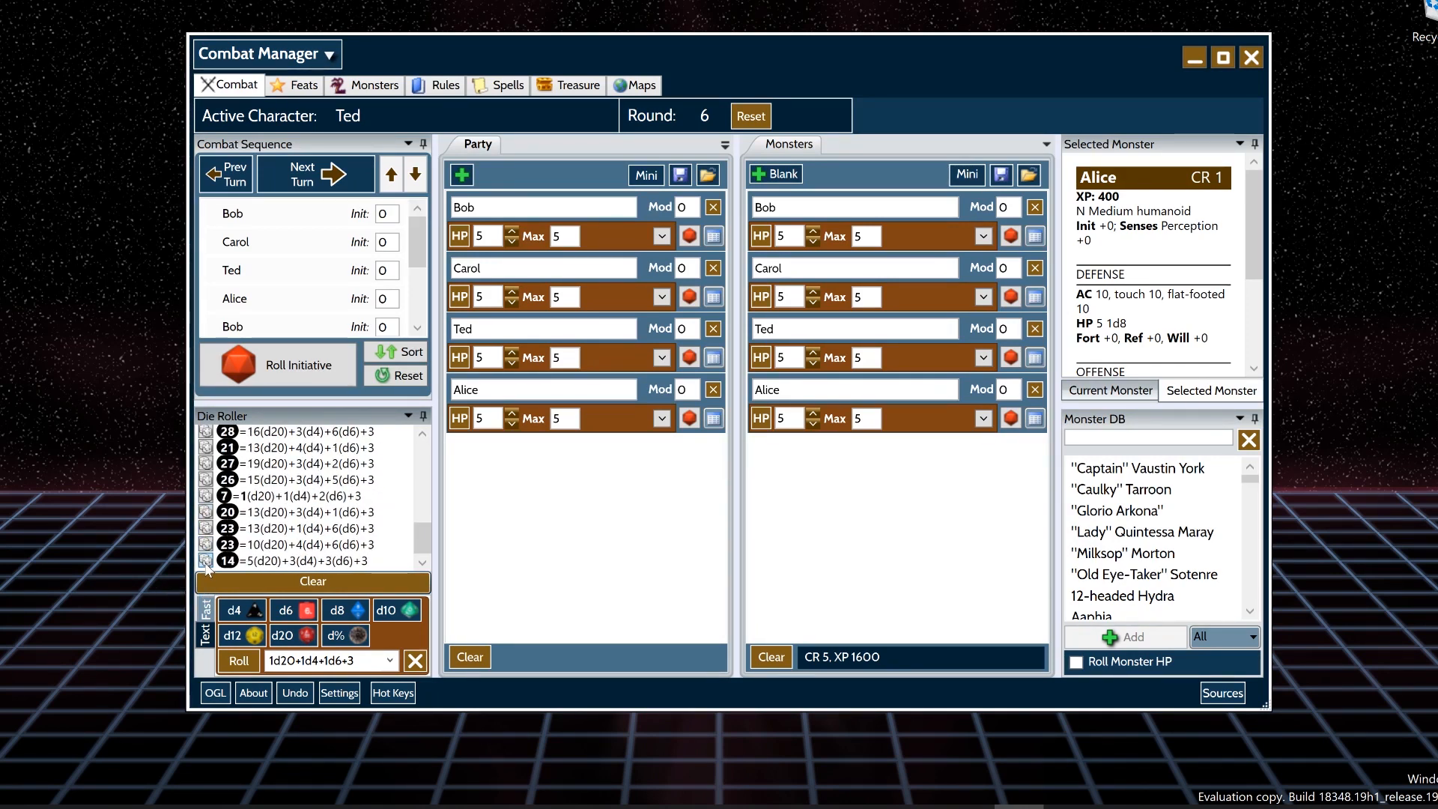
left_click(207, 564)
left_click(207, 563)
left_click(207, 563)
left_click(208, 563)
left_click(208, 563)
left_click(208, 563)
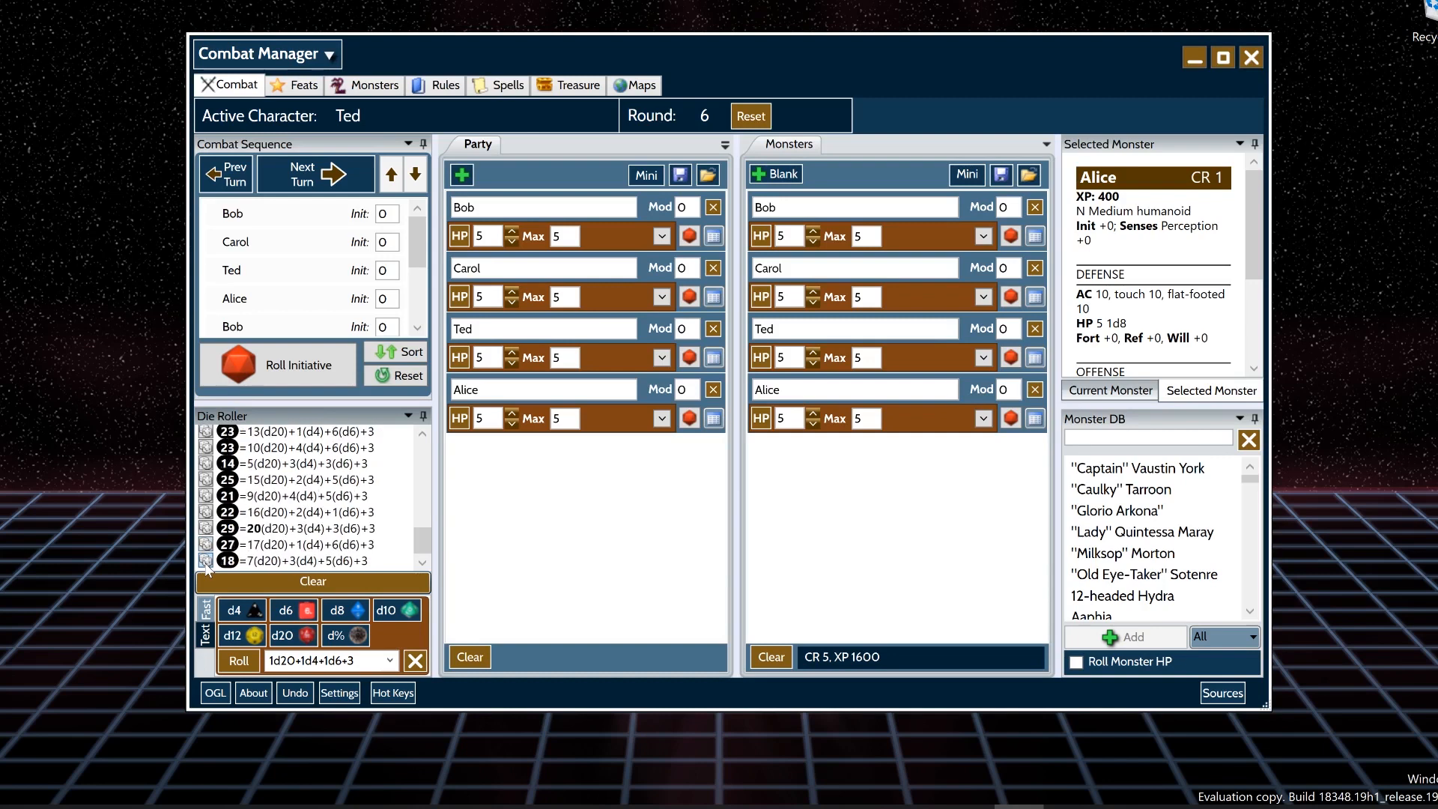
left_click(207, 564)
left_click(208, 563)
left_click(207, 563)
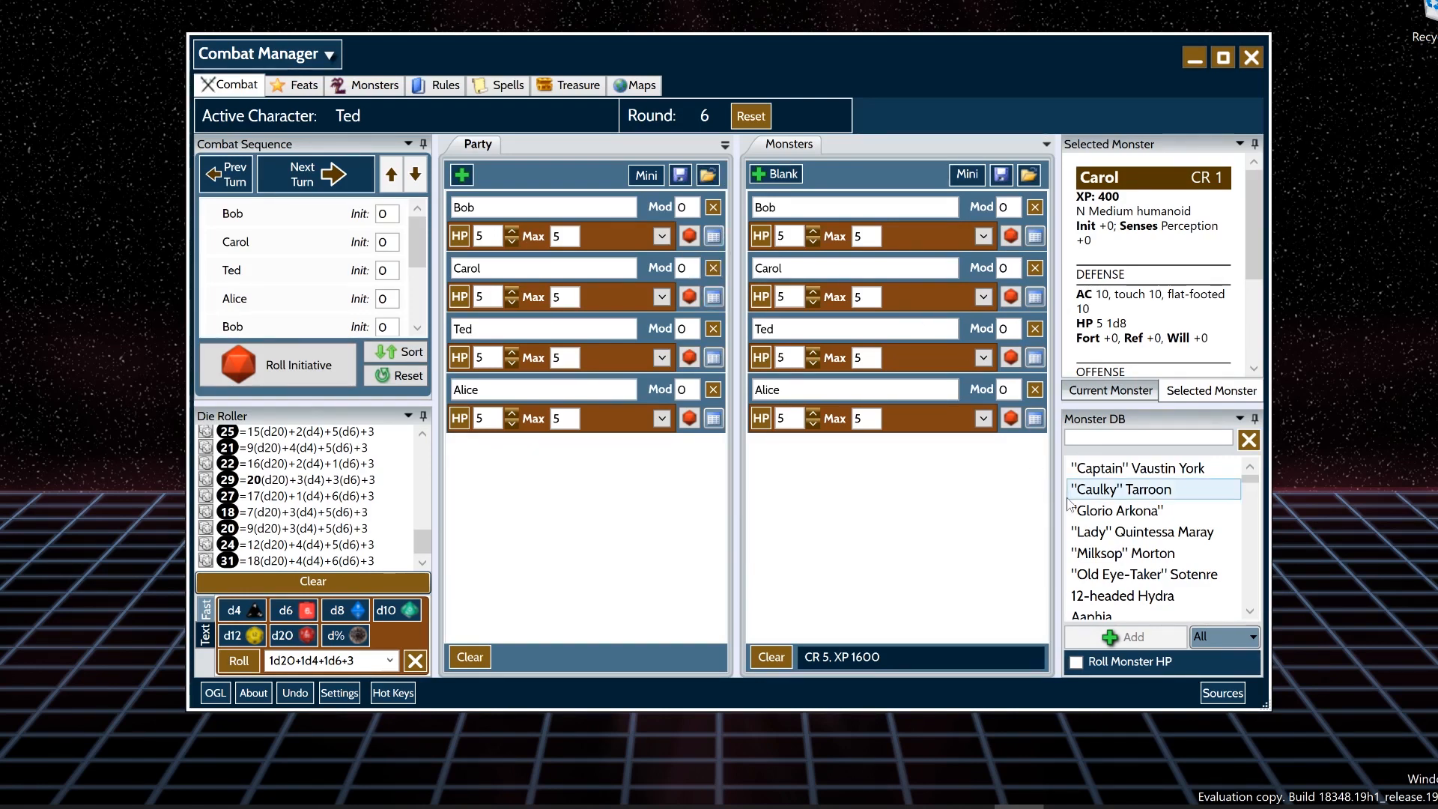
- Search the monster database for "Ogre" and add the standard Ogre to the monster list
scroll(1101, 536, "down", 1)
scroll(1101, 535, "down", 15)
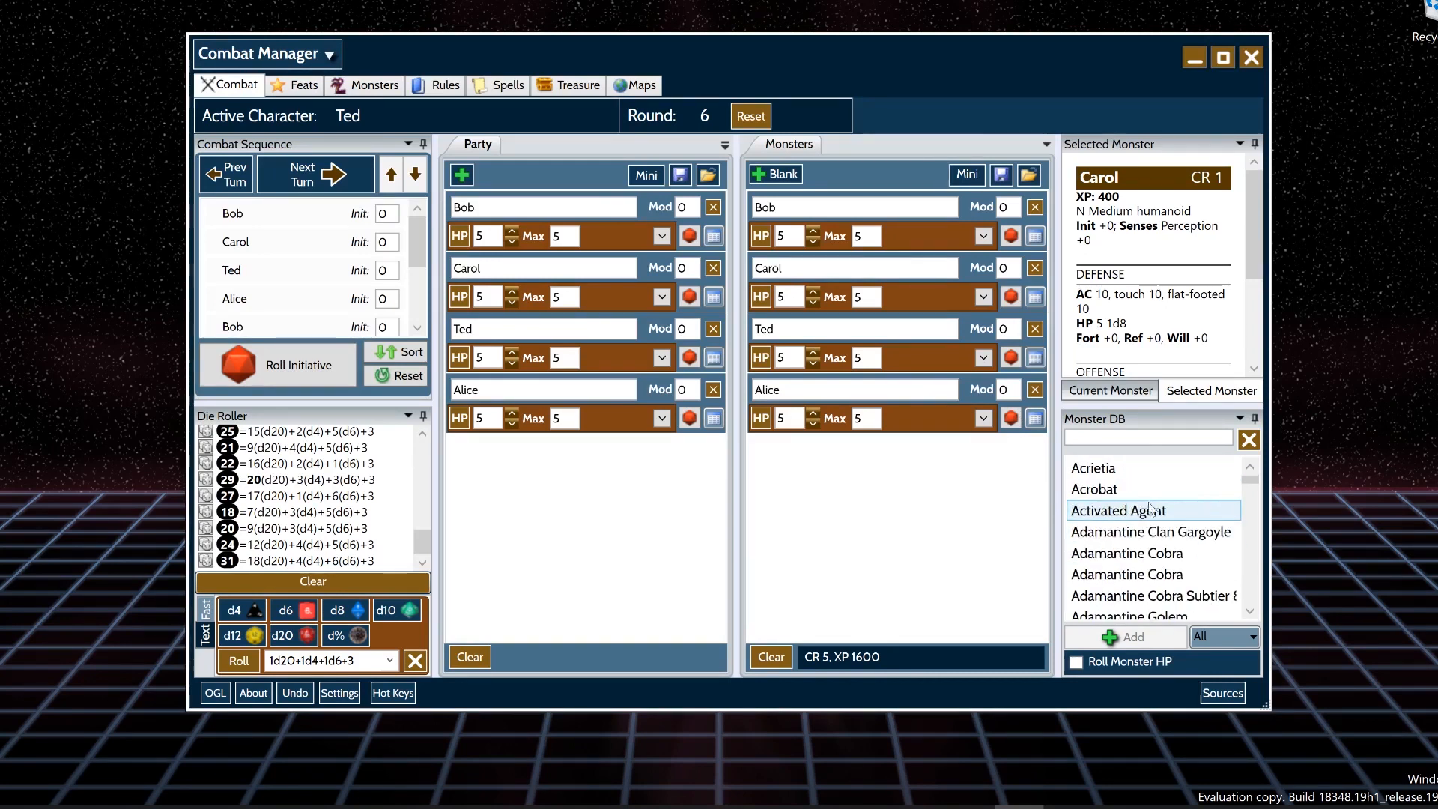
left_click(1123, 444)
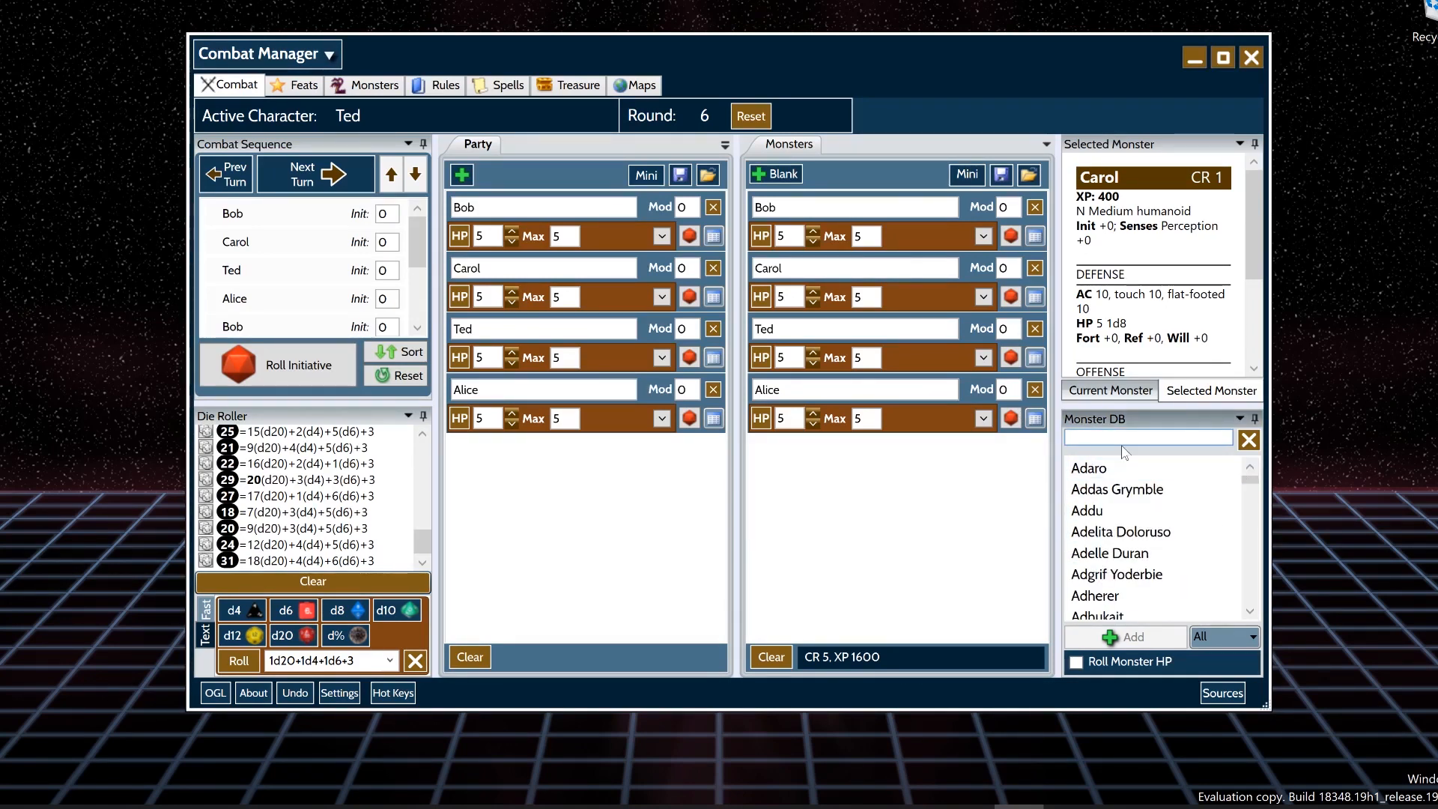
type("Ogre")
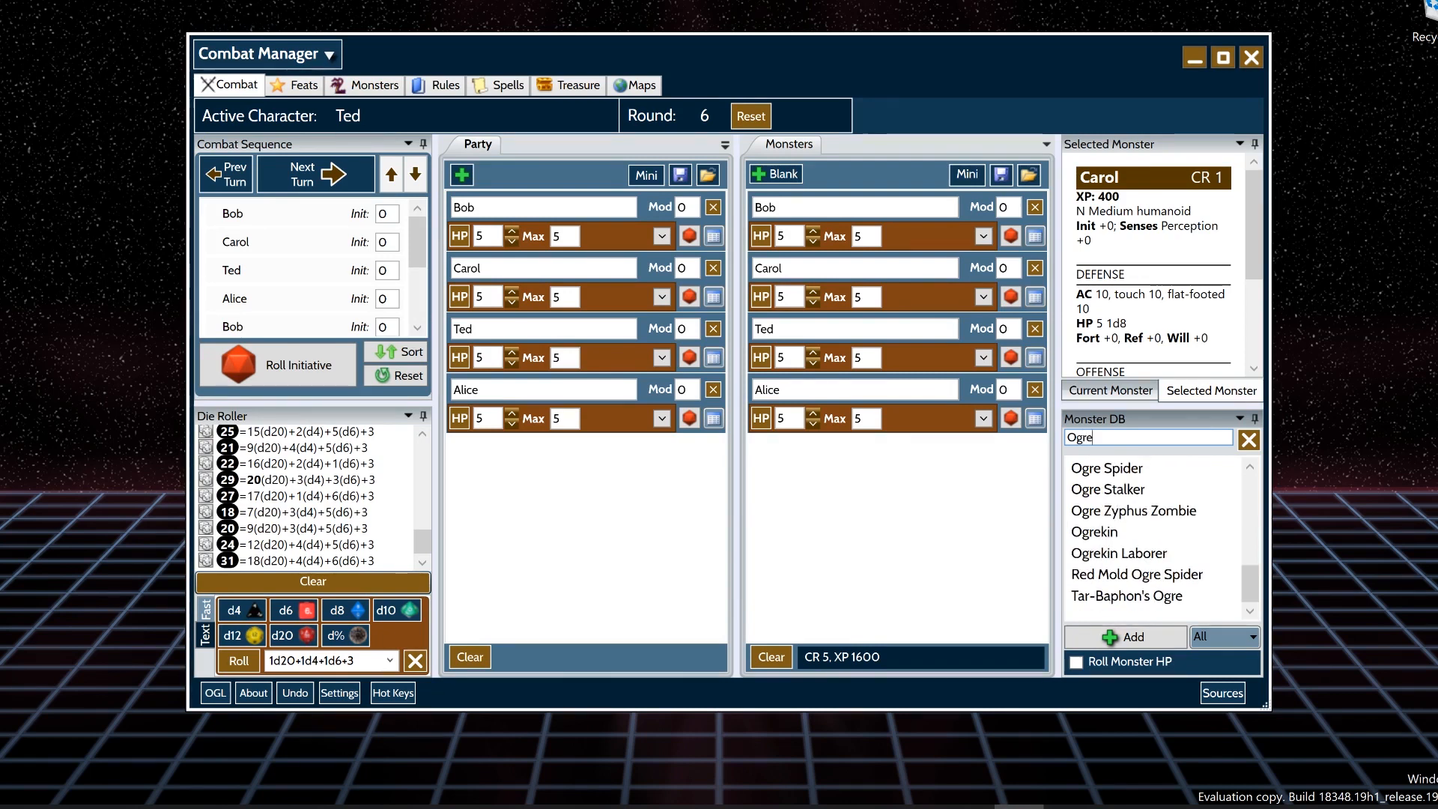
scroll(1093, 510, "up", 10)
left_click(1092, 554)
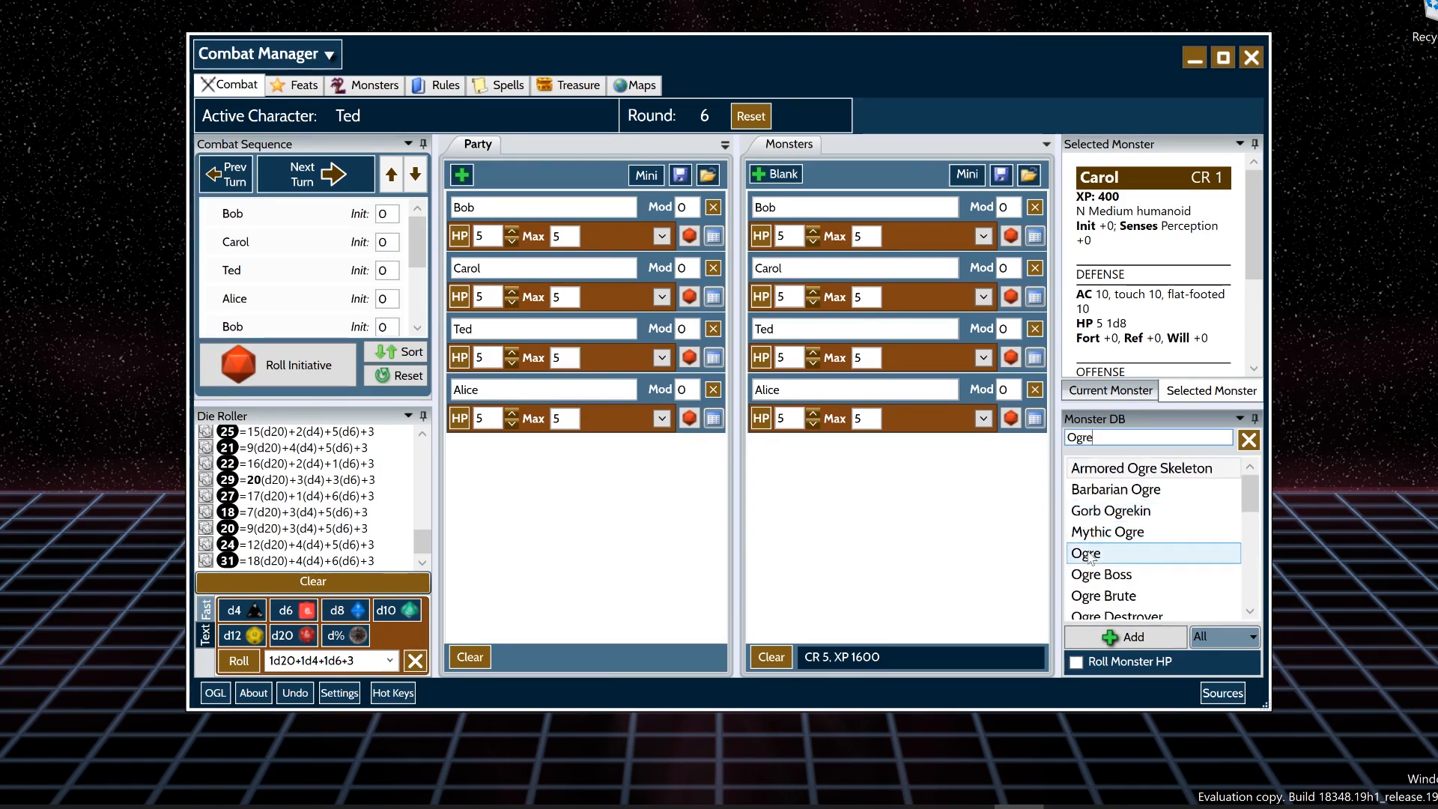
left_click(1116, 638)
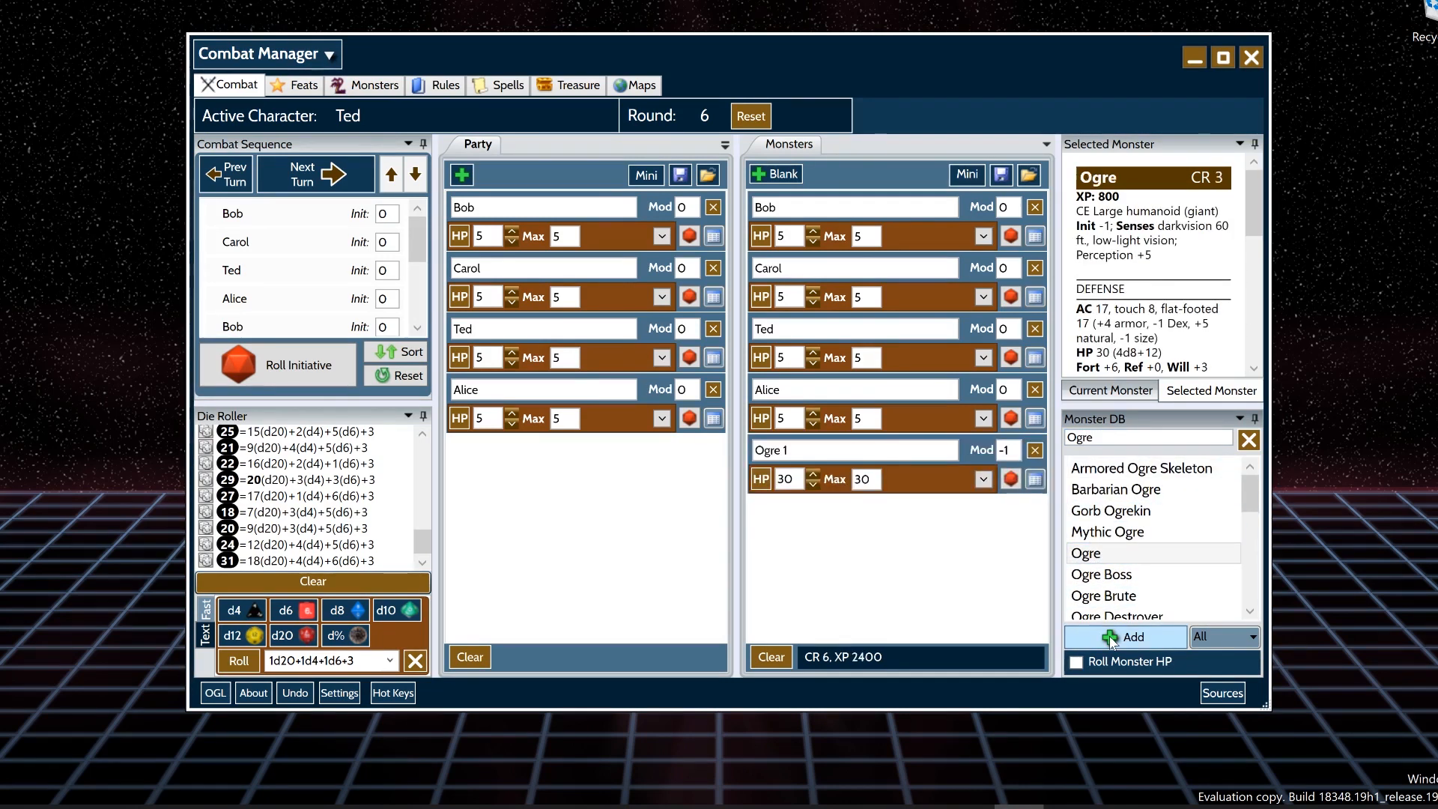
- Expand the added ogre's details and open the creature in the Monster Editor
left_click(1034, 480)
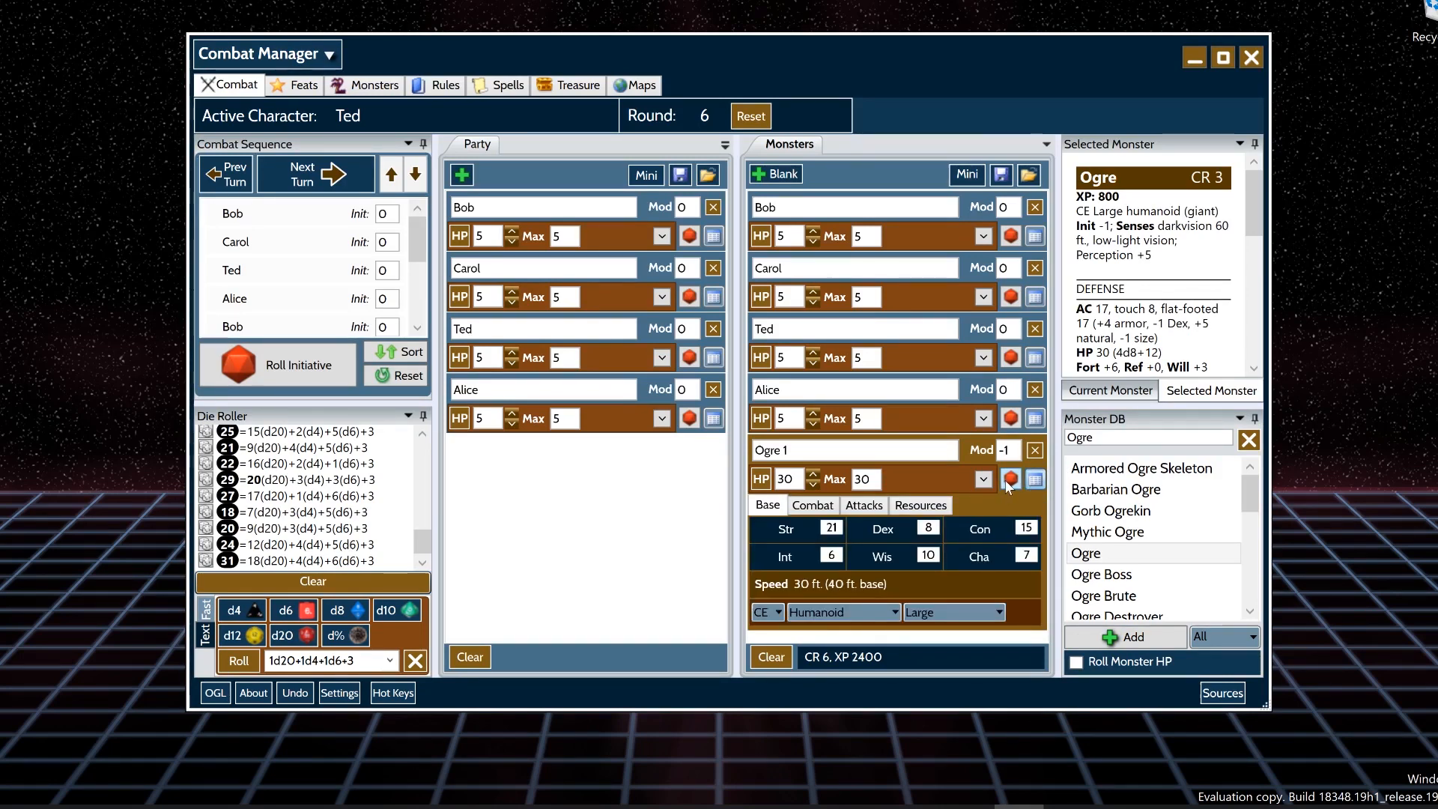
right_click(1008, 483)
mouse_move(943, 94)
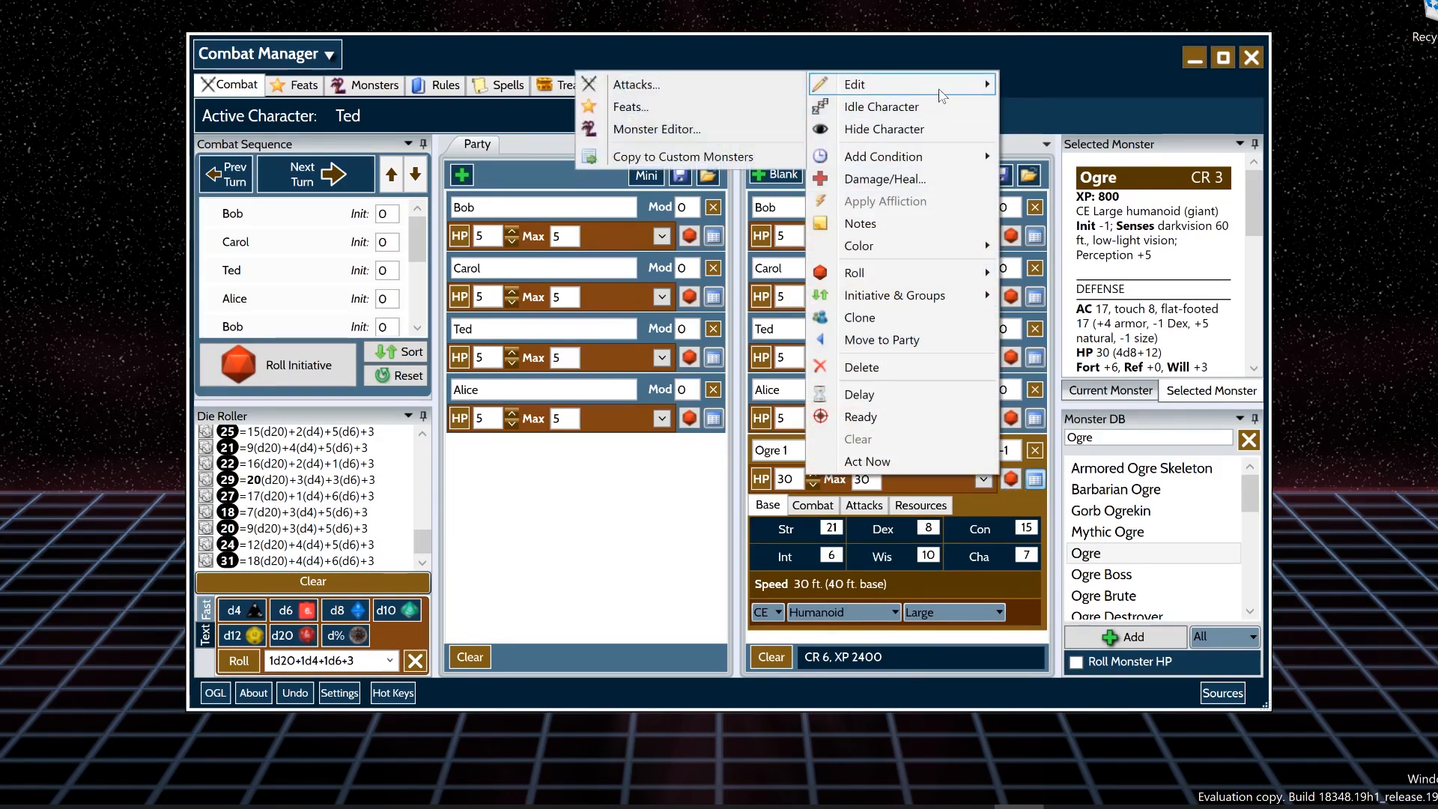
left_click(693, 131)
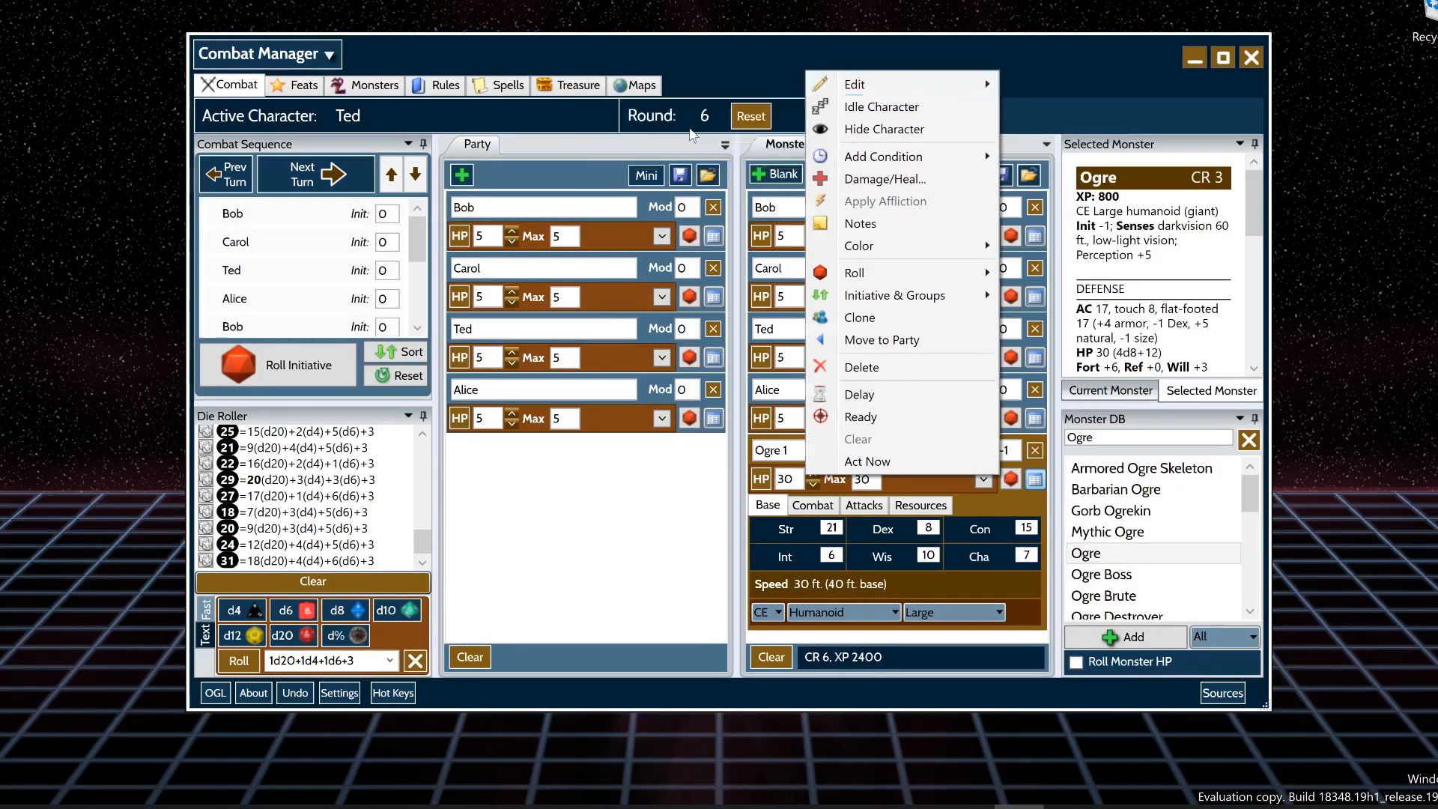
left_click_drag(663, 139, 966, 96)
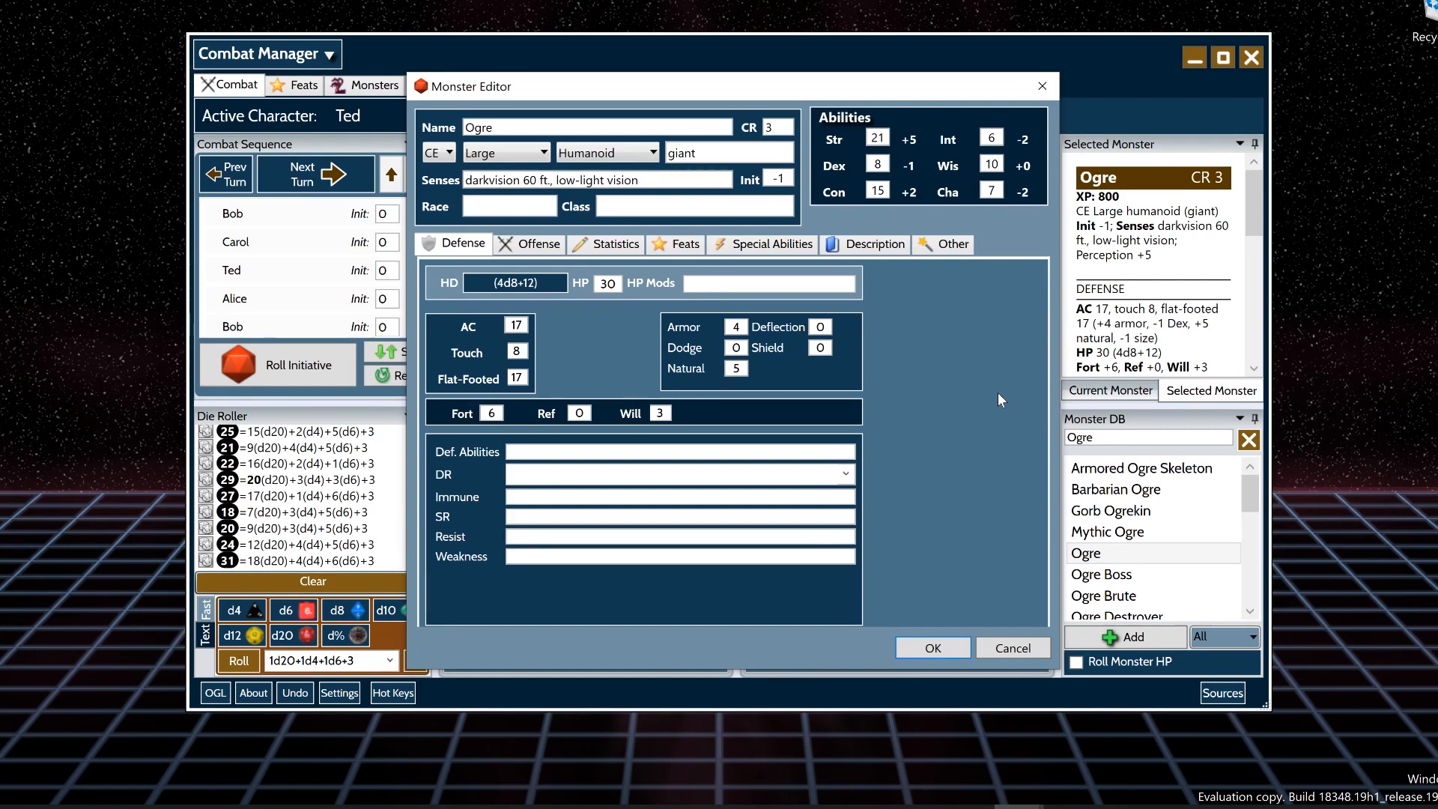
- Examine the creature type options for the ogre in the Monster Editor, leaving the type as Humanoid
left_click(614, 153)
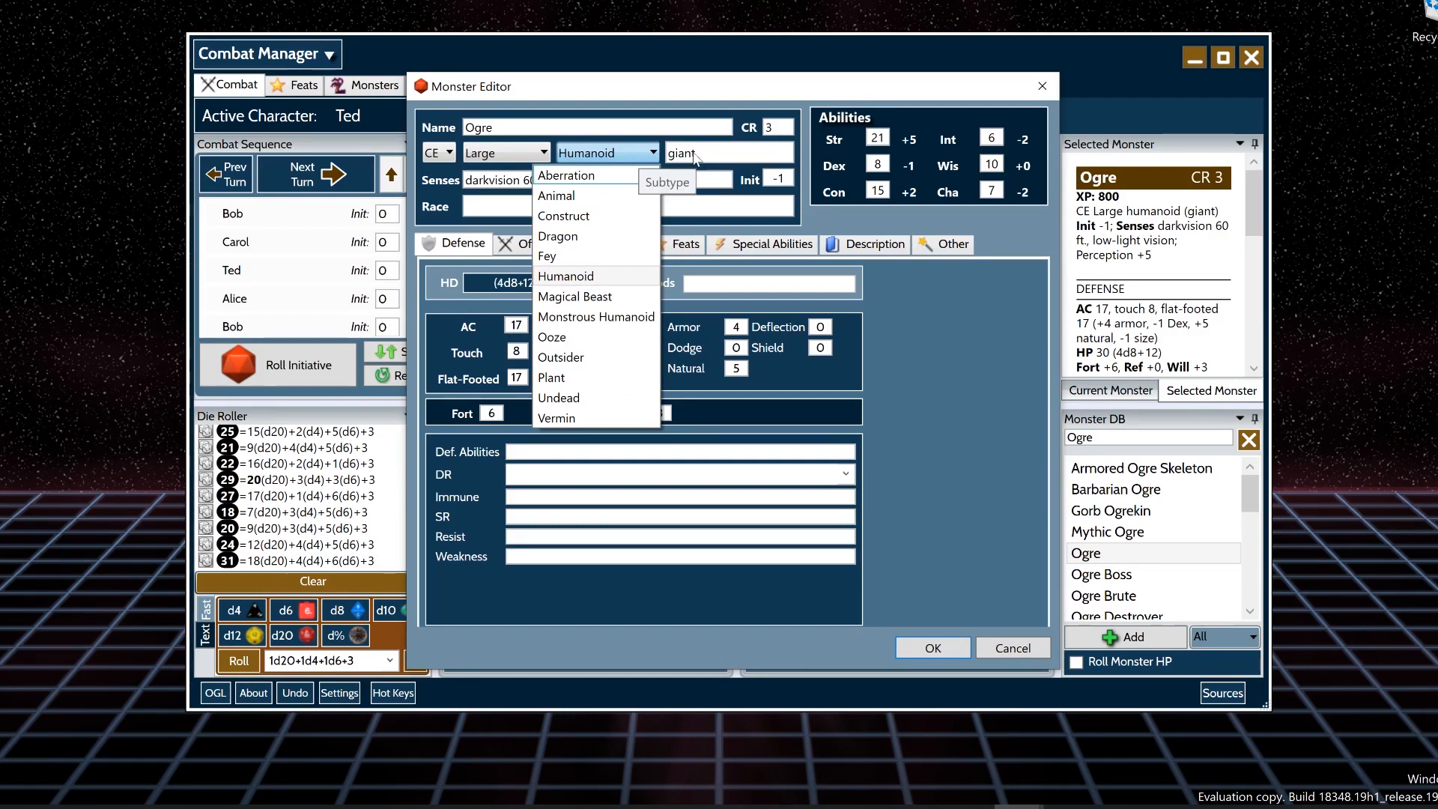
left_click(650, 157)
left_click(649, 162)
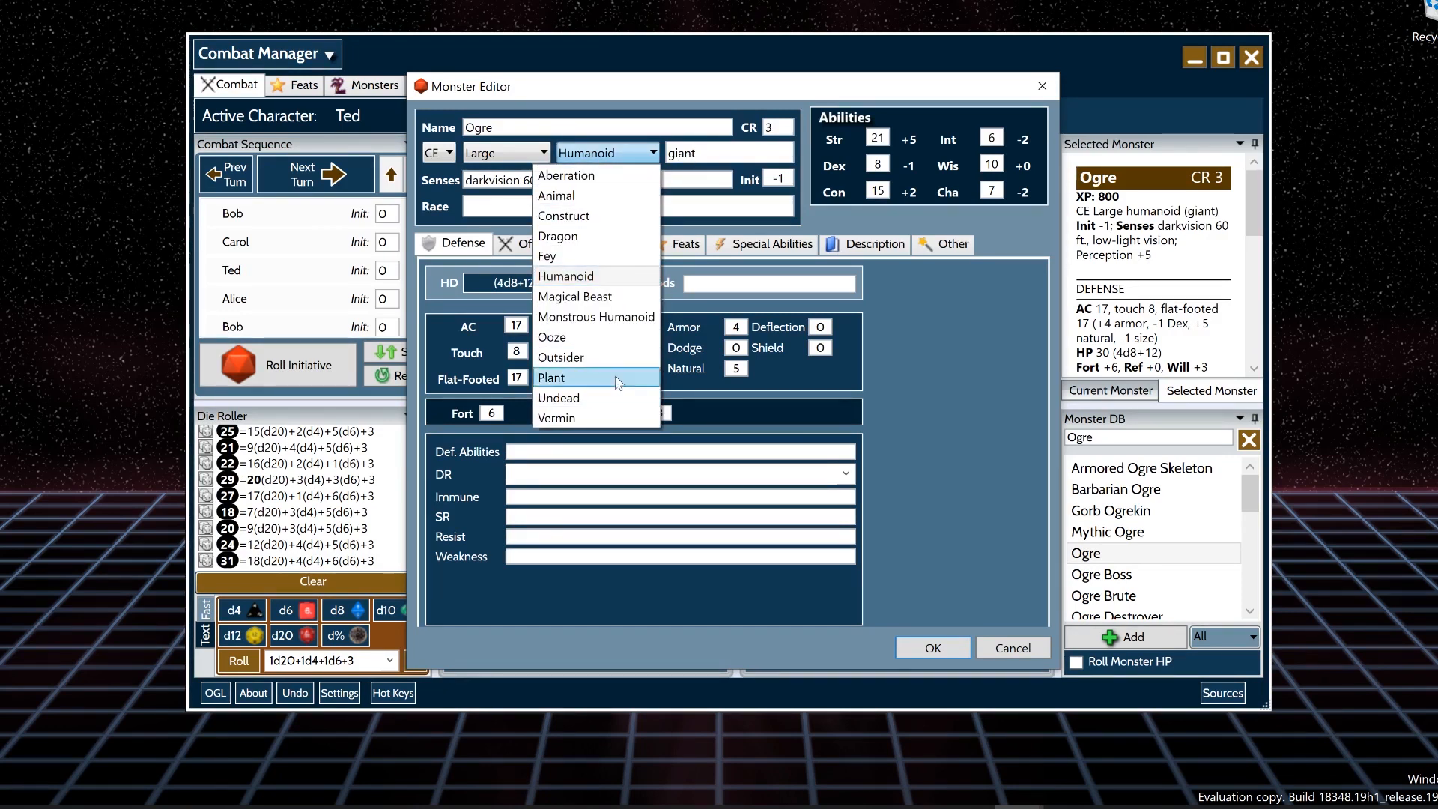
left_click(695, 155)
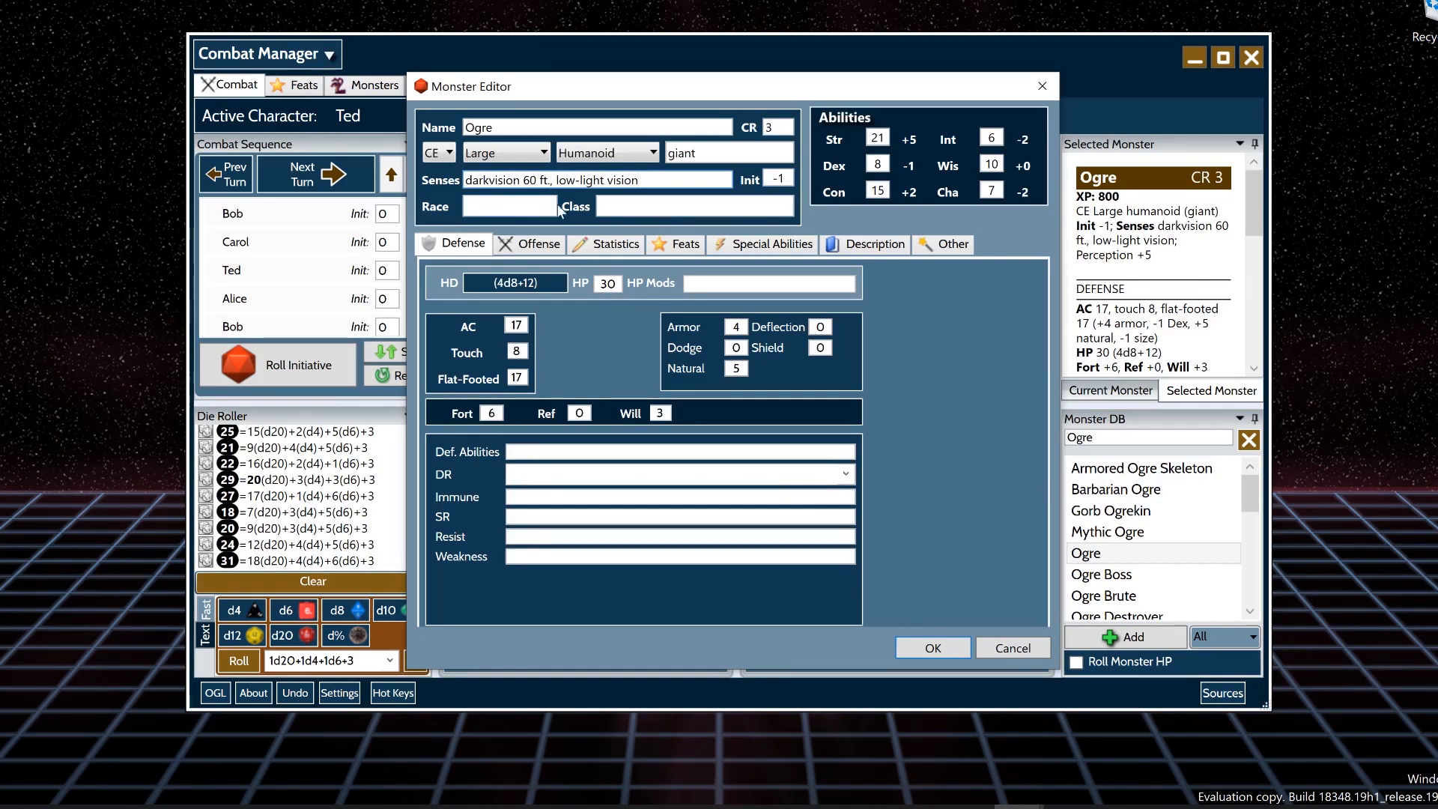
- Look through the human conjurer's statistics, special abilities, description and other details in the Monster Editor
left_click(602, 206)
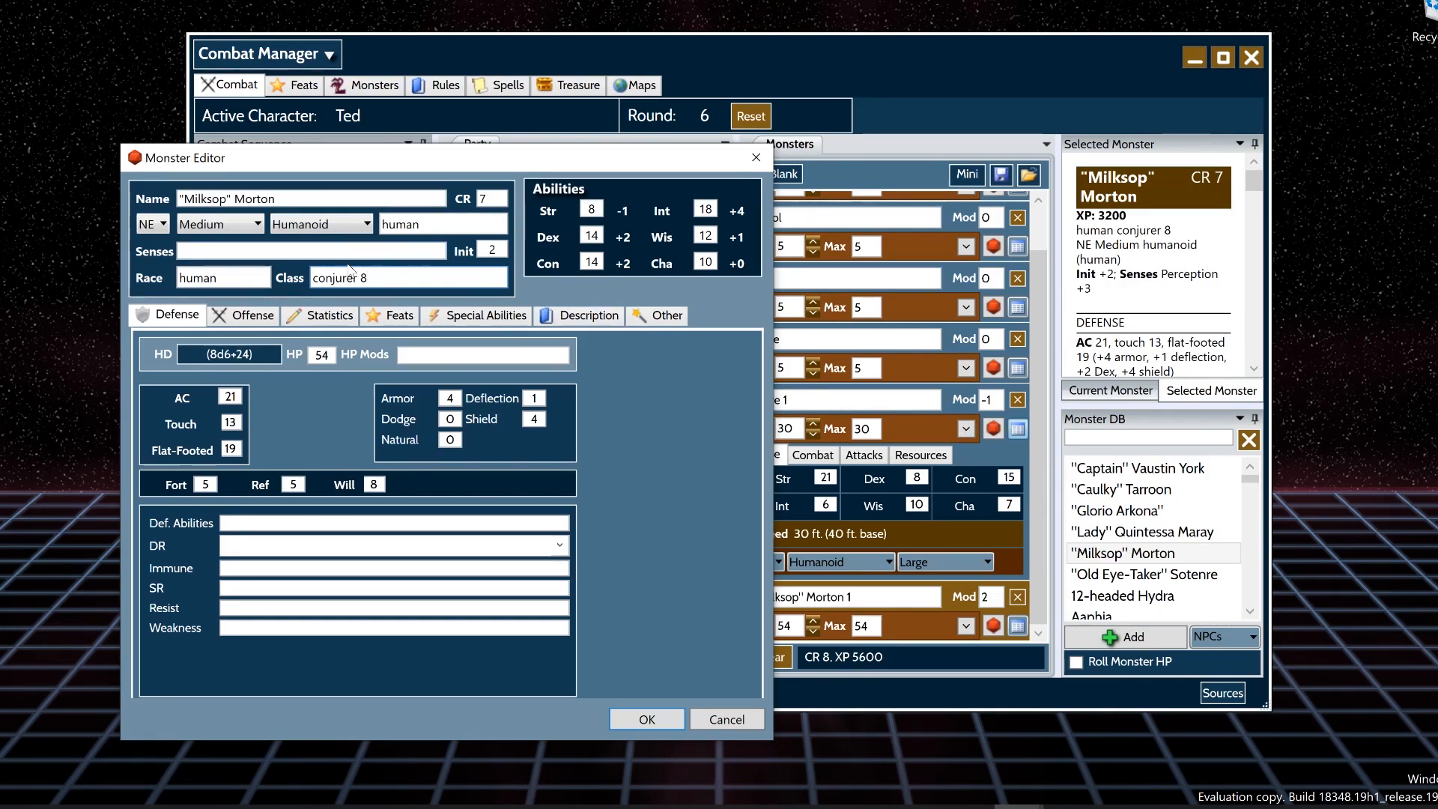
left_click(357, 317)
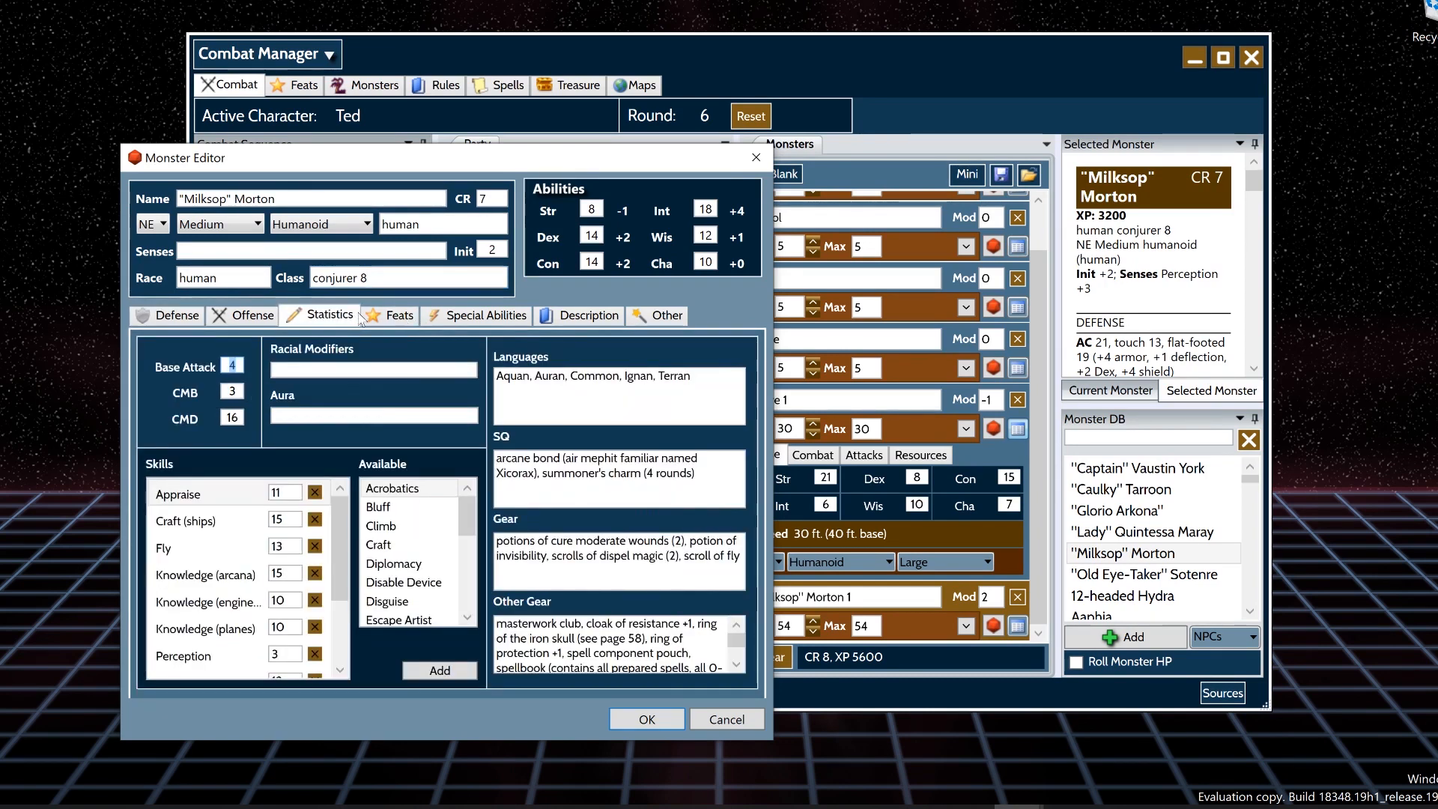
left_click(479, 315)
left_click(563, 320)
left_click(659, 315)
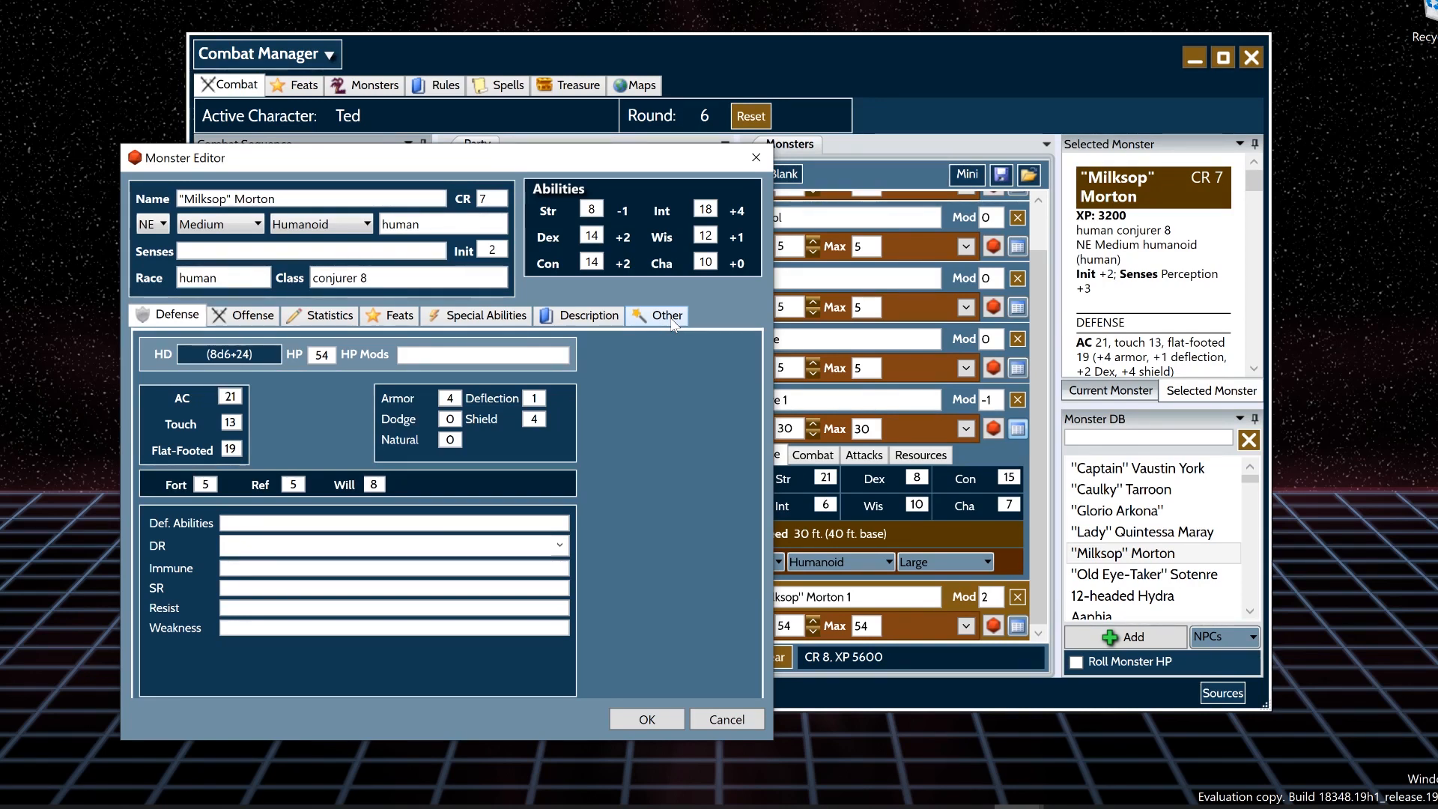
- Add one d4 to the conjurer's 8d6+24 hit dice roll and apply it
left_click(271, 357)
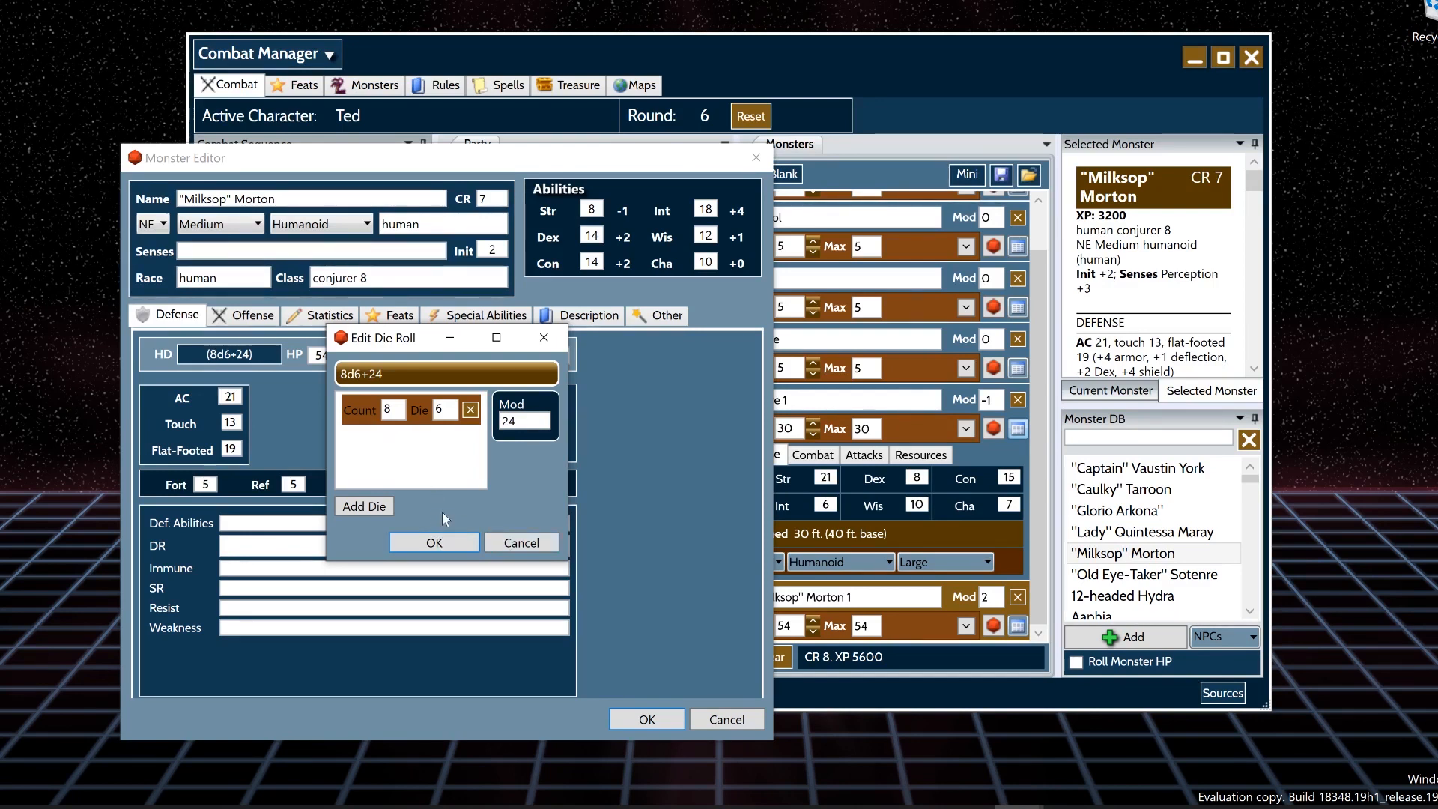
left_click(382, 508)
left_click_drag(397, 445, 303, 451)
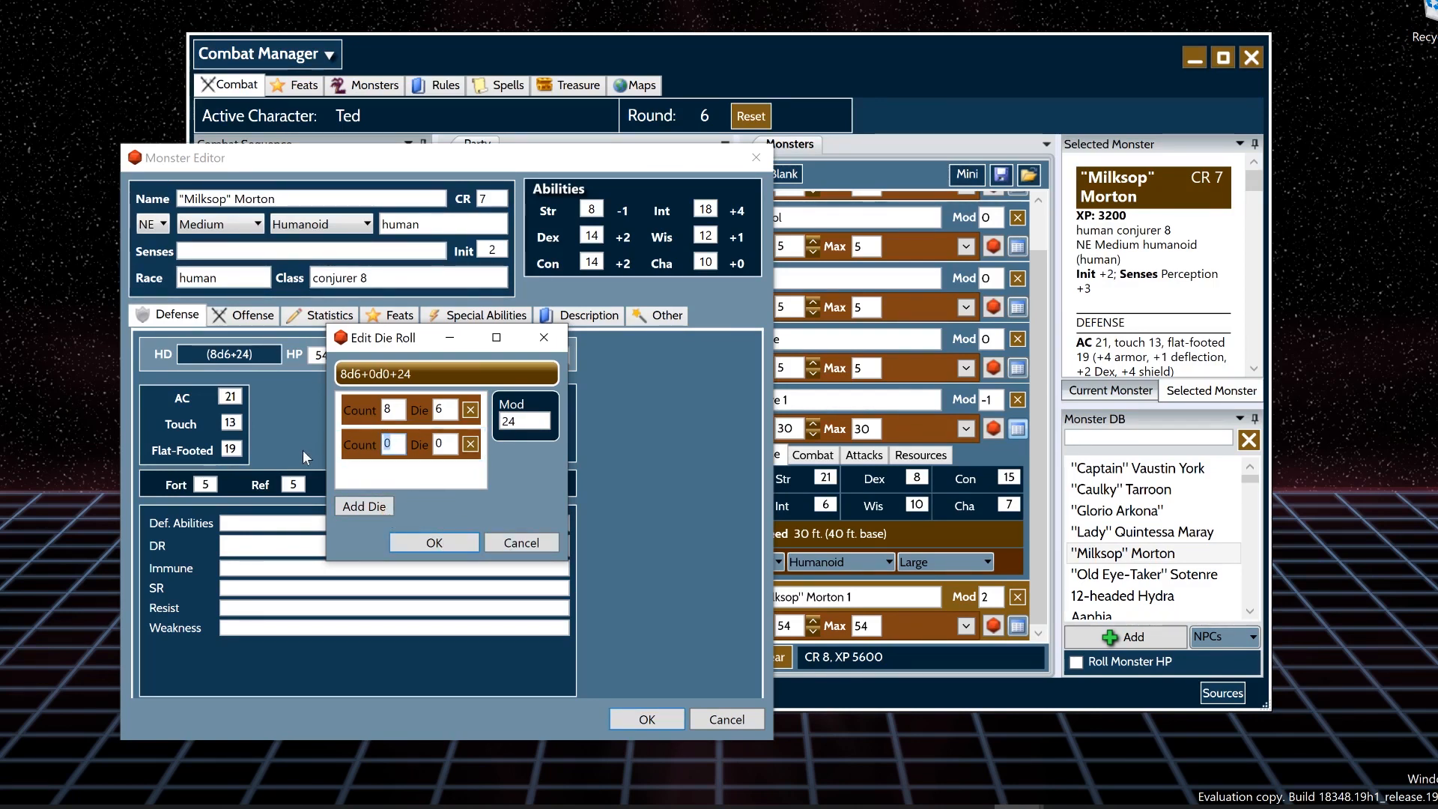
type("1")
key("Tab")
type("4")
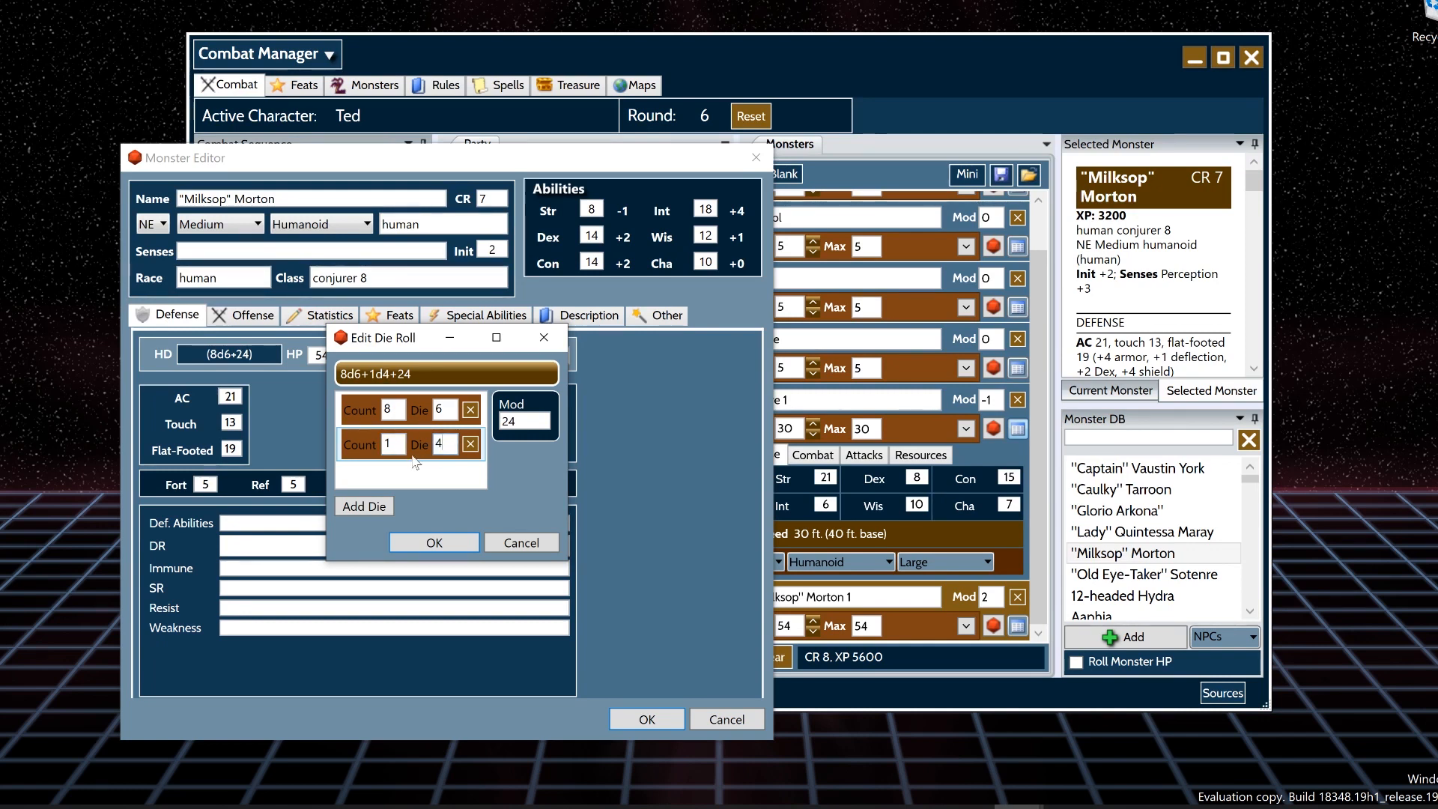
left_click(433, 542)
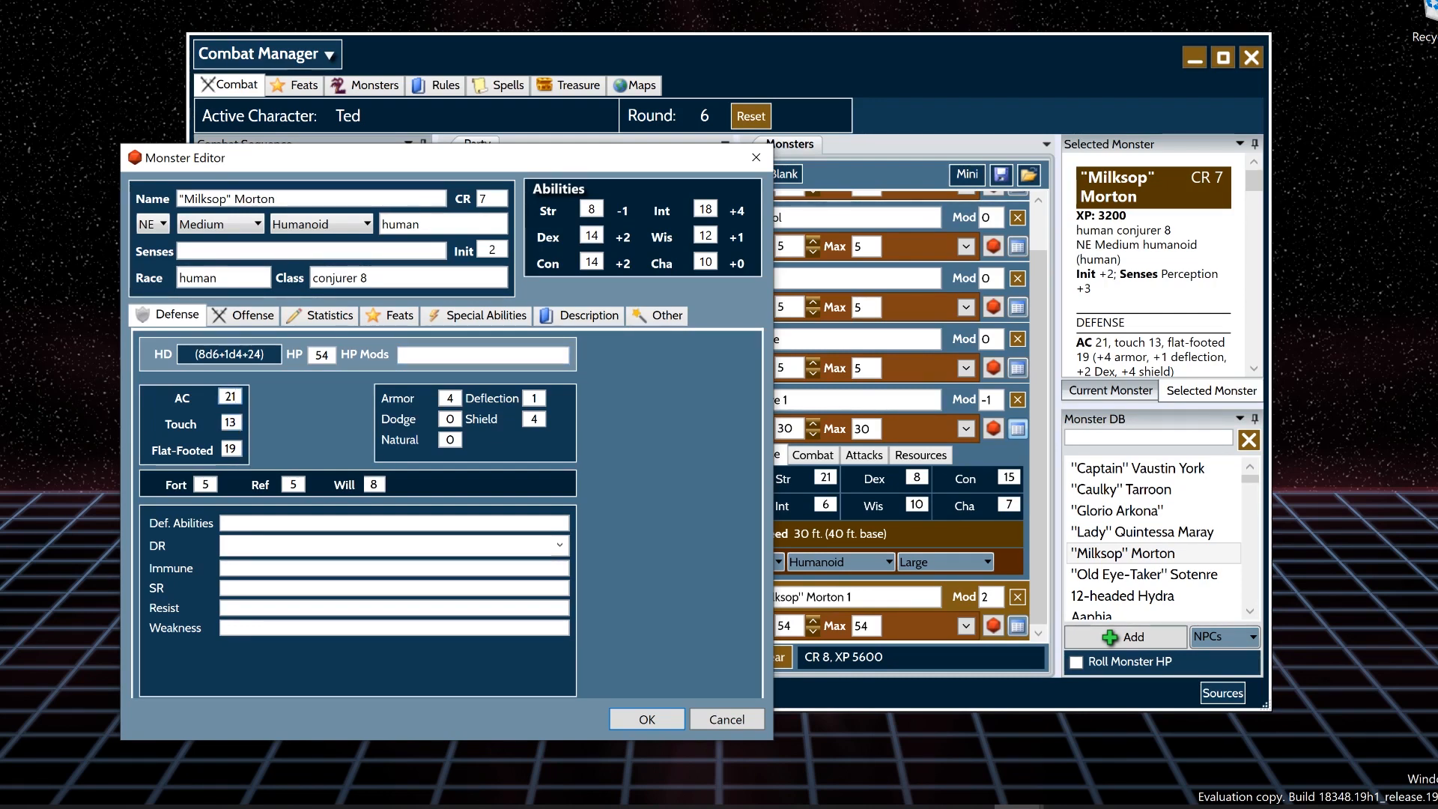
- Set the conjurer's Dexterity score to 16 in the Monster Editor
key("BackSpace")
type("0")
key("Tab")
left_click(602, 236)
key("BackSpace")
type("6")
- Set the conjurer's armor bonus to 14 among the defense values
double_click(449, 397)
type("14")
key("Tab")
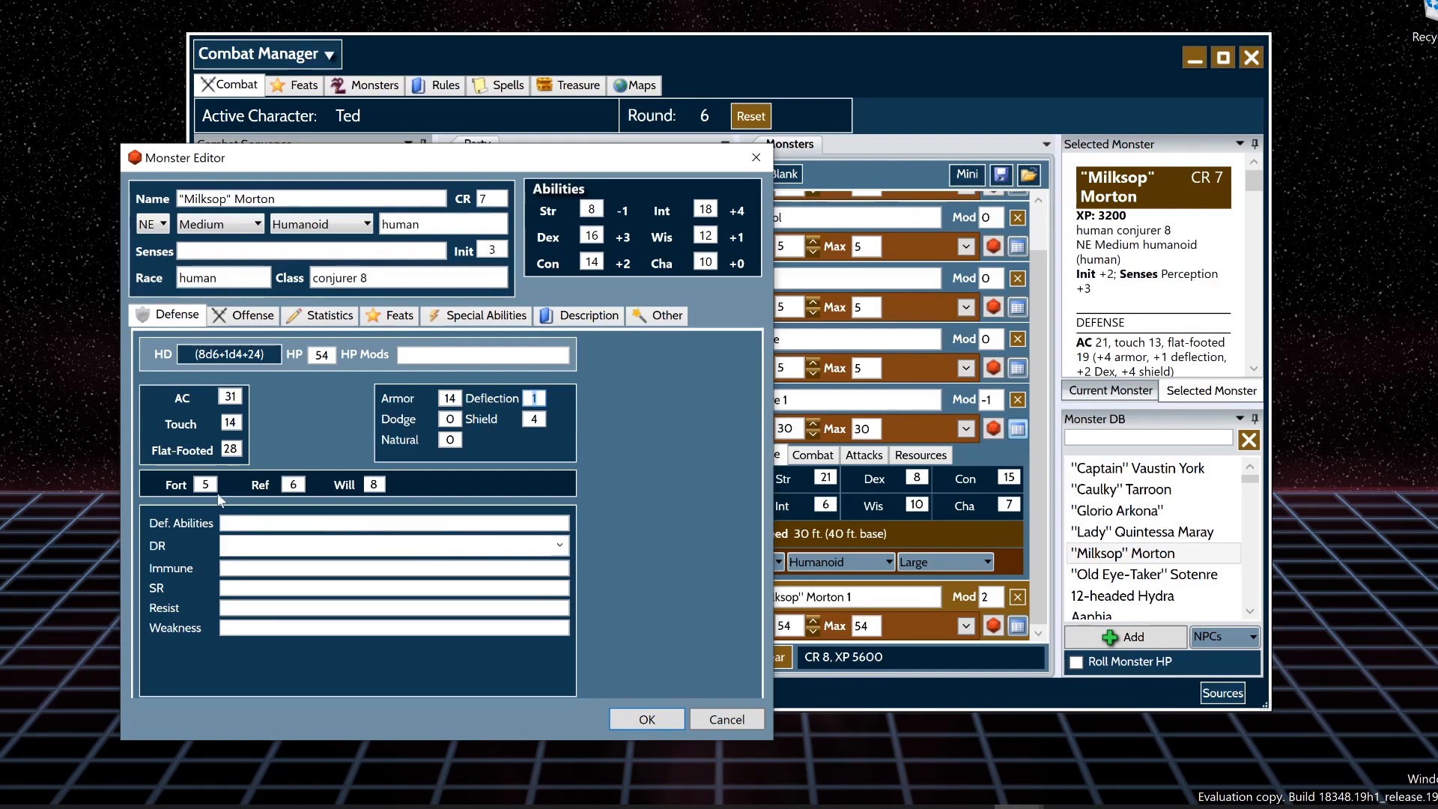
- Set the conjurer's Constitution score to 18
left_click(592, 260)
right_click(599, 258)
left_click(600, 259)
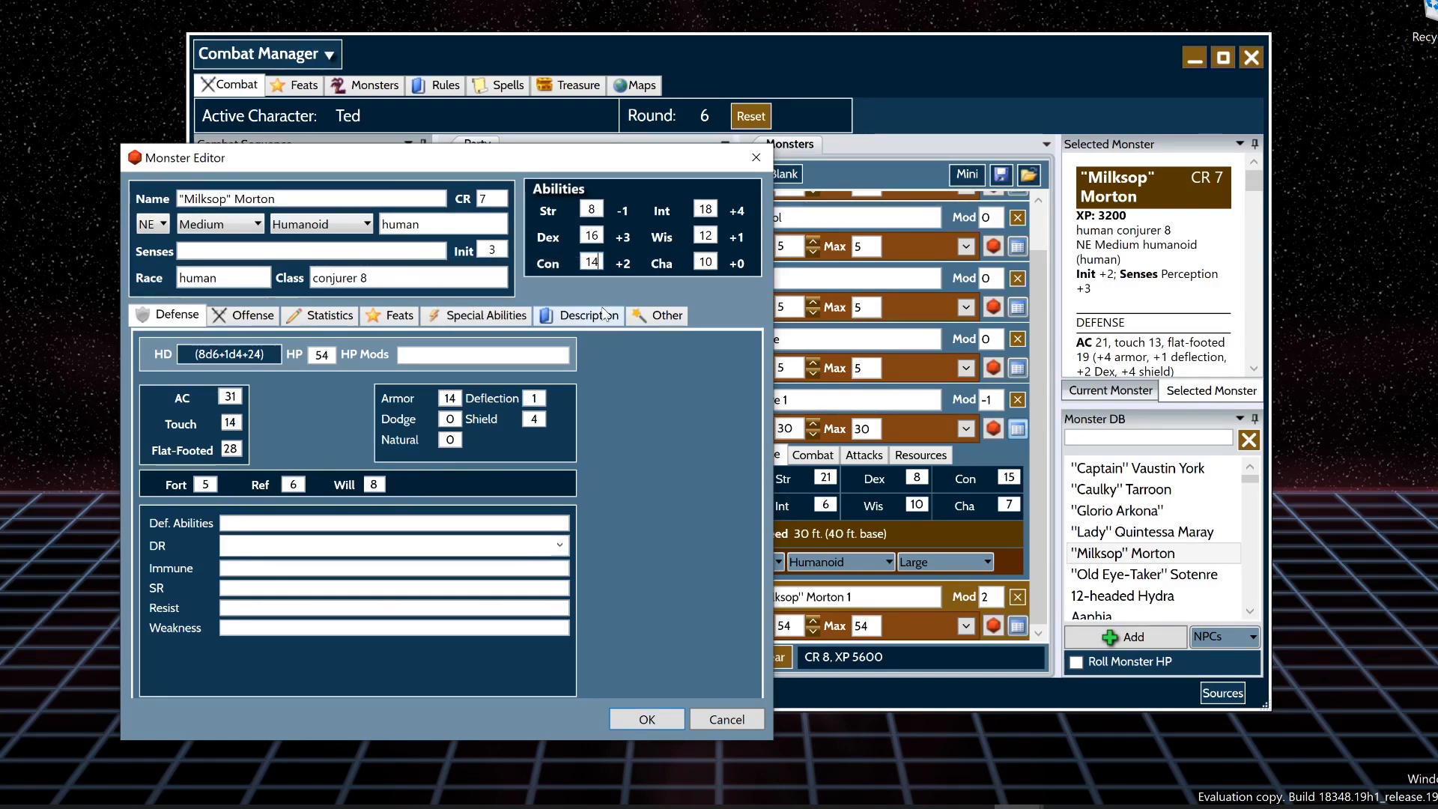
key("BackSpace")
type("8")
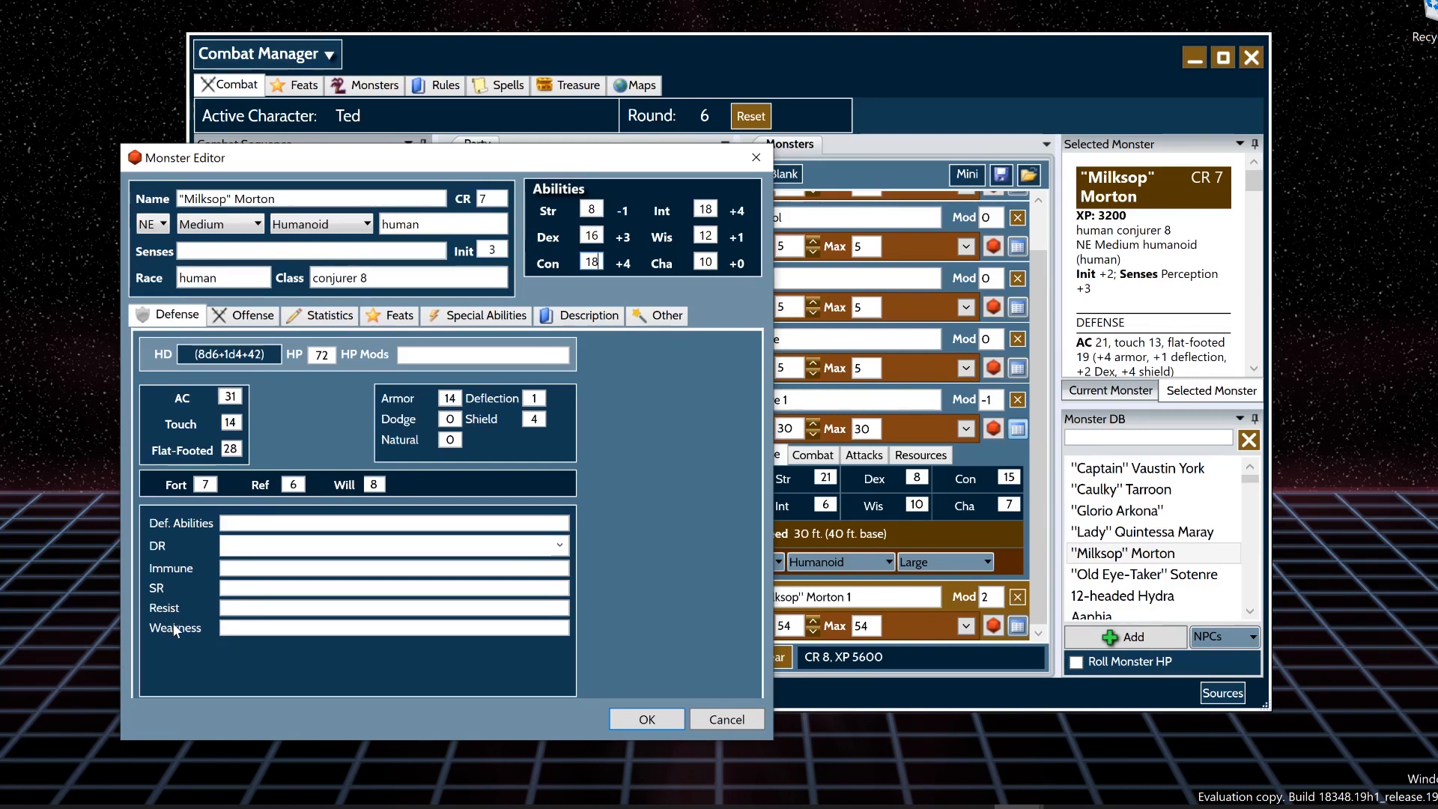
- Set the conjurer's damage reduction (DR) to 5/good and piercing
left_click(559, 545)
scroll(392, 464, "down", 12)
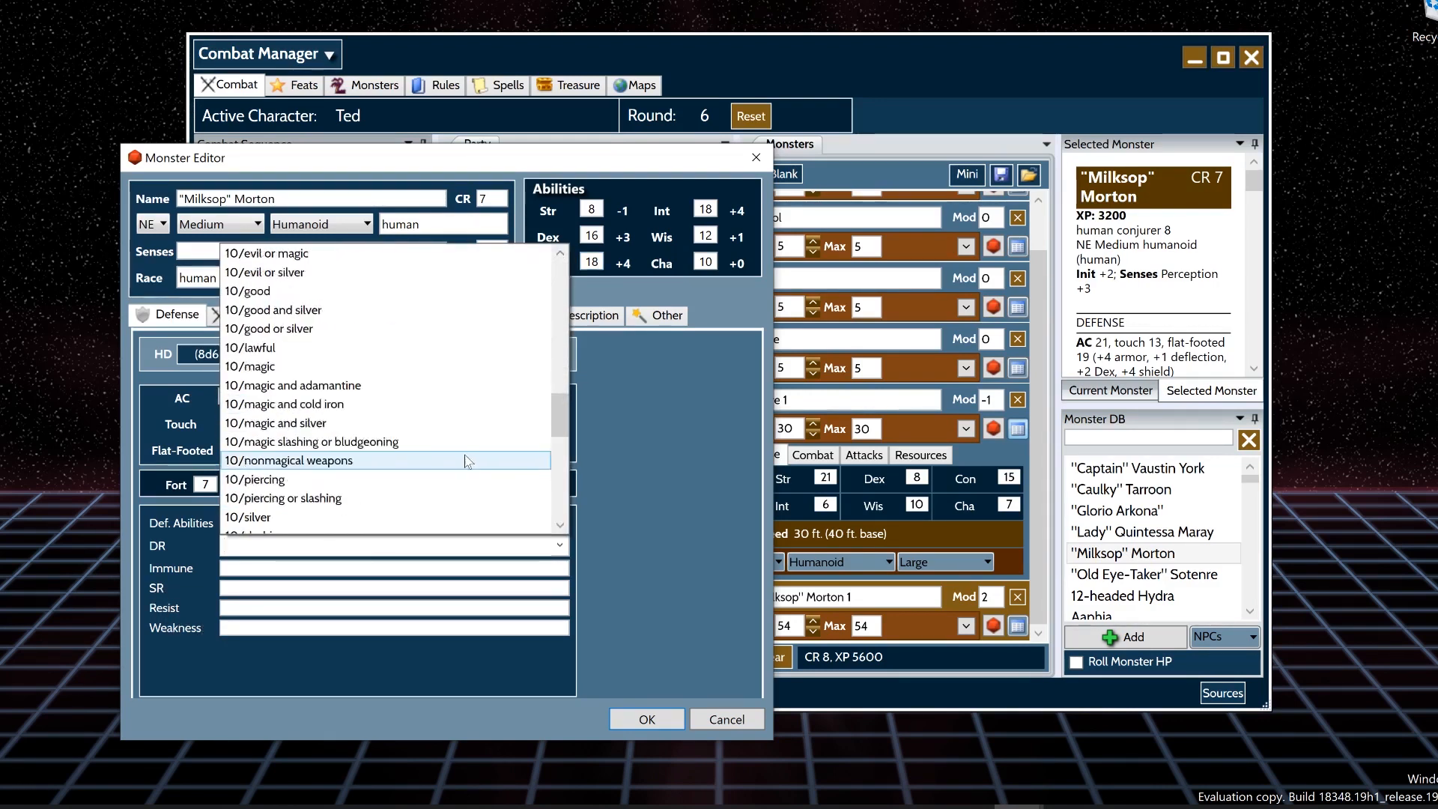
scroll(300, 513, "up", 15)
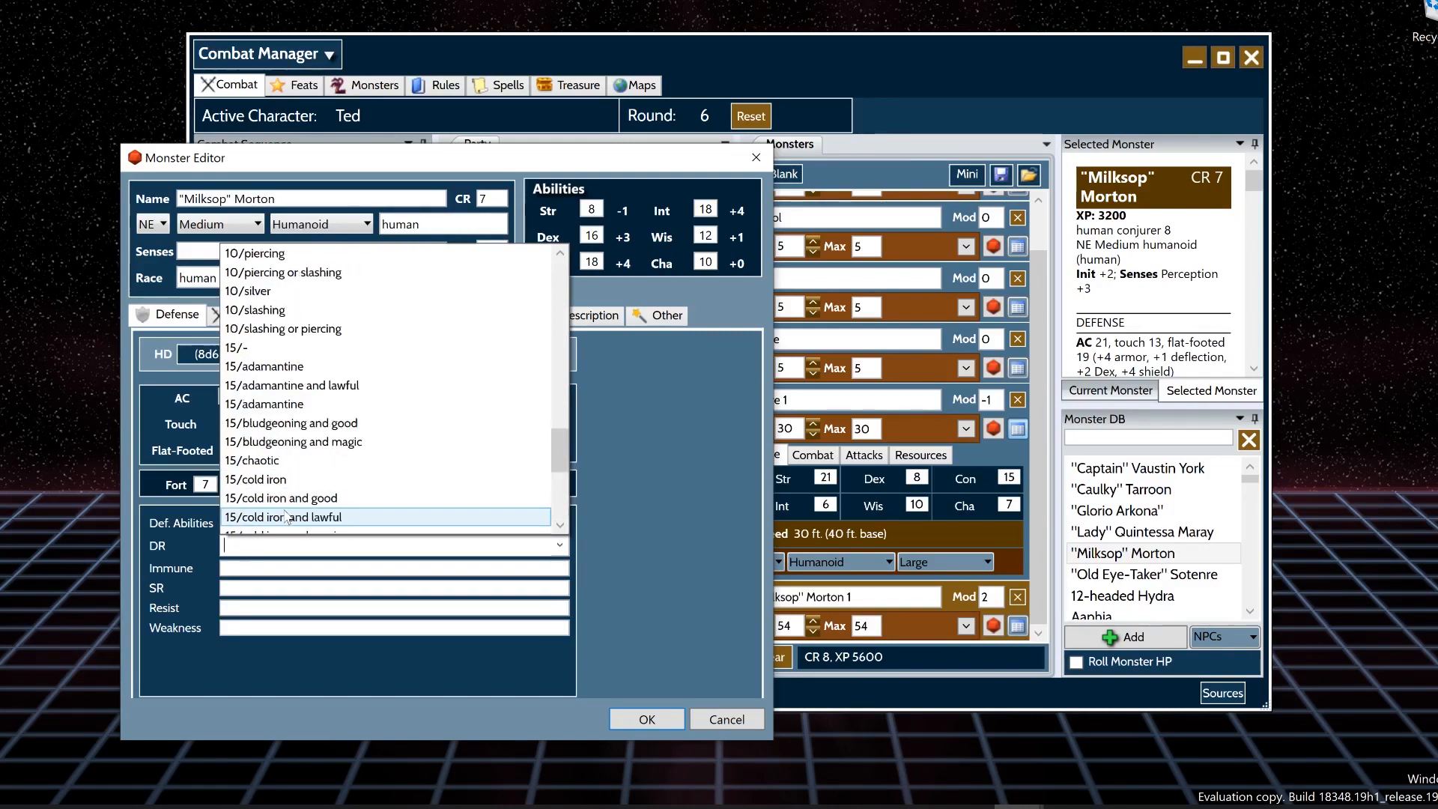
scroll(291, 516, "up", 6)
left_click(291, 476)
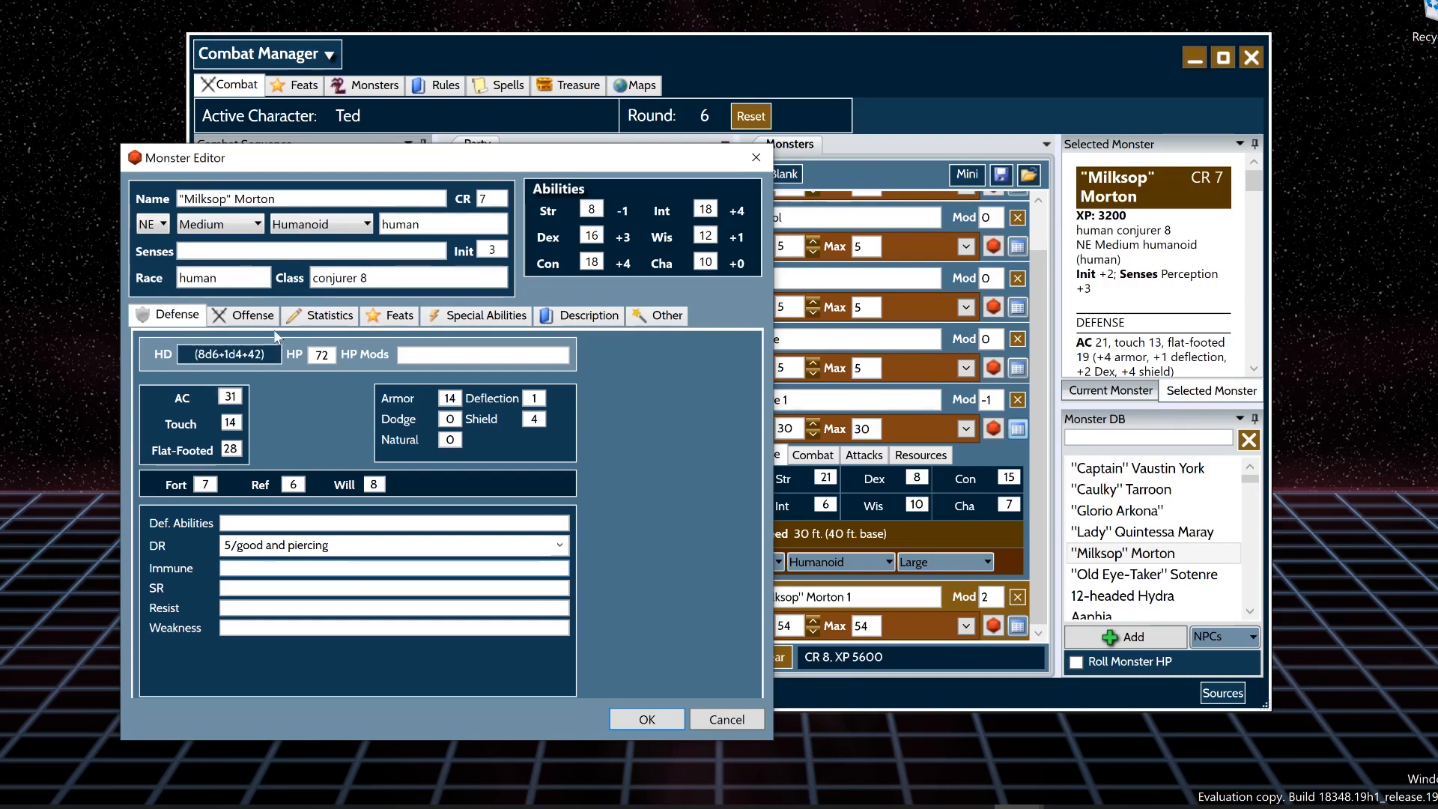
- Review the conjurer's offense details and the manual attacks editor, leaving the attacks as they are
left_click(245, 315)
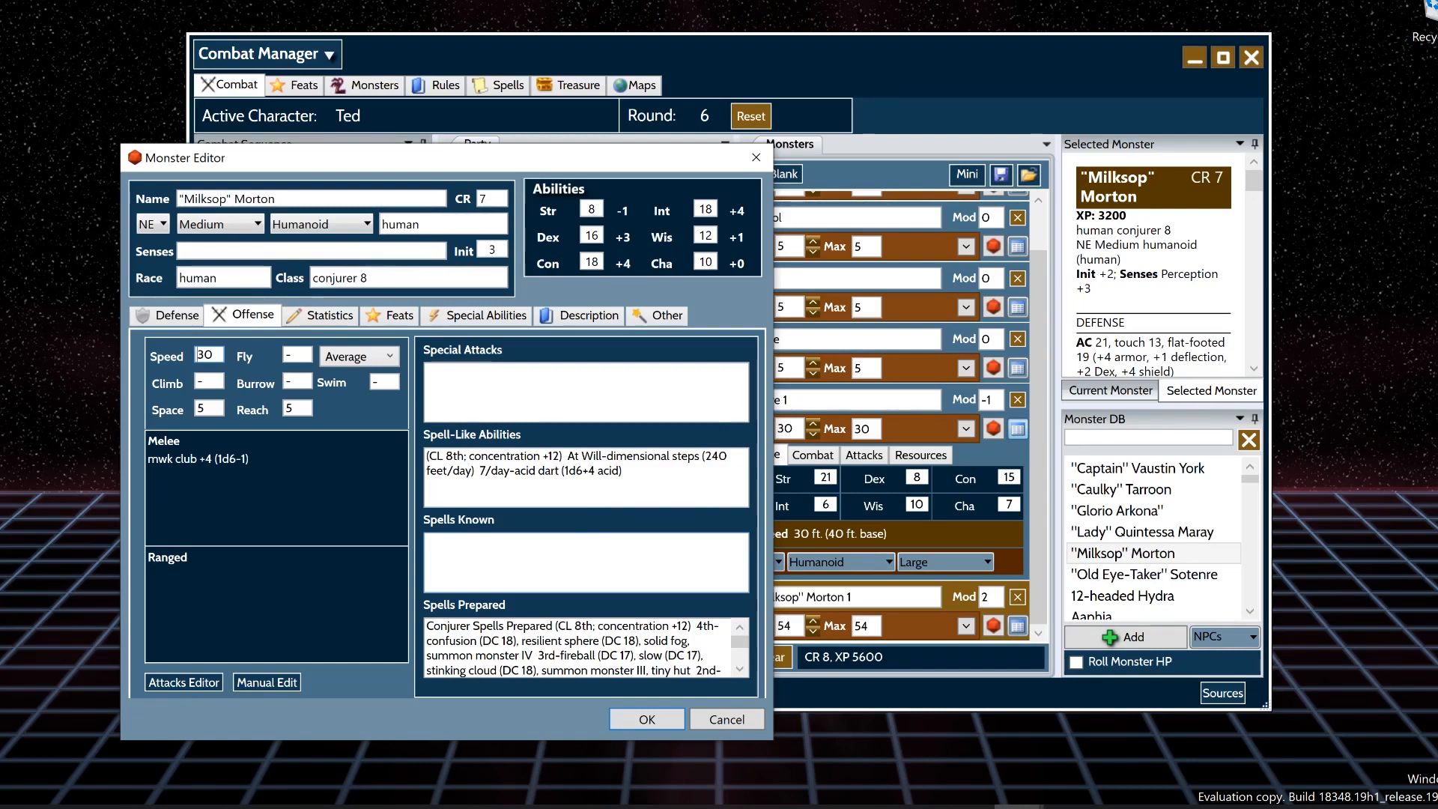
right_click(630, 581)
left_click(609, 557)
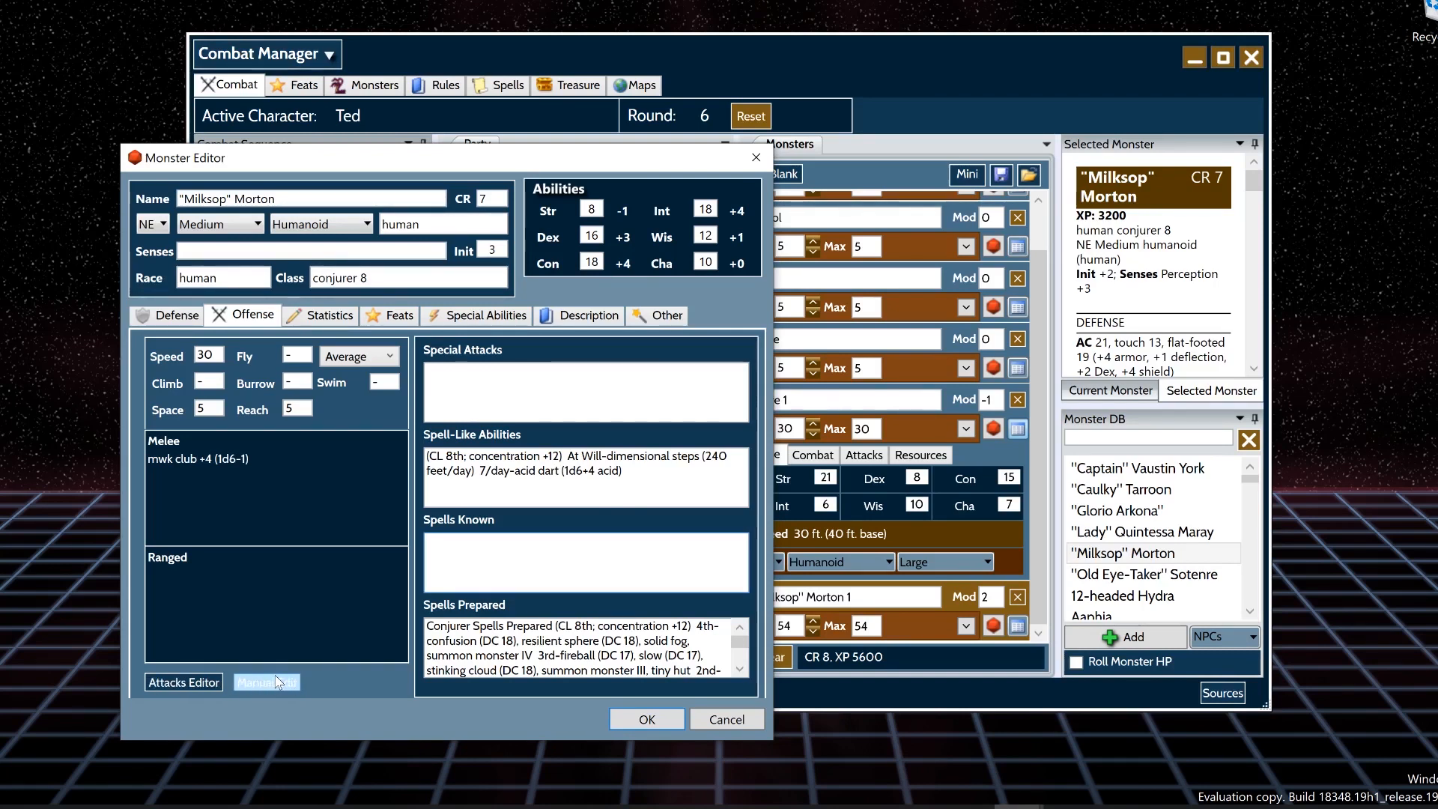
left_click(271, 682)
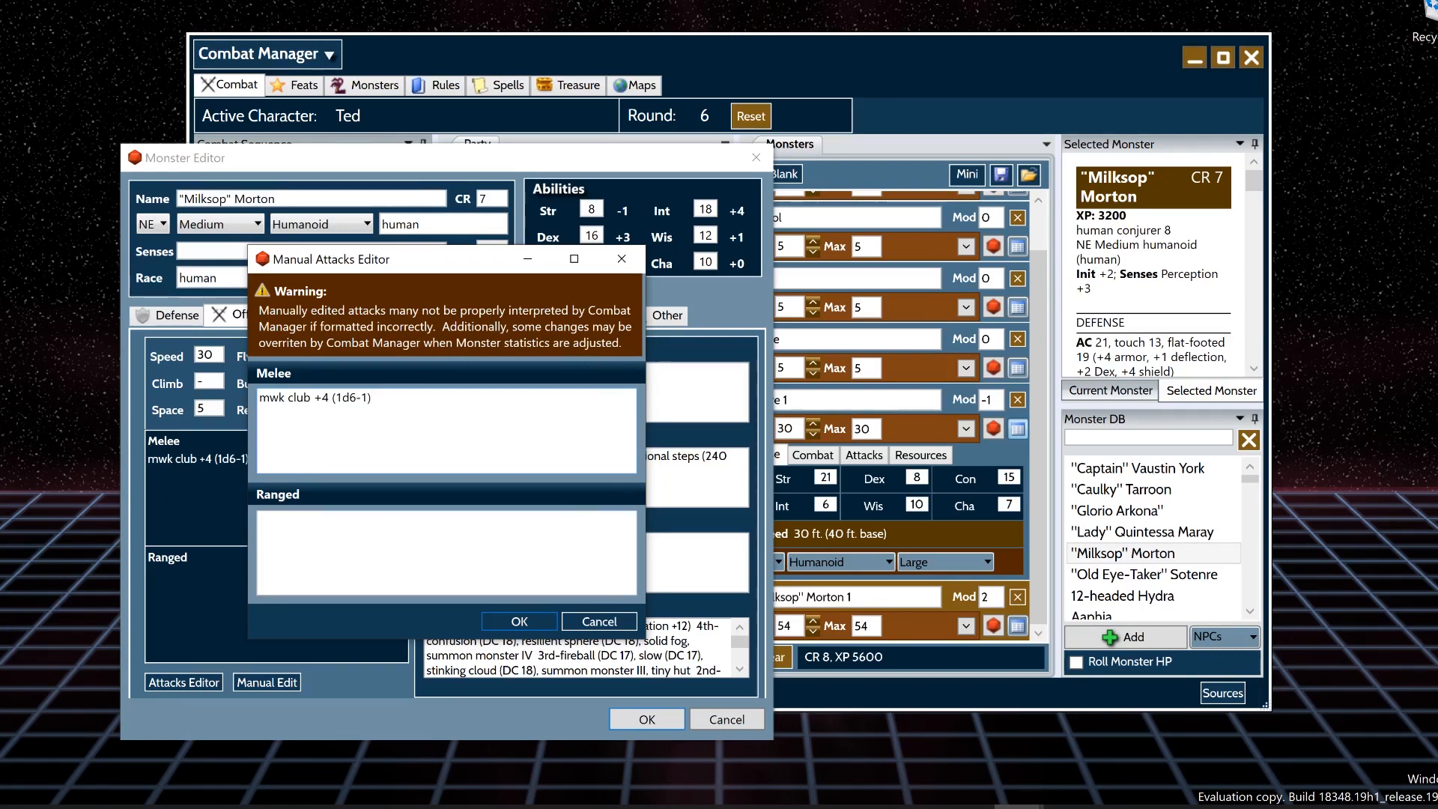
left_click(599, 623)
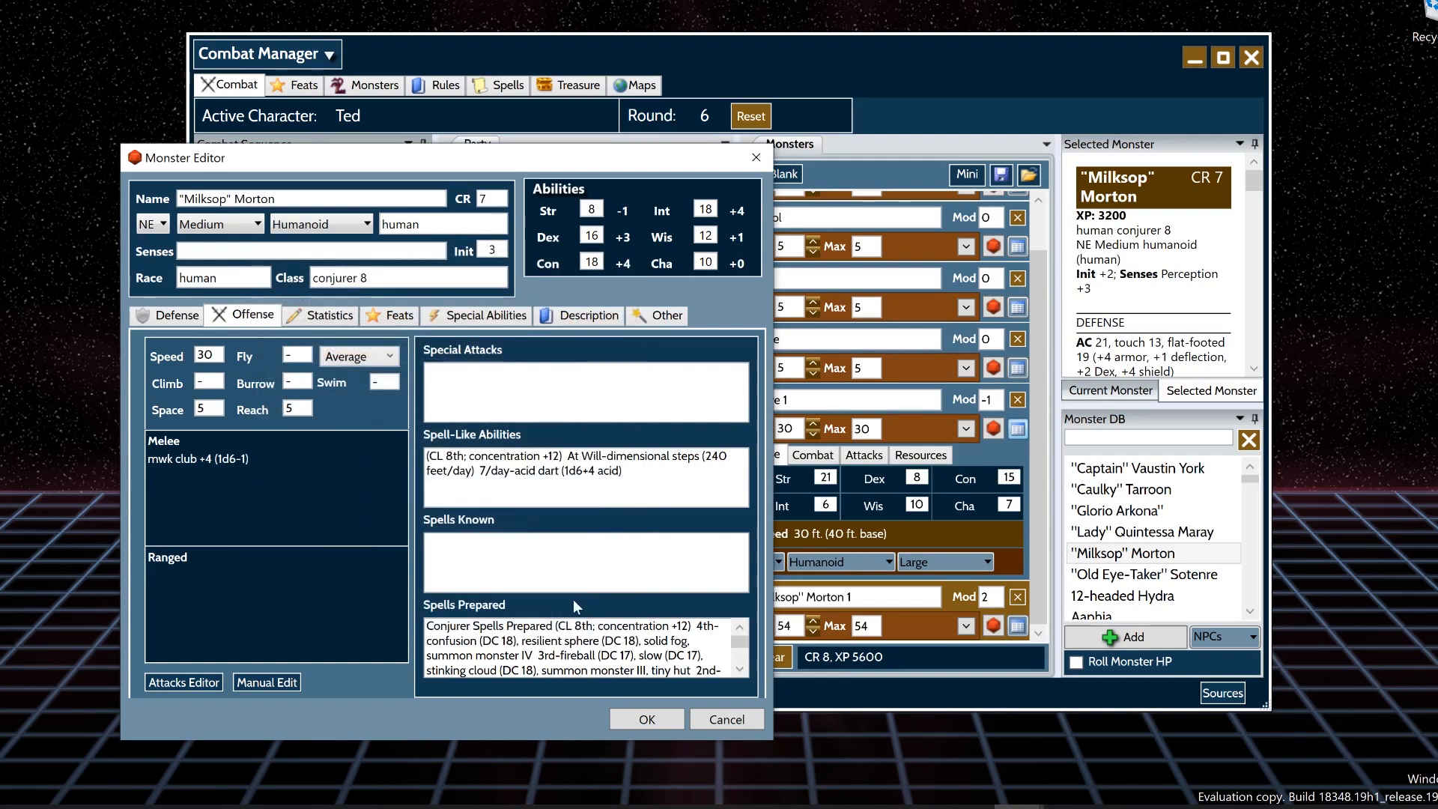
- Open the conjurer's attacks for structured editing and add a second melee weapon set
left_click(199, 684)
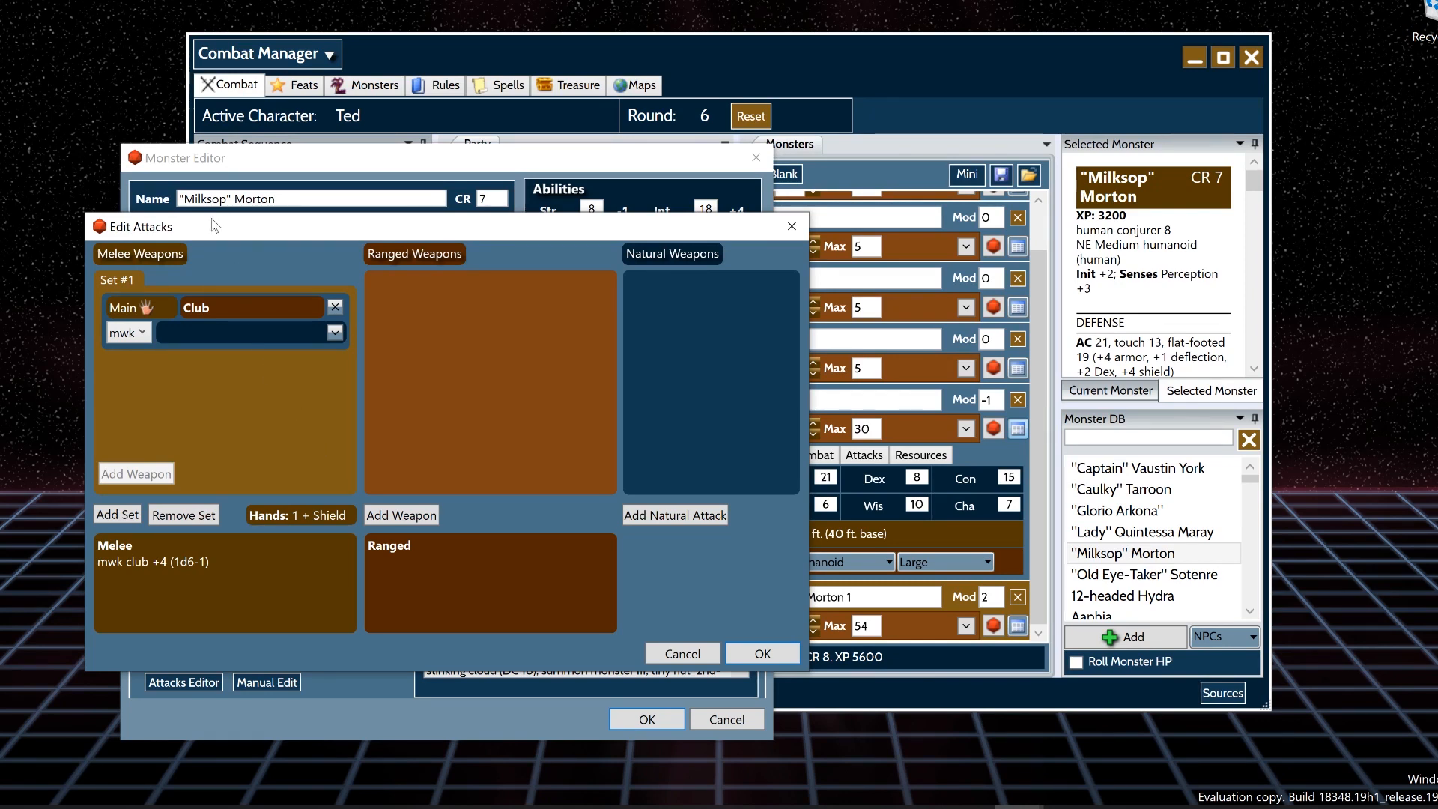
left_click_drag(227, 219, 216, 186)
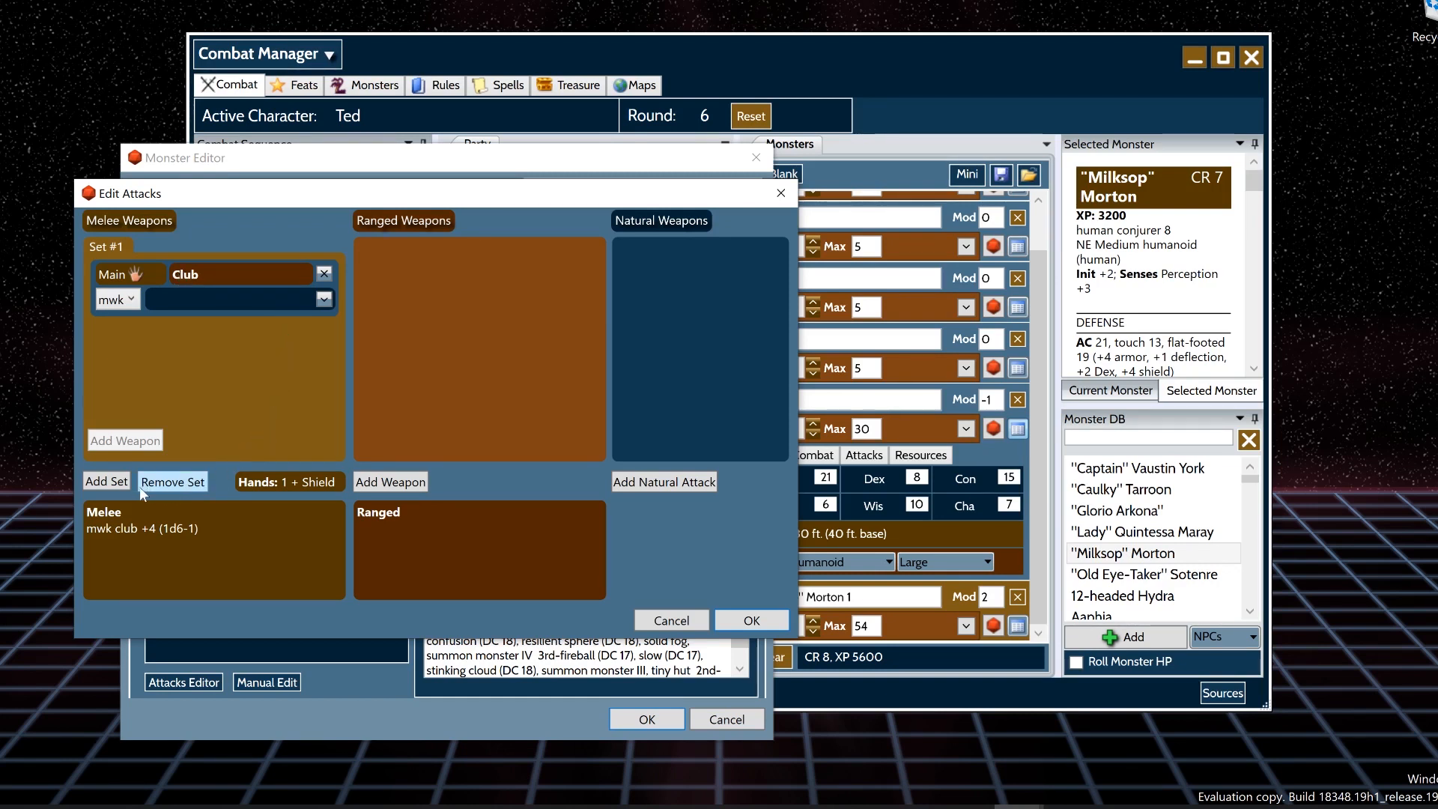
left_click(120, 482)
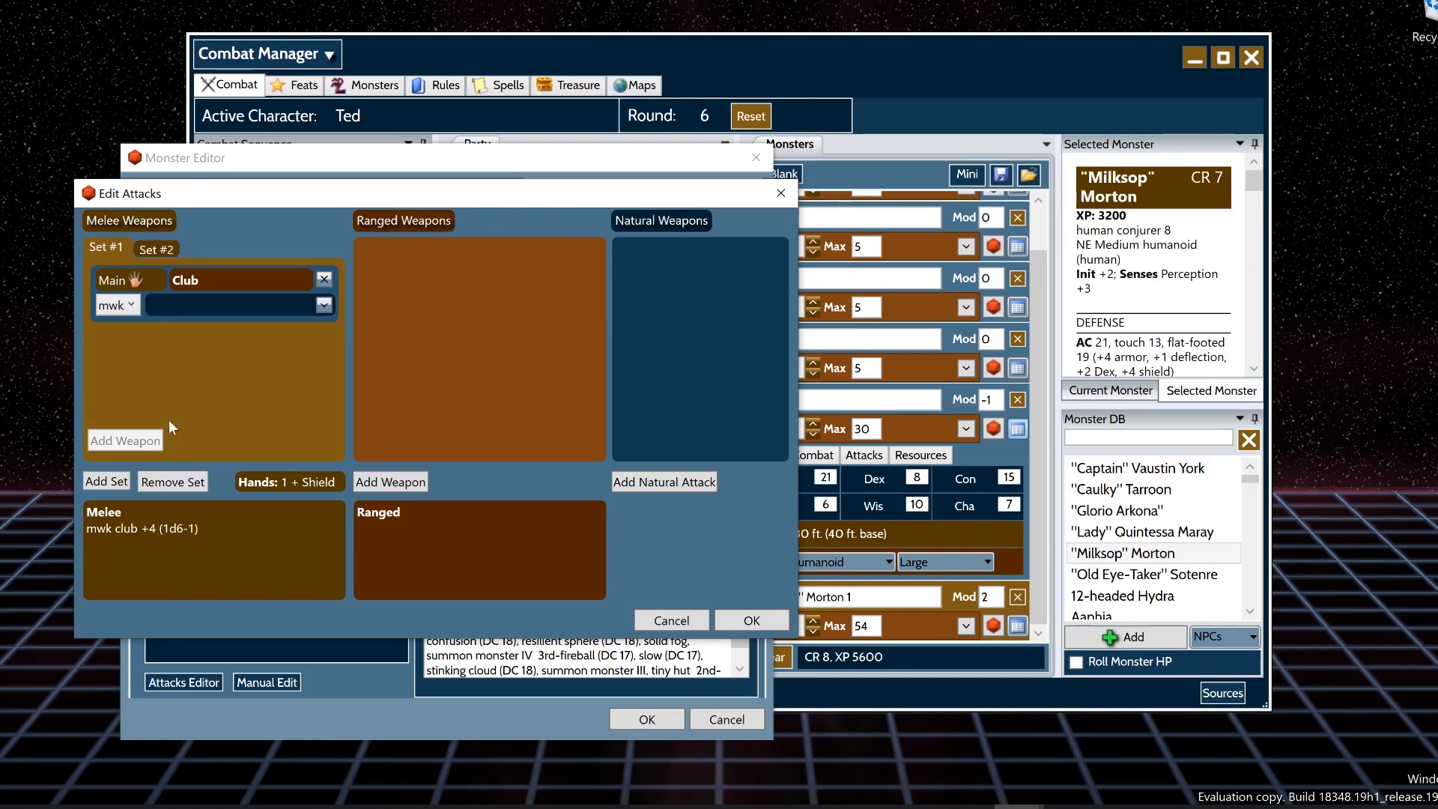
left_click(154, 250)
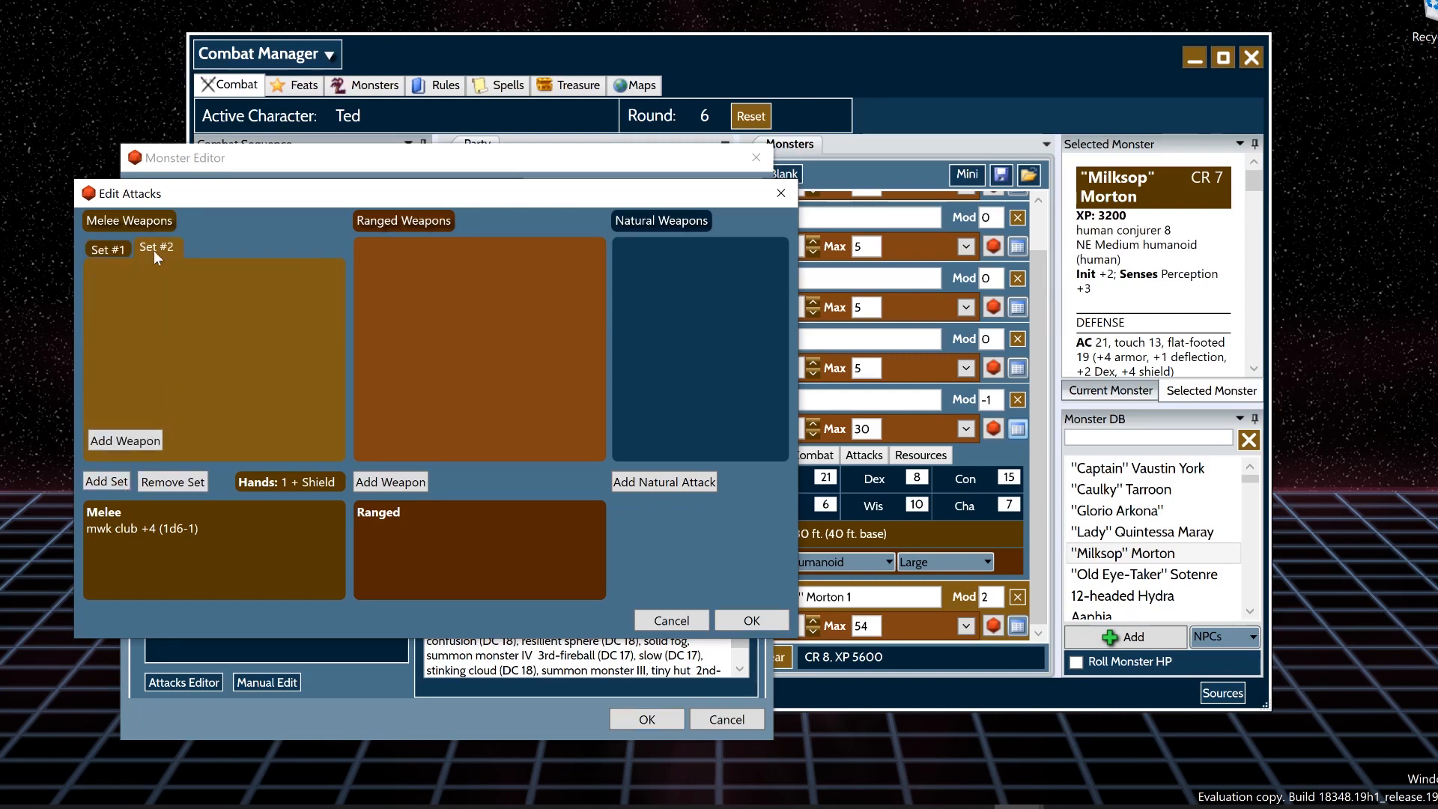
- Try adding a Morningstar to melee Set #2, compare it with Set #1, and discard the attack edits
left_click(138, 442)
scroll(347, 393, "down", 20)
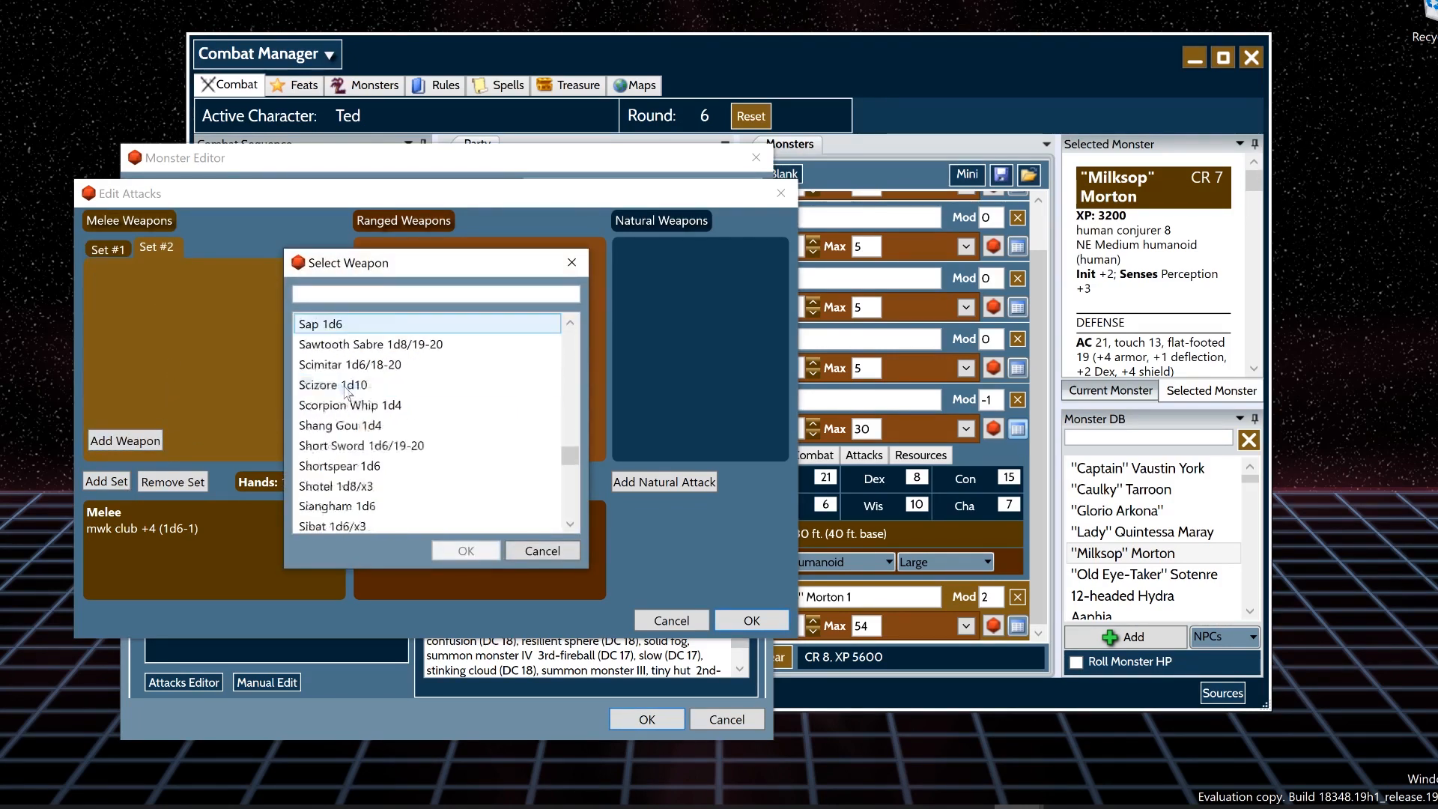
scroll(346, 393, "down", 8)
scroll(345, 393, "up", 20)
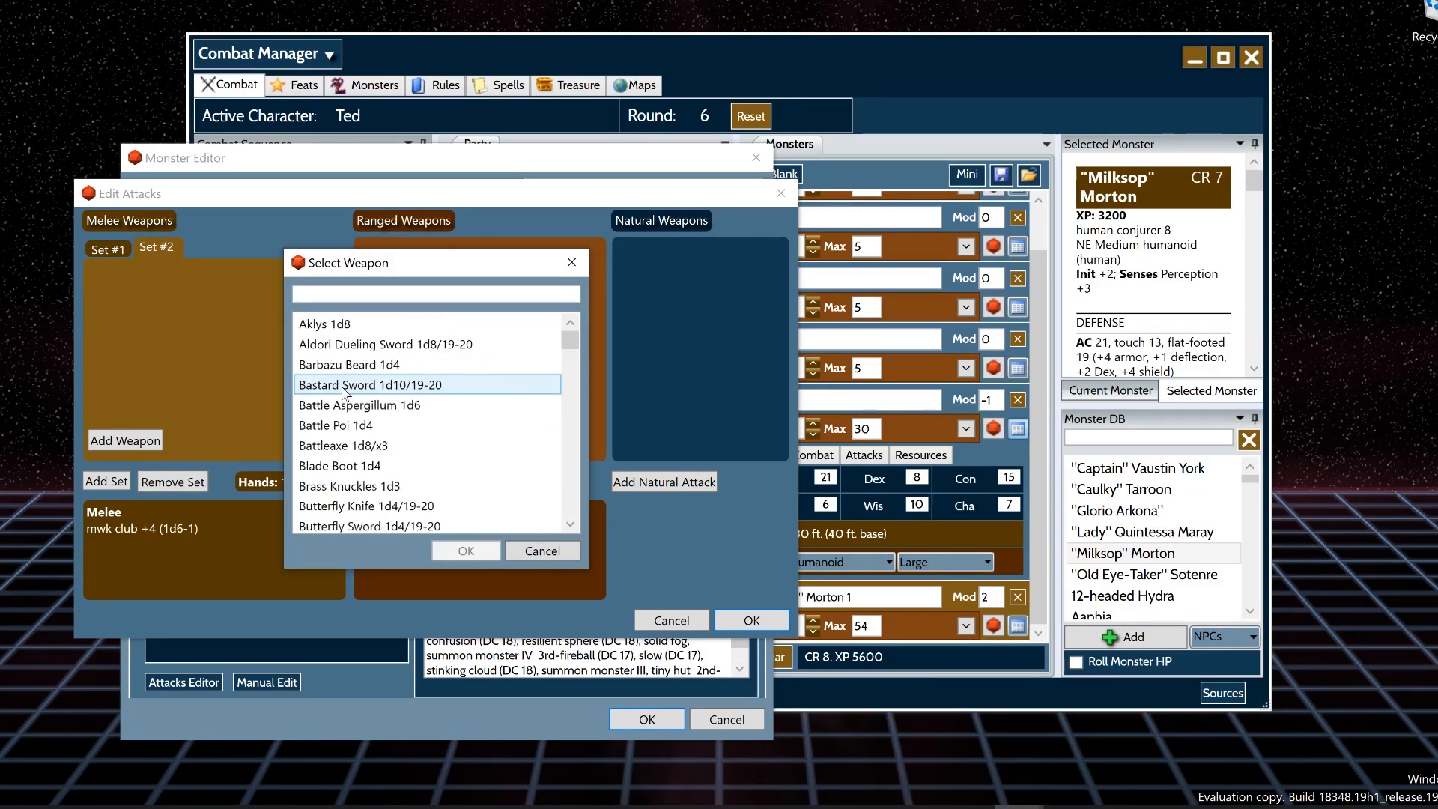
scroll(345, 392, "down", 20)
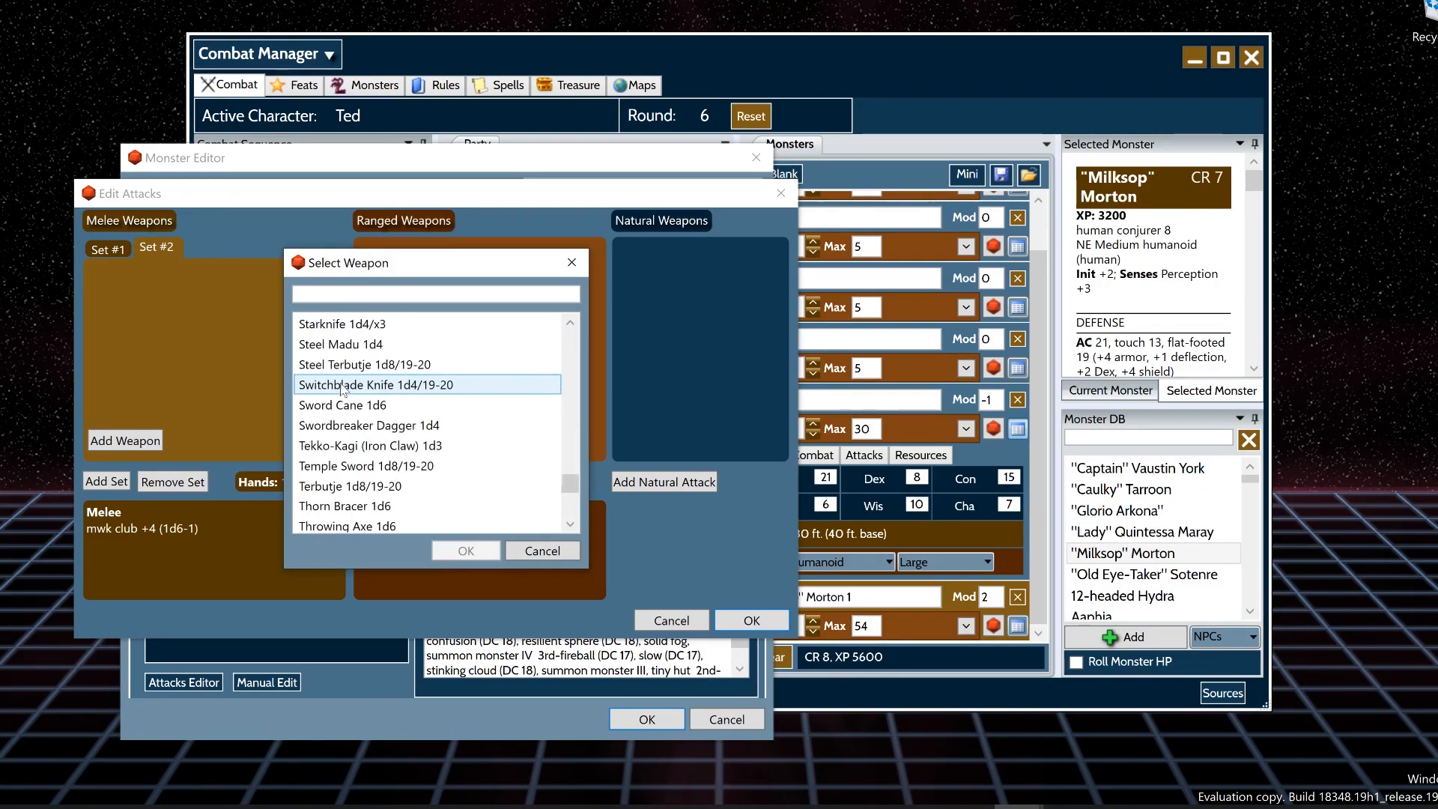
scroll(342, 390, "down", 8)
scroll(340, 389, "up", 20)
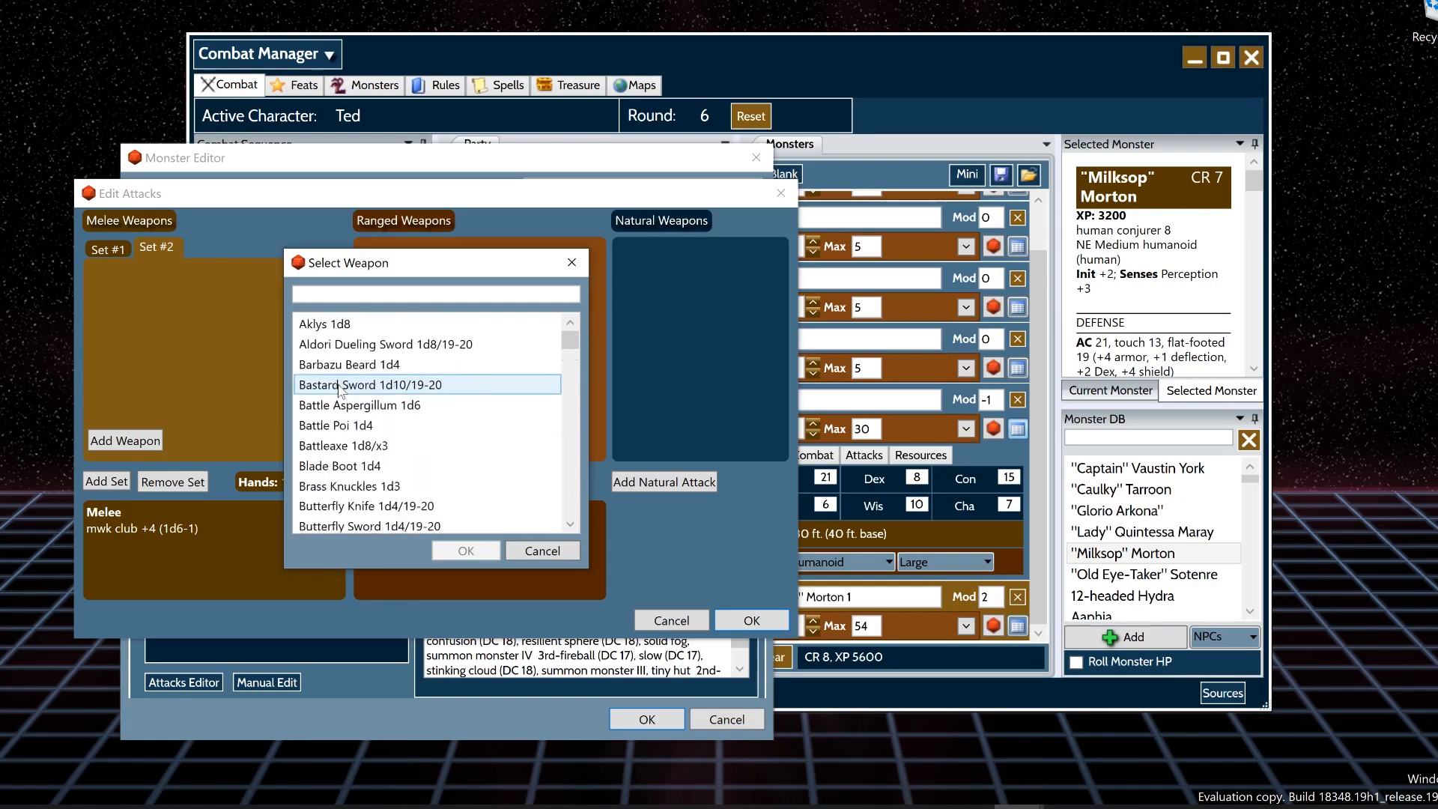
scroll(341, 390, "down", 12)
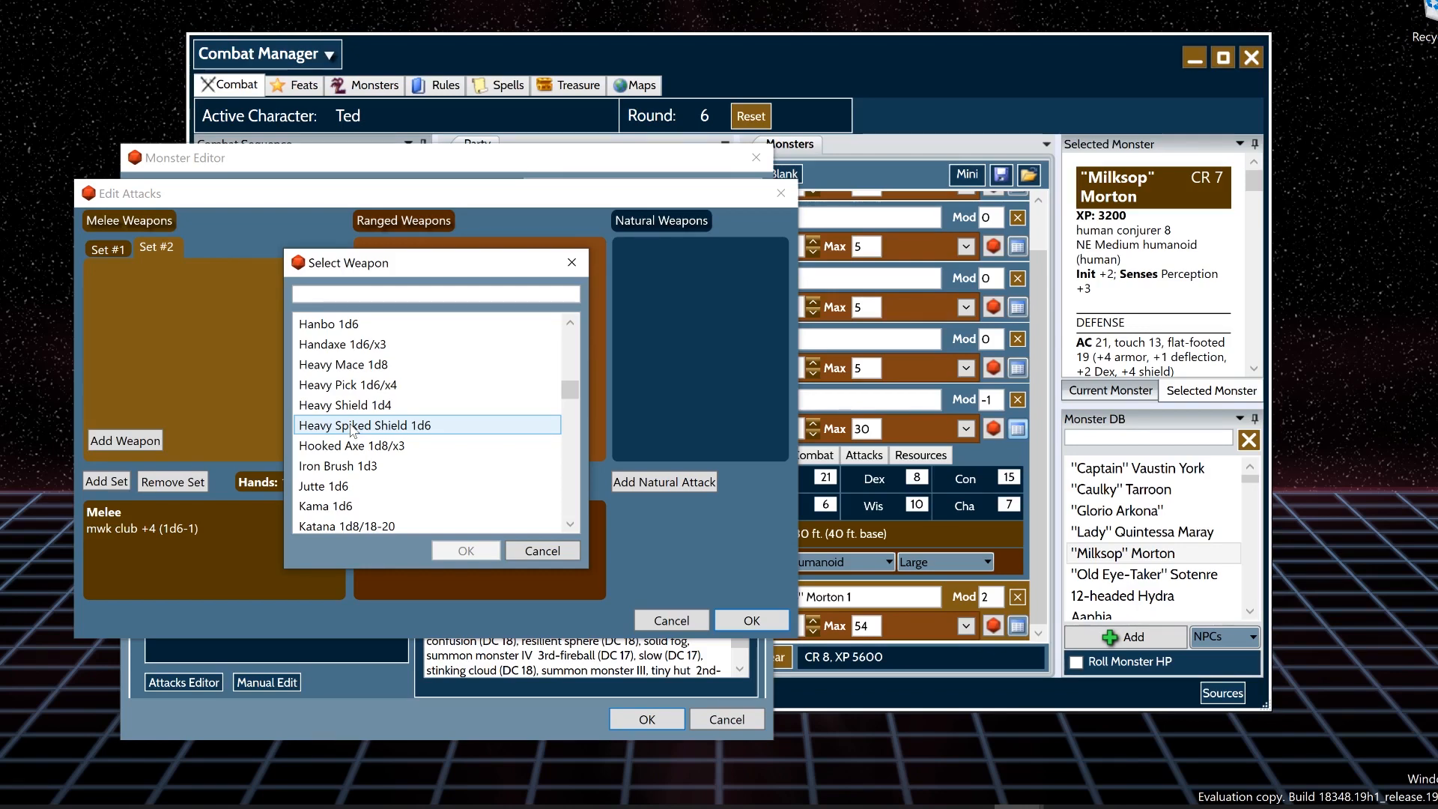
scroll(350, 432, "up", 15)
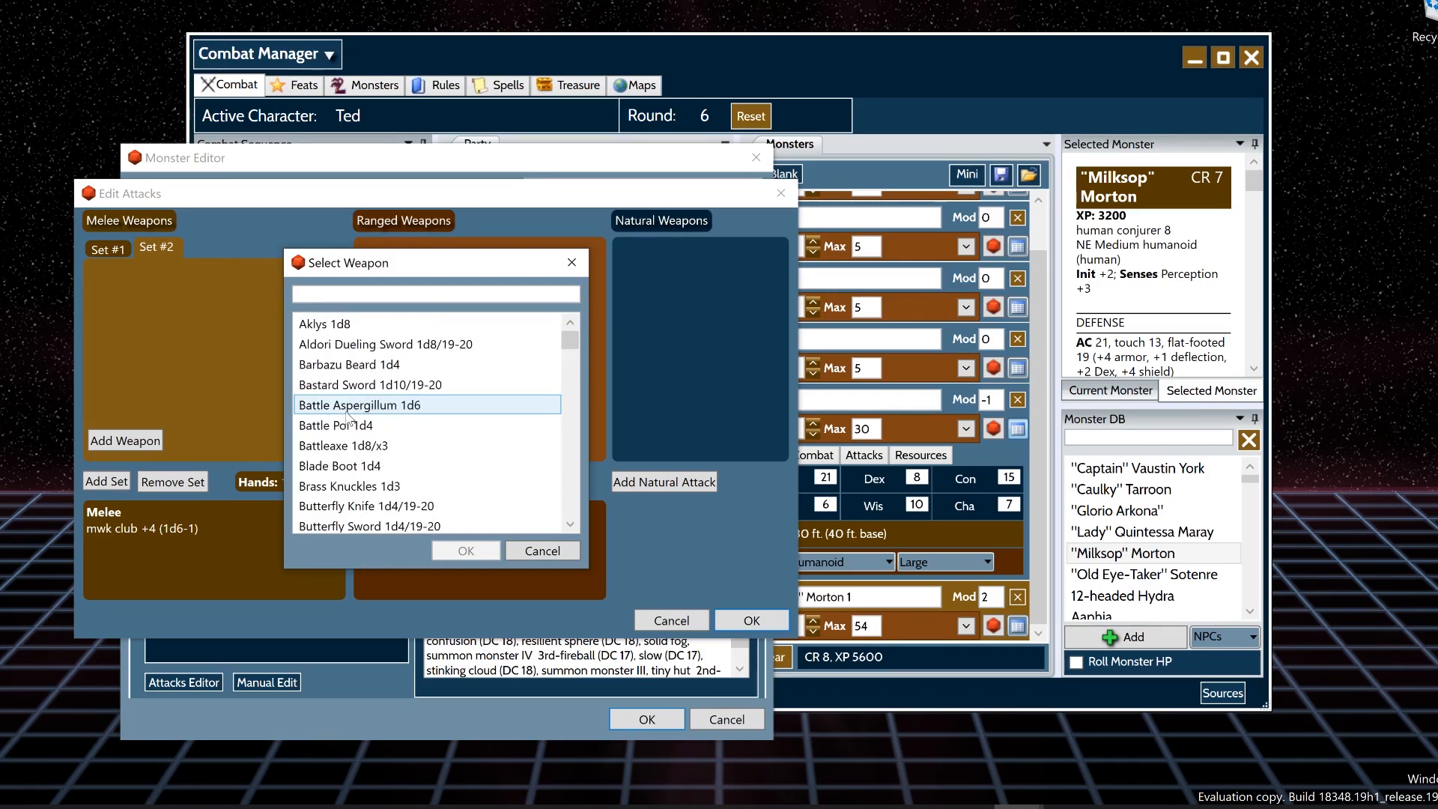
scroll(346, 416, "down", 20)
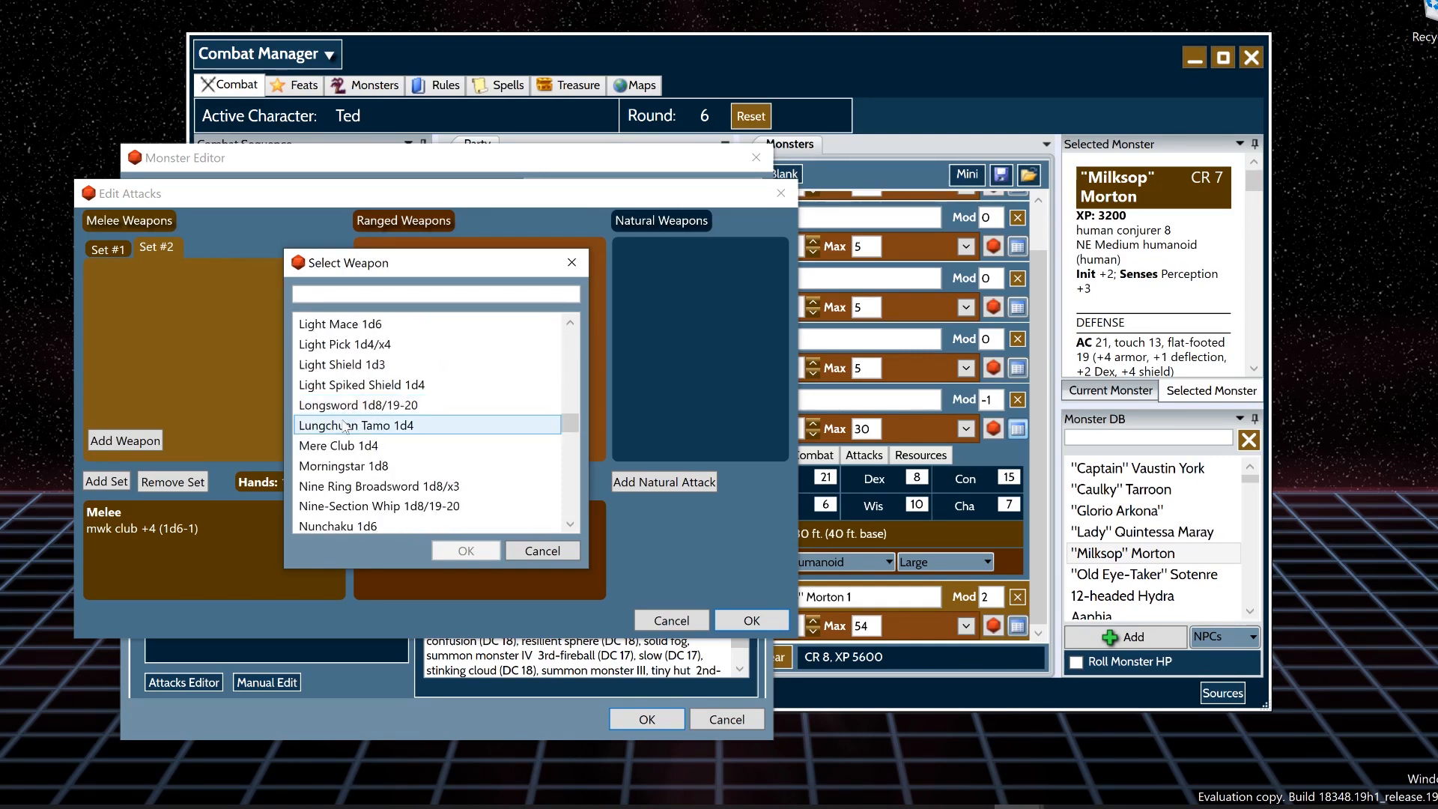
left_click(343, 466)
left_click(465, 550)
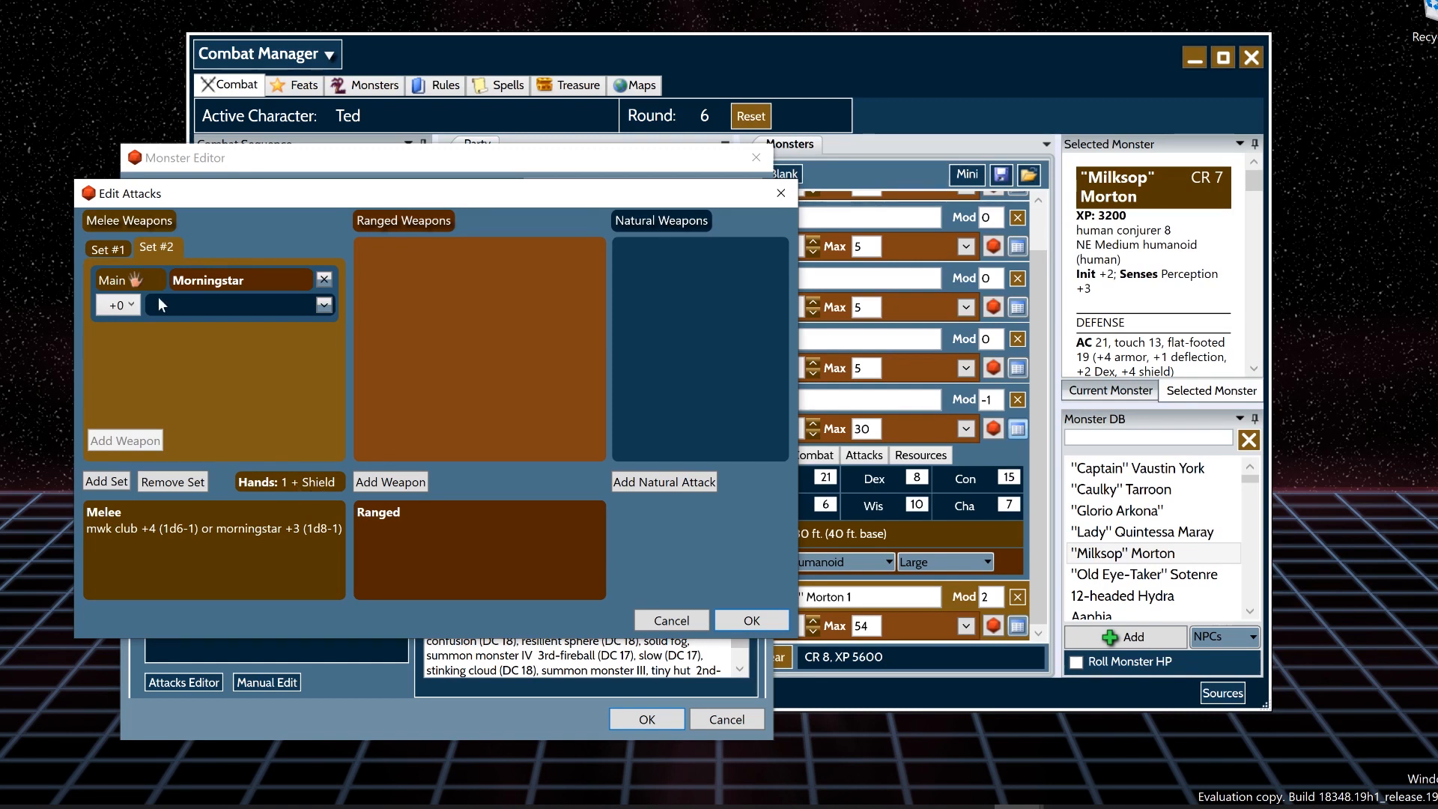
left_click(120, 250)
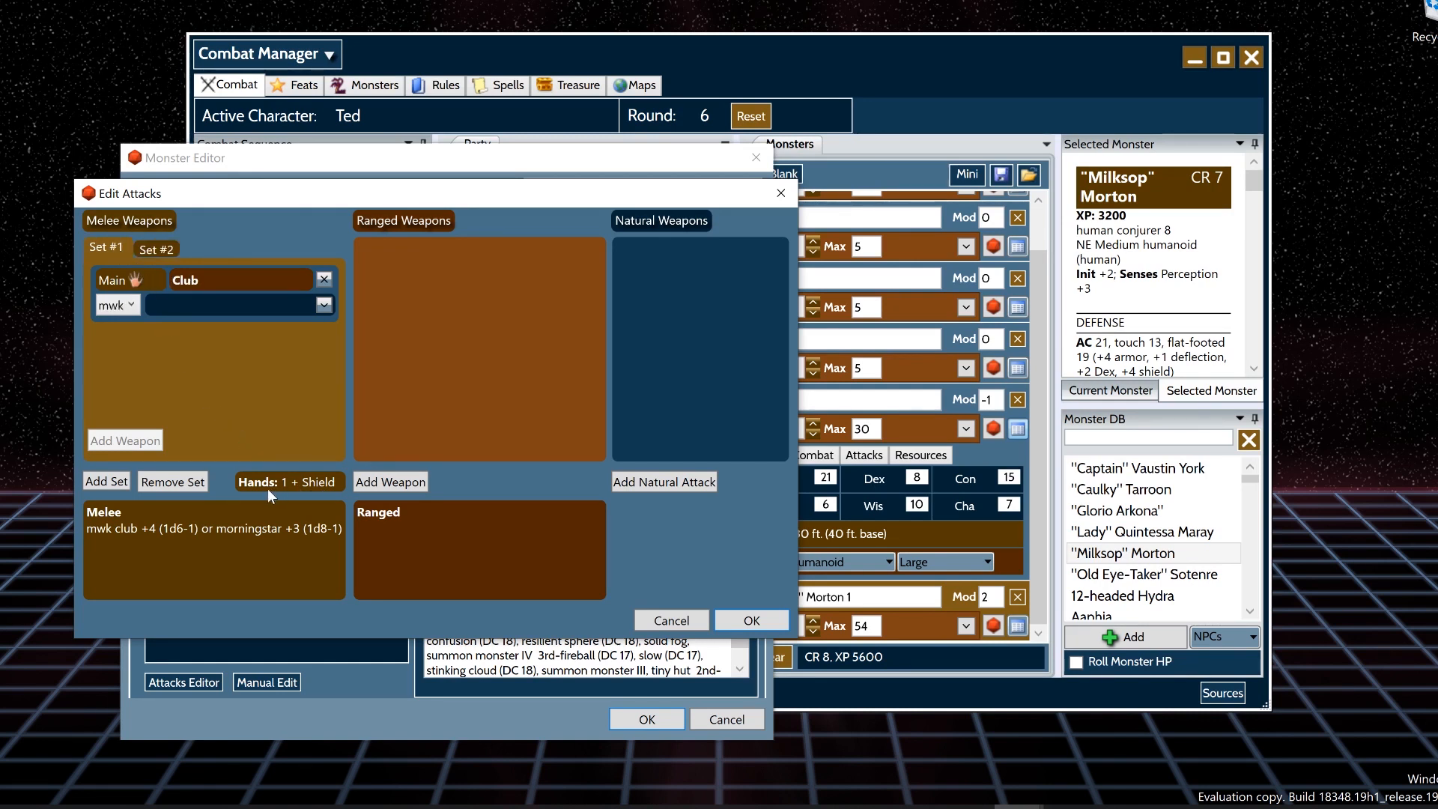
left_click(671, 620)
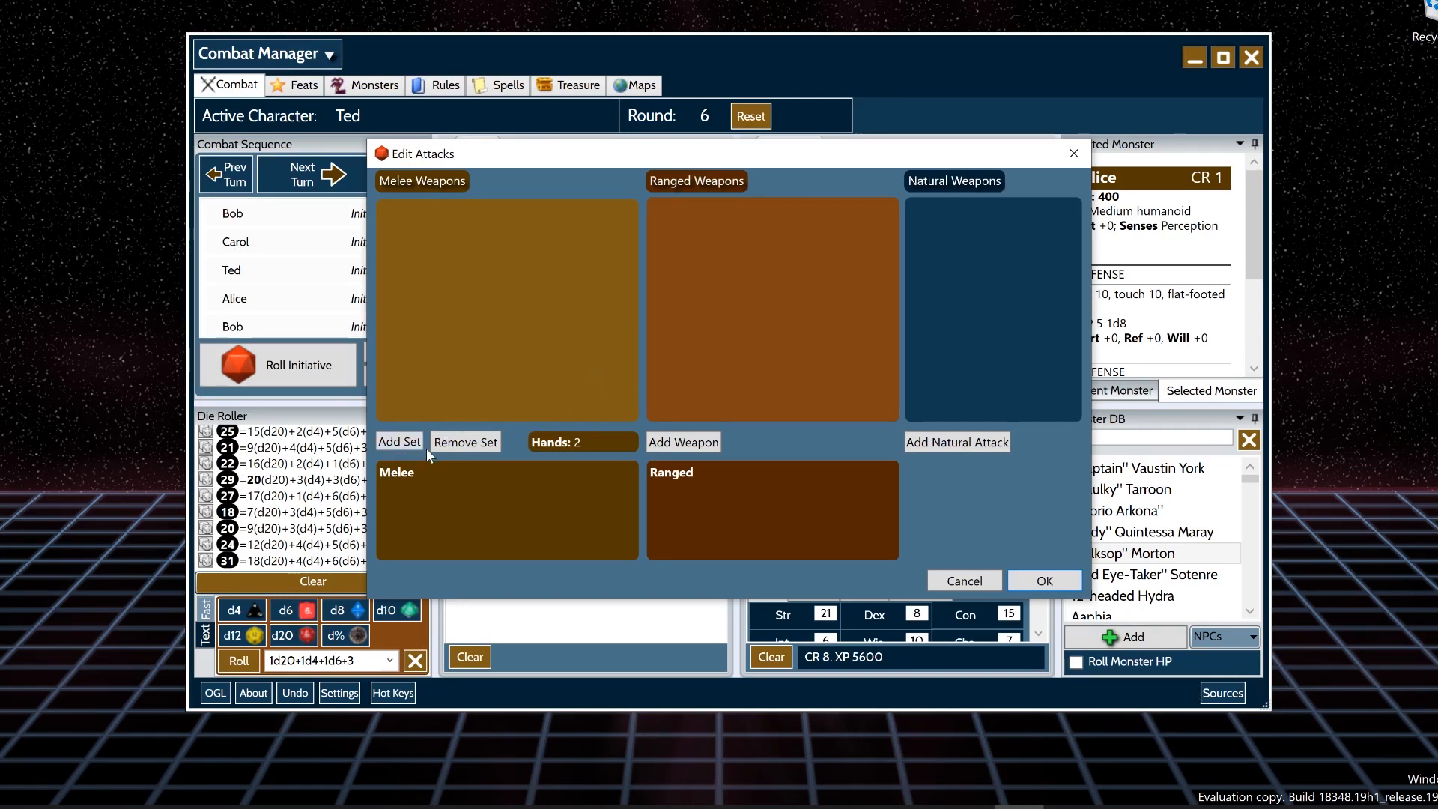
- Add a melee weapon set and try Clubs as its main-hand and off-hand weapons, removing them again
left_click(398, 442)
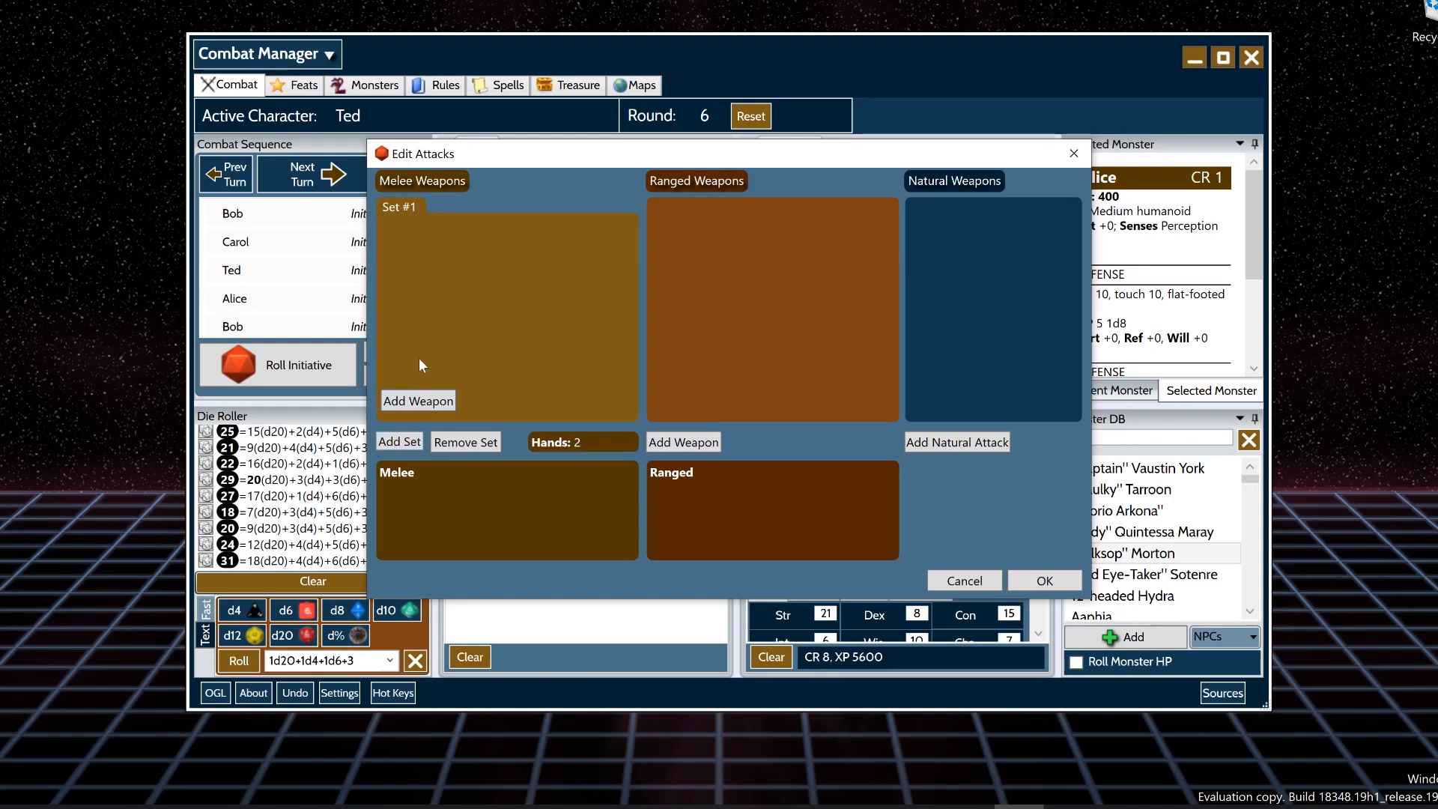
left_click(417, 401)
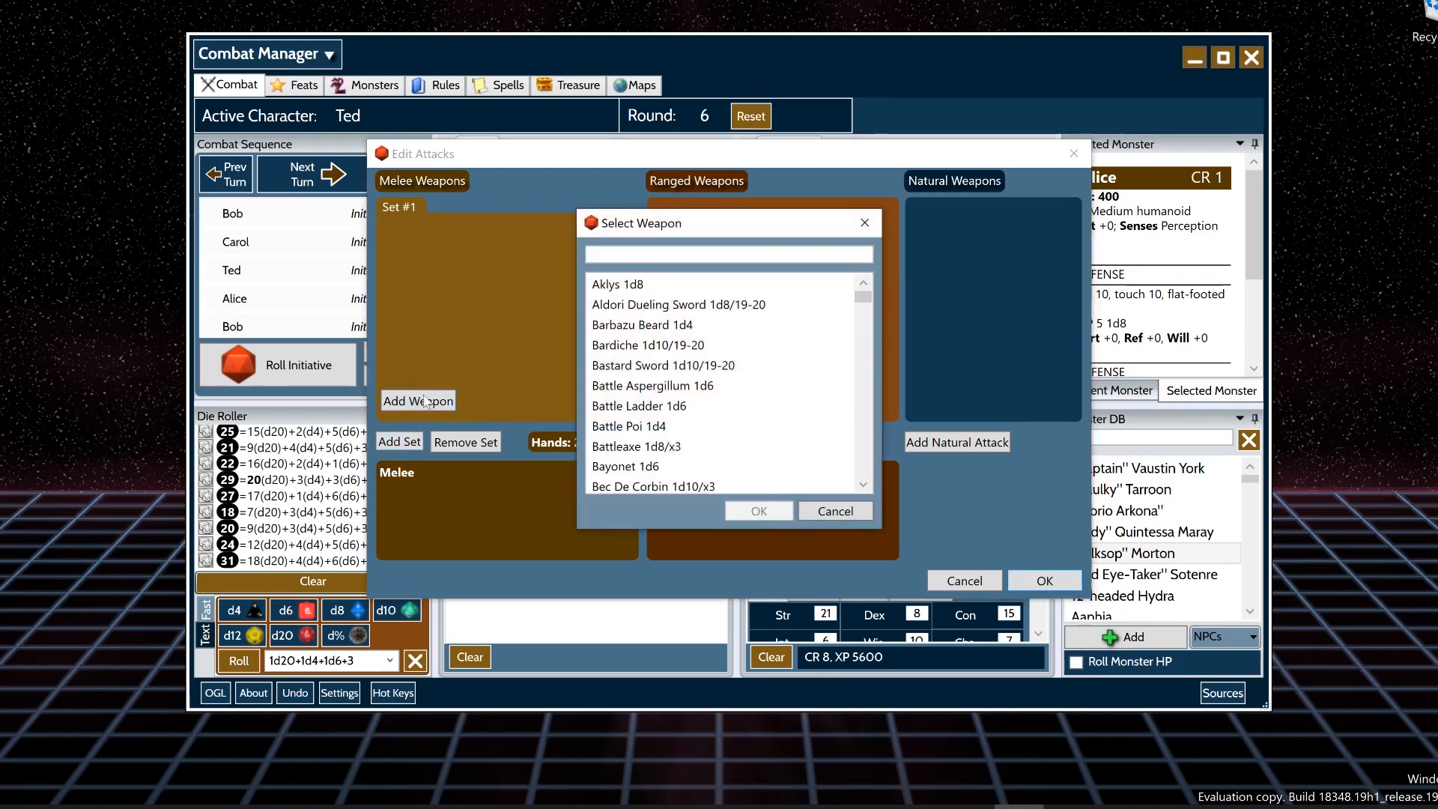
scroll(612, 387, "down", 2)
scroll(610, 388, "up", 2)
scroll(608, 391, "down", 1)
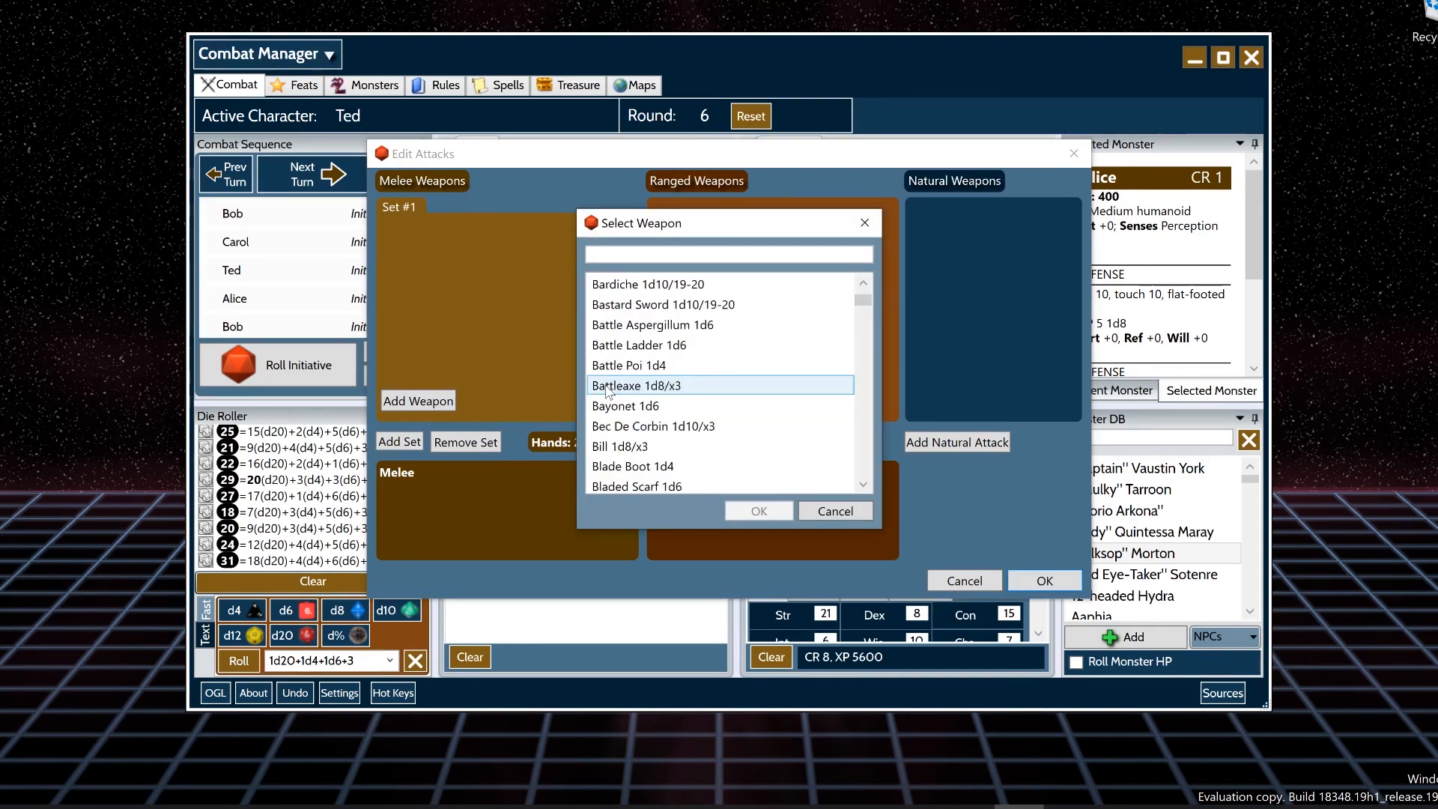
left_click(622, 411)
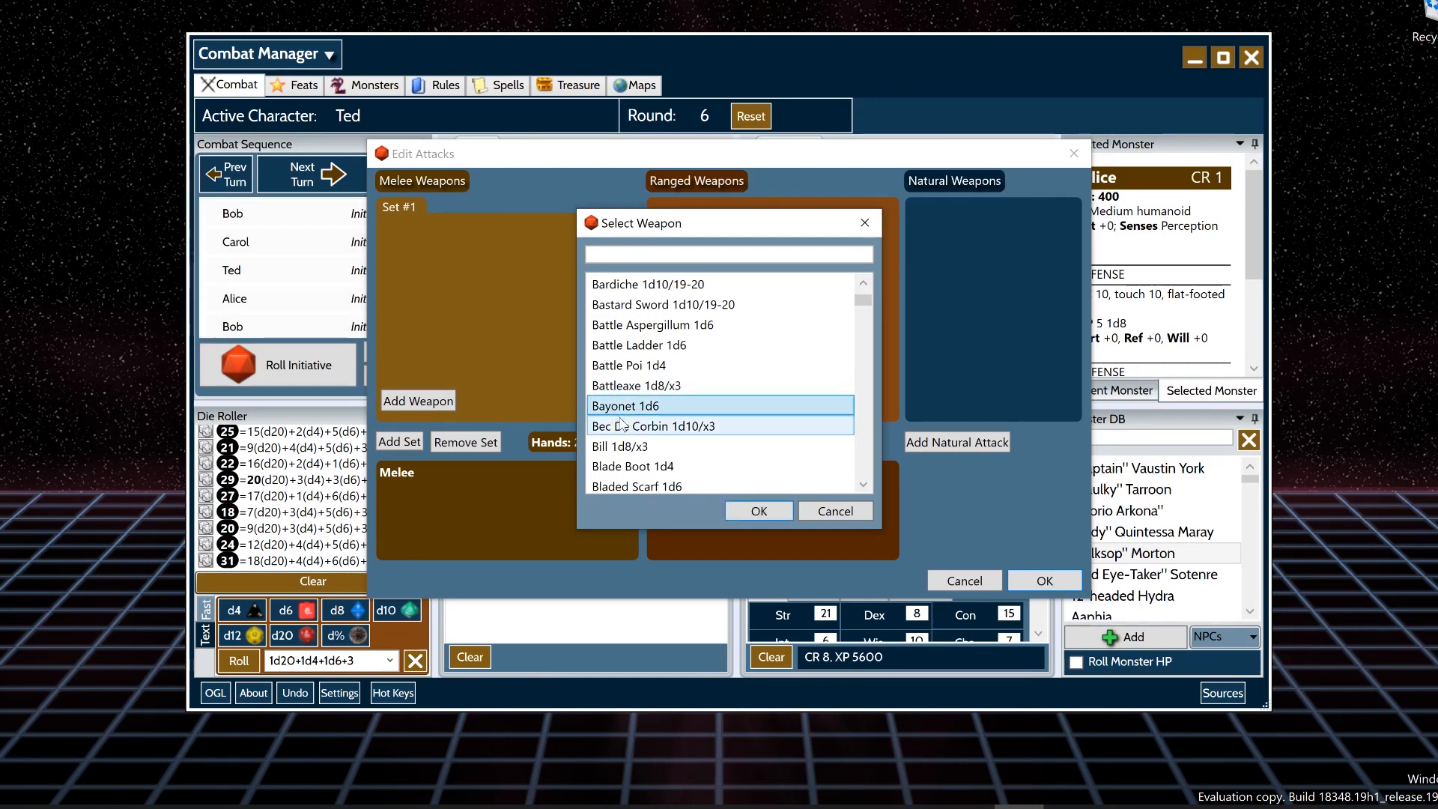
scroll(622, 412, "down", 6)
scroll(621, 417, "up", 2)
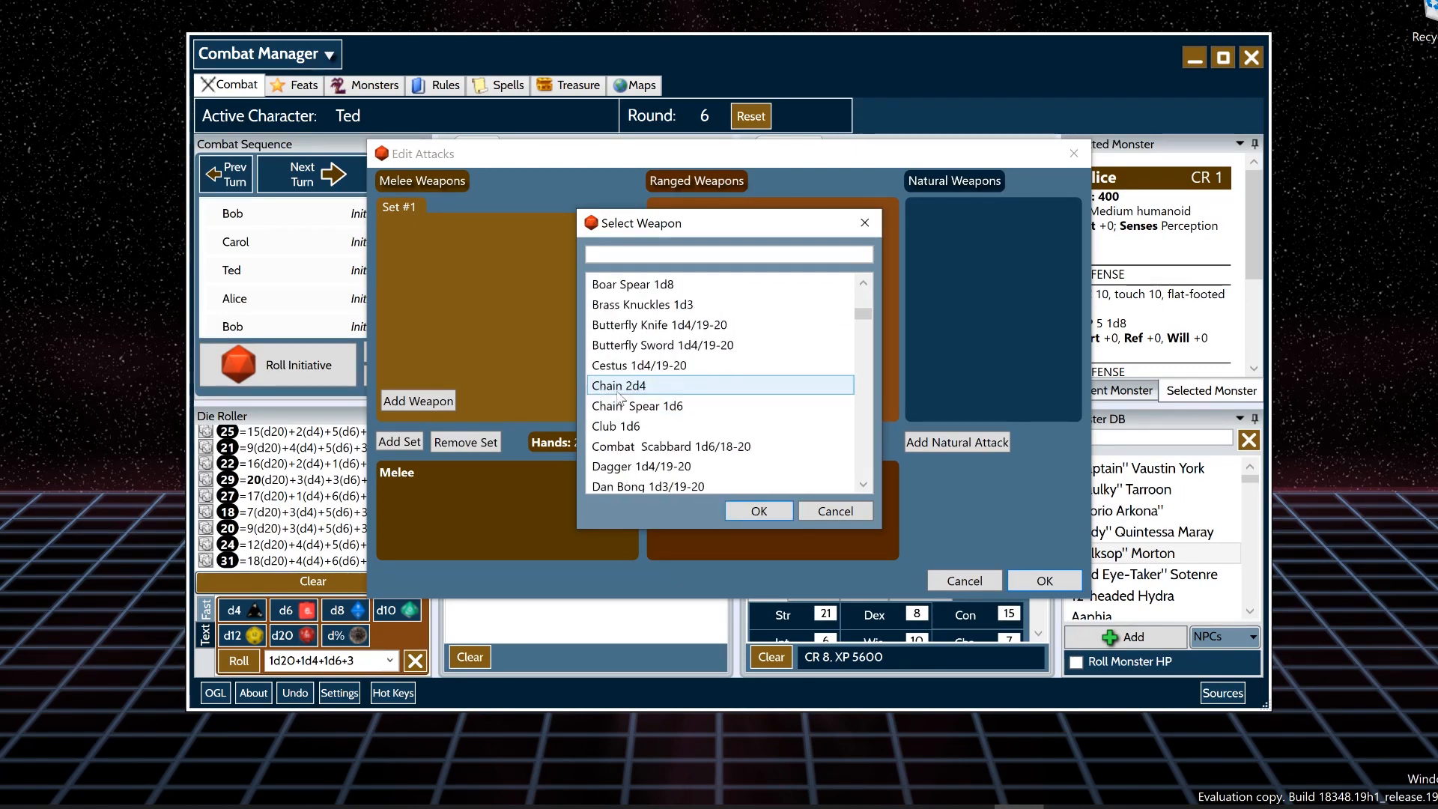
left_click(620, 424)
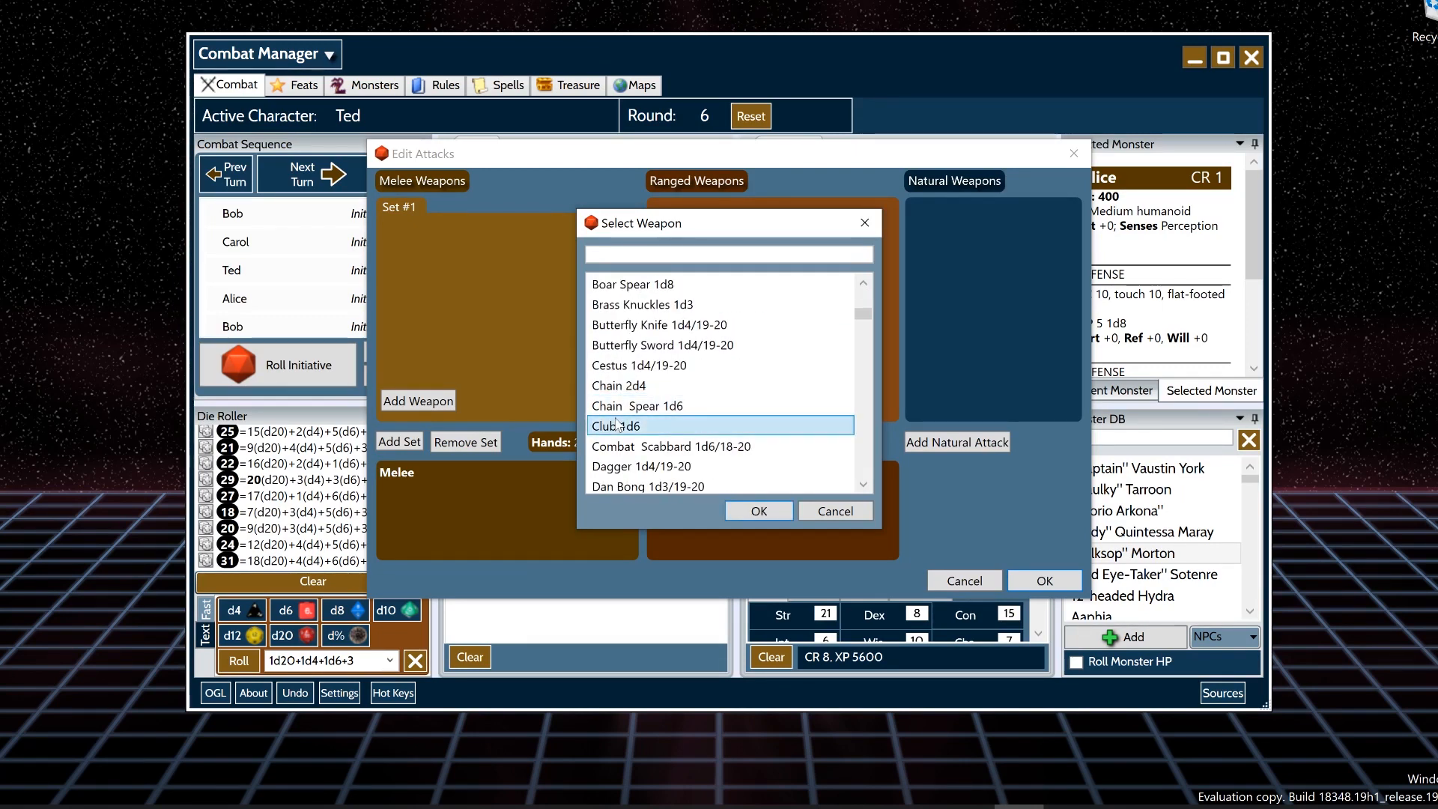
left_click(745, 511)
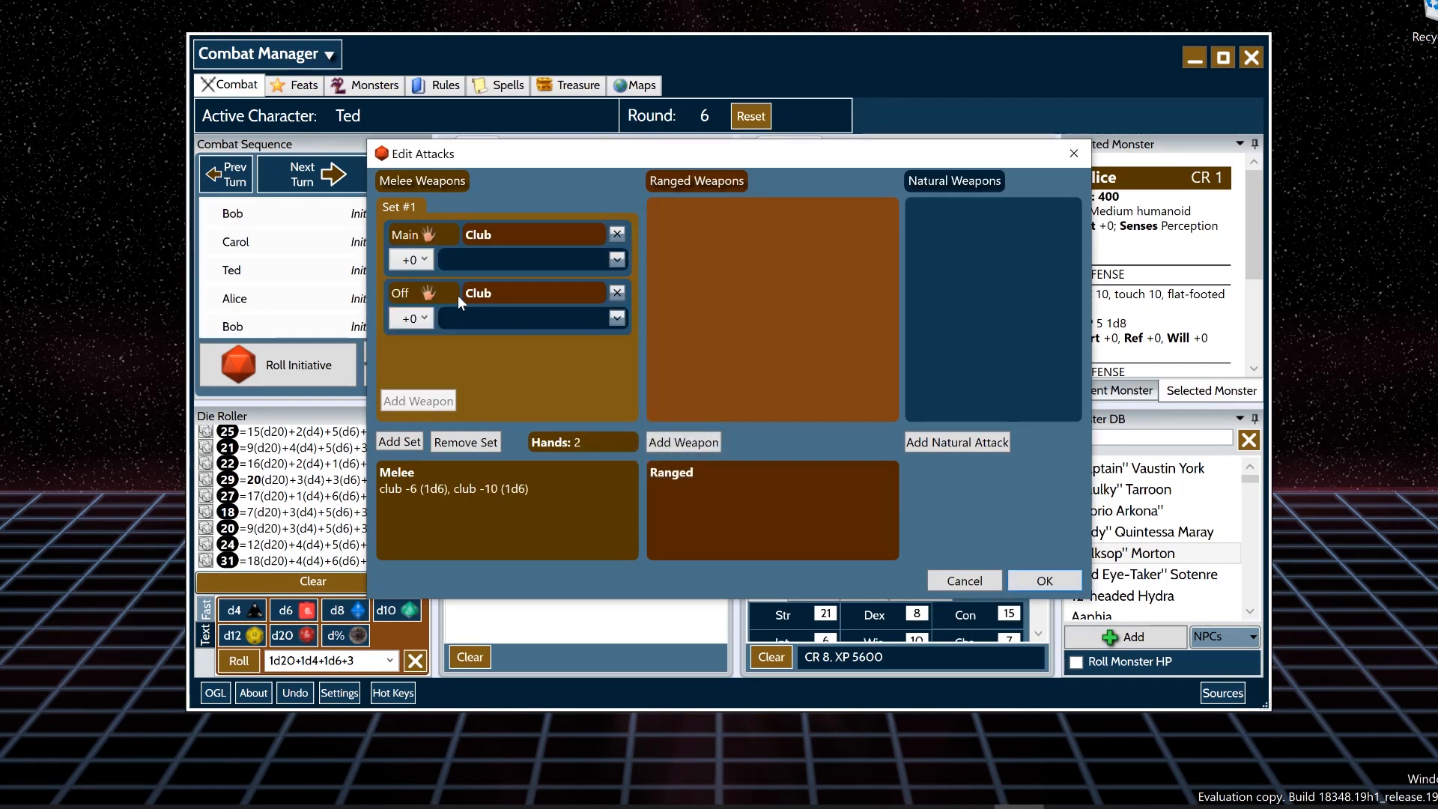
left_click(428, 234)
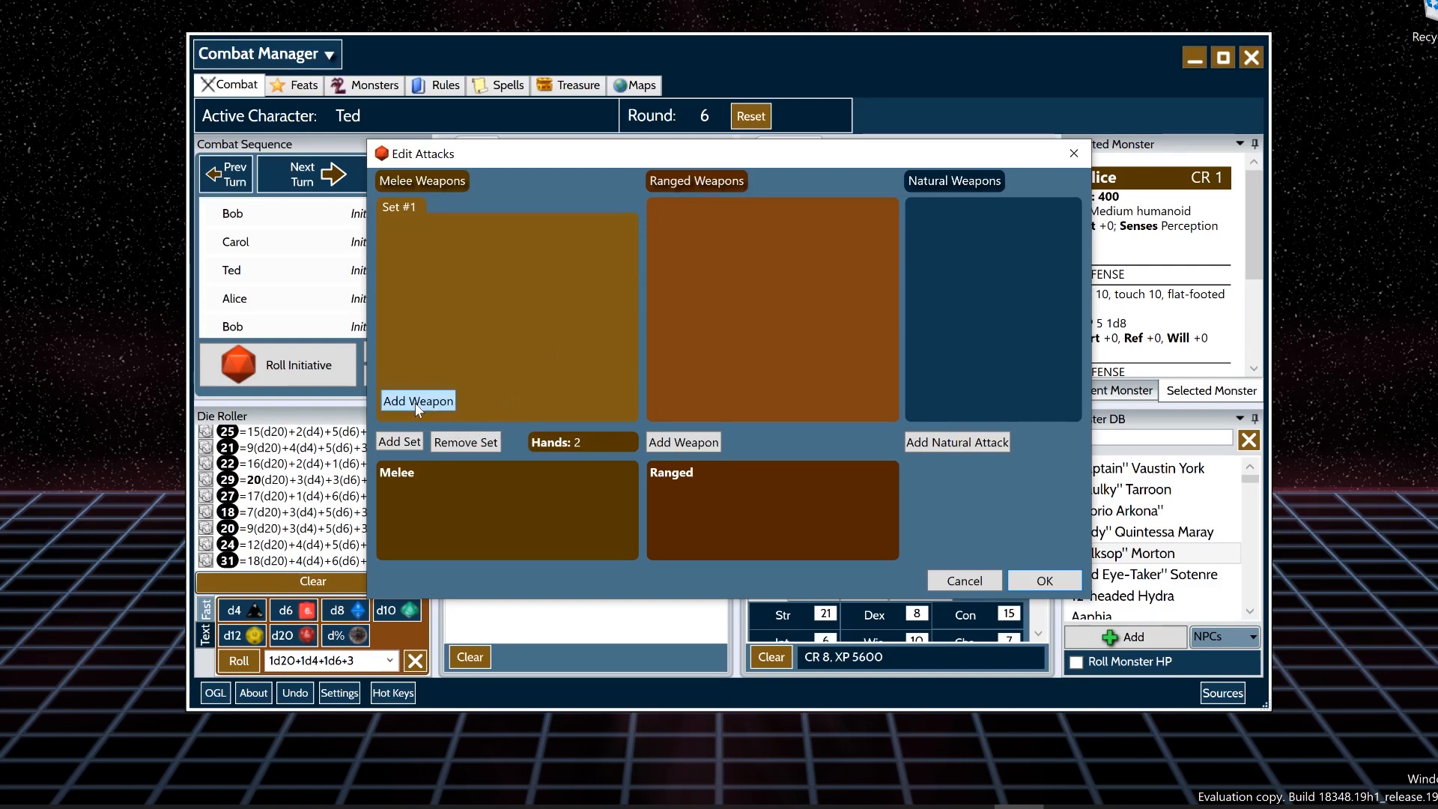
- Try a Greataxe as the main weapon of melee Set #1 and remove it again
left_click(415, 403)
scroll(623, 417, "down", 20)
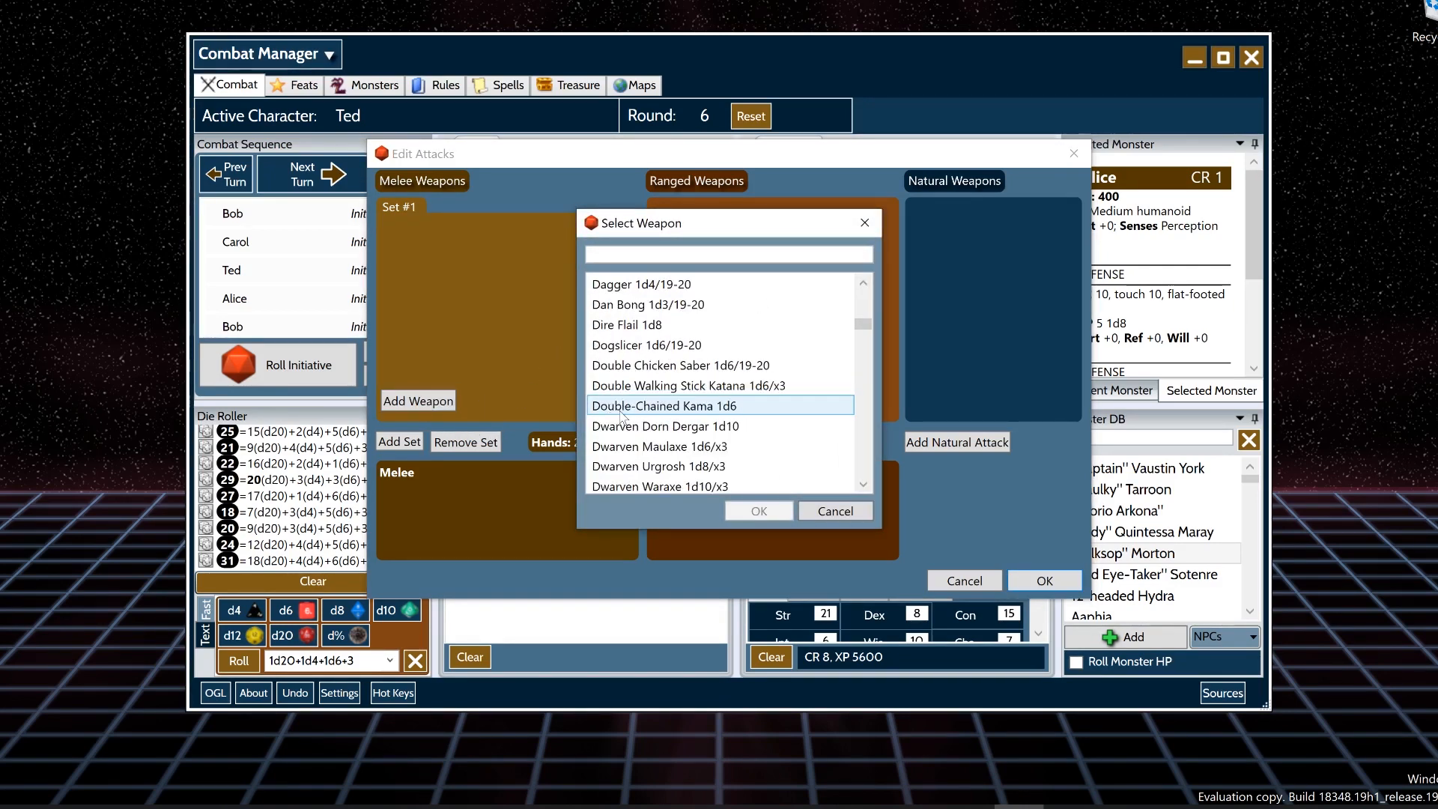
left_click(608, 445)
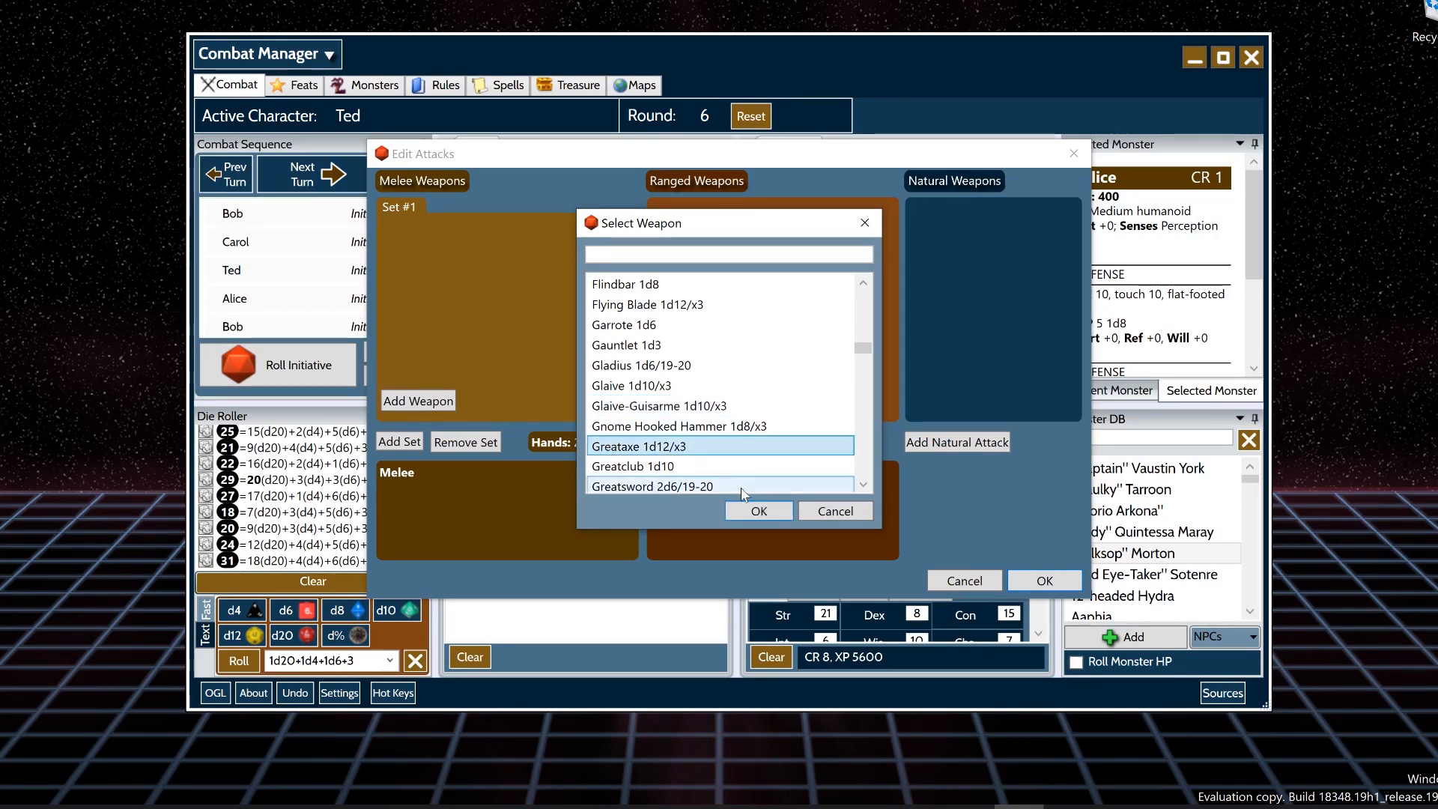
left_click(753, 512)
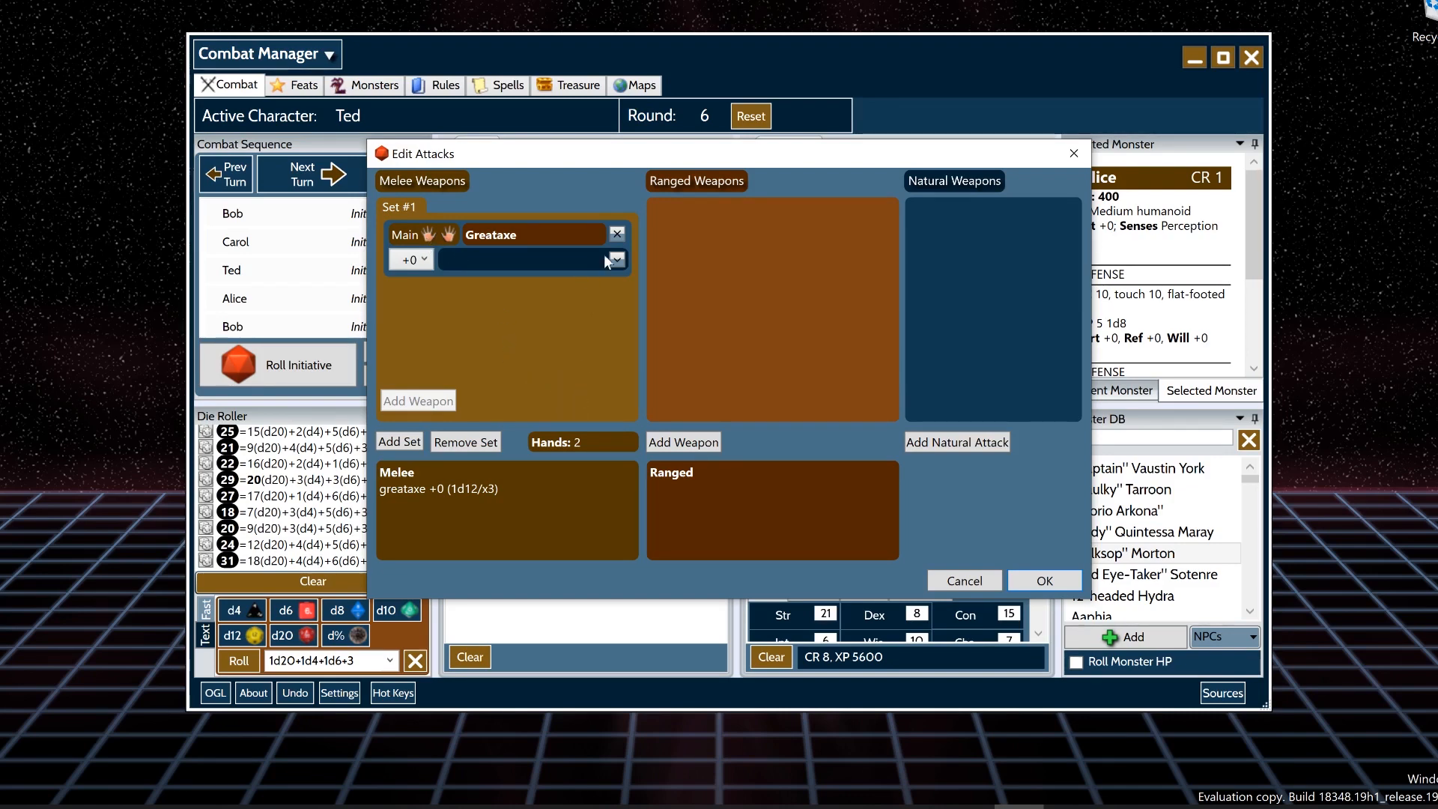
left_click(617, 233)
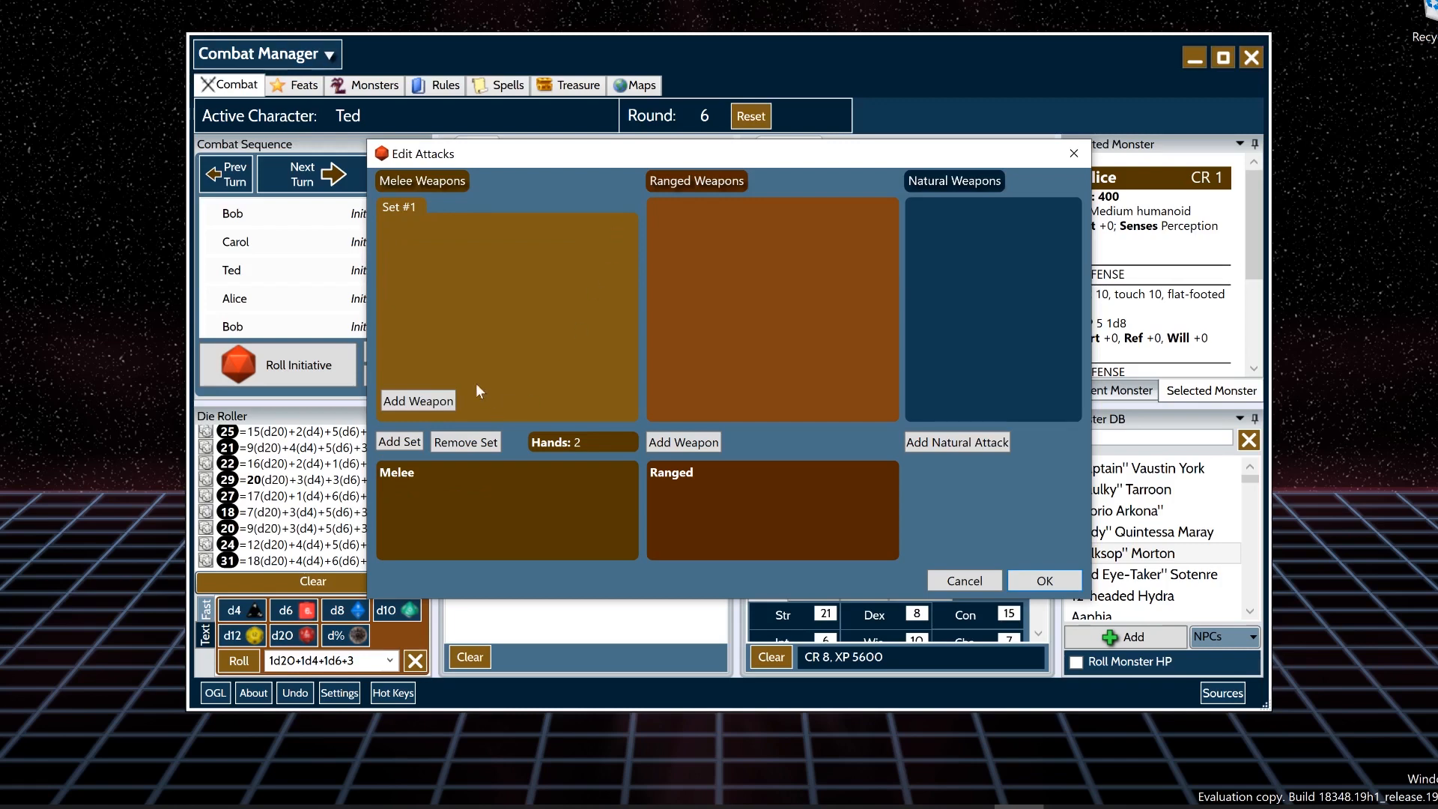
- Try a Handaxe as the main weapon of melee Set #1 and remove it again
left_click(433, 402)
scroll(601, 424, "down", 20)
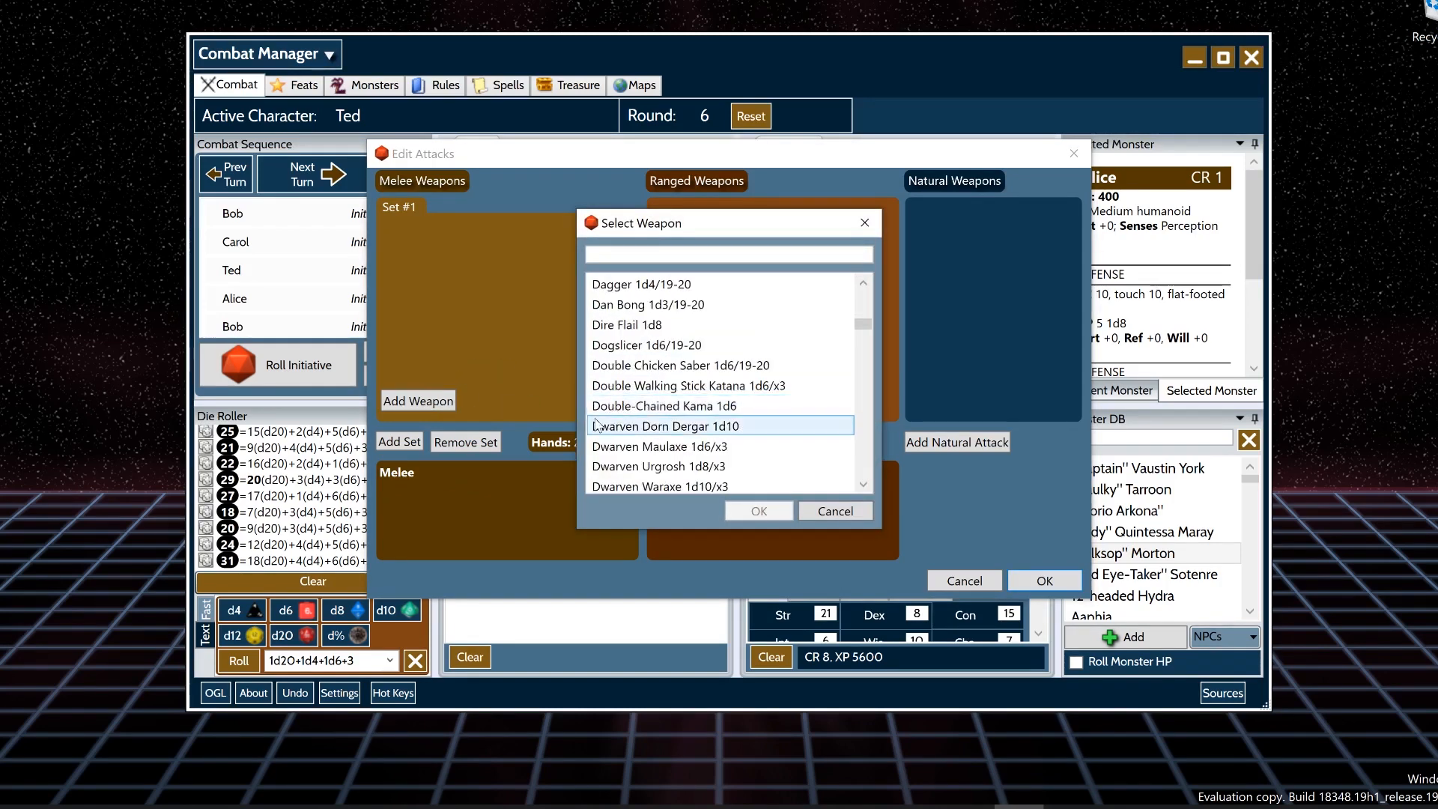
scroll(602, 423, "down", 8)
scroll(611, 426, "up", 4)
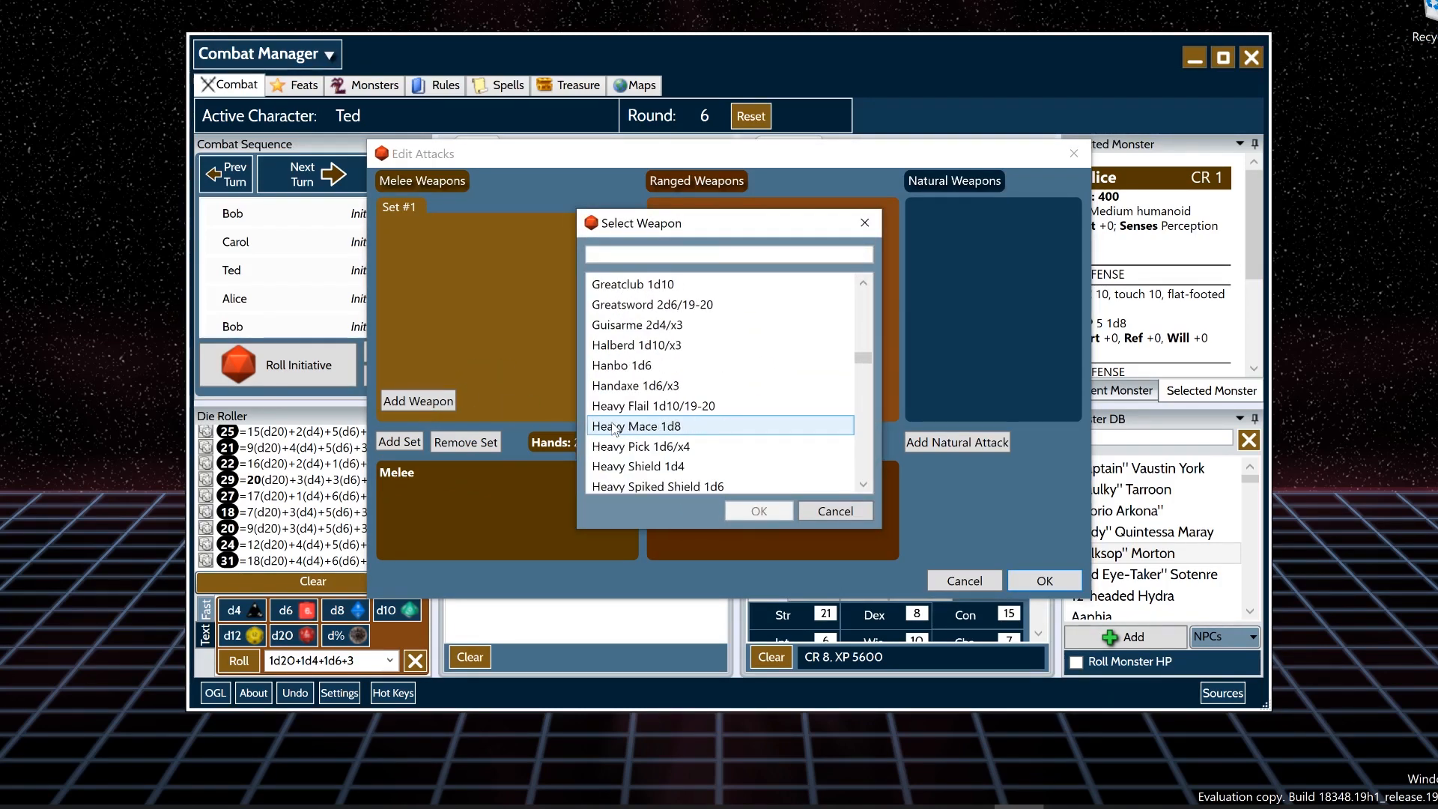
scroll(612, 429, "down", 1)
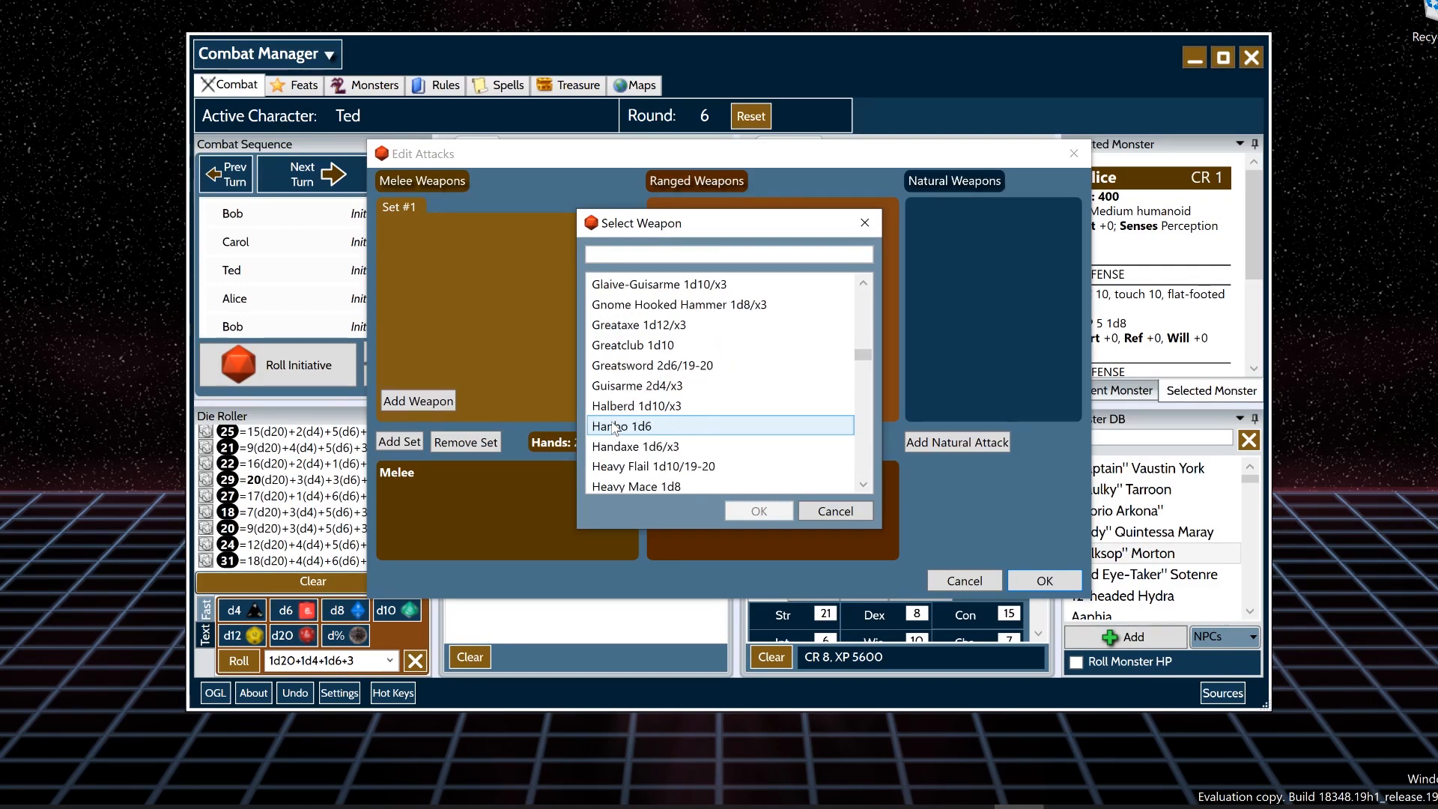
double_click(621, 446)
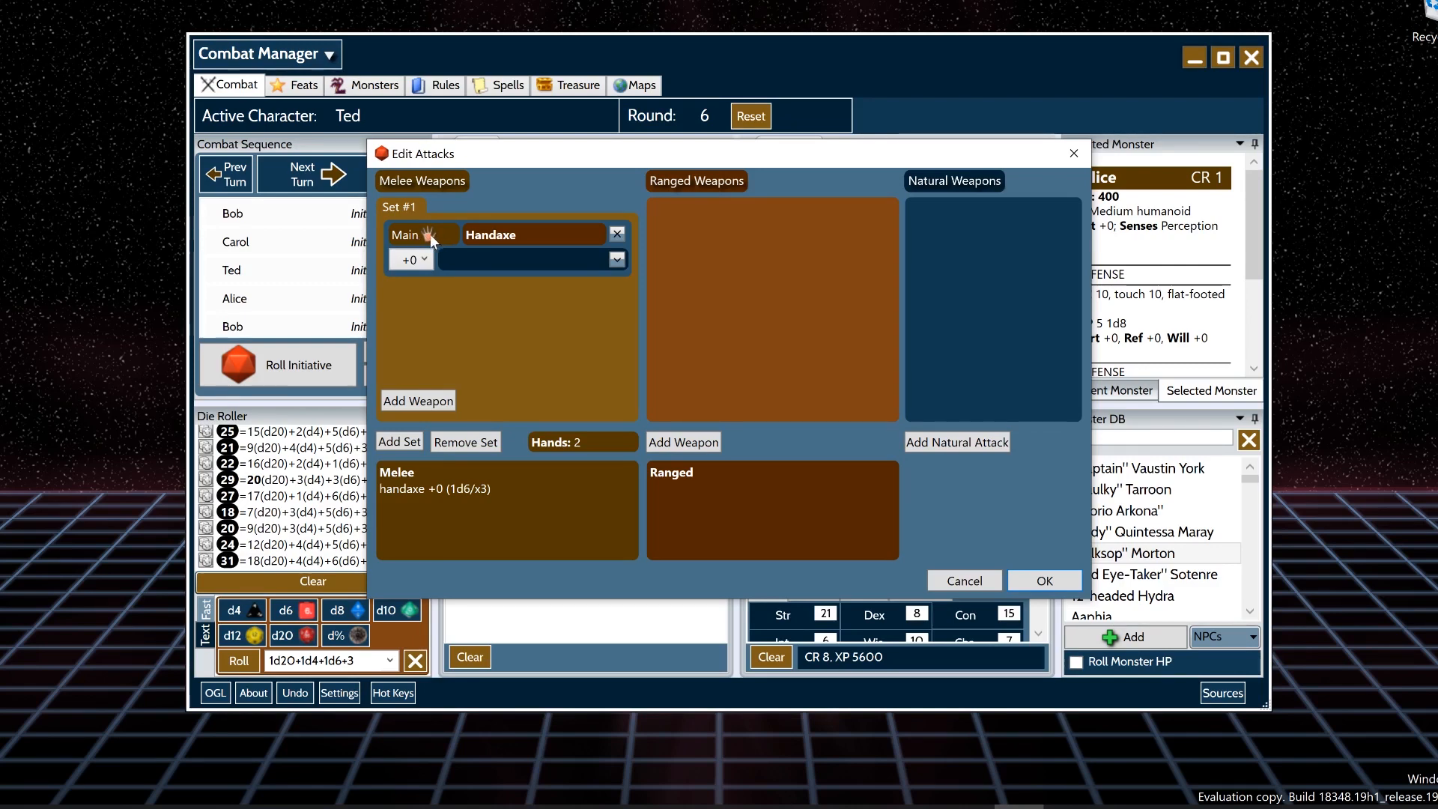
left_click(617, 234)
- Add a Longsword as the main weapon of melee Set #1
left_click(418, 401)
scroll(628, 416, "down", 7)
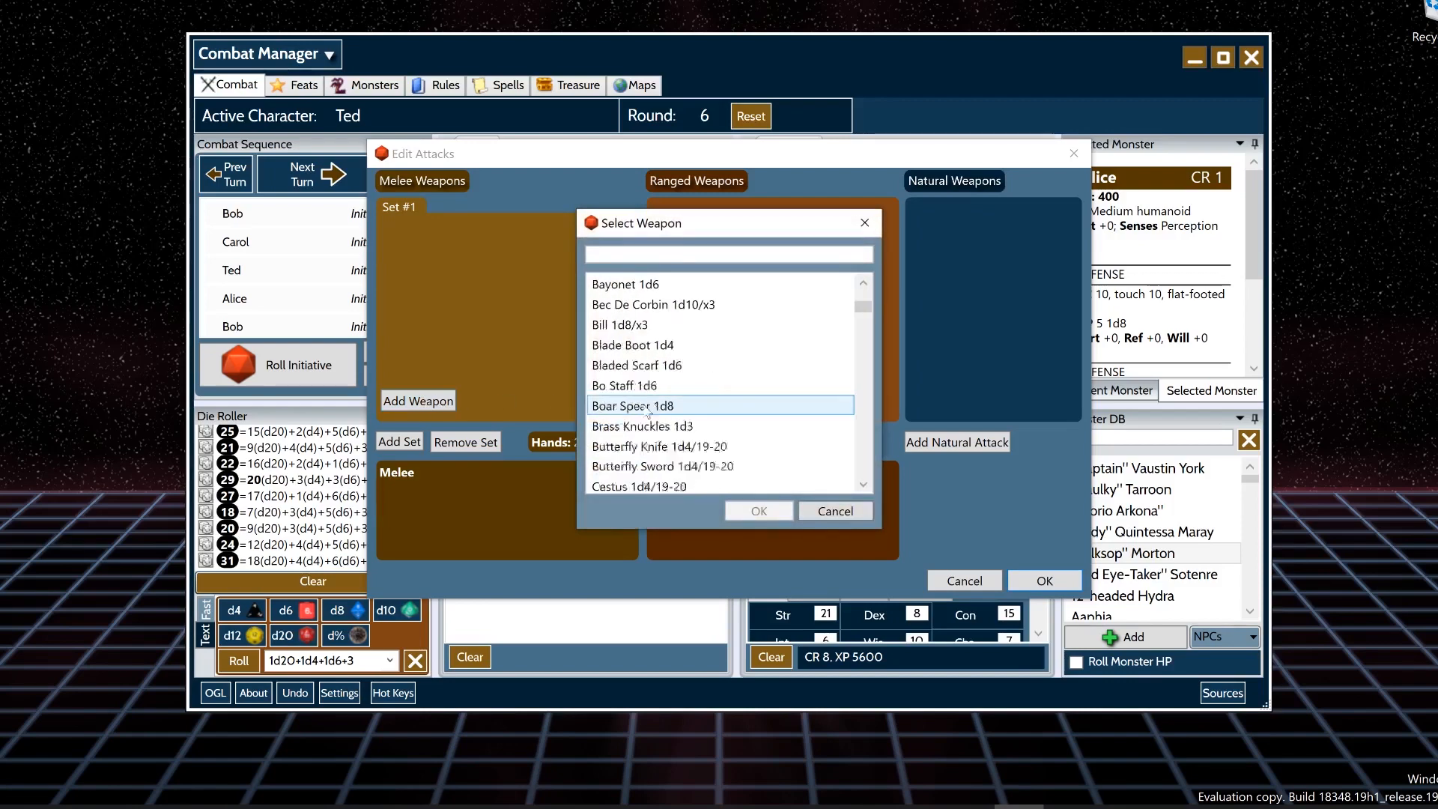
scroll(627, 415, "down", 12)
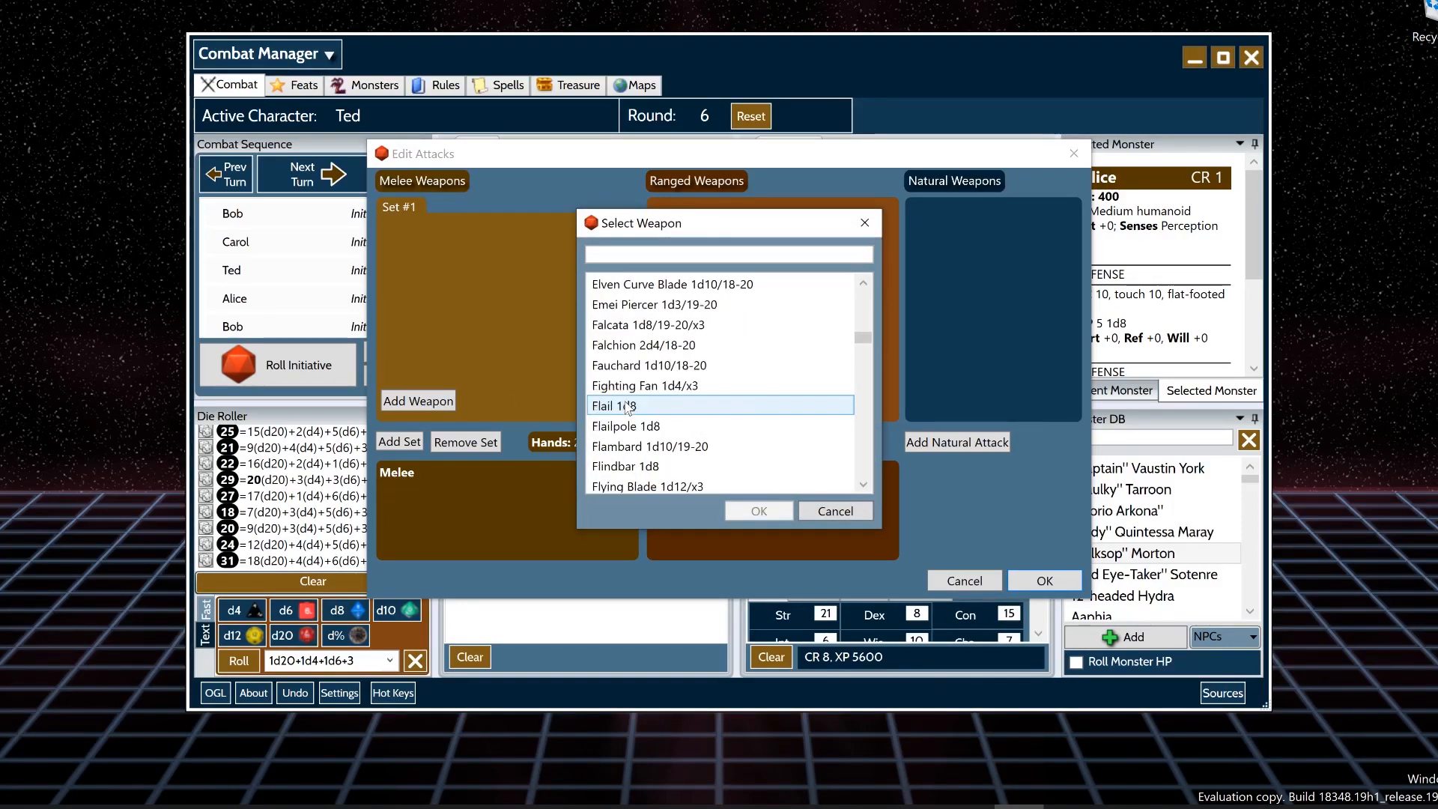
scroll(626, 400, "down", 7)
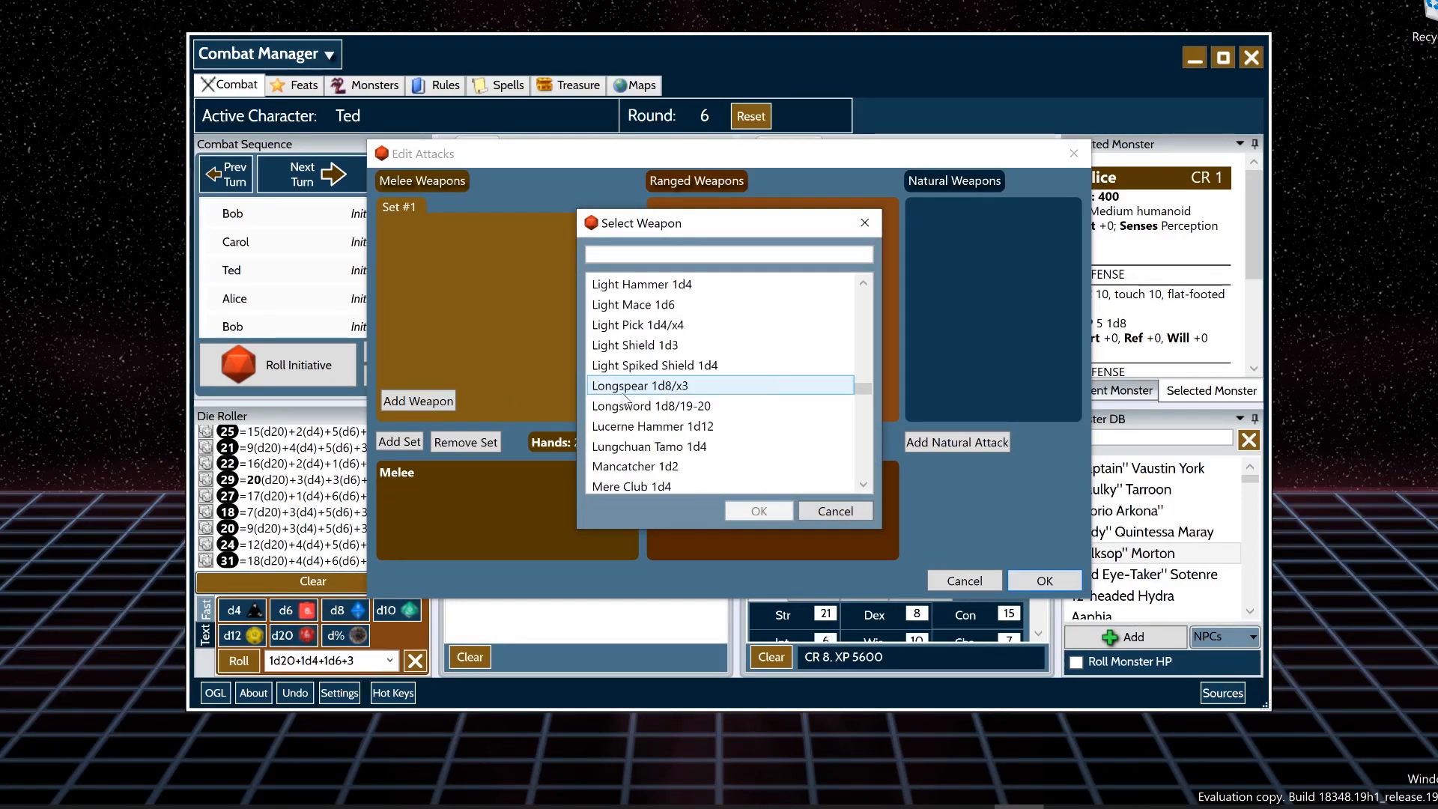
double_click(627, 406)
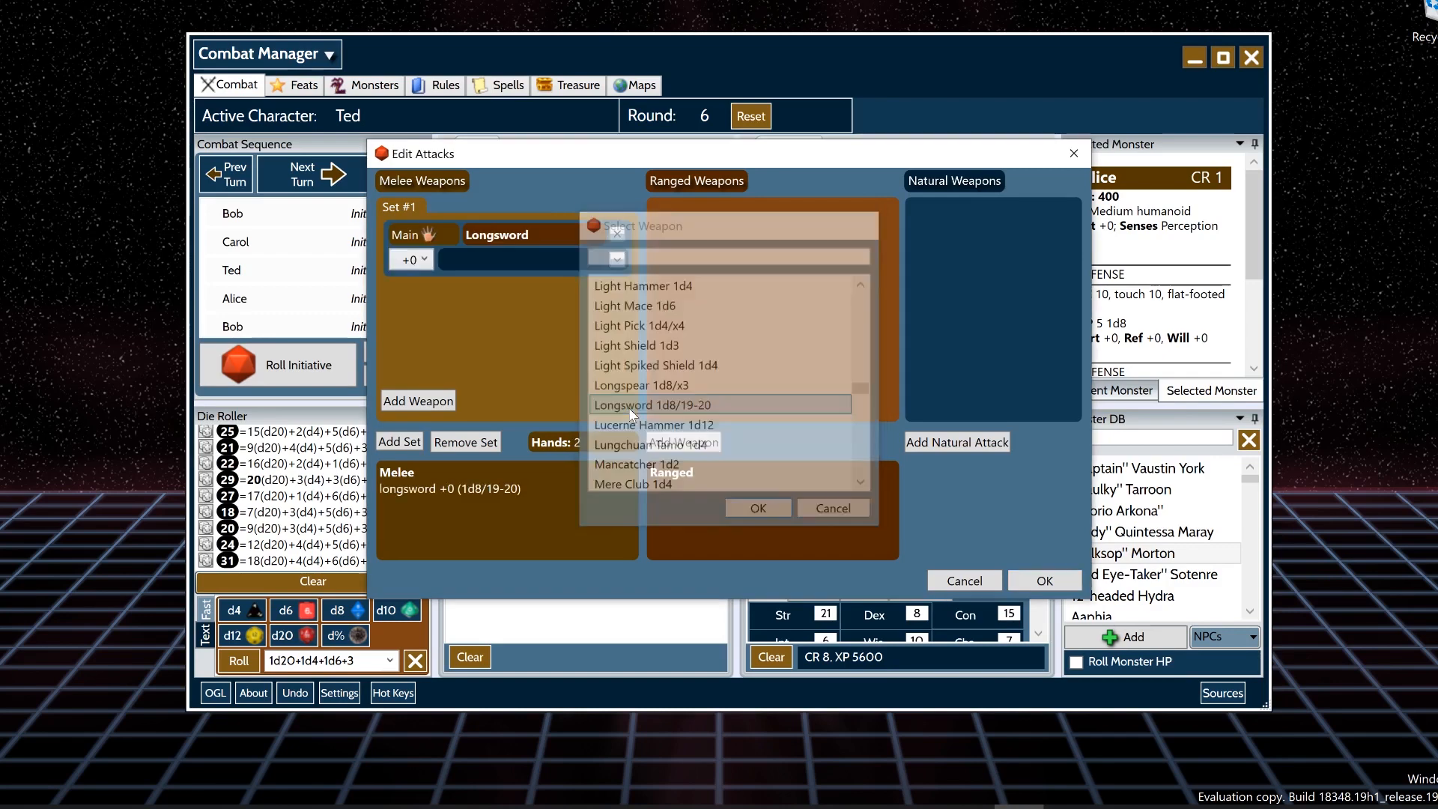
- Try wielding the Longsword two-handed with a Battle Poi in the off hand, and remove the Battle Poi
left_click(427, 236)
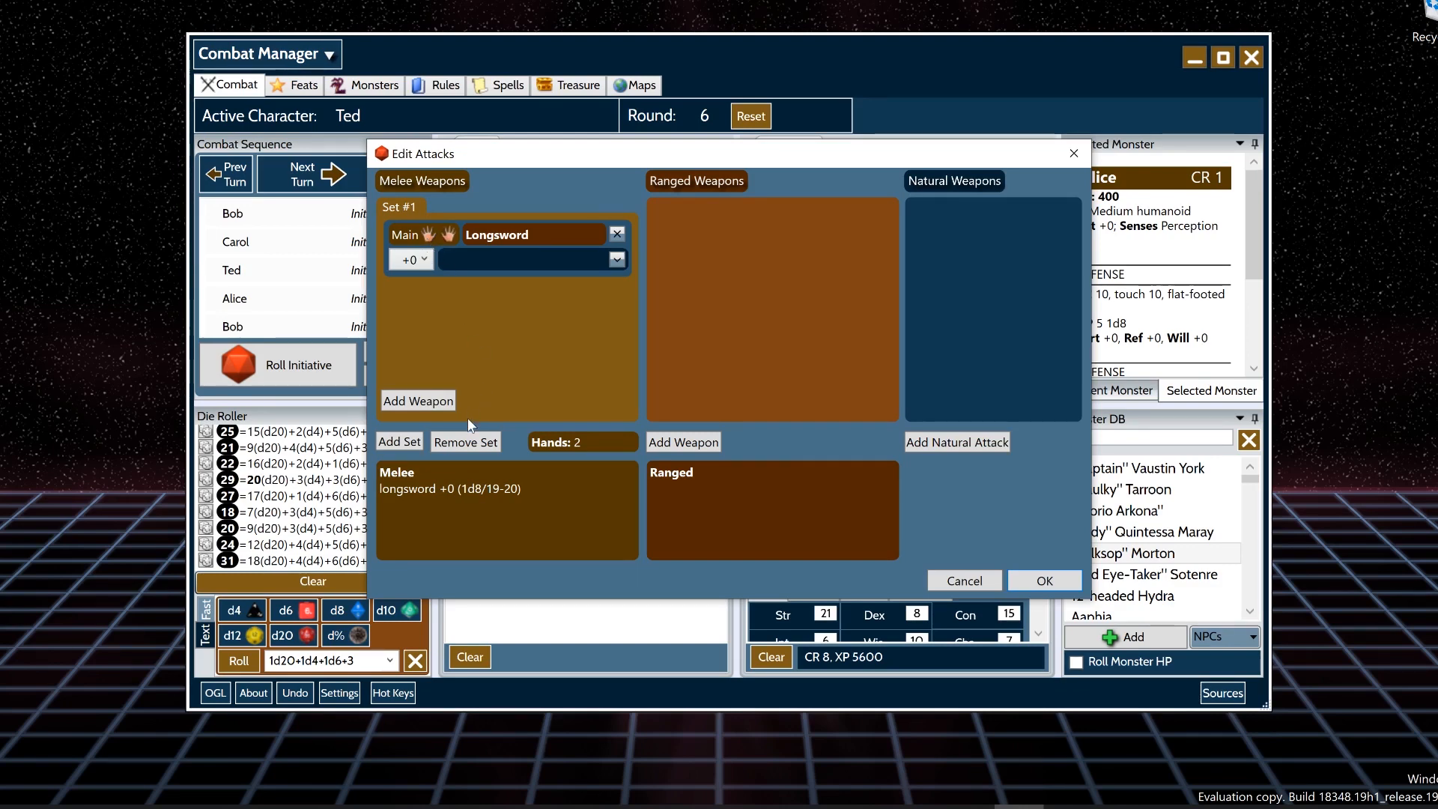
left_click(437, 401)
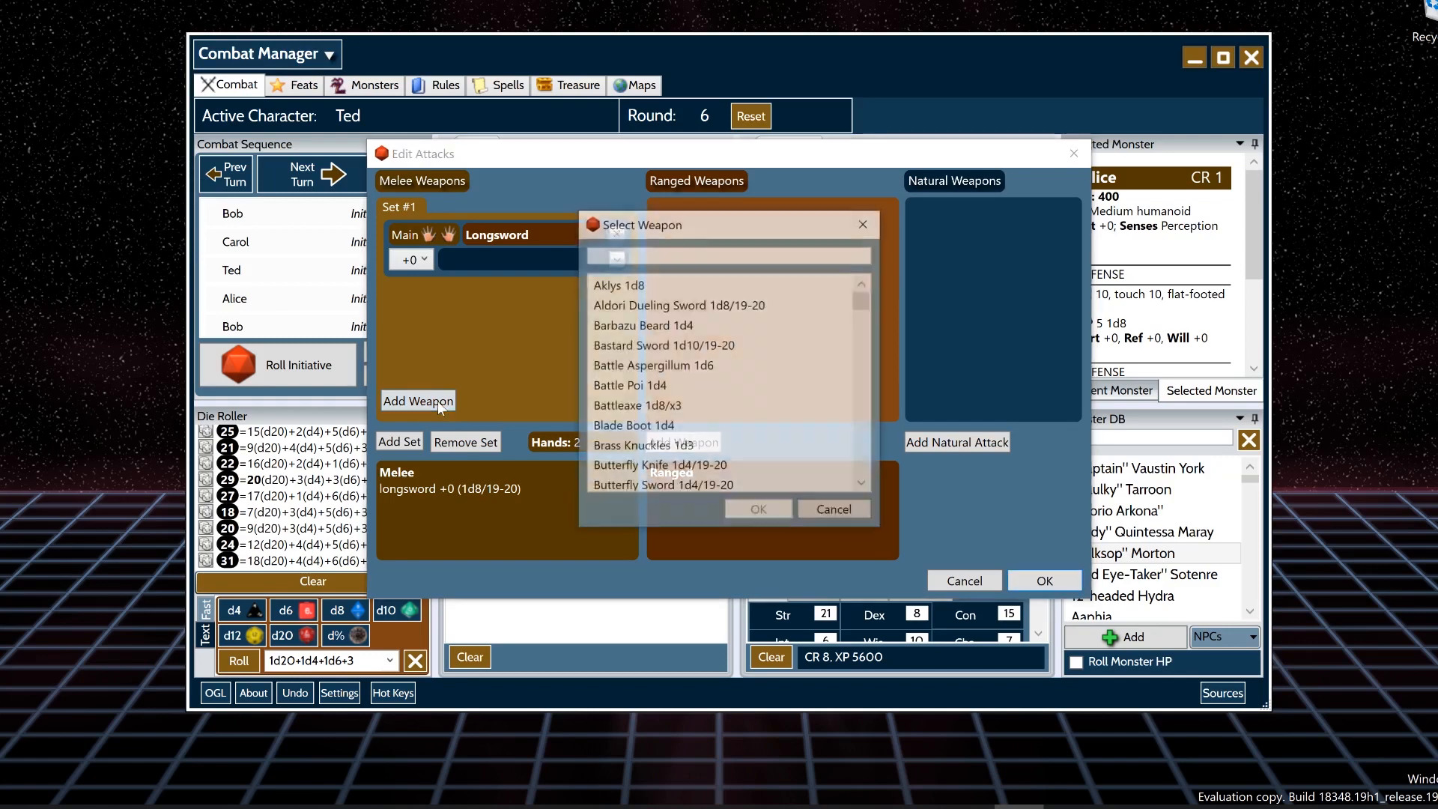
double_click(590, 386)
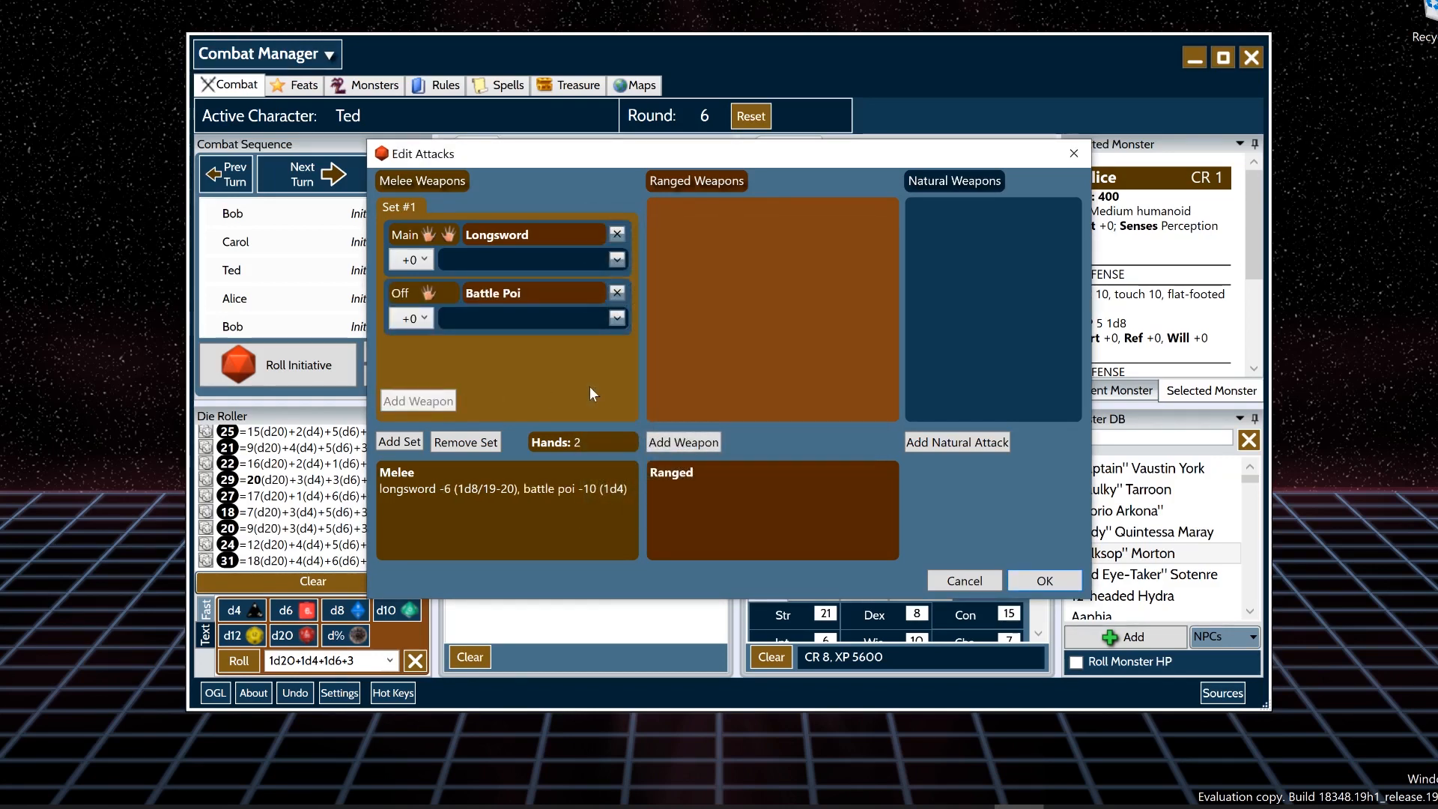
left_click(617, 294)
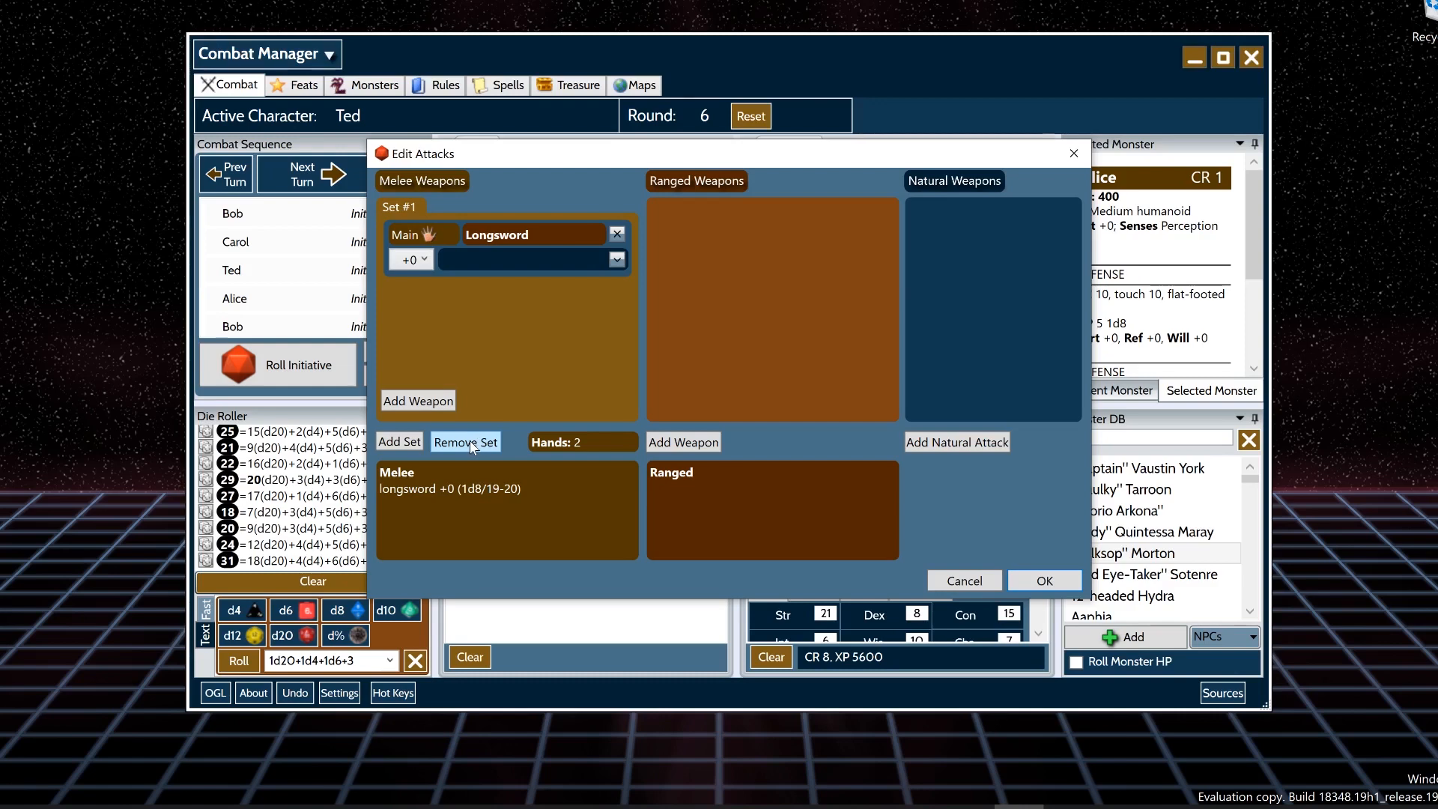
- Create a second melee weapon set with a Dagger as its main weapon
left_click(399, 441)
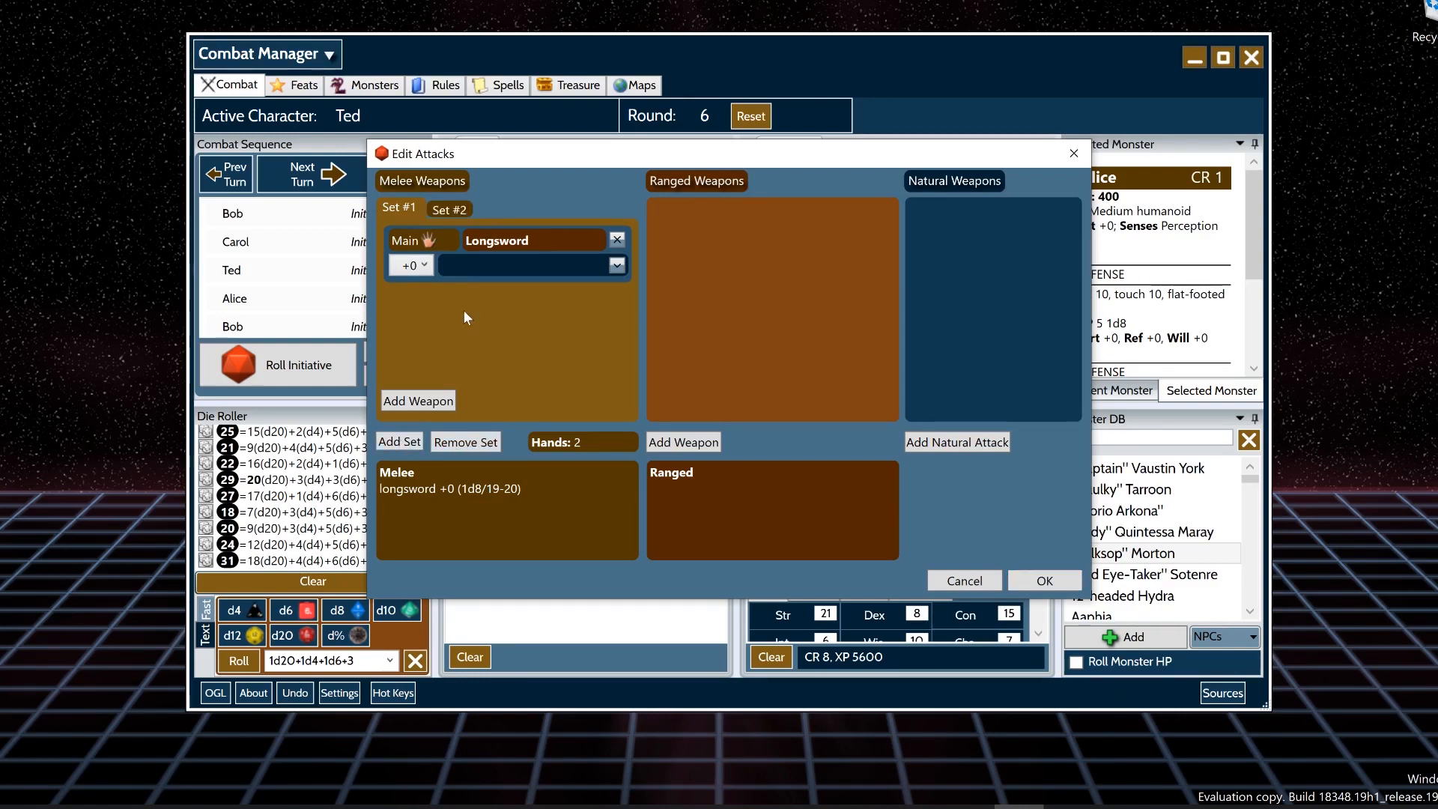
left_click(454, 213)
left_click(430, 406)
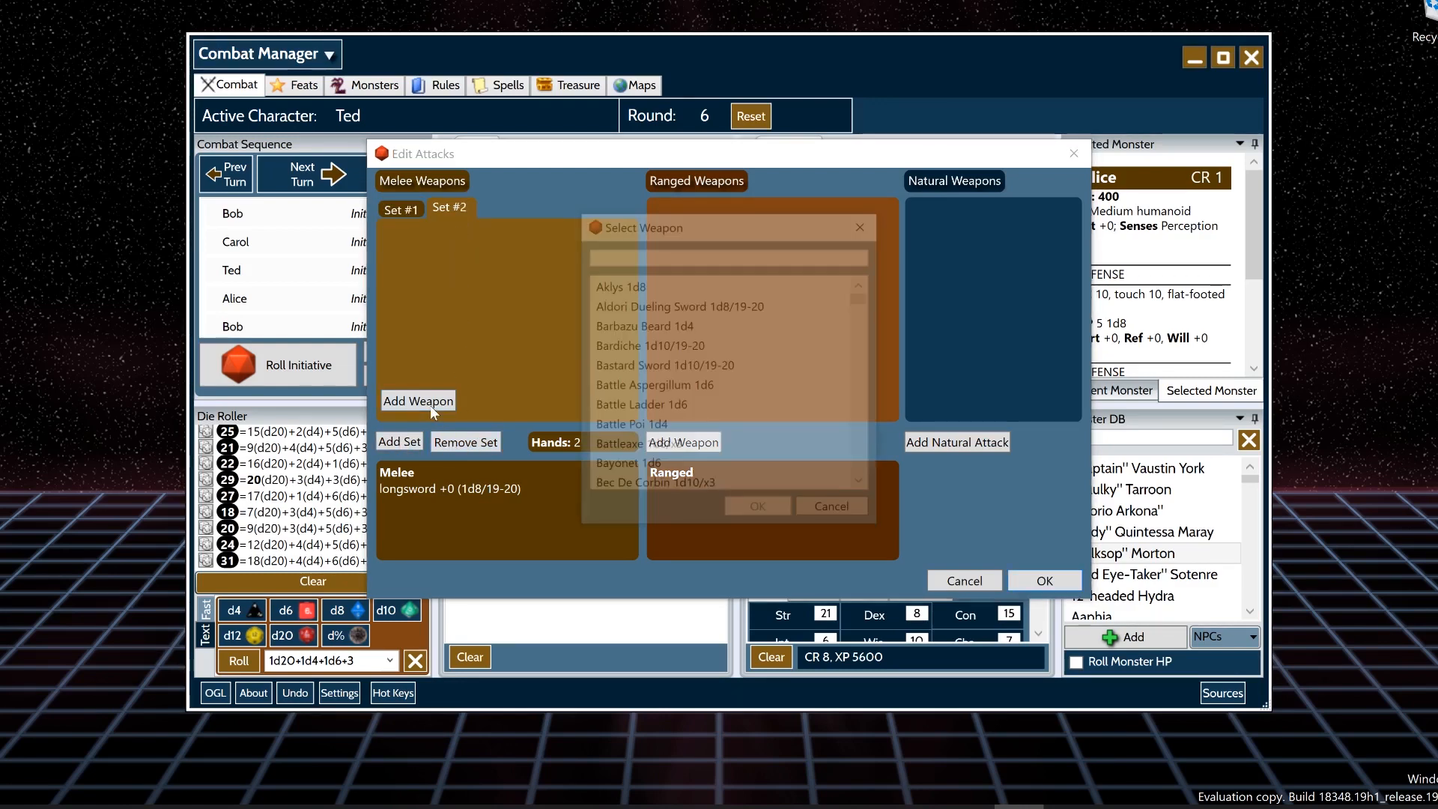
scroll(631, 418, "down", 8)
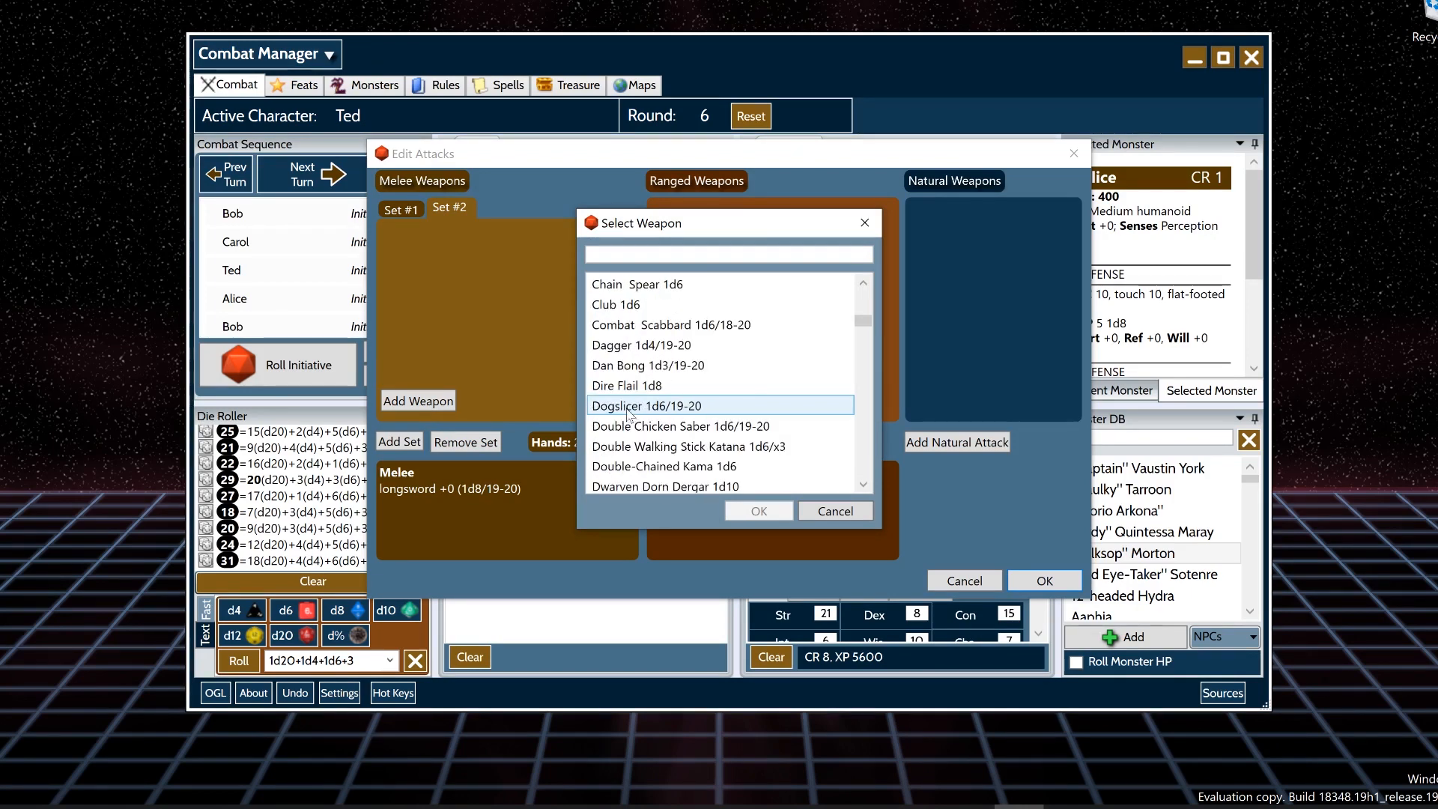
scroll(629, 416, "up", 1)
double_click(630, 413)
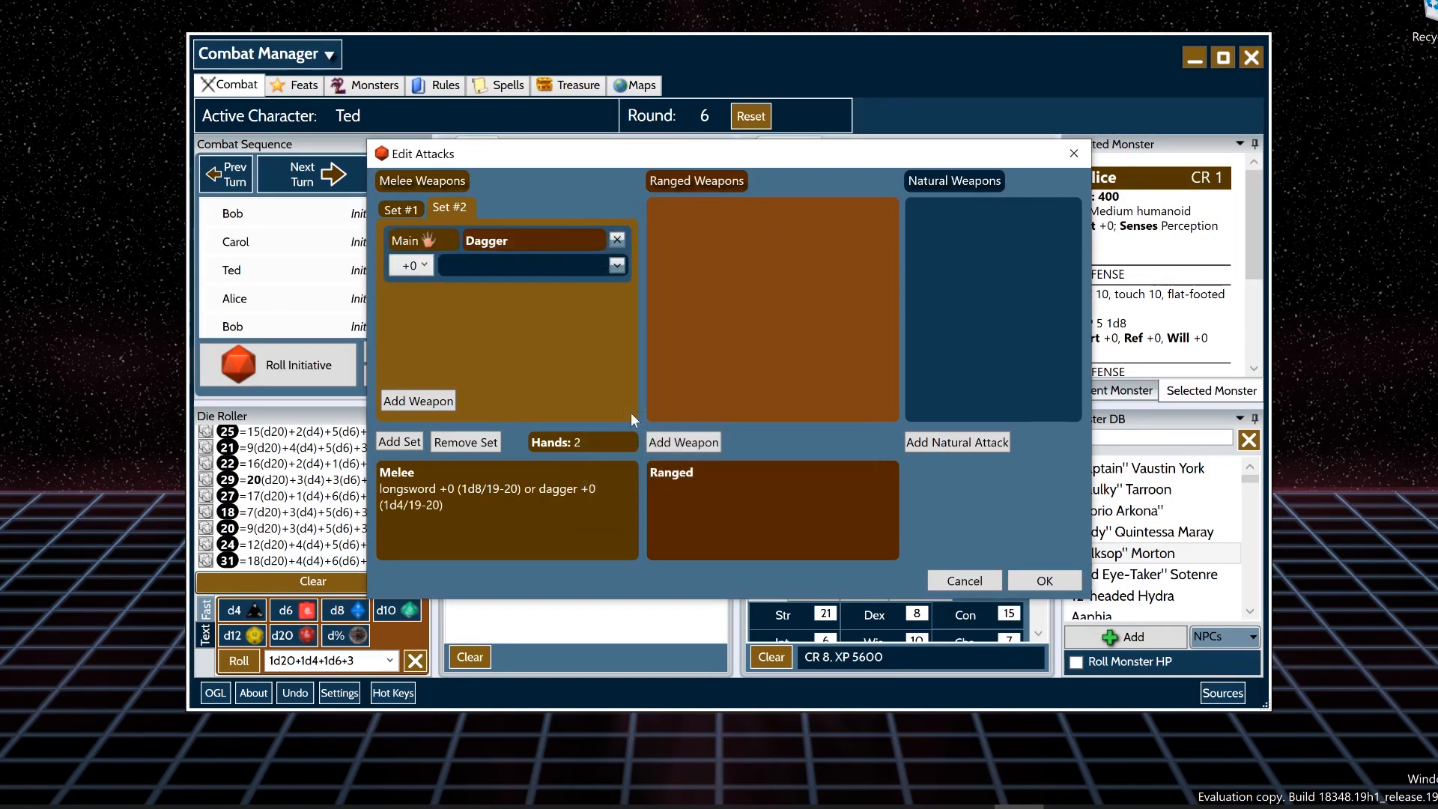
- Add another Dagger as the off-hand weapon of melee Set #2
left_click(430, 403)
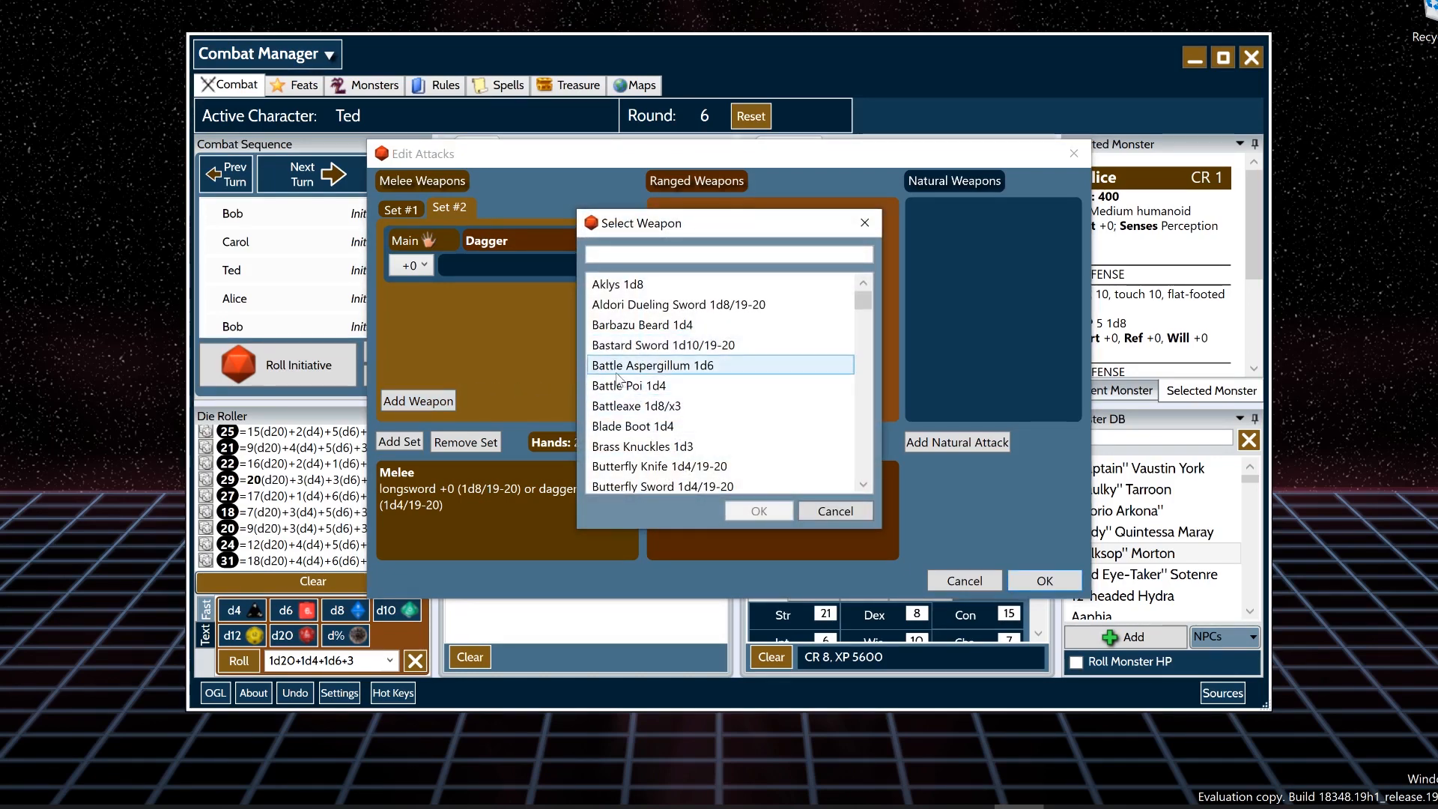
scroll(616, 378, "down", 3)
scroll(616, 378, "up", 1)
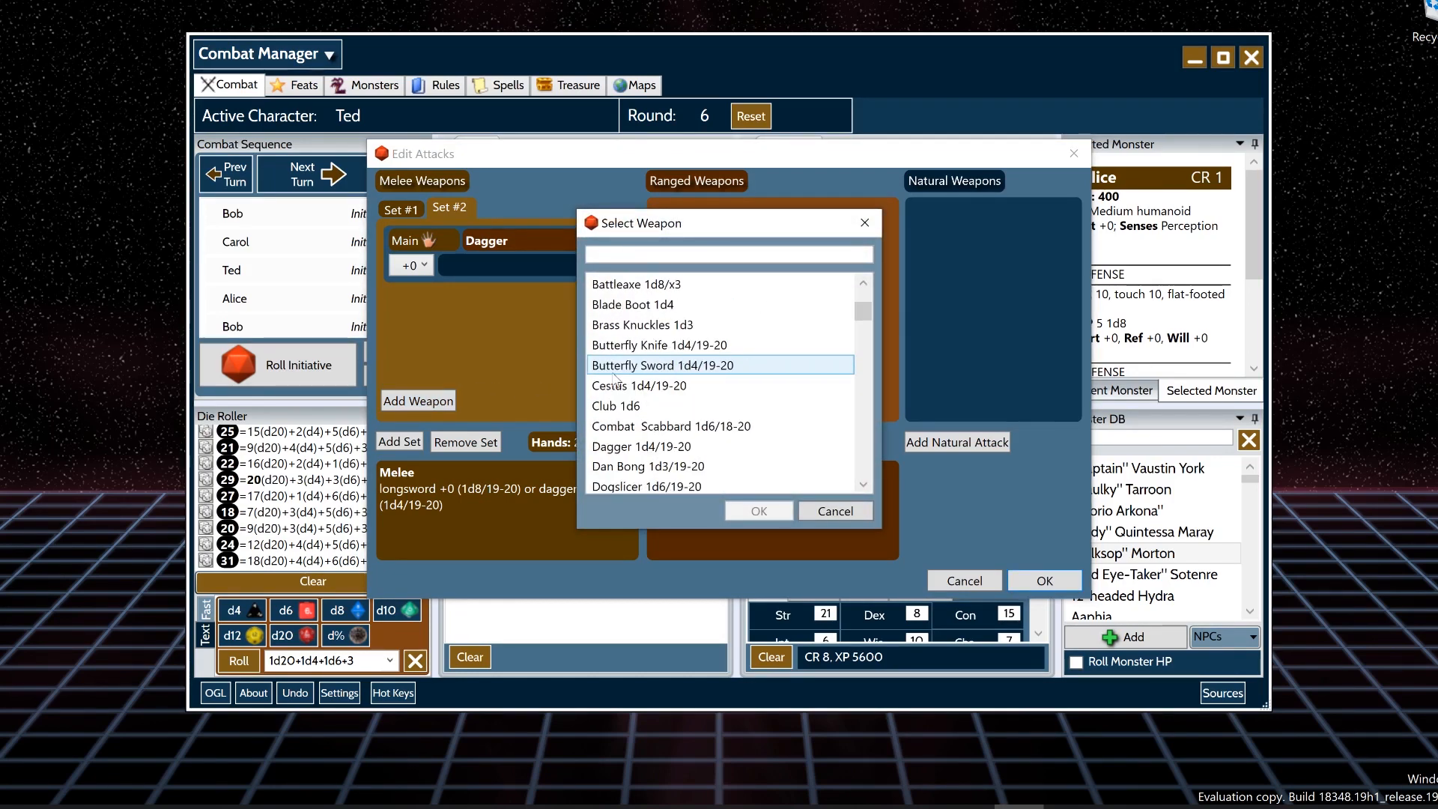
double_click(616, 446)
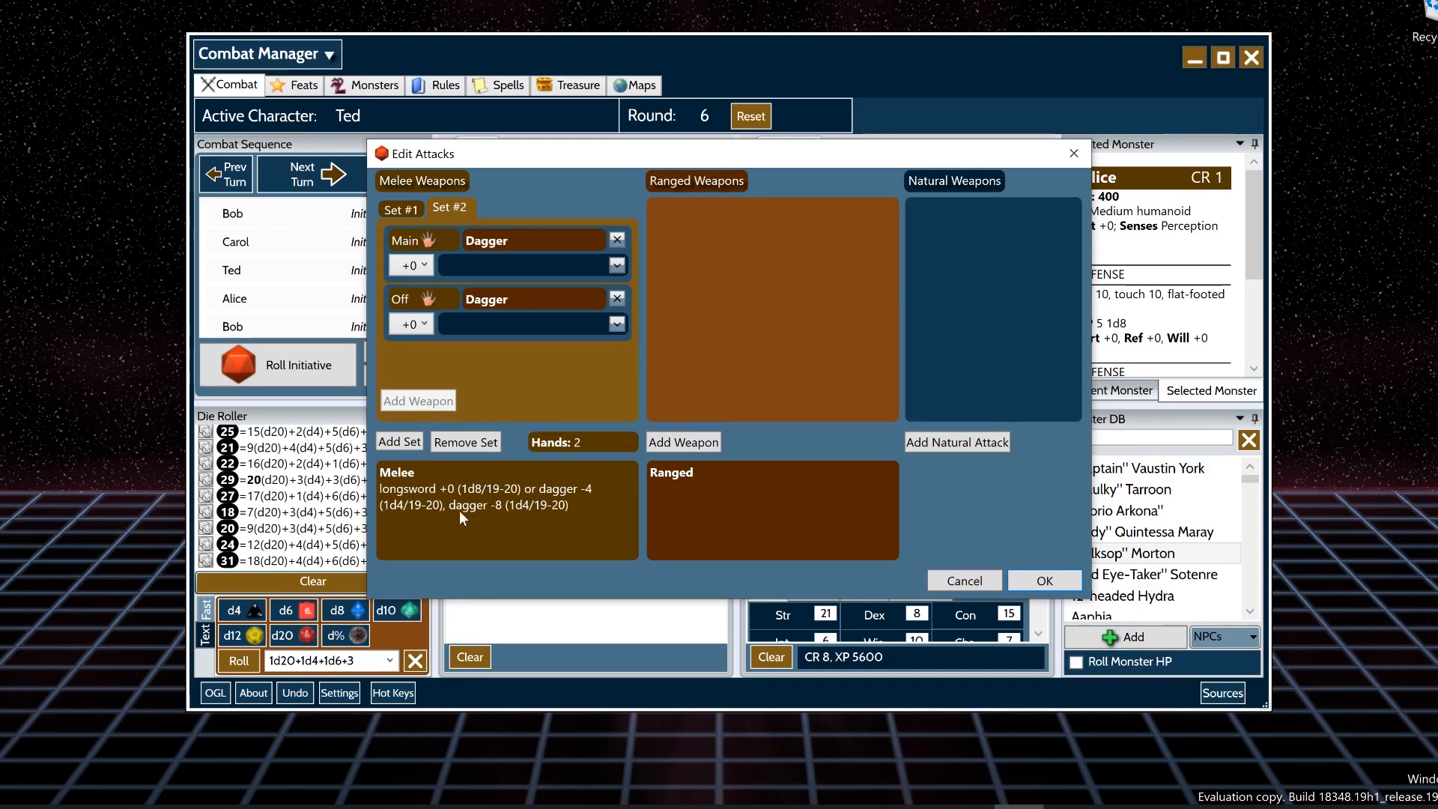
- Create a third melee weapon set with a single Dagger as its main weapon
left_click(412, 444)
left_click(500, 208)
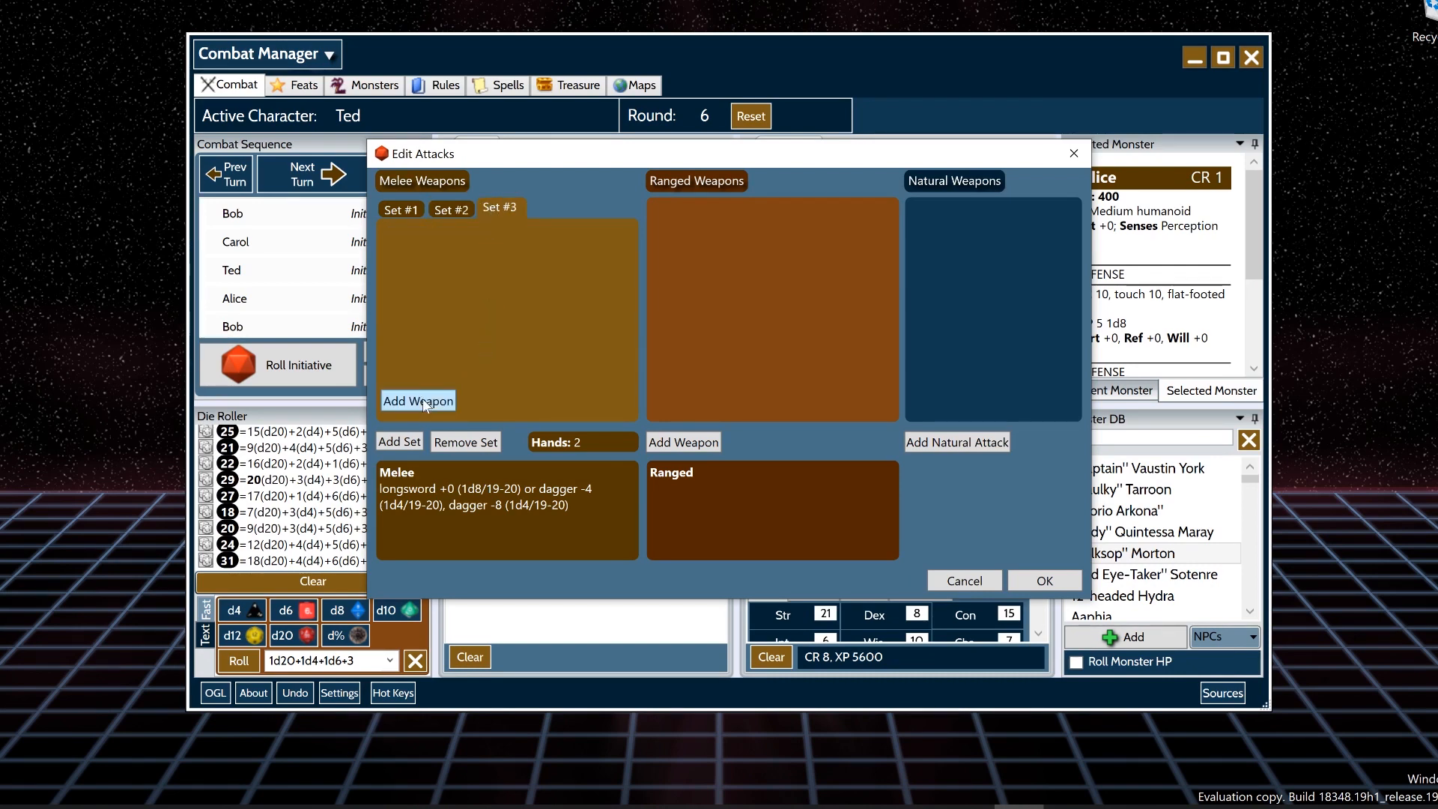
left_click(446, 402)
scroll(619, 410, "down", 7)
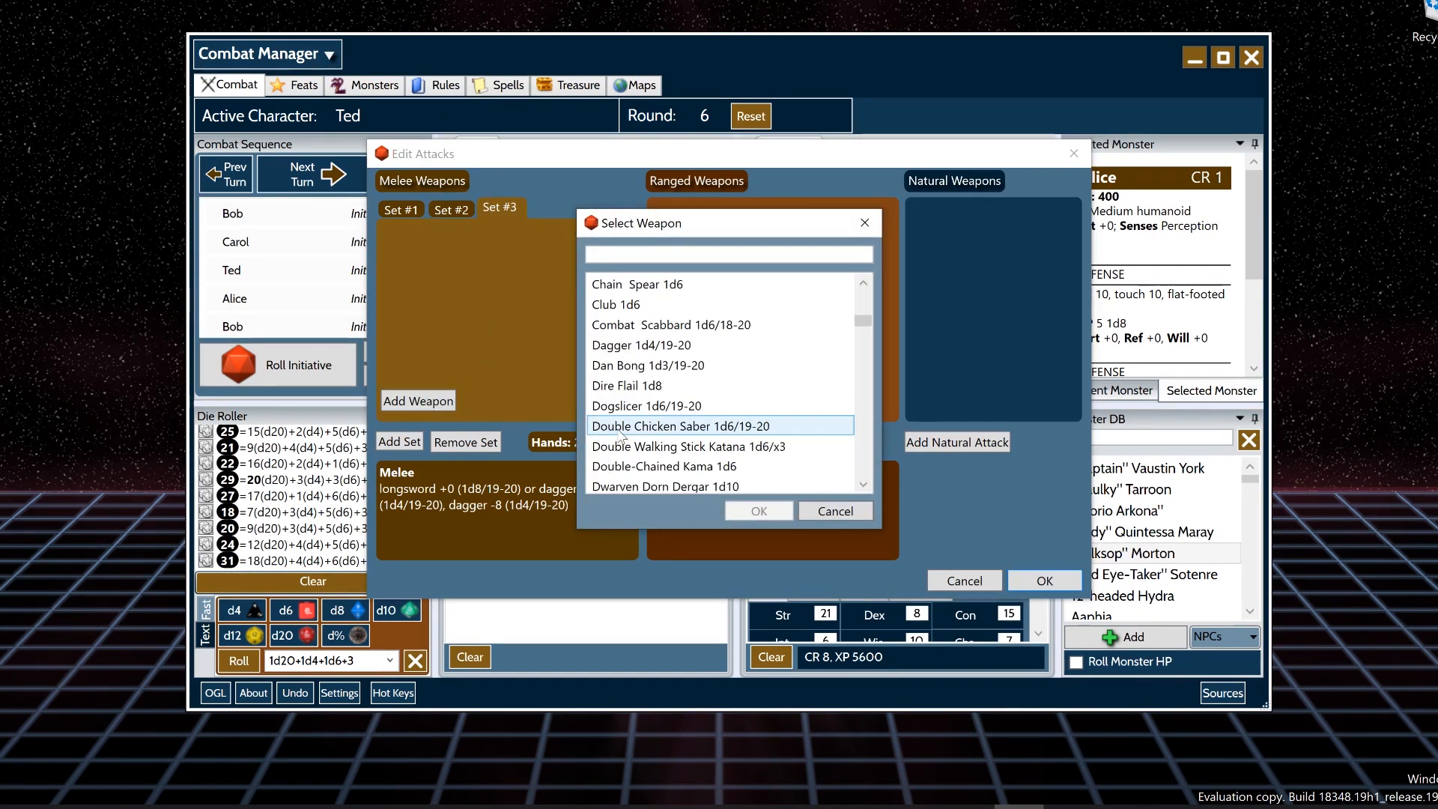
left_click(627, 345)
double_click(627, 343)
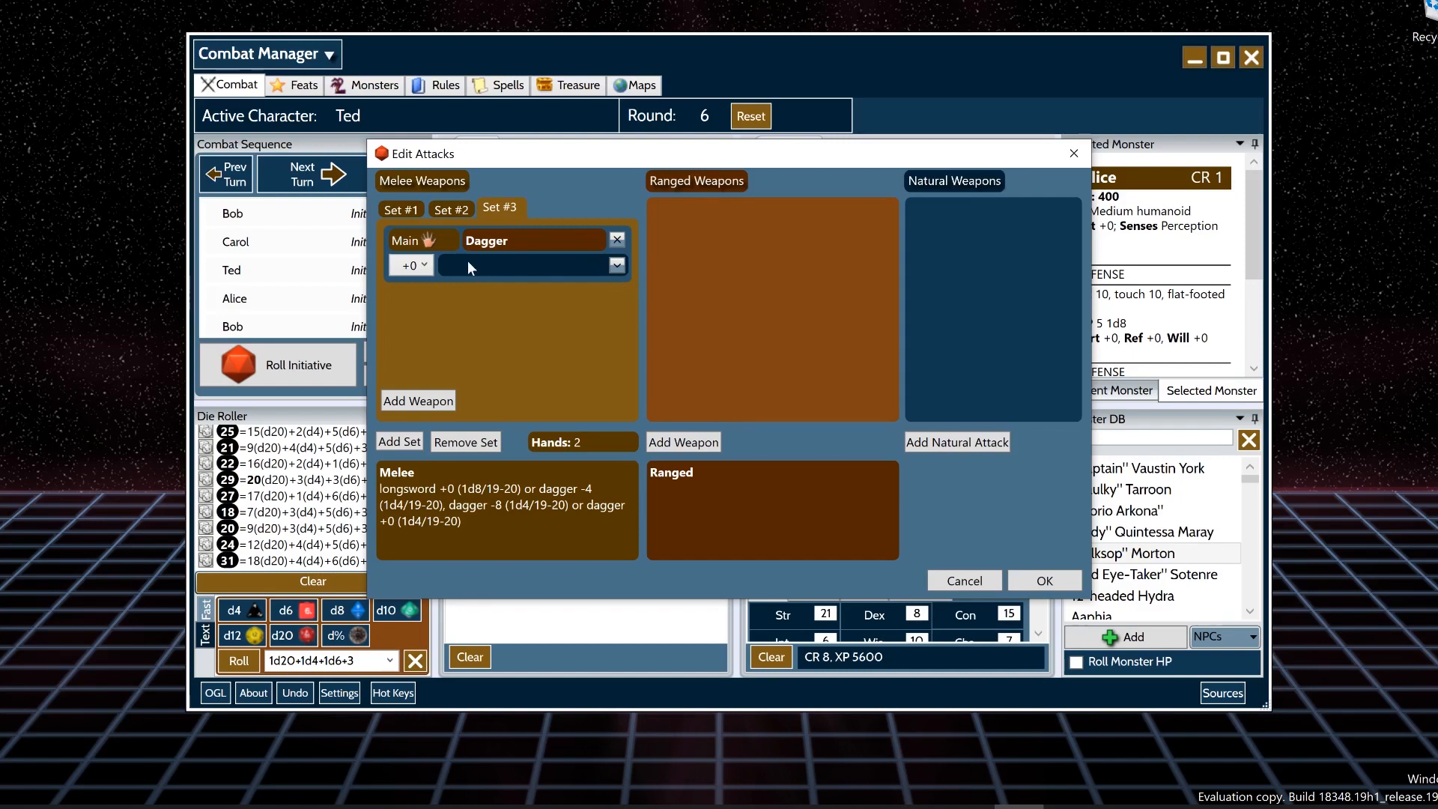
- Examine the special weapon abilities offered for the Longsword in melee Set #1
left_click(415, 214)
left_click(617, 266)
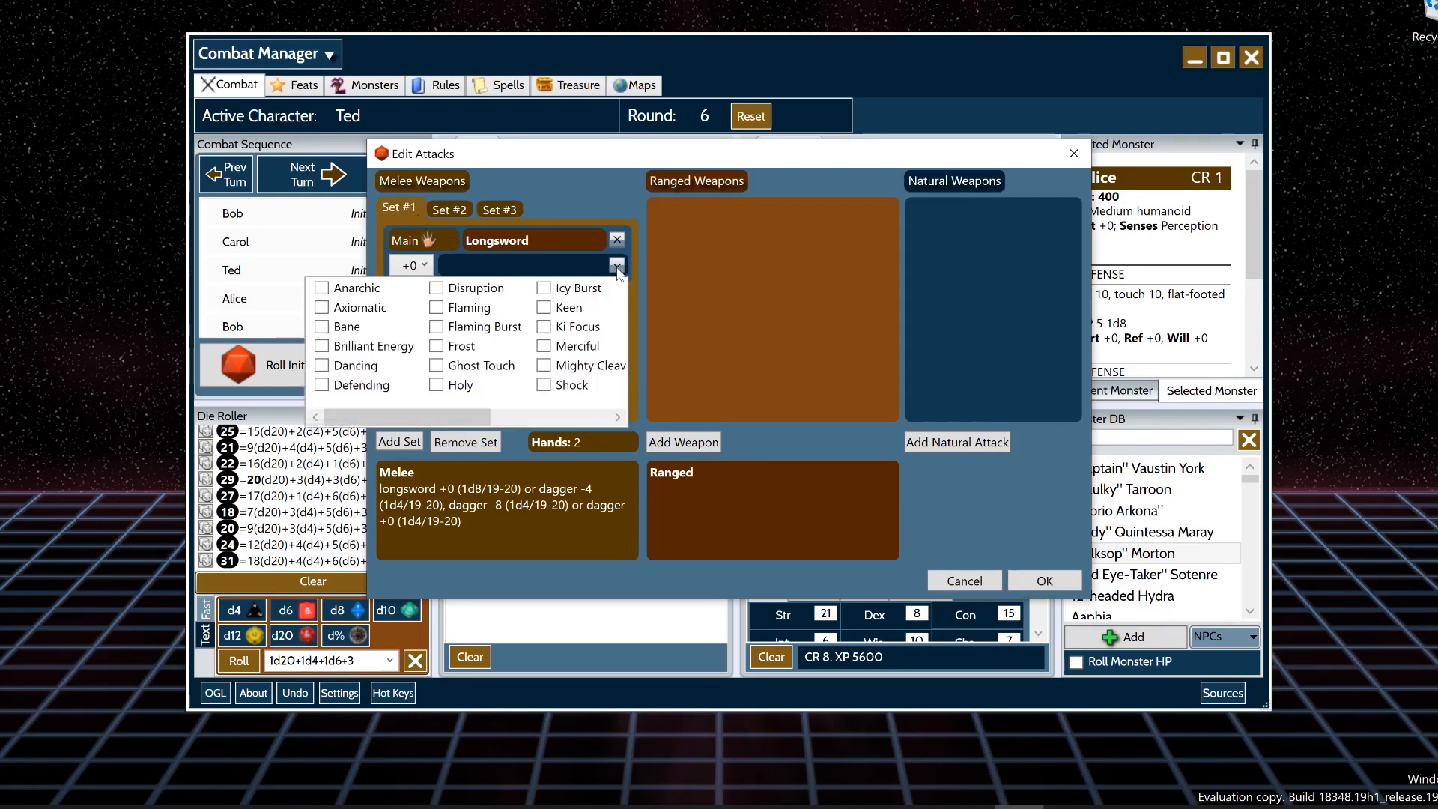
left_click(380, 330)
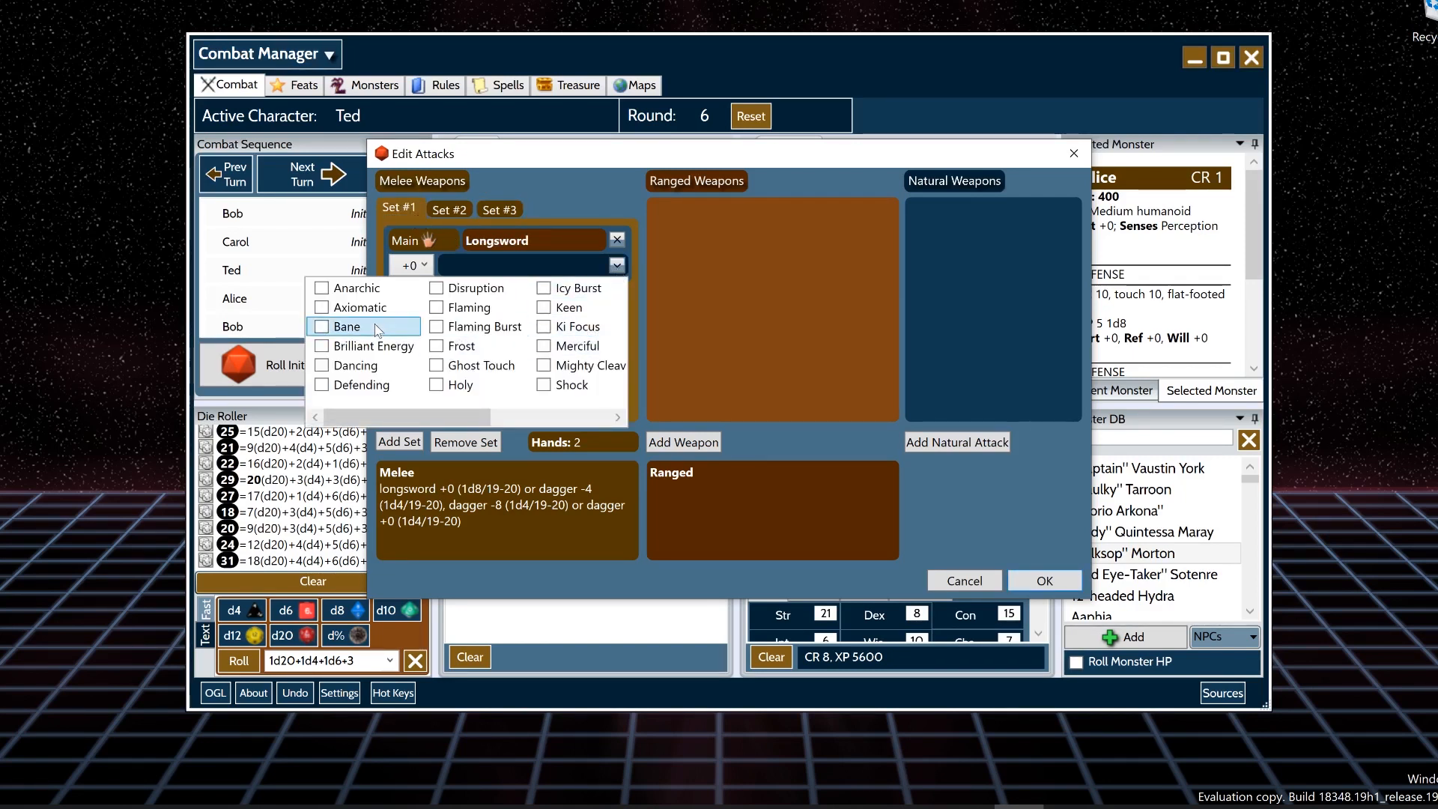
left_click_drag(455, 412, 553, 414)
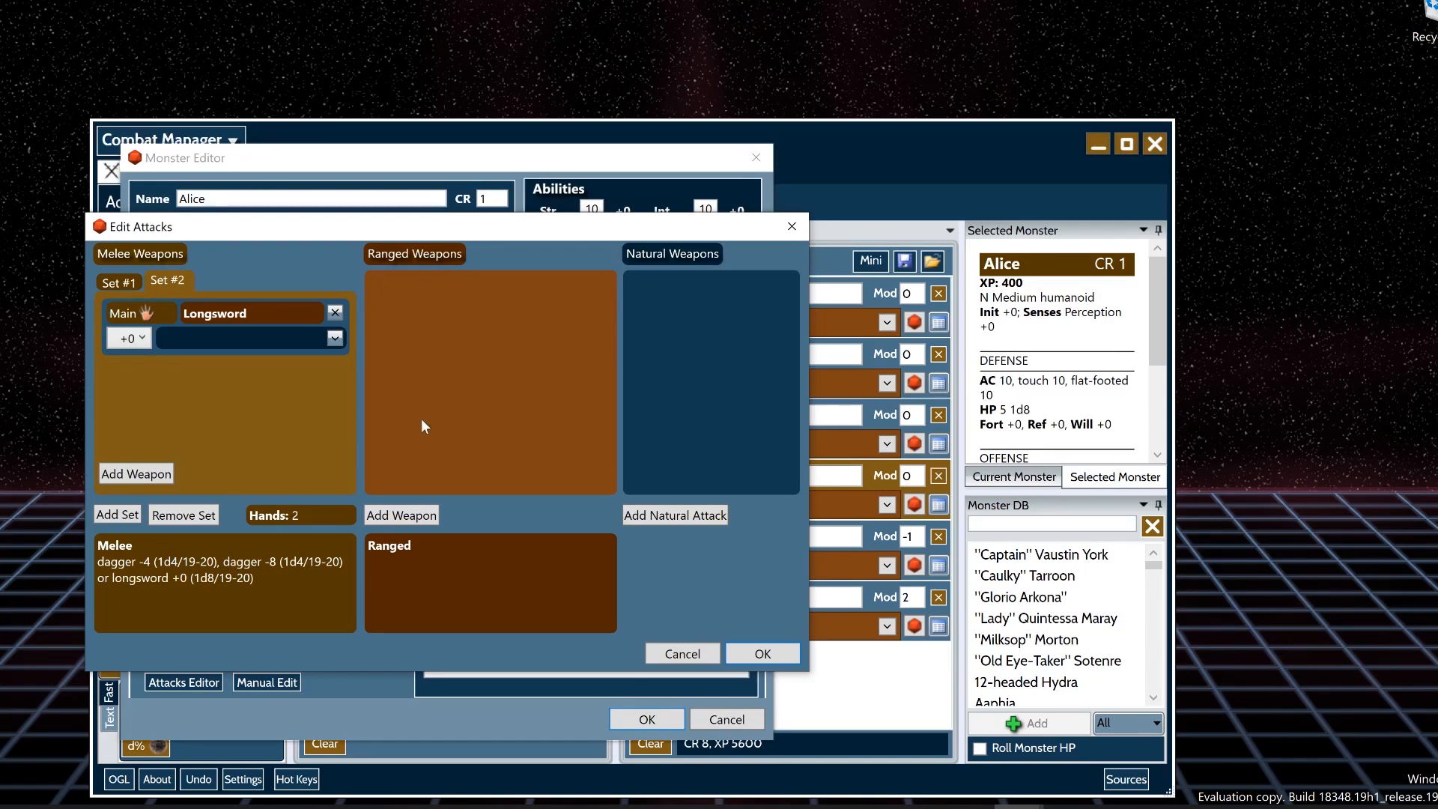
- Add a Light Crossbow to the creature's ranged weapons
left_click(414, 516)
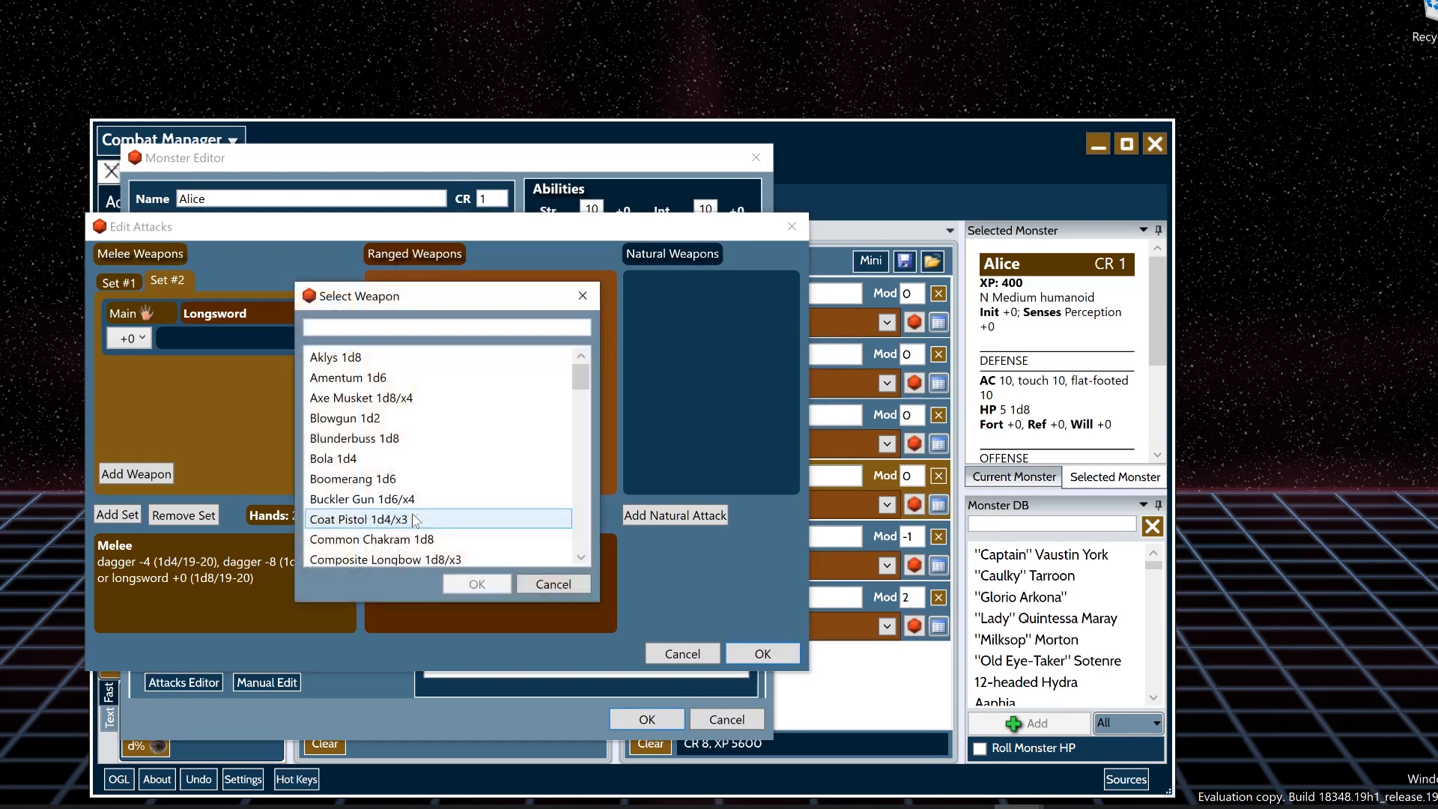
scroll(434, 509, "down", 6)
scroll(432, 503, "down", 2)
left_click(433, 503)
scroll(433, 503, "down", 11)
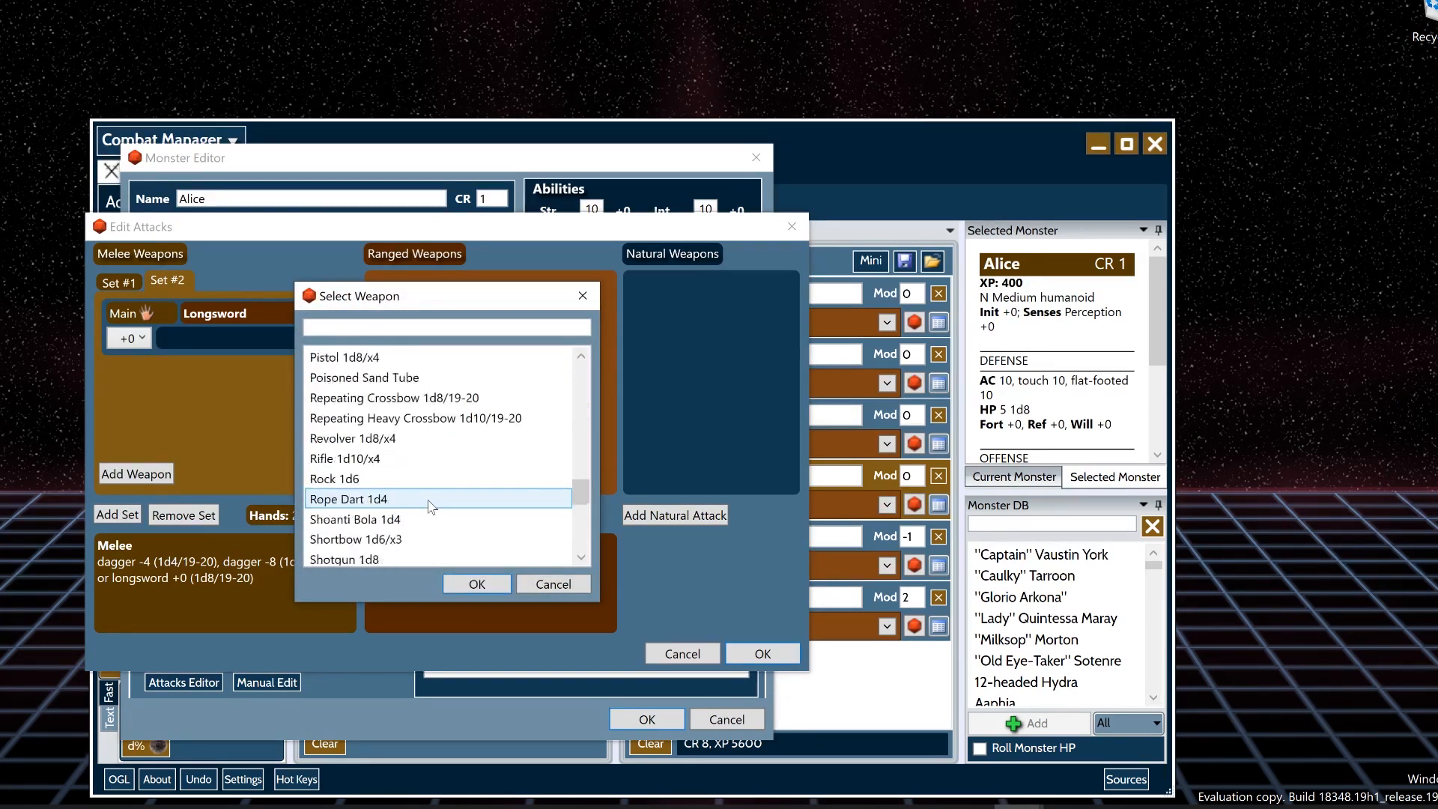
scroll(426, 497, "up", 5)
scroll(428, 500, "up", 13)
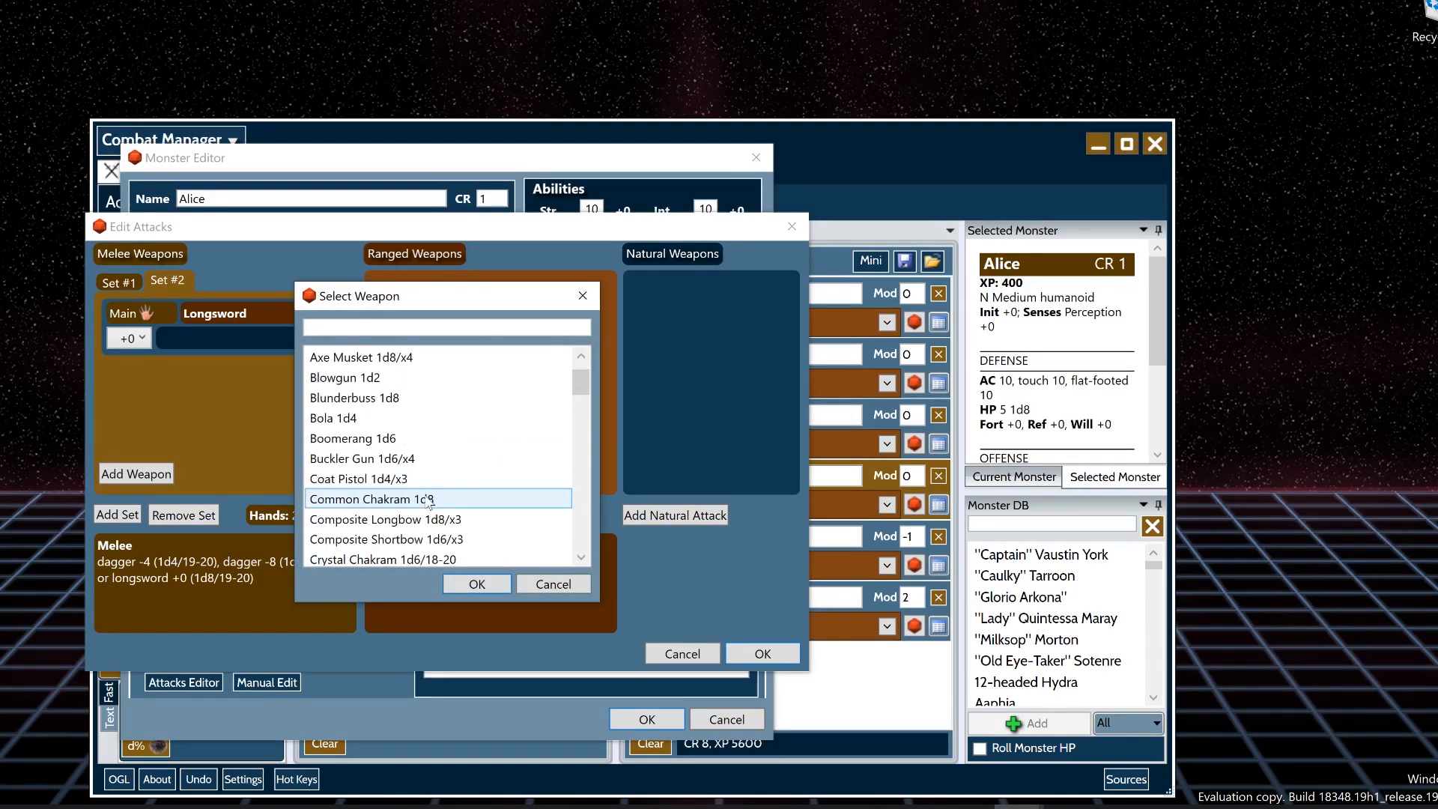
scroll(427, 491, "down", 8)
scroll(428, 488, "up", 3)
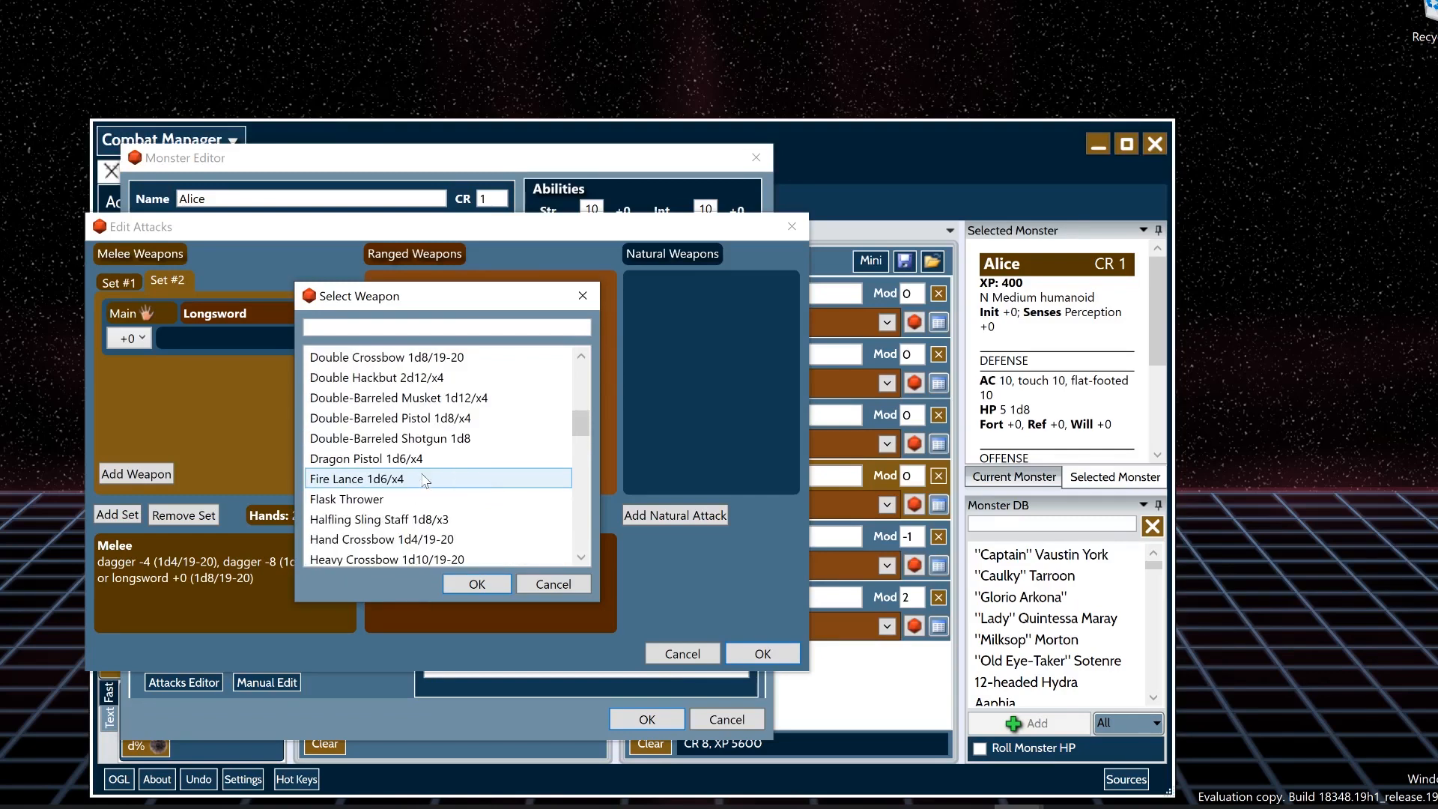
scroll(425, 483, "down", 4)
left_click(424, 480)
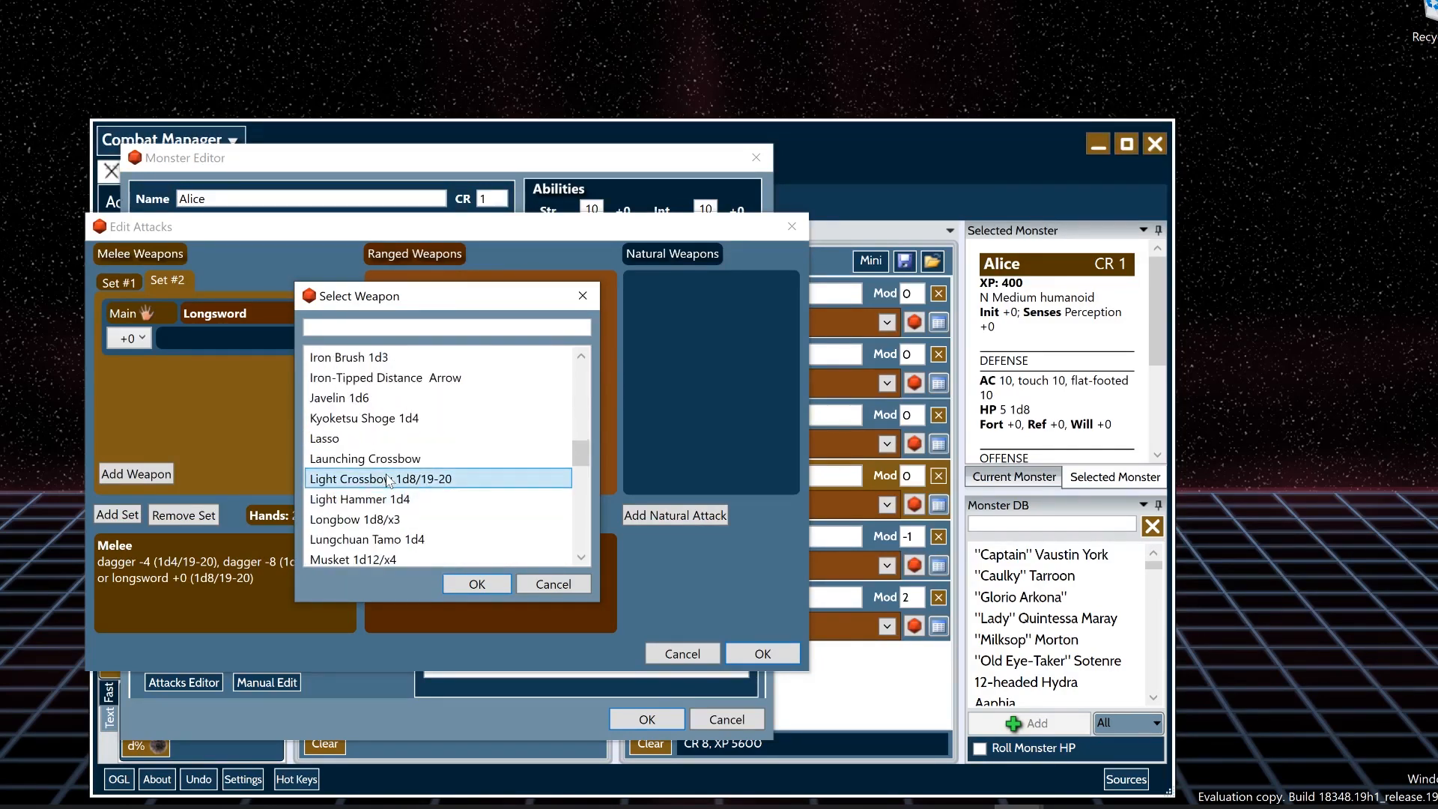
left_click(464, 589)
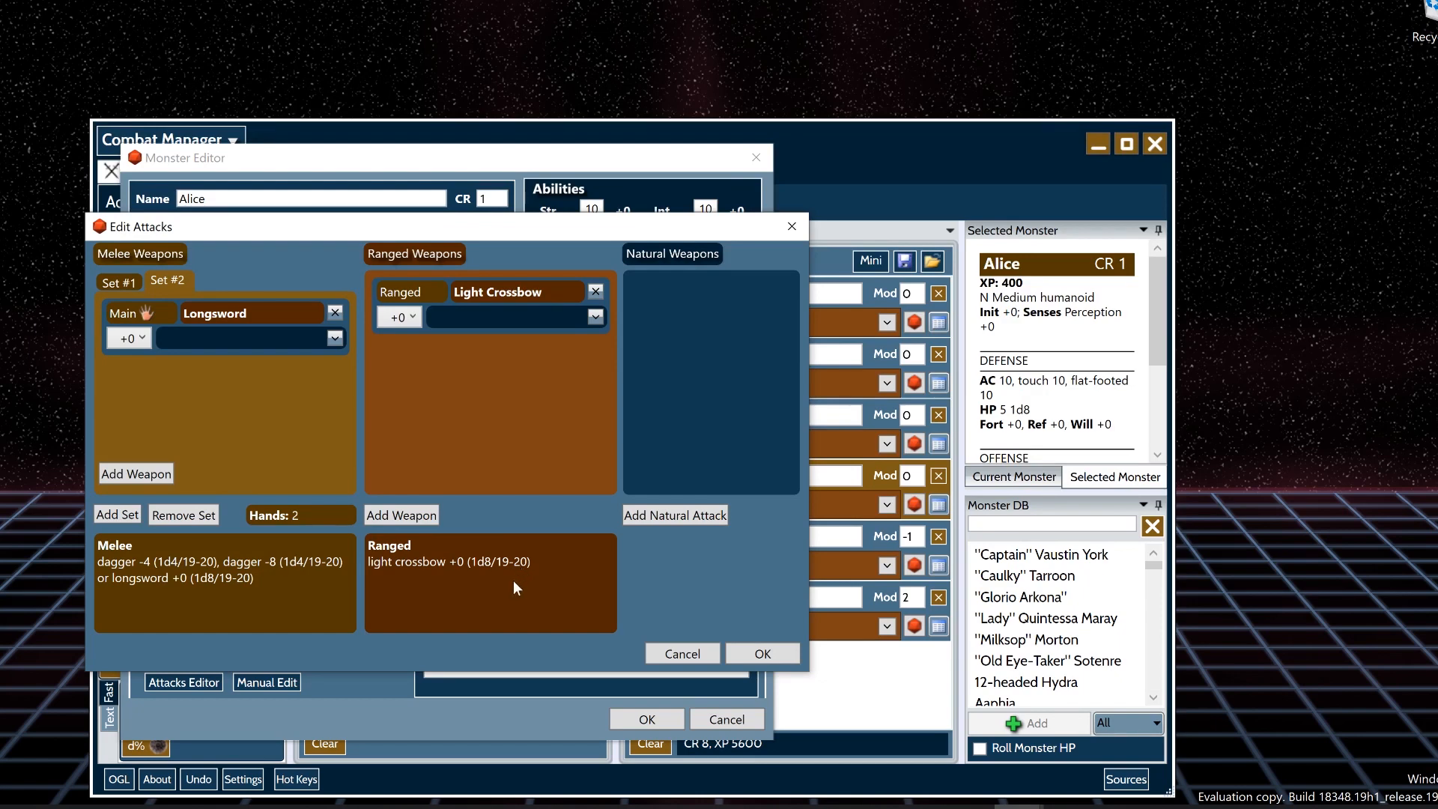
- Try the broken, +0 and masterwork qualities in turn on the Light Crossbow
left_click(399, 318)
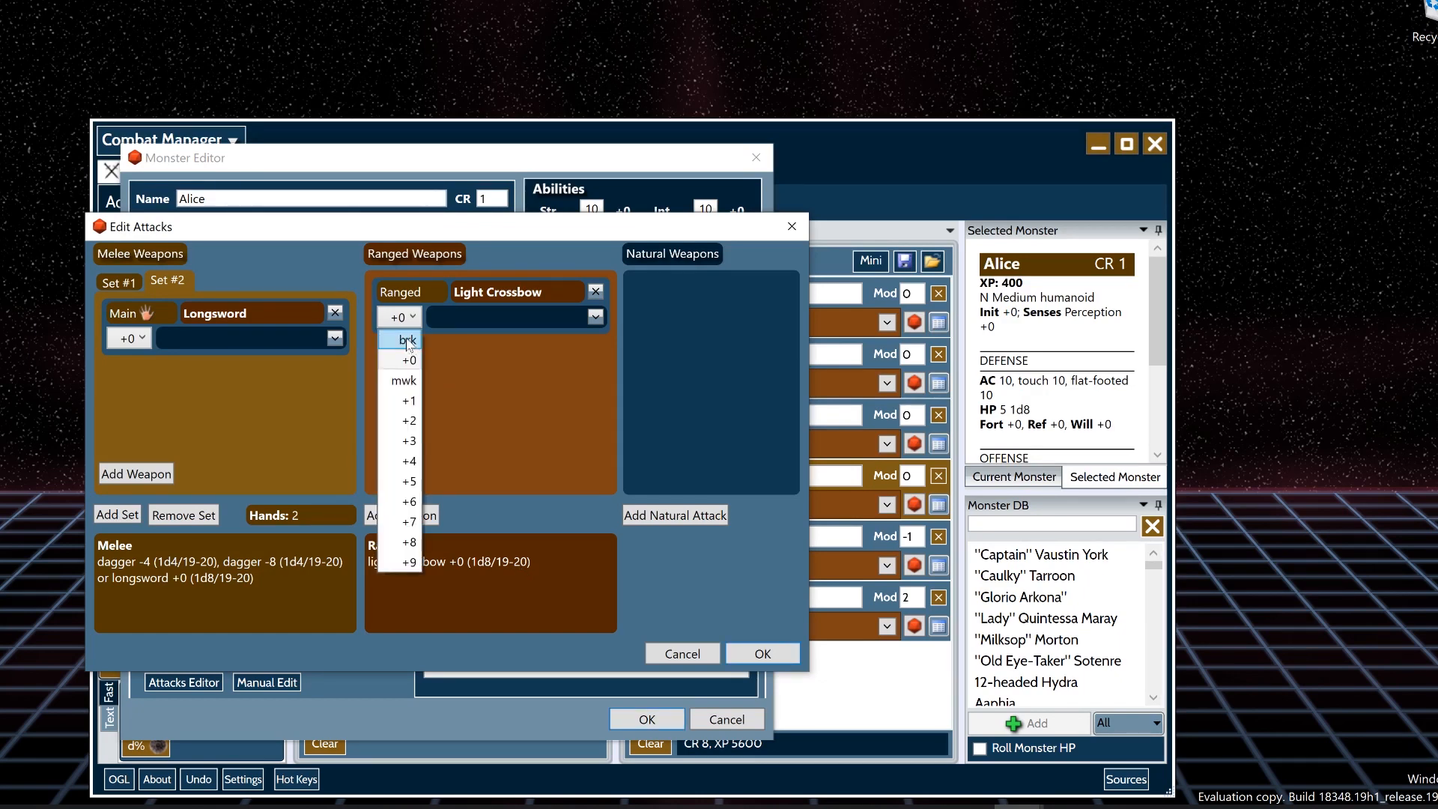
left_click(407, 339)
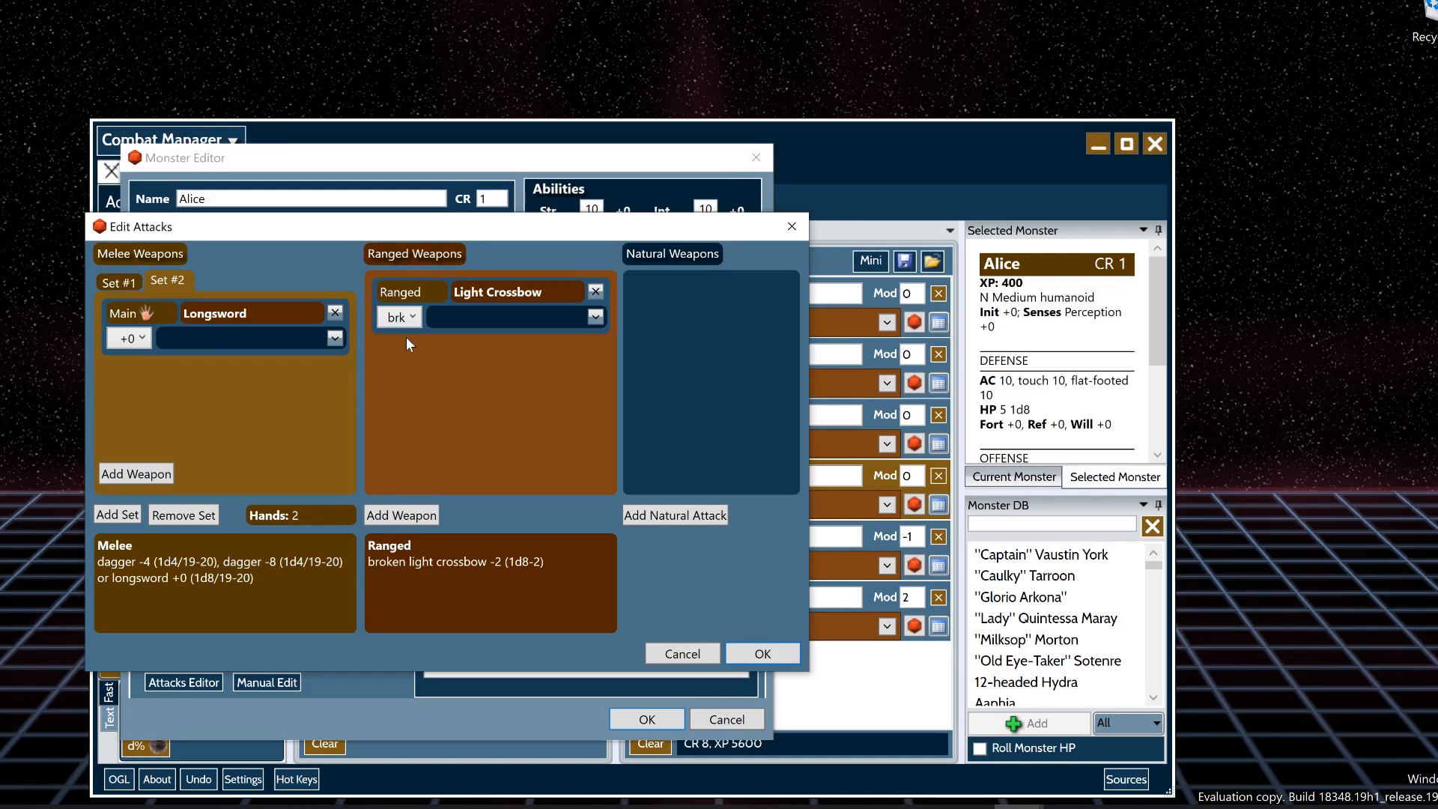
left_click(400, 317)
left_click(406, 362)
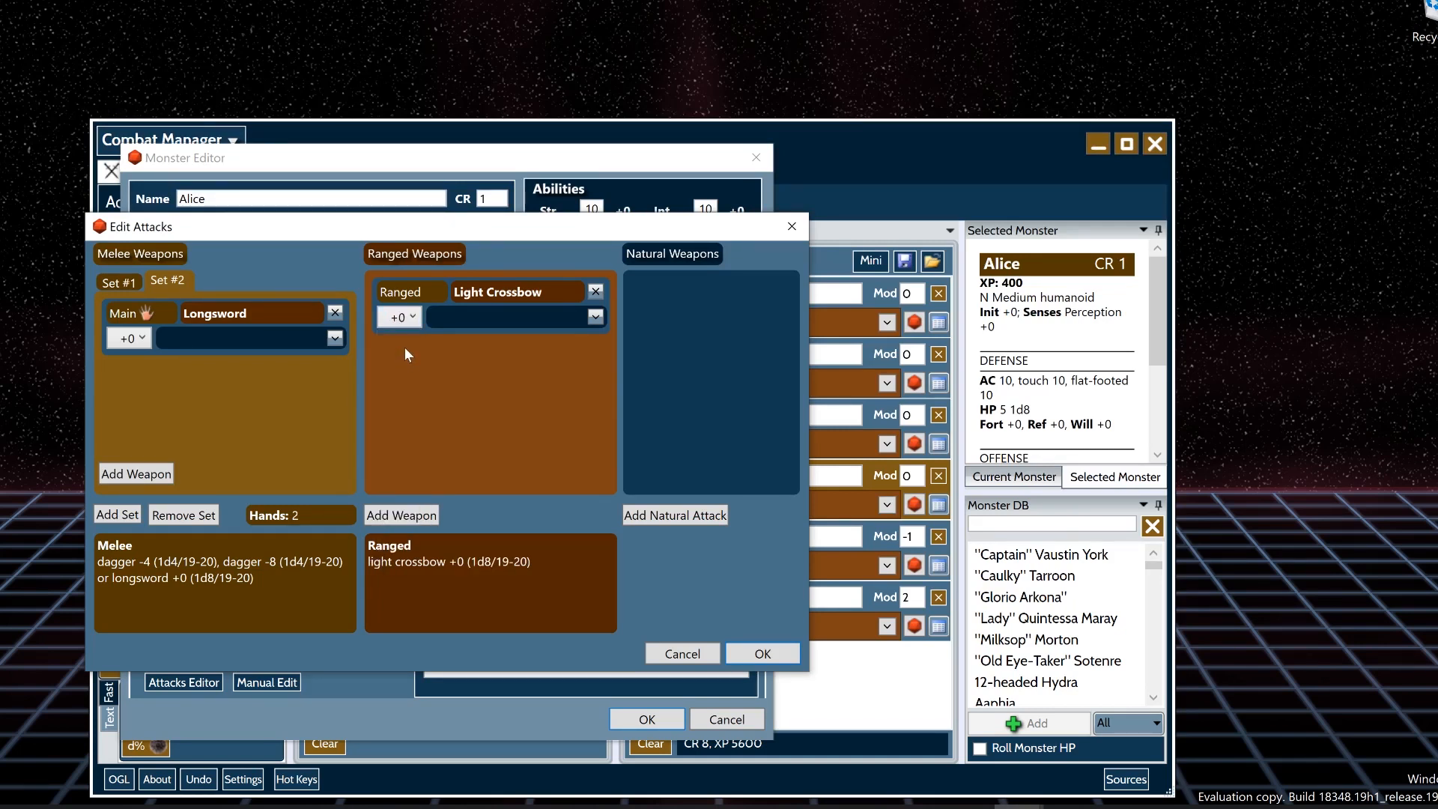
left_click(407, 323)
left_click(399, 370)
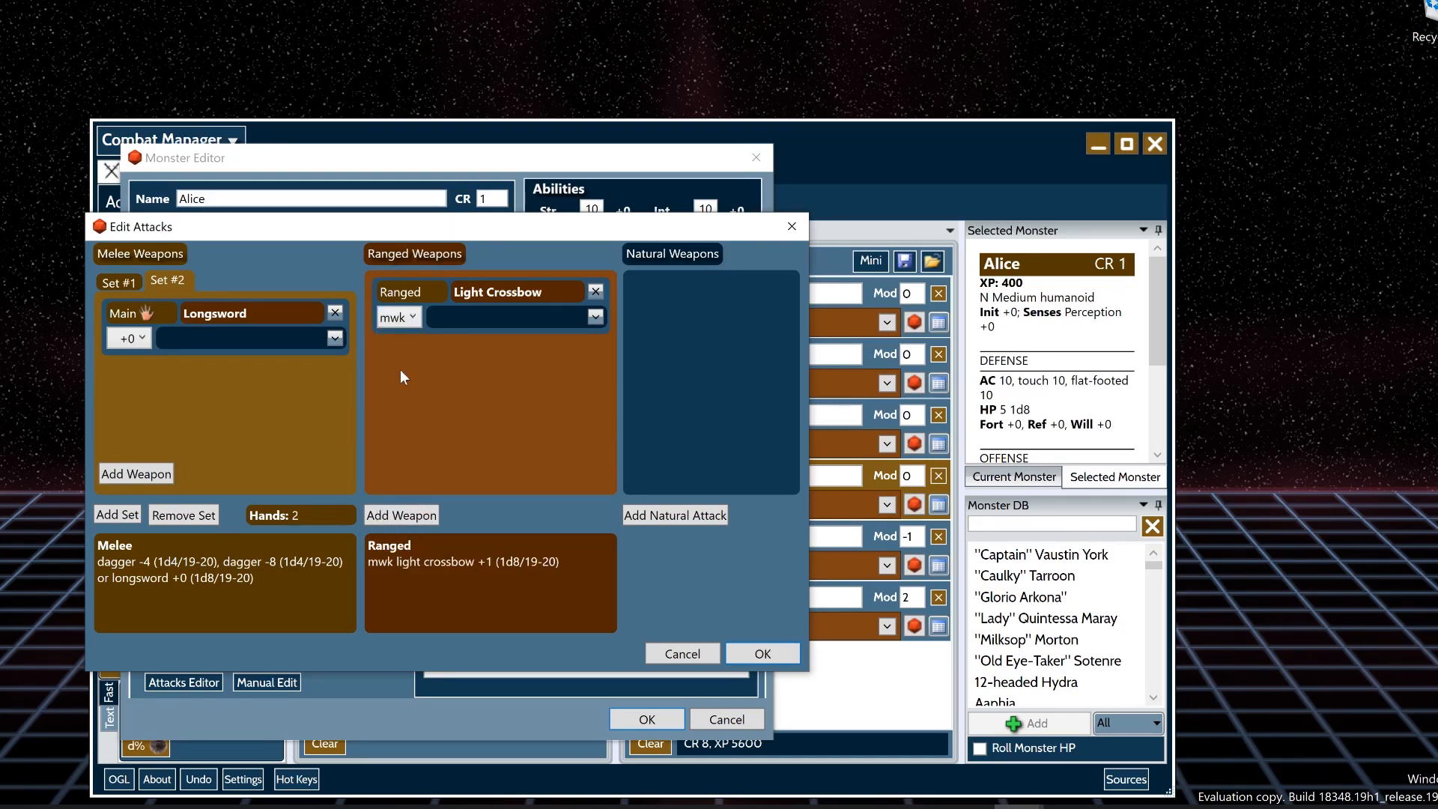
- Give the Light Crossbow a +3 enhancement bonus and the Holy special ability
left_click(398, 317)
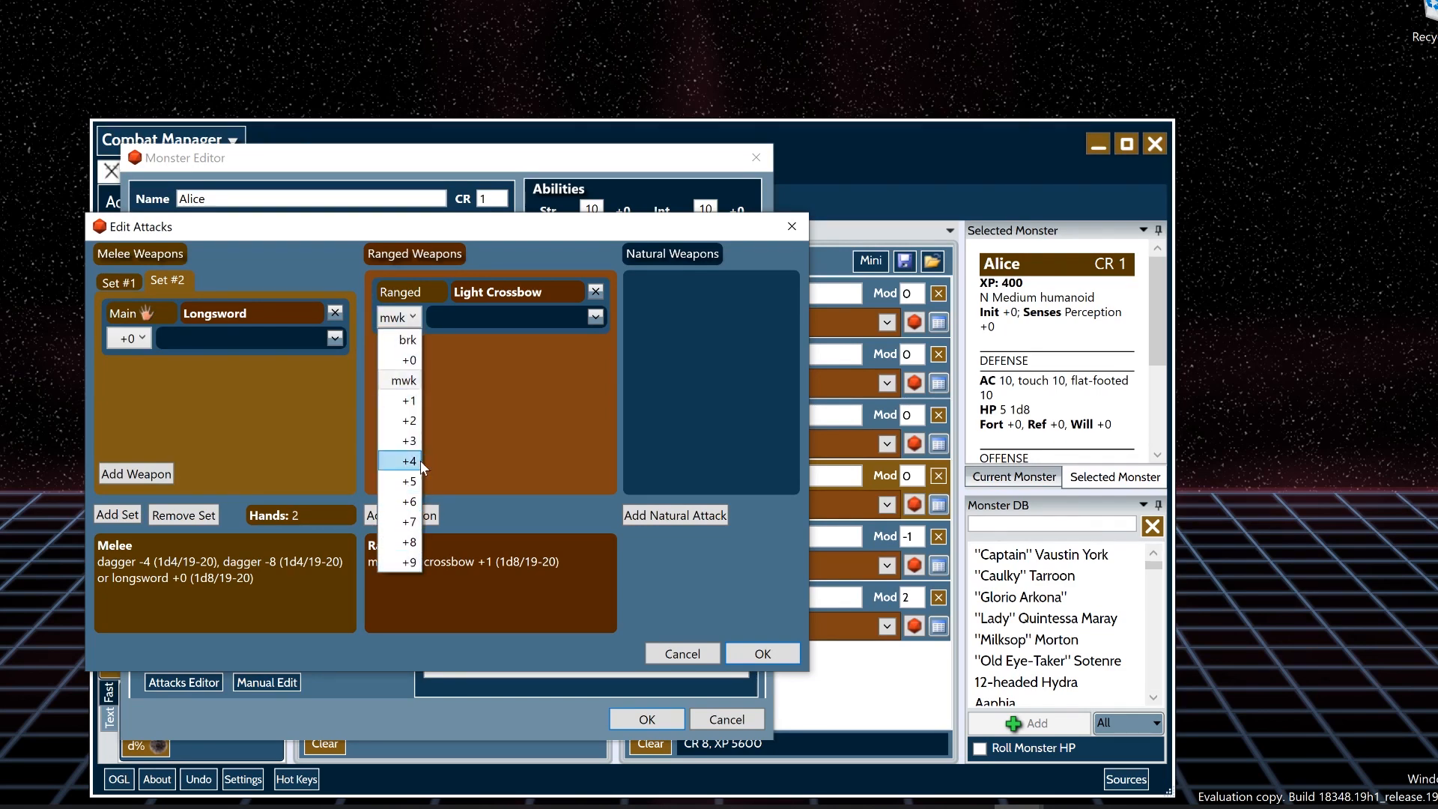
left_click(405, 442)
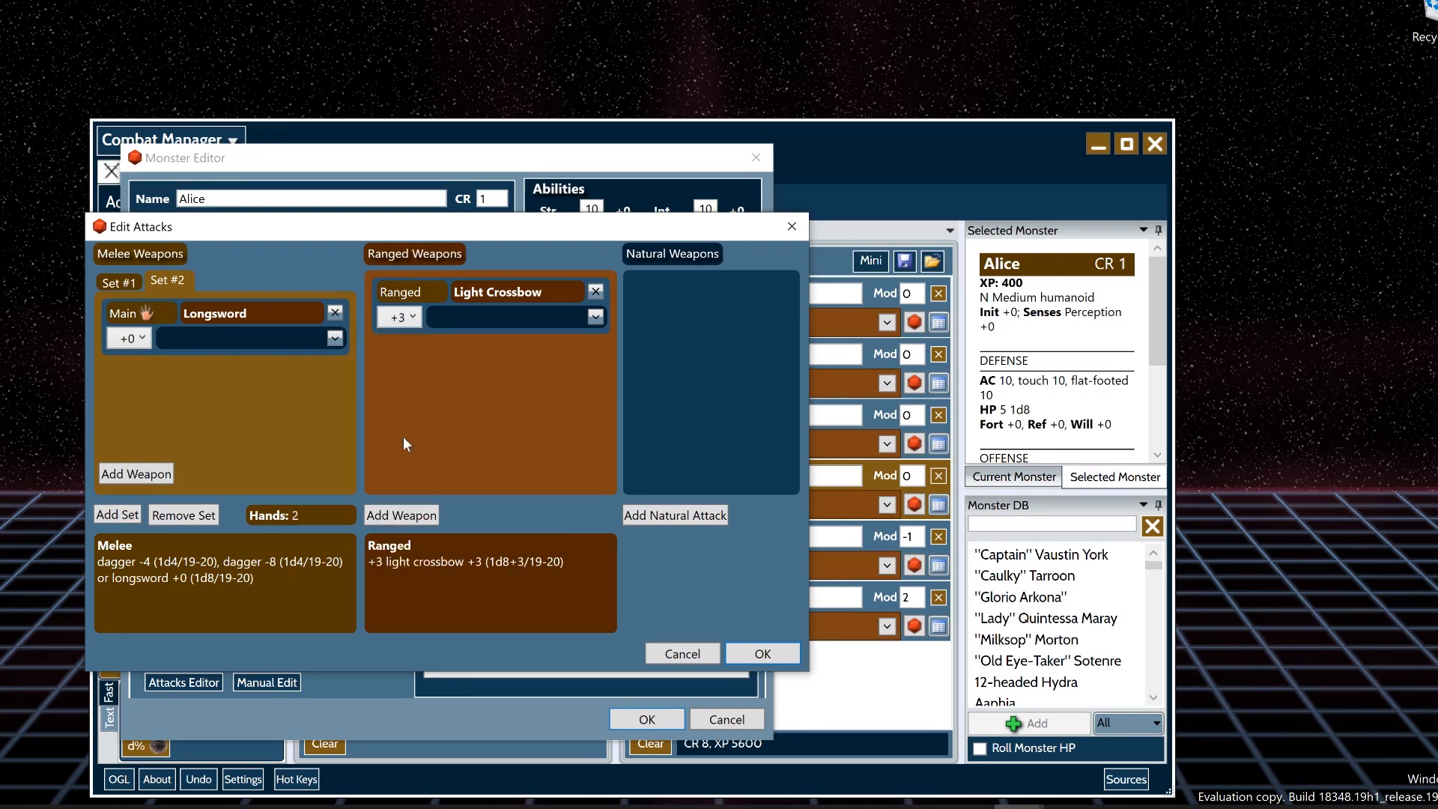
left_click(595, 317)
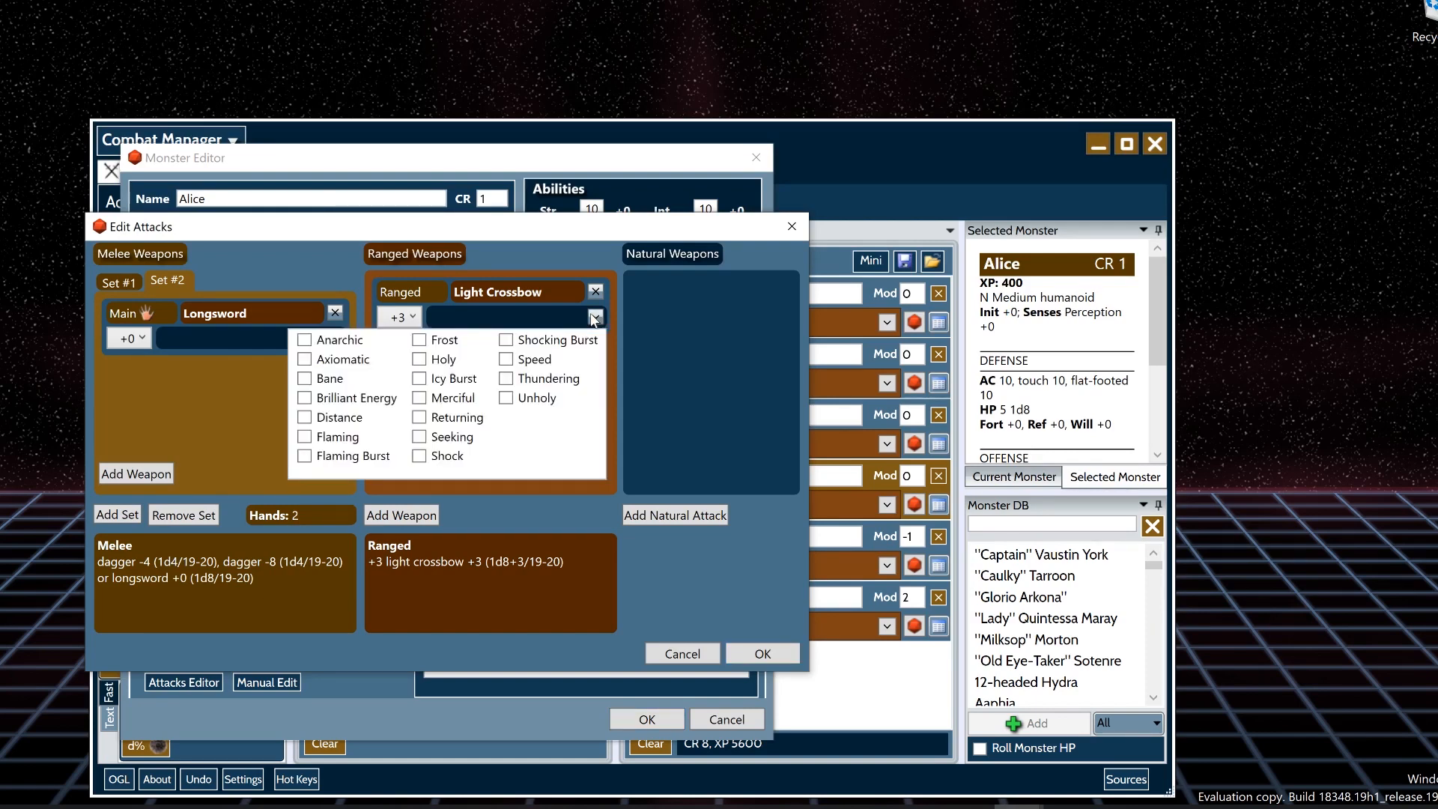
left_click(420, 361)
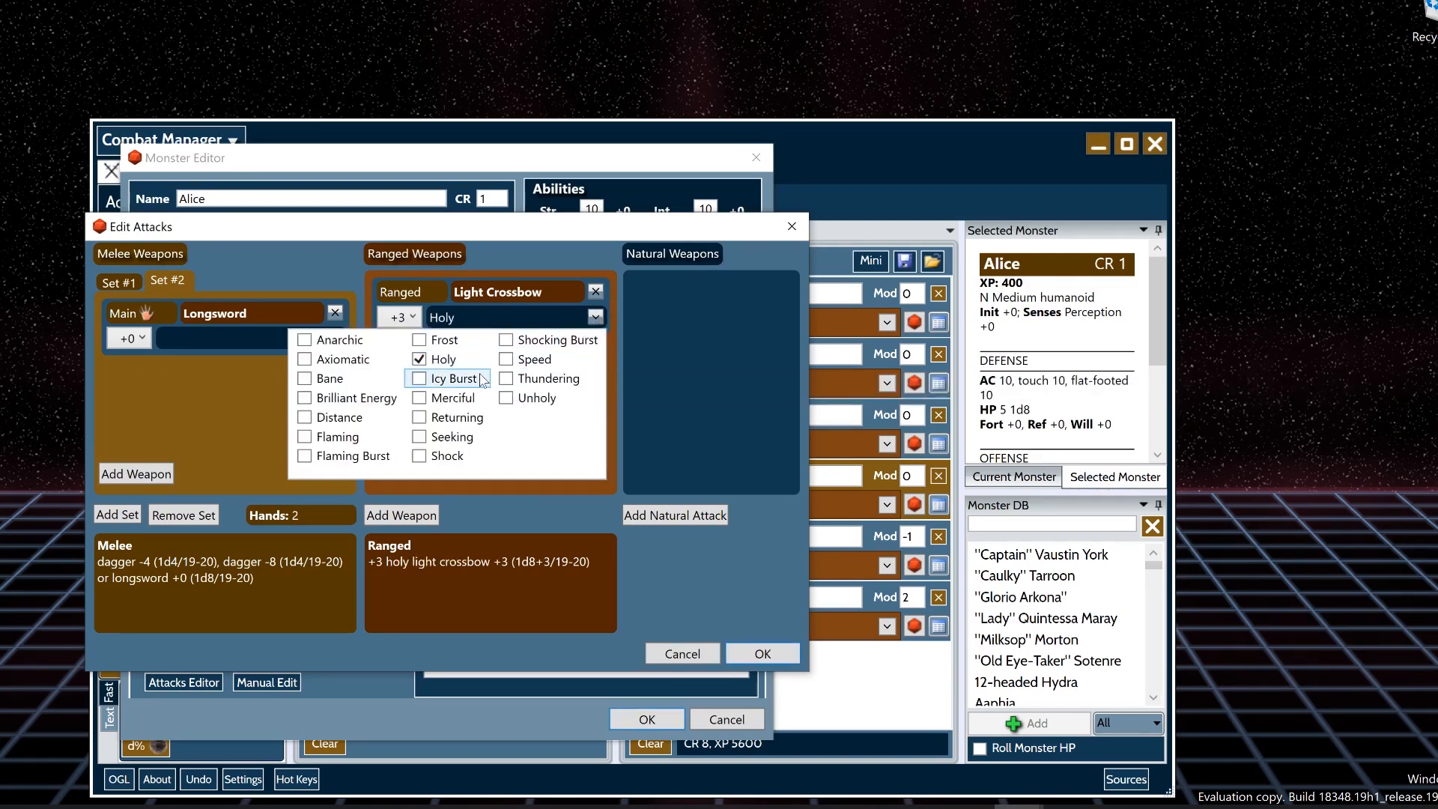
left_click(635, 429)
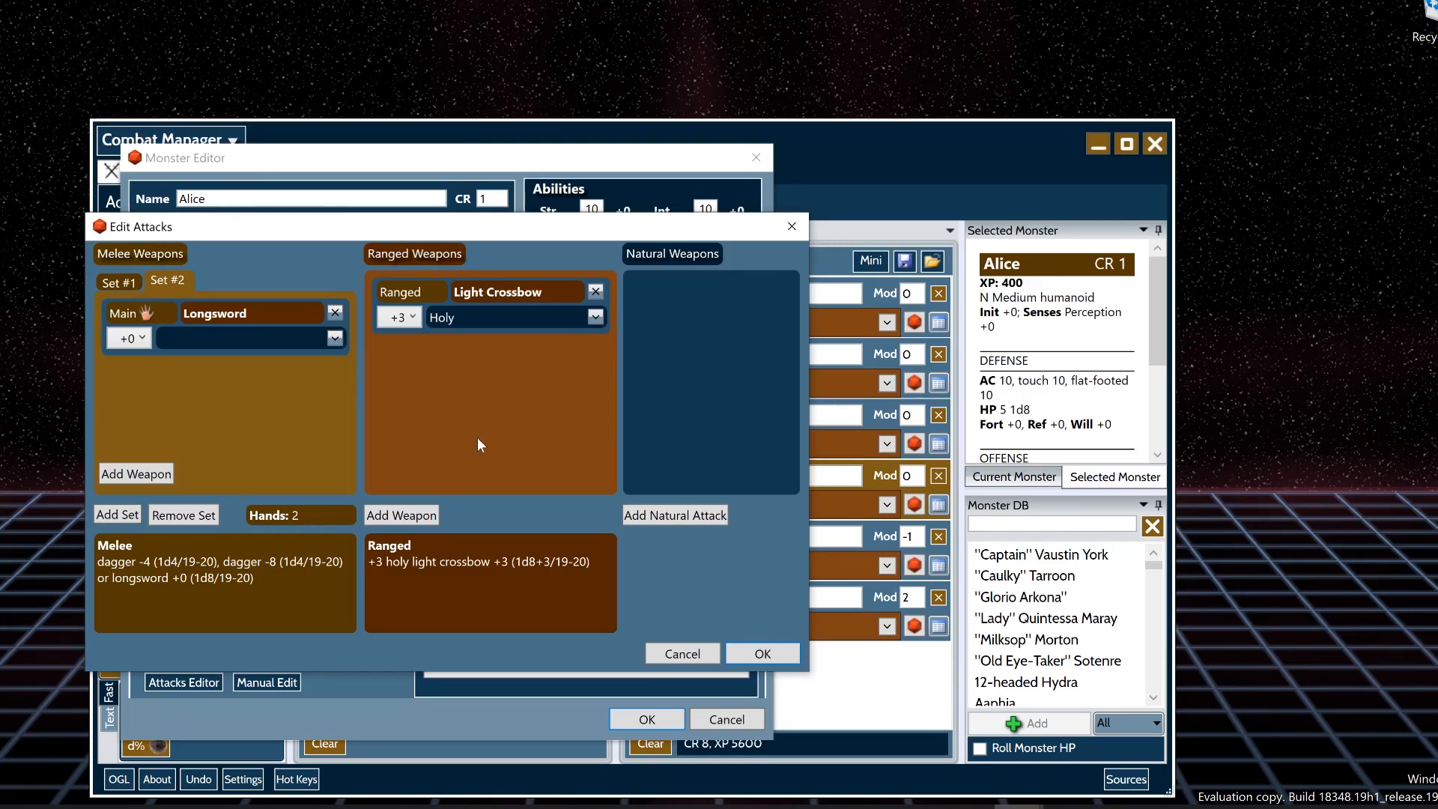
- Add a Hoof natural attack with 1d4 damage and a count of 1
left_click(671, 516)
left_click(239, 464)
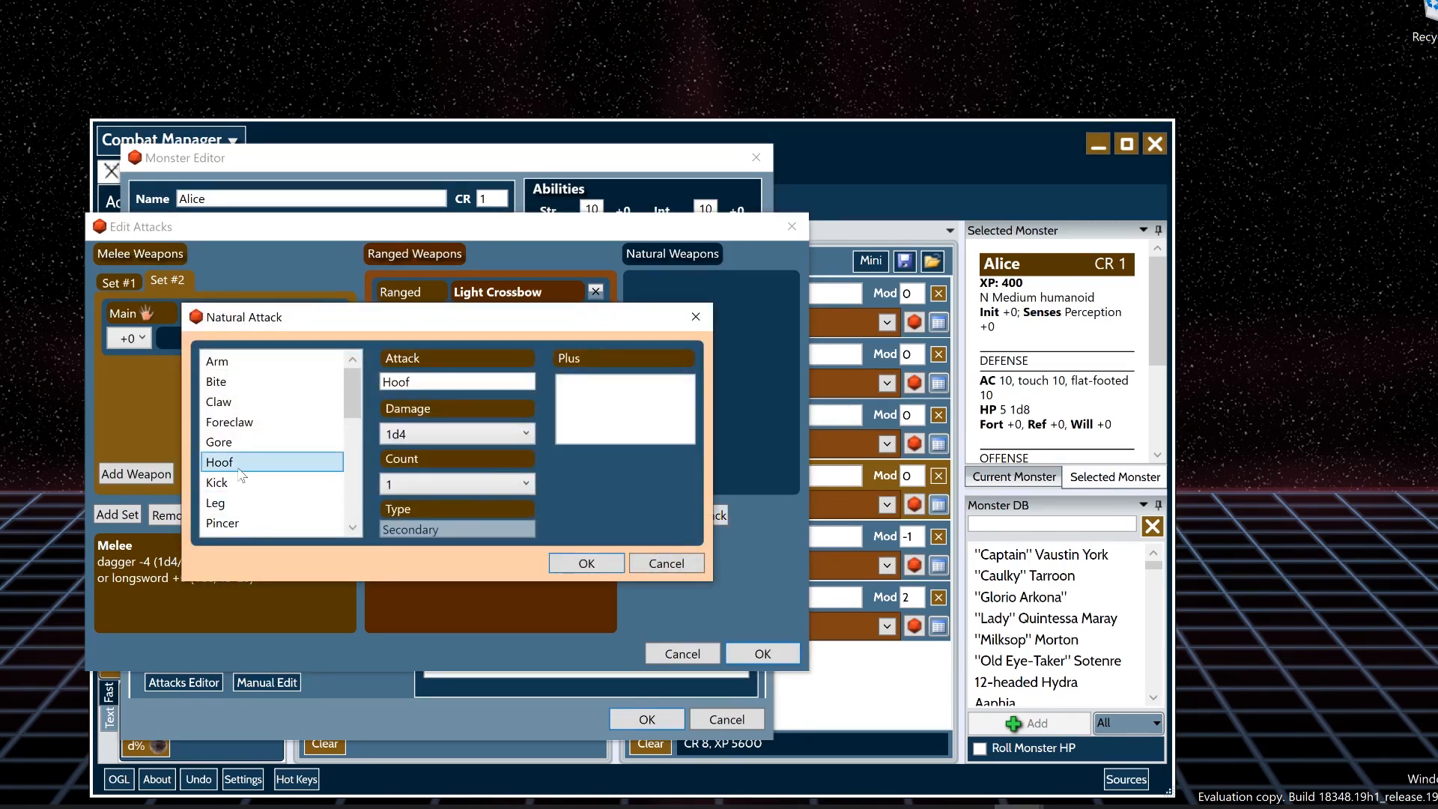
scroll(266, 494, "down", 6)
left_click(269, 442)
scroll(272, 469, "up", 3)
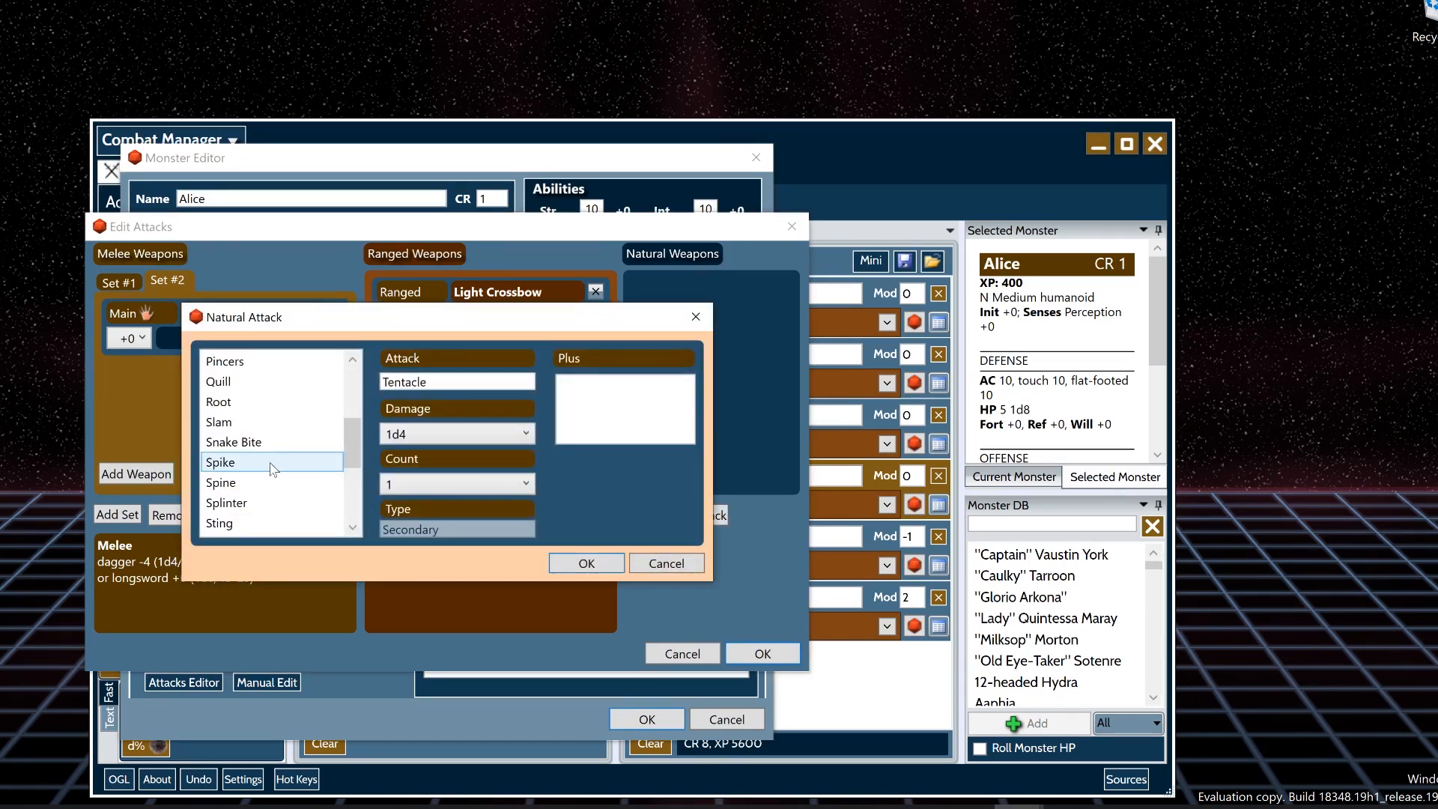
left_click(271, 464)
left_click(288, 422)
left_click(291, 402)
left_click(288, 382)
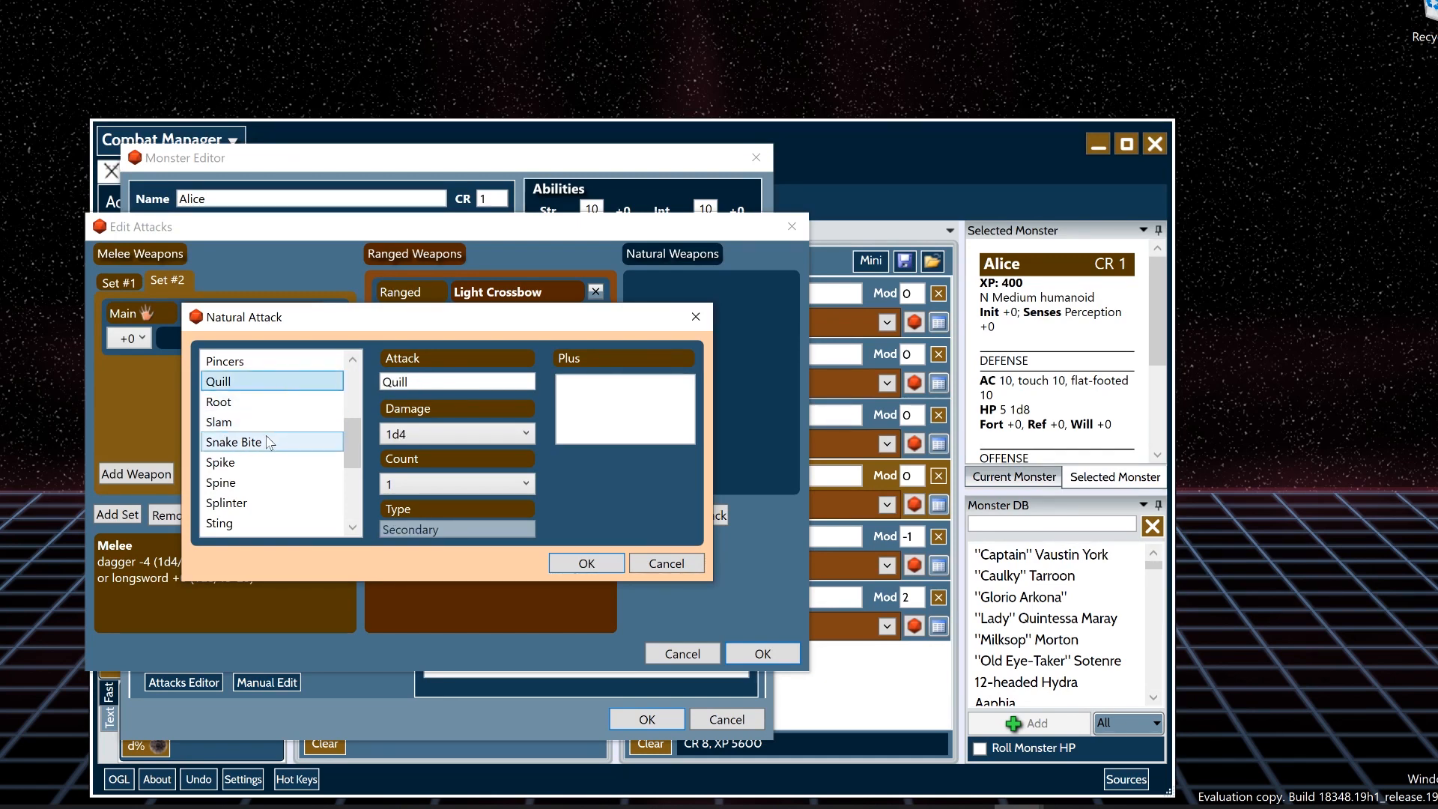
scroll(268, 442, "up", 3)
left_click(270, 421)
left_click(272, 402)
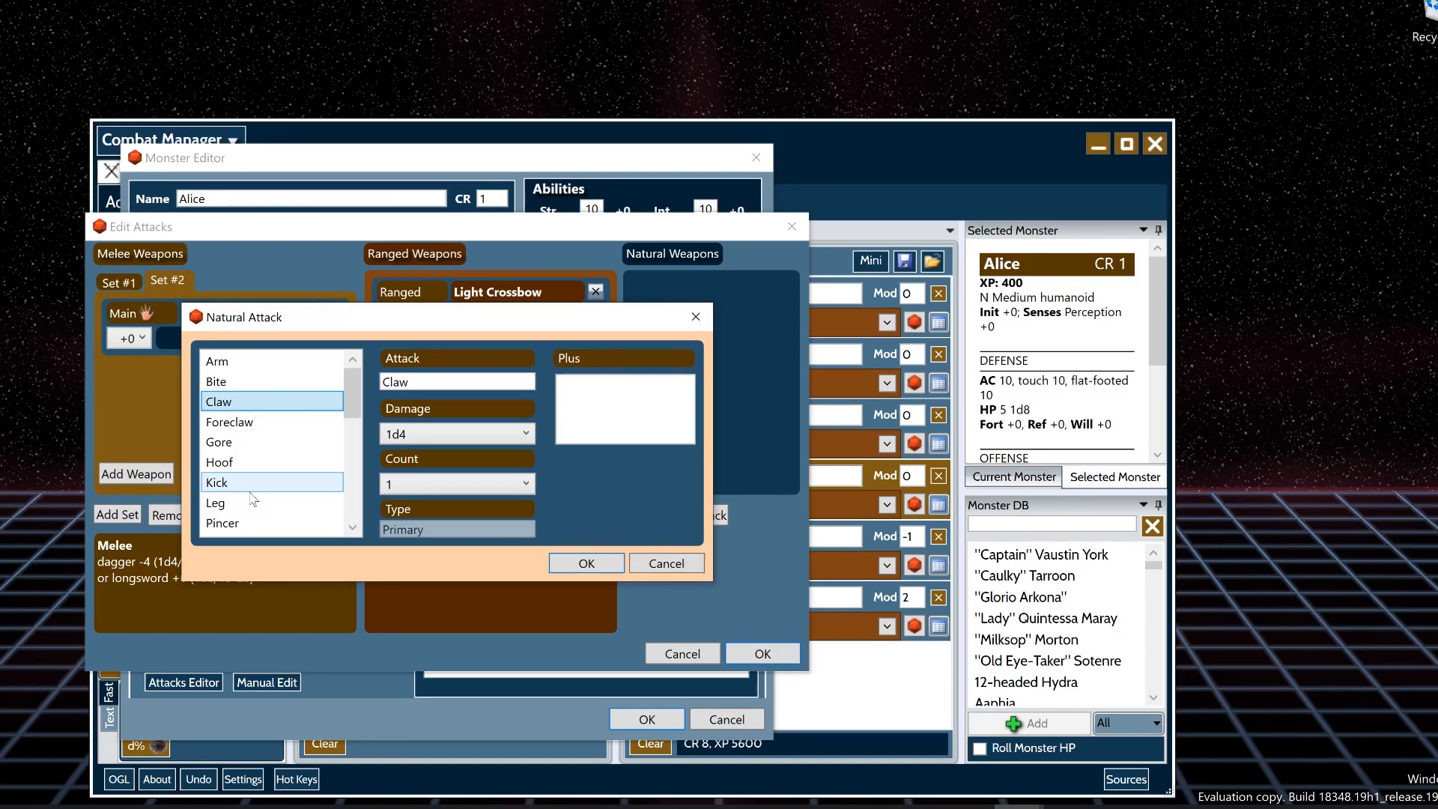
left_click(224, 462)
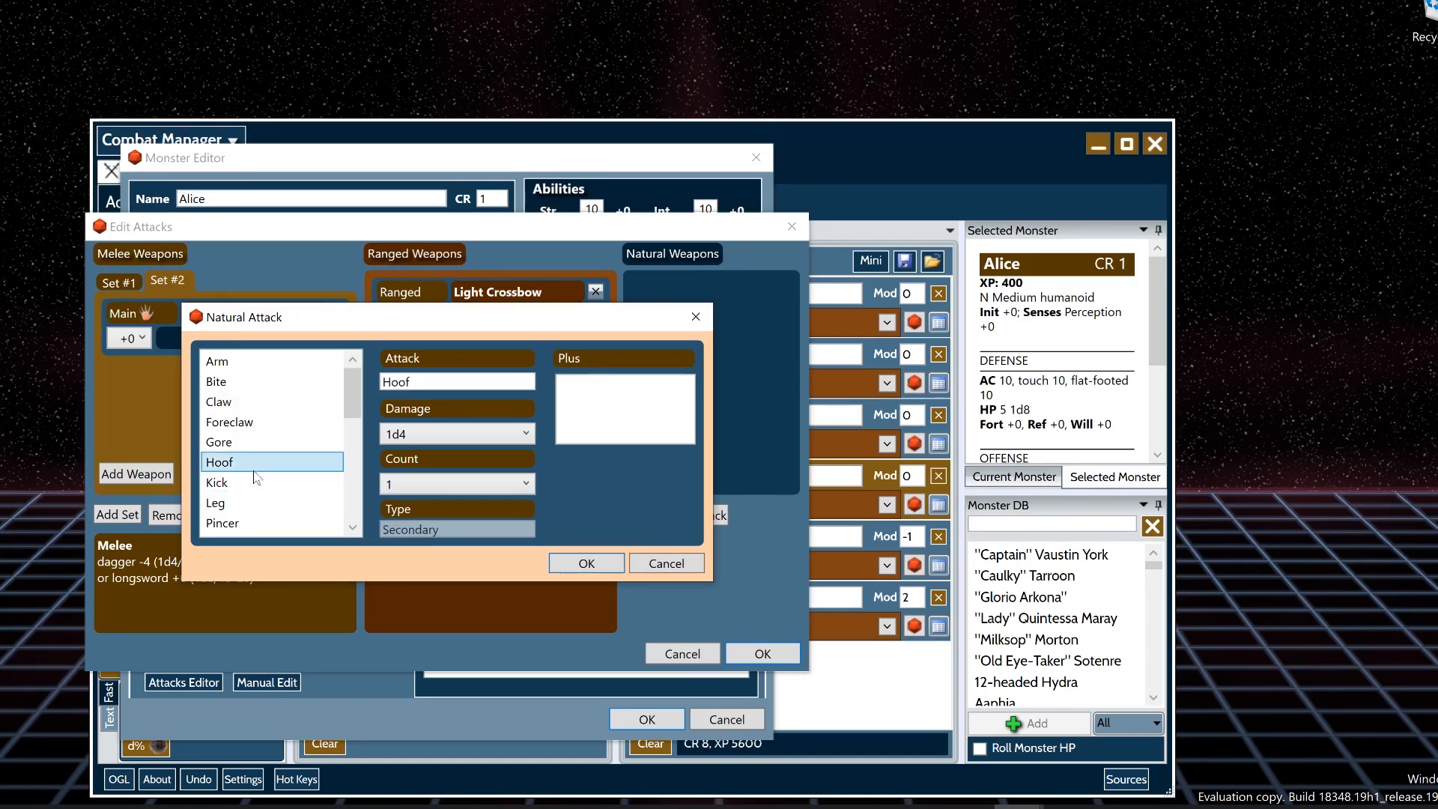
left_click(561, 560)
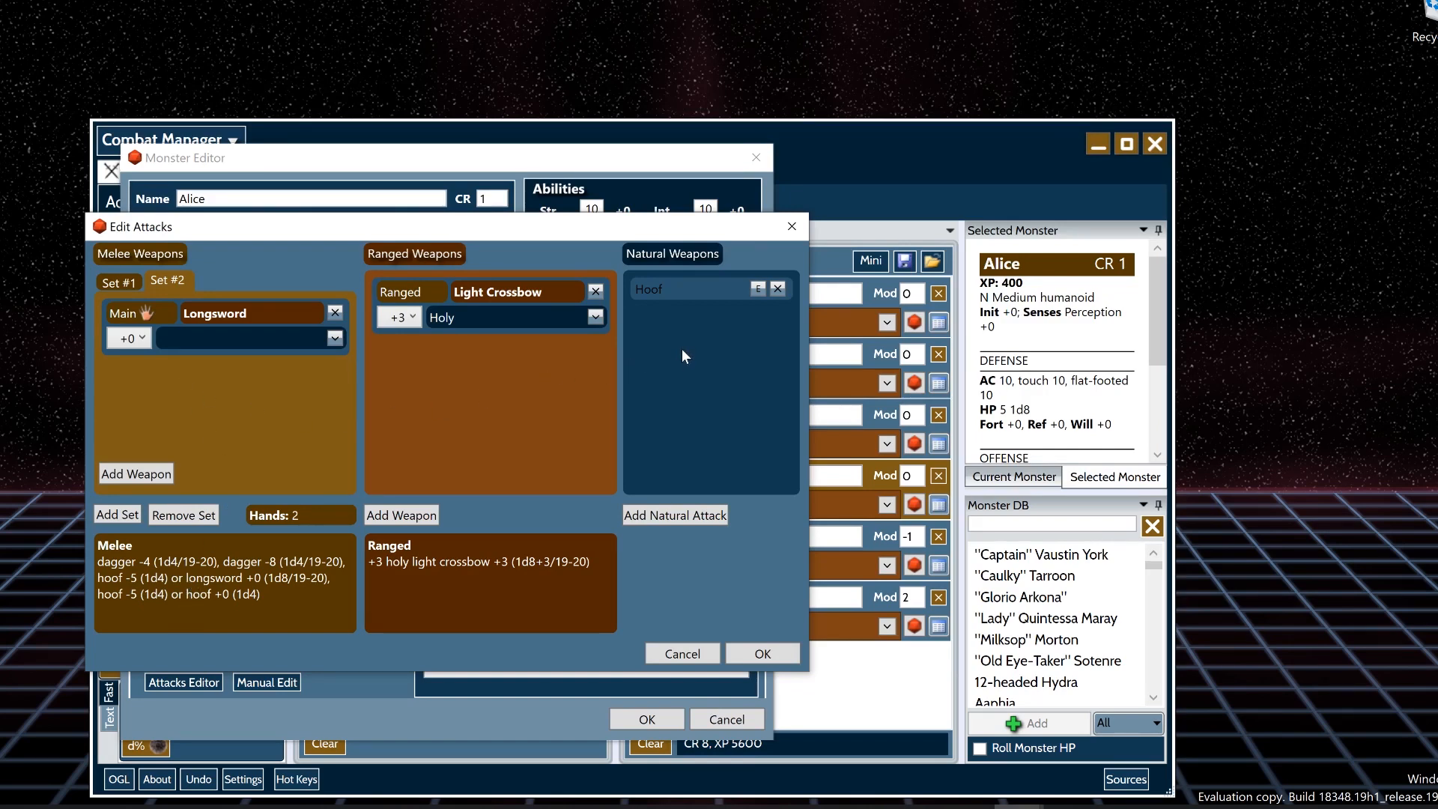
- Save the attack sets and the creature edits, and review the Offense section of its stat block
left_click(761, 653)
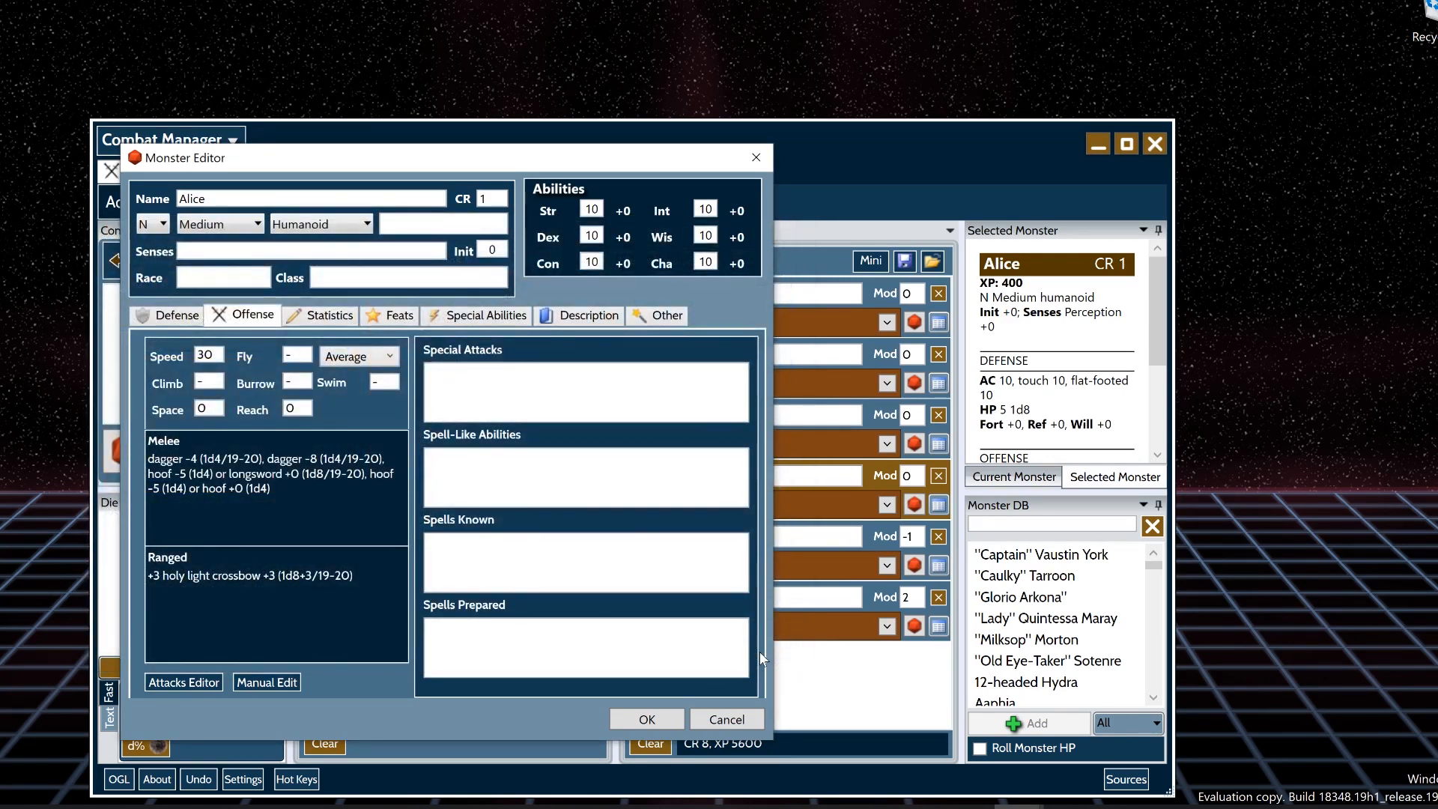
left_click(649, 720)
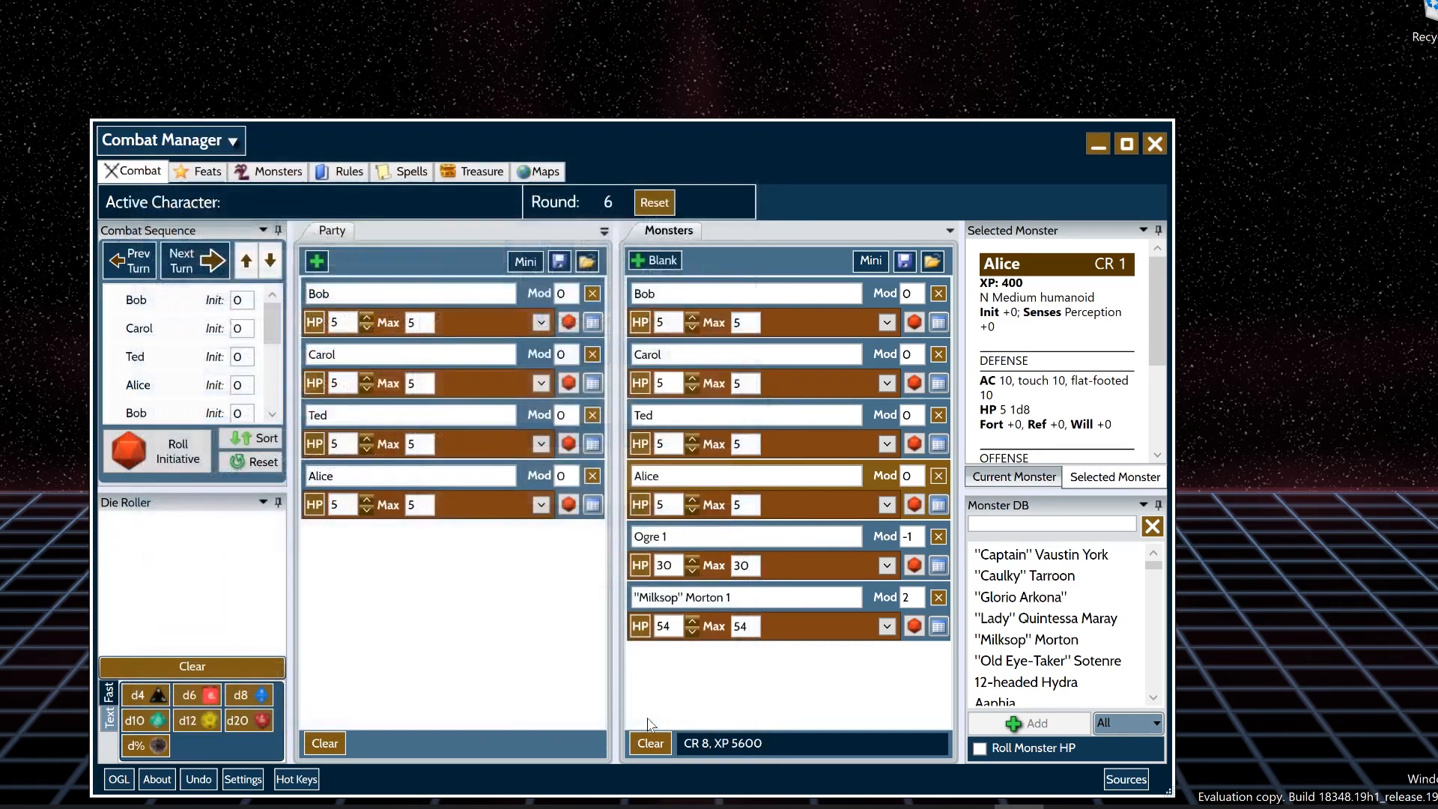
scroll(1002, 449, "down", 5)
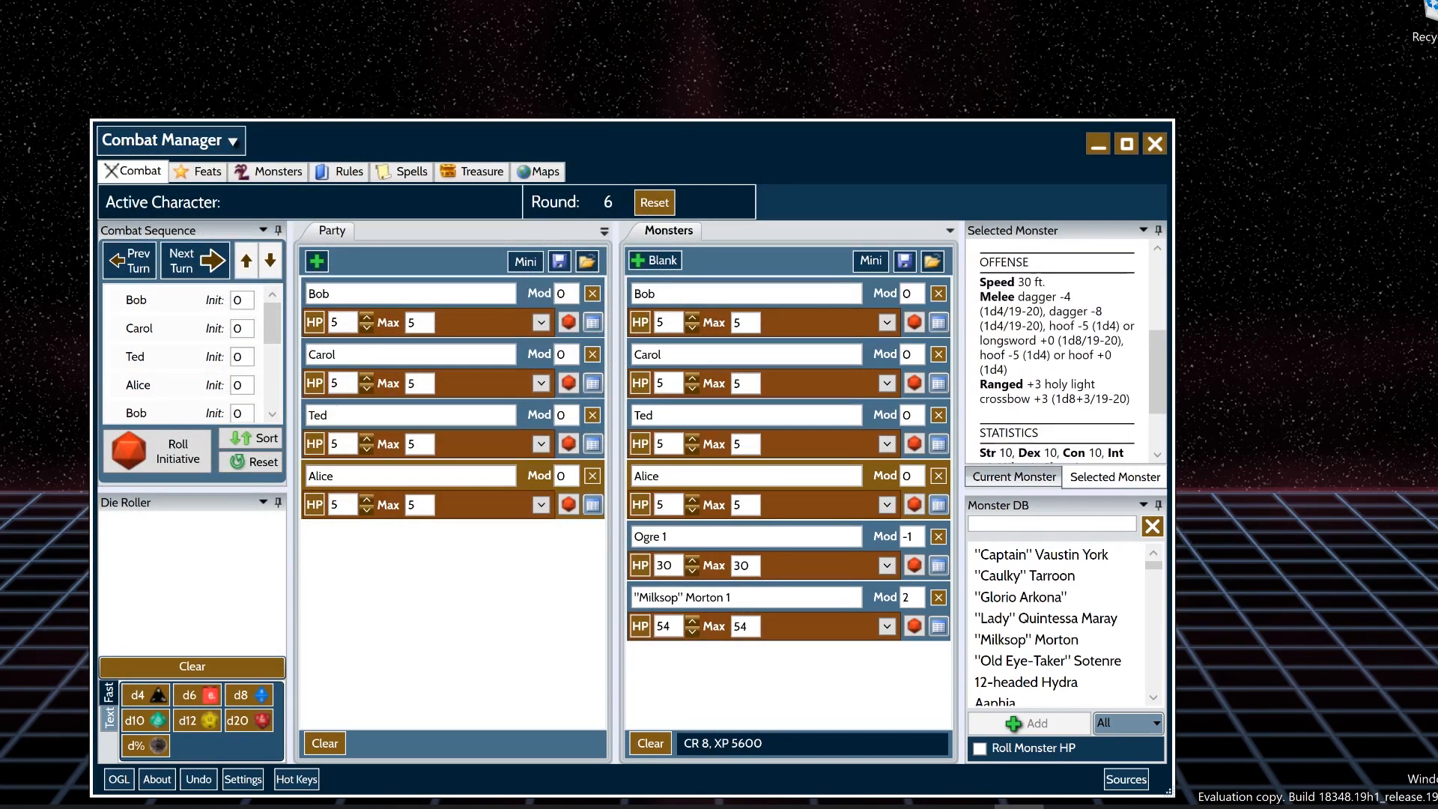
scroll(1056, 352, "up", 1)
scroll(1056, 352, "up", 2)
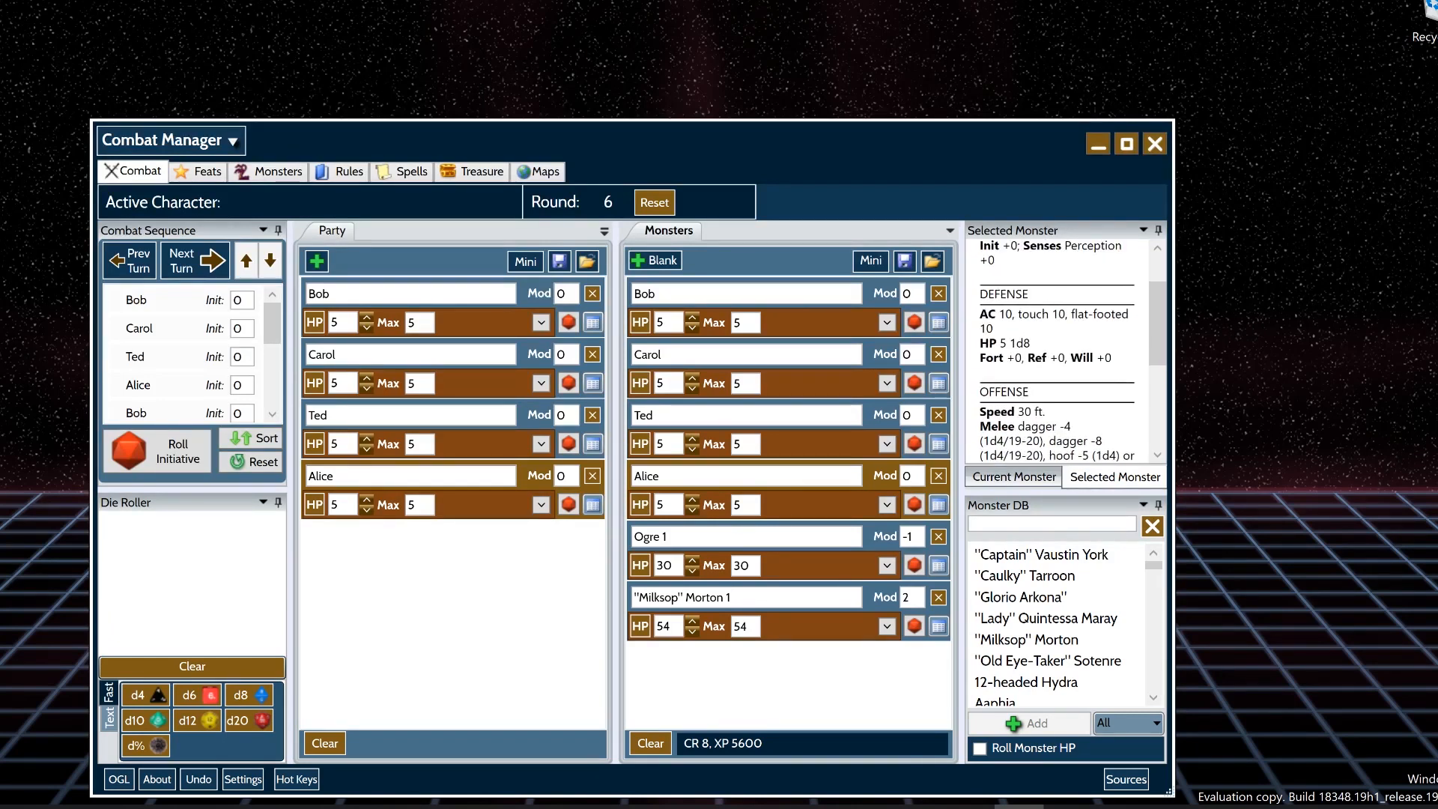
scroll(1056, 352, "down", 2)
scroll(1056, 352, "down", 1)
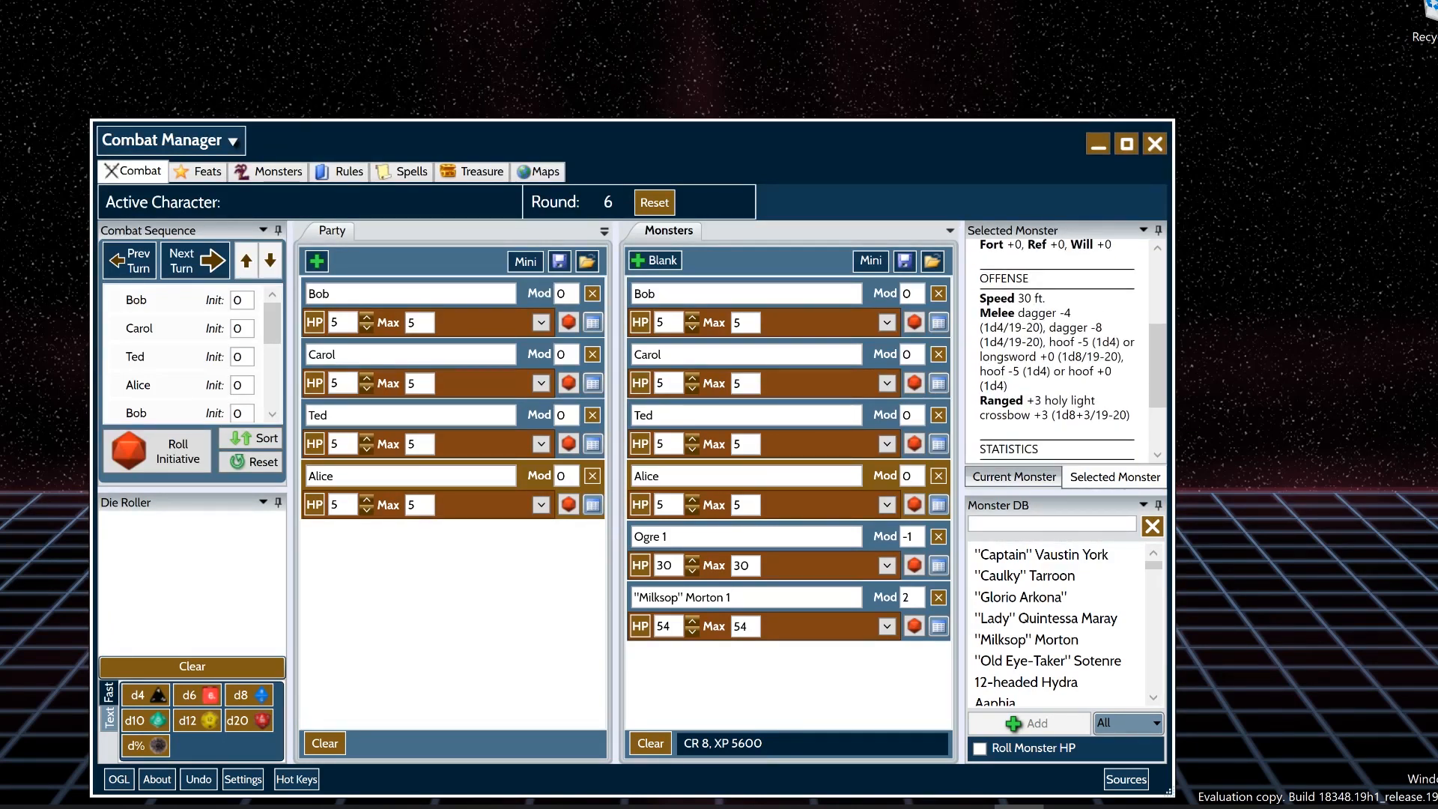
- Reopen the creature for editing and examine its special attack, spell-like ability, spells known and spells prepared fields and its statistics
left_click(939, 504)
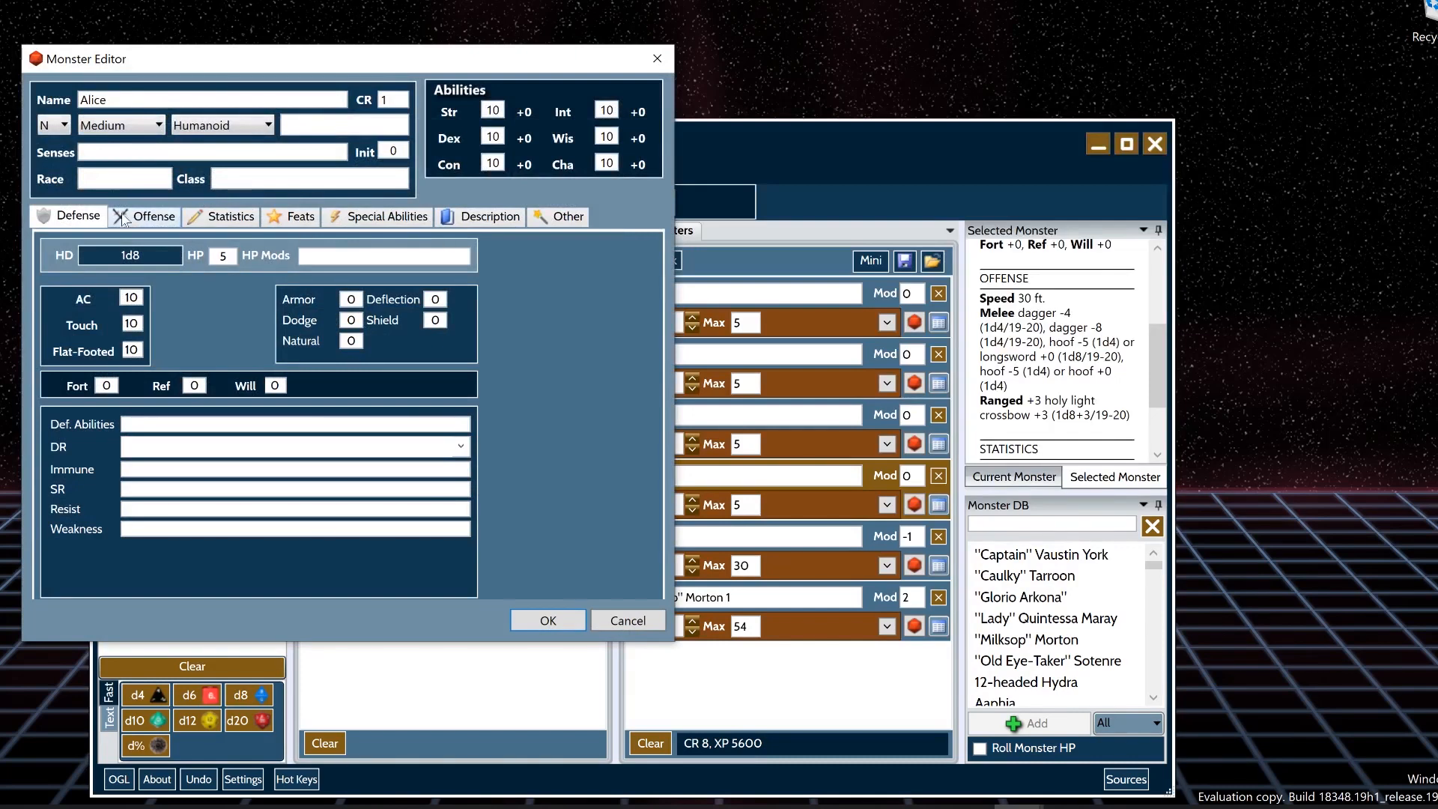
left_click(143, 217)
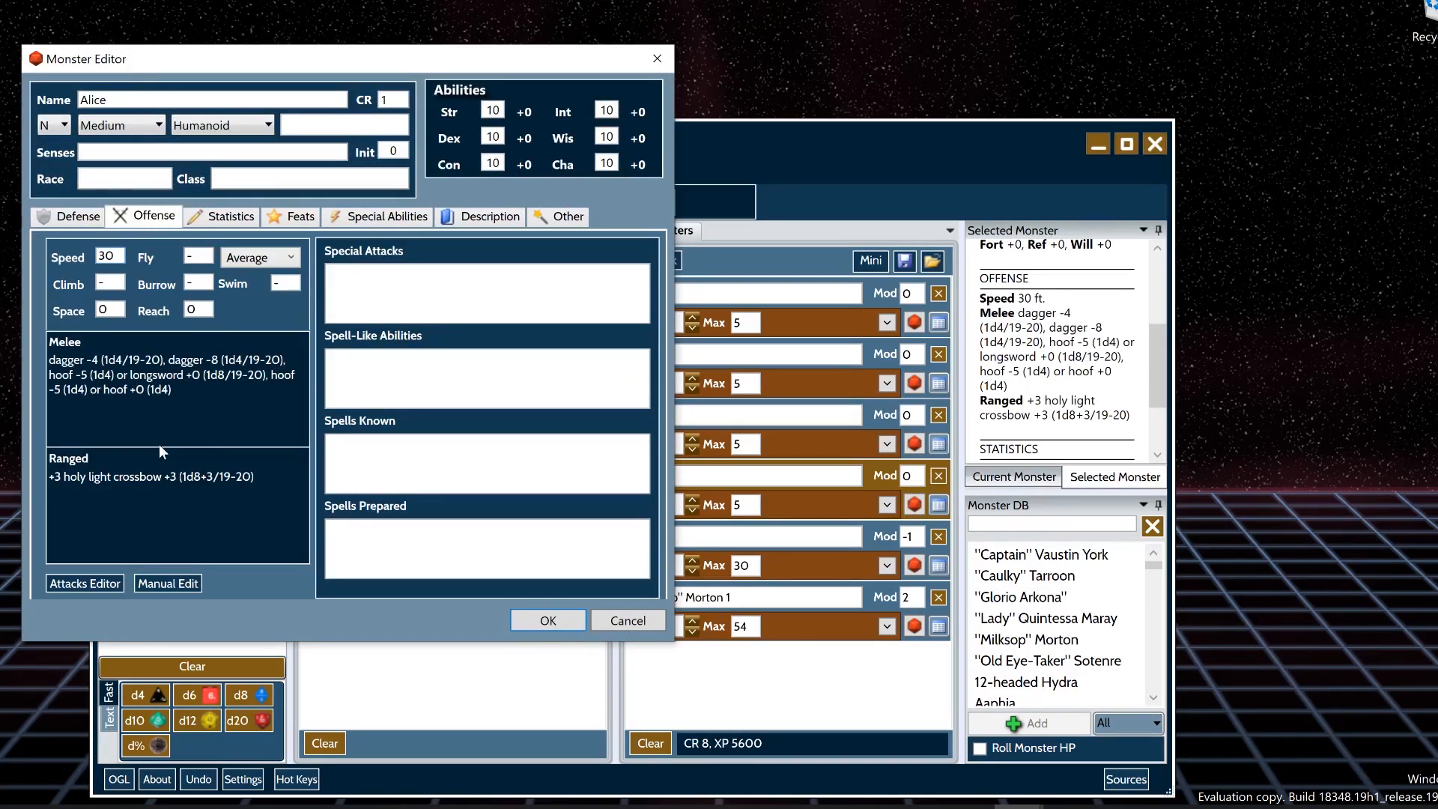
left_click(464, 293)
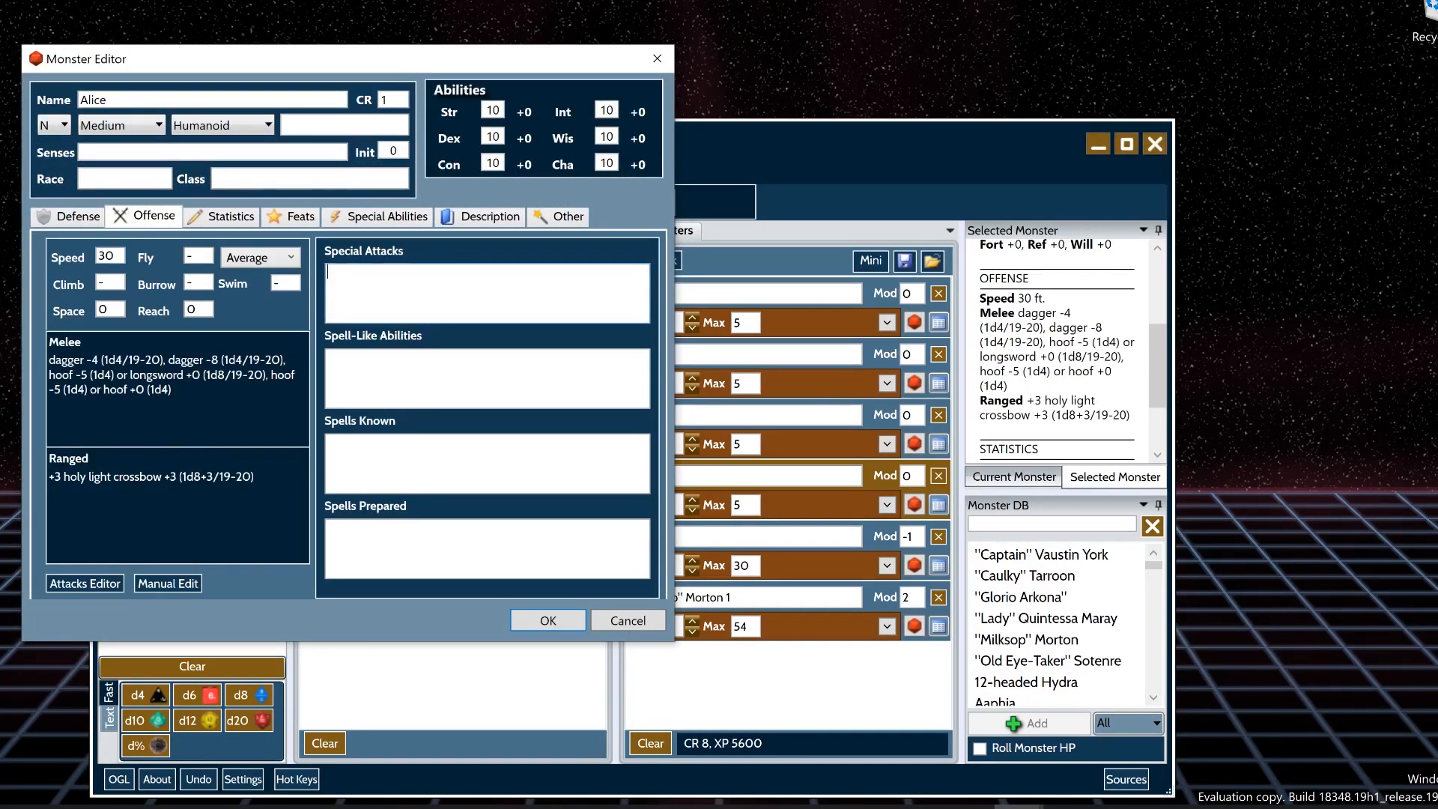
left_click(367, 378)
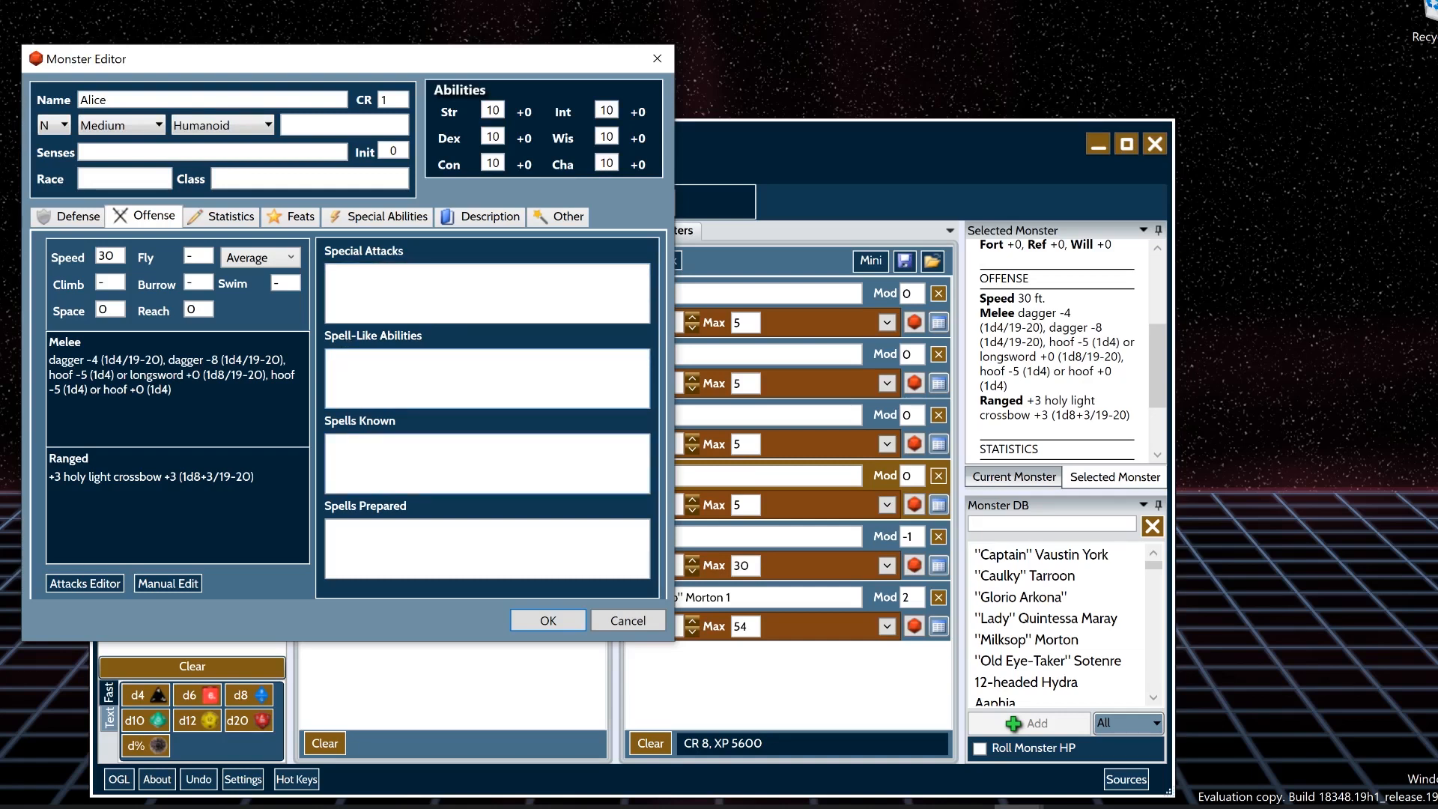
left_click(360, 461)
left_click(374, 530)
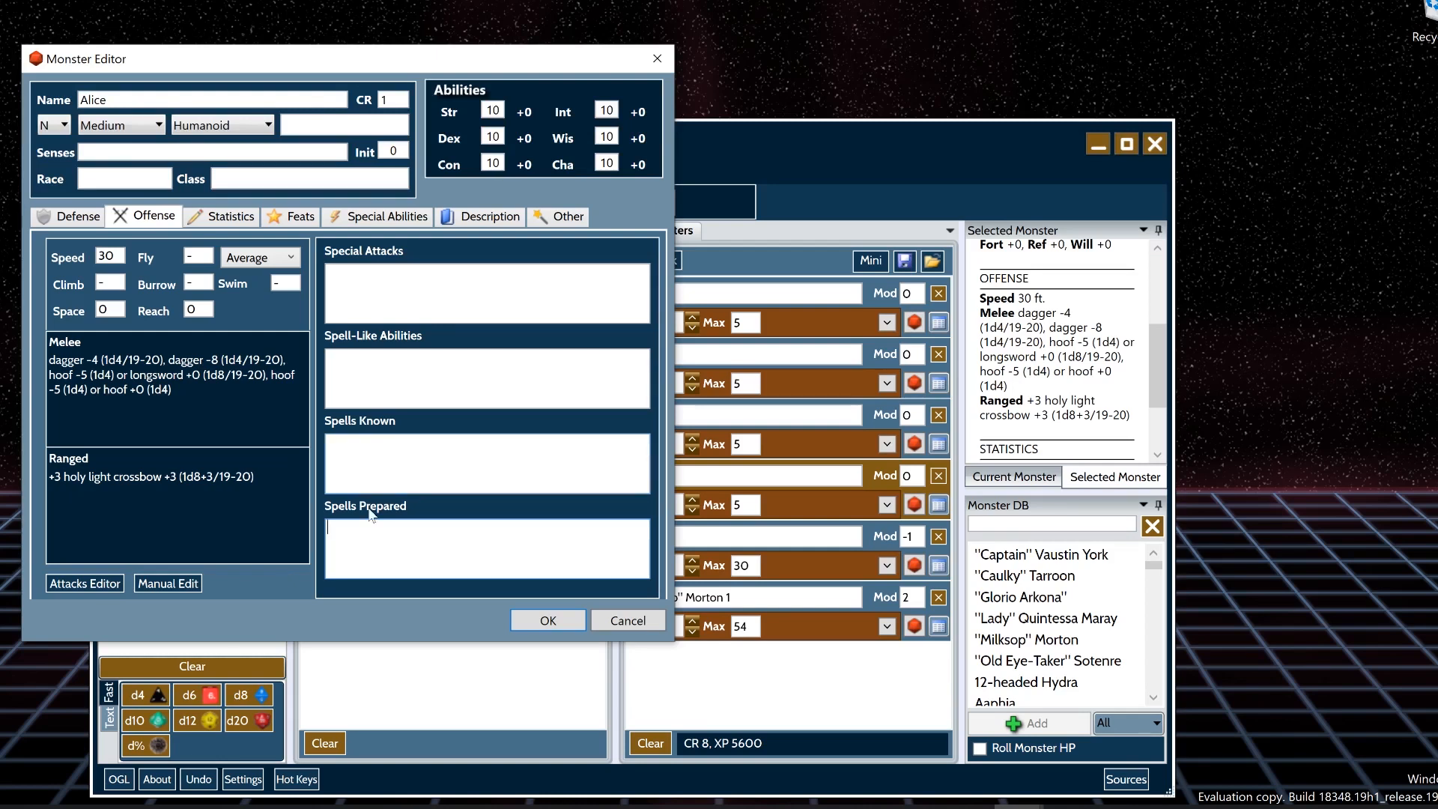
left_click(236, 217)
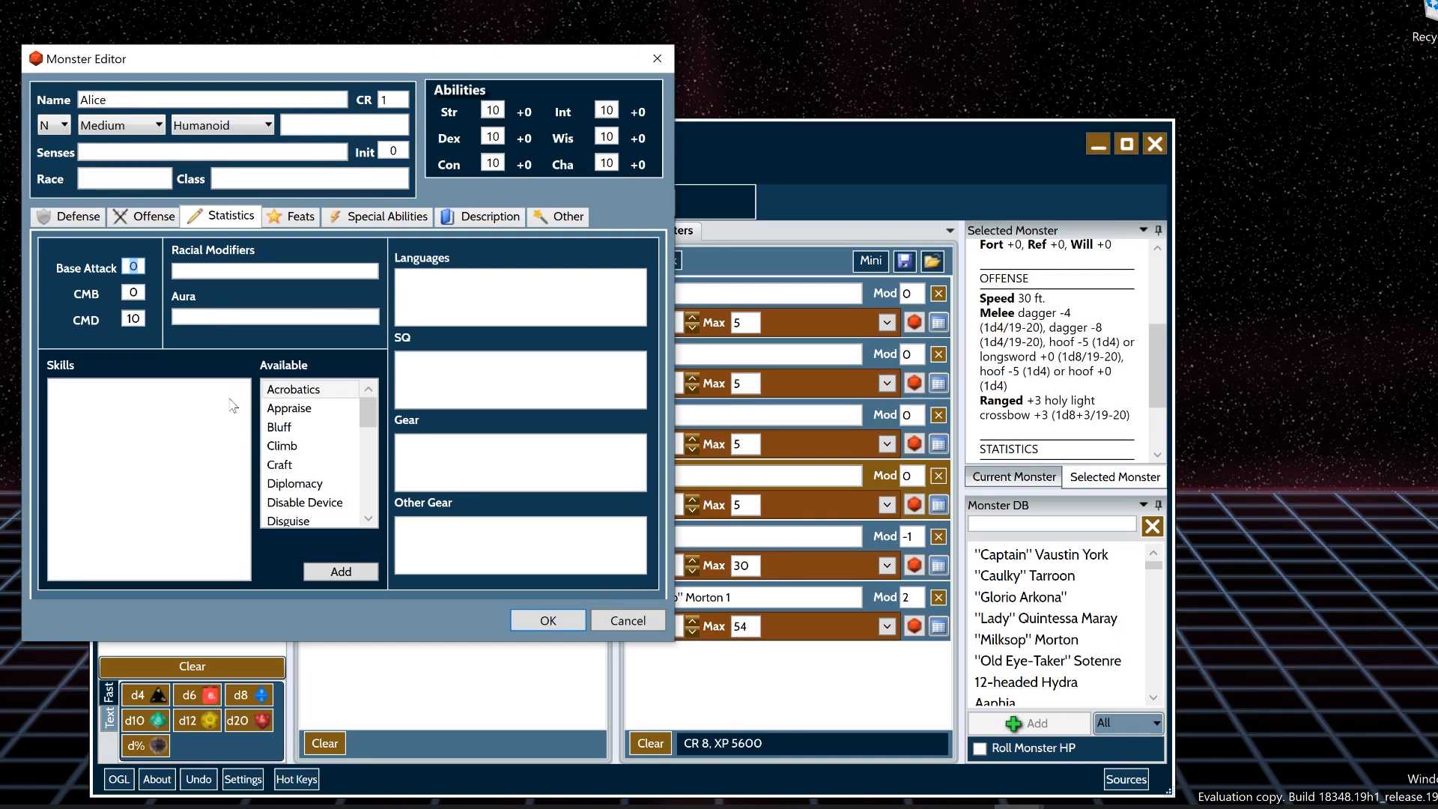
- Browse the available skills and examine the subtype choices offered for Craft
left_click(268, 427)
left_click(279, 464)
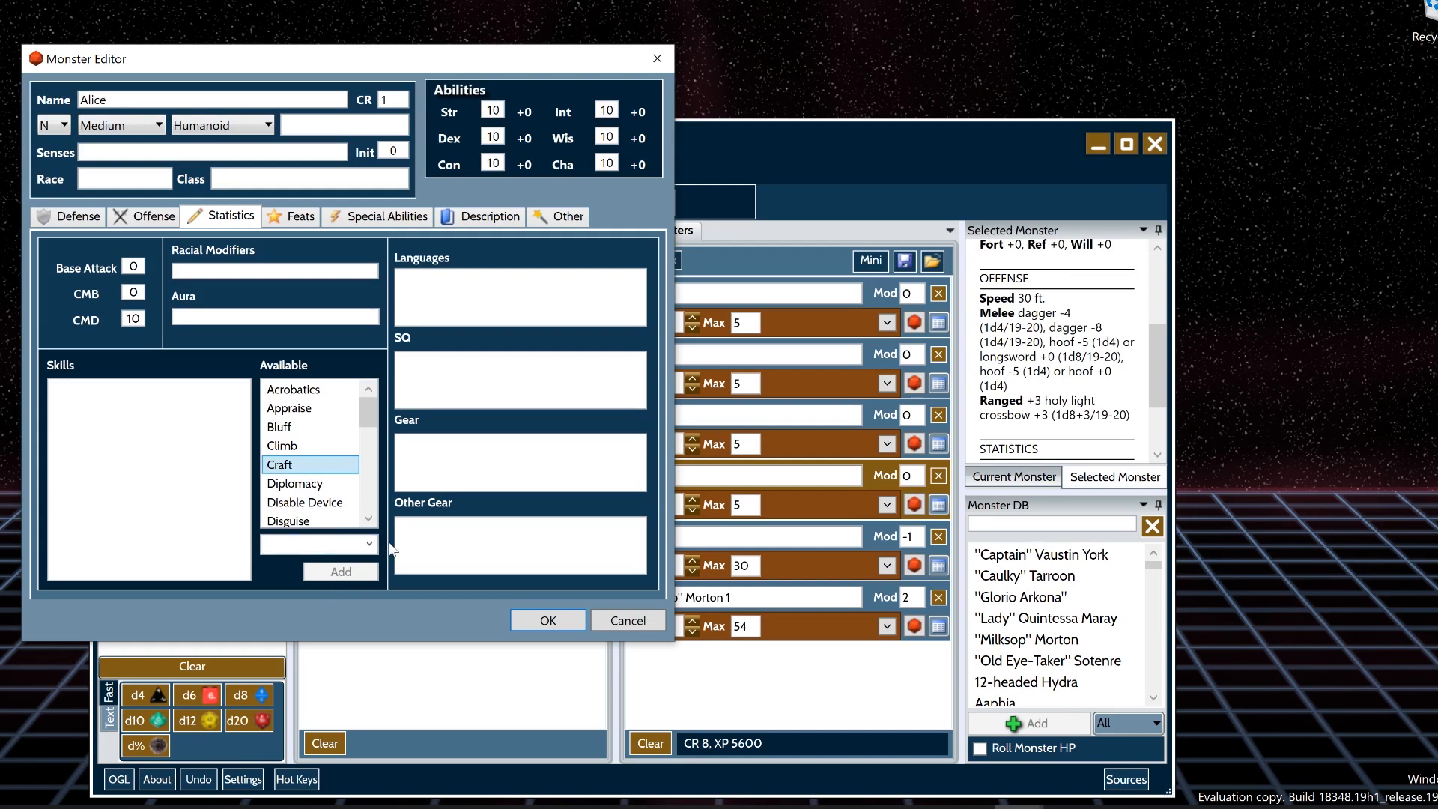
left_click(369, 544)
left_click(300, 458)
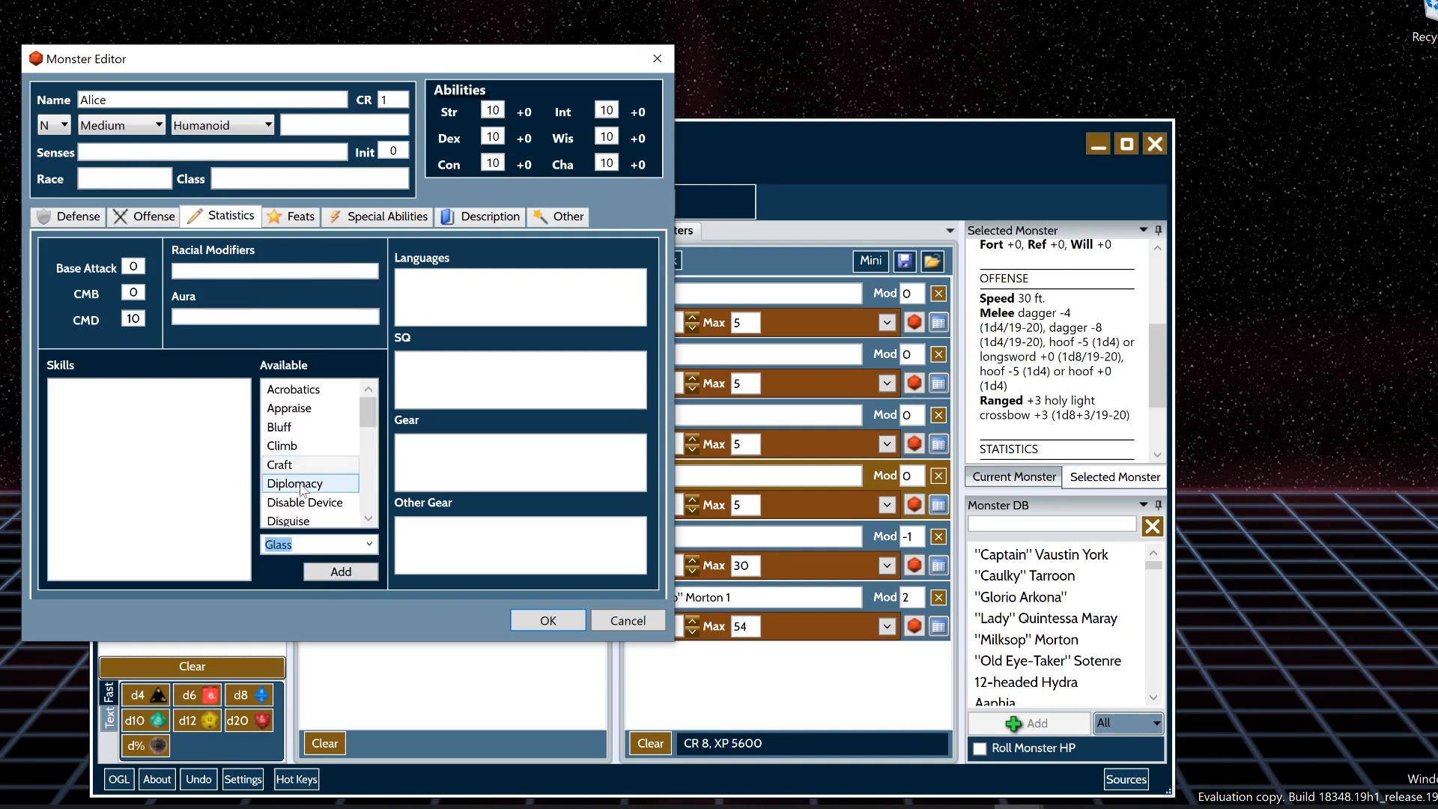
left_click(300, 468)
left_click(295, 449)
left_click(293, 413)
left_click(286, 448)
left_click(285, 467)
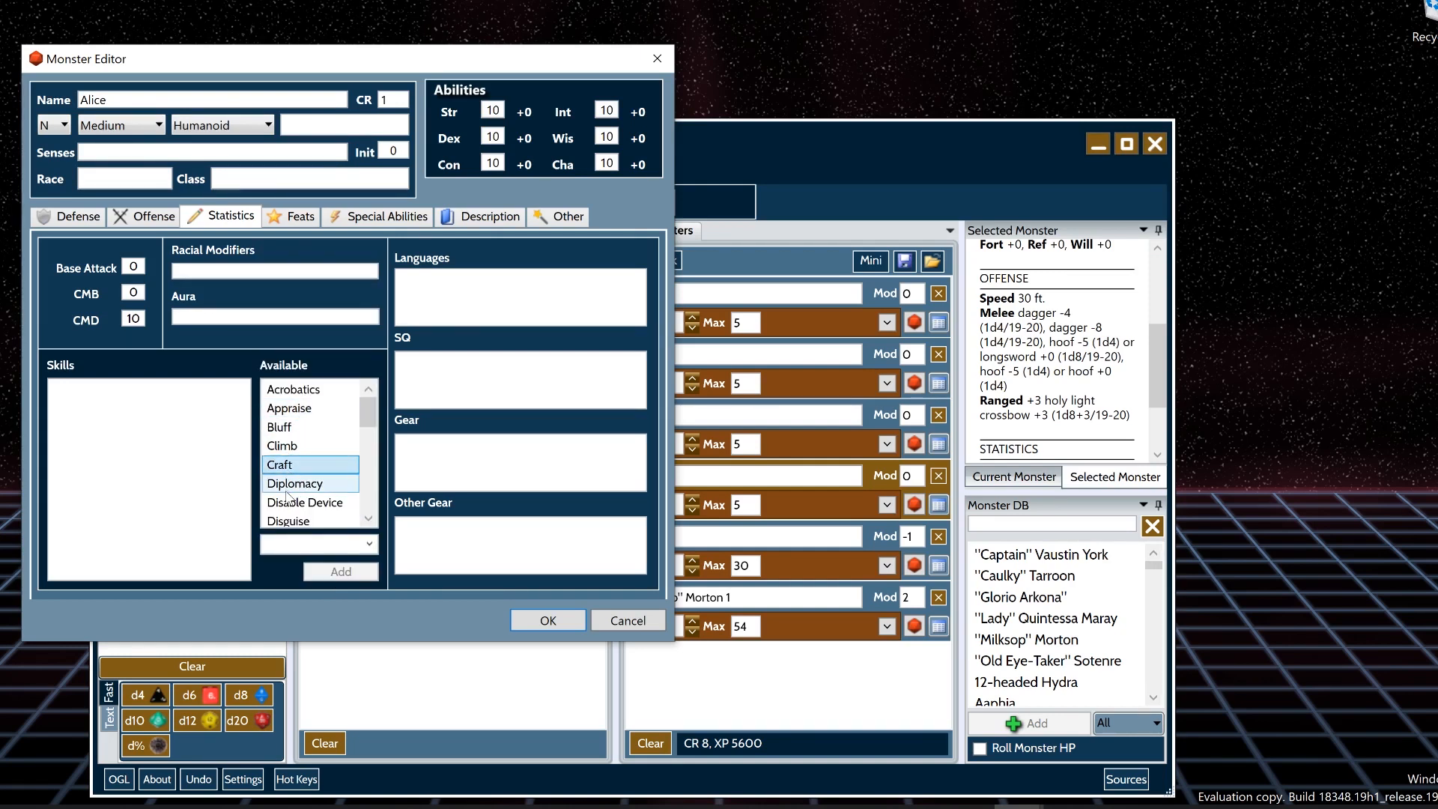
left_click(287, 501)
left_click(295, 519)
left_click(293, 441)
left_click(293, 394)
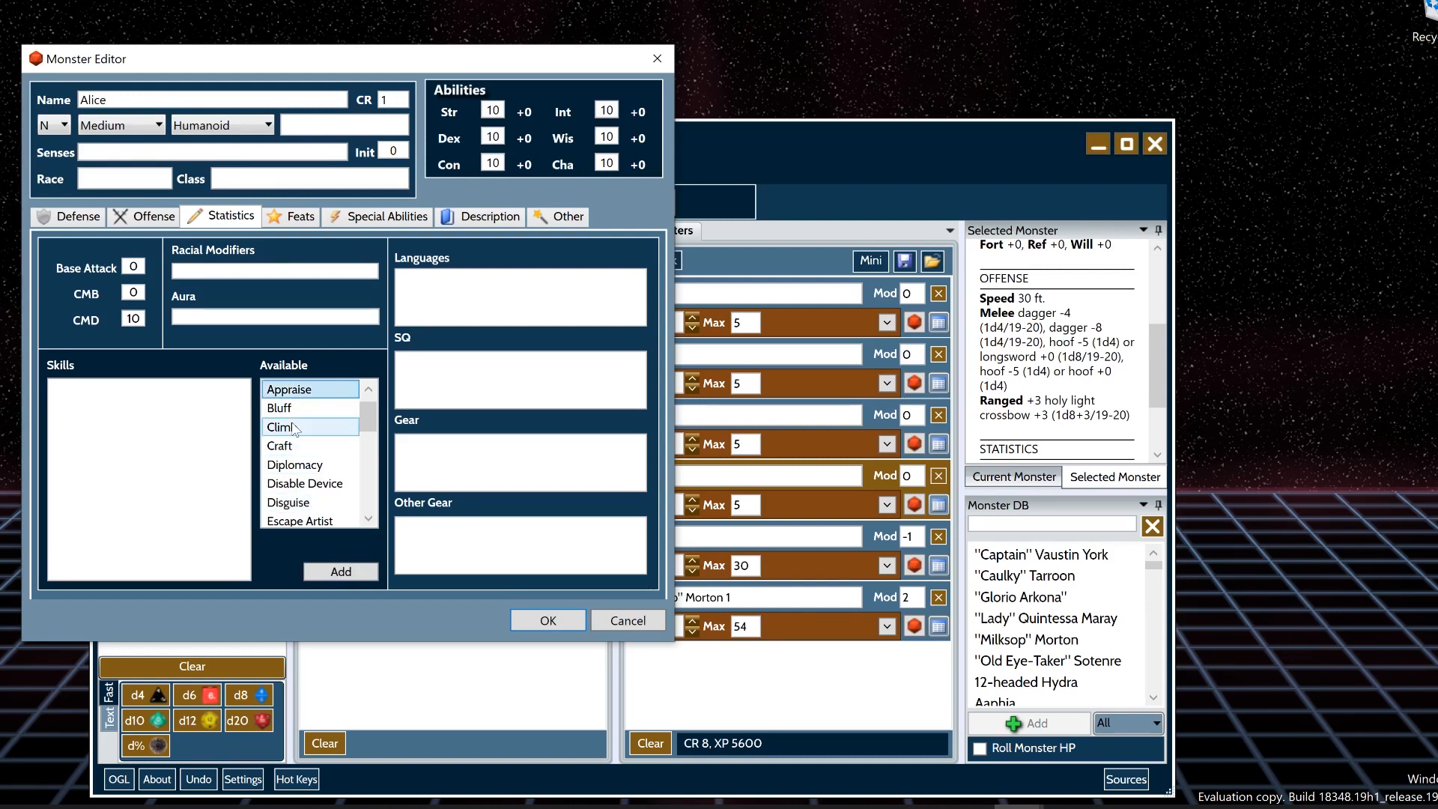
left_click(294, 429)
- Add the Craft skill with the Shoes subtype to the creature and set its value to 3
left_click(293, 447)
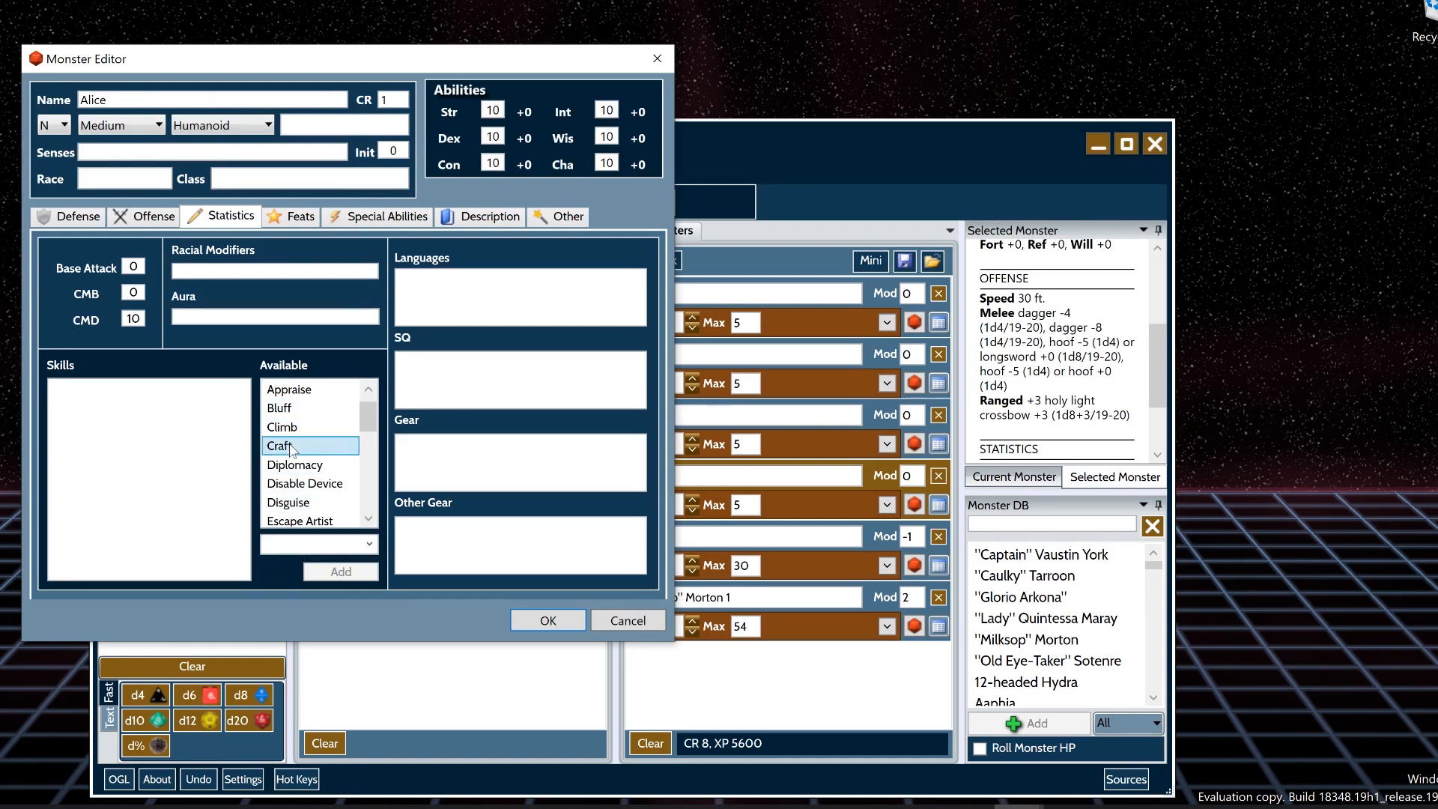
left_click(303, 508)
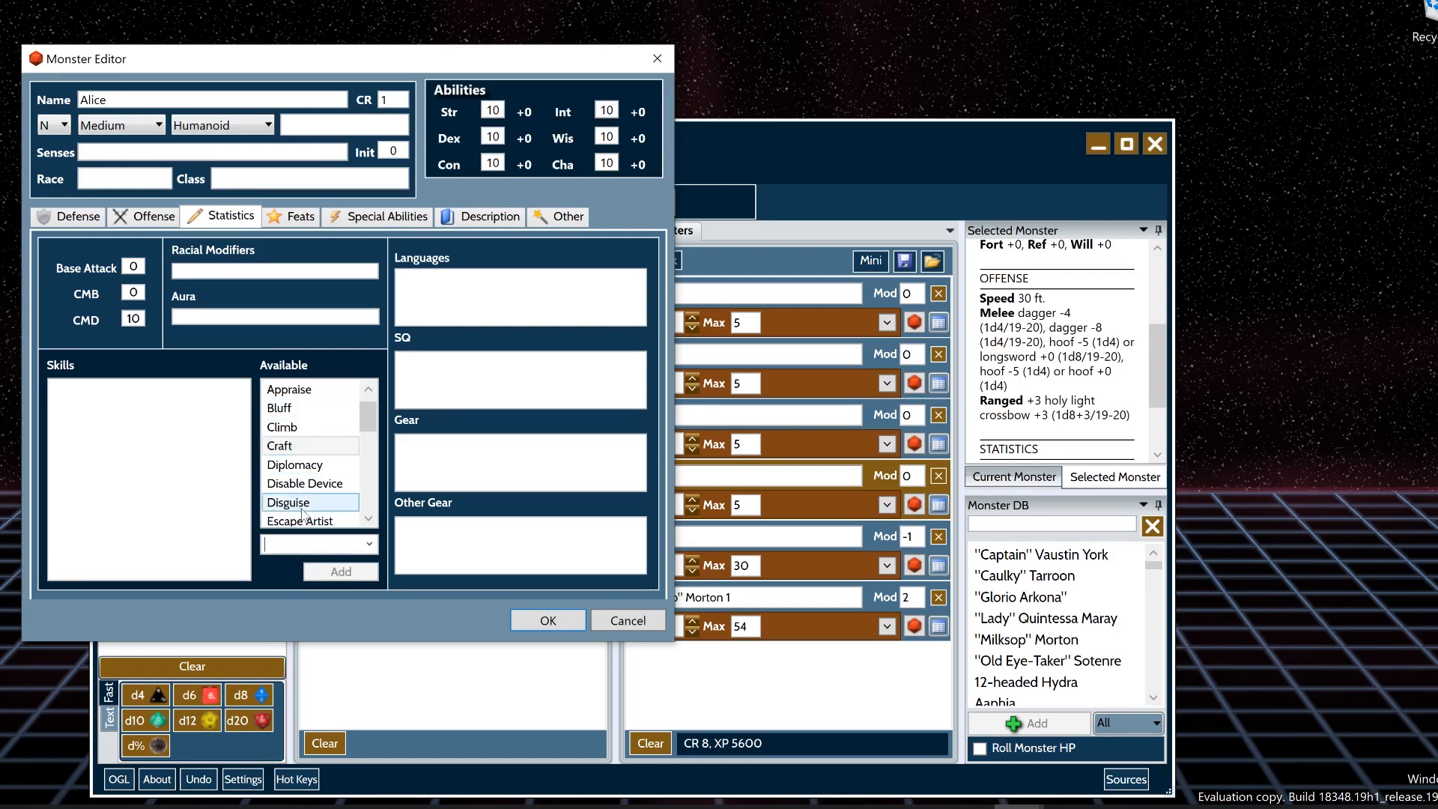
left_click(369, 544)
scroll(340, 507, "down", 3)
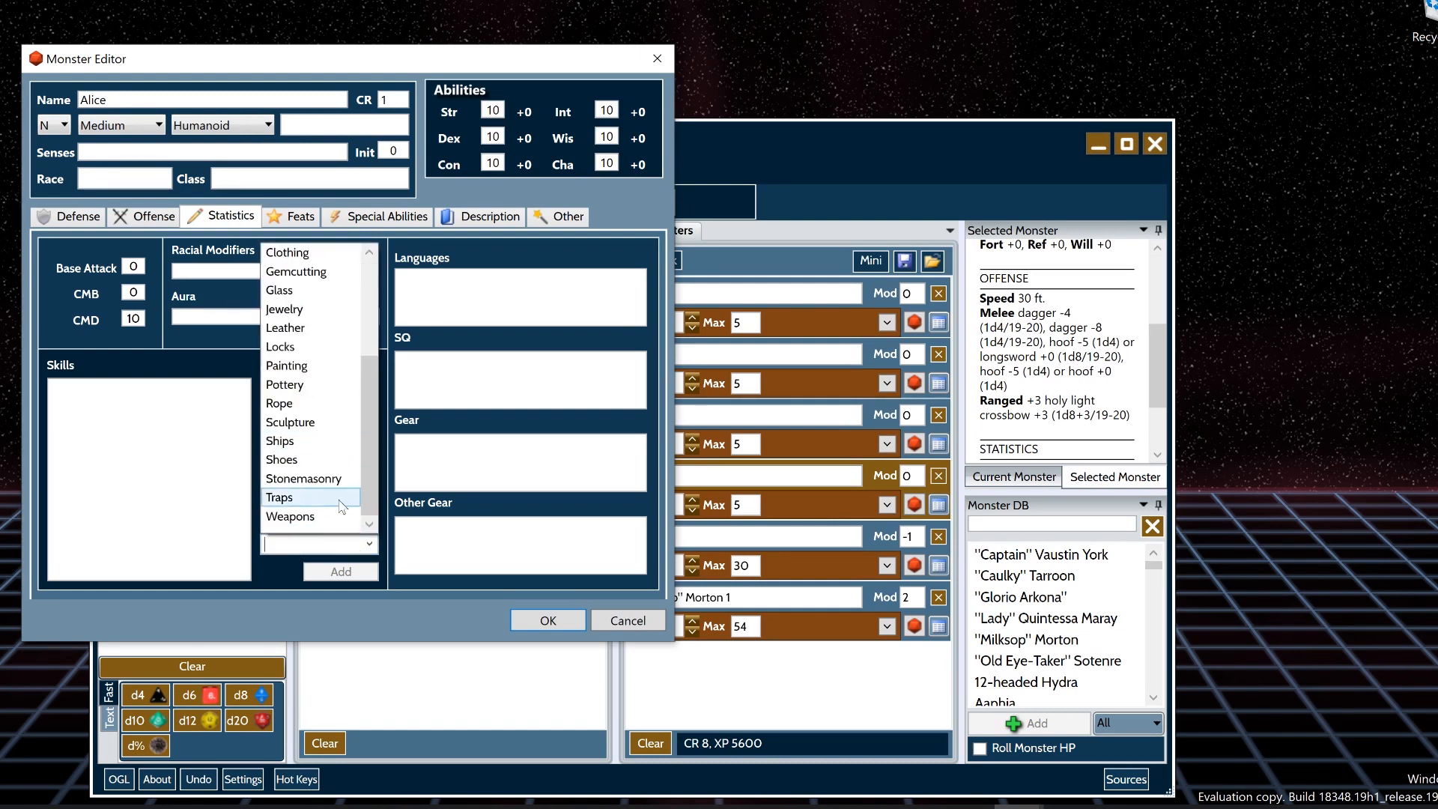
left_click(330, 459)
left_click(341, 572)
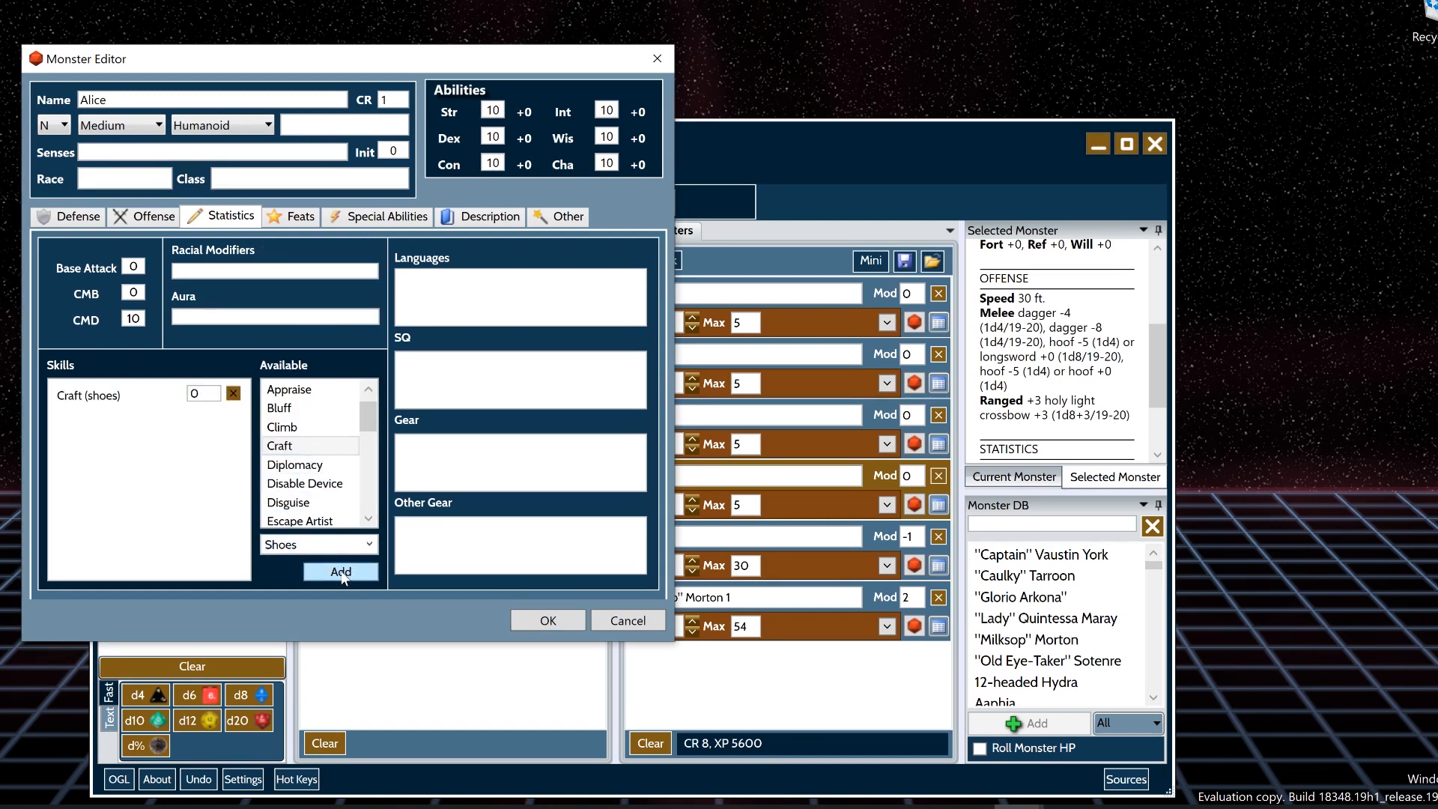
type("3")
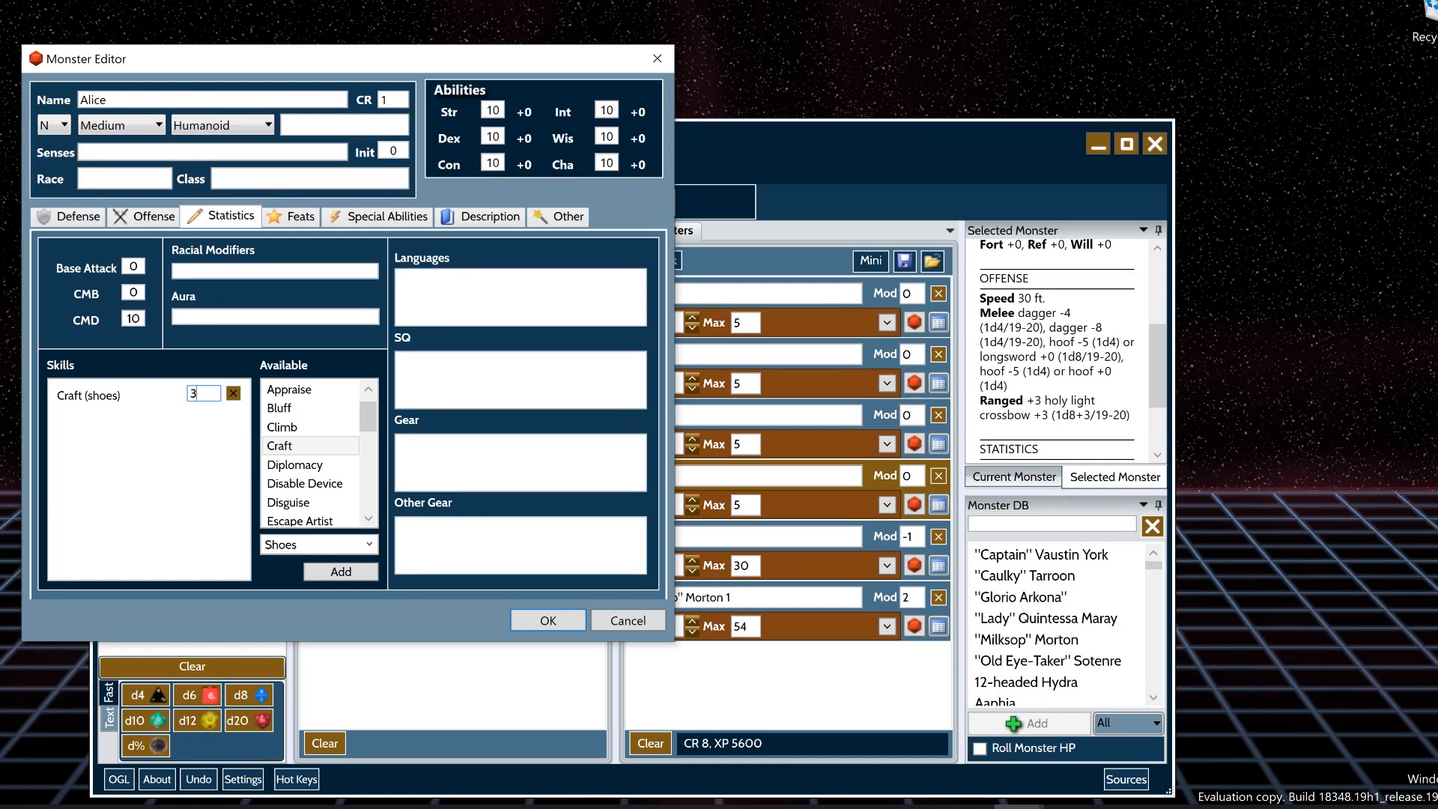
- Examine the creature's Languages, SQ, Gear and Other Gear fields
left_click(479, 544)
left_click(458, 376)
left_click(494, 298)
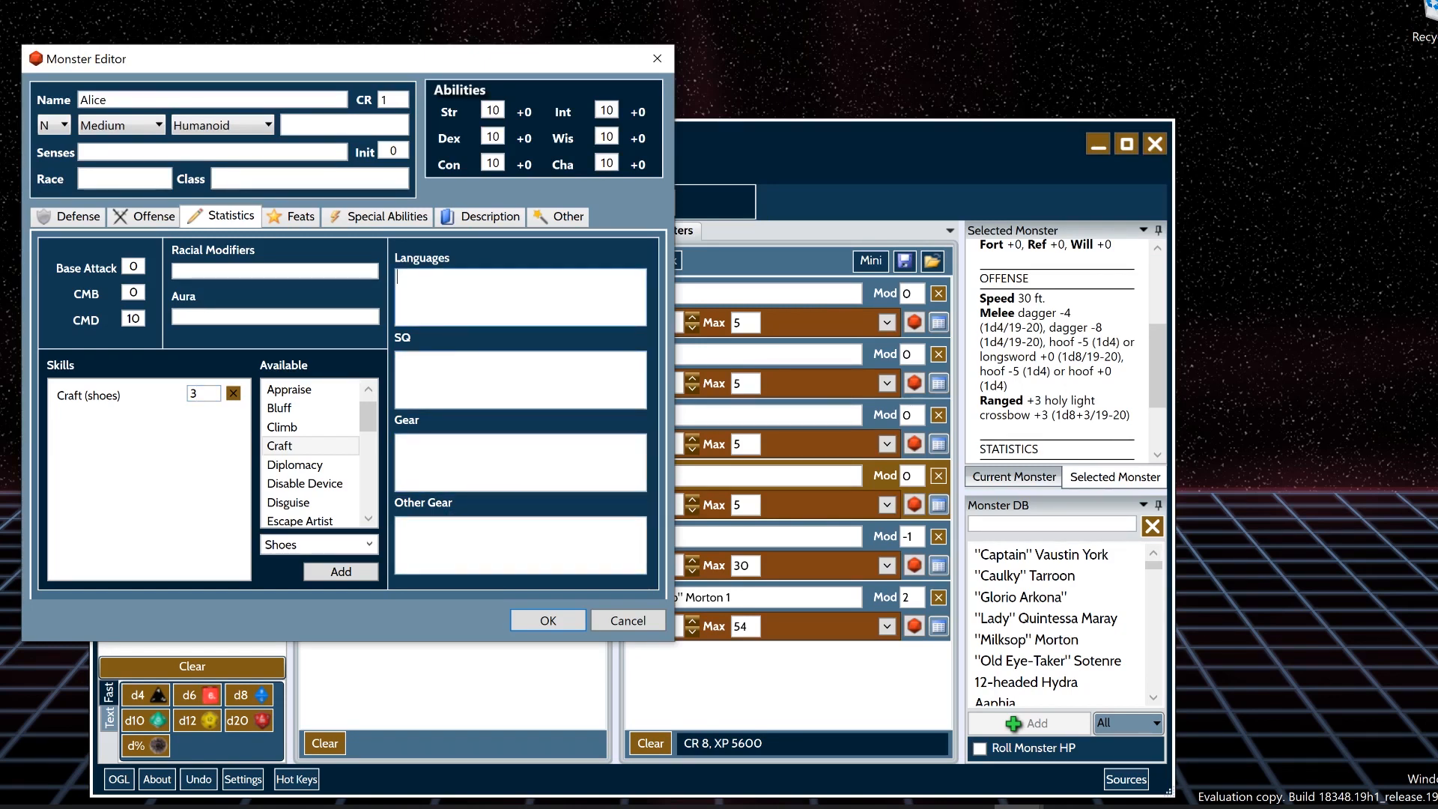
left_click(494, 380)
left_click(494, 462)
left_click(495, 546)
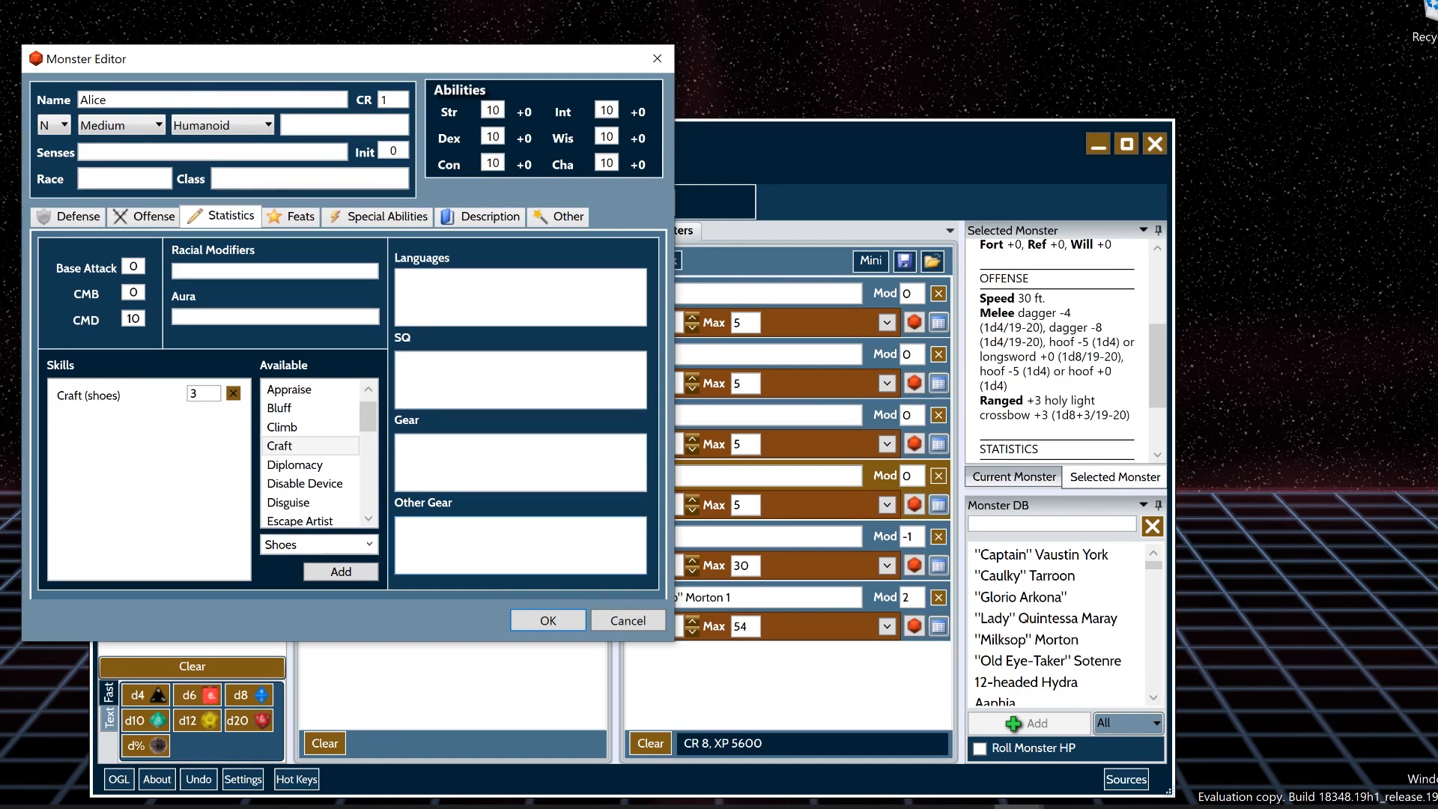
- Add the feats Accomplished Sneak Attacker, Acrobatic and Abundant Revelations to the creature, and browse the other available feats
left_click(299, 221)
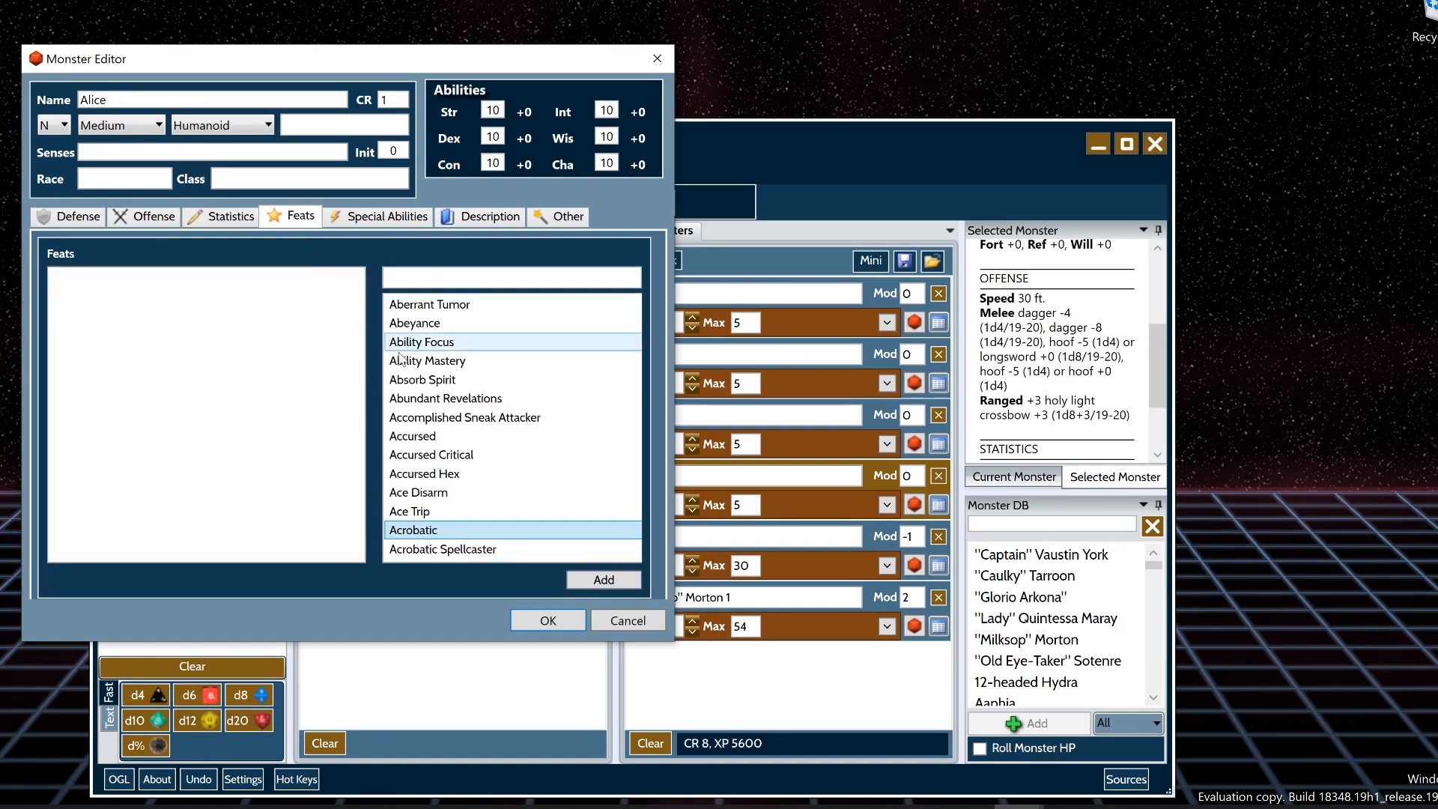
double_click(402, 417)
double_click(413, 529)
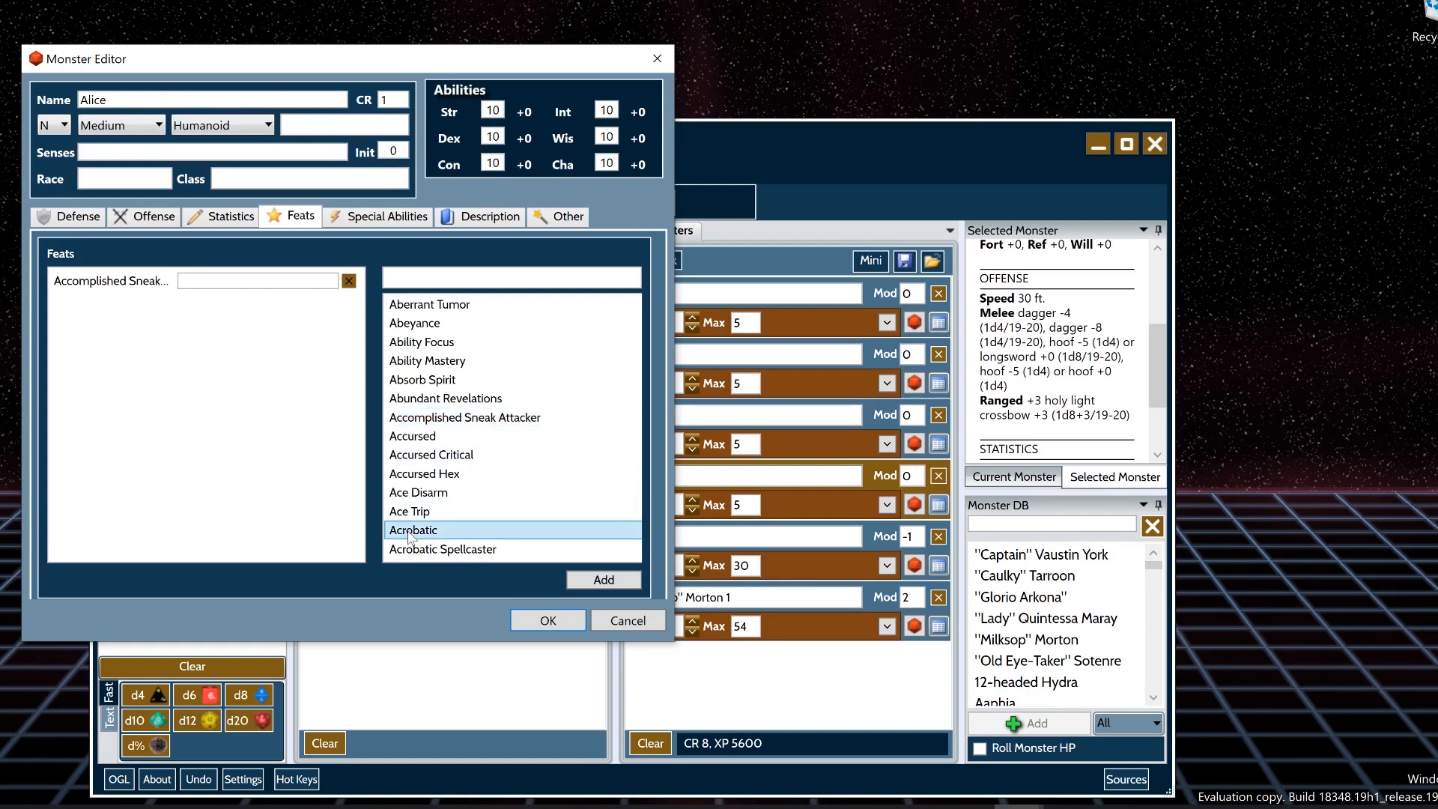
double_click(446, 398)
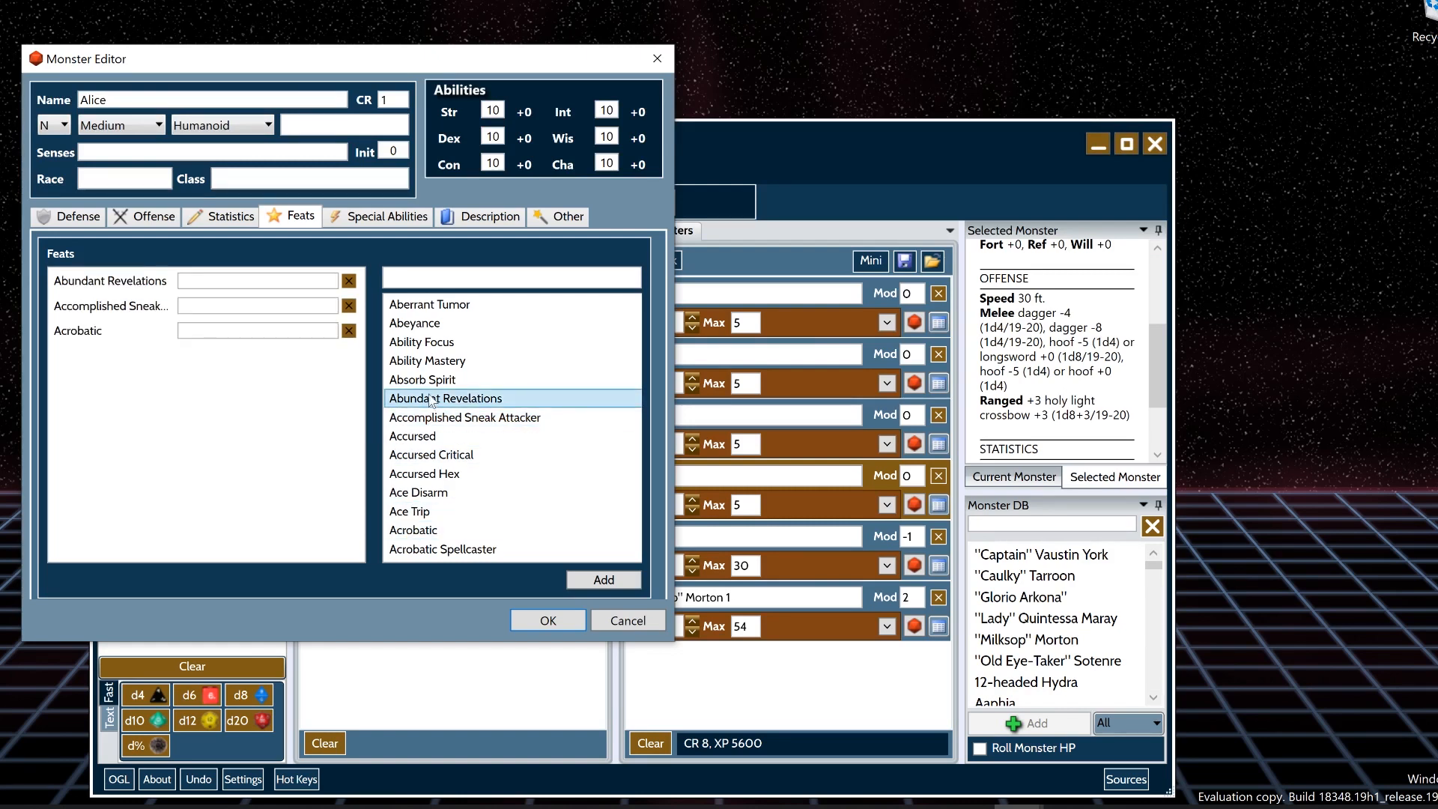
left_click(144, 331)
left_click(231, 330)
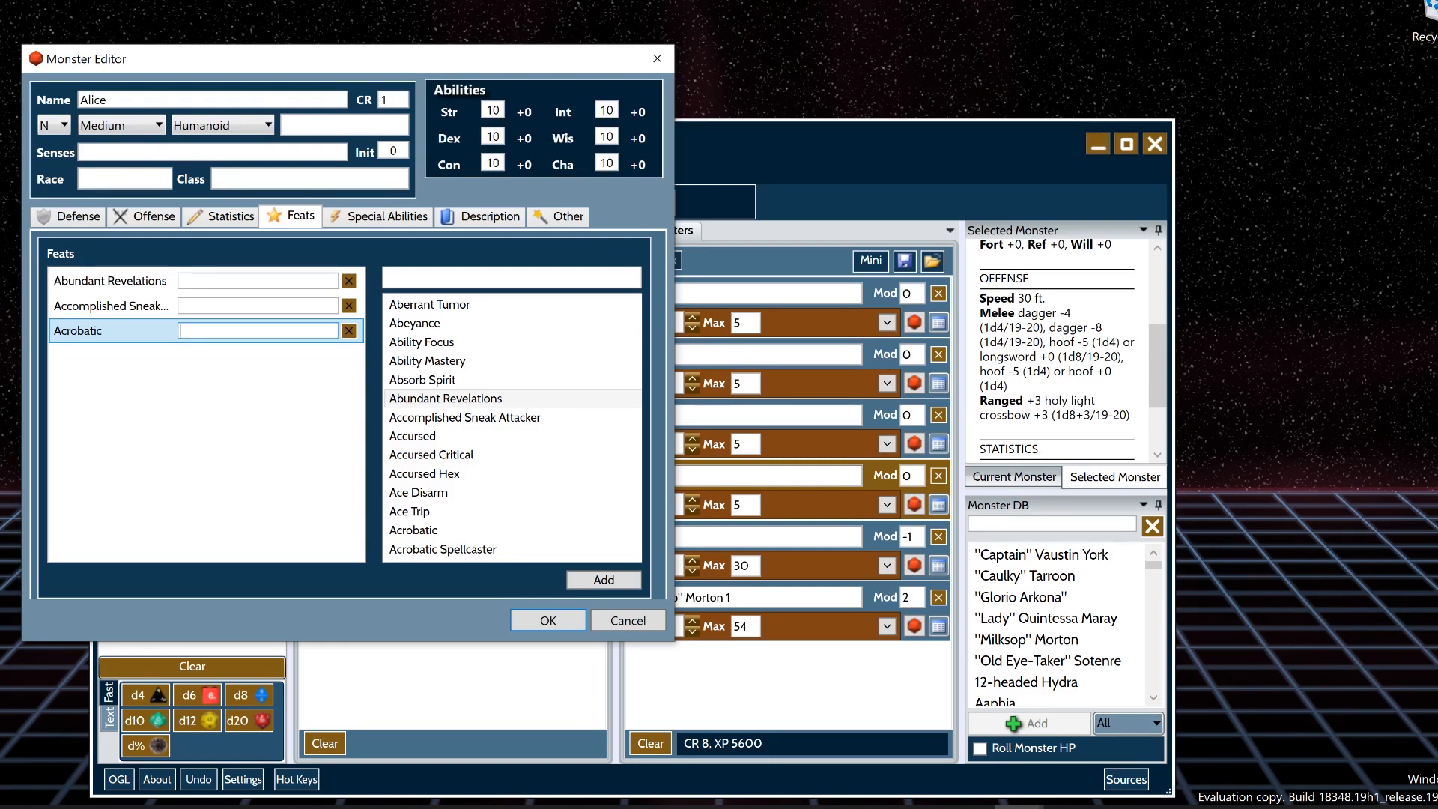
scroll(393, 433, "down", 4)
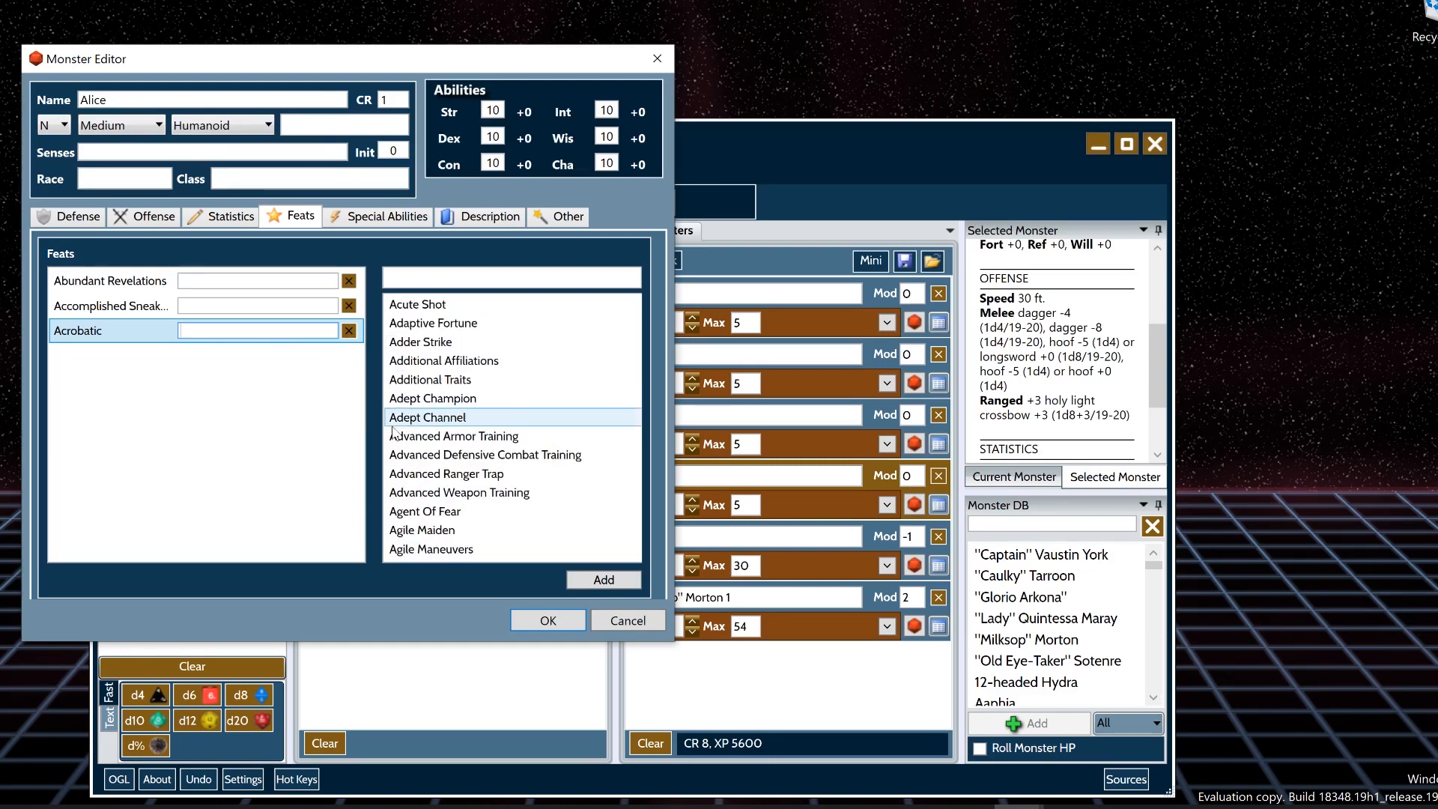
scroll(405, 423, "up", 4)
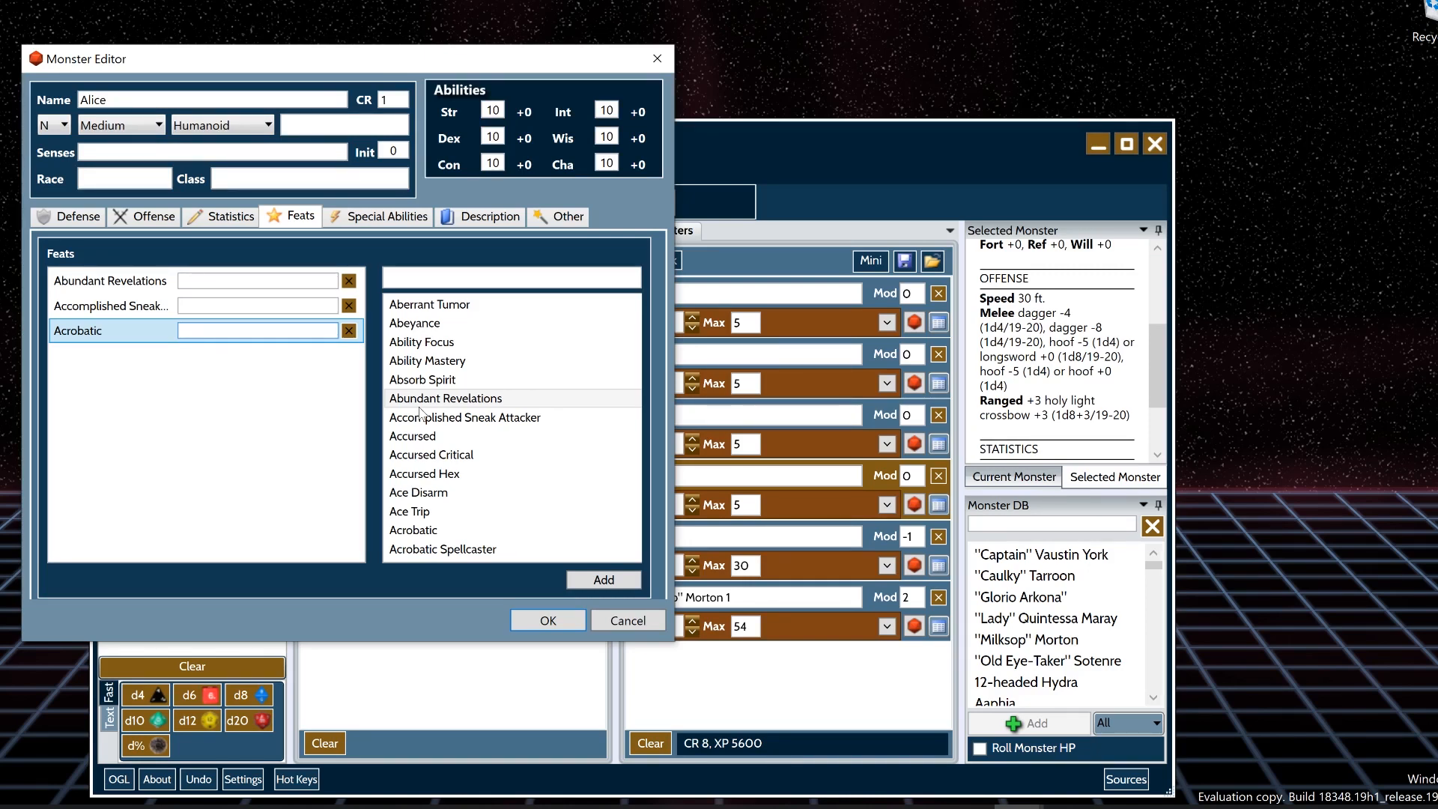
- Add a special ability named Thinking of type Su, with placeholder text as its description
left_click(355, 219)
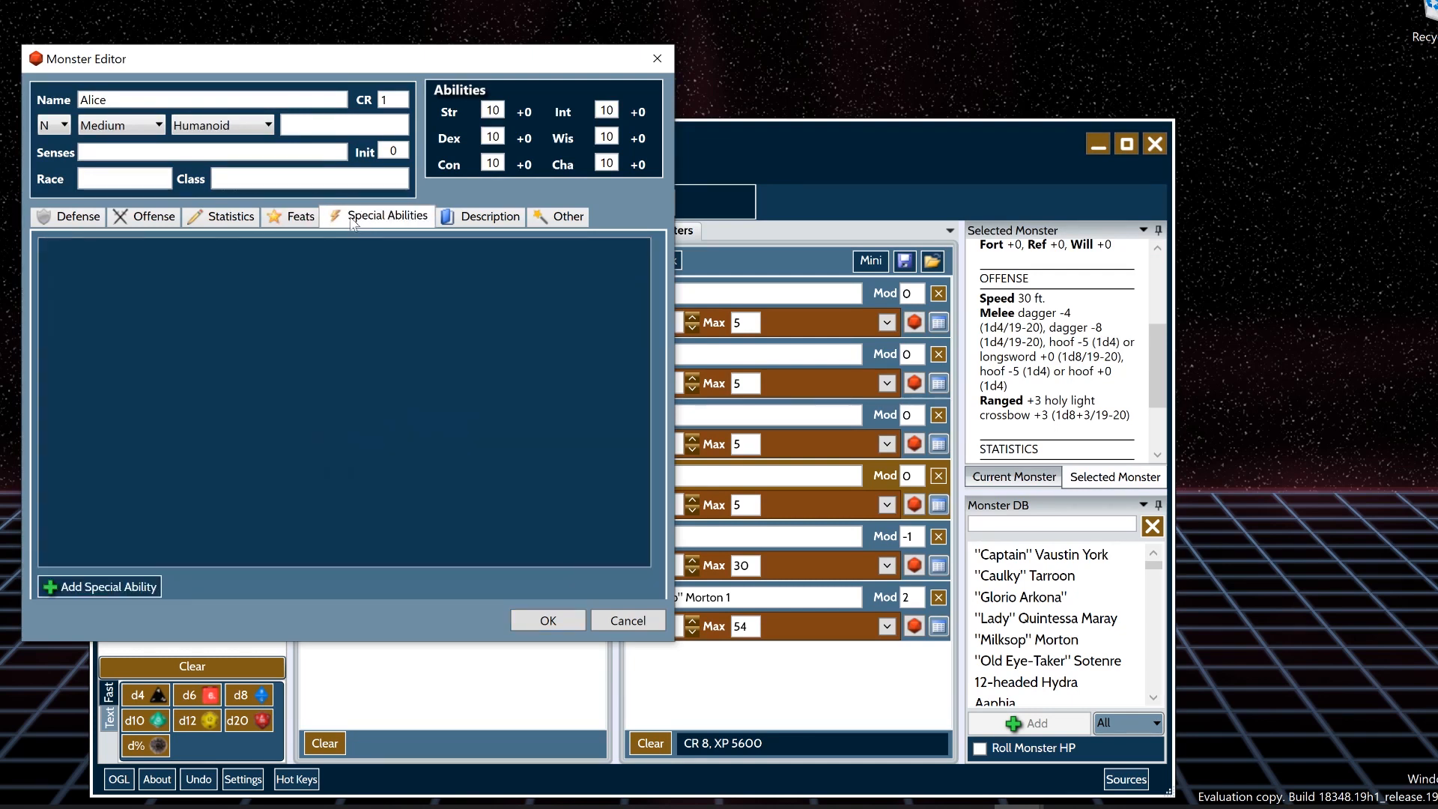
left_click(137, 590)
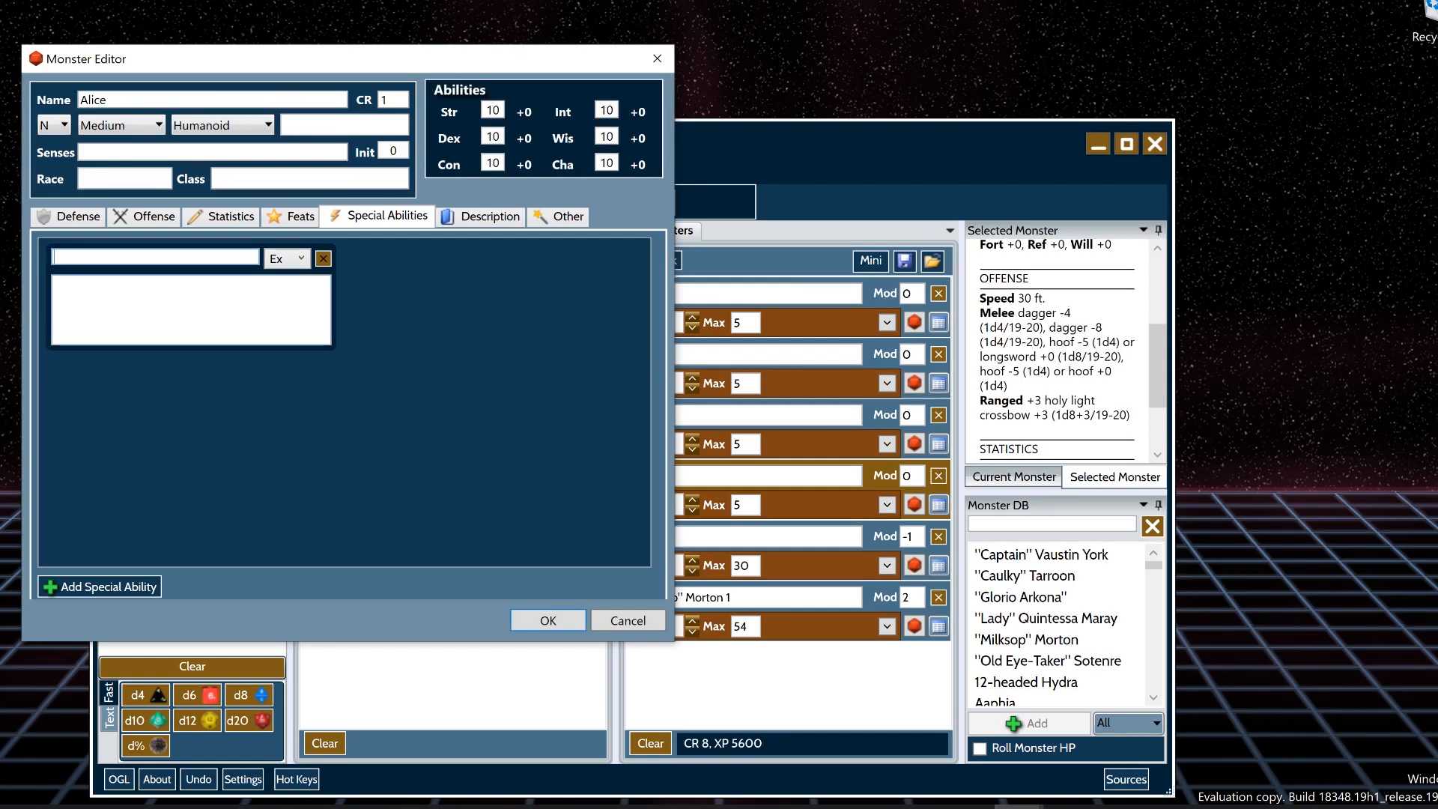
type("Thinking")
left_click(287, 258)
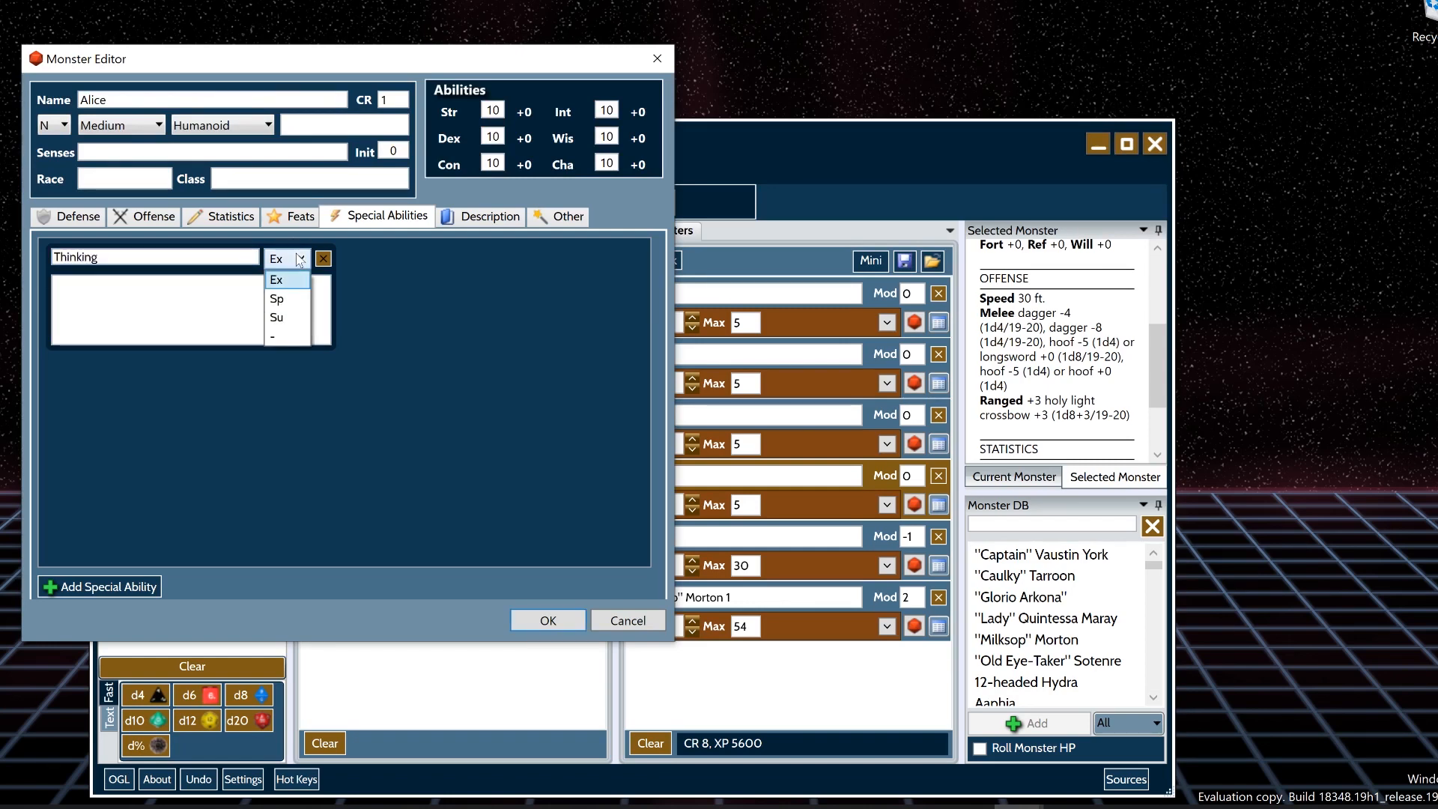
left_click(278, 318)
left_click(282, 329)
type("asd")
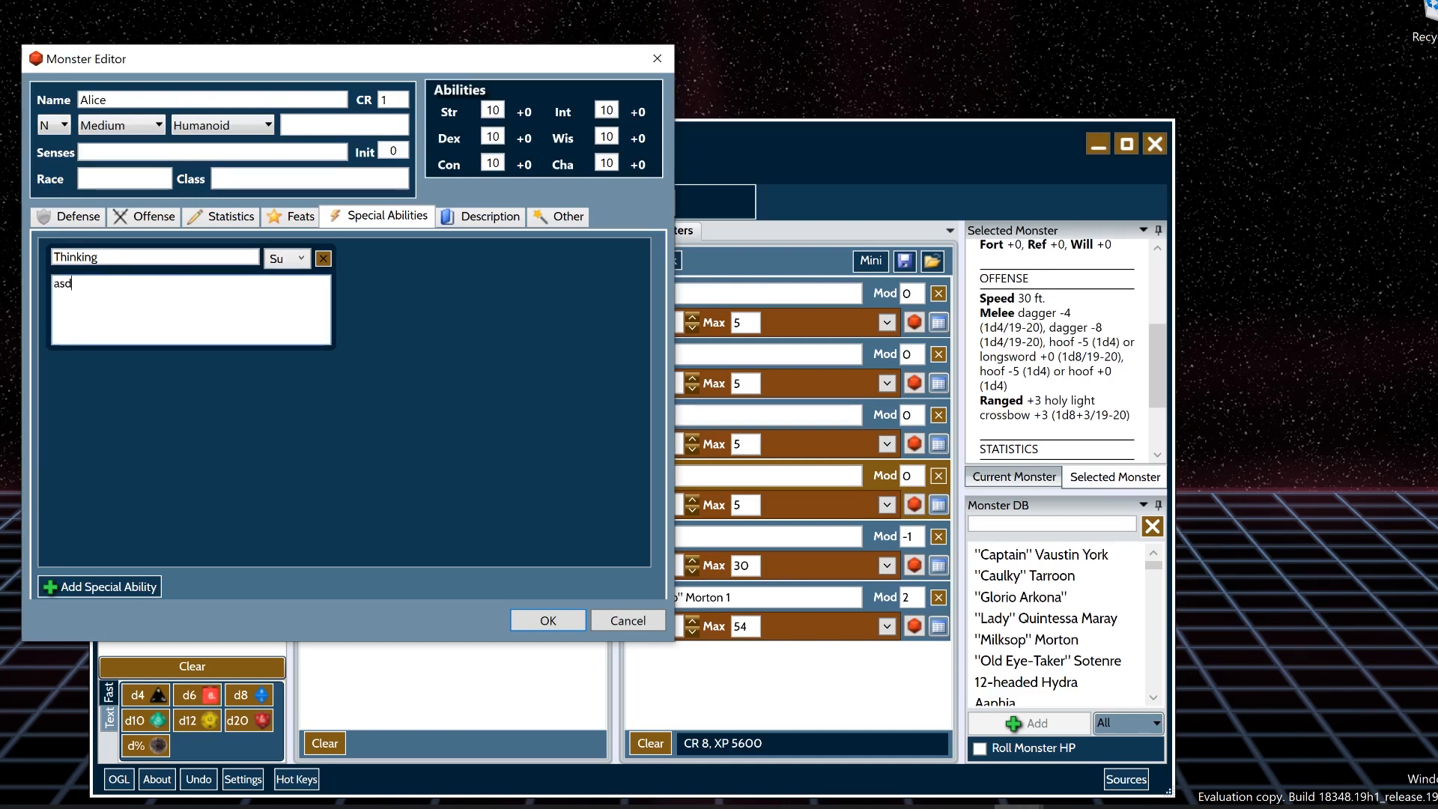
type("fasdfasdfz")
- Set the creature's environment to "warm hills and marshes" in its description details
left_click(482, 216)
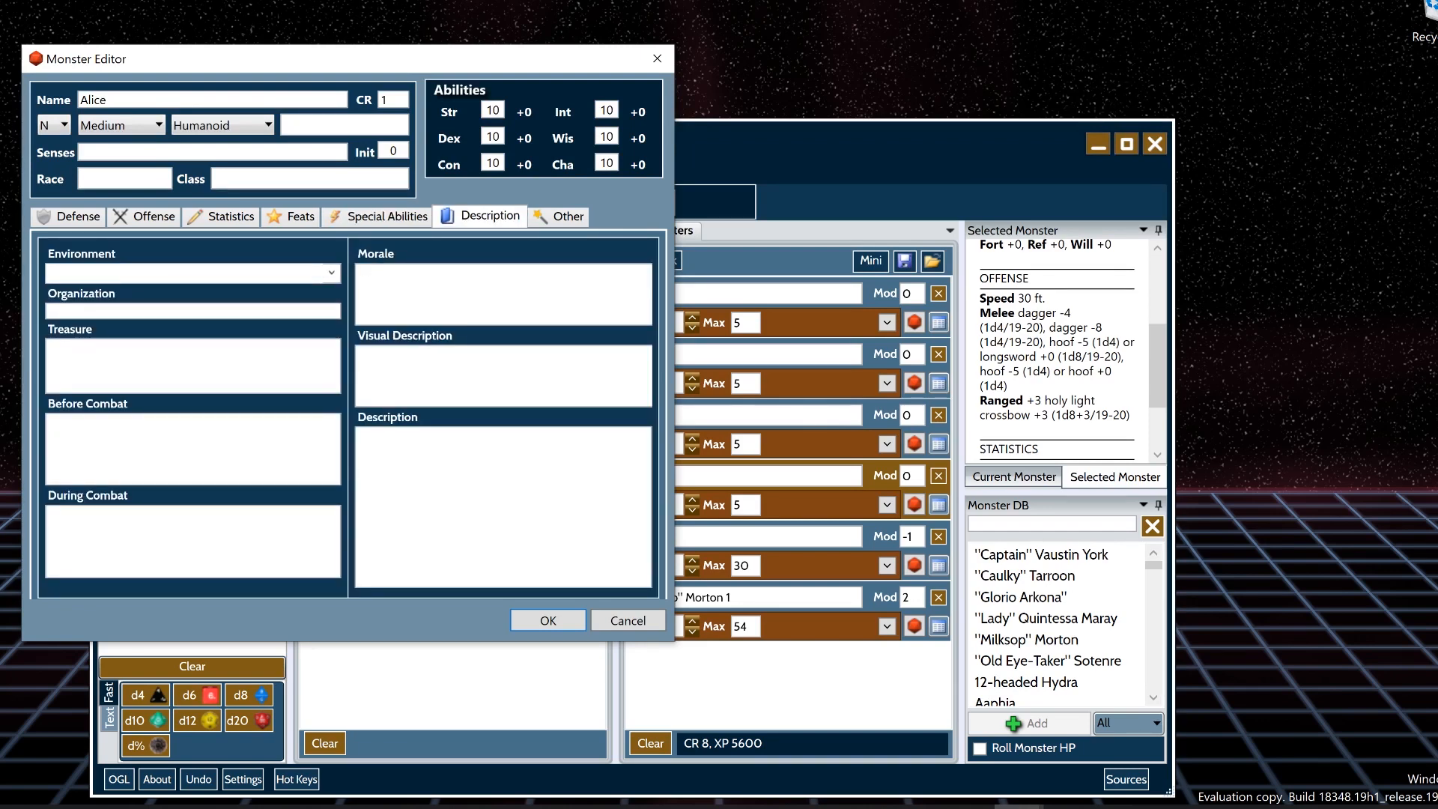
left_click(331, 273)
scroll(222, 402, "down", 5)
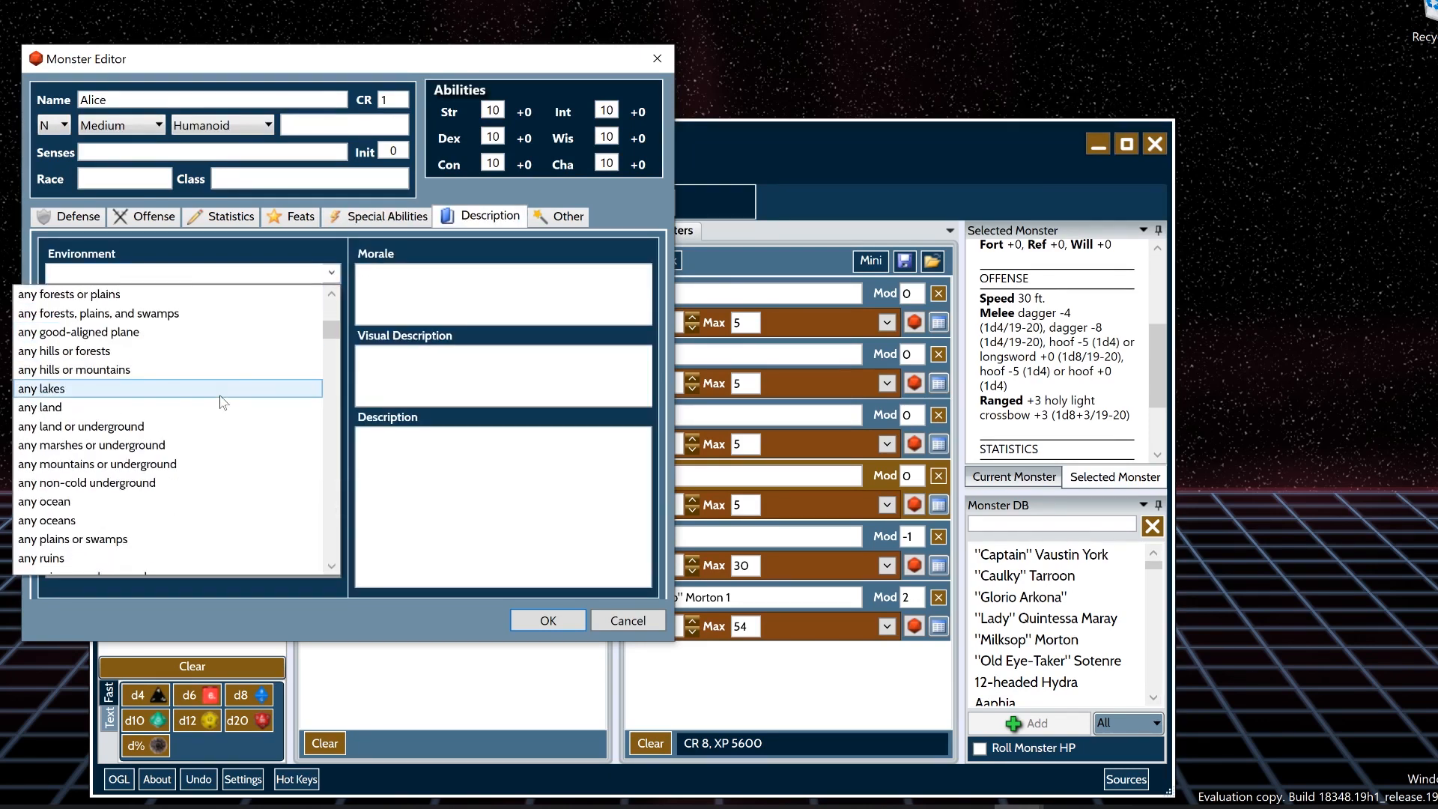
scroll(217, 401, "down", 8)
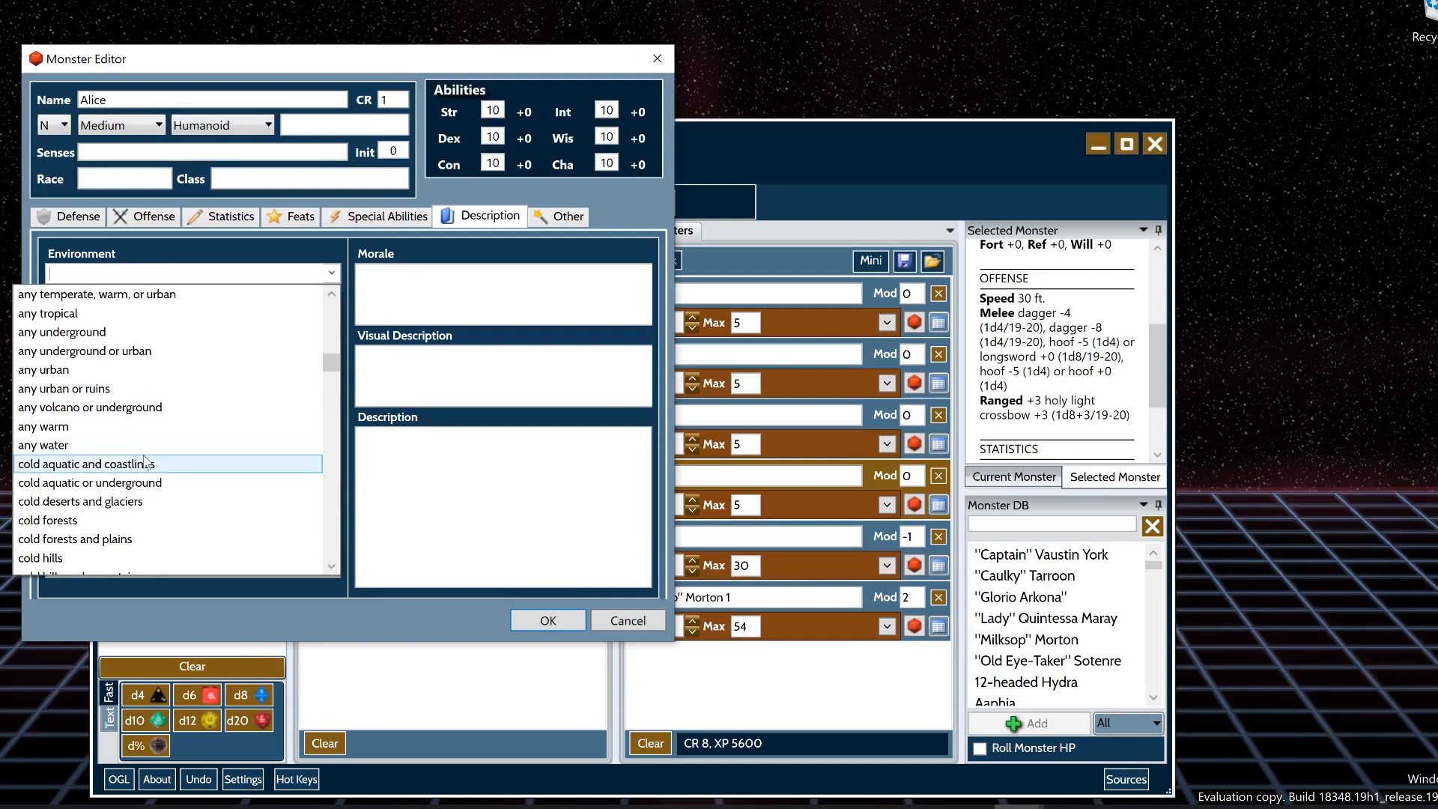
scroll(145, 462, "down", 20)
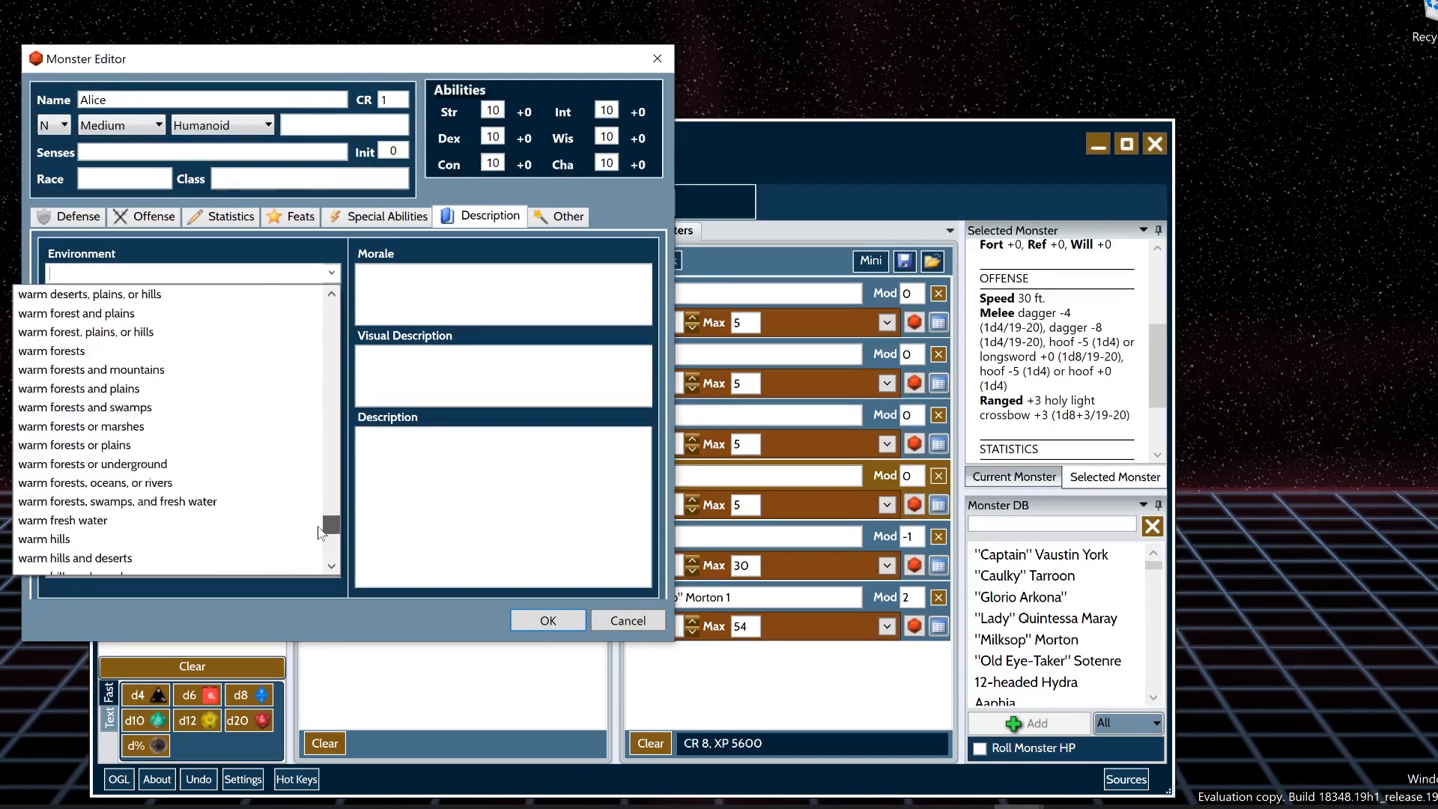
mouse_move(318, 532)
left_mouse_down()
mouse_move(320, 570)
mouse_move(322, 303)
mouse_move(322, 509)
mouse_move(299, 534)
left_mouse_up()
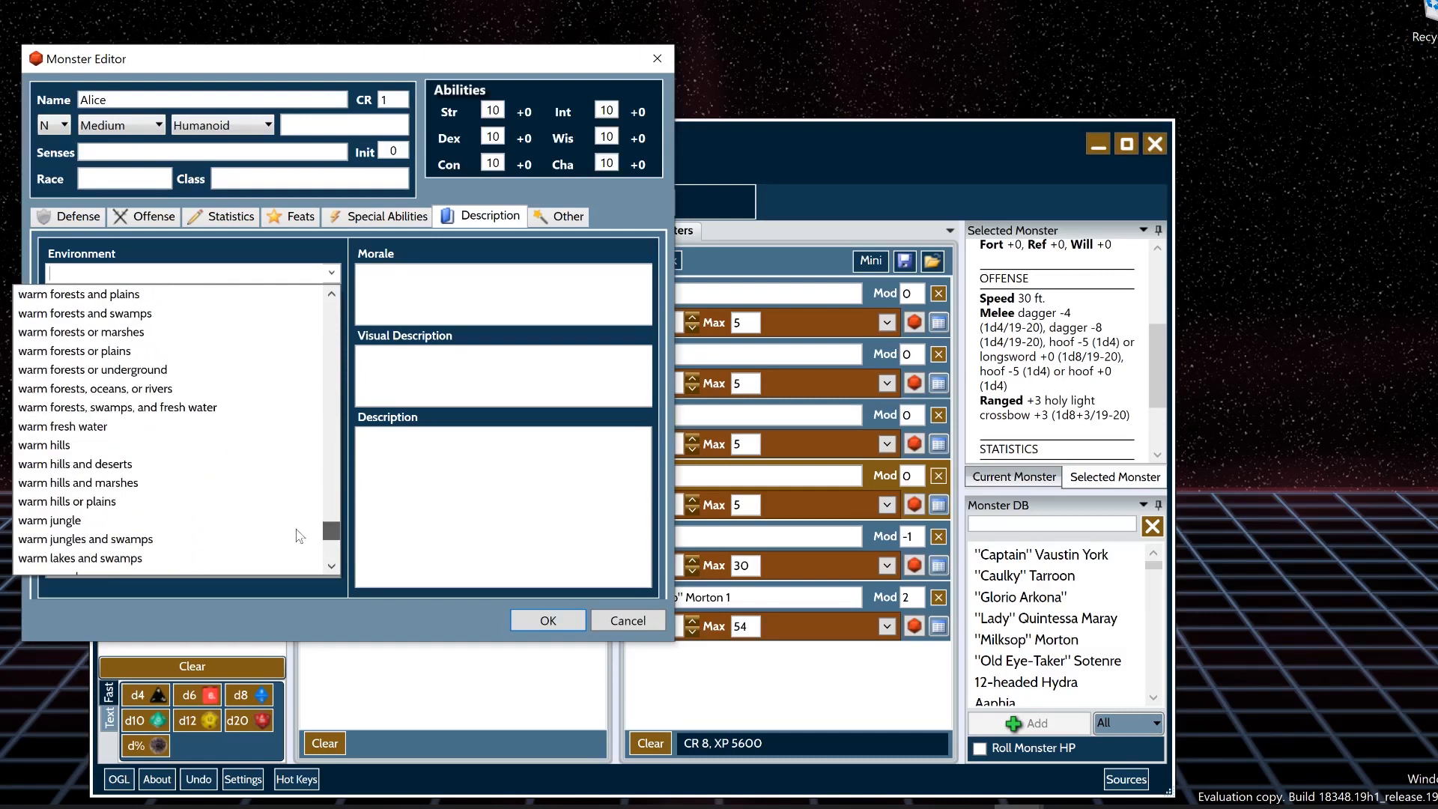
left_click(161, 483)
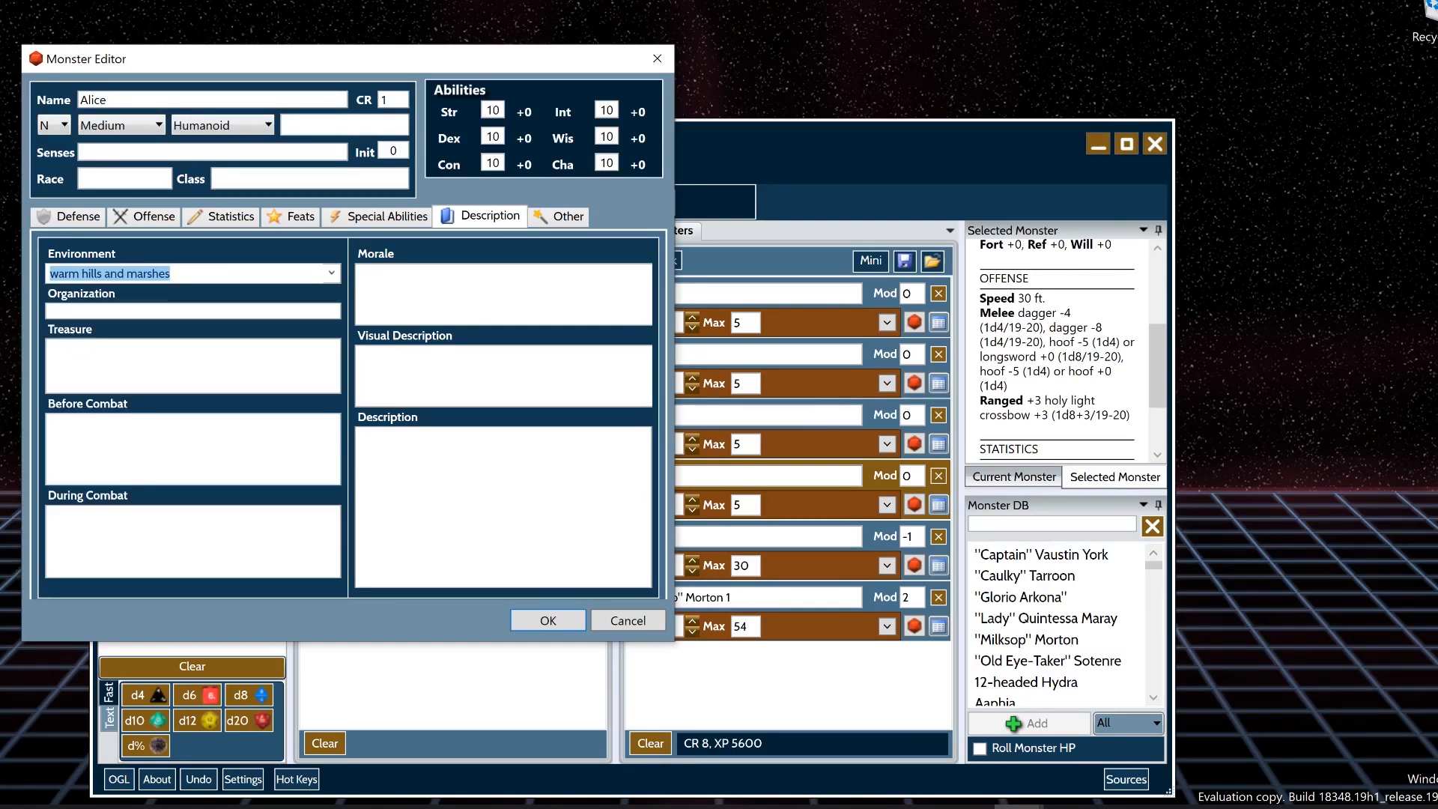
- Enter "Group O' 10" as the creature's organization and "Normal" as its treasure
left_click(172, 310)
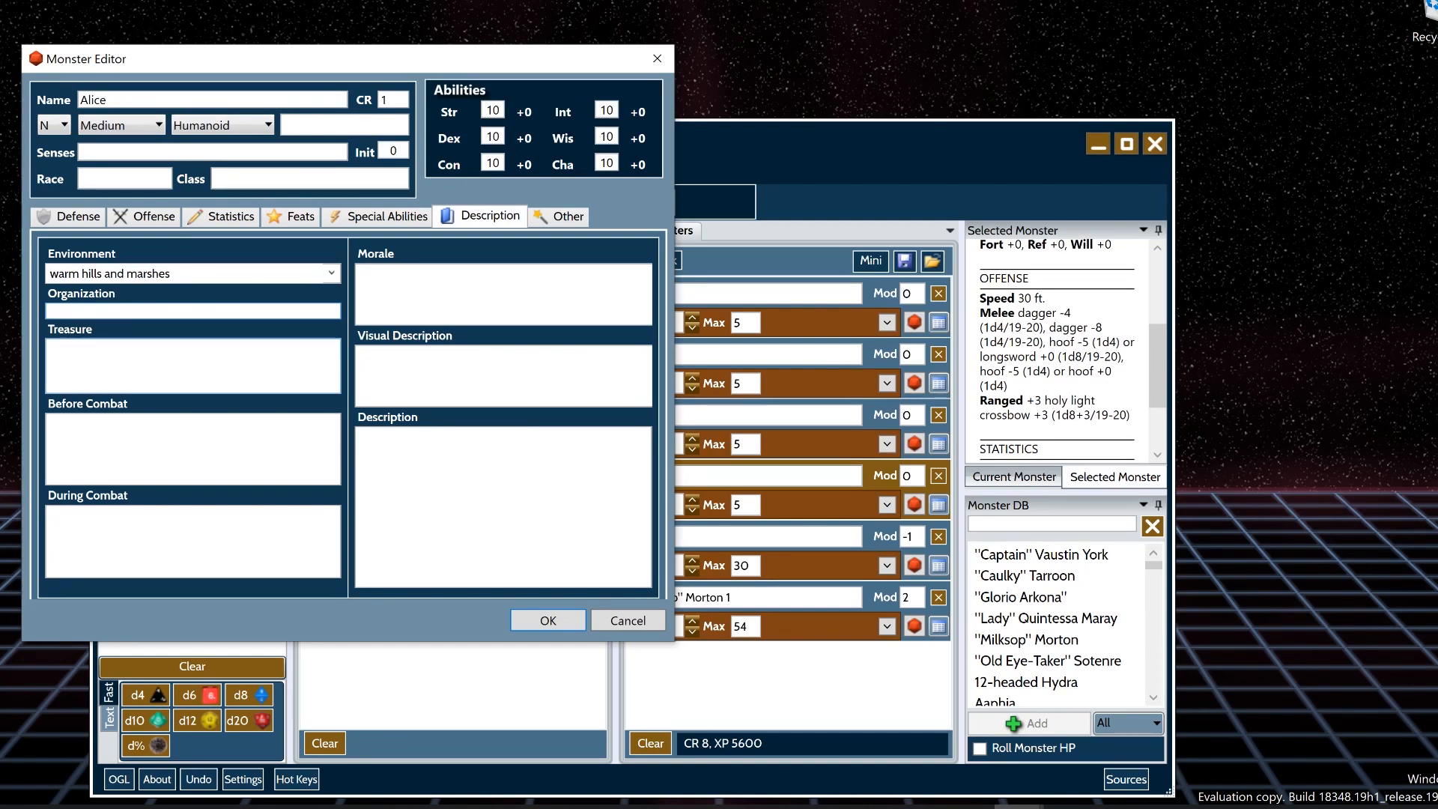
type("Group O' 1")
key("BackSpace")
type("10")
left_click(192, 364)
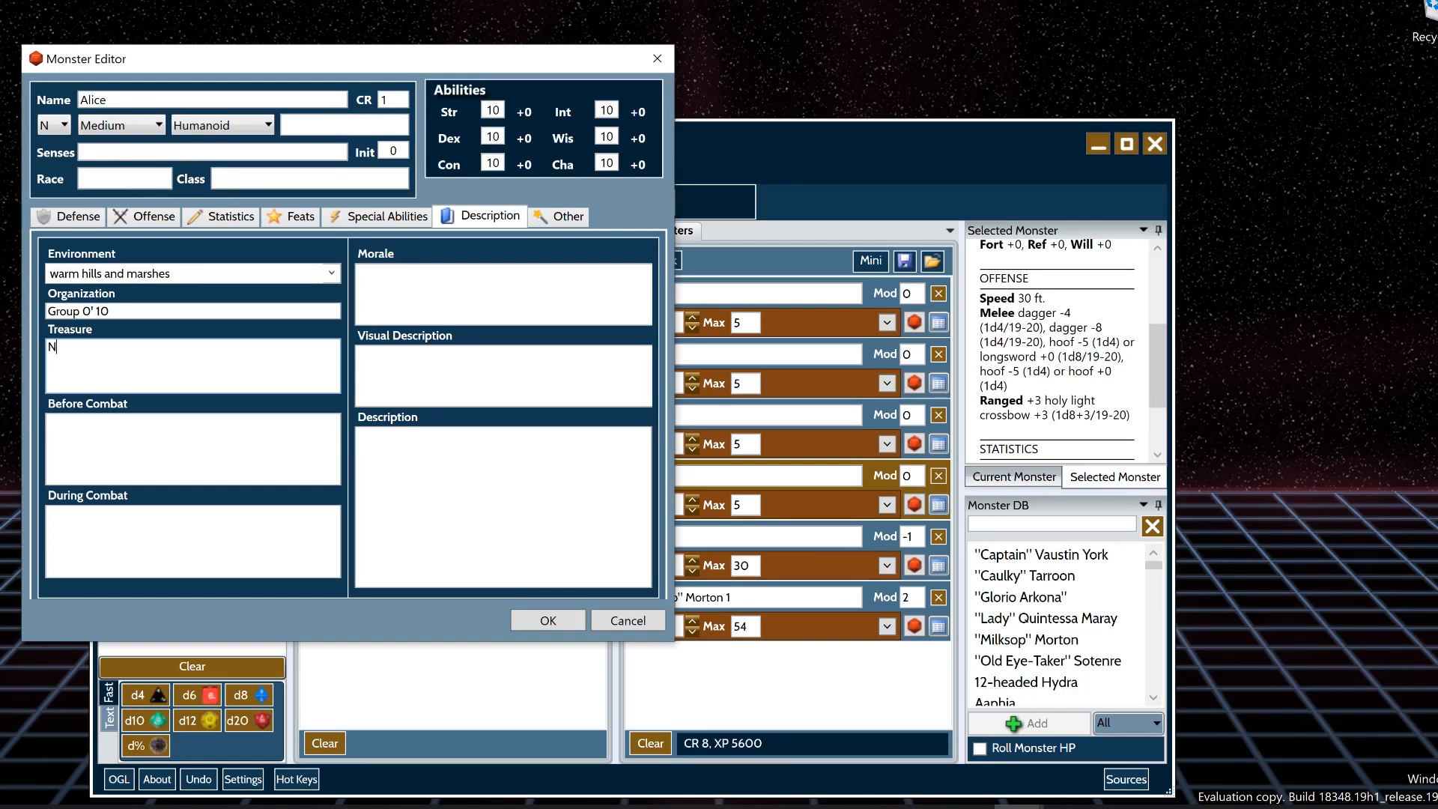
type("Normal")
key("Tab")
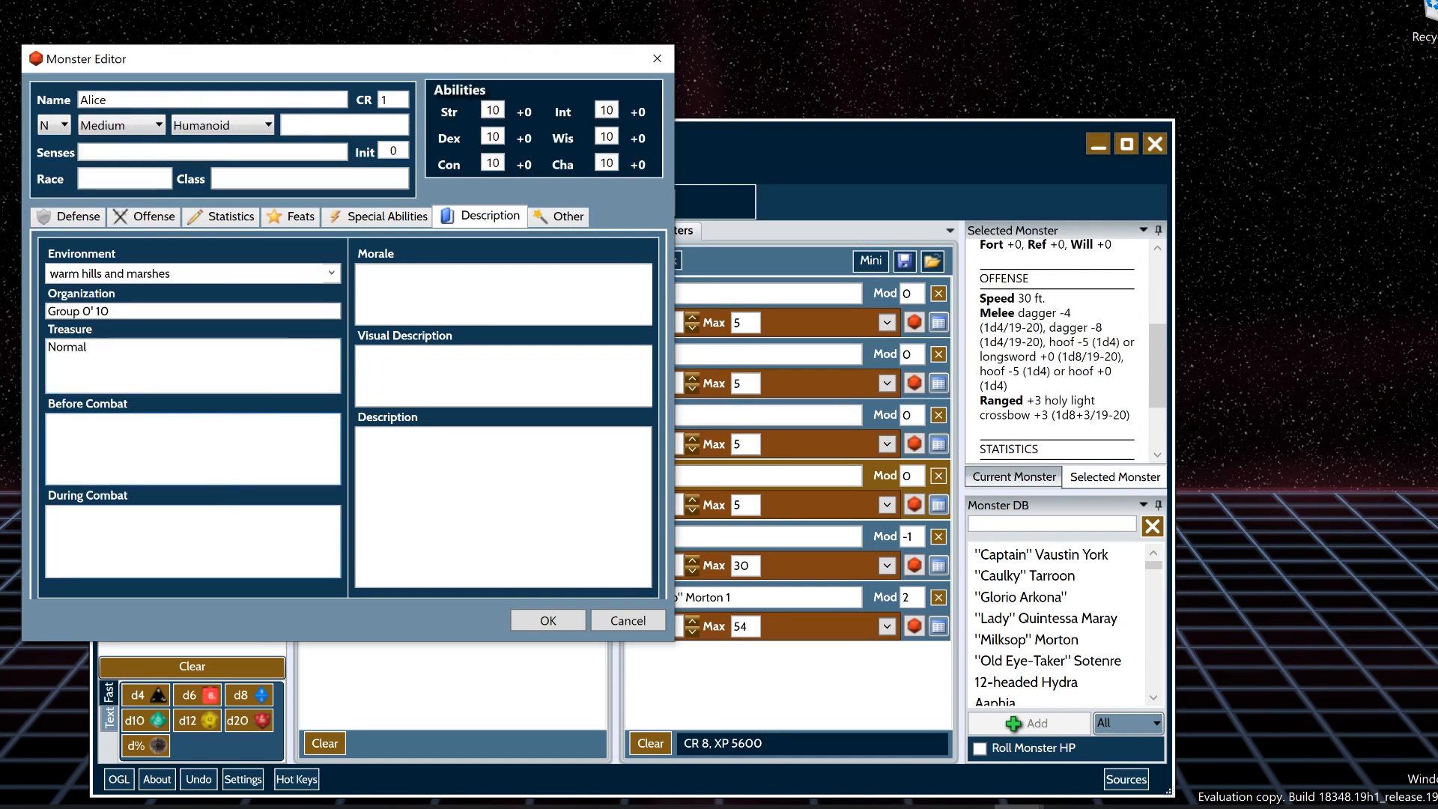
- Enter "Mean" as the creature's visual description and "Real Mean" as its description
key("Tab")
key("Tab")
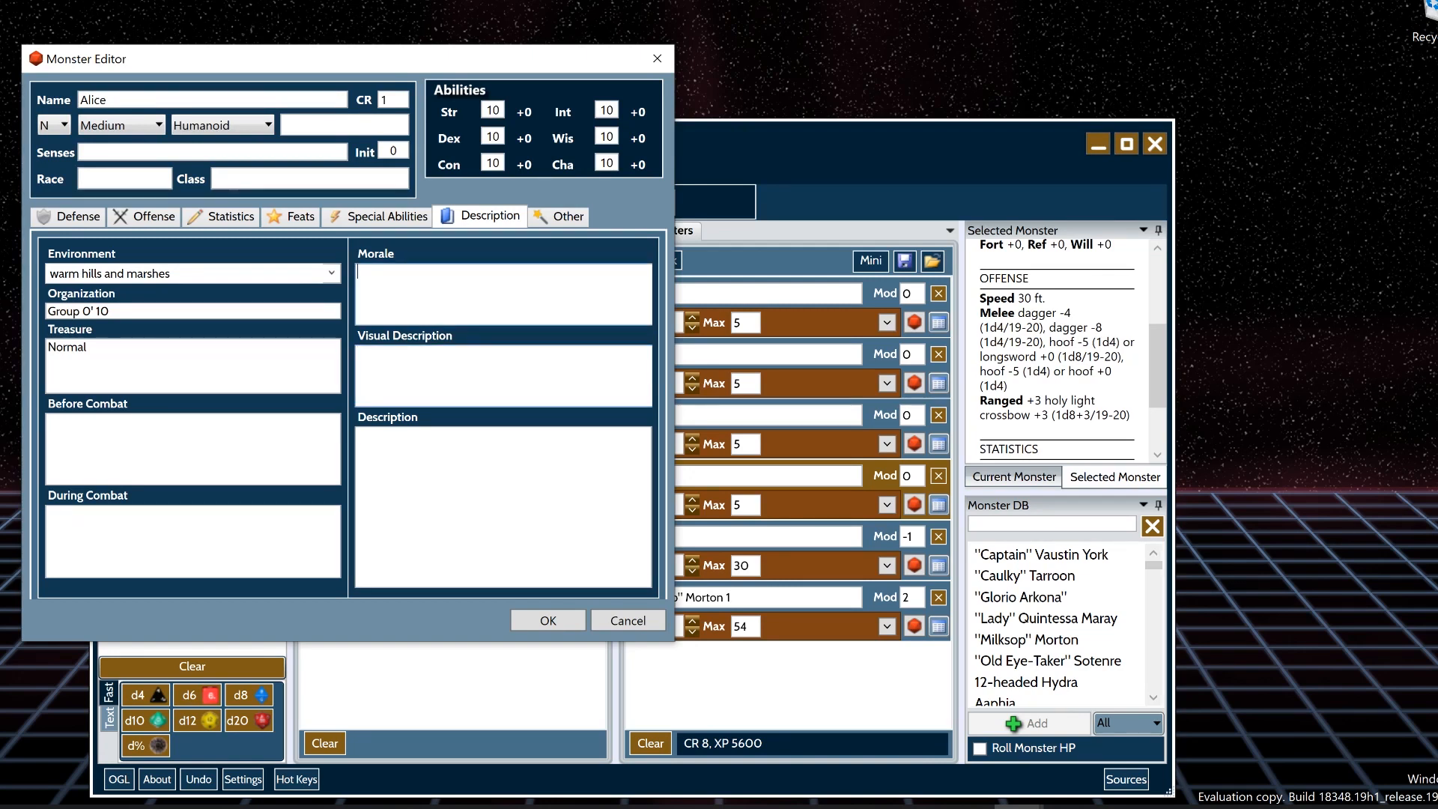
type("B")
key("BackSpace")
type("Mean")
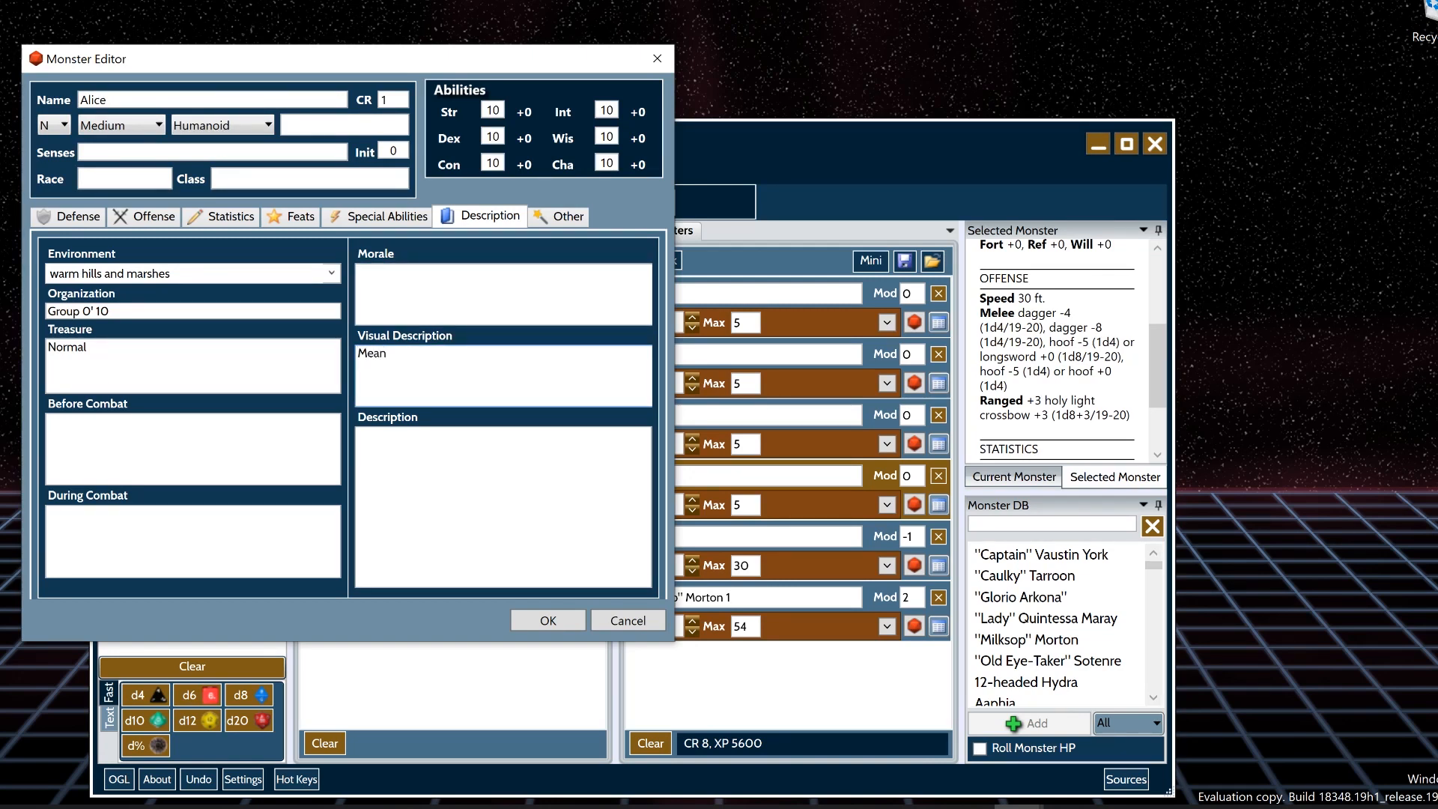
key("Tab")
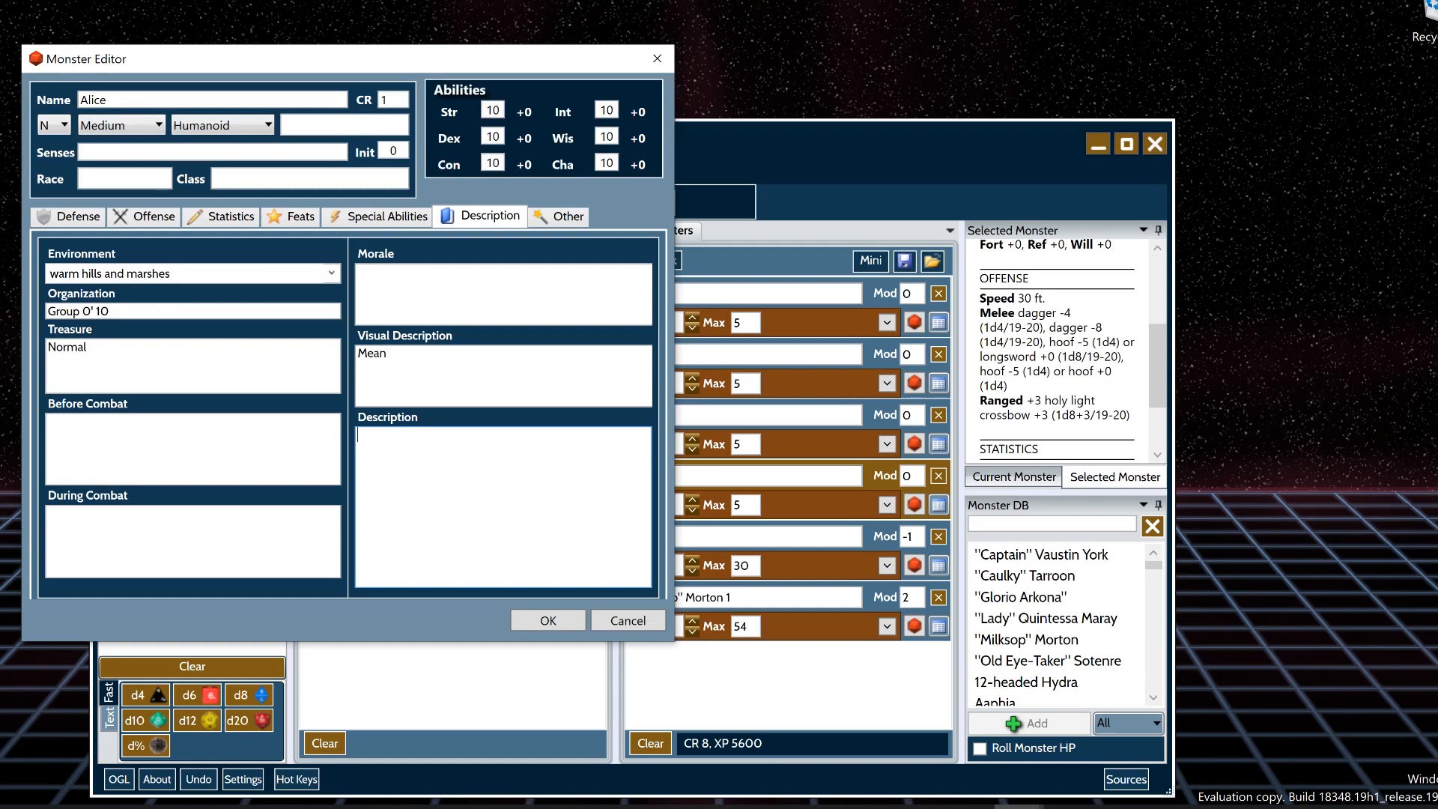
type("Real R")
type("ean")
- Enter "Runs pretty quick" as the creature's morale, and show its prohibited schools, bloodline and spell domains fields
left_click(420, 295)
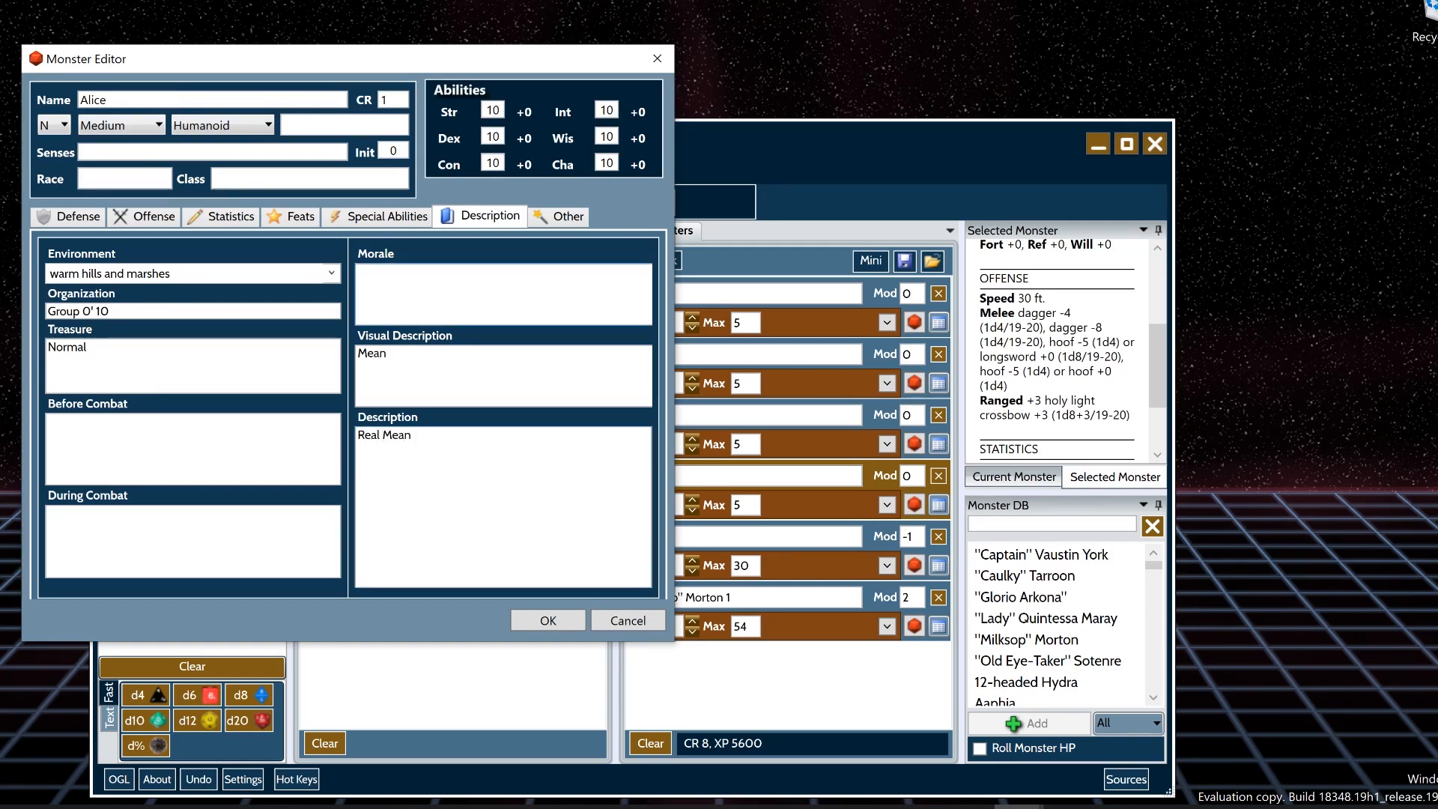
type("Runs pretty quick")
left_click(541, 218)
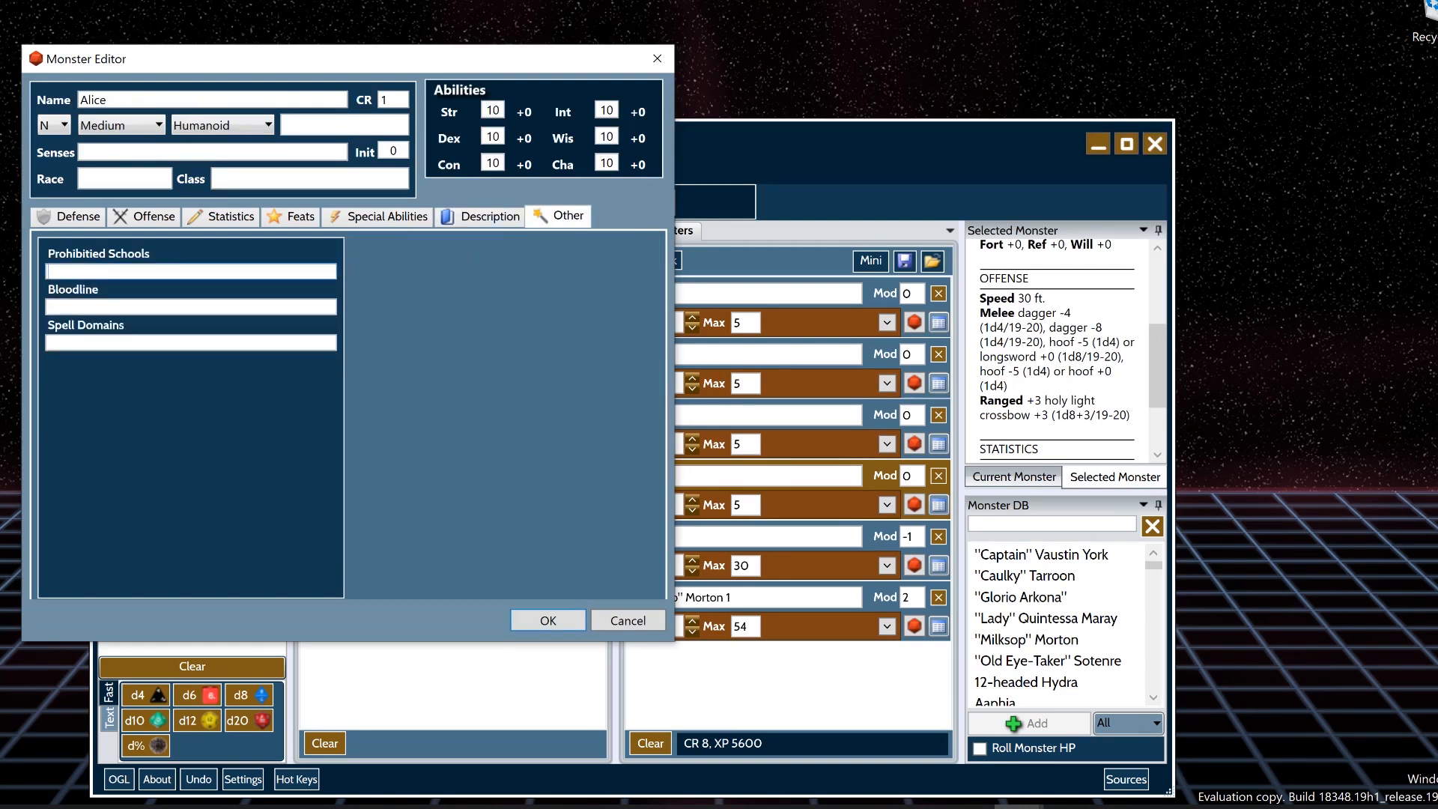
- Look over the prohibited schools, bloodline and spell domains fields, and accept the creature's edits
left_click(217, 271)
left_click(215, 307)
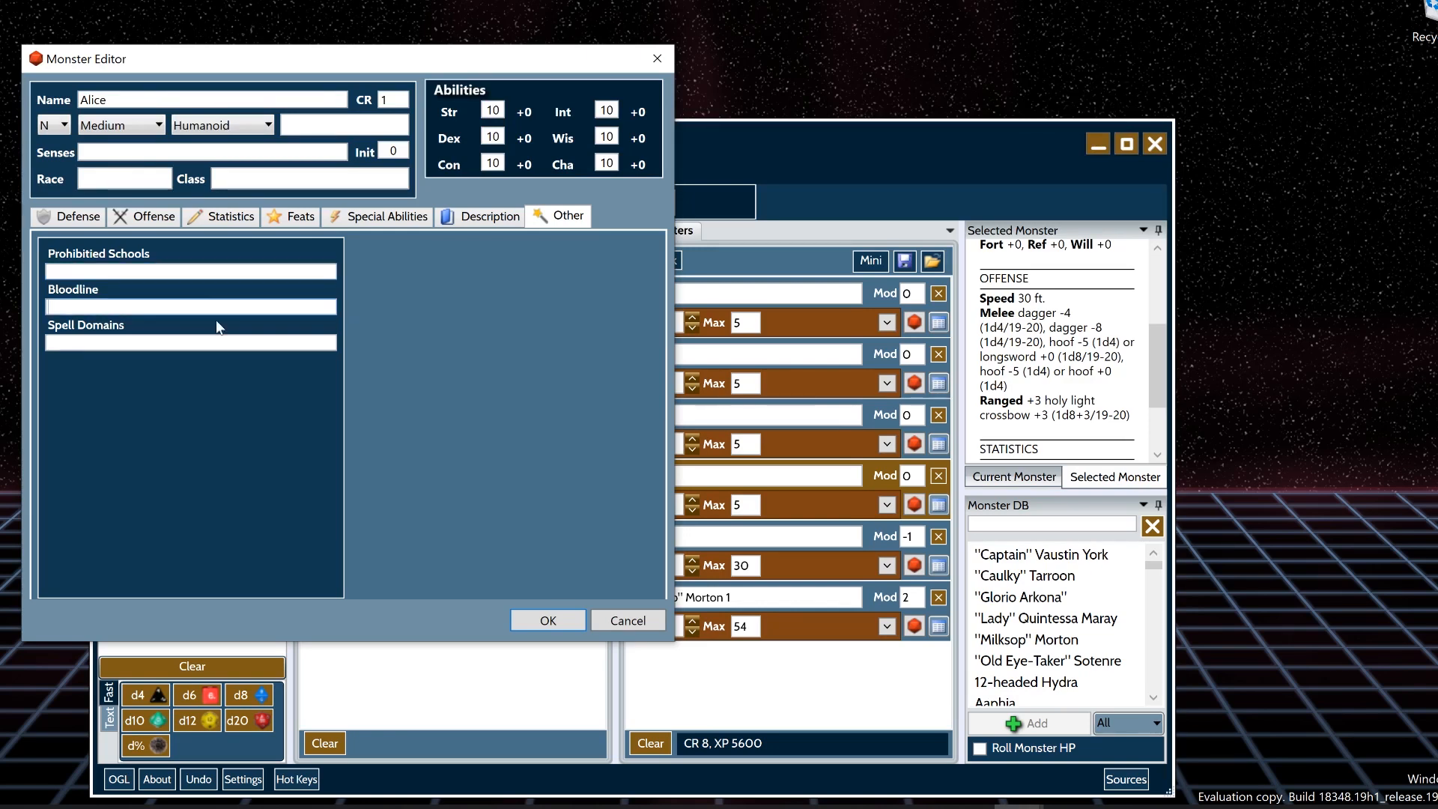
left_click(217, 342)
left_click(527, 622)
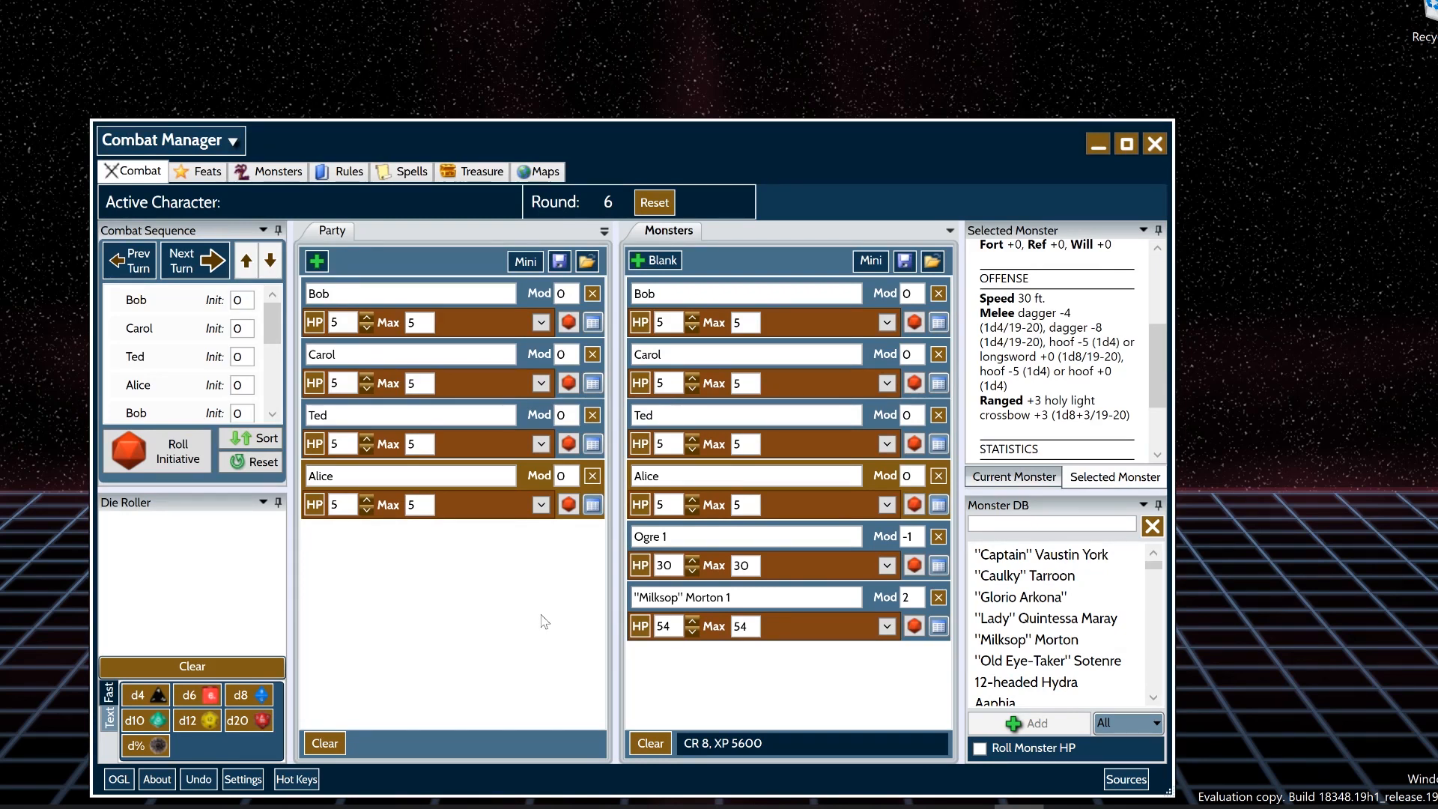
right_click(561, 335)
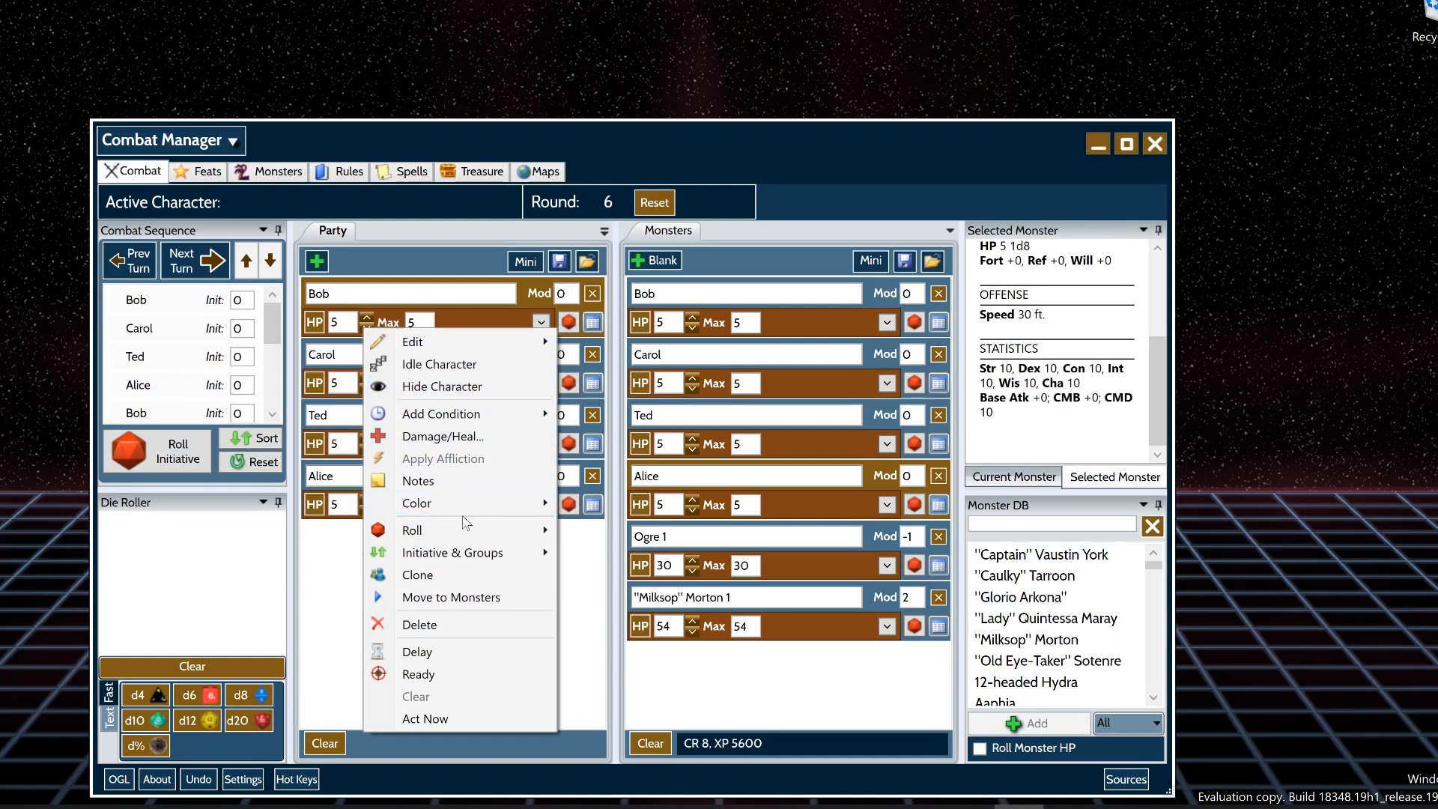
mouse_move(453, 529)
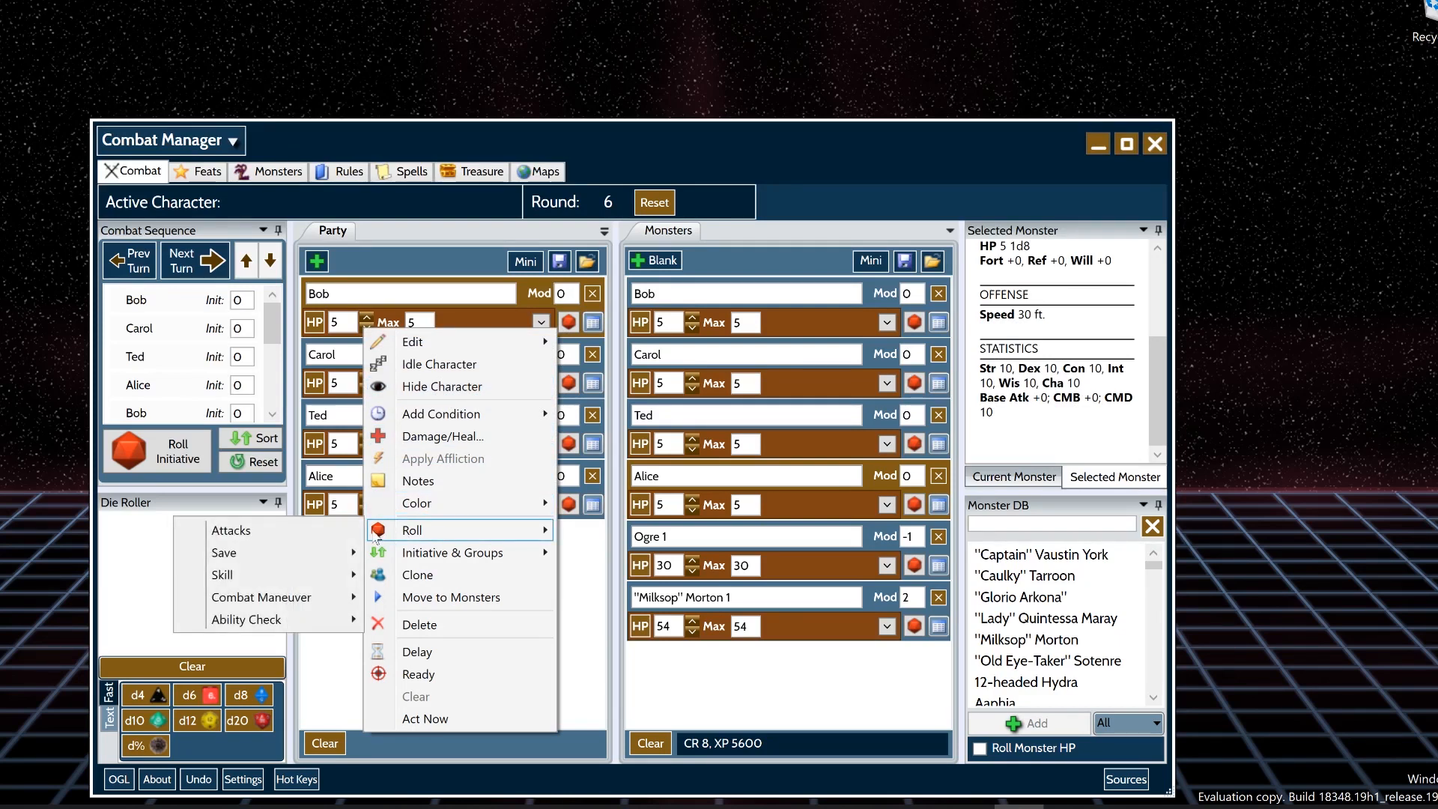
left_click(330, 530)
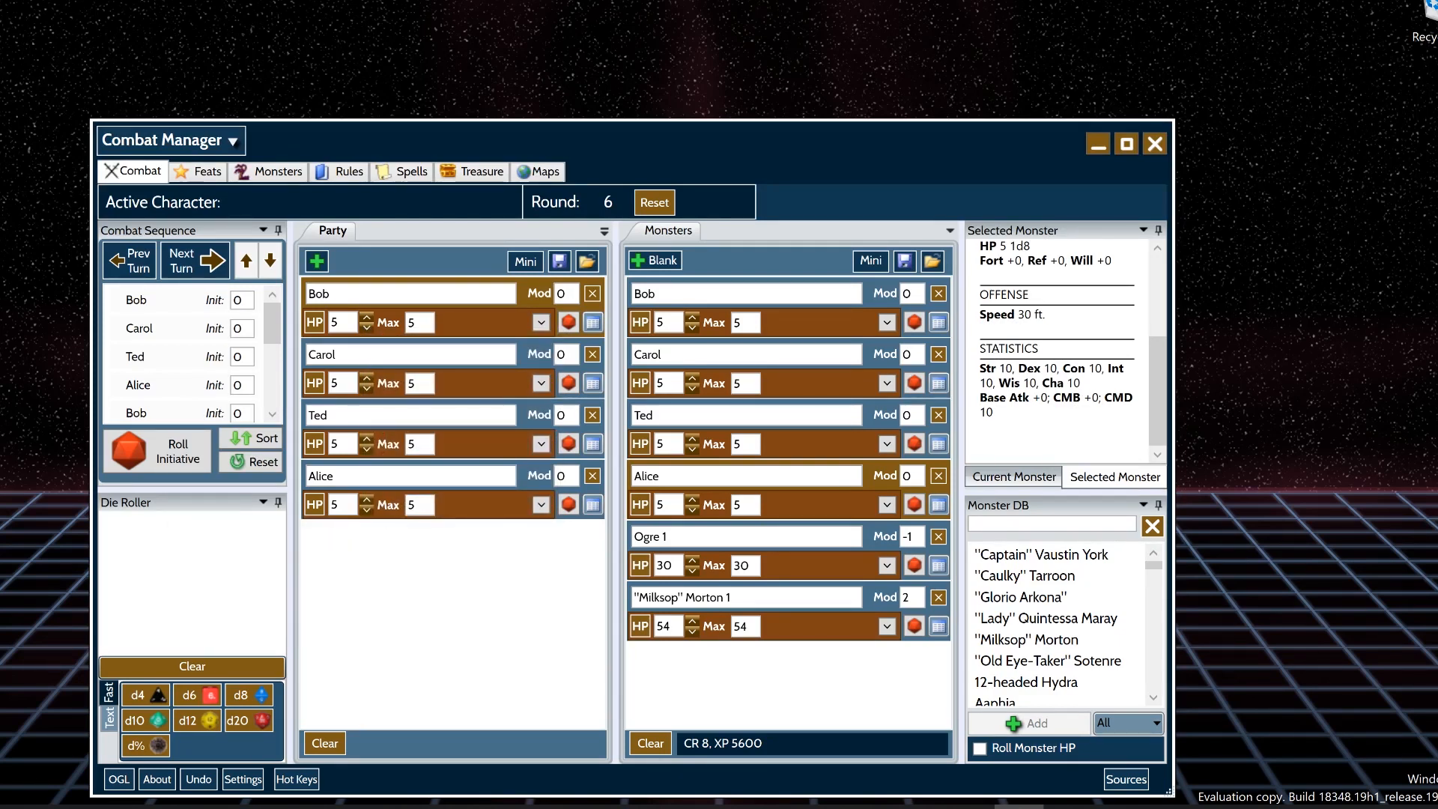
- Roll the edited creature's +3 holy light crossbow attack and inspect how its damage is made up
right_click(915, 498)
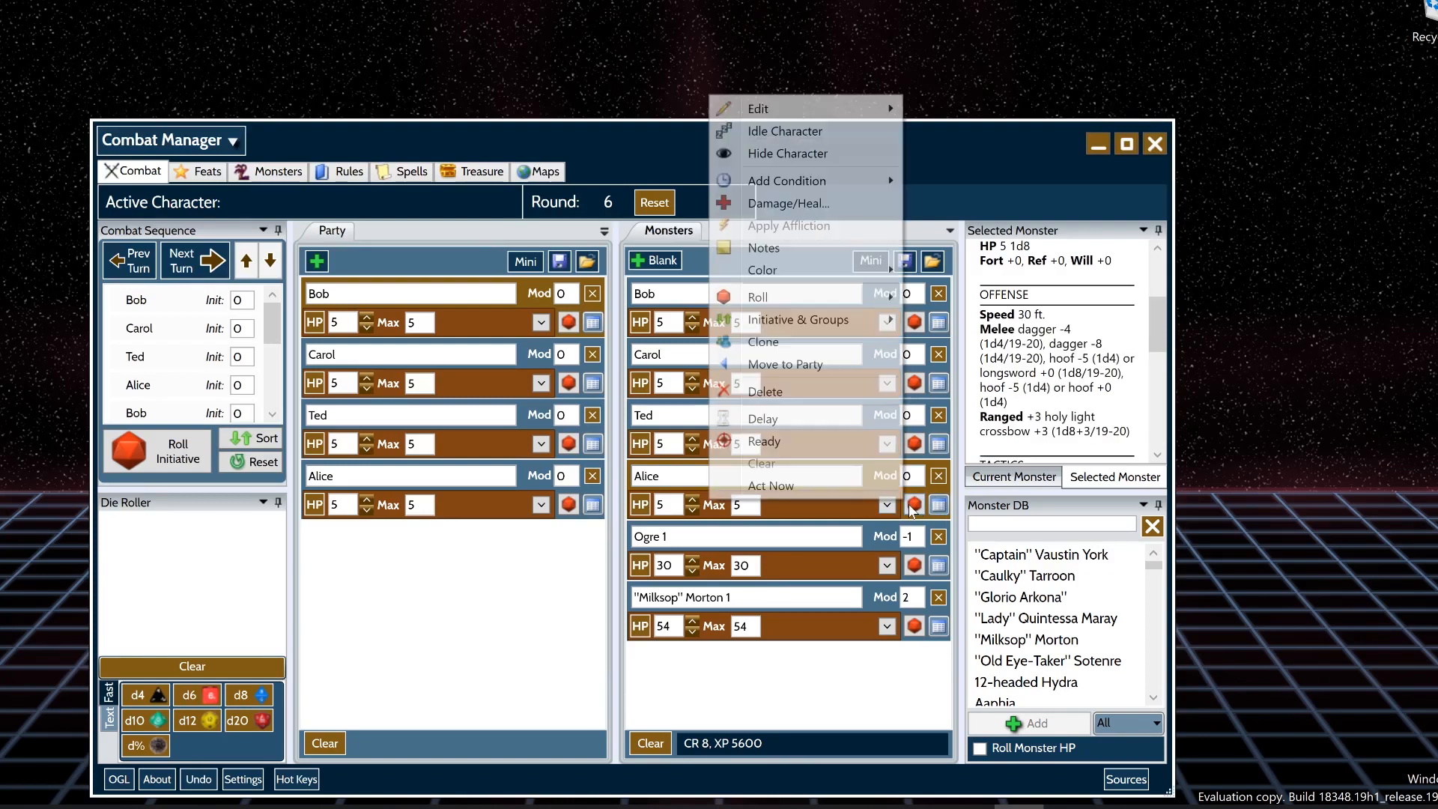
mouse_move(778, 305)
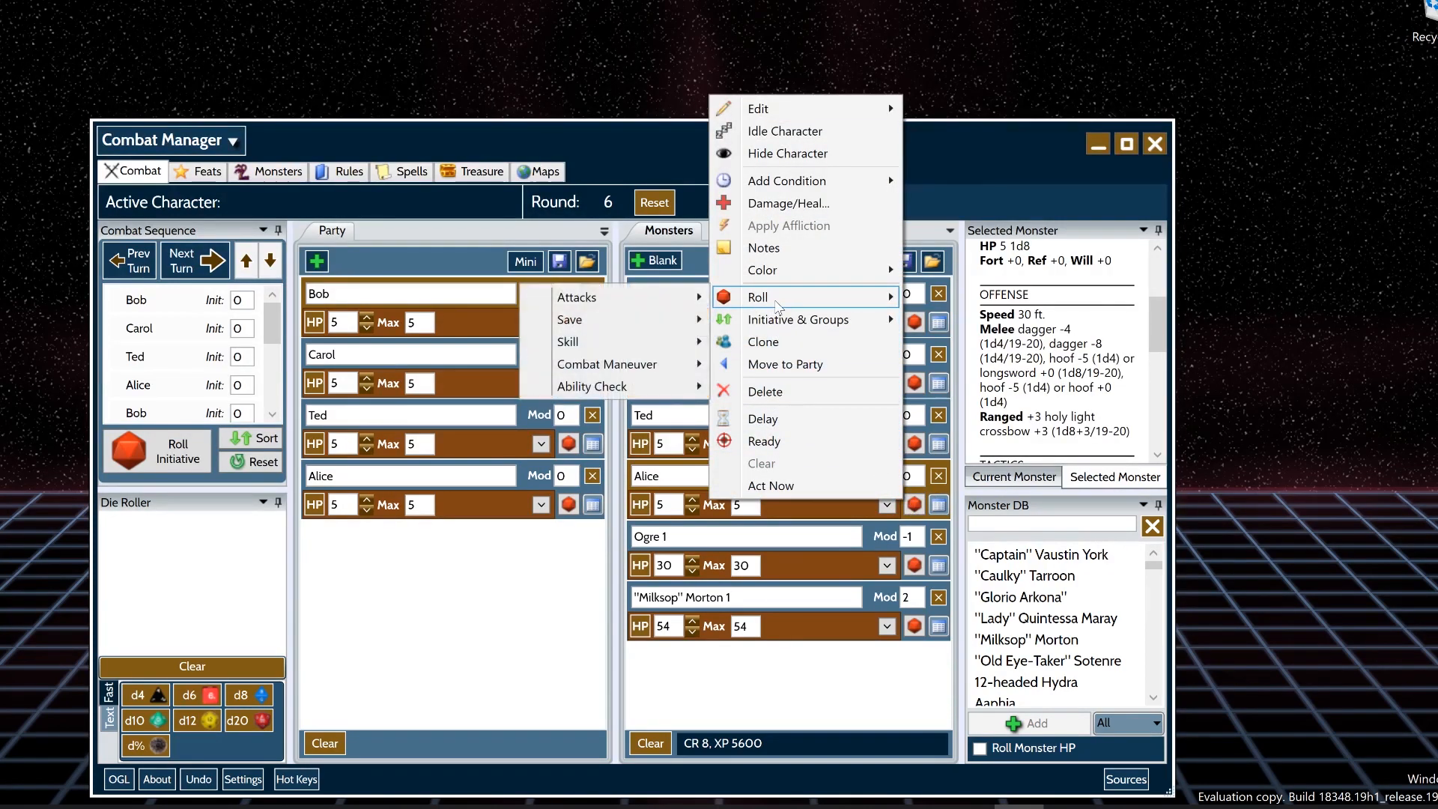
mouse_move(681, 306)
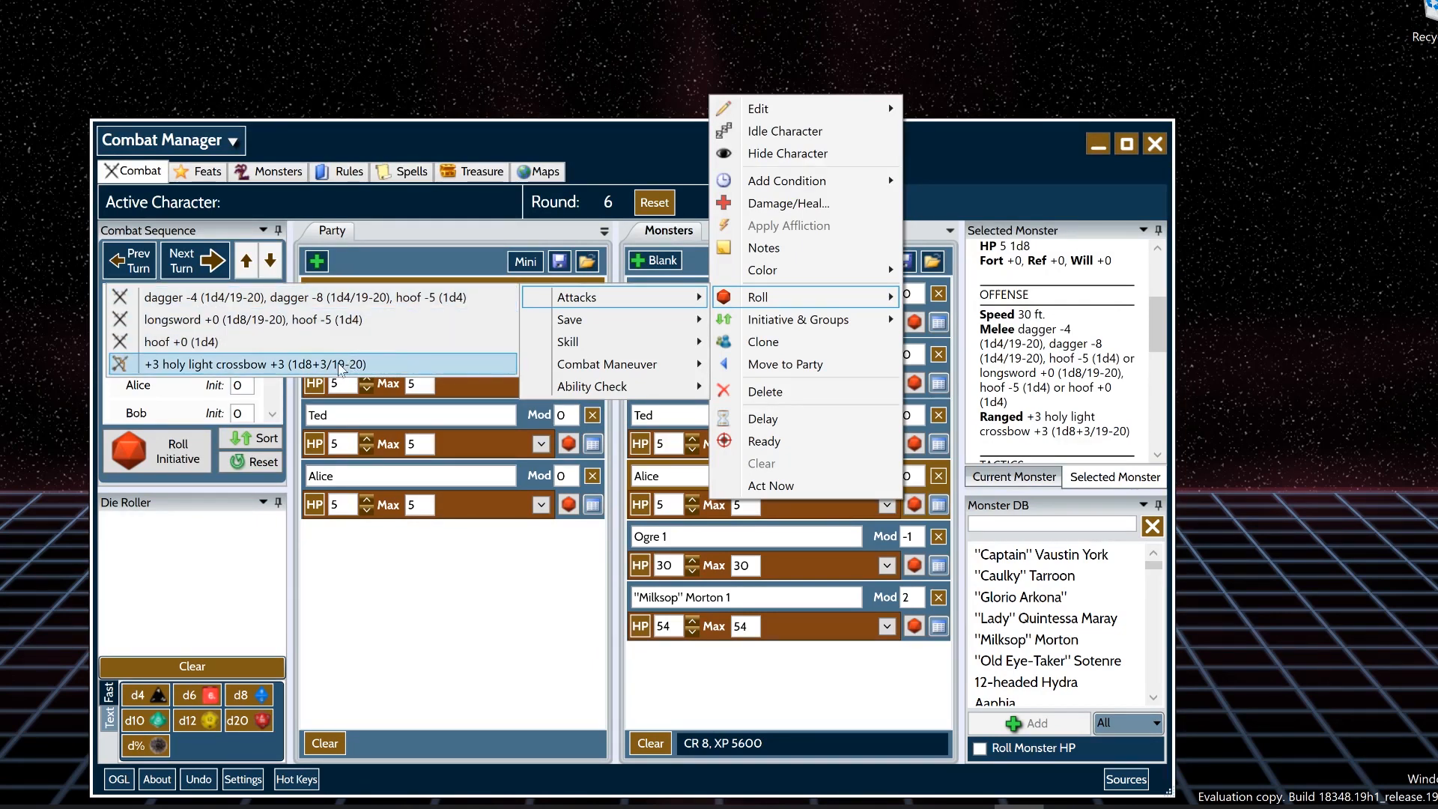
left_click(358, 366)
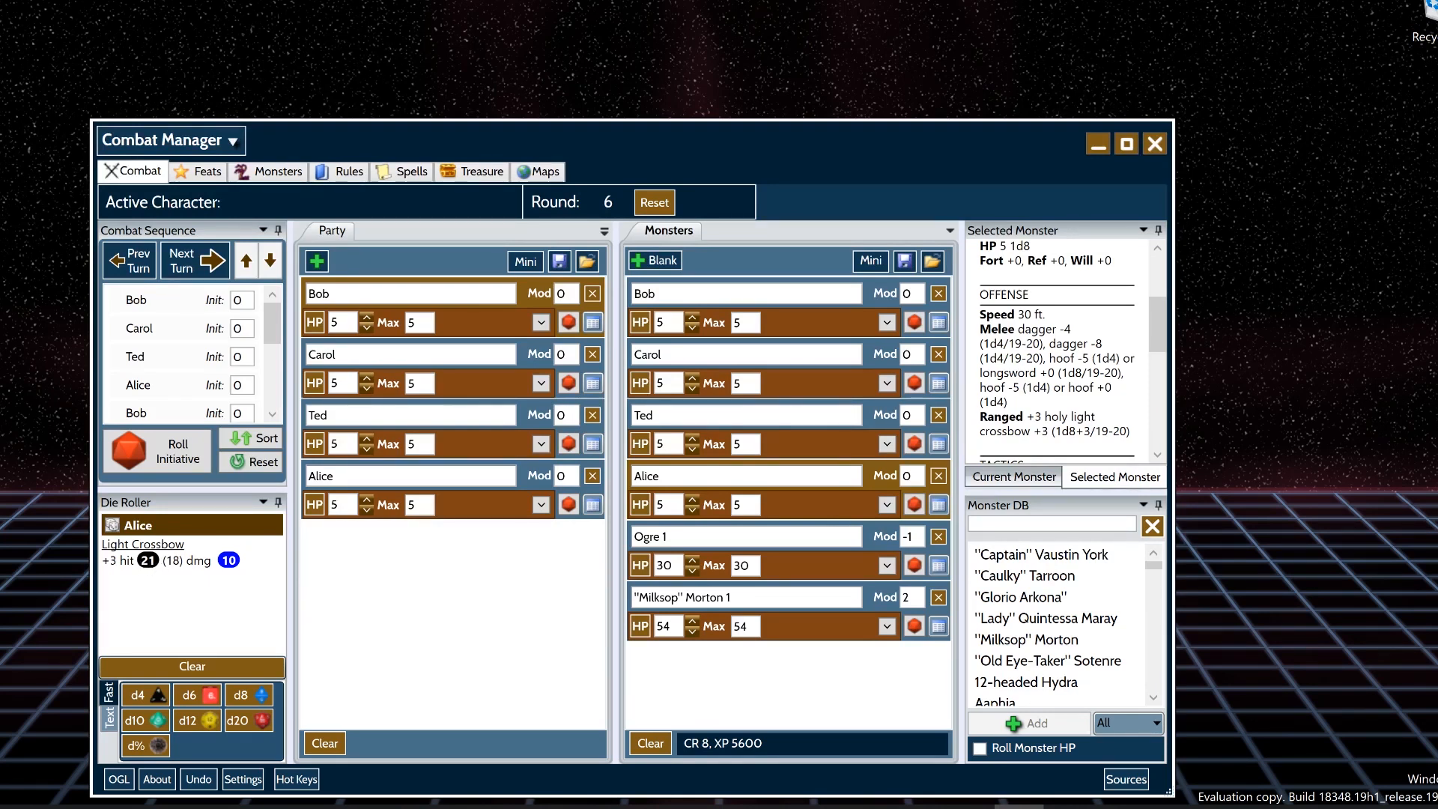
mouse_move(233, 564)
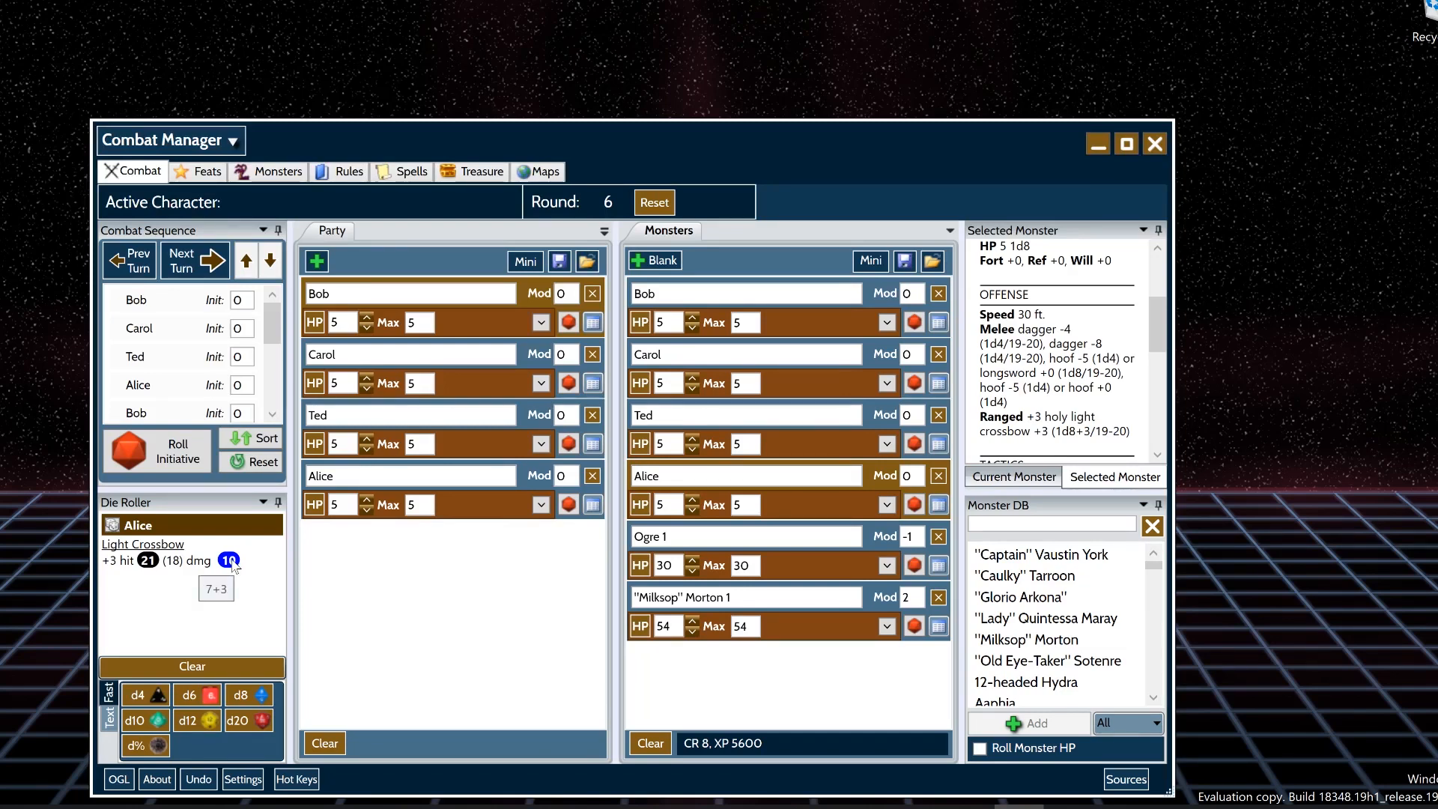
- Roll the same creature's hoof +0 attack and its Fortitude save
right_click(792, 503)
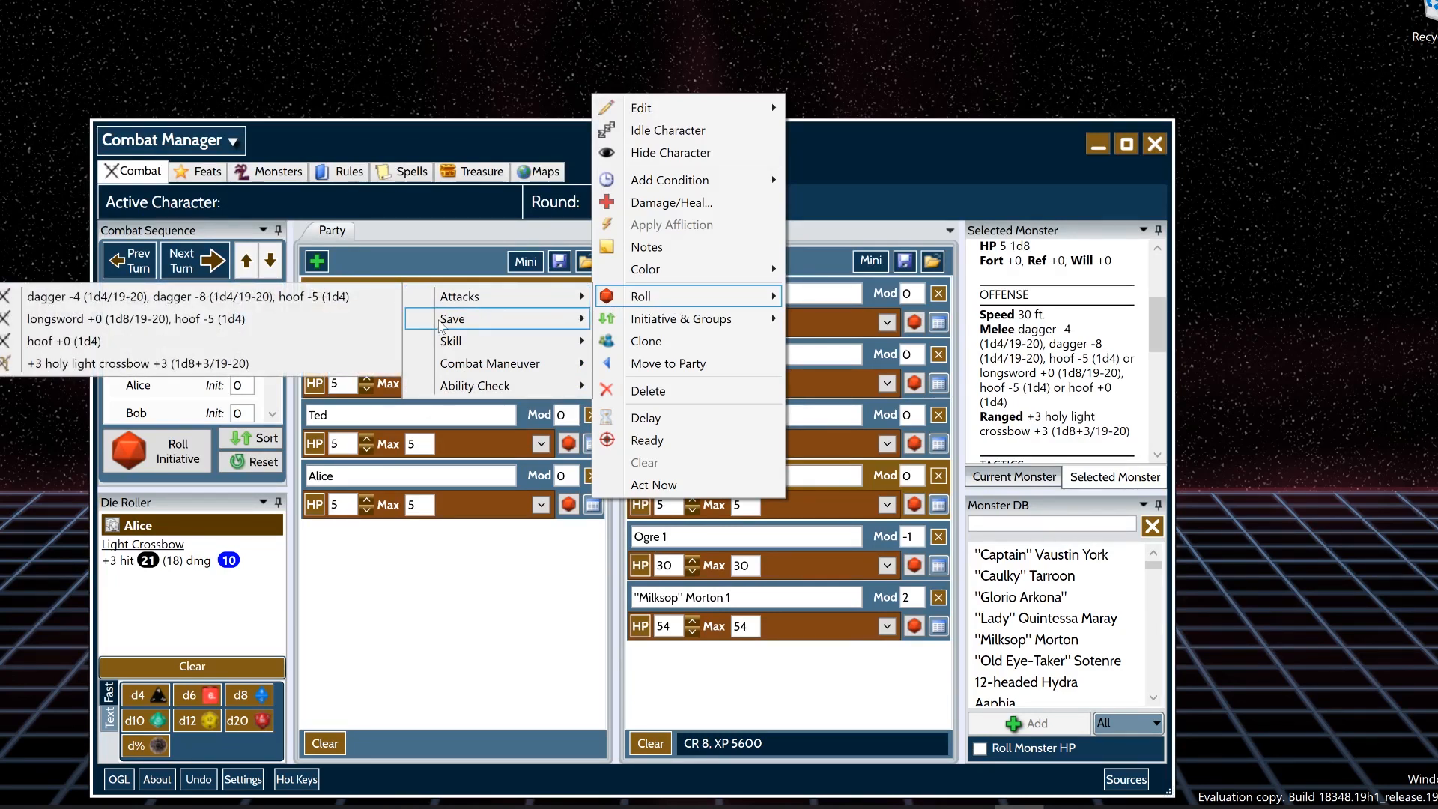
left_click(294, 345)
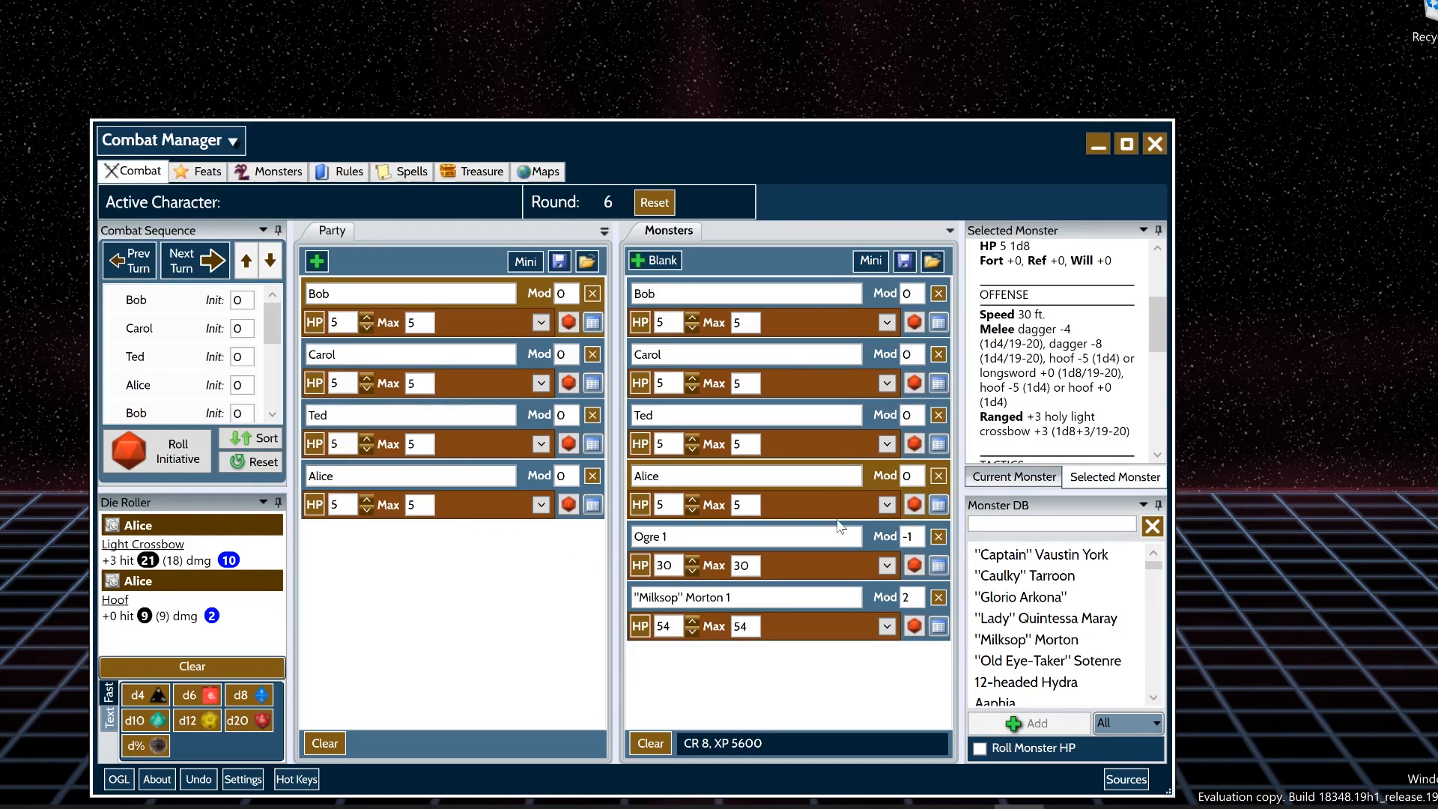
right_click(870, 497)
mouse_move(763, 298)
mouse_move(575, 321)
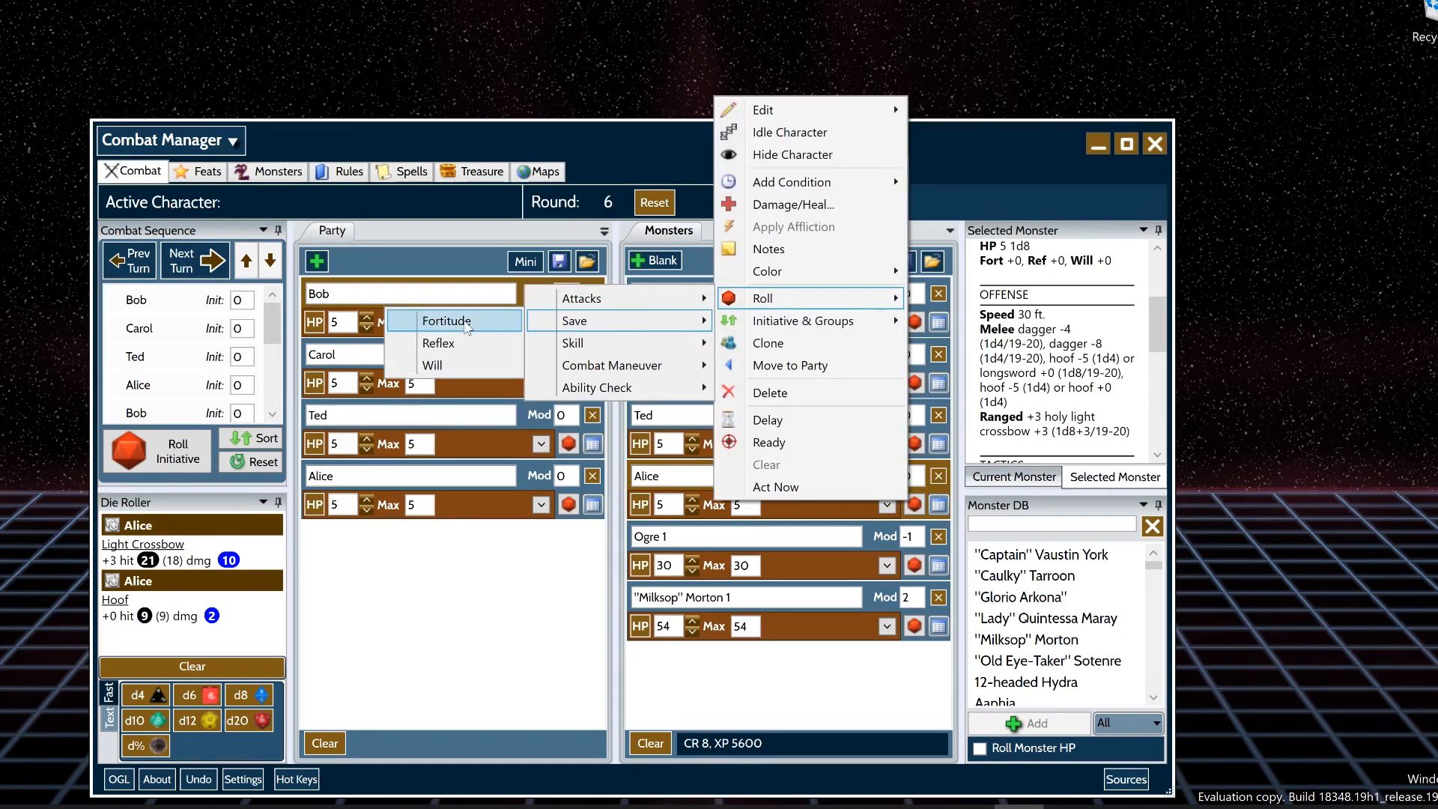
left_click(488, 319)
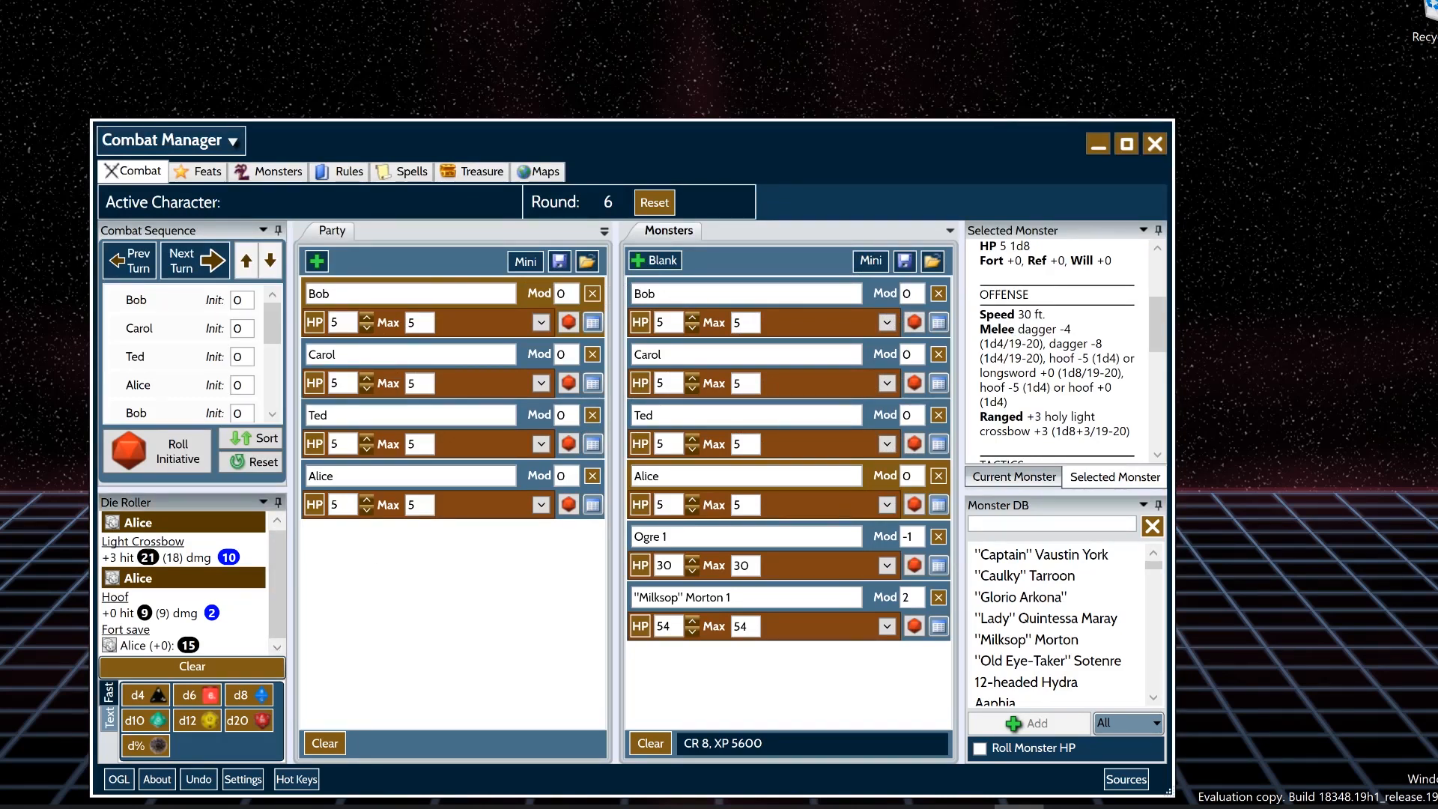
- Reroll the hoof attack three times from its results in the die roller
left_click(113, 582)
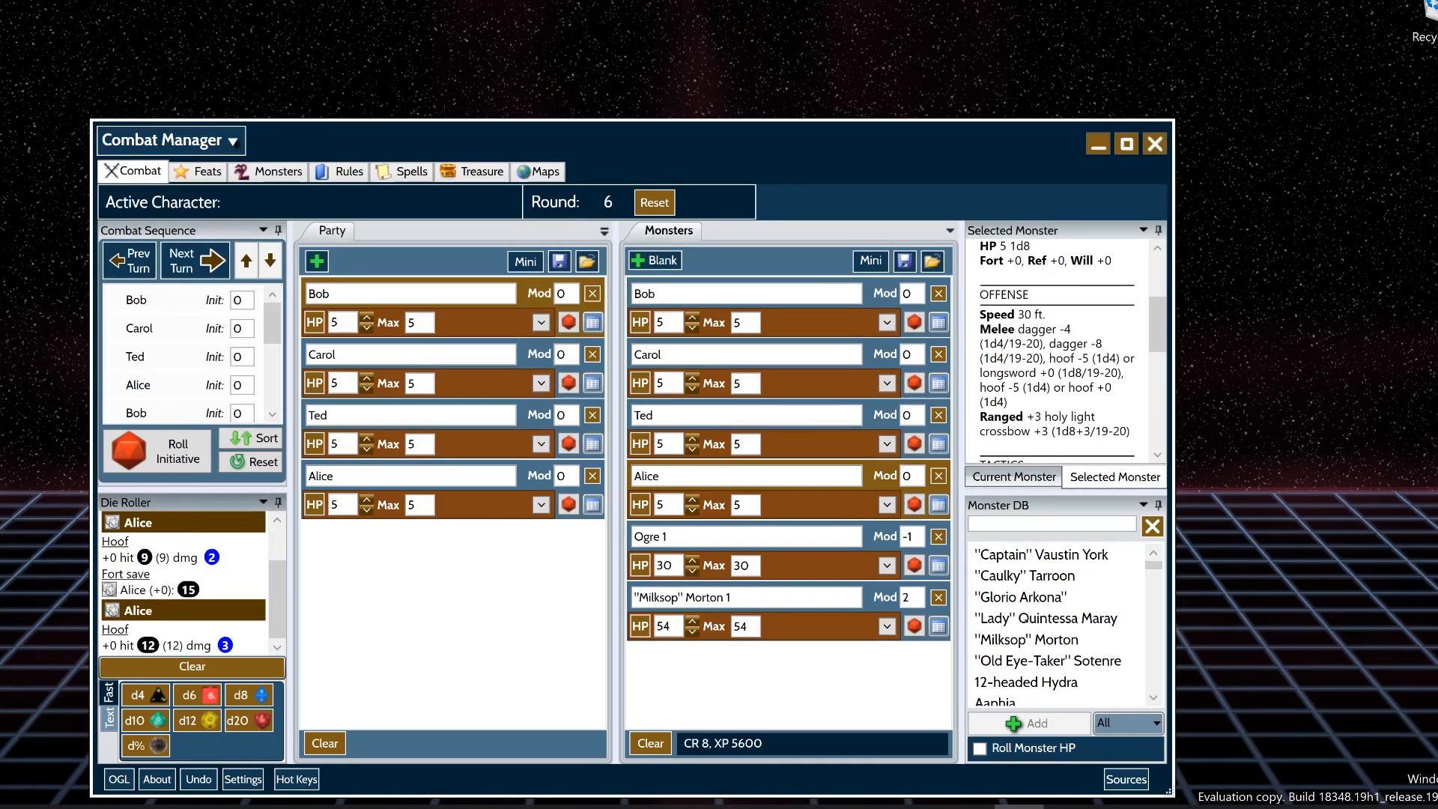
left_click(113, 523)
scroll(183, 582, "up", 3)
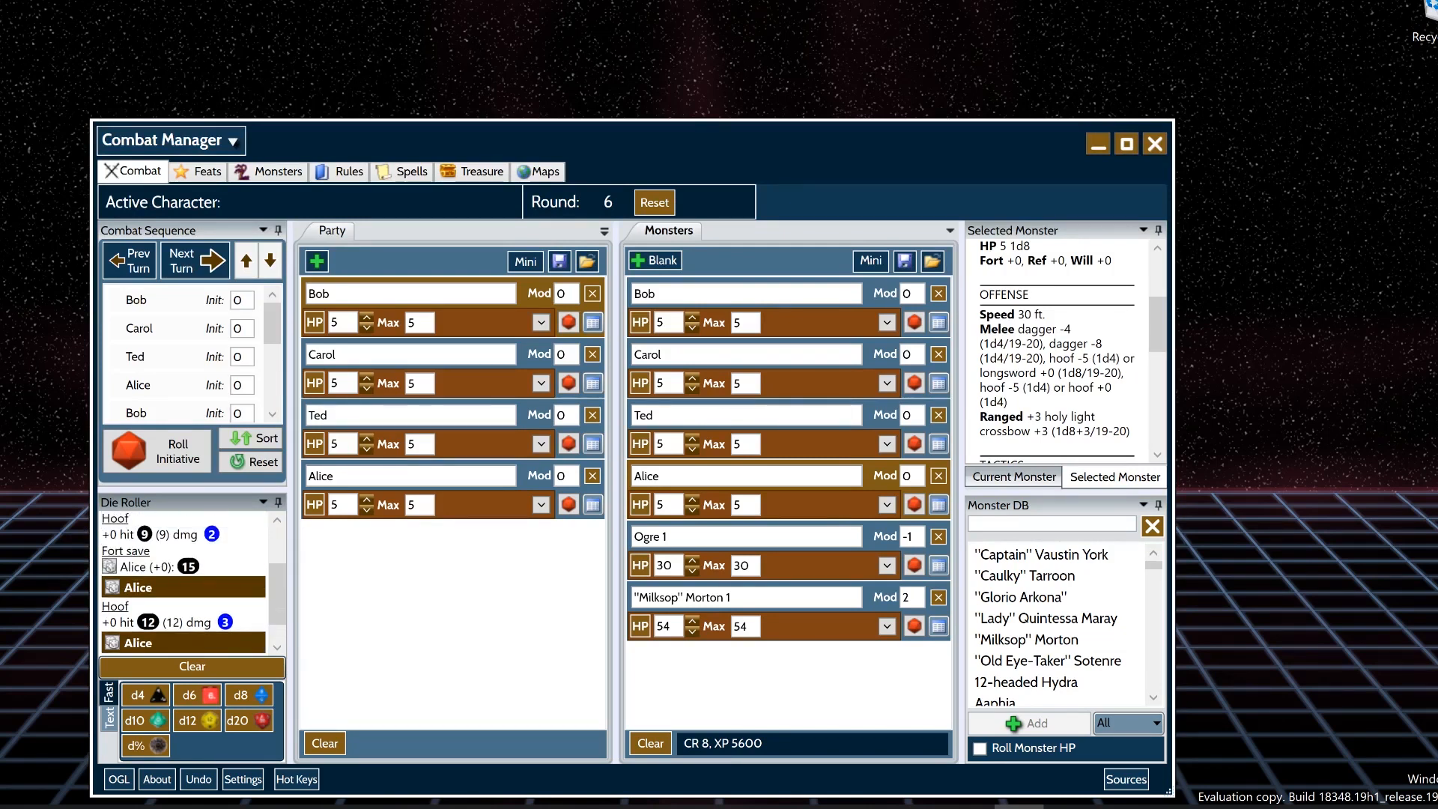
scroll(184, 583, "down", 3)
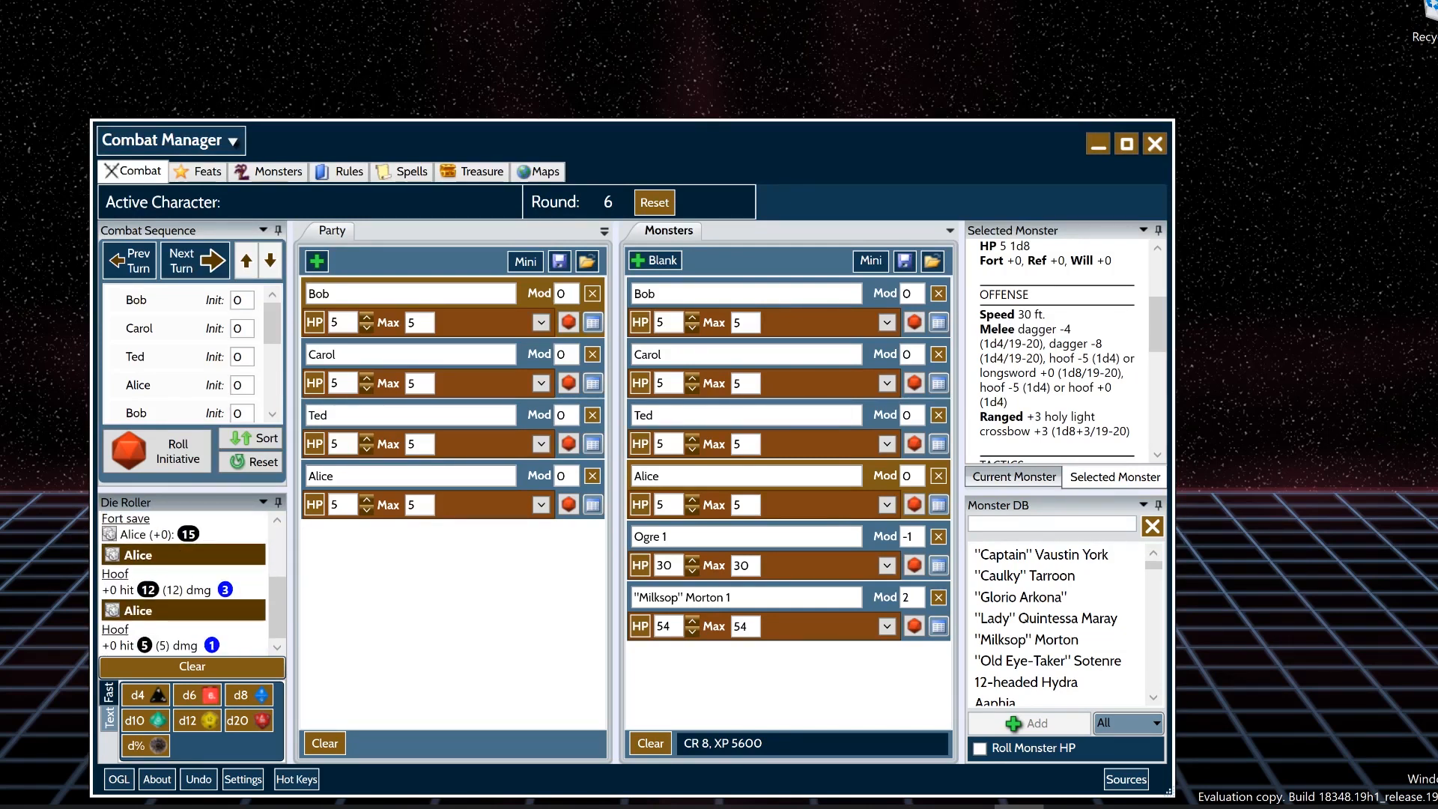
left_click(113, 611)
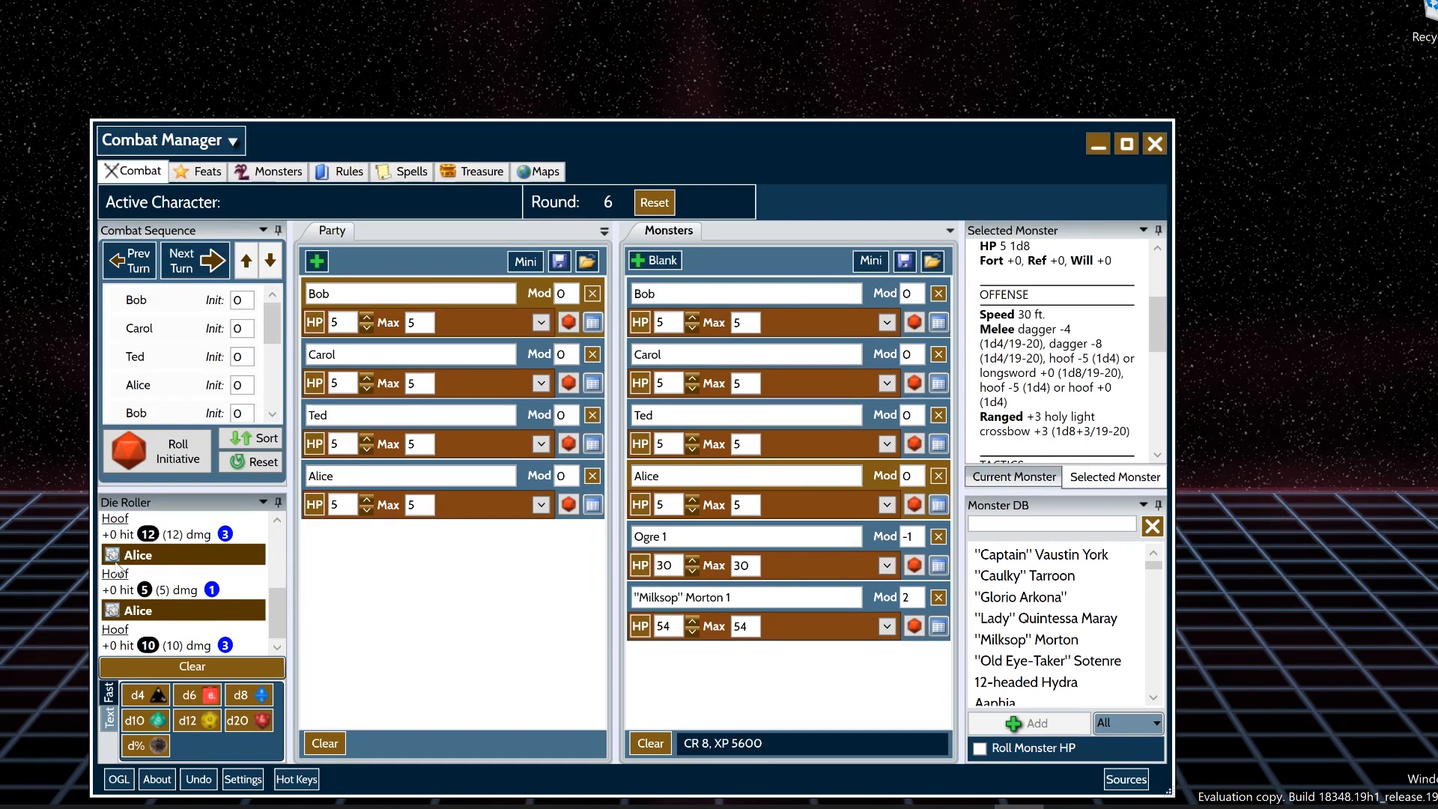
- Examine the skill, combat maneuver and ability check rolls available for the edited creature in the monsters list
right_click(912, 500)
mouse_move(792, 299)
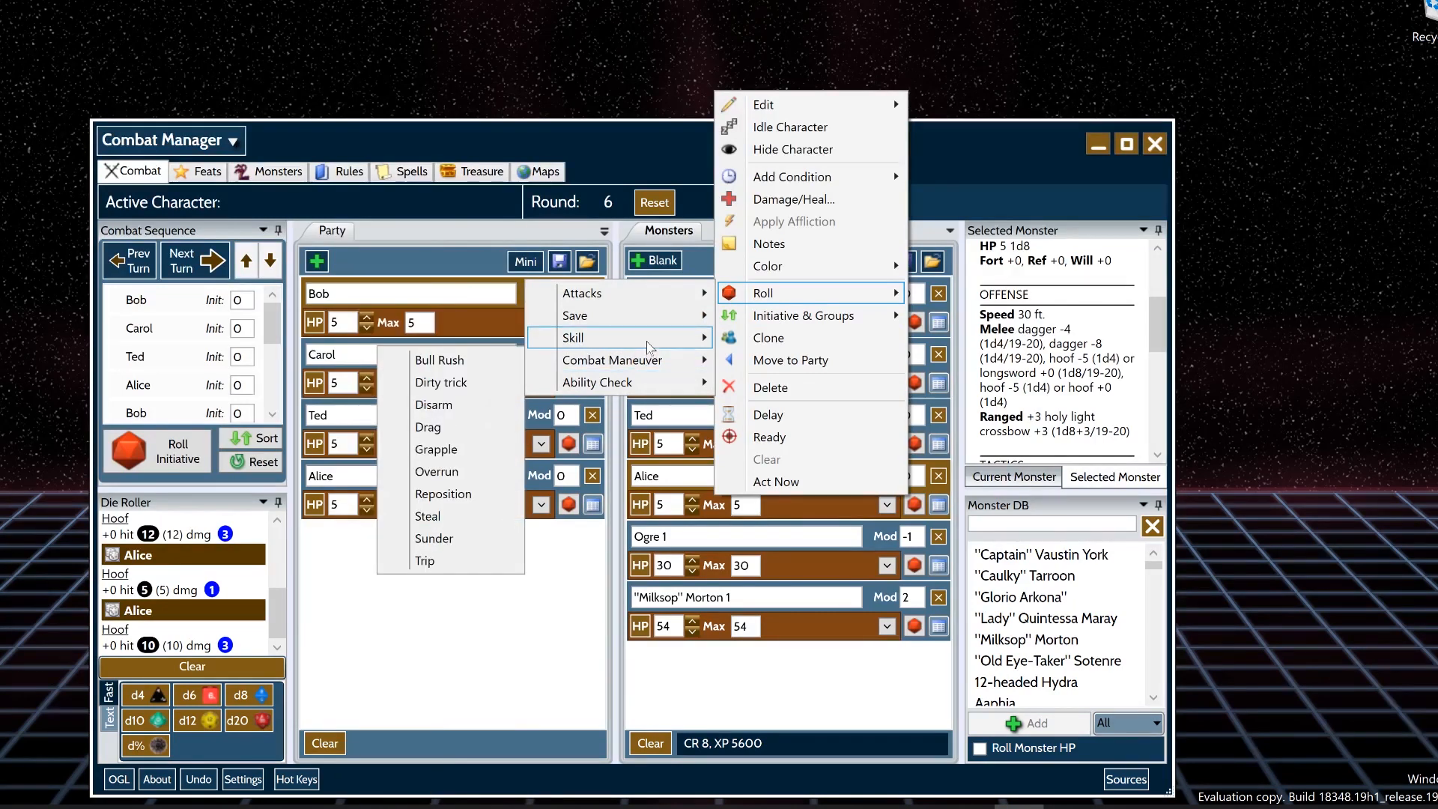
mouse_move(650, 345)
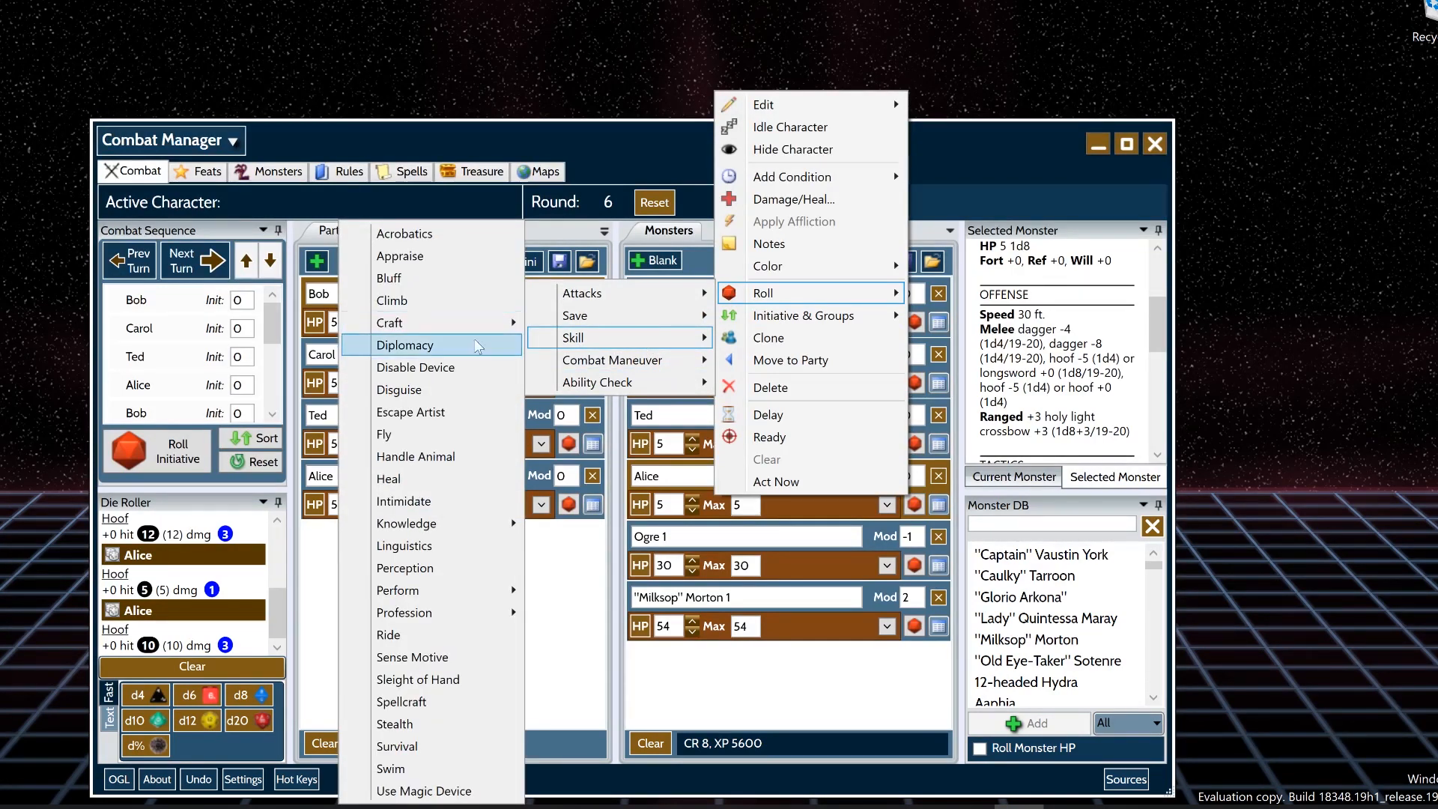
mouse_move(466, 527)
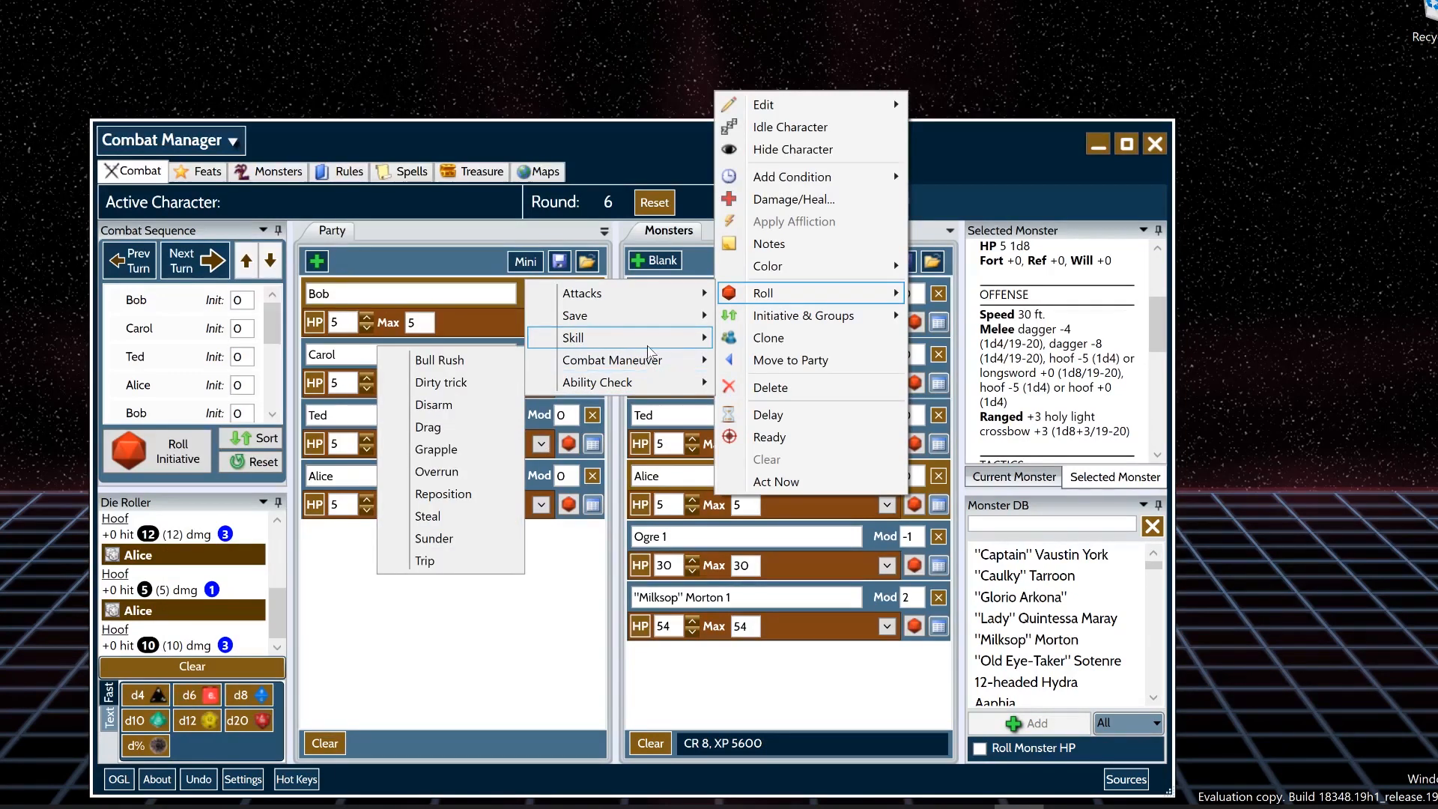
mouse_move(600, 341)
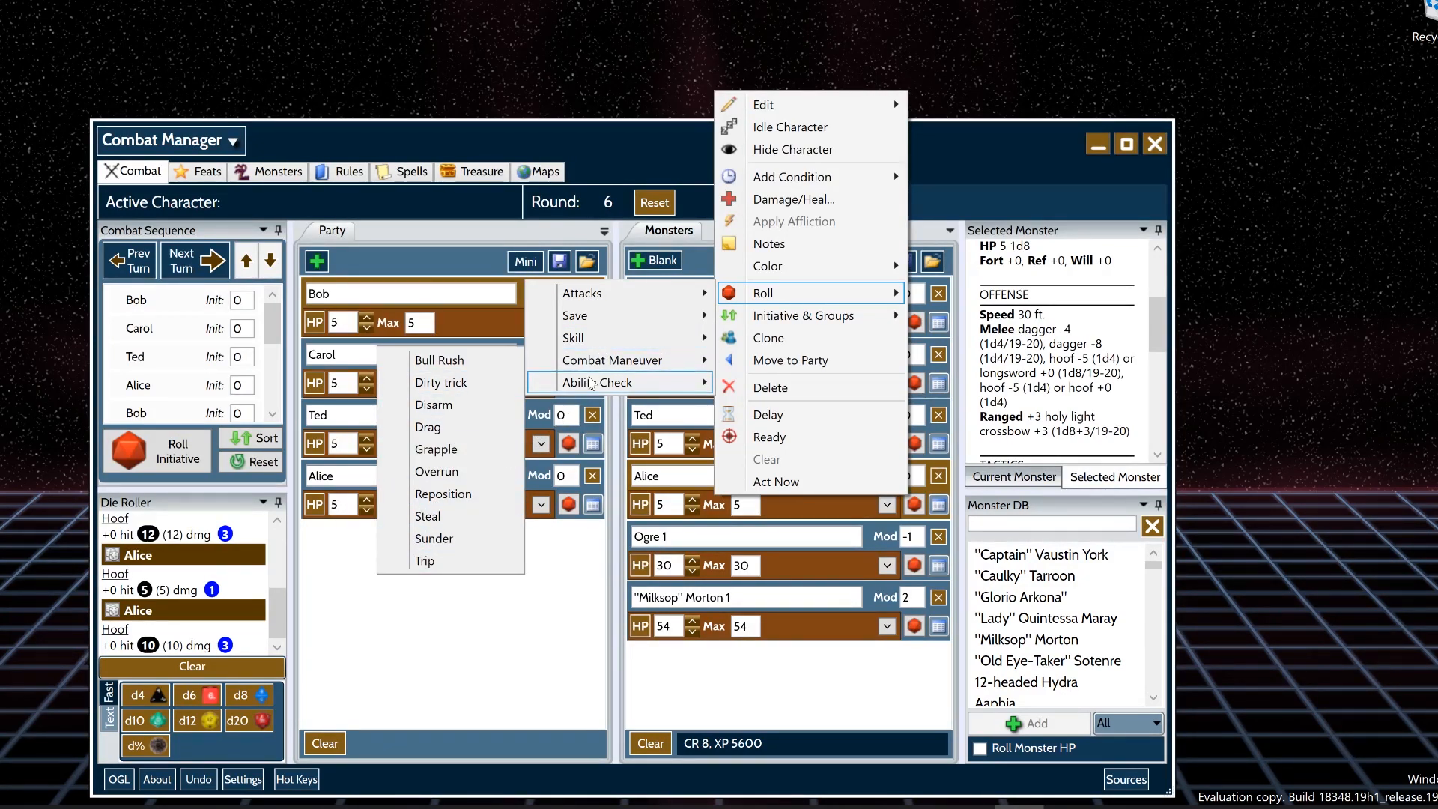
mouse_move(592, 384)
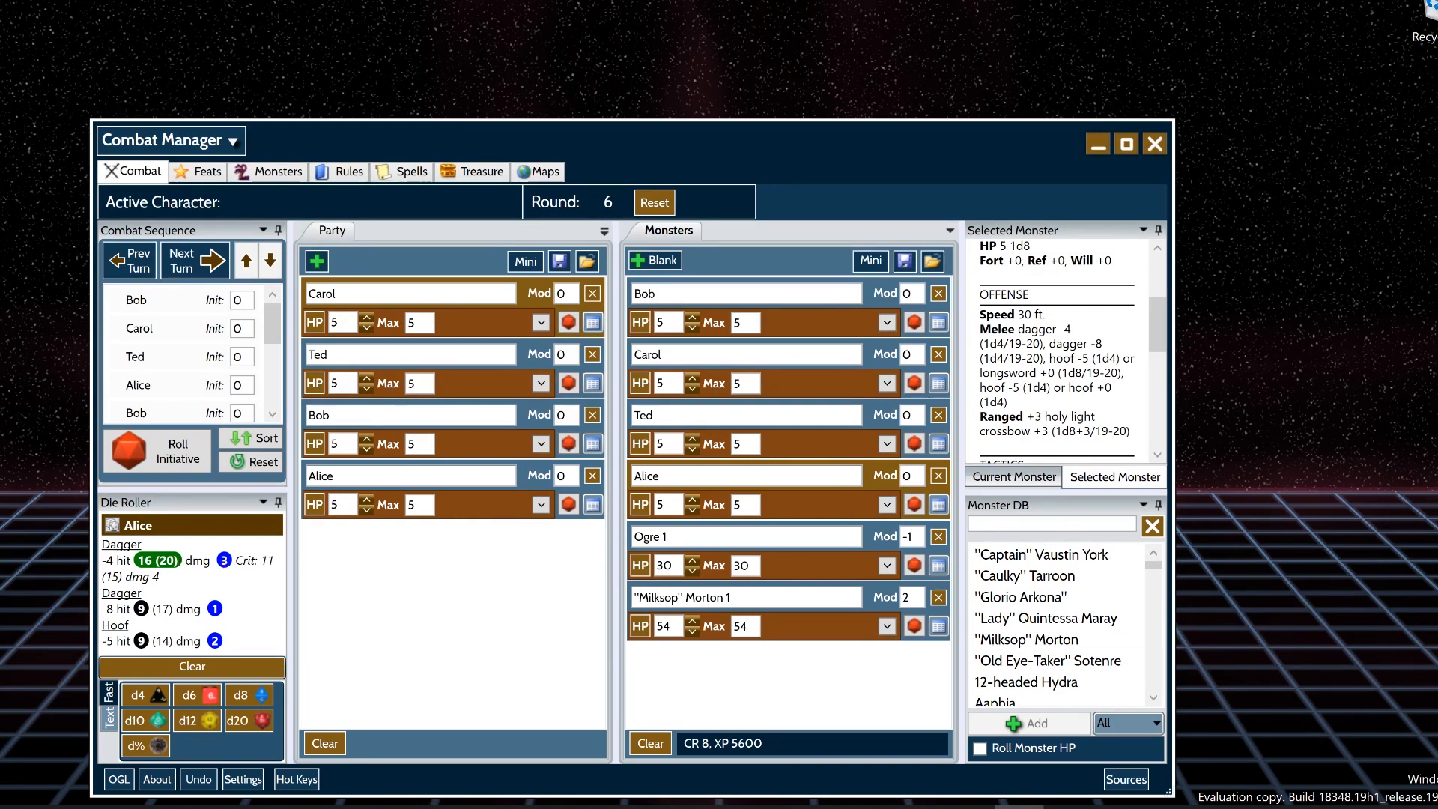
- Examine the critical confirmation roll and critical damage of the first dagger attack in the die roller
left_click_drag(243, 560, 275, 563)
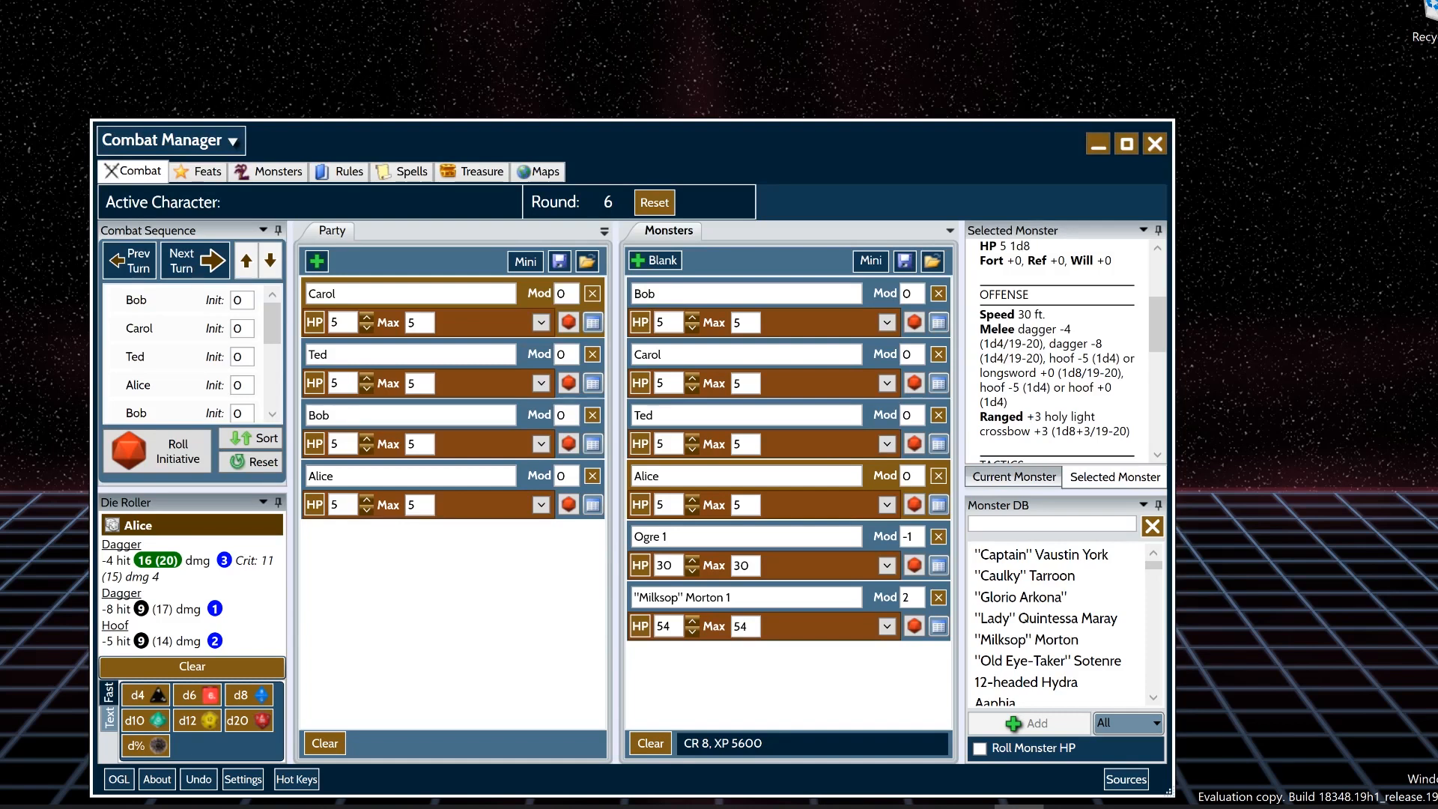
left_click_drag(125, 576, 160, 576)
left_click(160, 577)
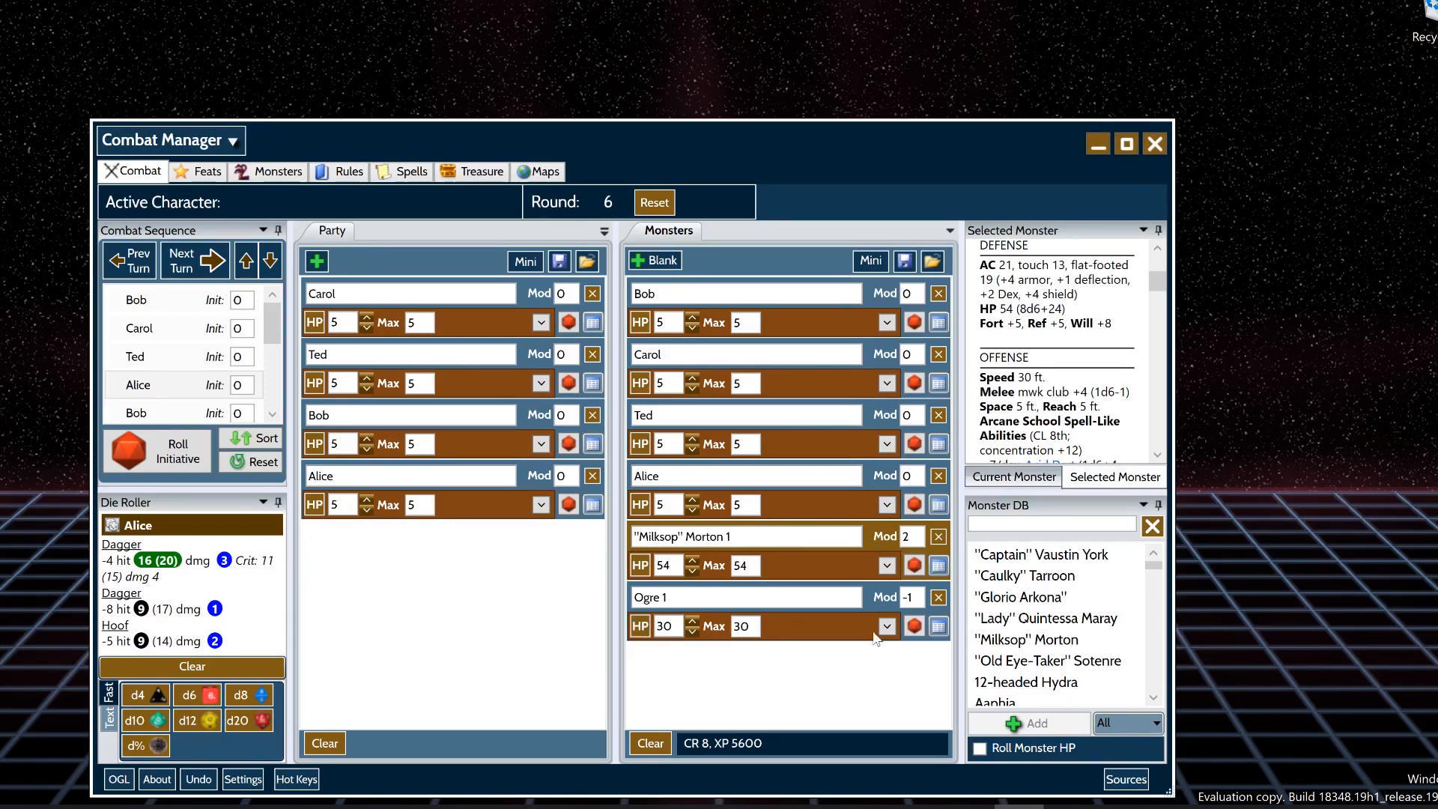
- View the monster database filtered by Monsters, NPCs, Custom and All, and toggle Roll Monster HP on and off
left_click(1106, 722)
left_click(1123, 746)
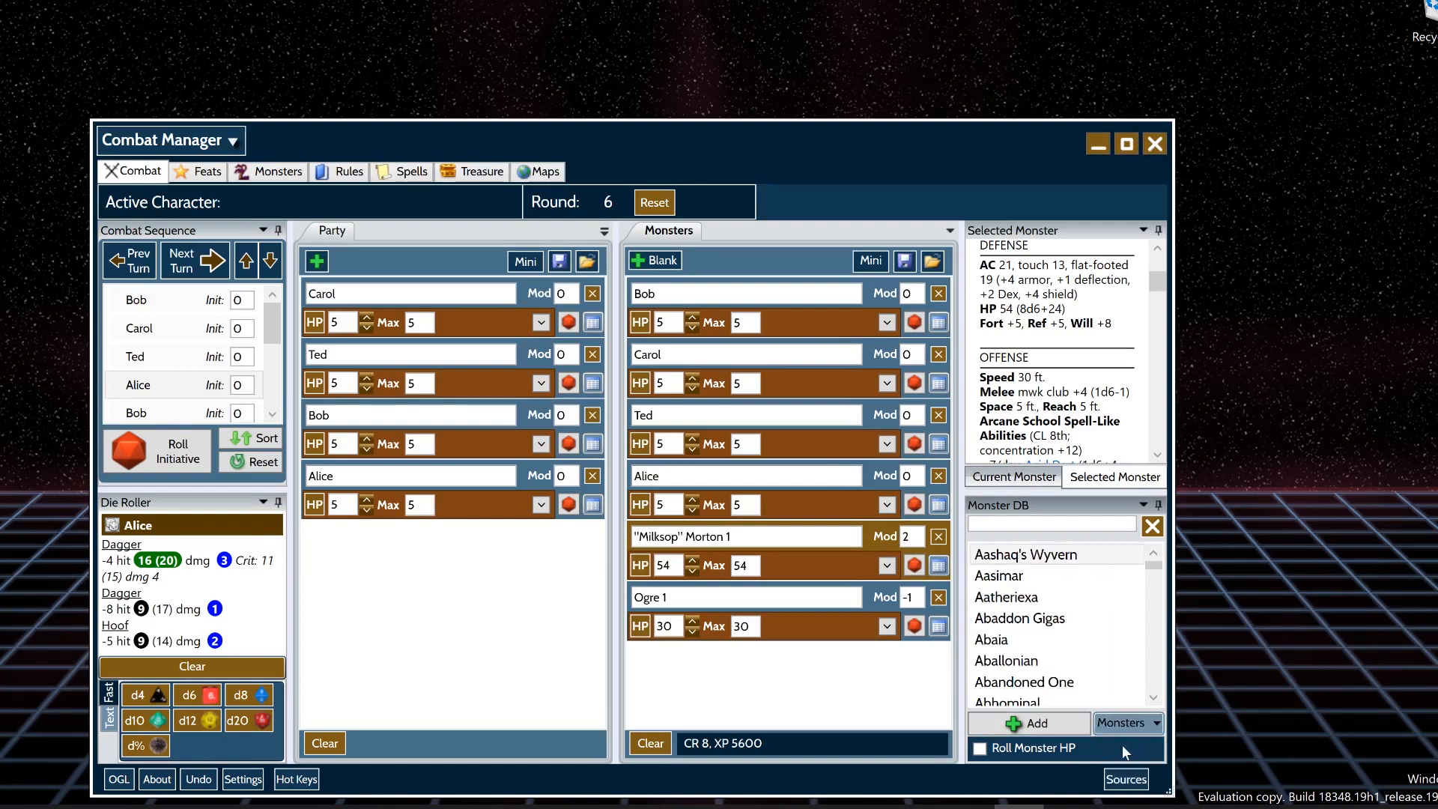
left_click(1123, 723)
left_click(1119, 749)
left_click(1123, 723)
left_click(1112, 764)
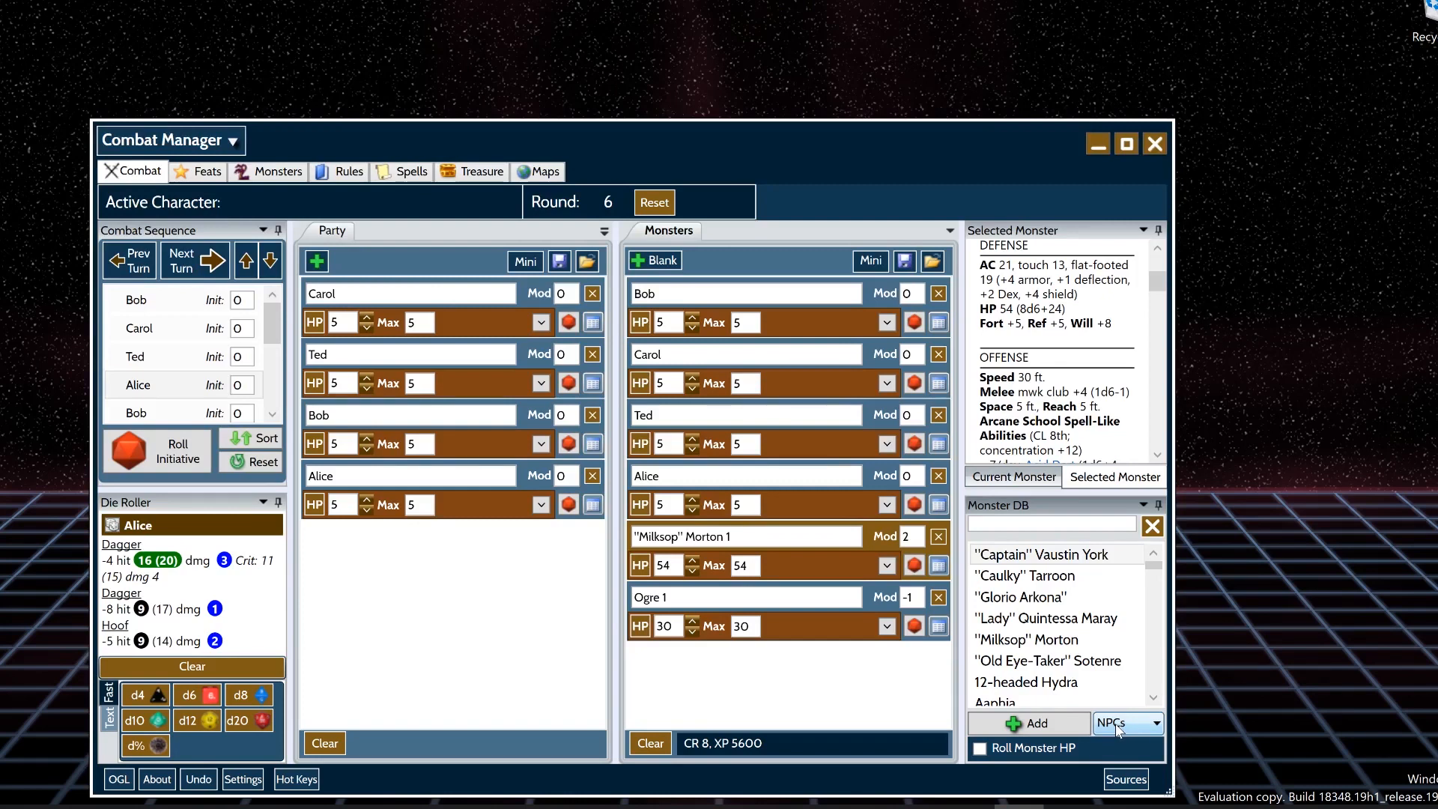
left_click(1119, 723)
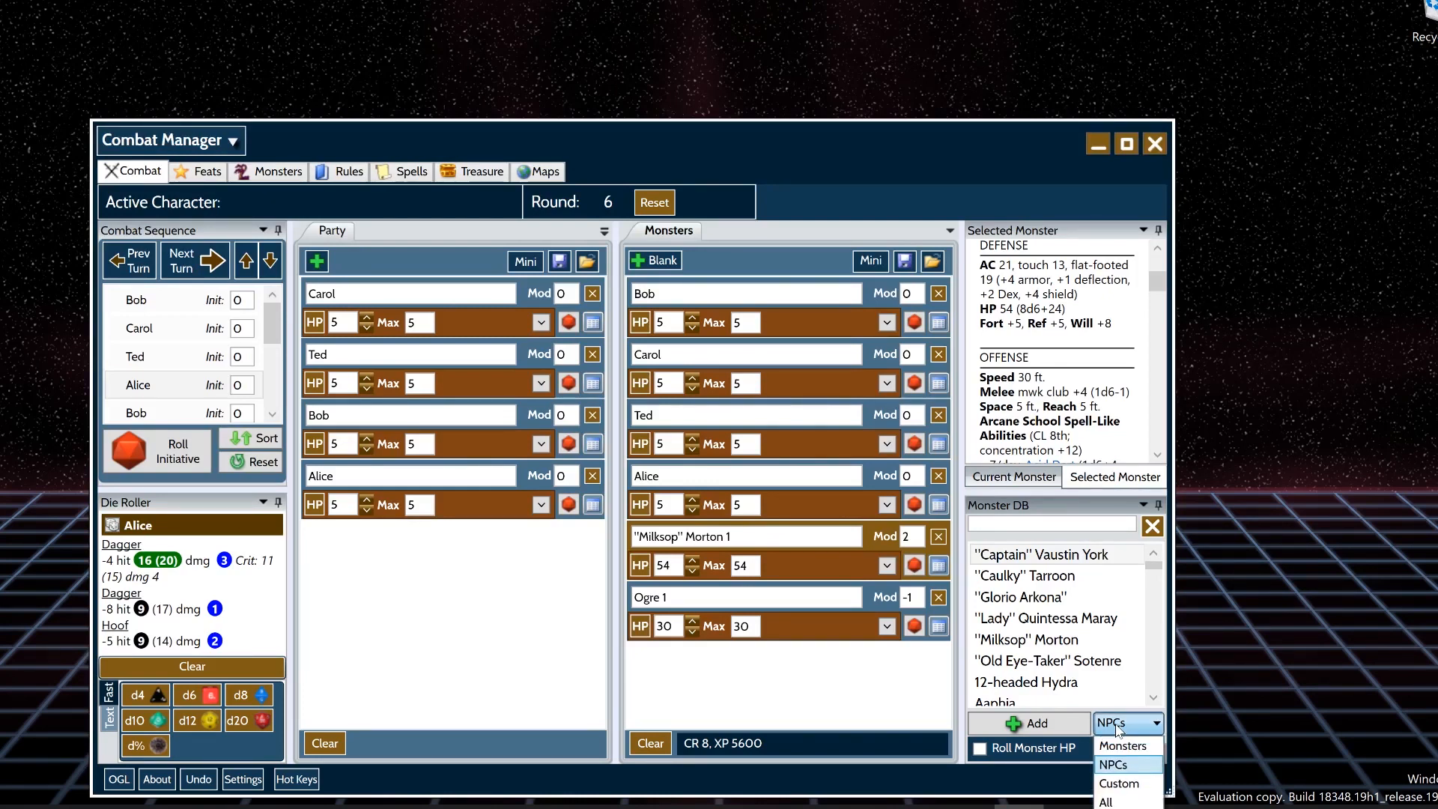
left_click(1111, 780)
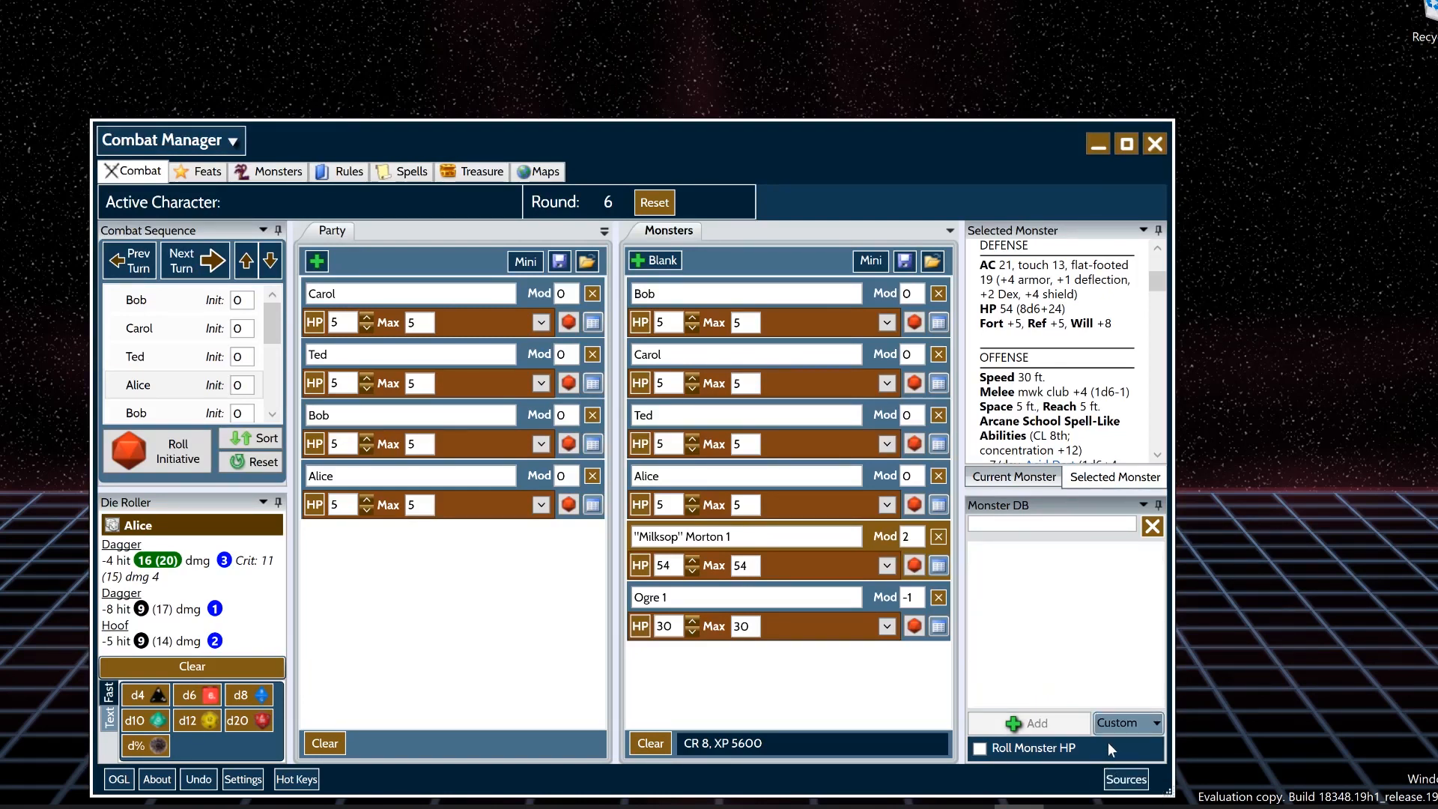
left_click(1111, 725)
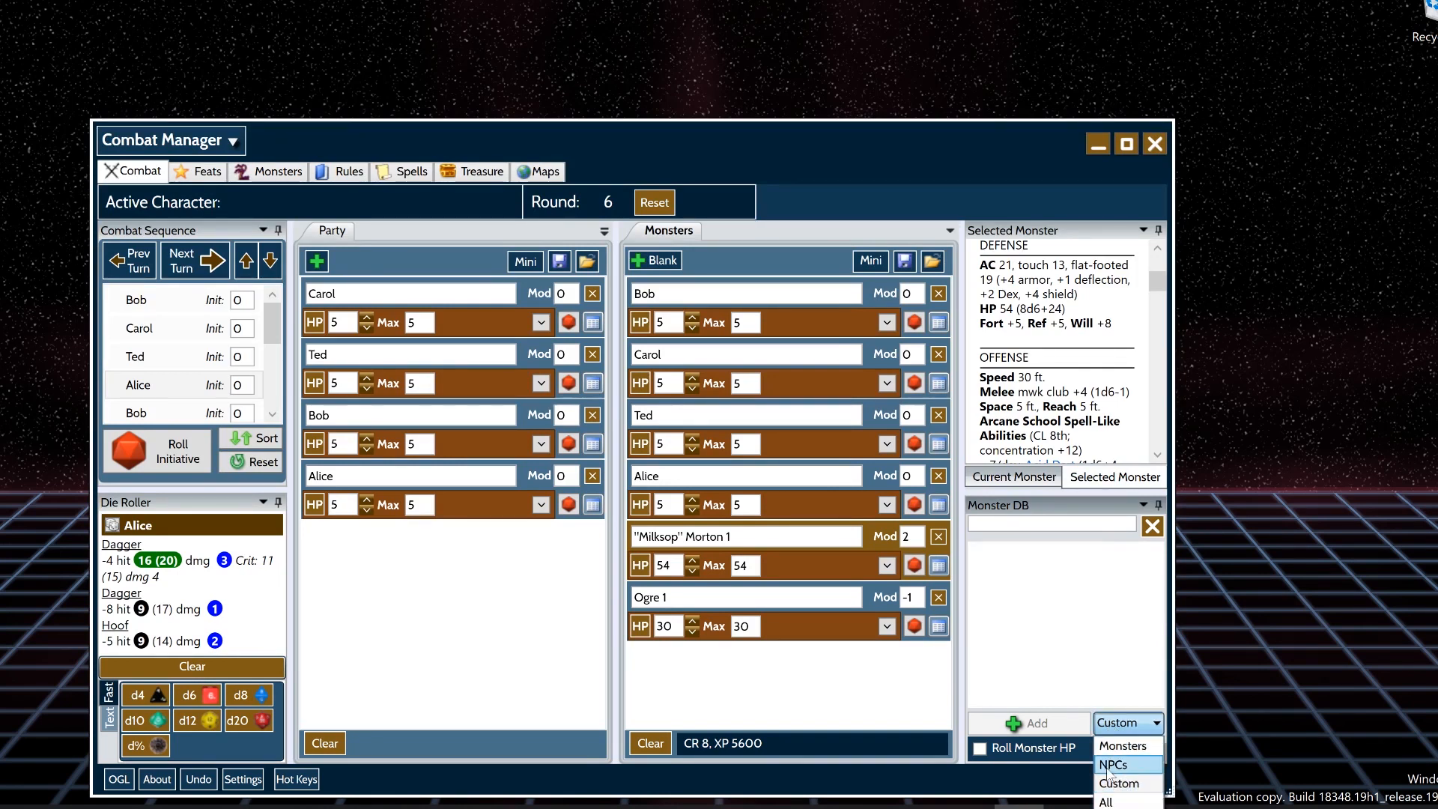
left_click(1106, 799)
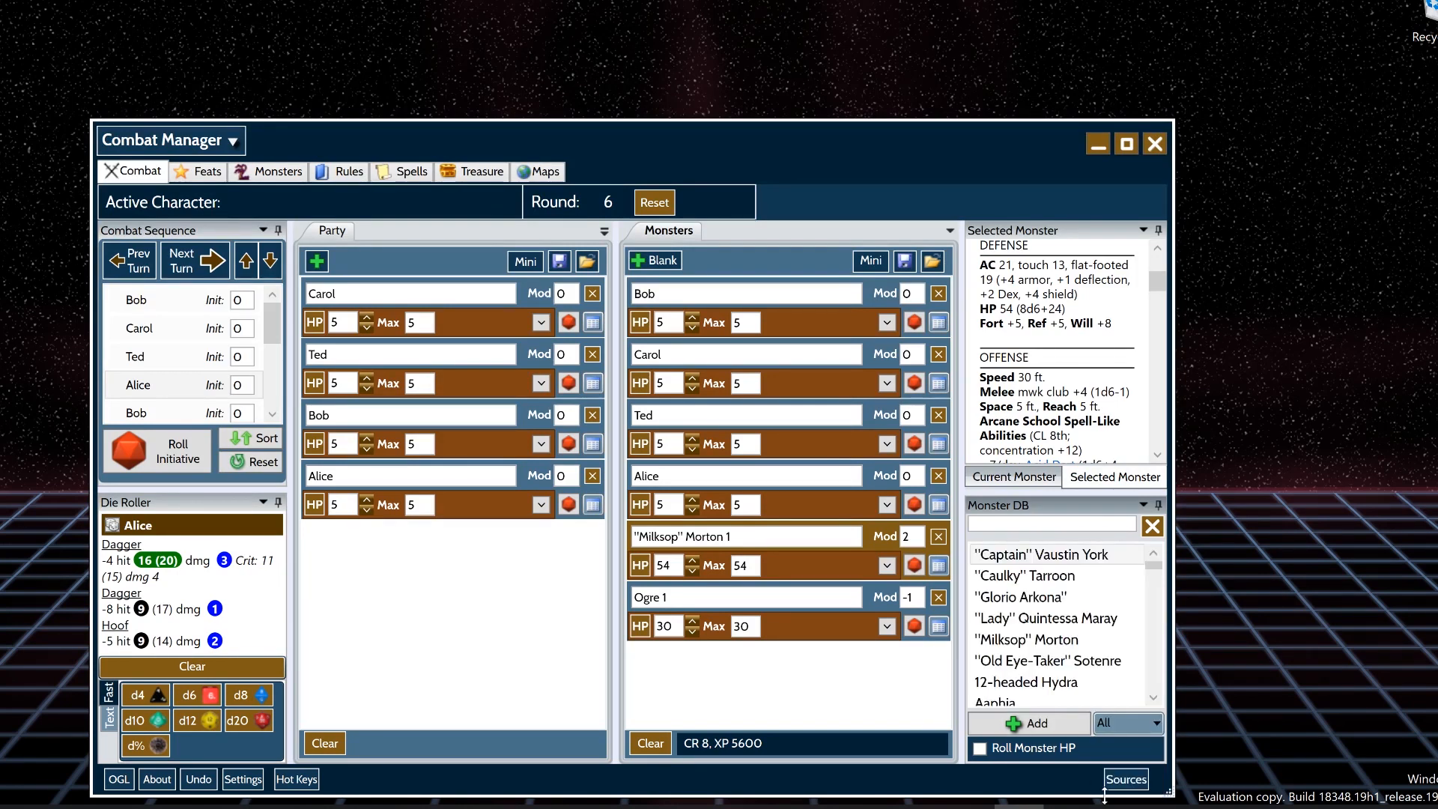
left_click(1041, 749)
left_click(1037, 749)
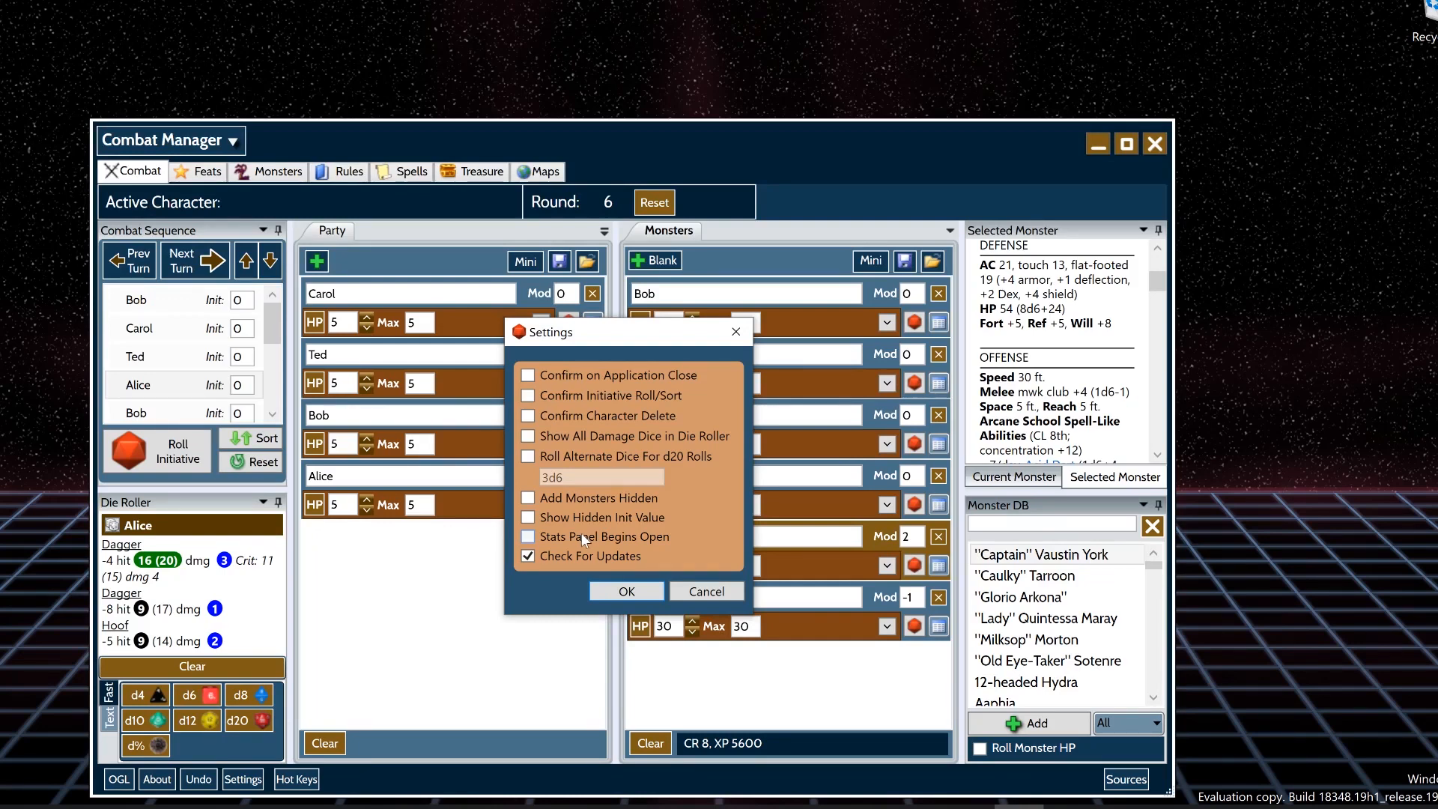
- Enable rolling alternate dice for d20 rolls in the settings, using 3d6
left_click(546, 458)
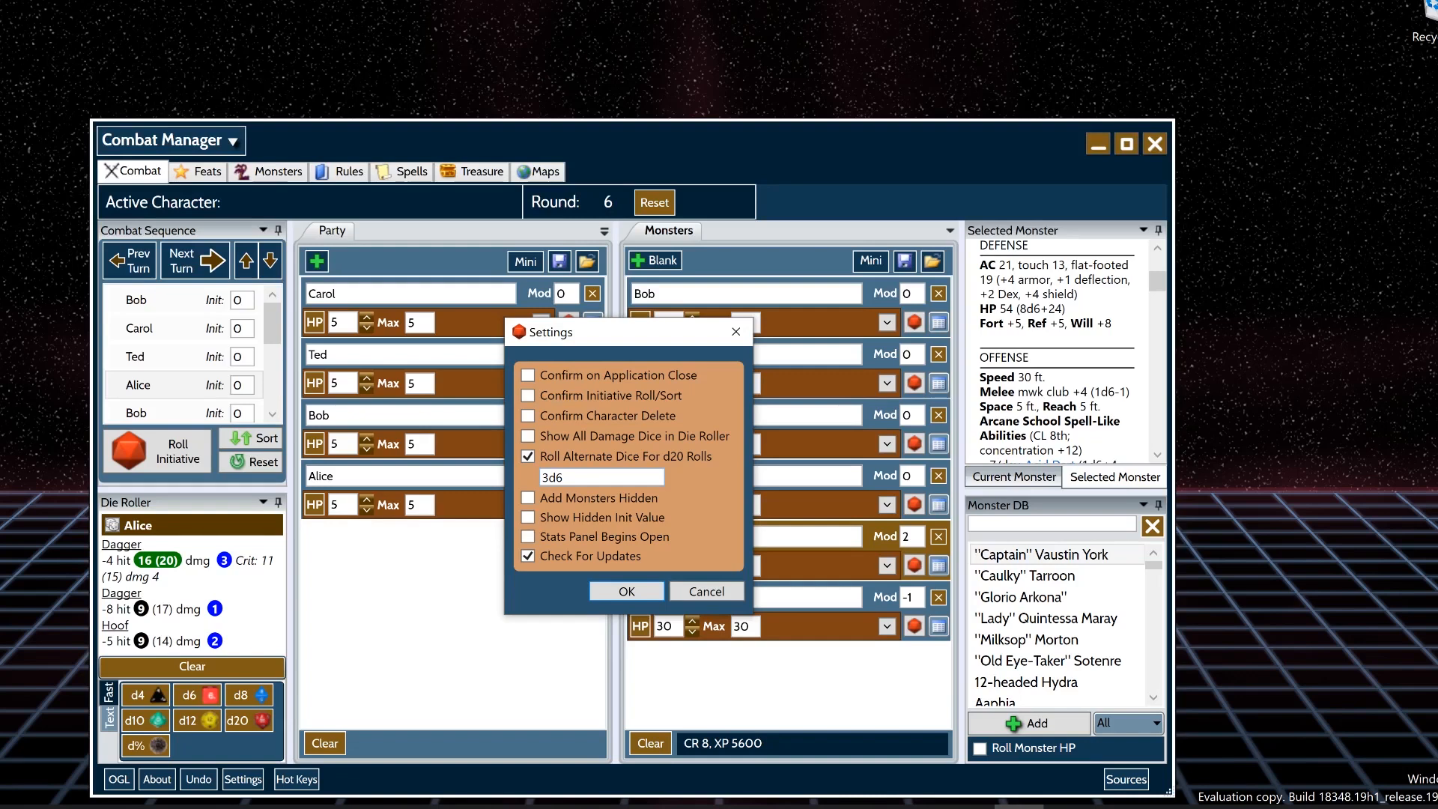
key("Tab")
key("Return")
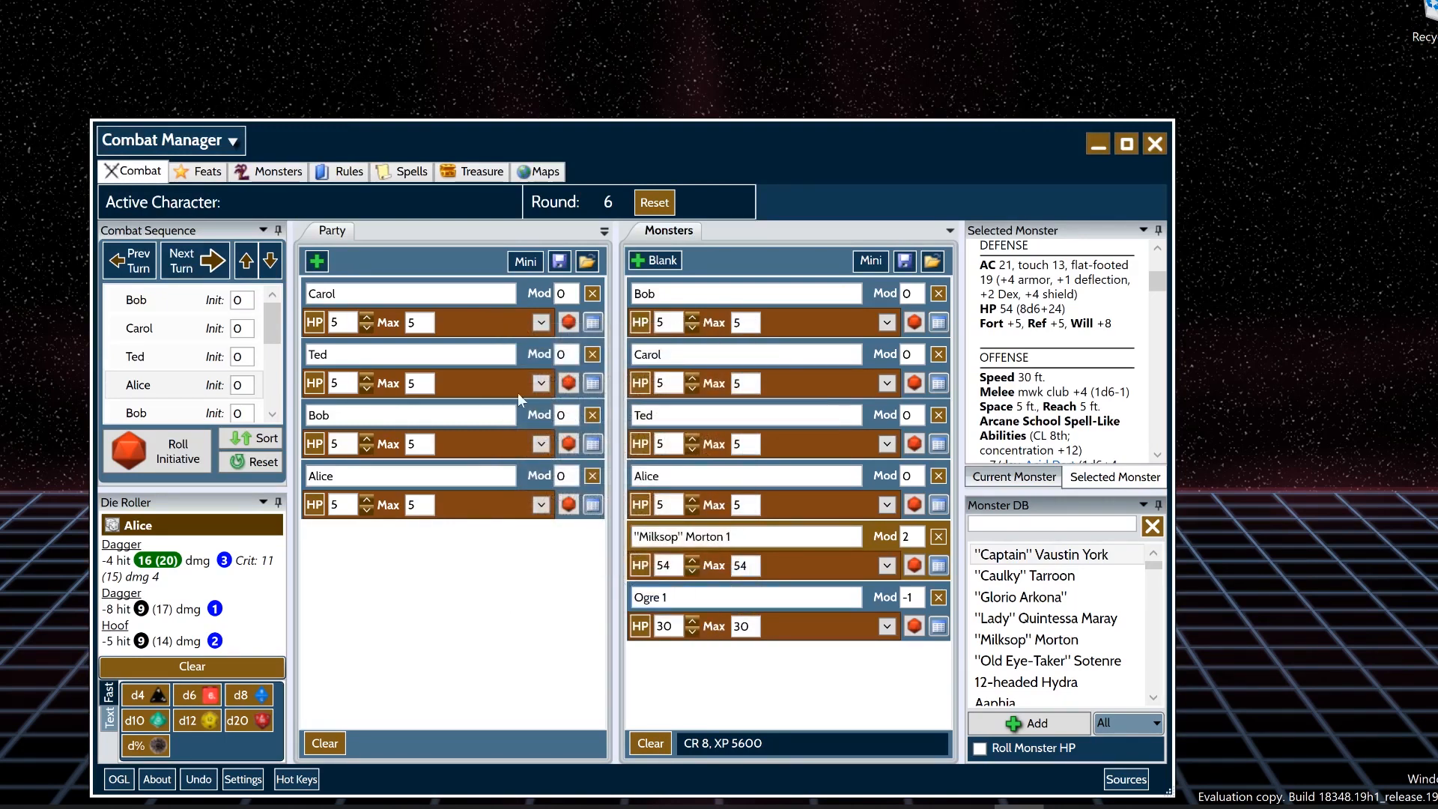
- Show the separate initiative window and place it over the upper part of the main window
left_click(233, 142)
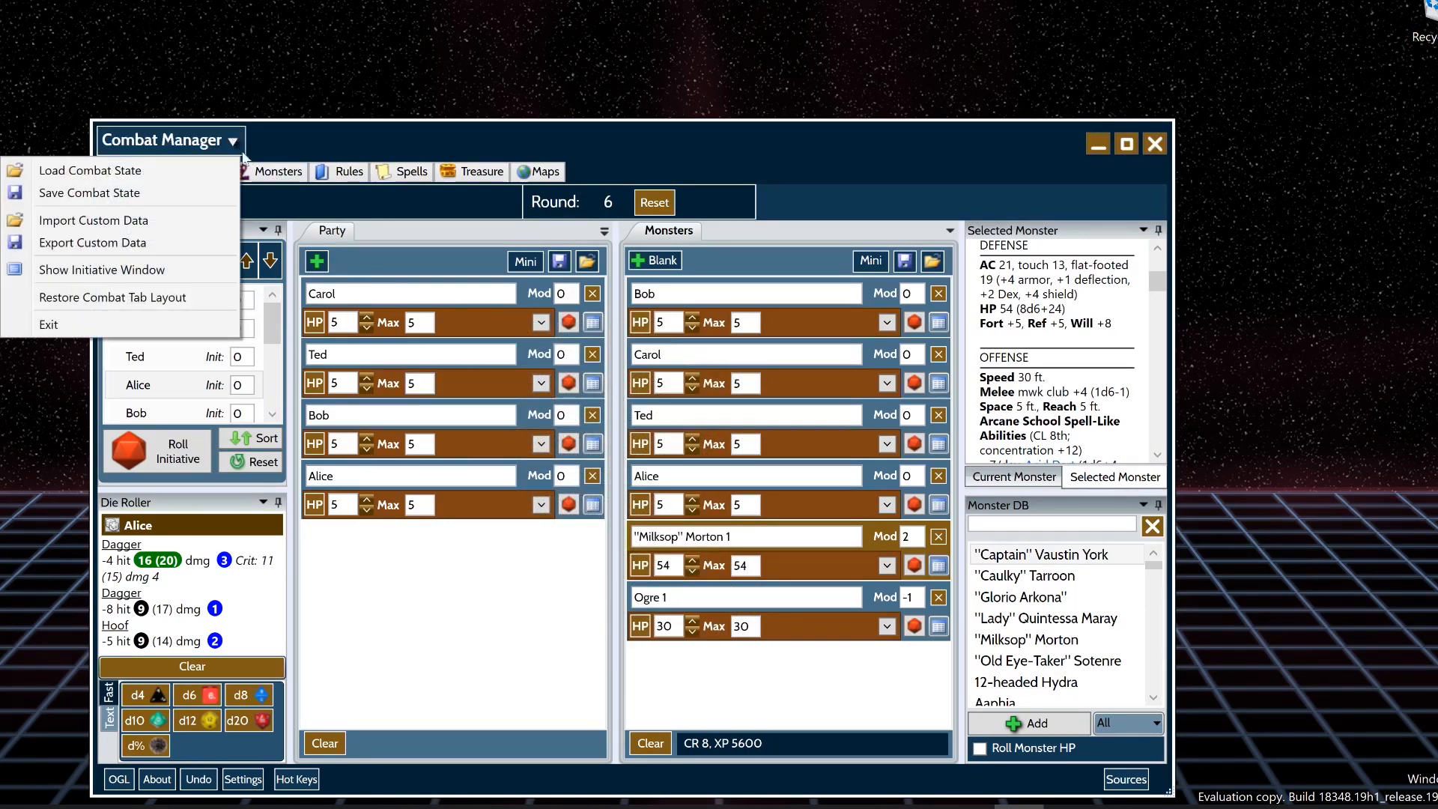
left_click(164, 274)
left_click_drag(159, 108, 582, 205)
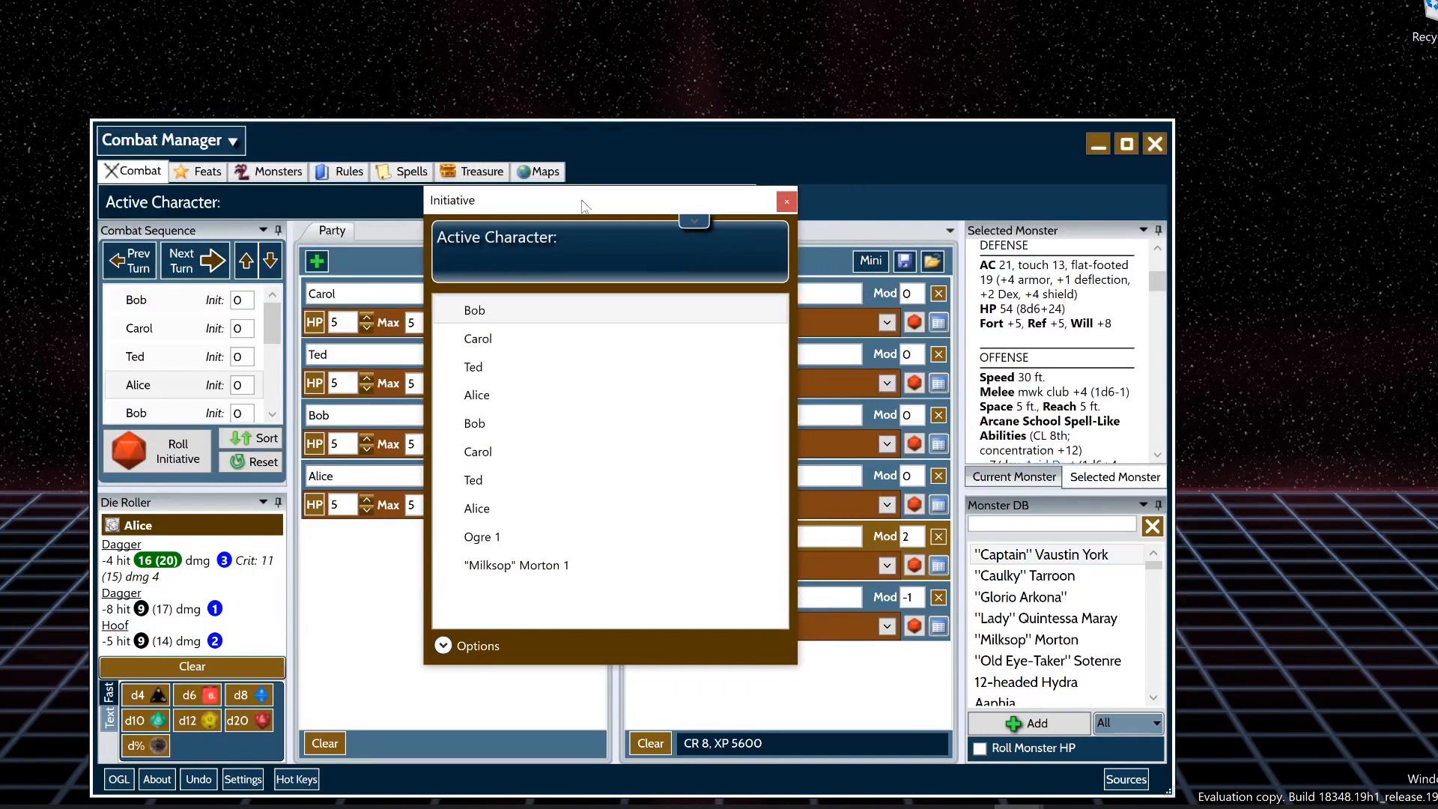
left_click_drag(585, 207, 628, 70)
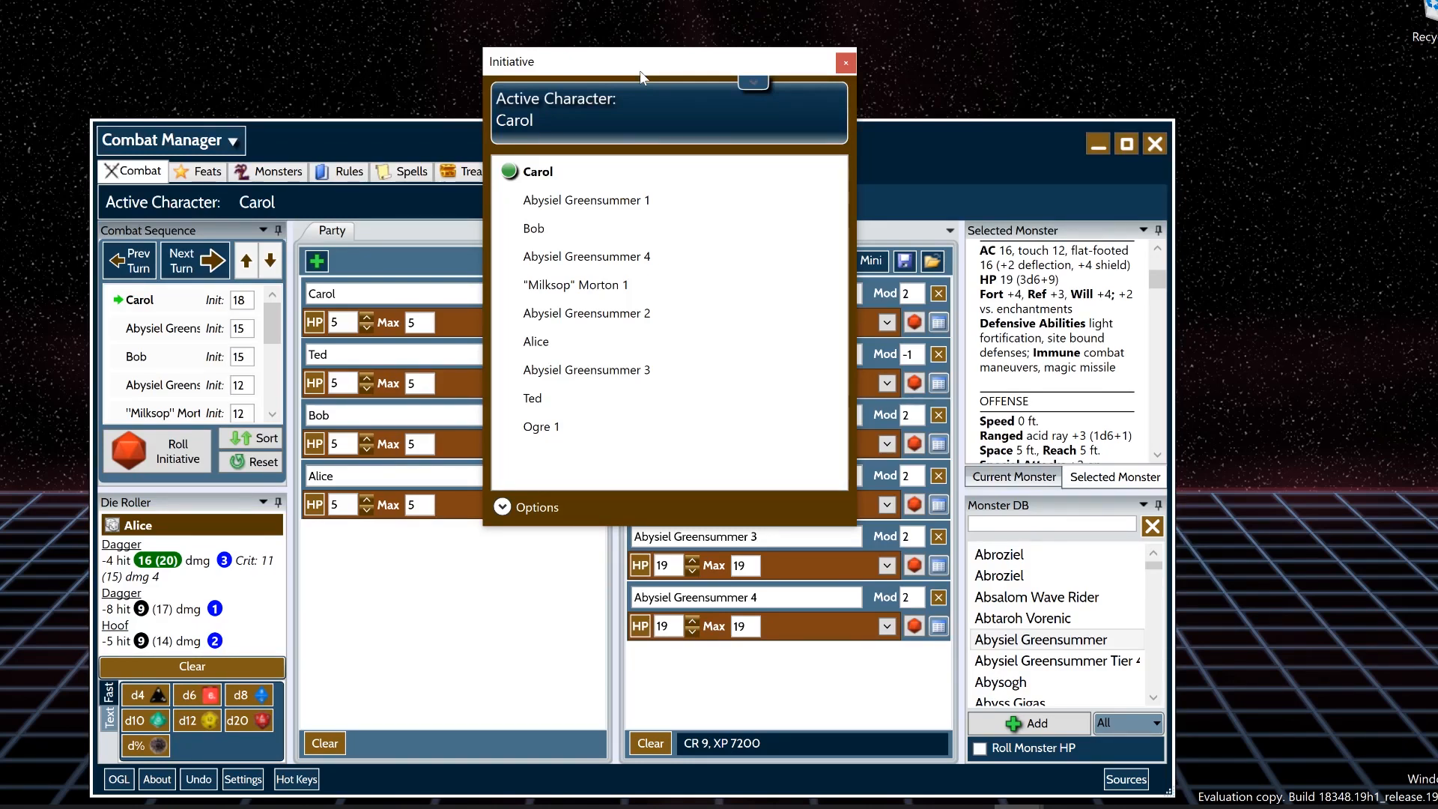
- Enlarge the initiative window while trying its flip and zoom controls, and return the list to upright at its original zoom
left_click(759, 83)
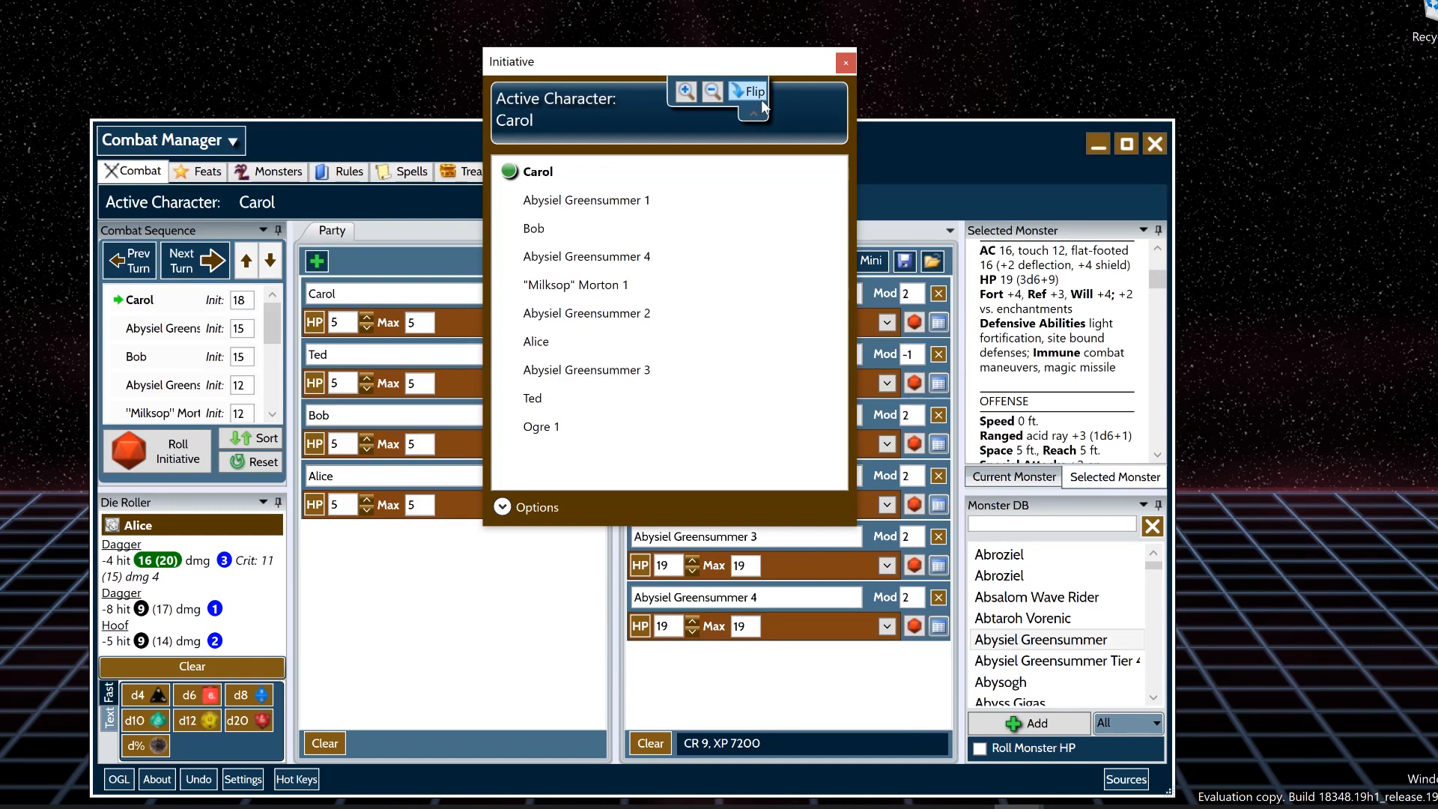
left_click(756, 92)
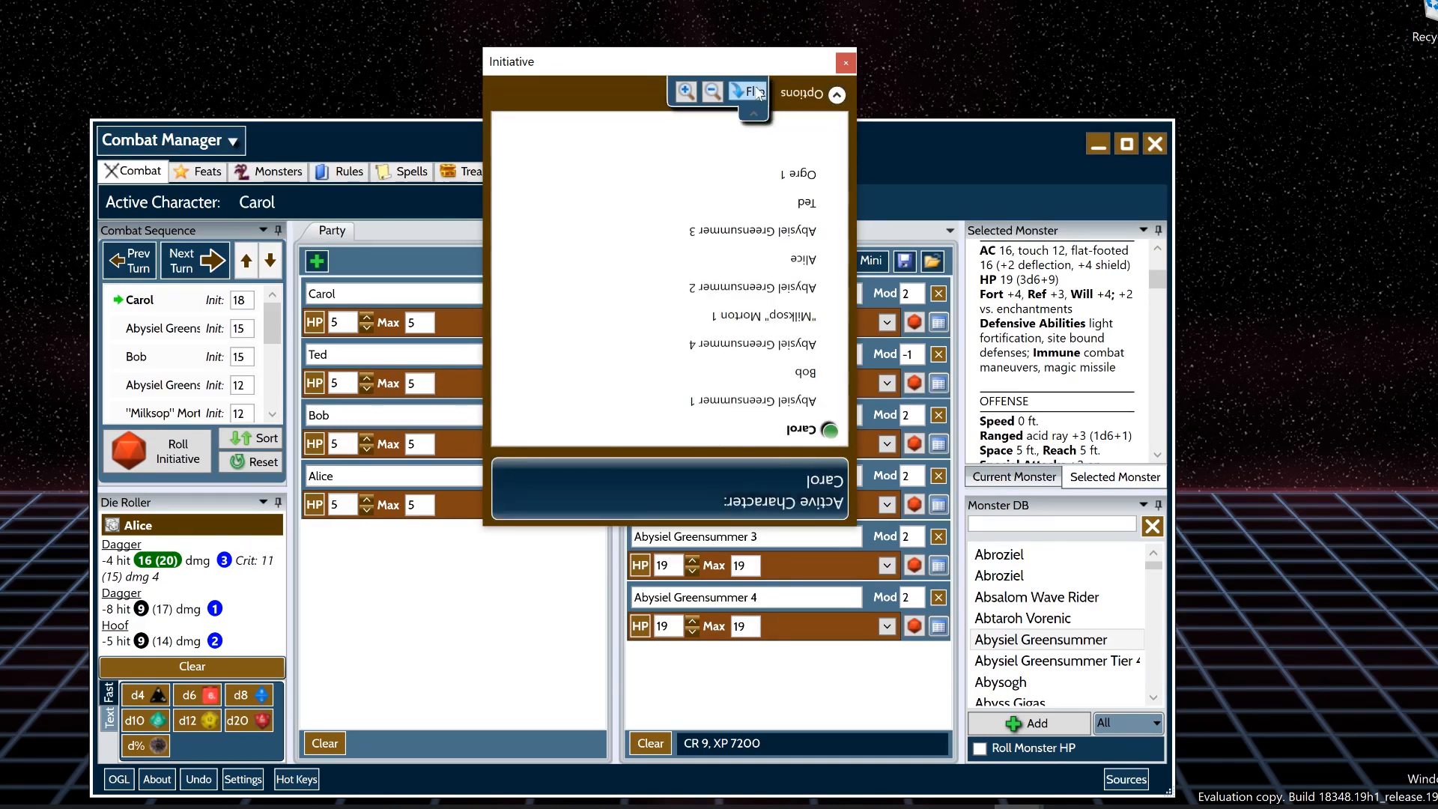
left_click(686, 91)
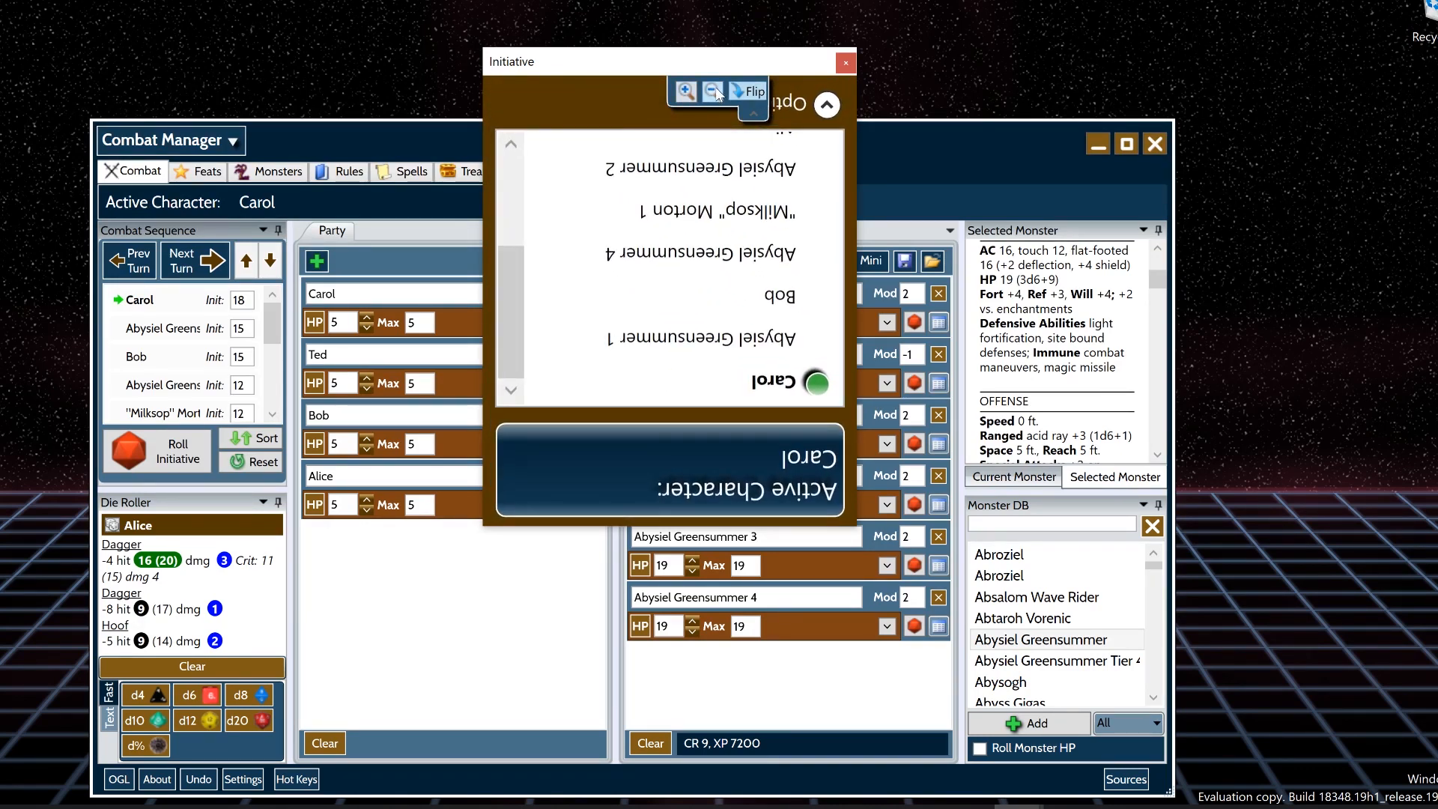
left_click(713, 91)
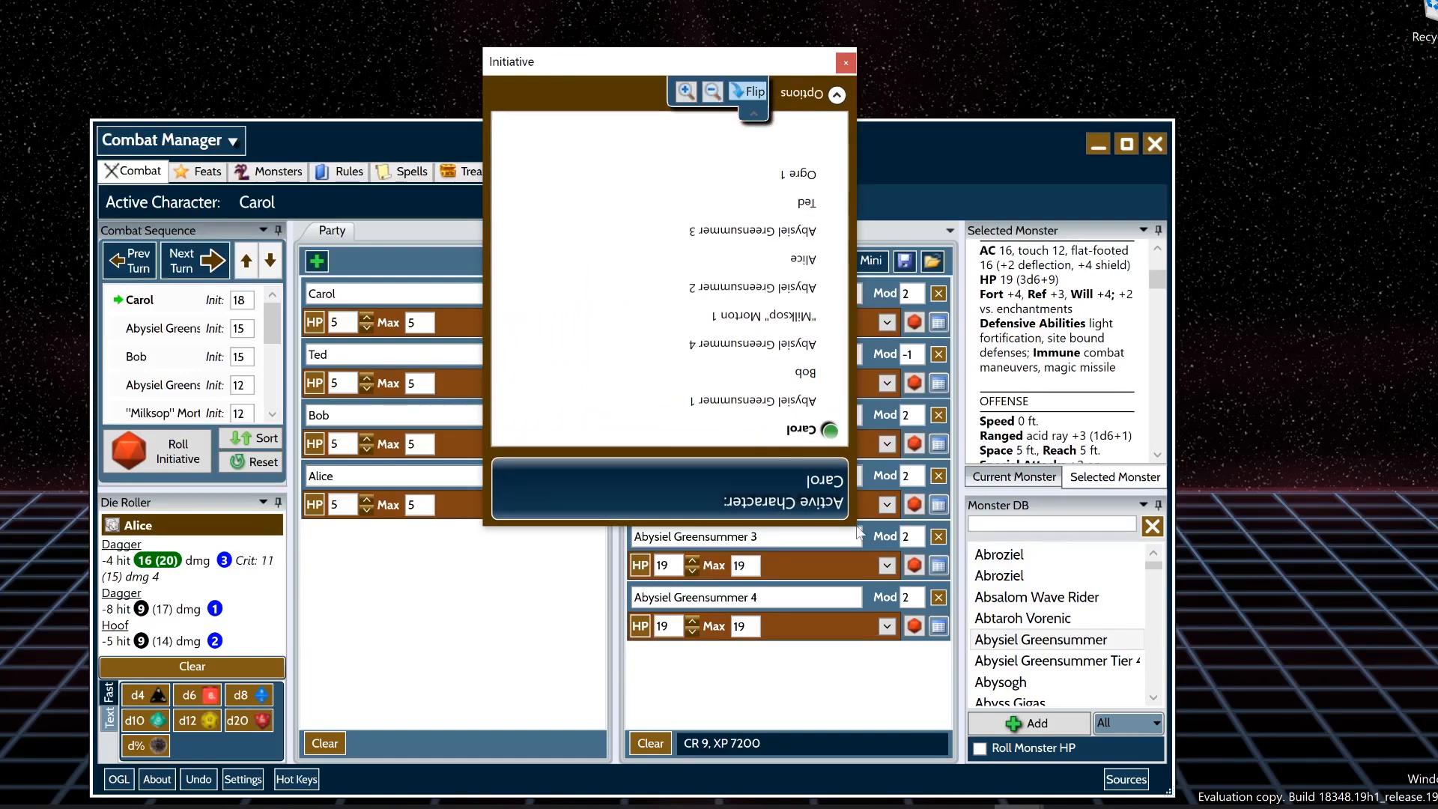
left_click_drag(858, 528, 931, 599)
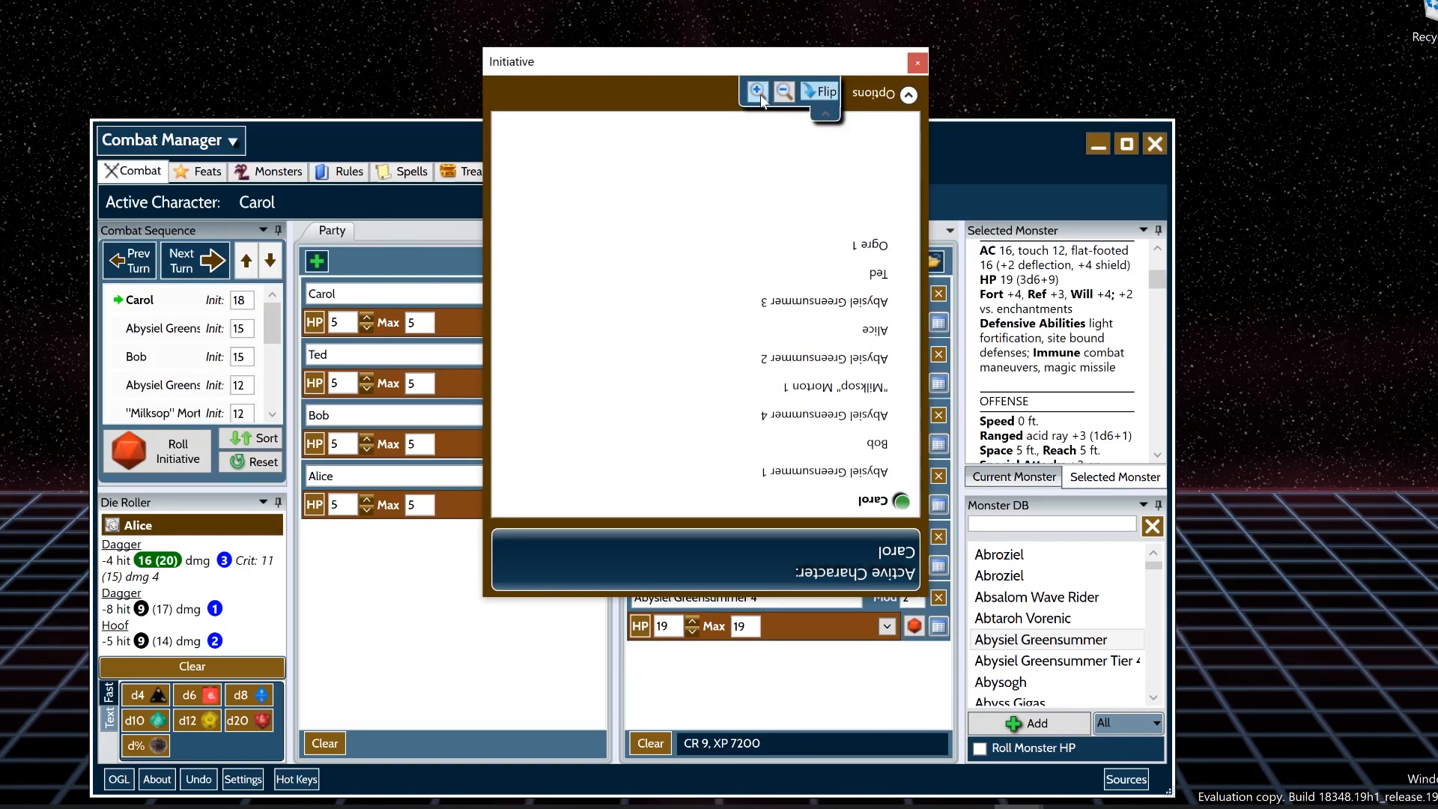
left_click(819, 92)
- Expand the initiative window's options, set Players to Hide Names, and set it back to Show
left_click(525, 579)
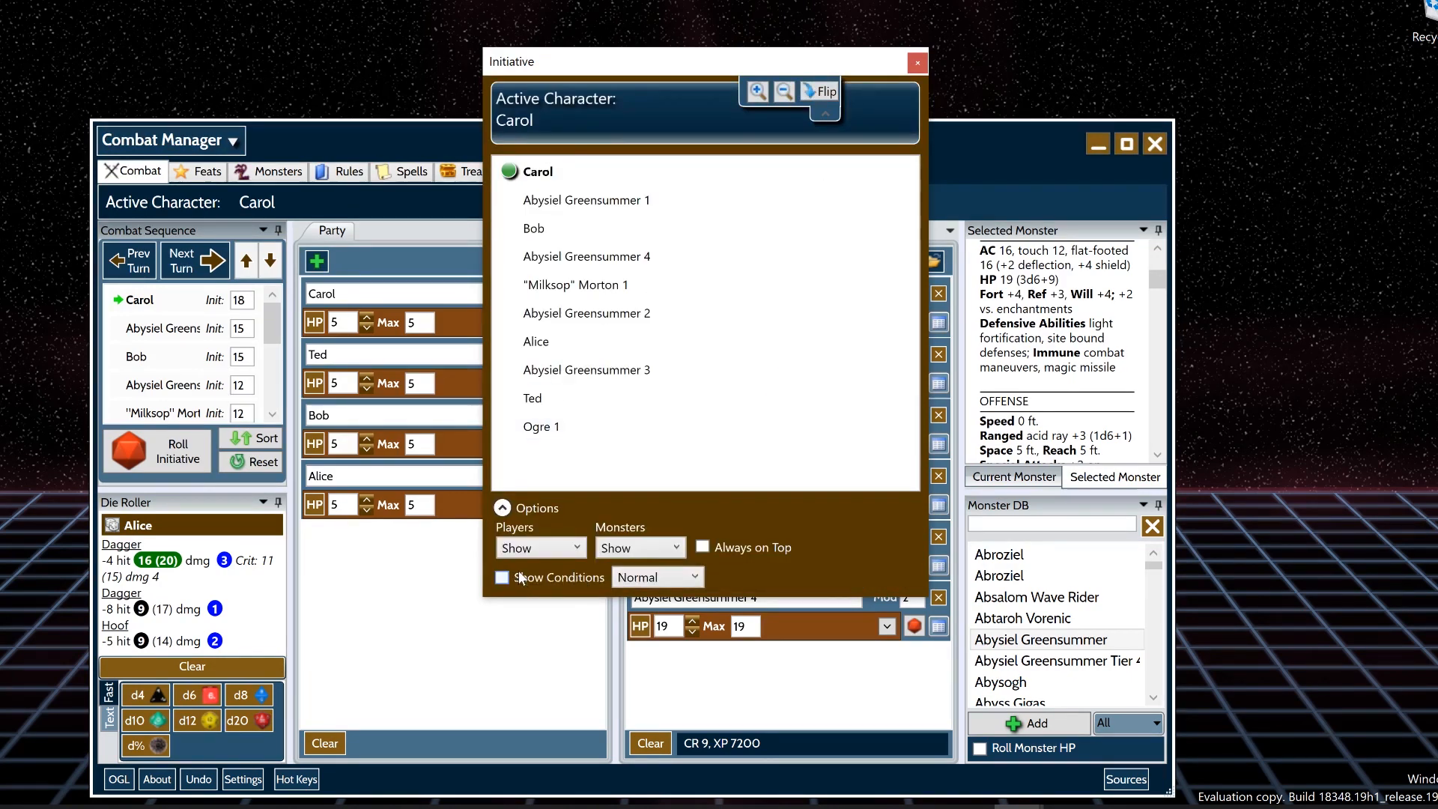
left_click(568, 550)
left_click(537, 587)
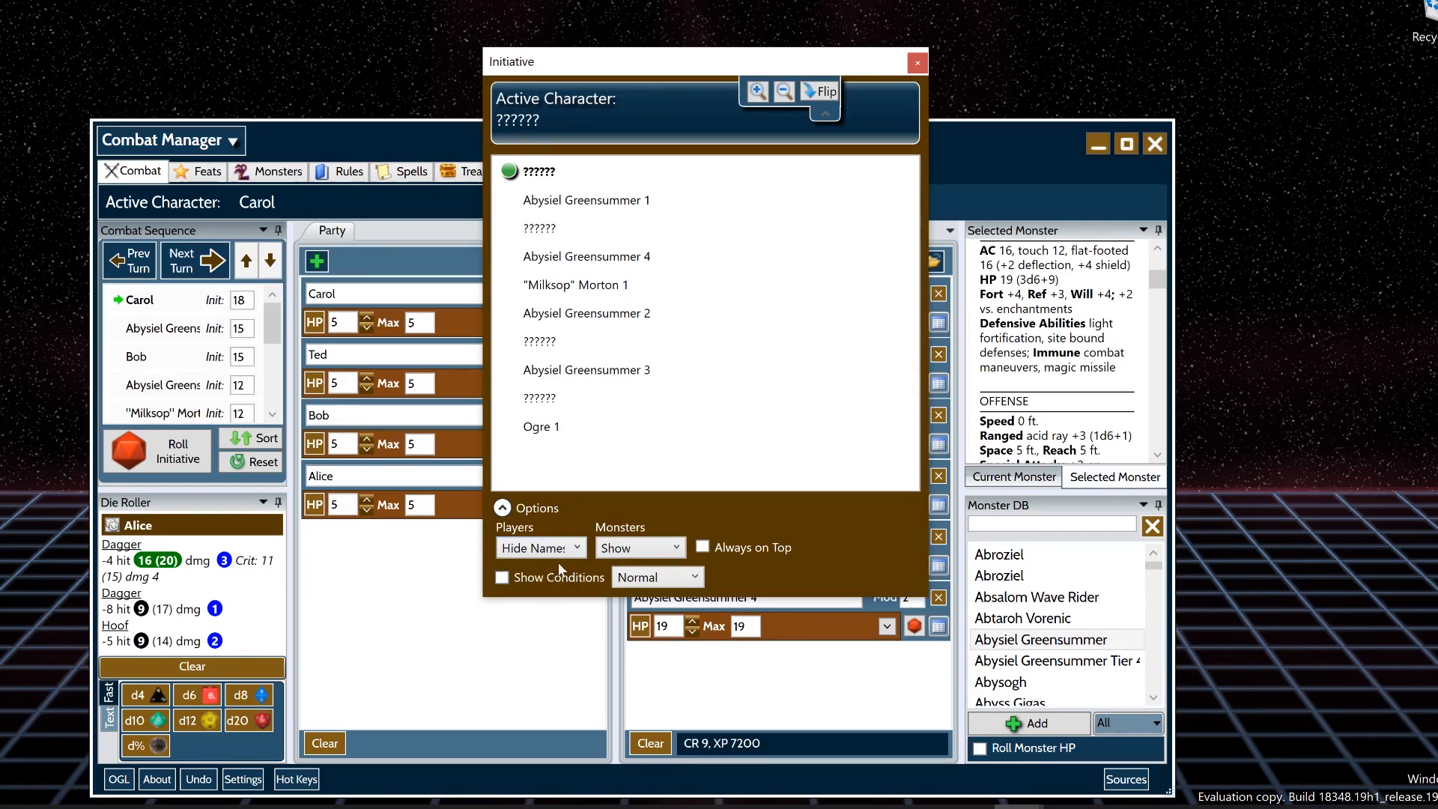
left_click(560, 560)
left_click(541, 573)
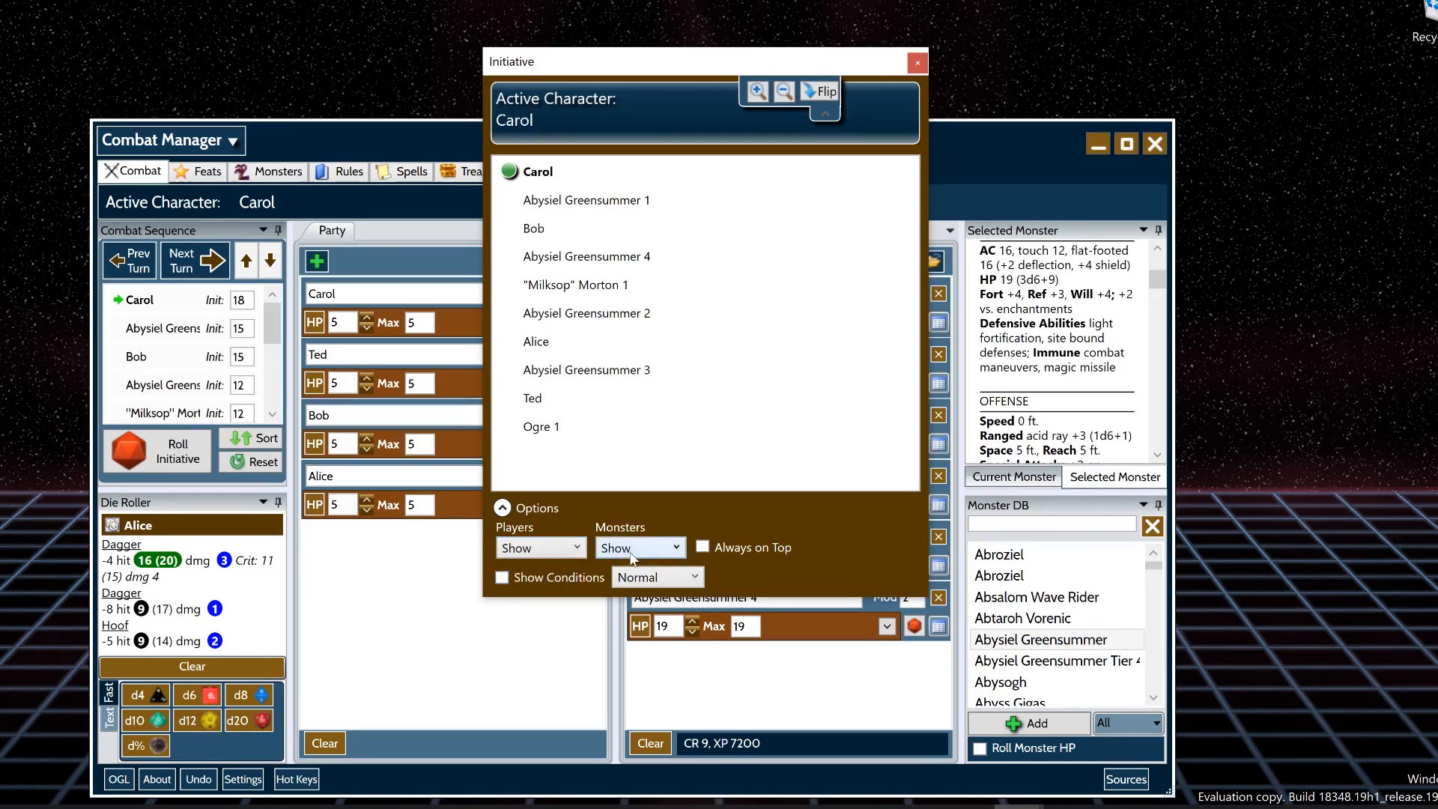
- Set Monsters to Hide in the initiative window and advance combat to the next turn
left_click(645, 548)
left_click(613, 612)
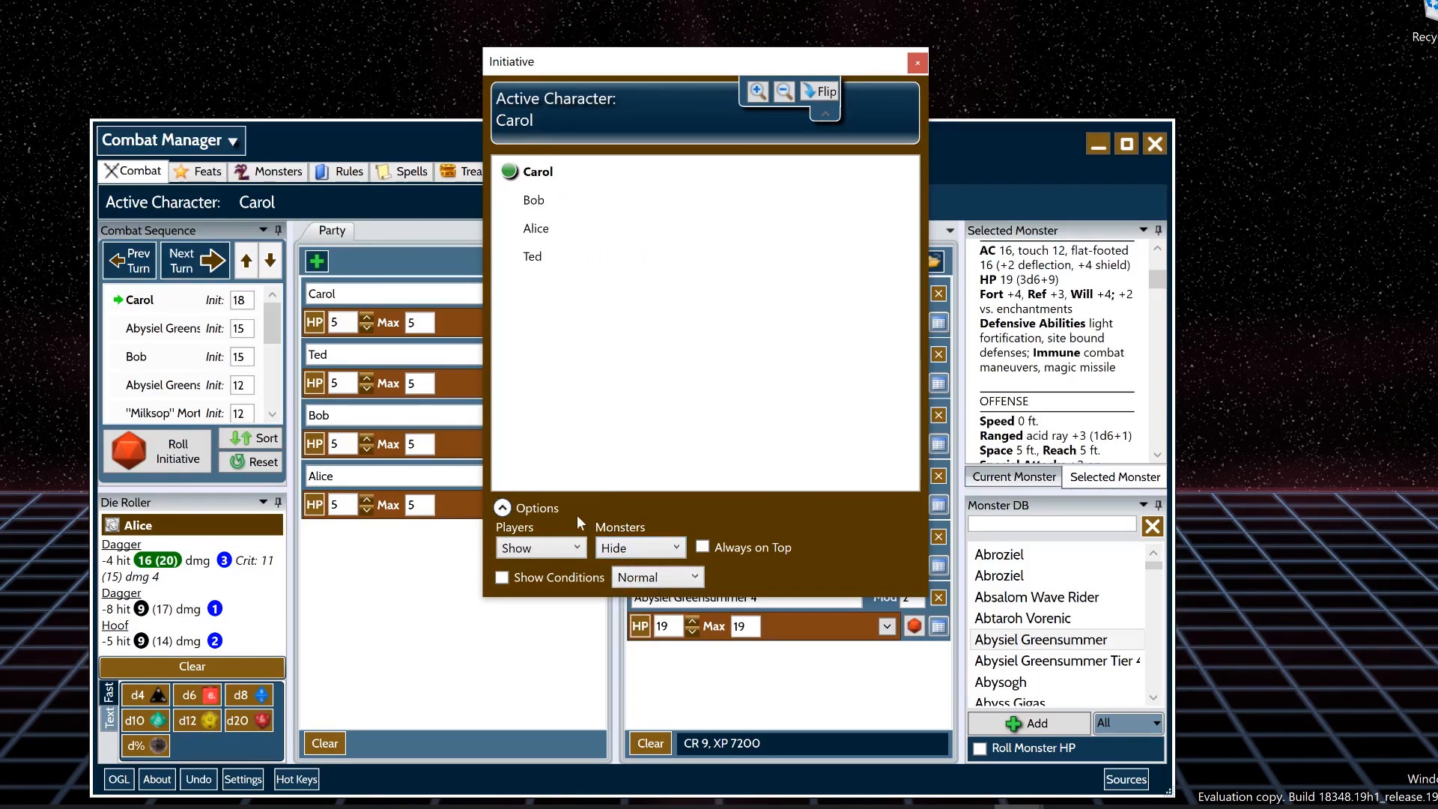
left_click(206, 265)
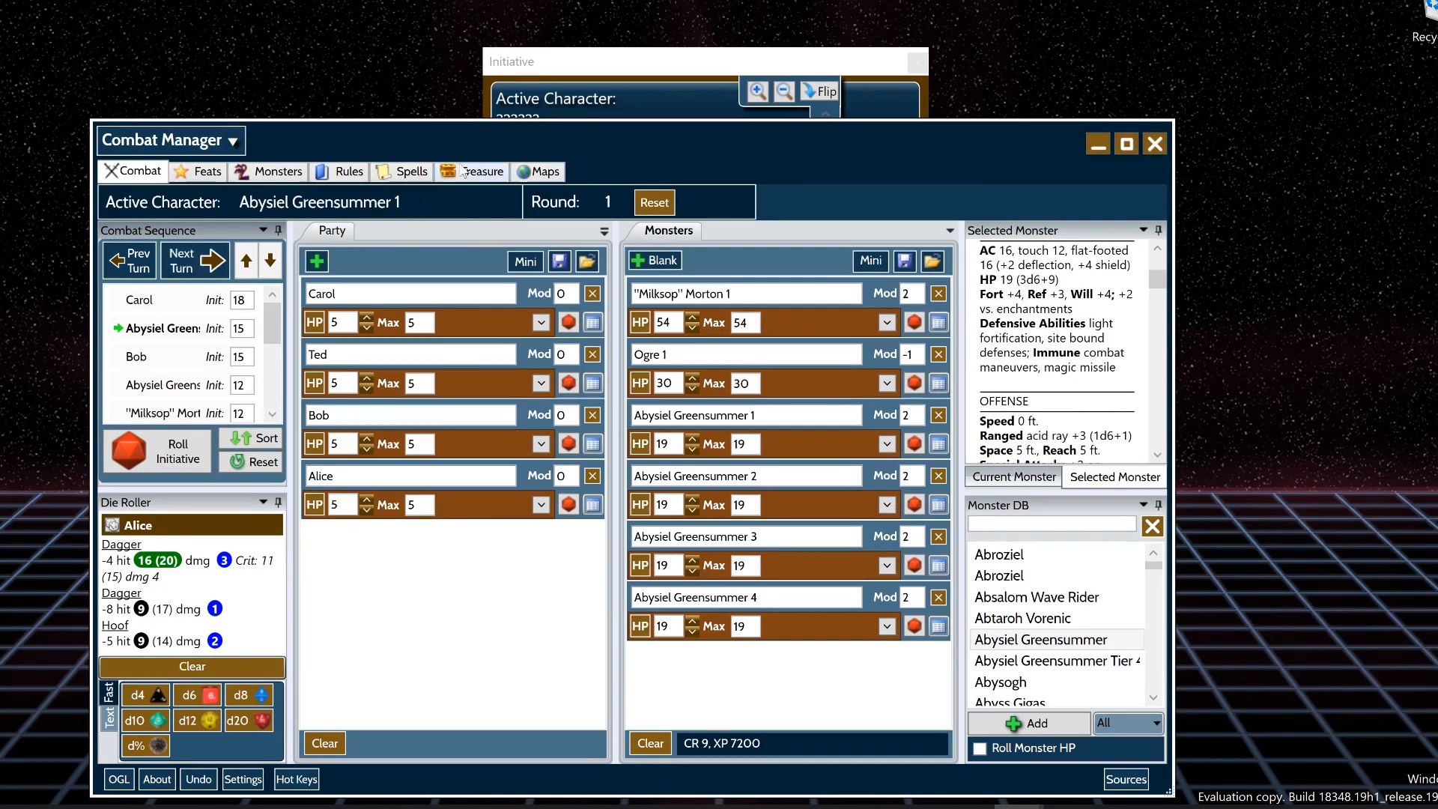
- Move the initiative window clear of the party list and set its Monsters option to Hide Names
left_click(576, 63)
left_click_drag(576, 63, 989, 49)
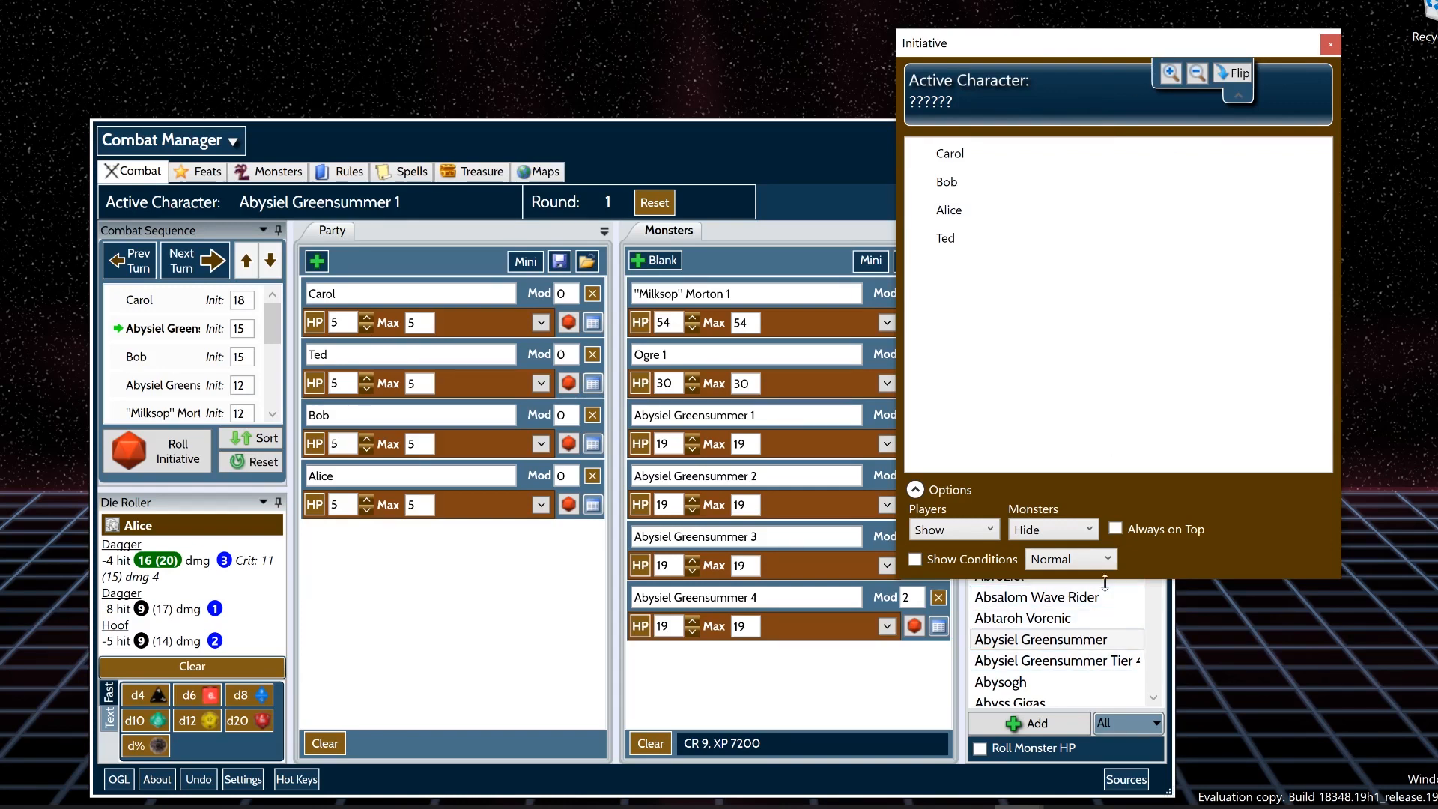
left_click(1051, 529)
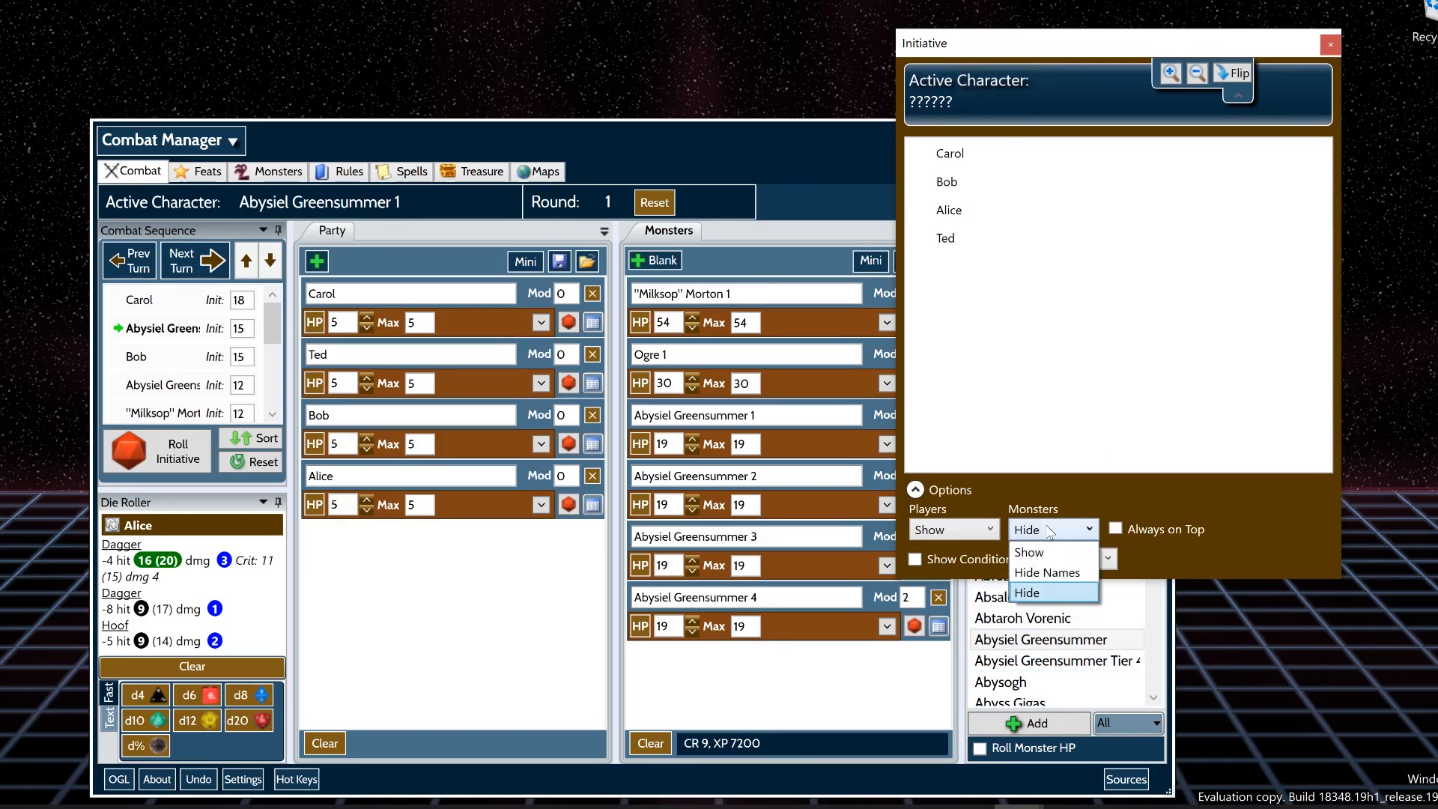
left_click(1032, 574)
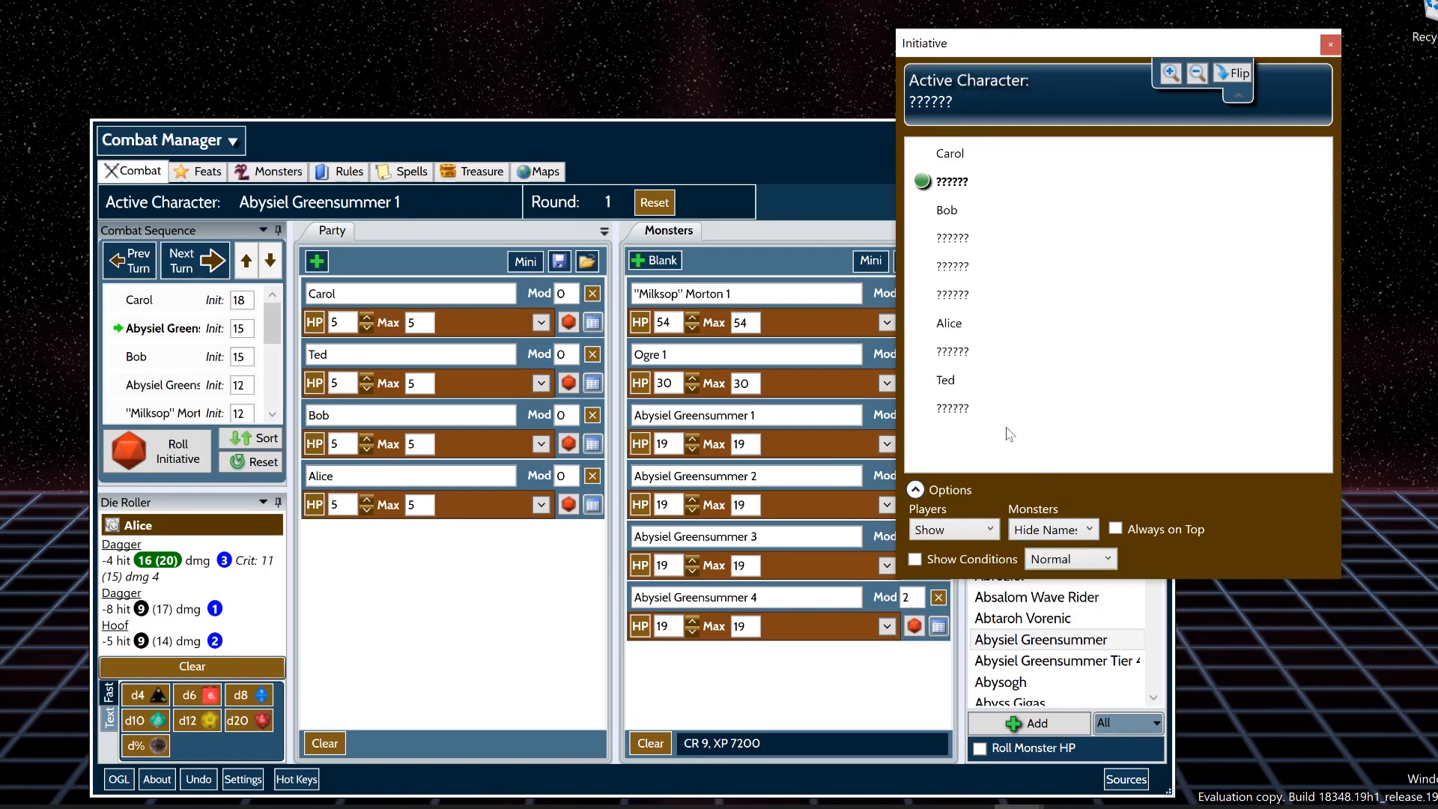
- Toggle Always on Top and Show Conditions on and off in the initiative window's options
left_click(1116, 530)
left_click(1116, 529)
left_click(992, 555)
left_click(993, 561)
- Set the initiative window's condition size to Largest and its Monsters option back to Show
left_click(1056, 559)
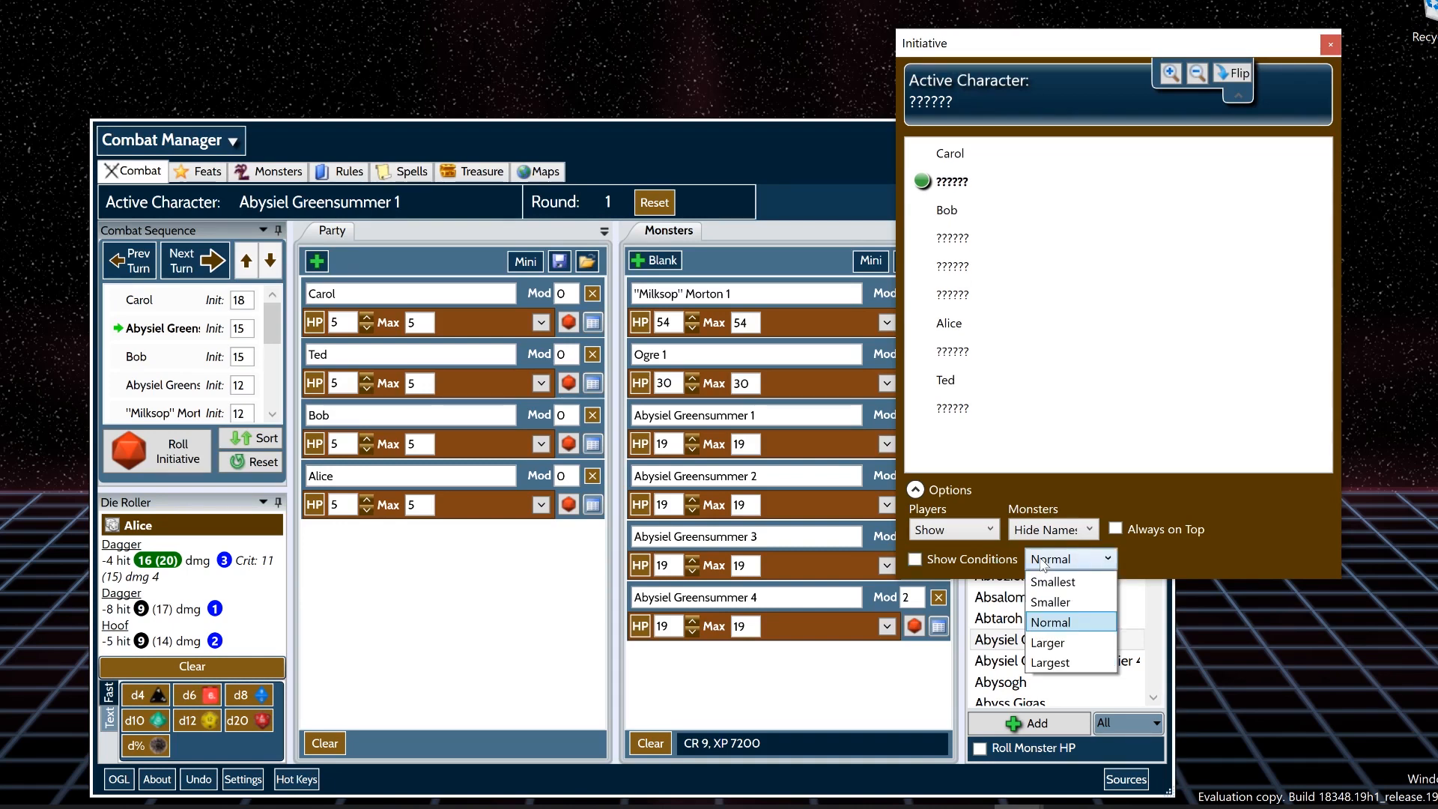
left_click(1045, 580)
left_click(1052, 560)
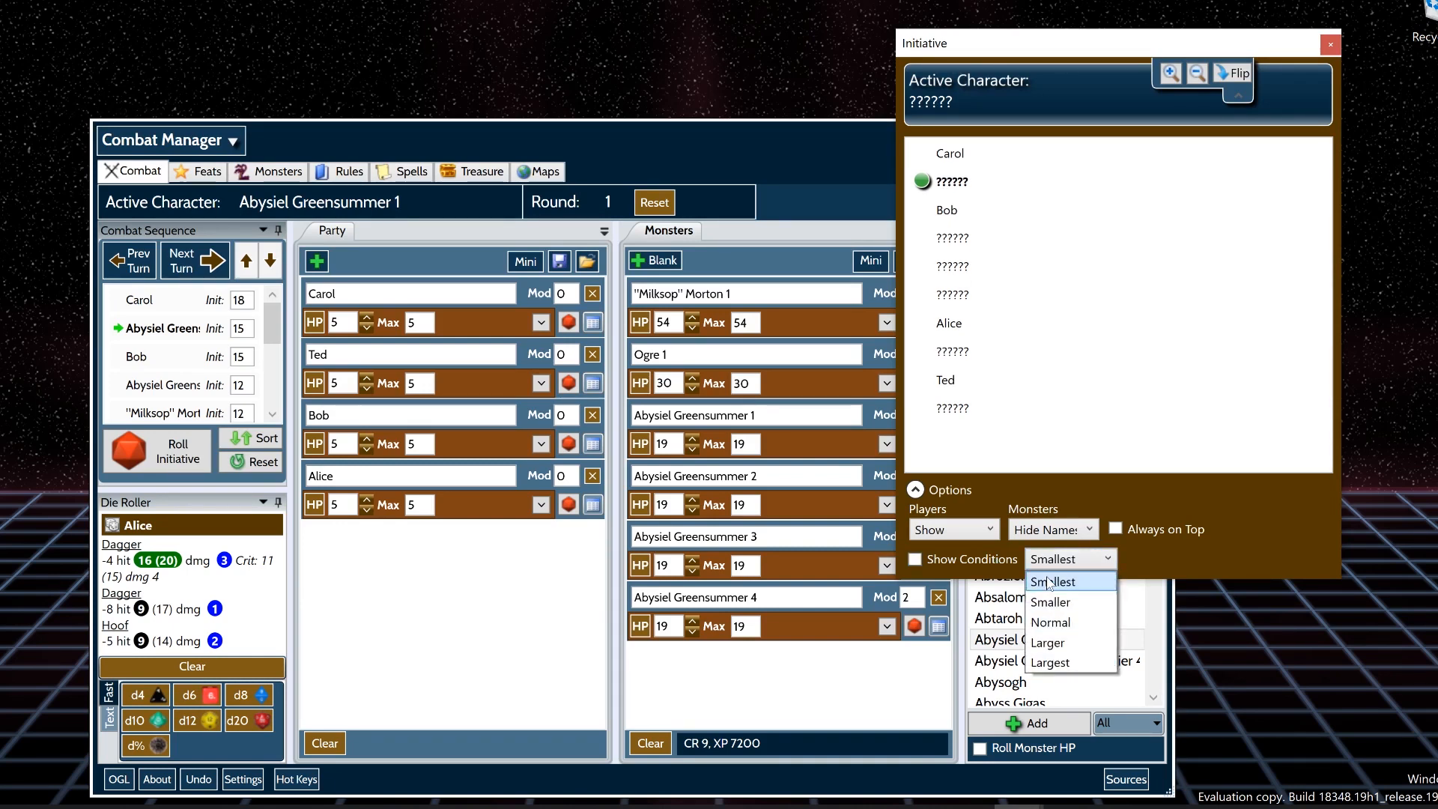
left_click(1062, 667)
left_click(993, 561)
left_click(993, 561)
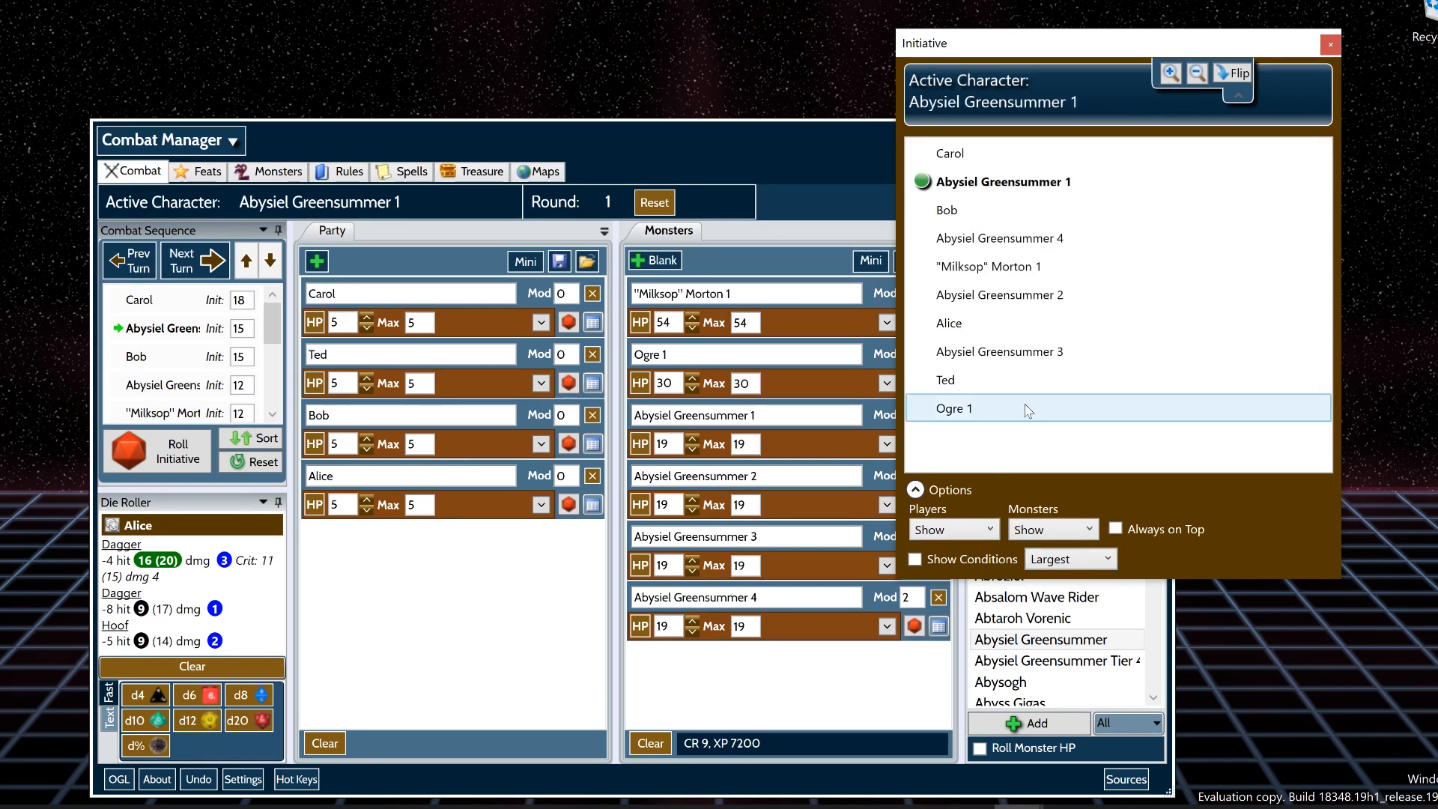
- Hide Abysiel Greensummer 1, 2 and 3 from the initiative display and bring the initiative window forward
left_click(839, 430)
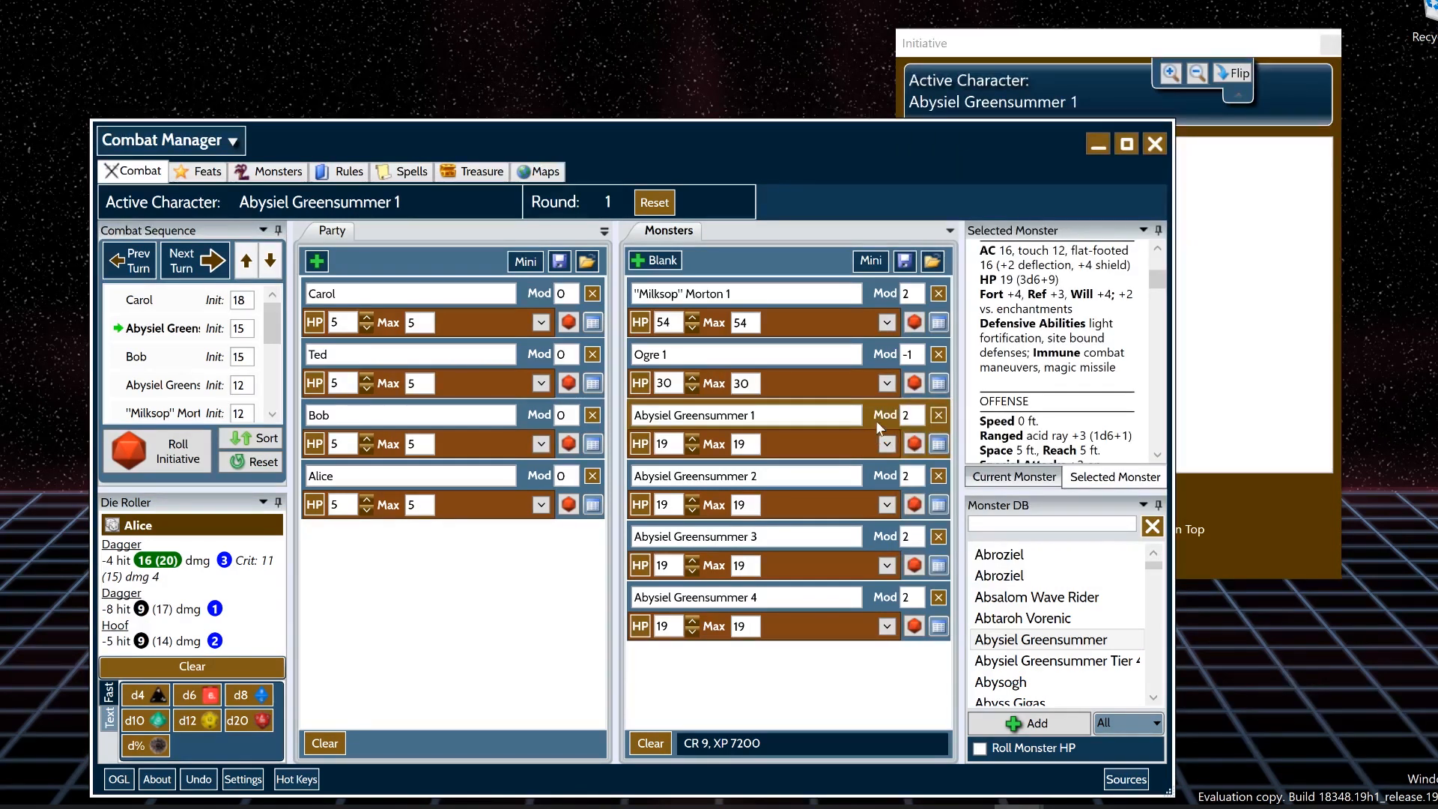
right_click(879, 416)
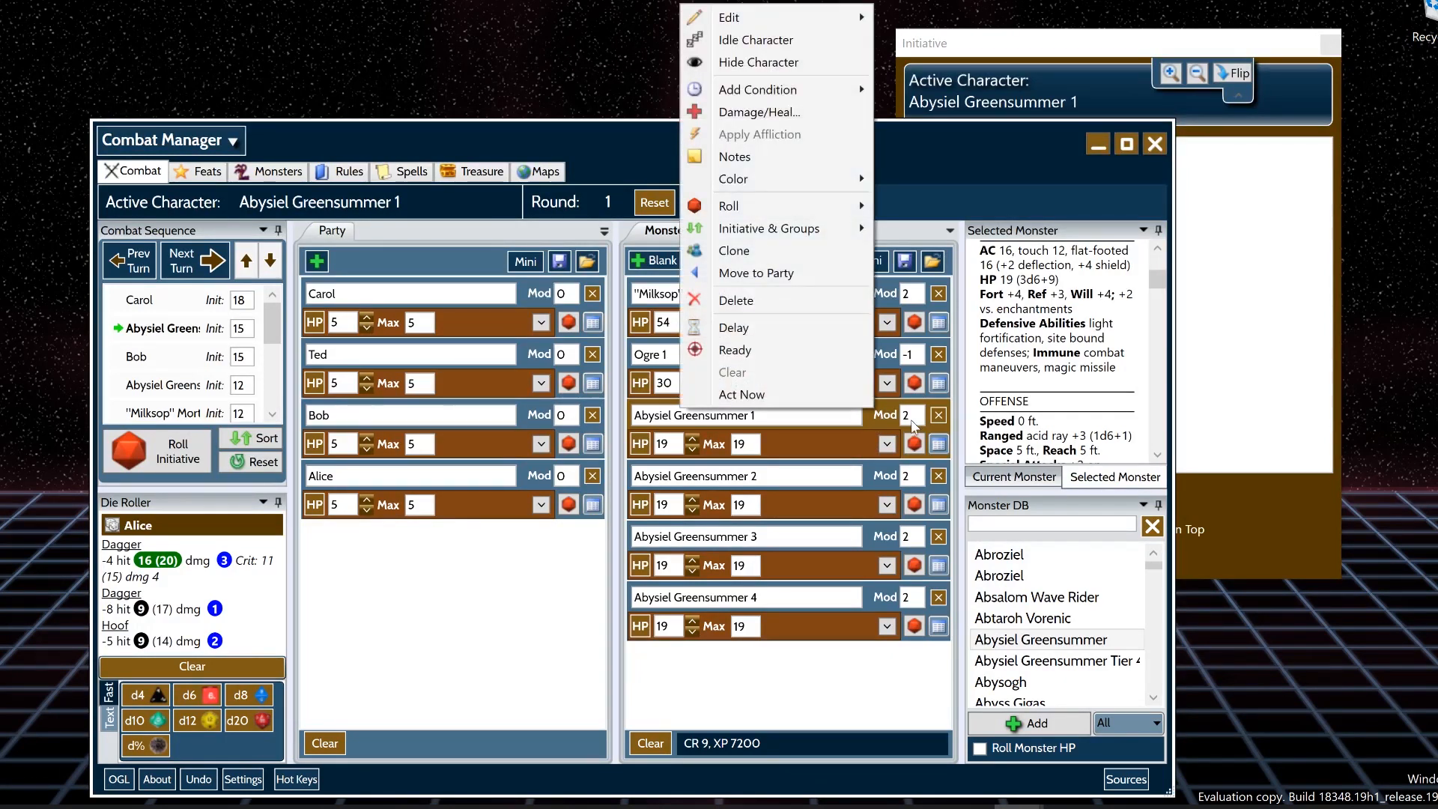
left_click(745, 63)
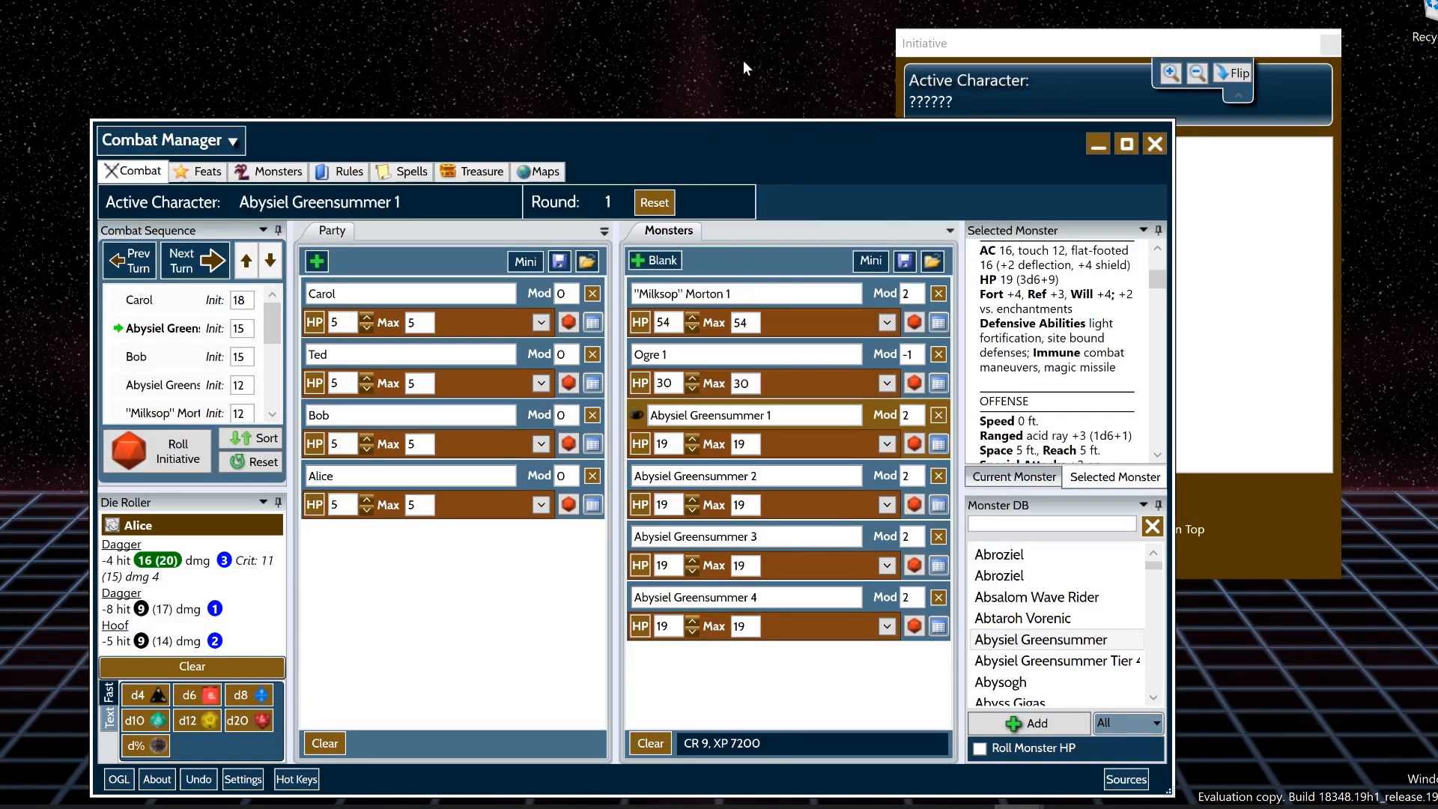
right_click(843, 505)
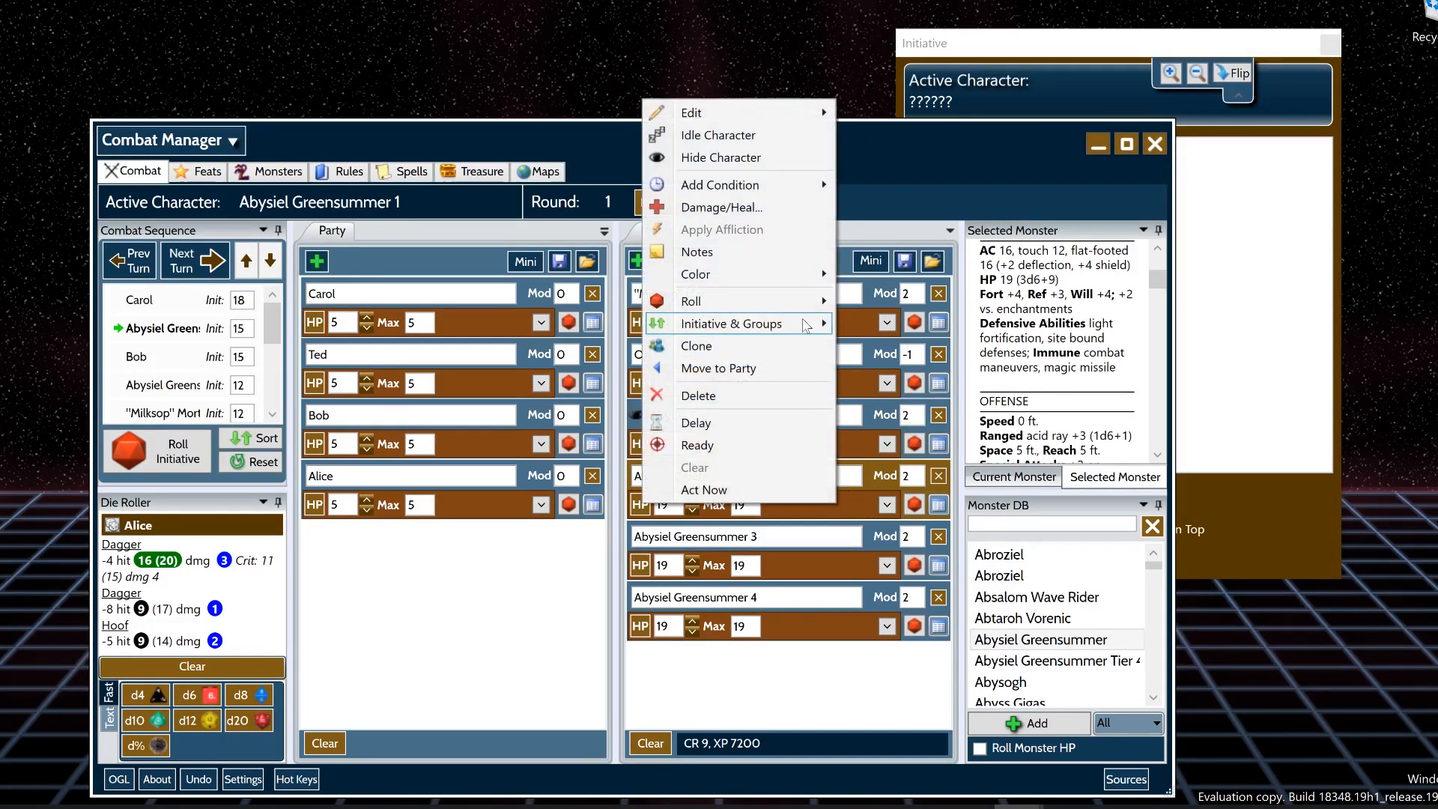
left_click(743, 159)
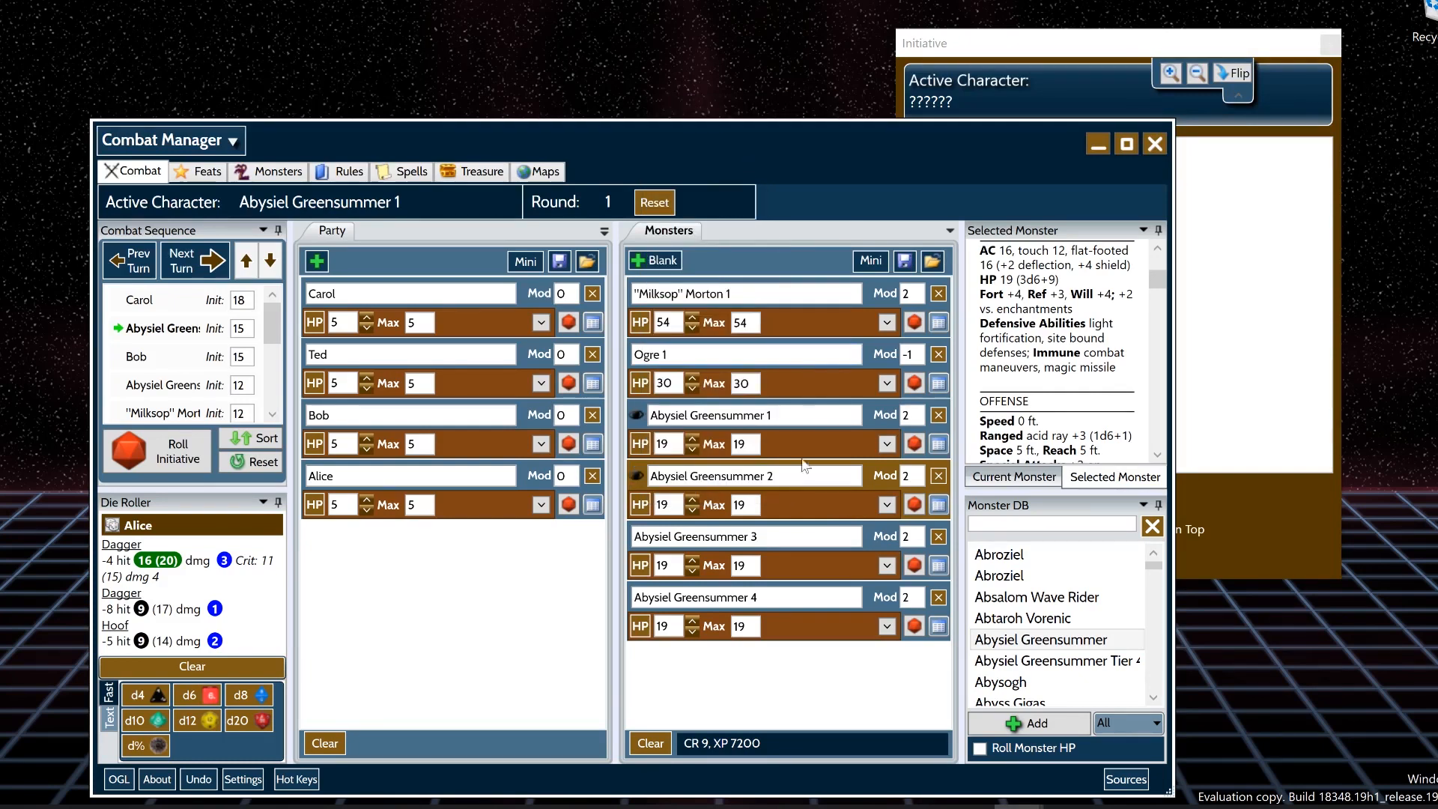
right_click(794, 554)
left_click(712, 213)
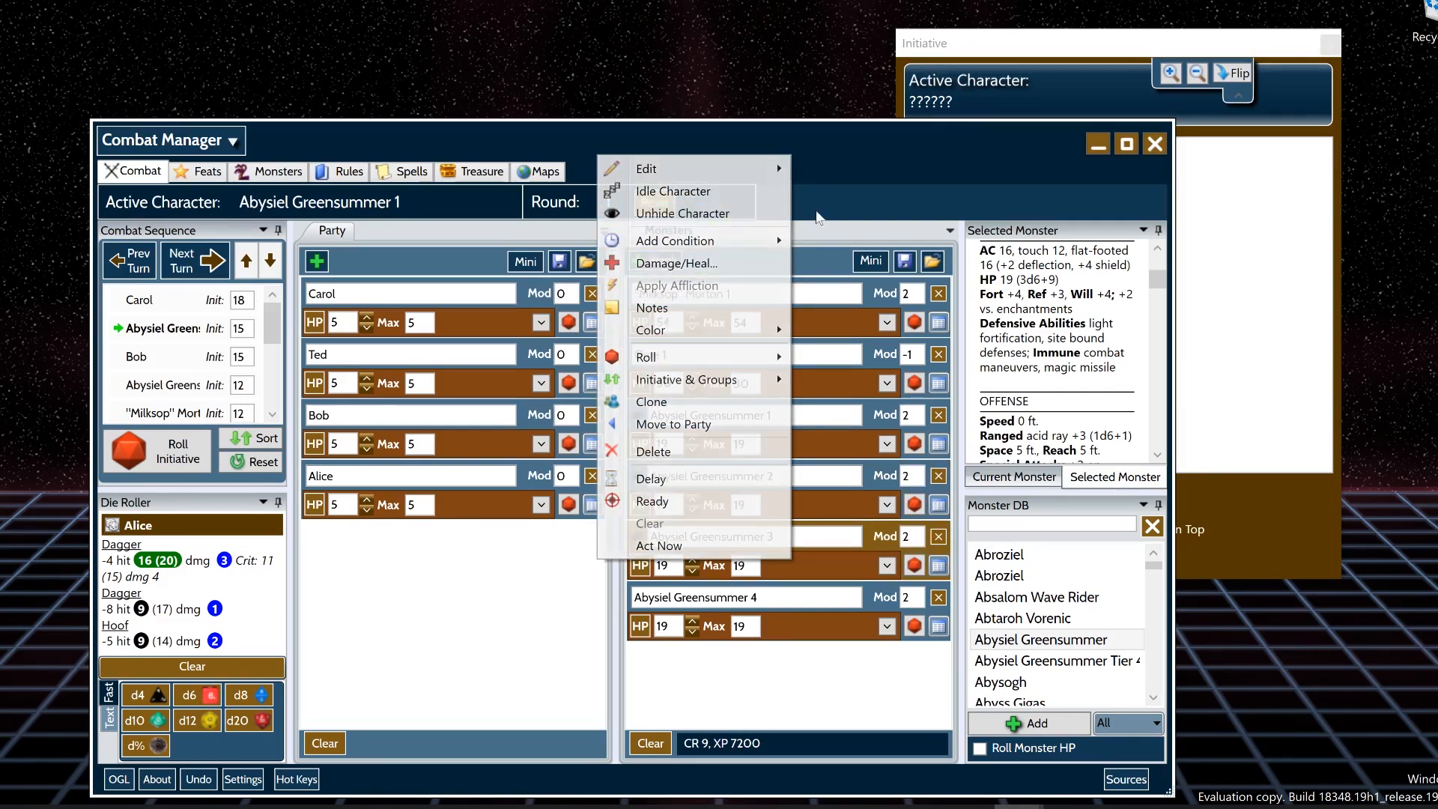
left_click(1038, 48)
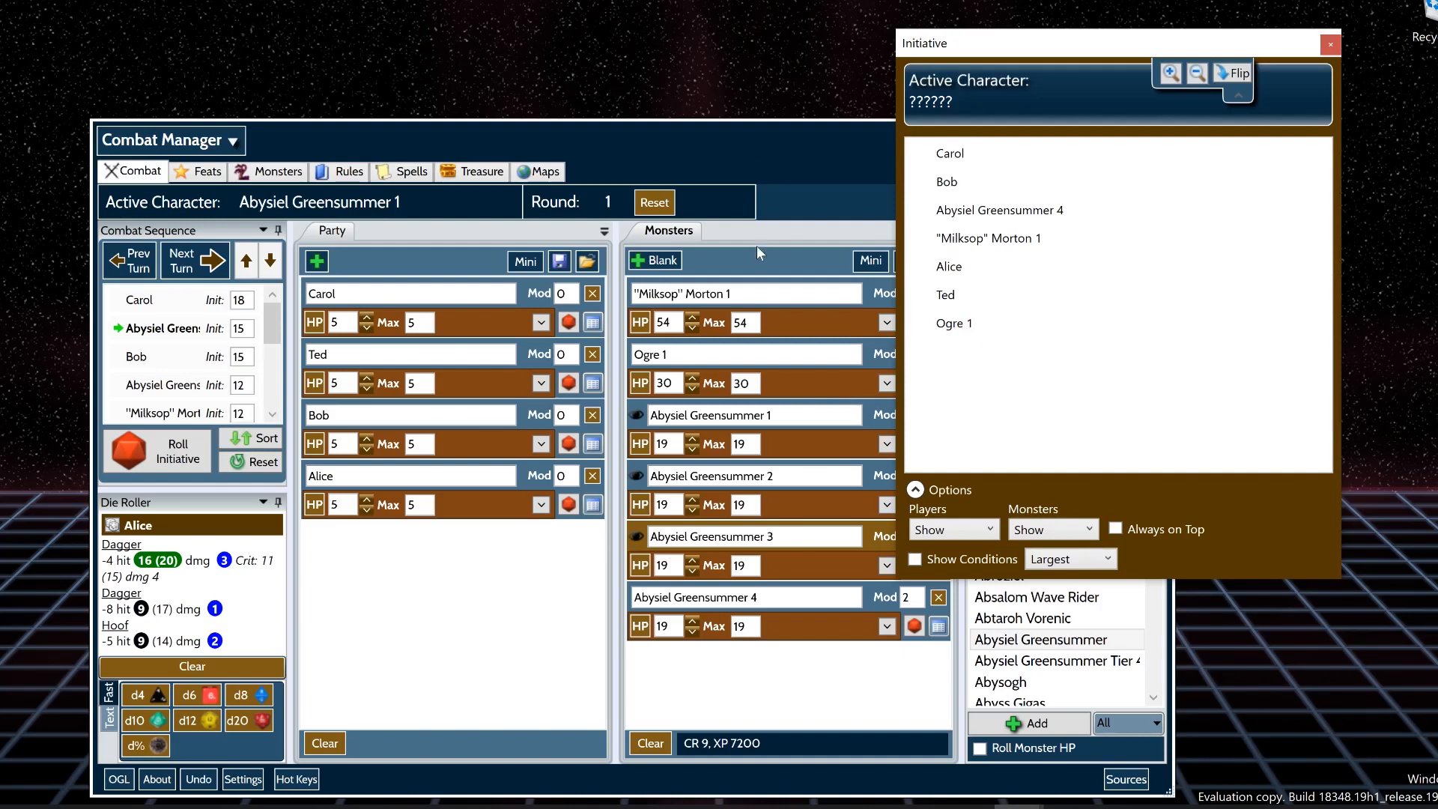
- Set the hidden monster Abysiel Greensummer 1 to idle
left_click(796, 444)
right_click(793, 440)
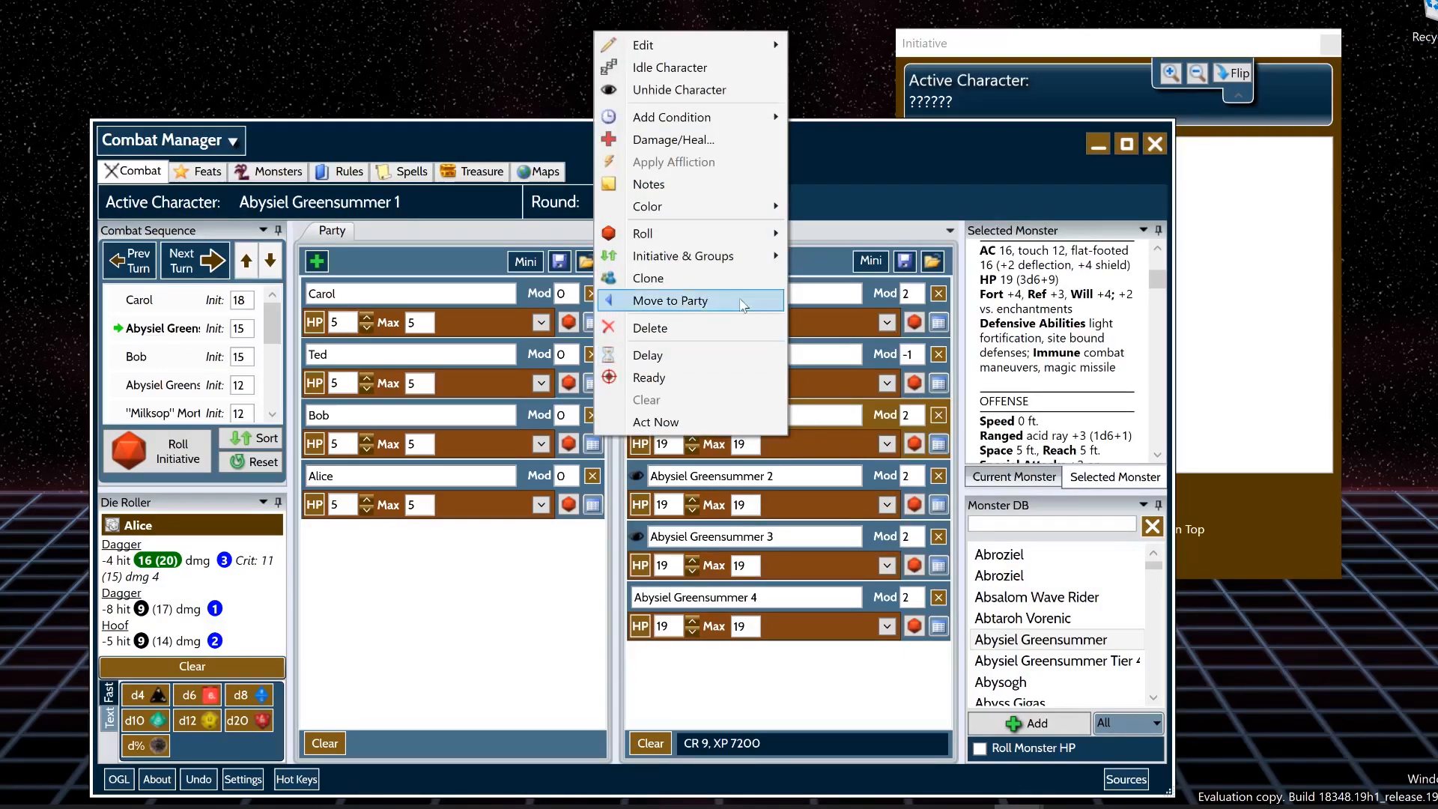
left_click(672, 67)
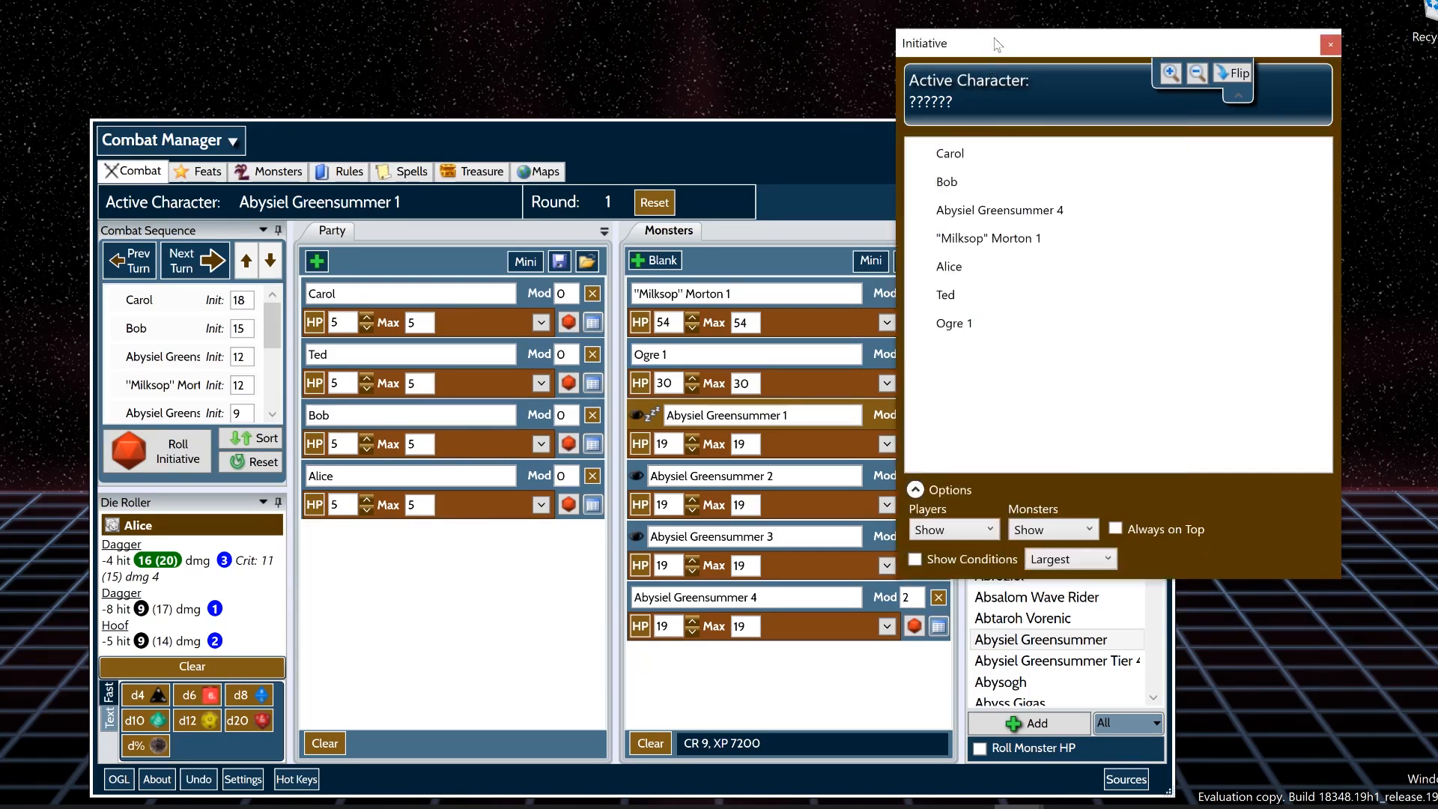
- Close the initiative window and minimize the main window
left_click_drag(996, 44, 1069, 65)
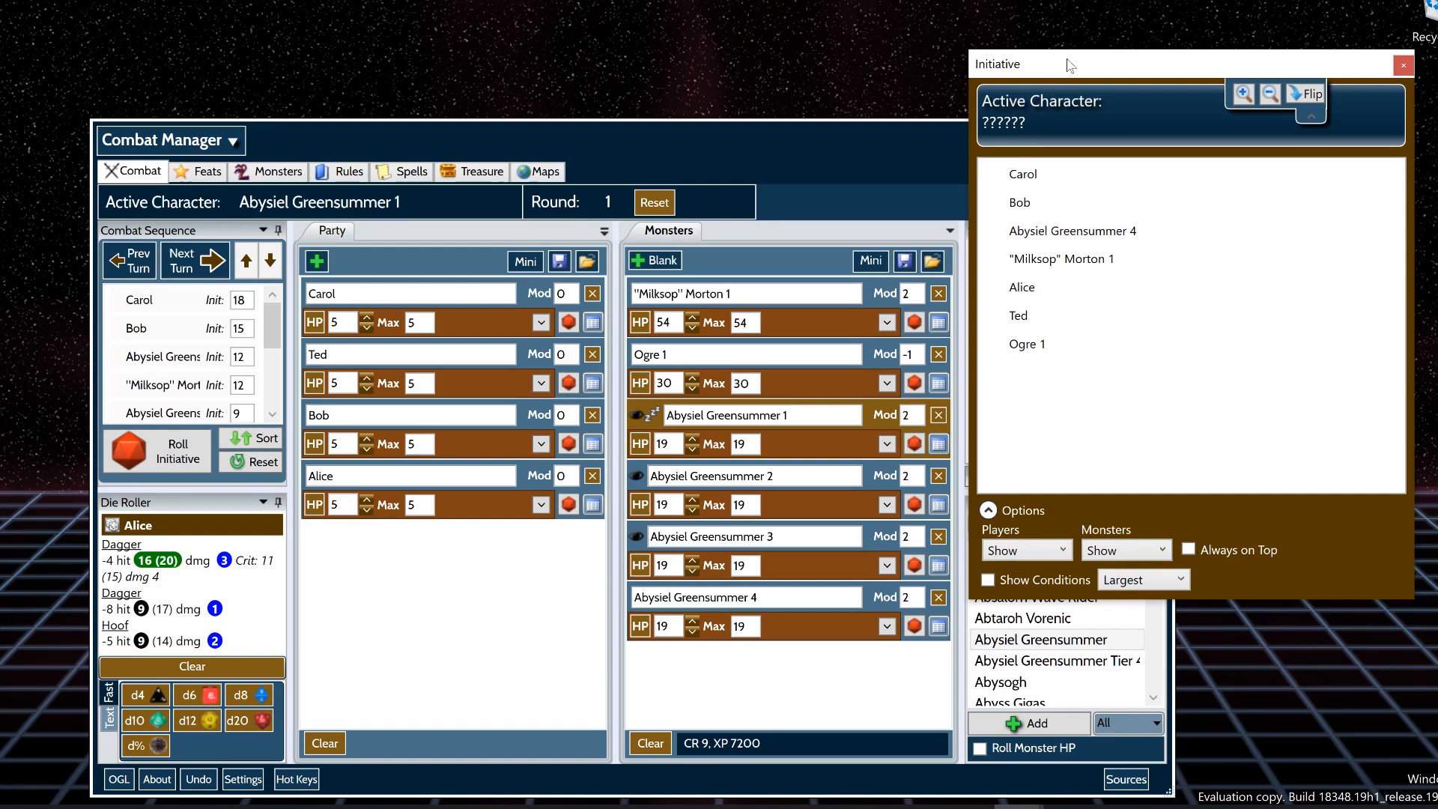
left_click(1310, 117)
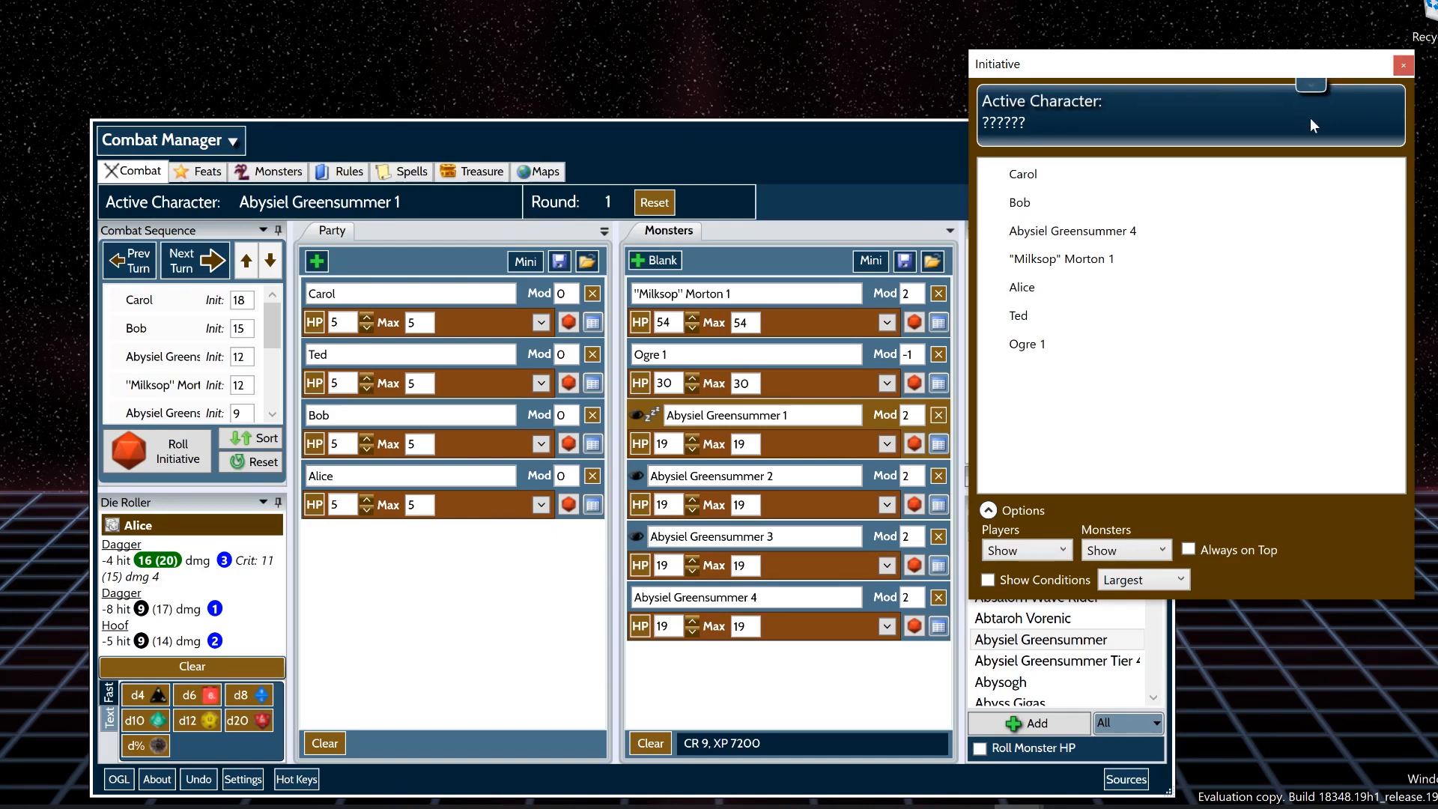
mouse_move(1174, 54)
left_mouse_down()
mouse_move(1175, 27)
mouse_move(1189, 39)
left_mouse_up()
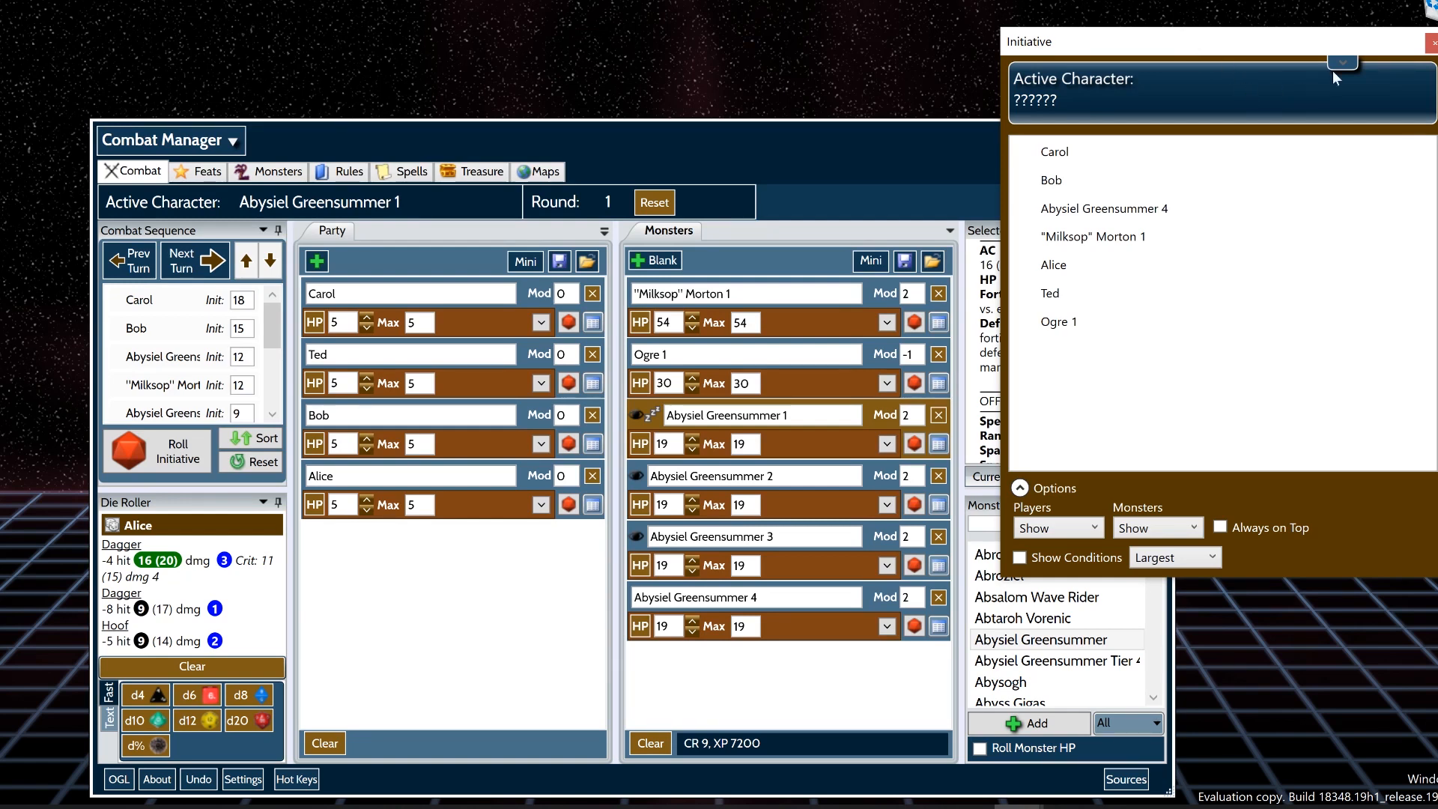
left_click(1431, 43)
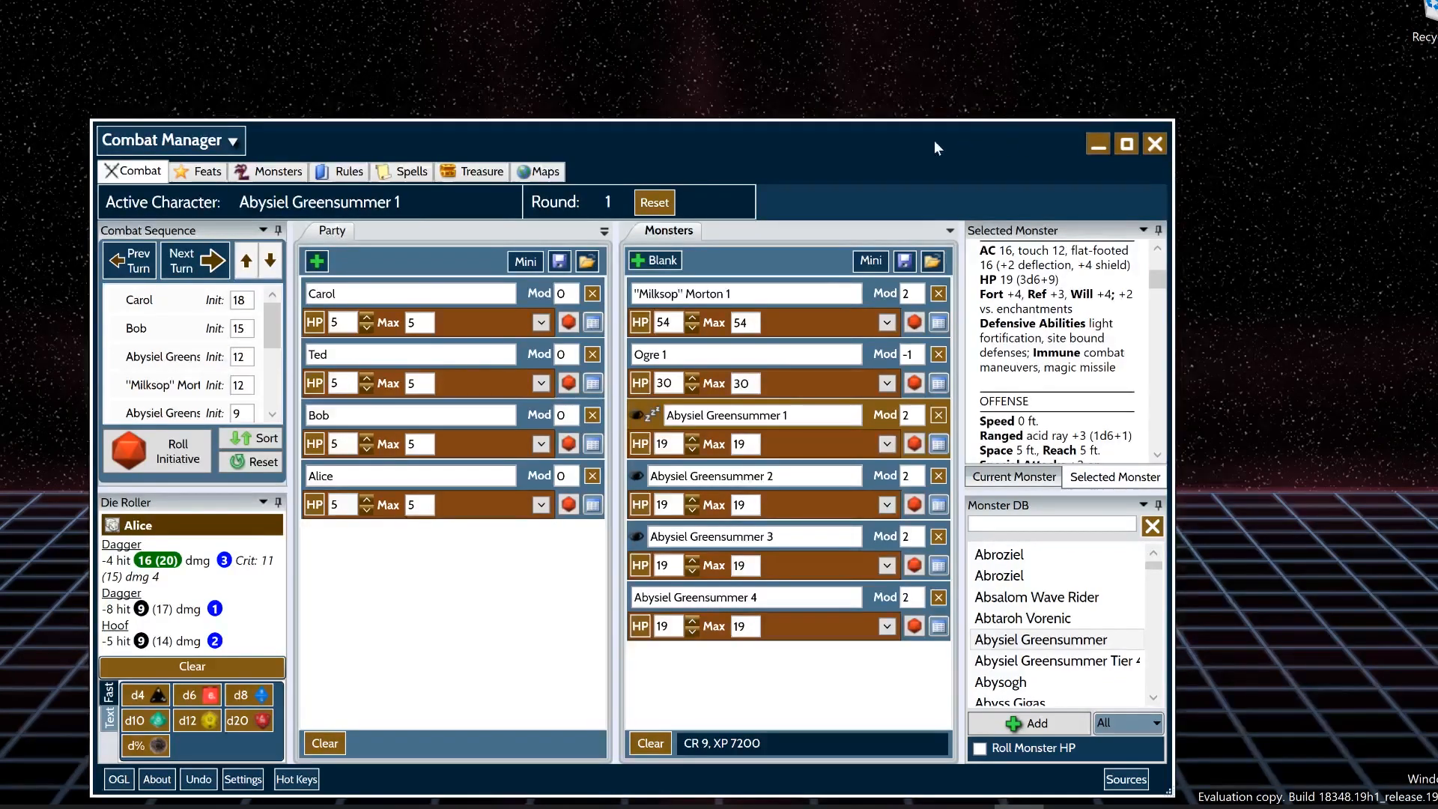
left_click_drag(933, 141, 1043, 81)
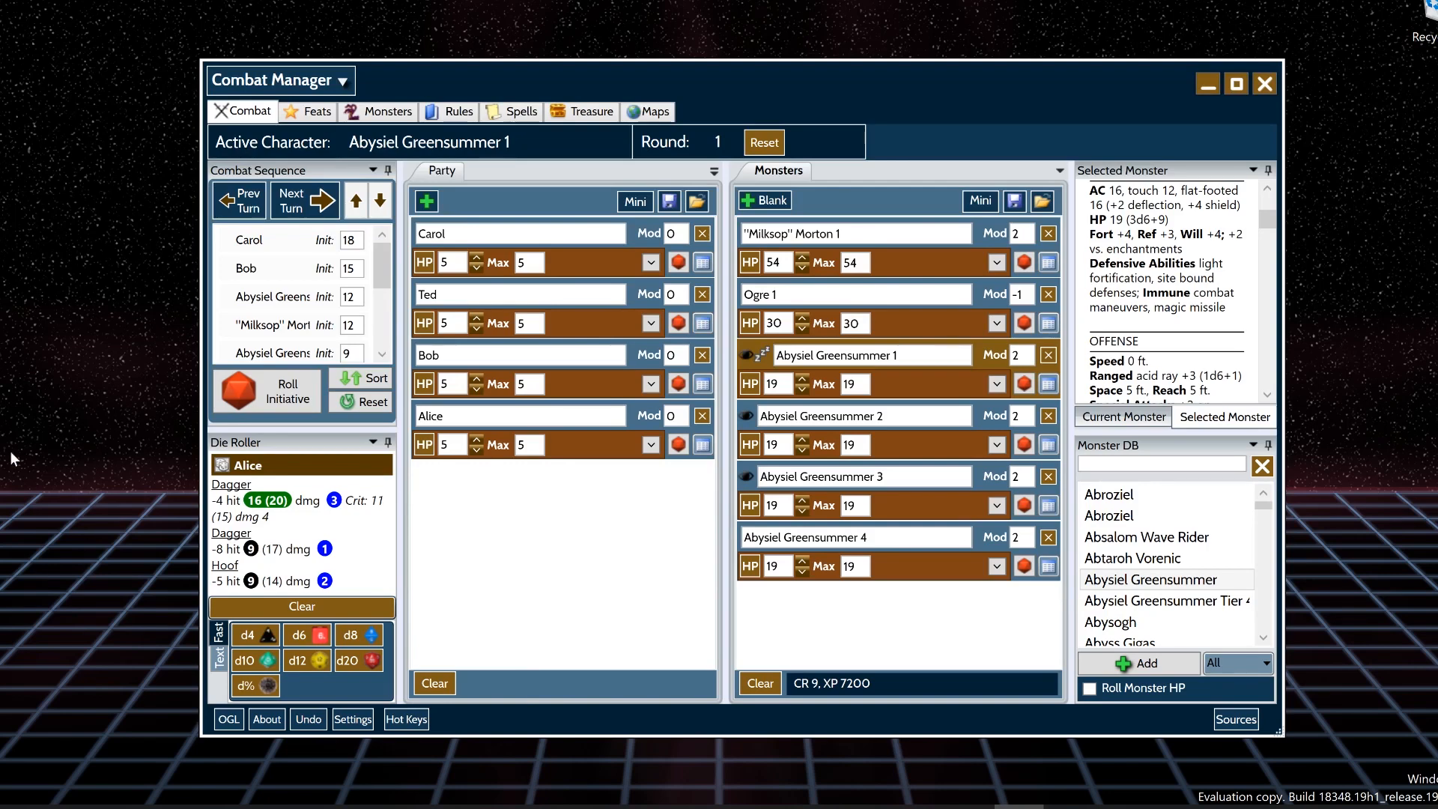
left_click(1208, 83)
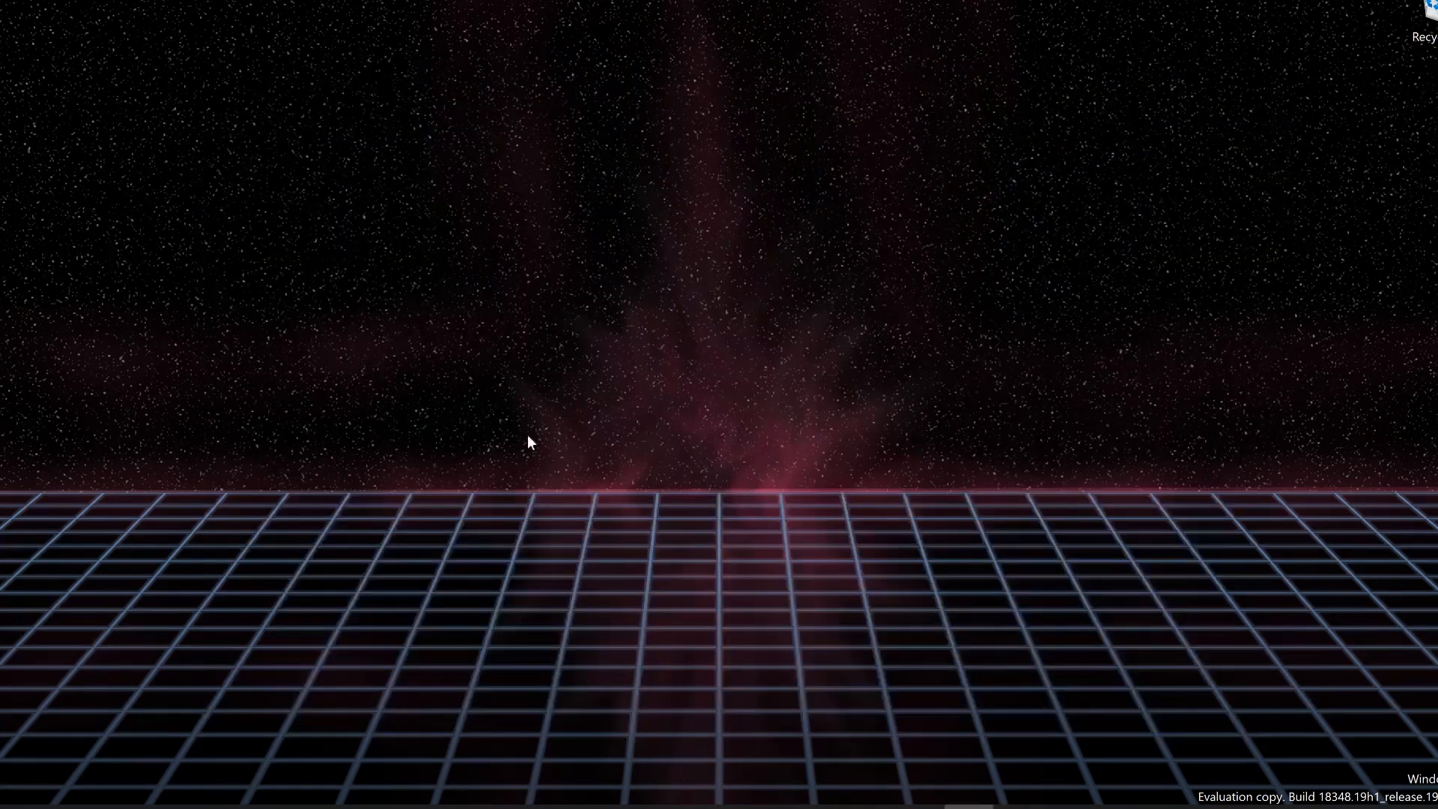